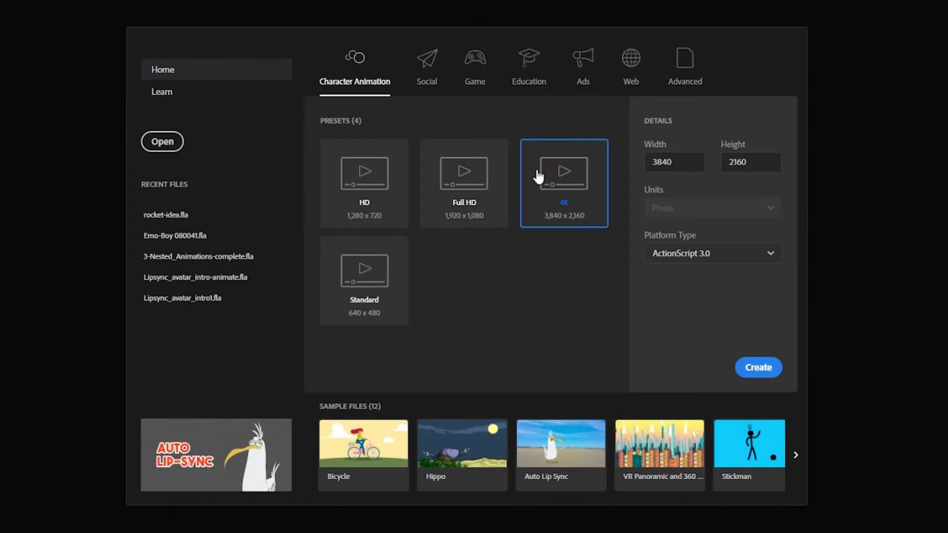
Create a new character animation document from the HD preset at 1280 x 720, with ActionScript 3.0 as the platform type
left_click(372, 263)
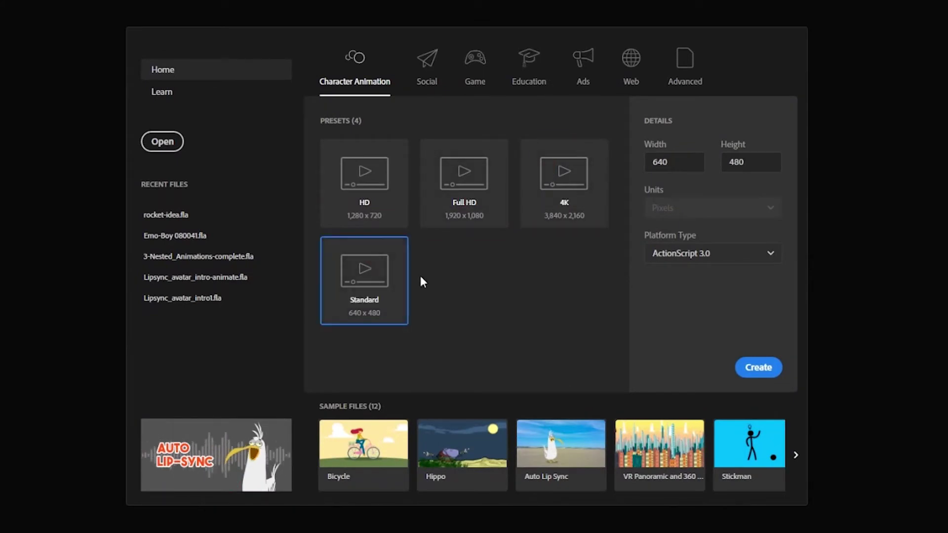
left_click(378, 199)
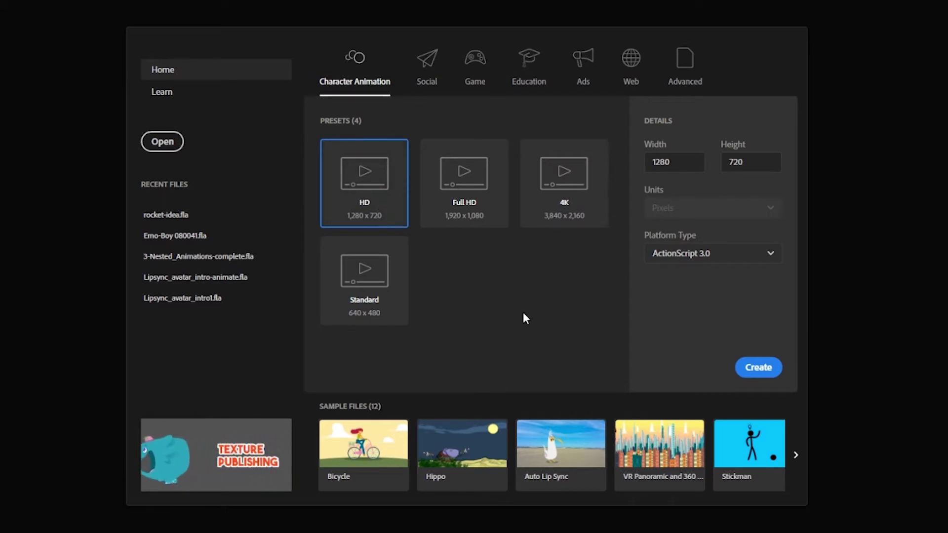
left_click(695, 161)
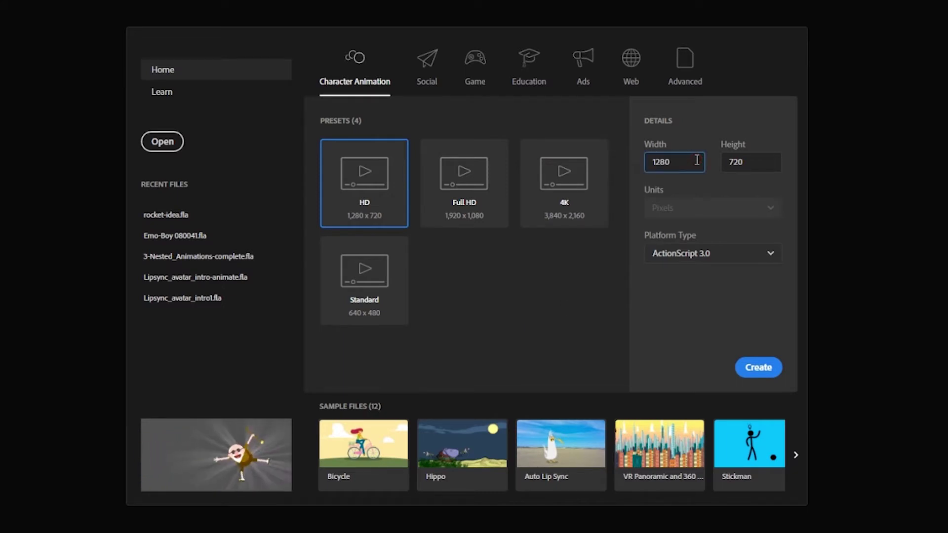
left_click(766, 161)
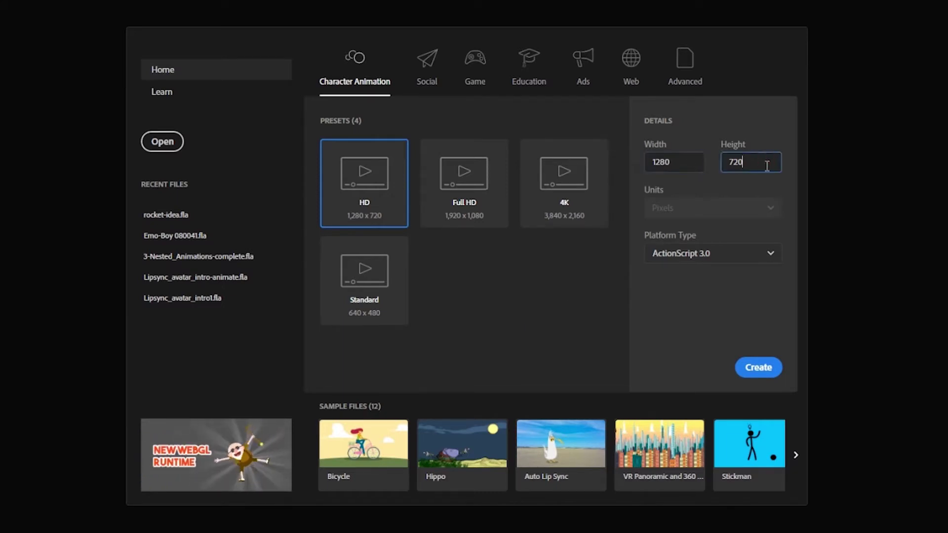
left_click(763, 256)
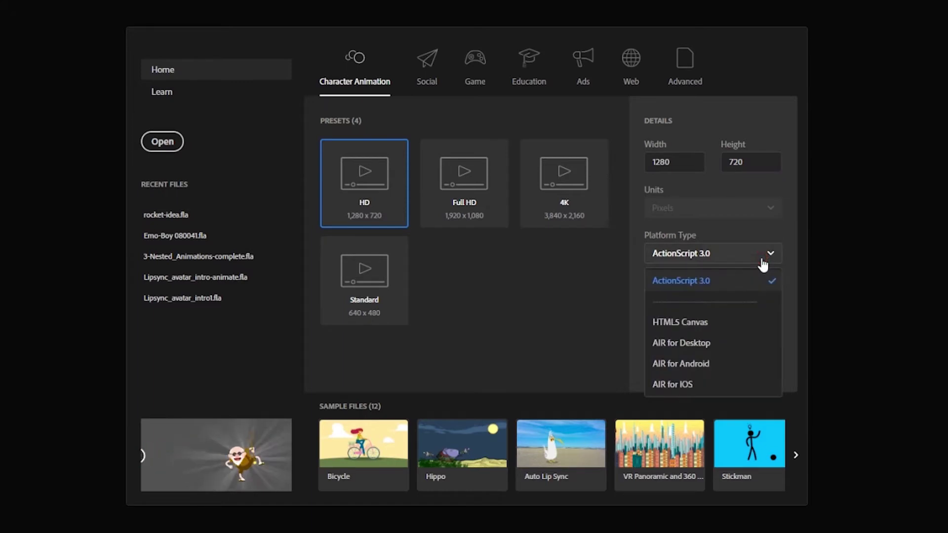
left_click(765, 254)
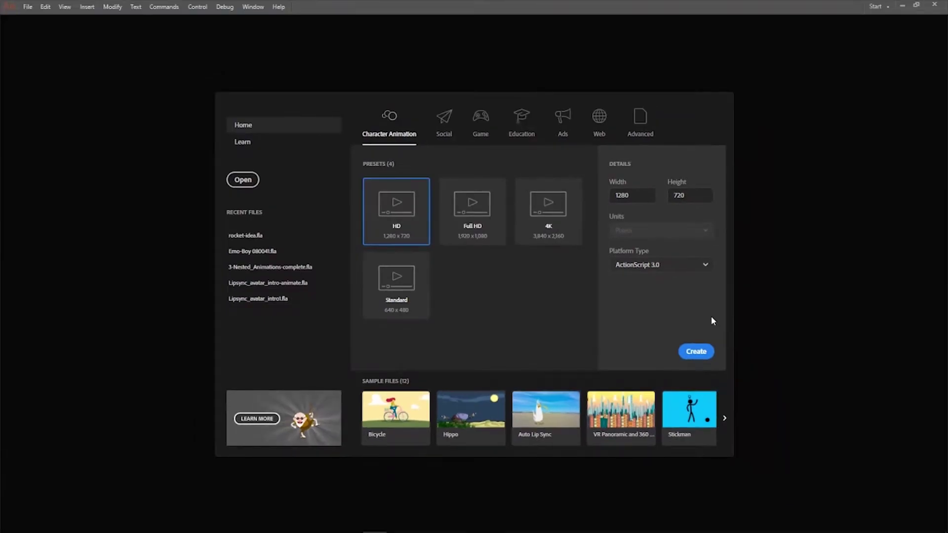
left_click(697, 351)
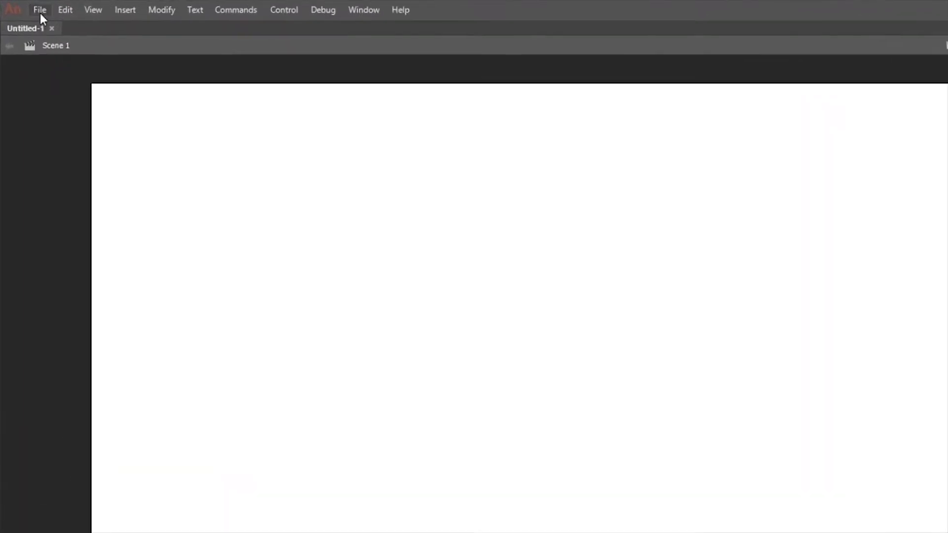
left_click(28, 6)
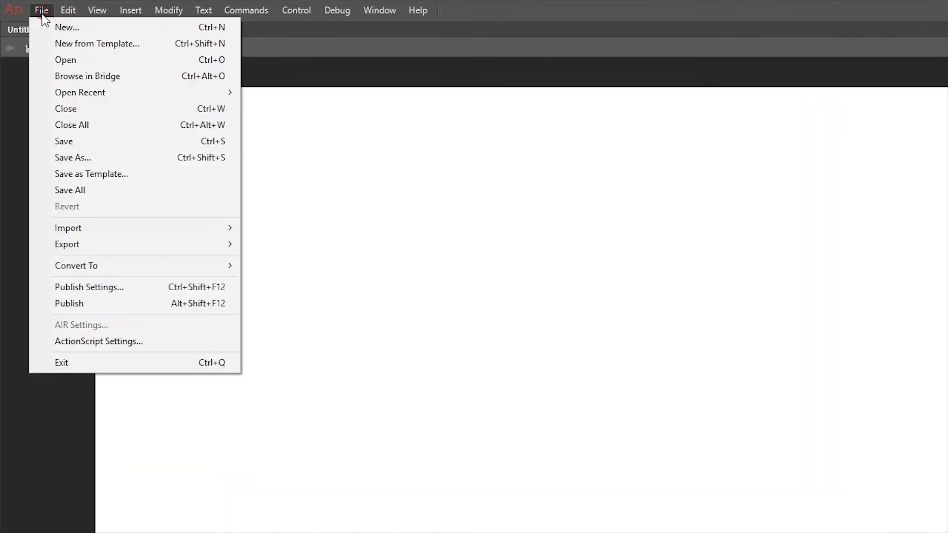
mouse_move(154, 14)
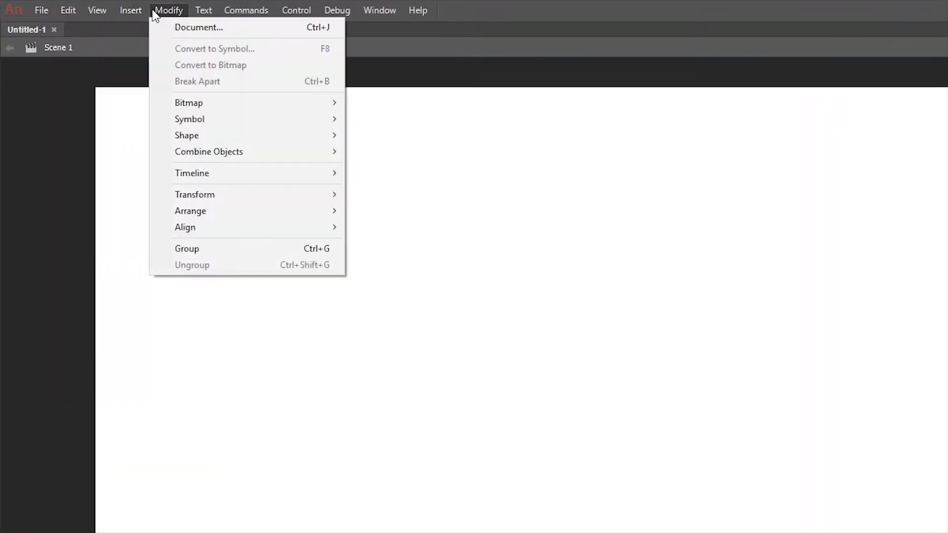
left_click(472, 6)
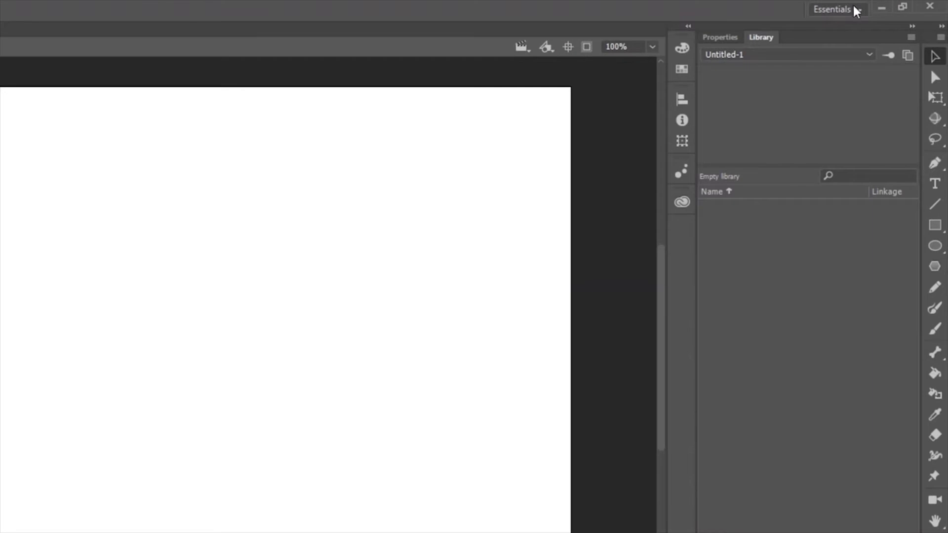
Switch the workspace to Classic and back to Essentials
left_click(856, 10)
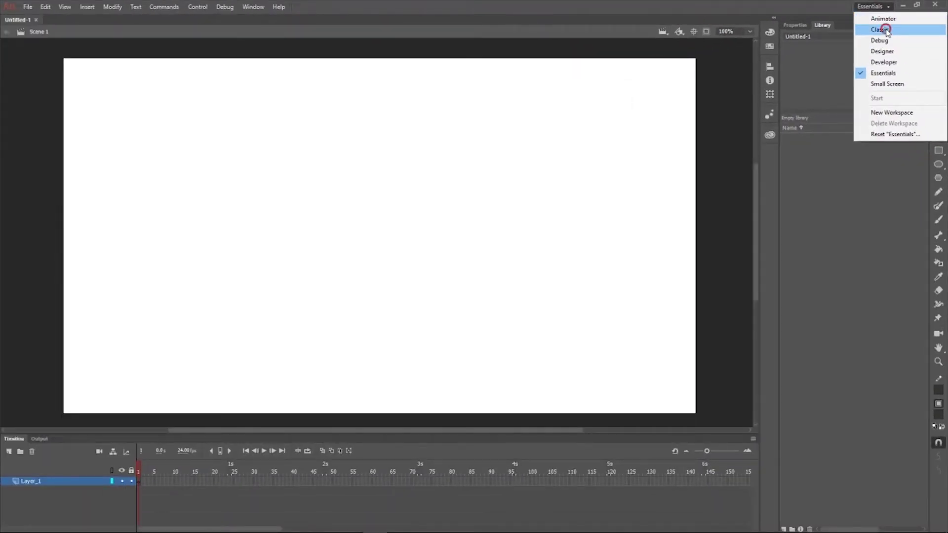
left_click(884, 29)
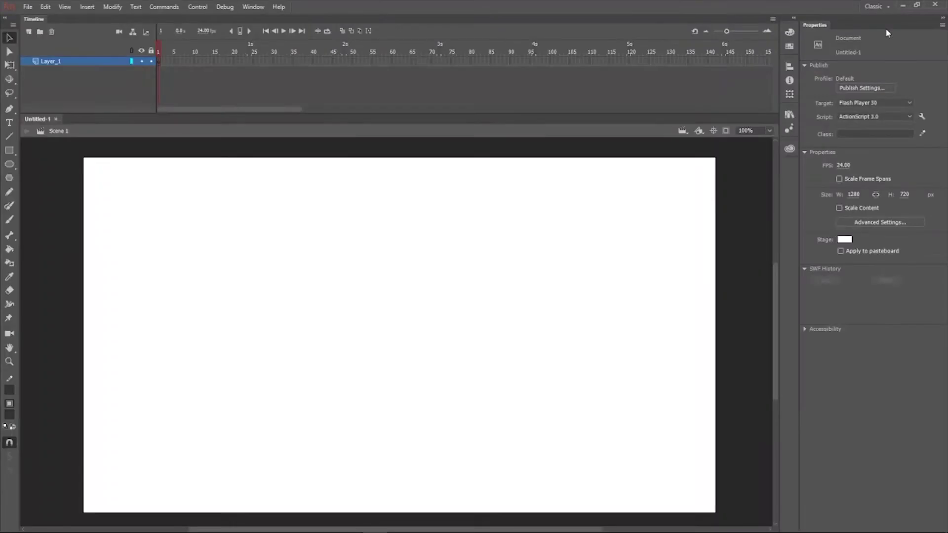
left_click(885, 7)
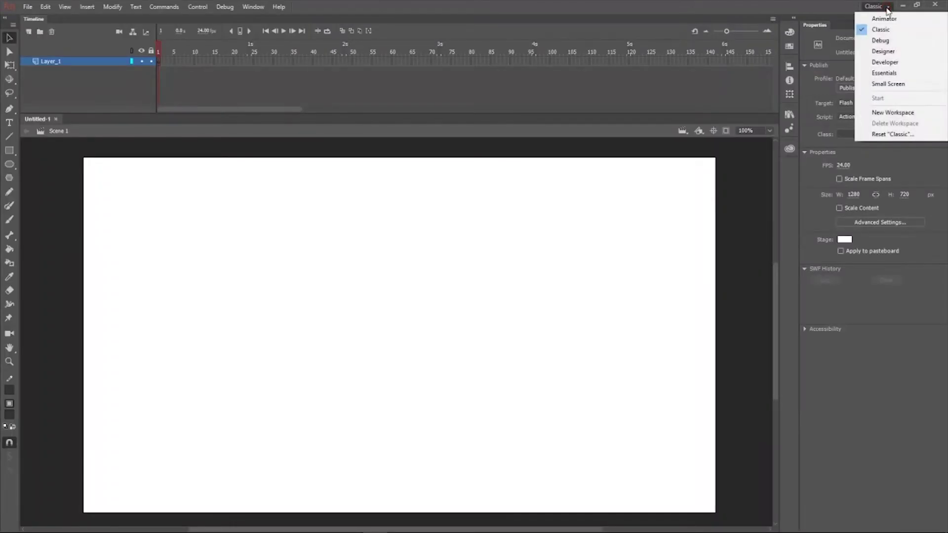
left_click(884, 73)
Detach and close the Library panel, and reset the Essentials workspace to its original layout
left_click_drag(822, 25, 599, 134)
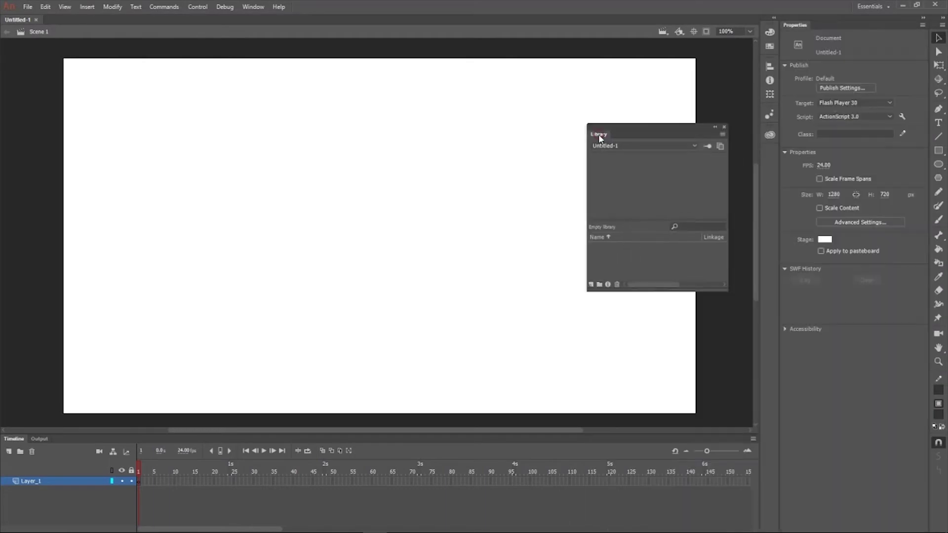
left_click(725, 127)
left_click(882, 7)
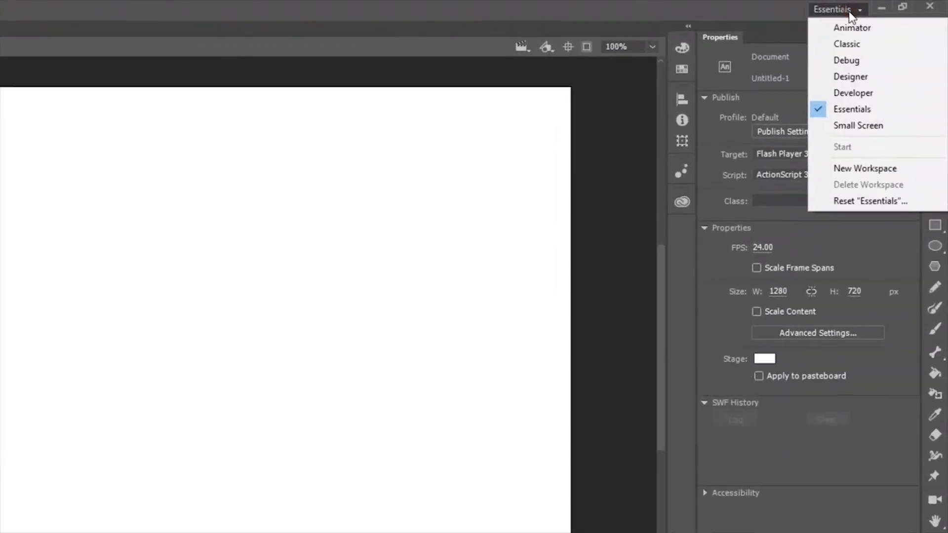
left_click(853, 200)
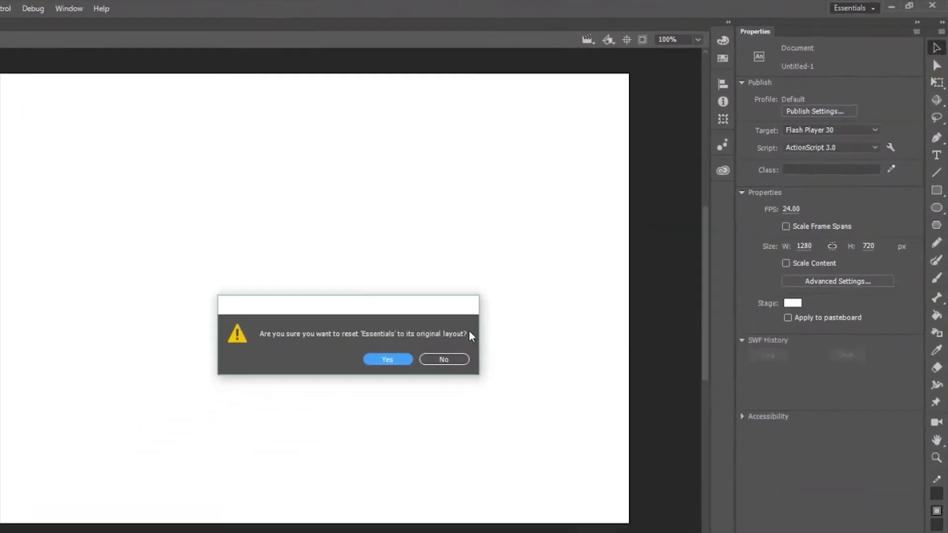
left_click(513, 290)
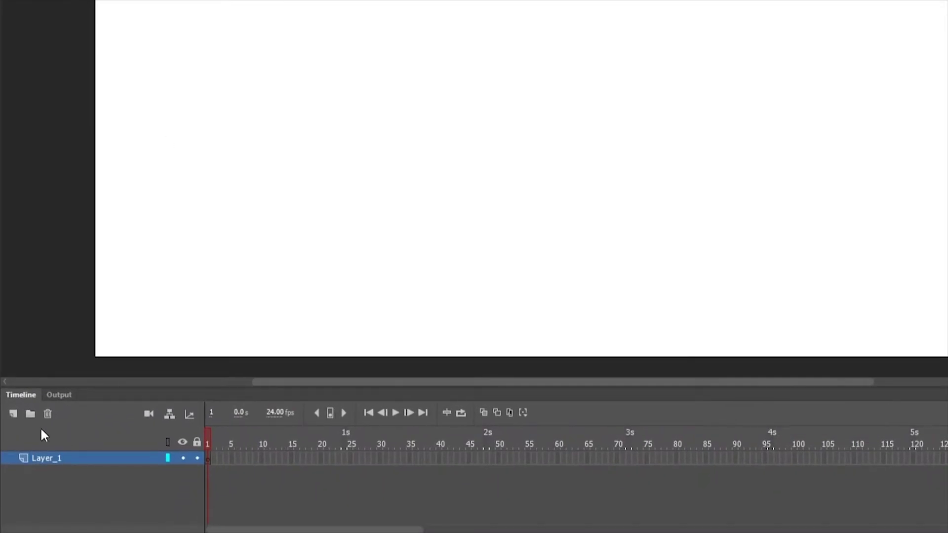
Set the document's frame rate to 30 fps and add a second layer to the timeline
left_click_drag(284, 412, 280, 412)
left_click(275, 411)
type("30")
key("Return")
left_click(14, 426)
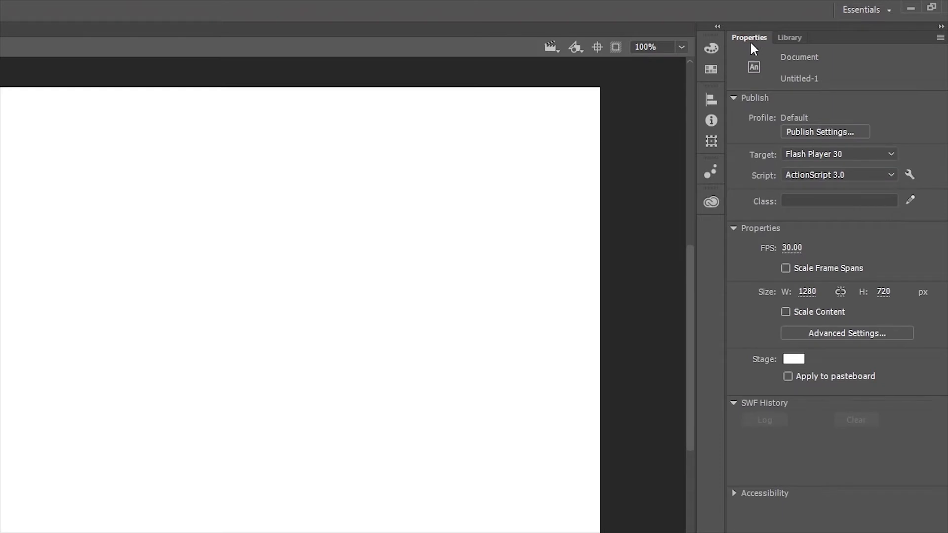
left_click(787, 38)
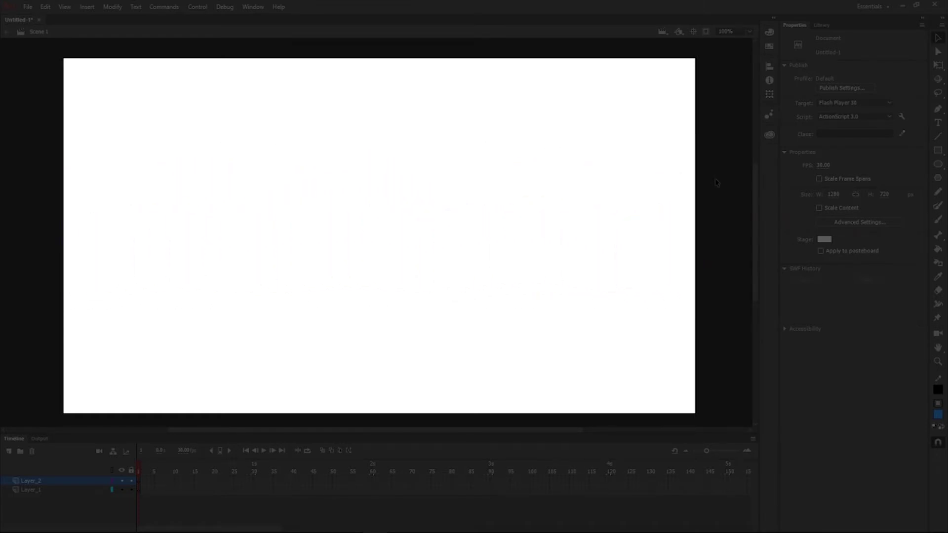
Draw a blue circle about 226 px wide and a tall blue rectangle beside it on the new layer
key("o")
left_click_drag(228, 147, 340, 259)
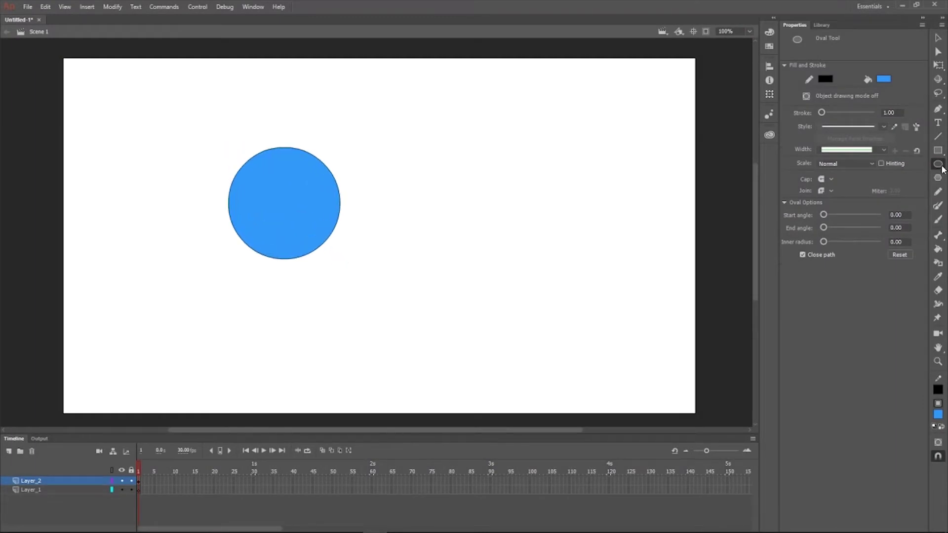
left_click(938, 150)
left_click_drag(392, 140, 513, 382)
left_click(935, 39)
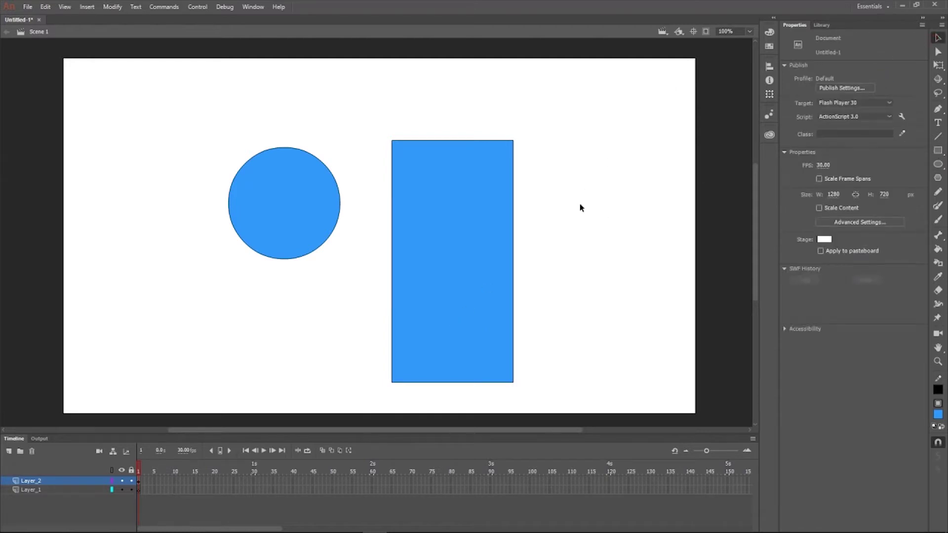
Pan the stage horizontally and vertically to view the circle and rectangle from different positions
mouse_move(331, 430)
left_mouse_down()
mouse_move(401, 435)
mouse_move(325, 430)
left_mouse_up()
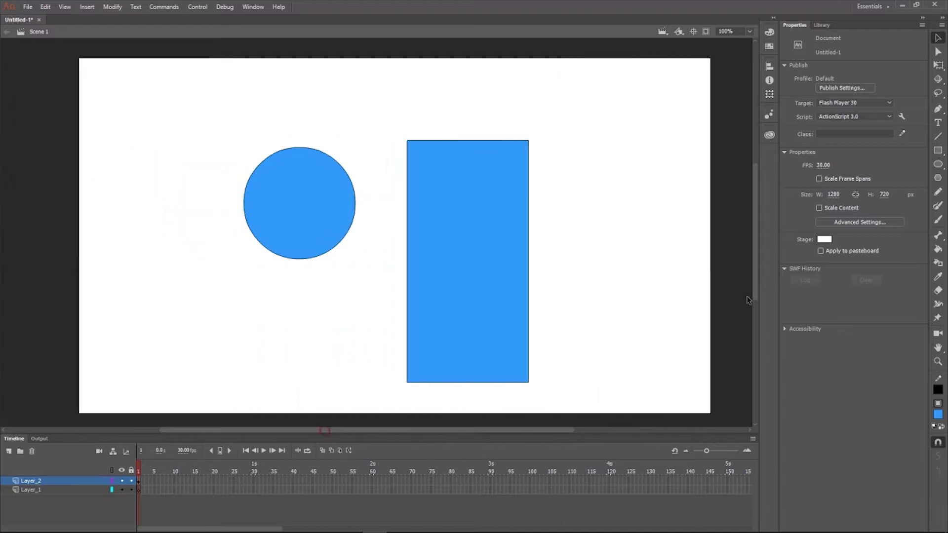
left_click_drag(756, 283, 748, 310)
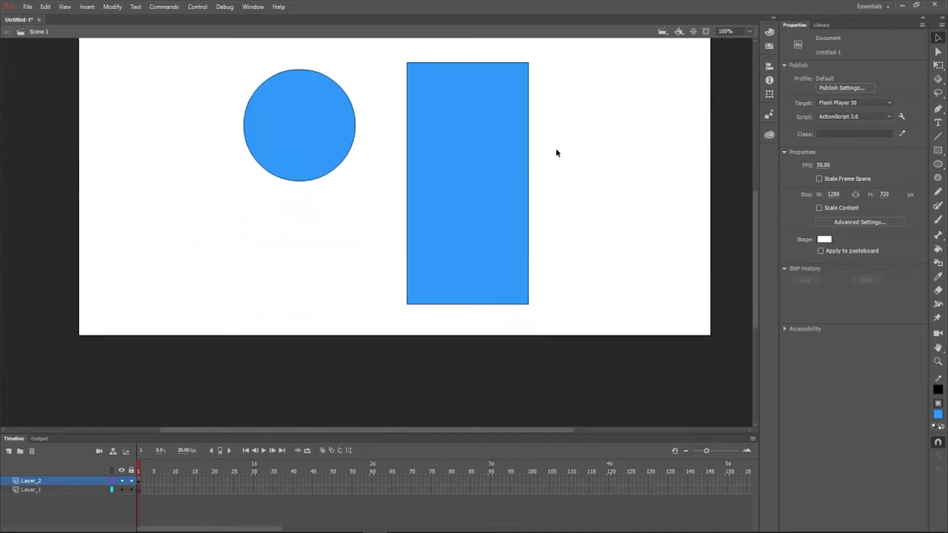
scroll(557, 131, "up", 3)
scroll(557, 132, "down", 3)
scroll(557, 133, "up", 3)
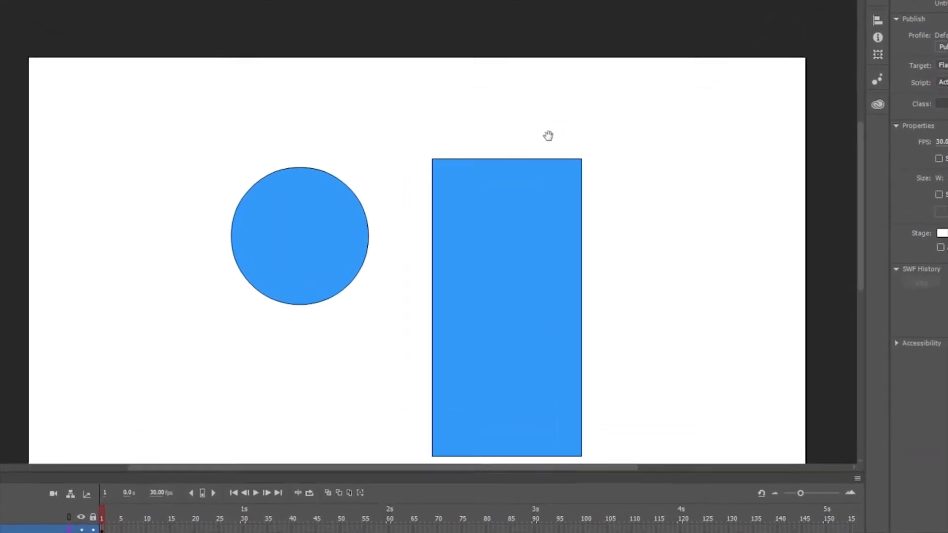
left_click_drag(568, 125, 434, 106)
left_click_drag(208, 332, 317, 306)
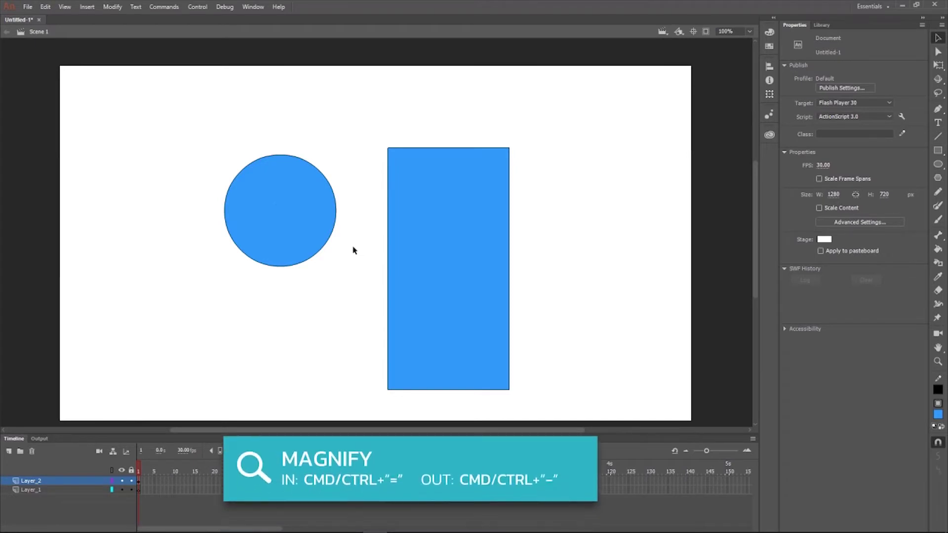
Zoom in and out on the stage, and set its magnification to 50%
key("ctrl+equal")
key("ctrl+equal")
key("ctrl+minus")
key("ctrl+minus")
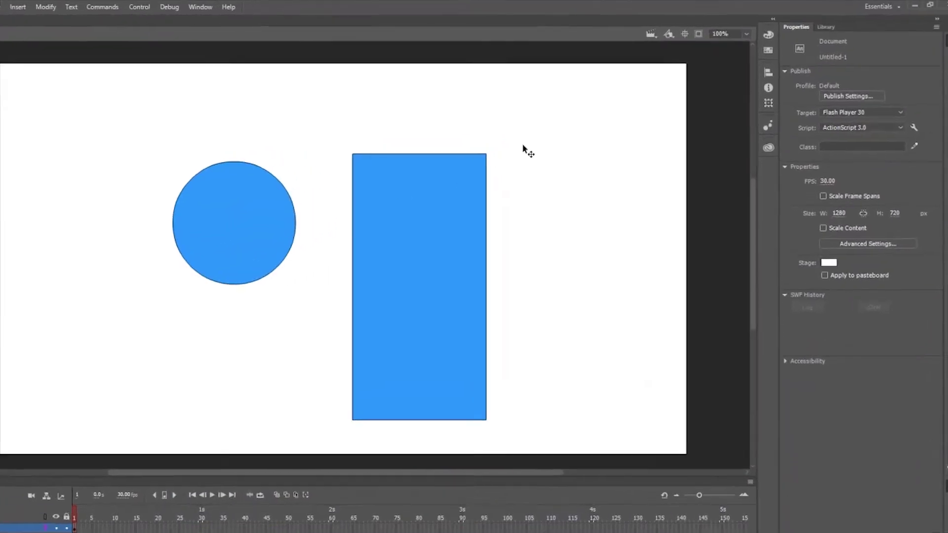
left_click(740, 40)
left_click(716, 111)
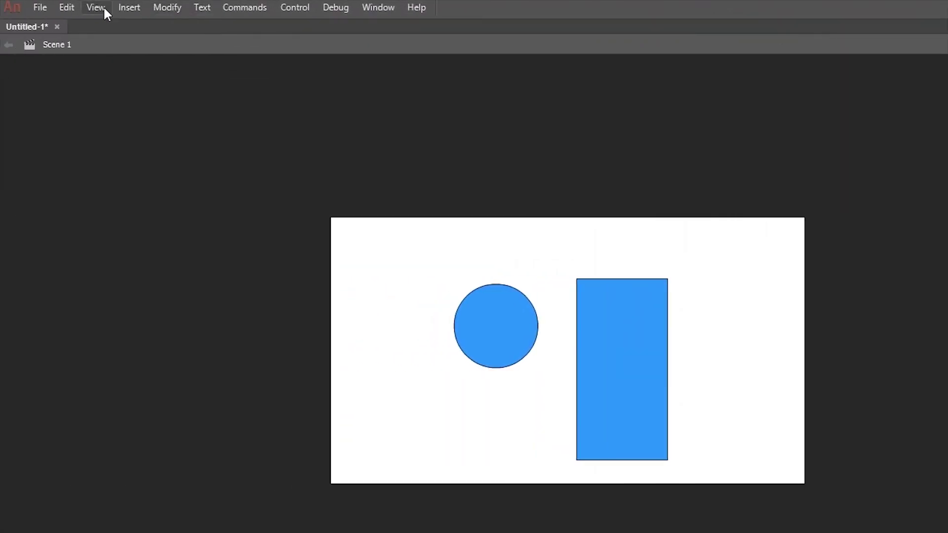
Zoom the stage out one level and back in to 100% to inspect the two shapes
left_click(96, 7)
left_click(93, 61)
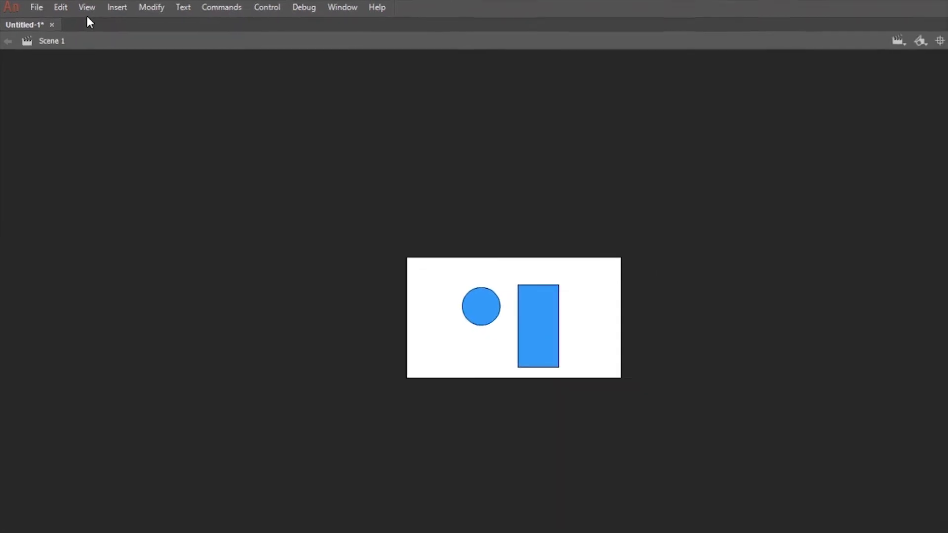
left_click(96, 7)
left_click(76, 32)
left_click(65, 6)
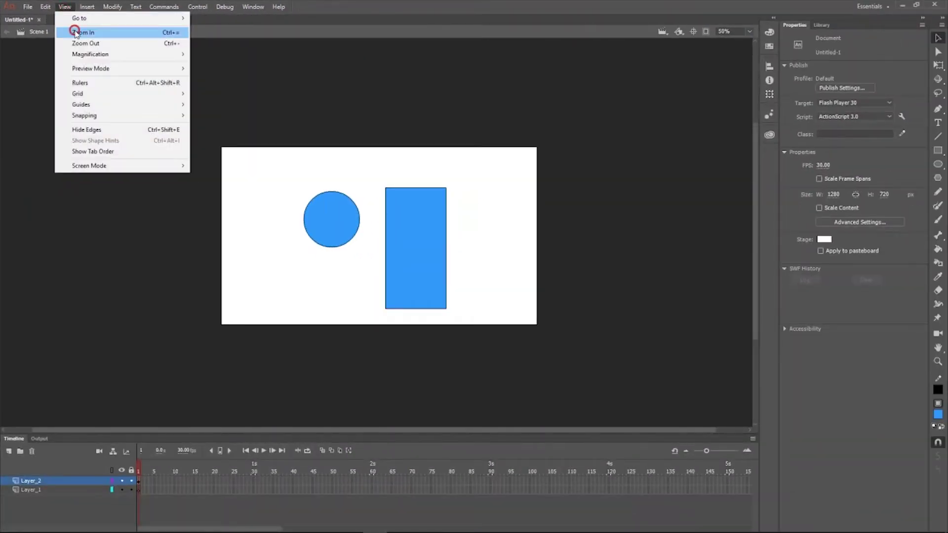
left_click(78, 32)
left_click_drag(557, 235, 519, 216)
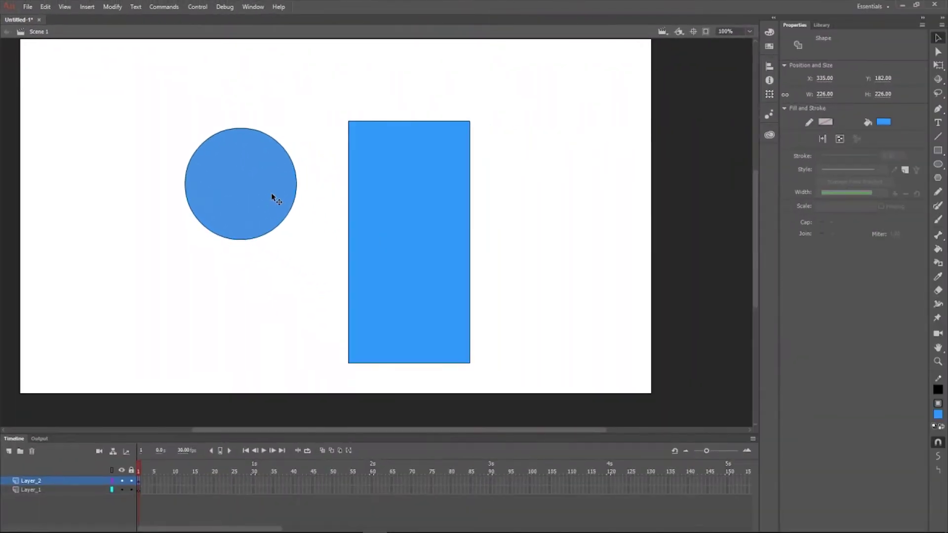
key("ctrl+4")
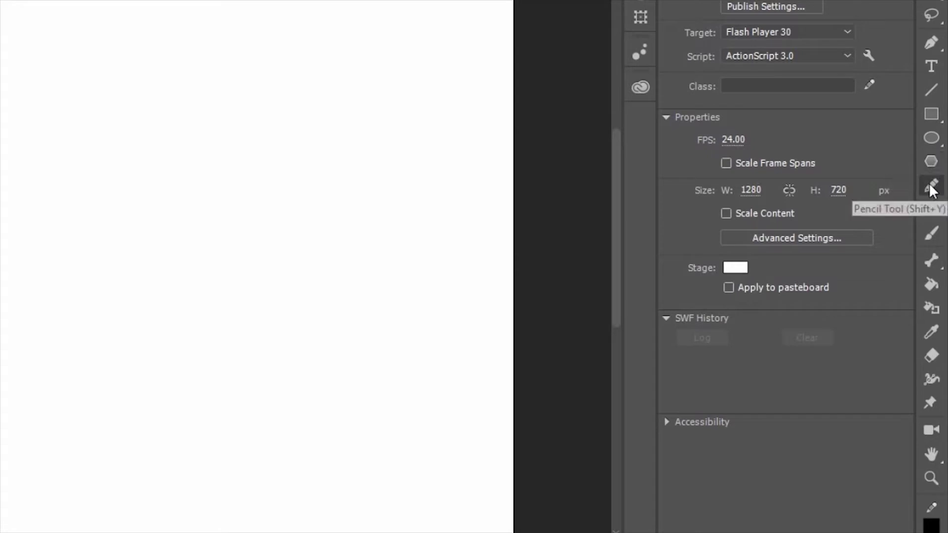
Set the Rectangle tool's fill to the custom pink #FF78AE
left_click(931, 118)
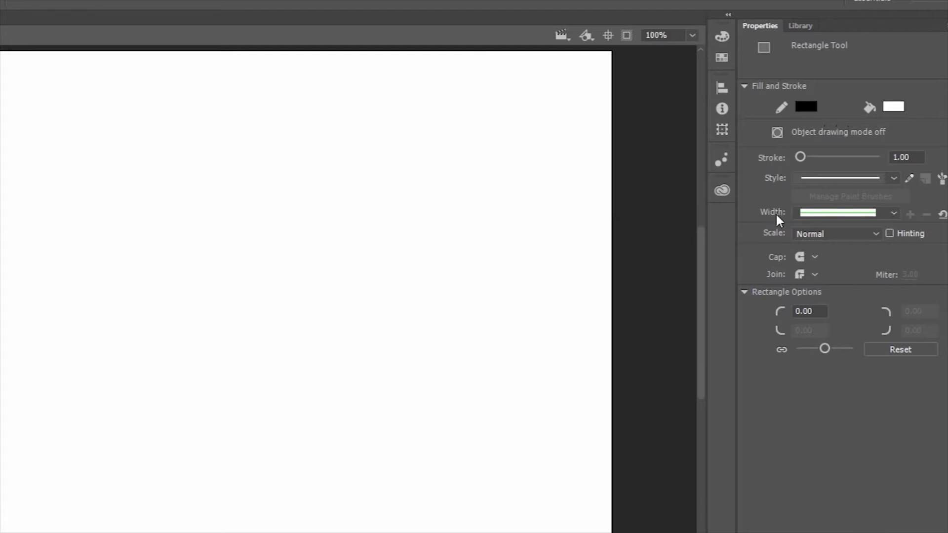
left_click(895, 106)
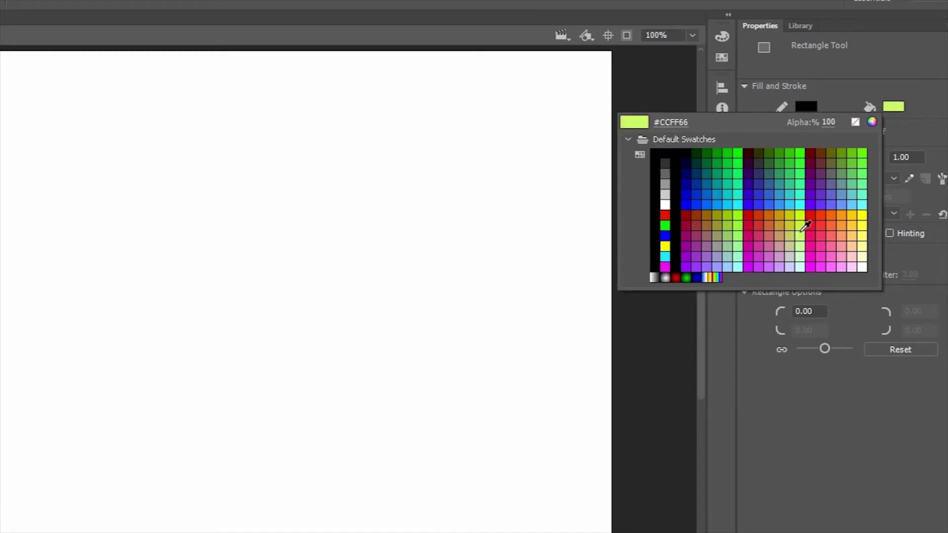
left_click(872, 121)
left_click_drag(514, 255, 546, 252)
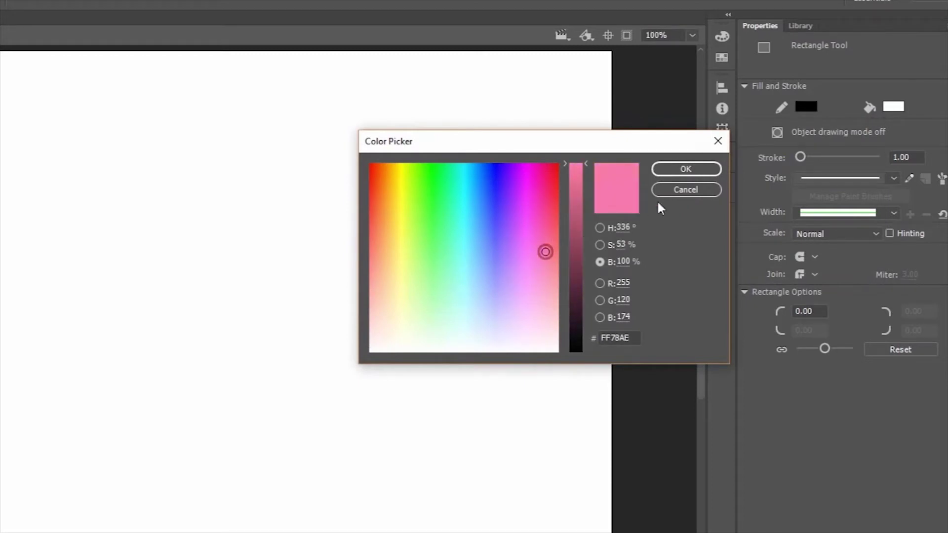
left_click(685, 168)
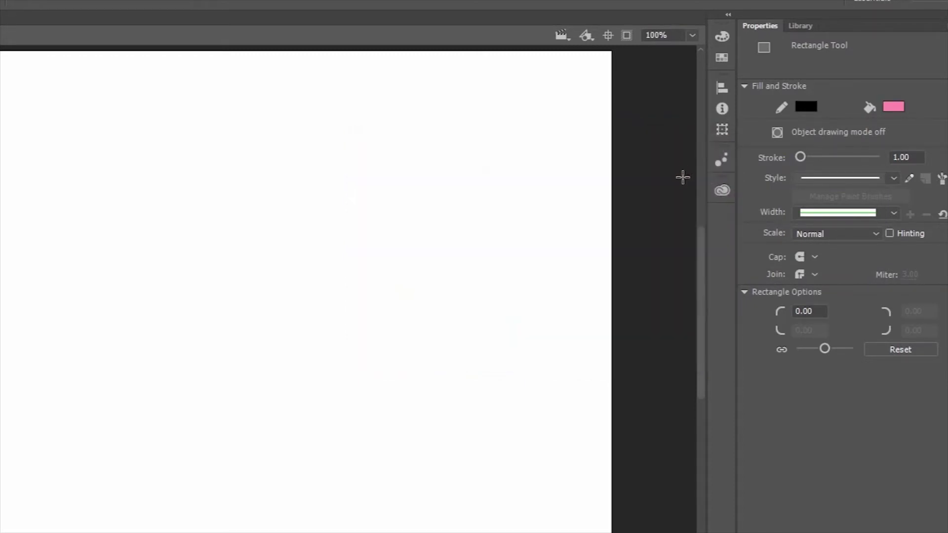
Set the stroke size to 4.70 and draw a wide pink rectangle with a pink square beside it
left_click_drag(800, 156, 803, 160)
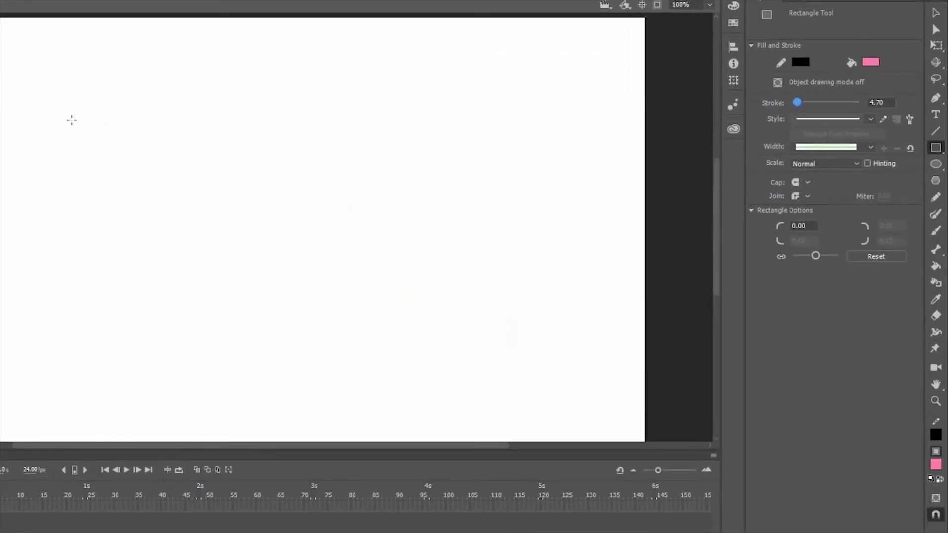
left_click_drag(72, 120, 245, 183)
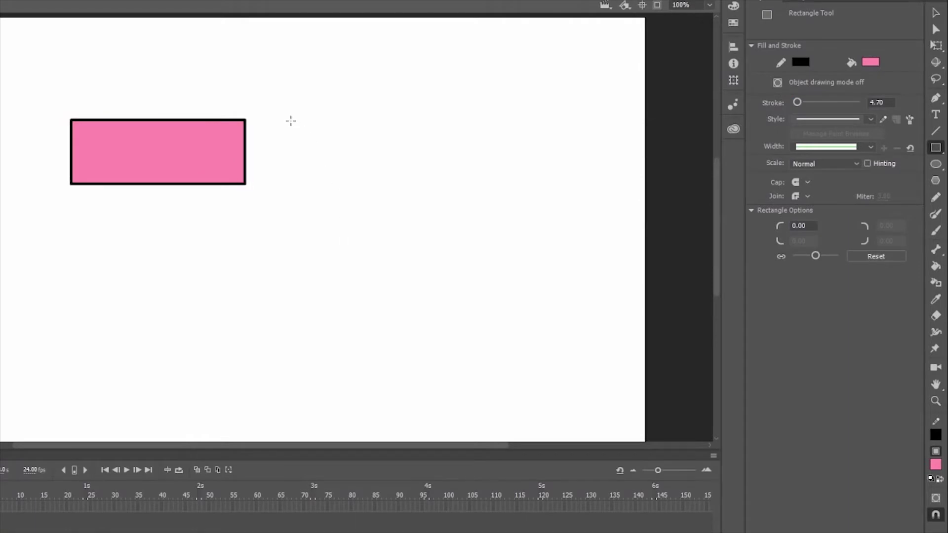
left_click_drag(291, 121, 372, 200)
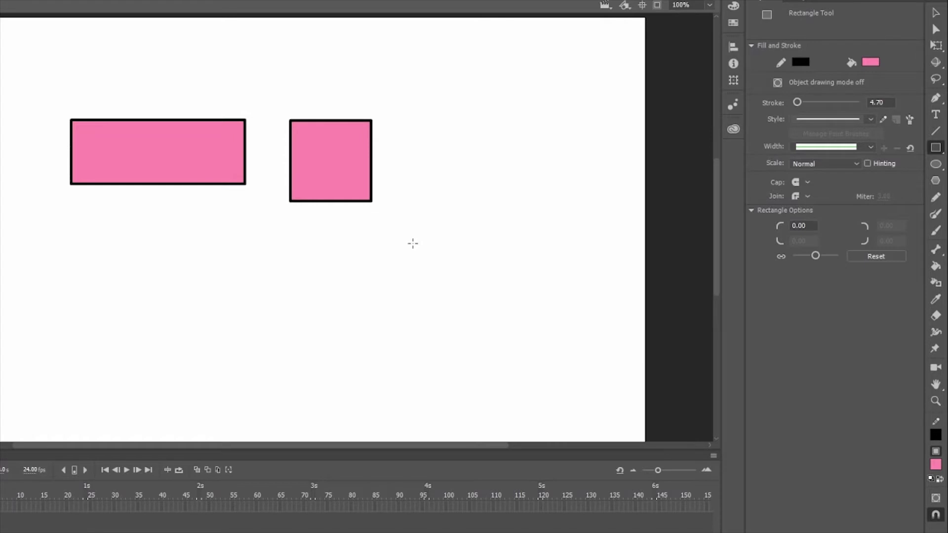
Draw a wide ellipse and a circle beneath the pink shapes with the Oval tool, using fill #CC6666
left_click(936, 164)
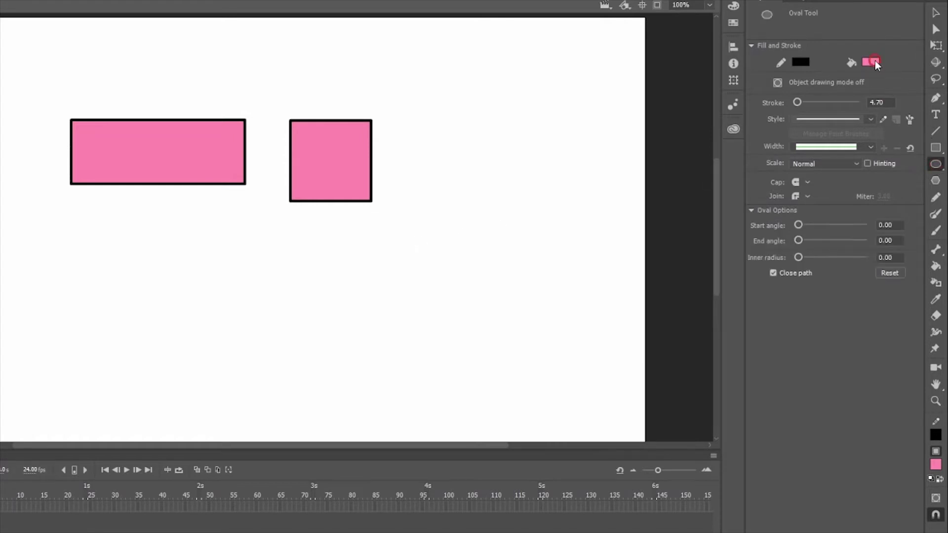
left_click(870, 62)
left_click(770, 164)
mouse_move(80, 233)
left_mouse_down()
mouse_move(232, 268)
mouse_move(252, 289)
left_mouse_up()
left_click_drag(289, 232, 373, 317)
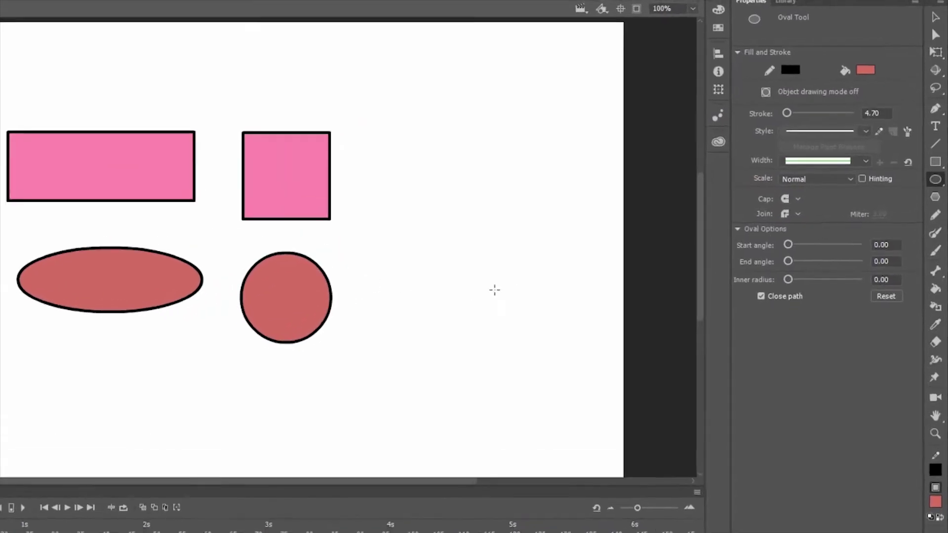
Draw two overlapping circles beside the outlined shapes with no stroke and a light blue fill
left_click(800, 62)
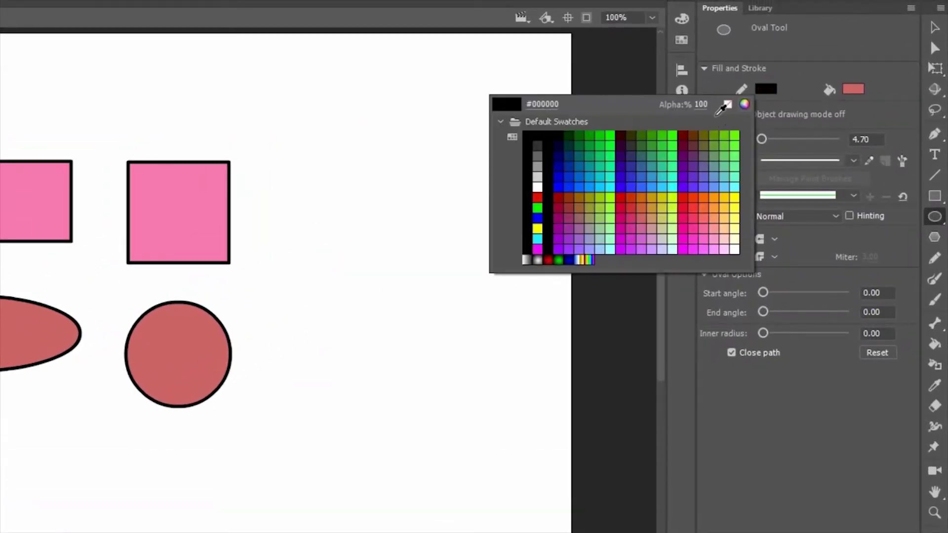
left_click(728, 104)
left_click(853, 89)
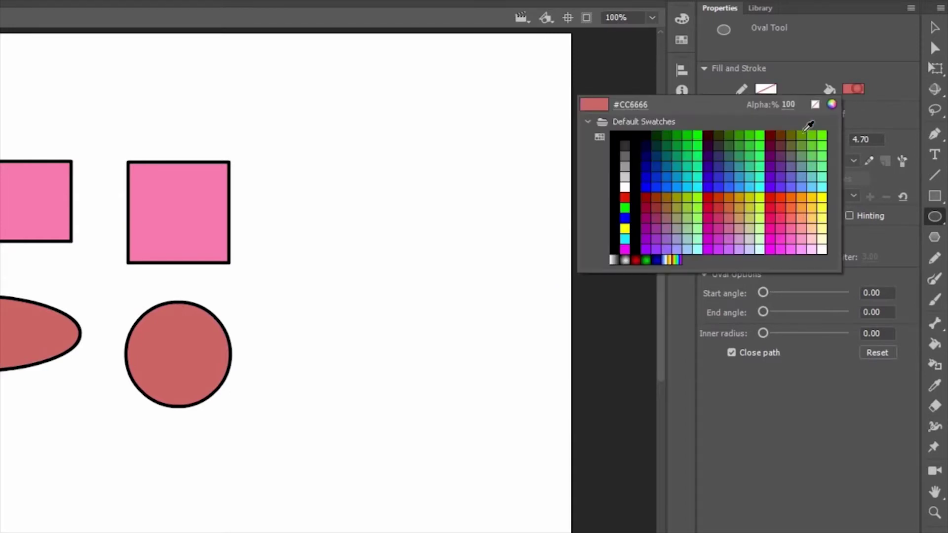
left_click(803, 186)
left_click_drag(310, 198, 415, 304)
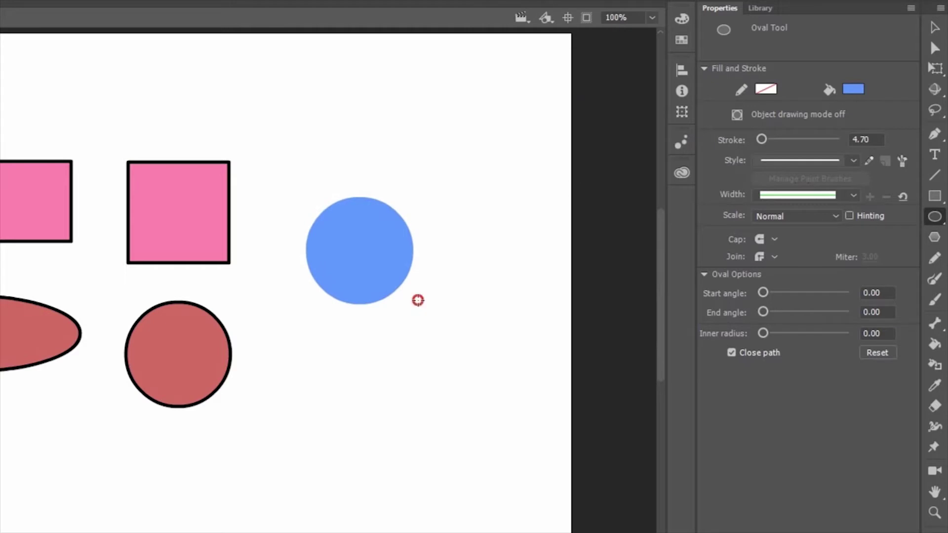
left_click_drag(368, 160, 488, 281)
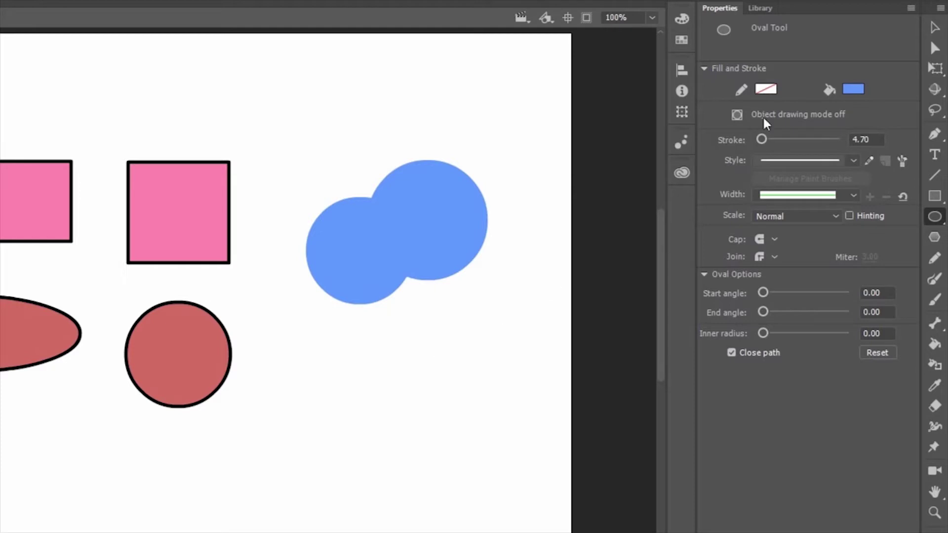
Select the overlapping blue circles and move them straight down on the stage
left_click(934, 27)
left_click(461, 262)
left_click_drag(423, 236, 423, 321)
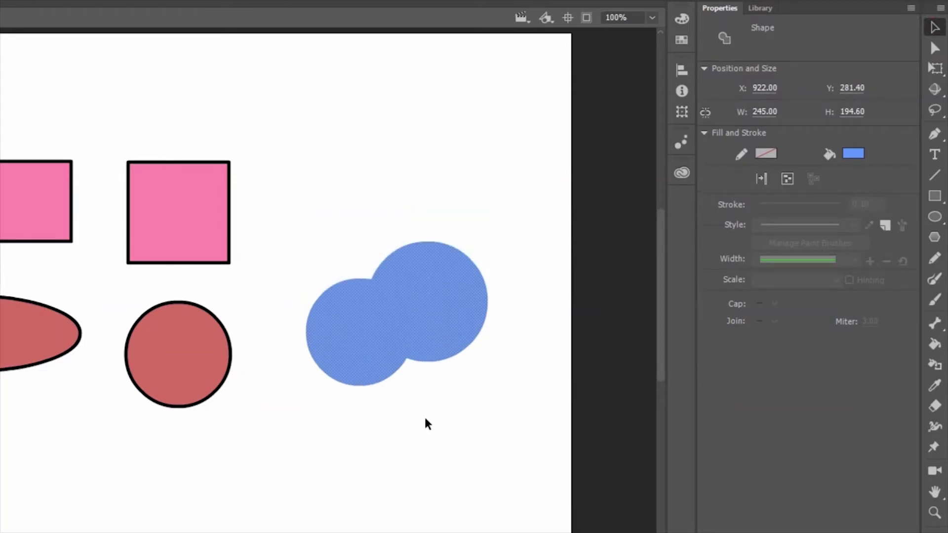
Draw a blue square above the blue circles and a crimson rectangle overlapping its upper corner, both without a stroke
left_click(934, 196)
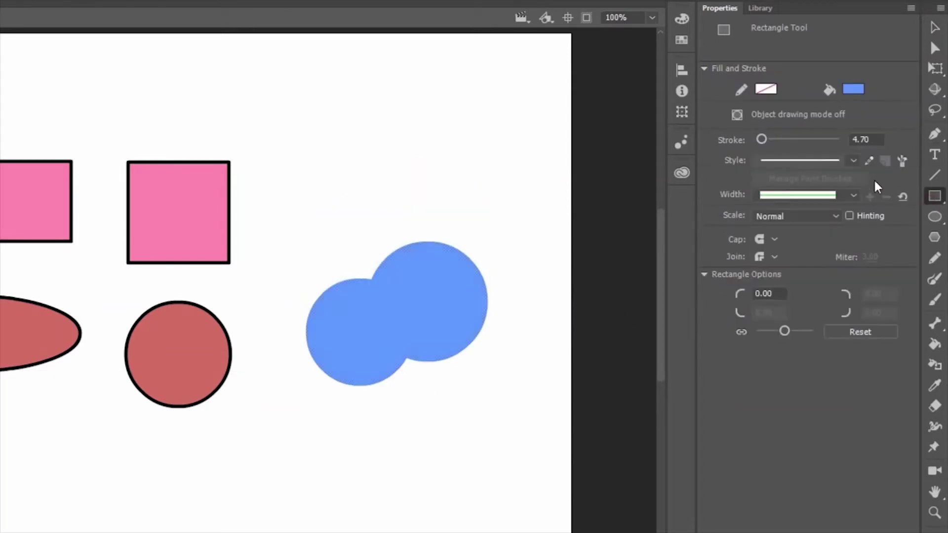
left_click_drag(307, 136, 387, 216)
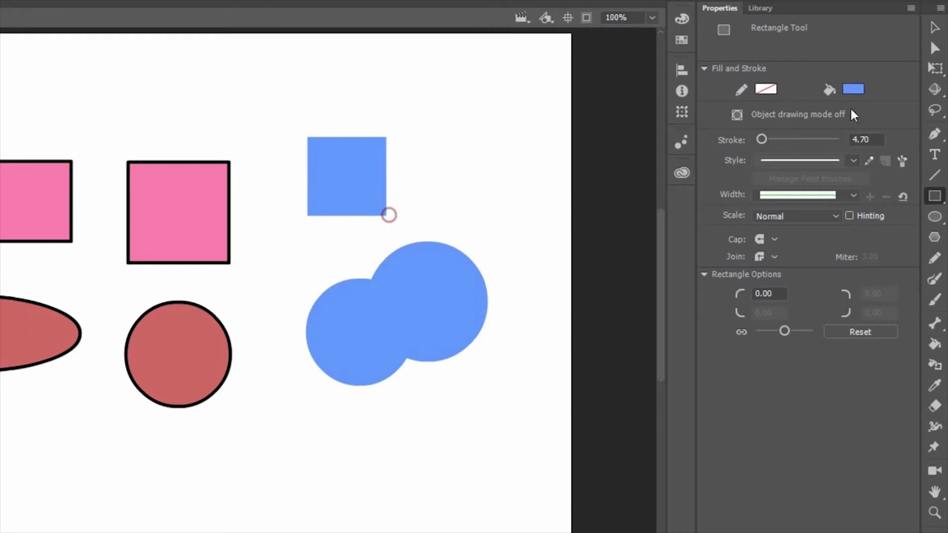
left_click(854, 89)
left_click(722, 216)
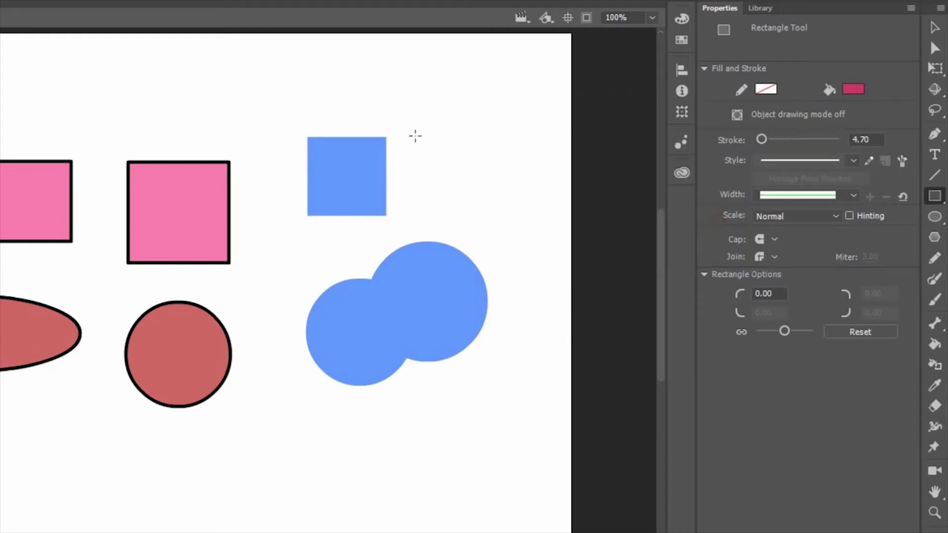
left_click_drag(354, 101, 464, 184)
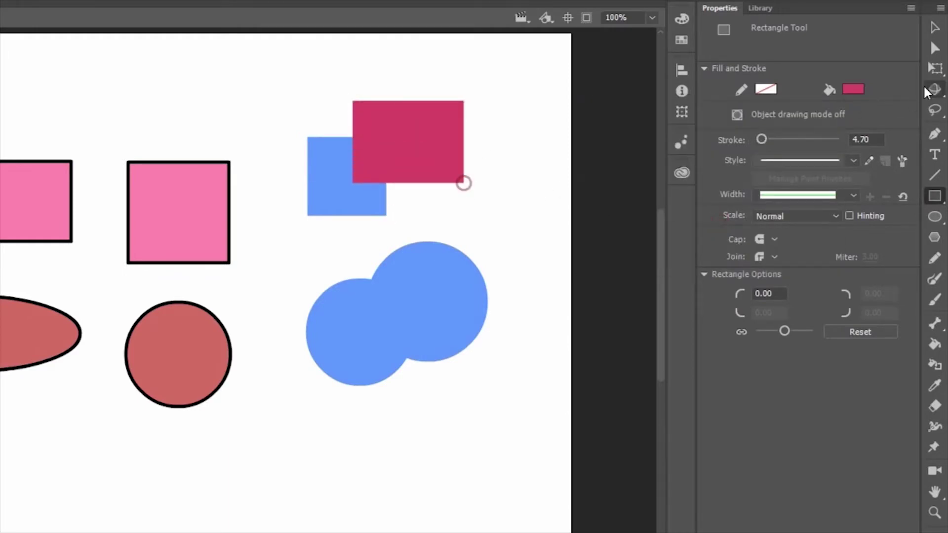
Move the crimson rectangle horizontally off the blue square and deselect it
left_click(934, 30)
left_click(428, 158)
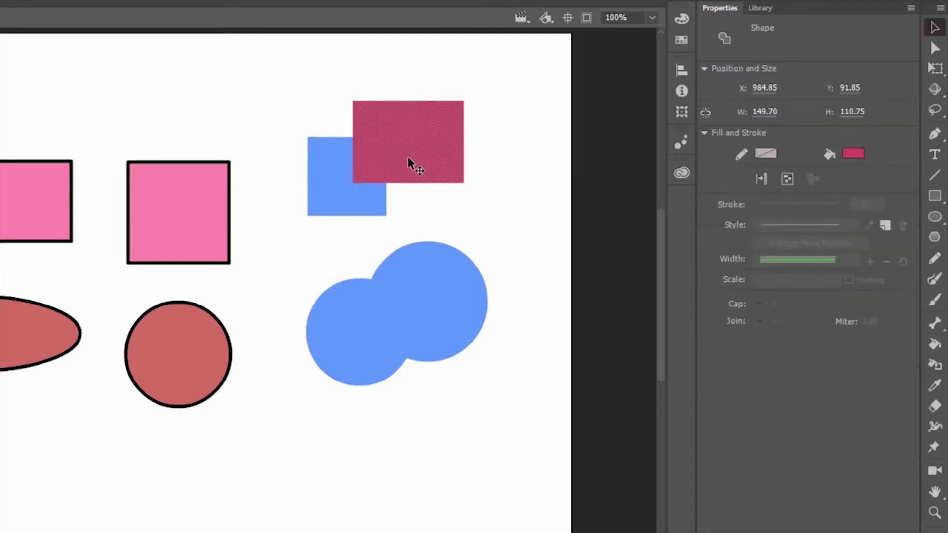
left_click_drag(393, 150, 453, 150)
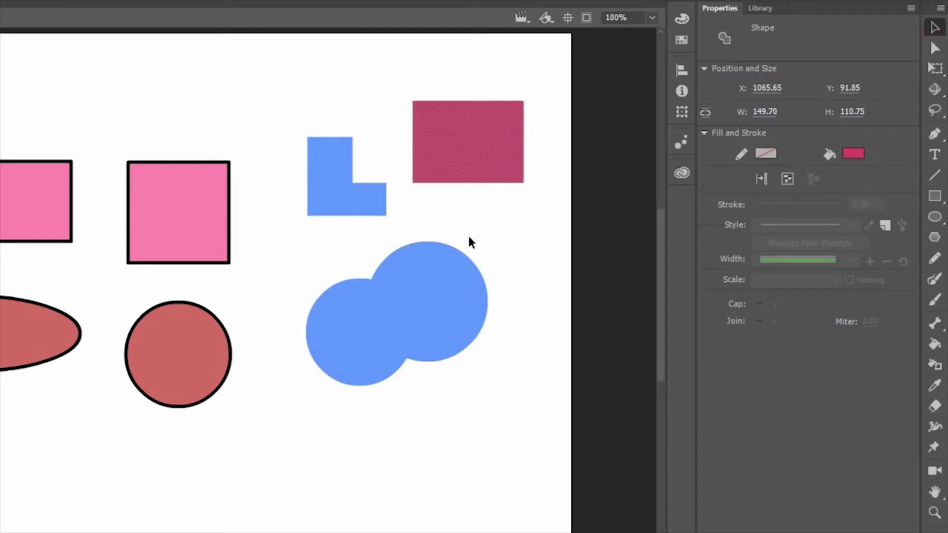
left_click(469, 240)
Turn on object drawing mode and draw a crimson circle beside the outlined shapes with the Oval tool
left_click(935, 196)
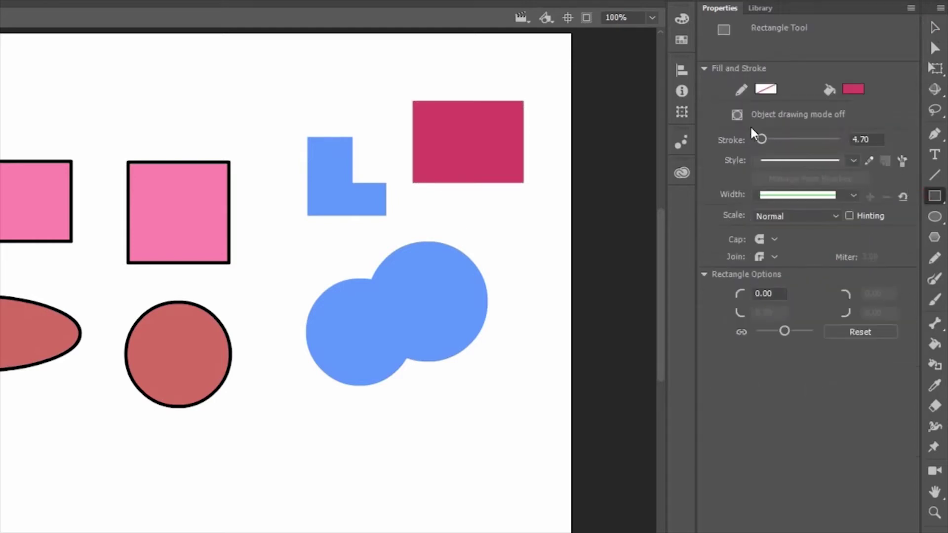
left_click(737, 115)
left_click(936, 212)
left_click_drag(117, 254, 201, 334)
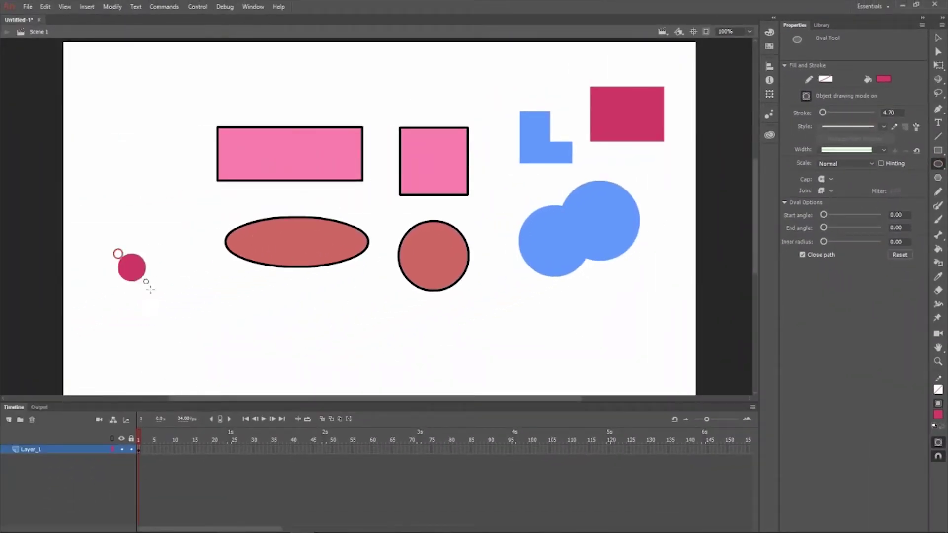
Select the crimson circle object and move it diagonally down toward the ellipse
key("v")
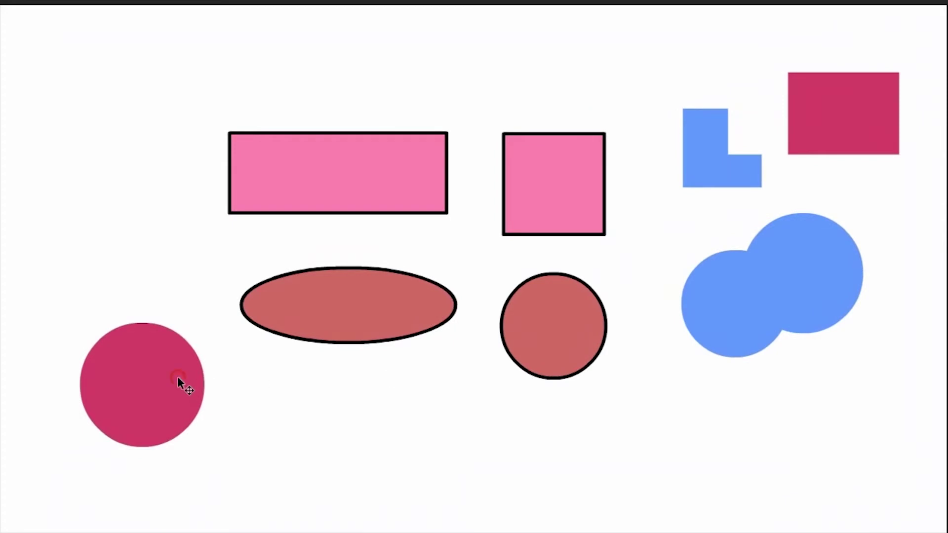
left_click(178, 378)
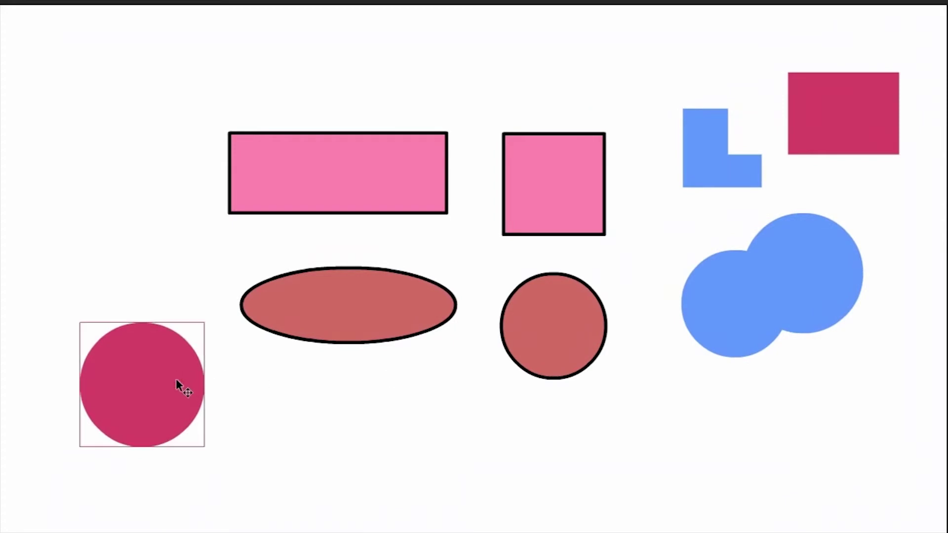
left_click_drag(168, 387, 225, 425)
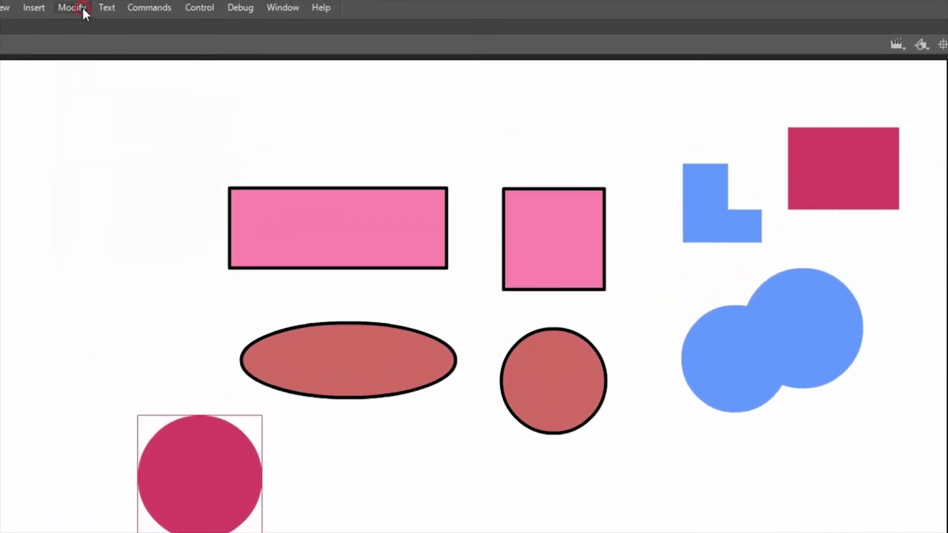
Break apart the crimson circle object, then select and deselect it to check its shape selection
left_click(72, 7)
left_click(92, 79)
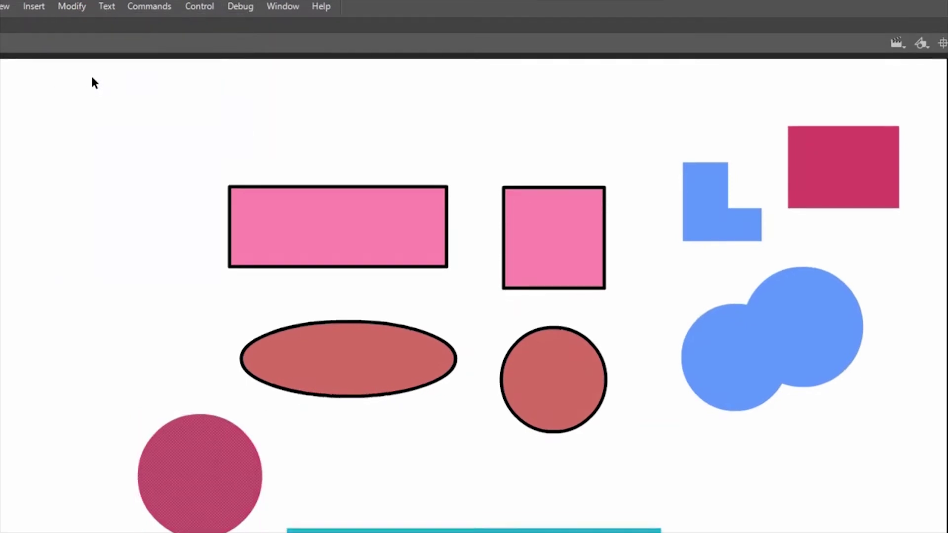
left_click(220, 491)
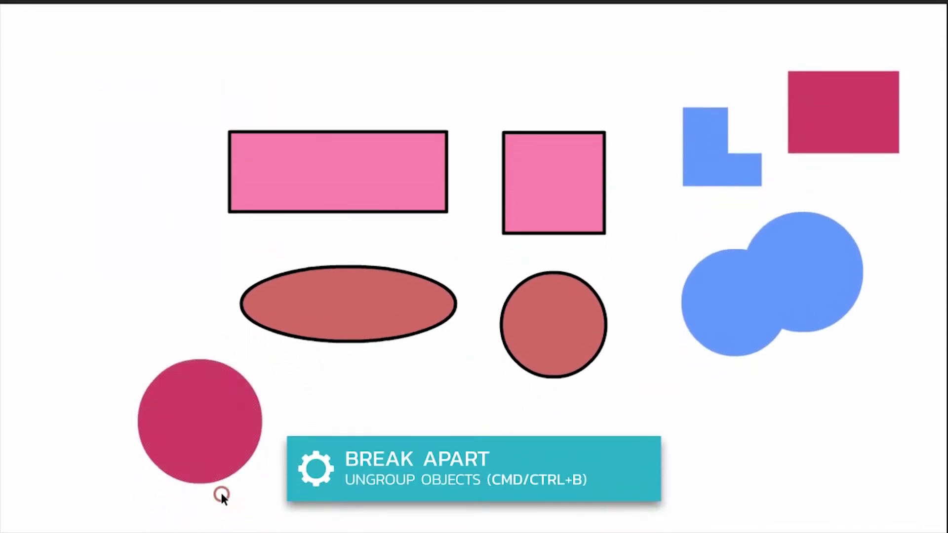
left_click(212, 473)
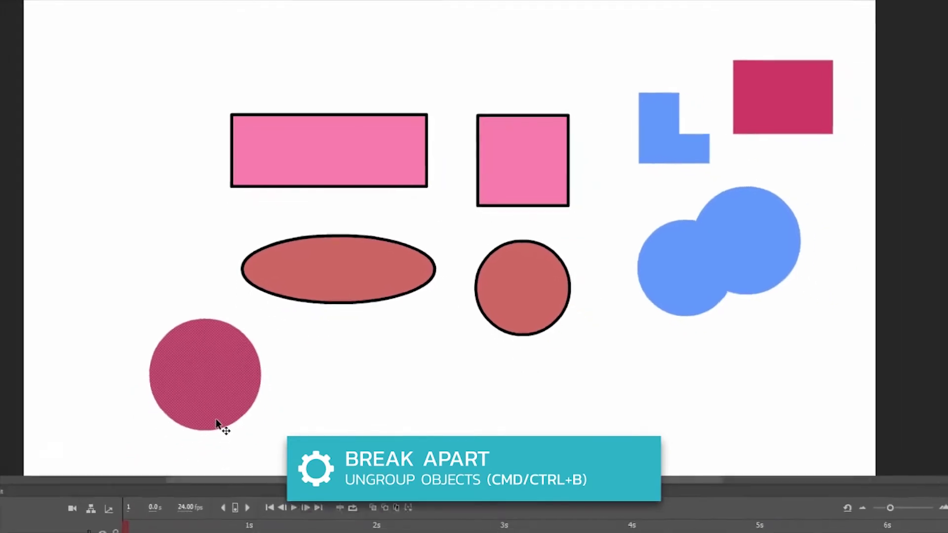
left_click(220, 466)
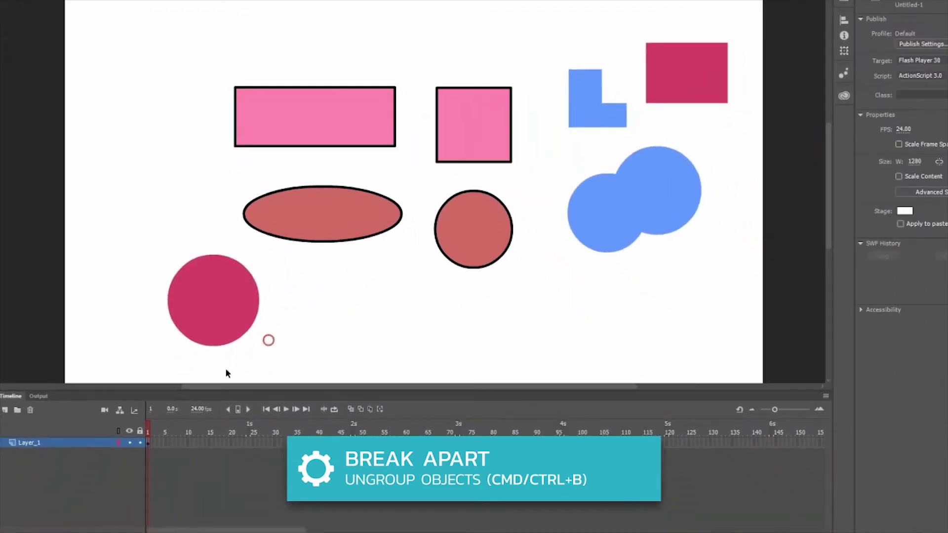
Select everything on frame 1 of Layer_1 and delete it to clear the stage
left_click(148, 443)
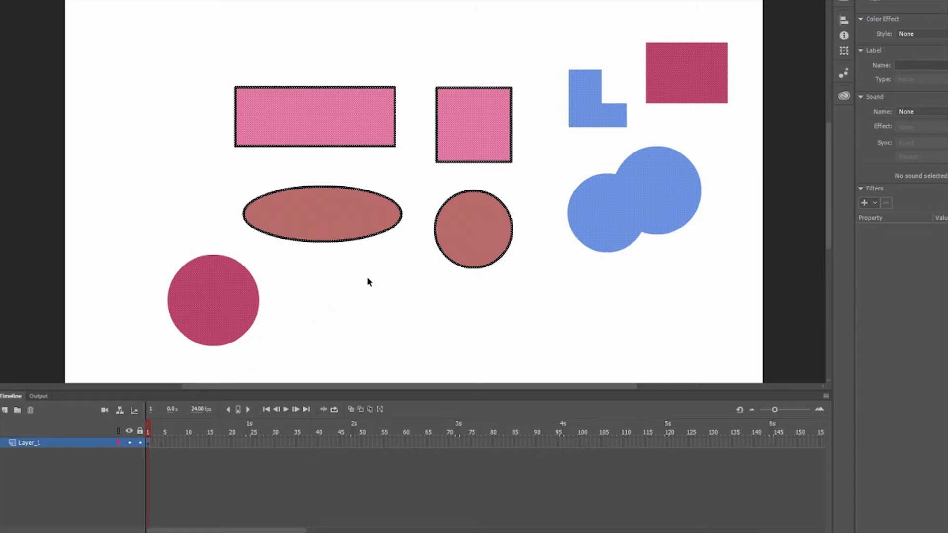
key("Delete")
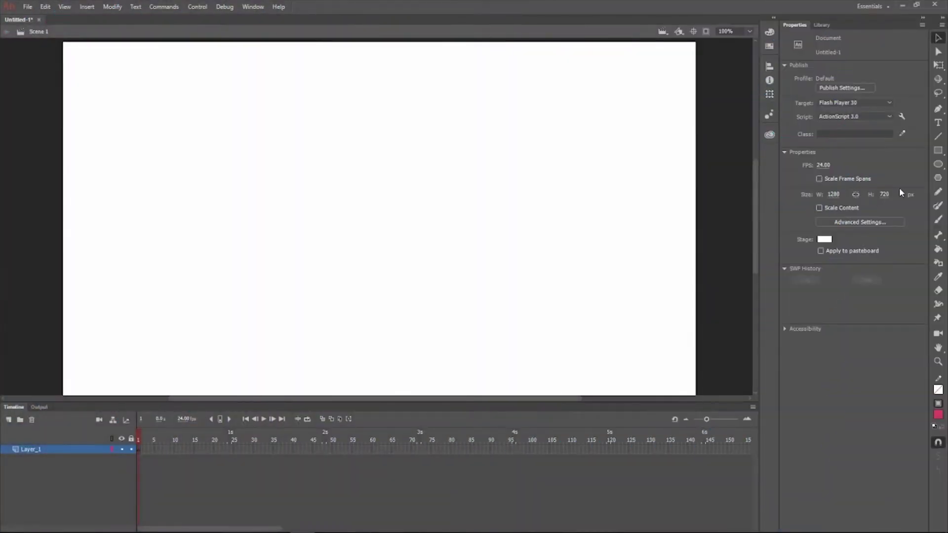
Set the Line tool's stroke size to 2 and its stroke colour to dark blue
left_click(937, 126)
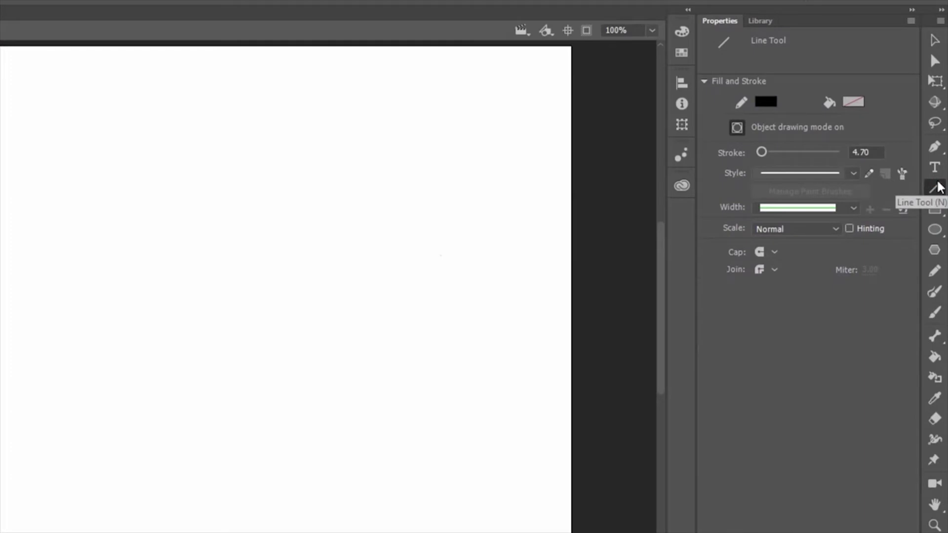
left_click_drag(878, 152, 851, 157)
type("2")
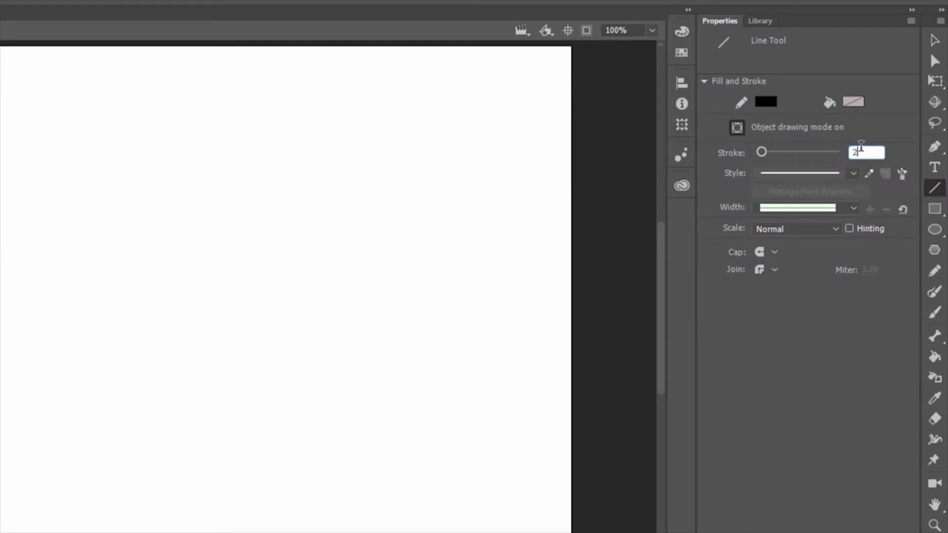
key("Return")
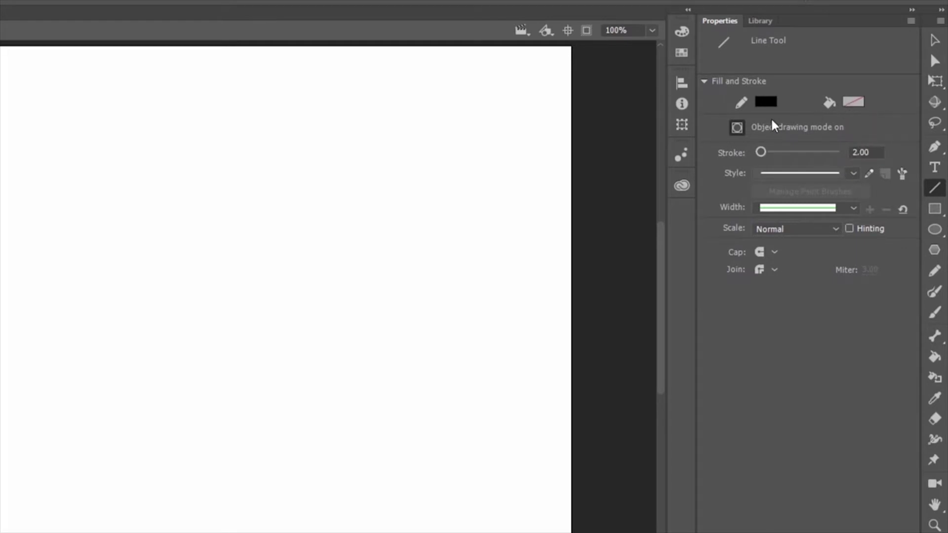
left_click(765, 103)
left_click(556, 181)
Turn off object drawing mode and draw a slanted straight line with a closed triangle of lines below it
left_click(736, 129)
mouse_move(39, 121)
left_mouse_down()
mouse_move(185, 77)
mouse_move(46, 160)
mouse_move(197, 221)
left_mouse_up()
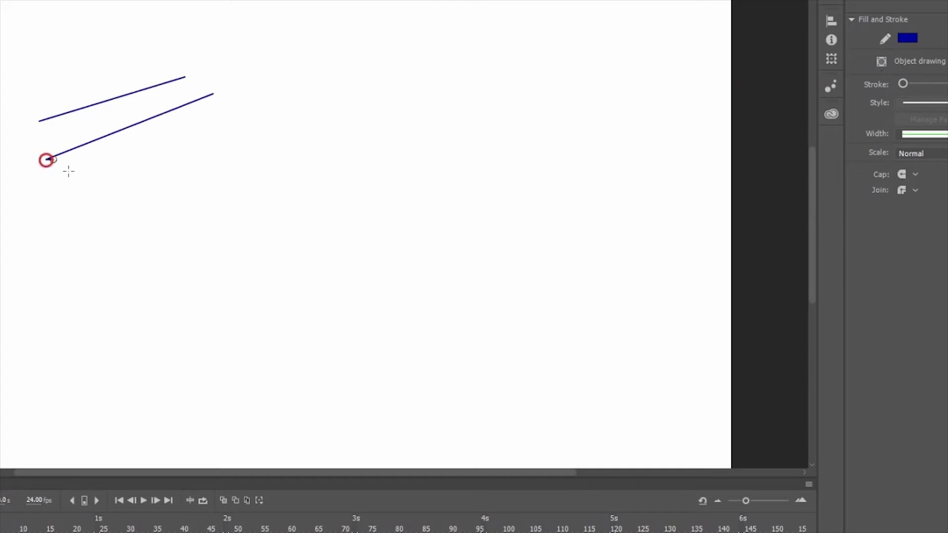
mouse_move(213, 93)
left_mouse_down()
mouse_move(190, 189)
mouse_move(197, 220)
left_mouse_up()
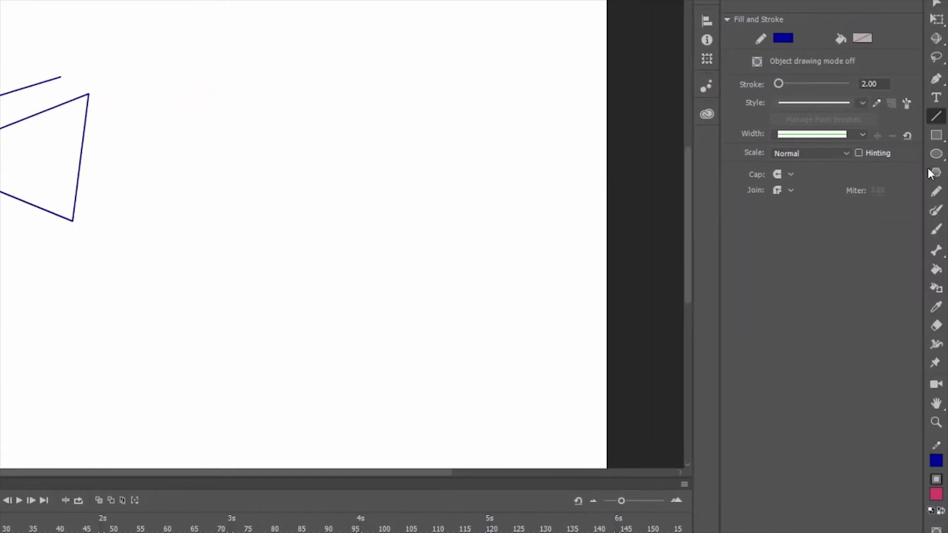
Paint a freehand wavy line and a looped shape with crossing ends using the Paint Brush tool
left_click(937, 209)
mouse_move(155, 102)
left_mouse_down()
mouse_move(198, 64)
mouse_move(230, 92)
mouse_move(277, 92)
mouse_move(333, 68)
mouse_move(376, 103)
mouse_move(409, 71)
left_mouse_up()
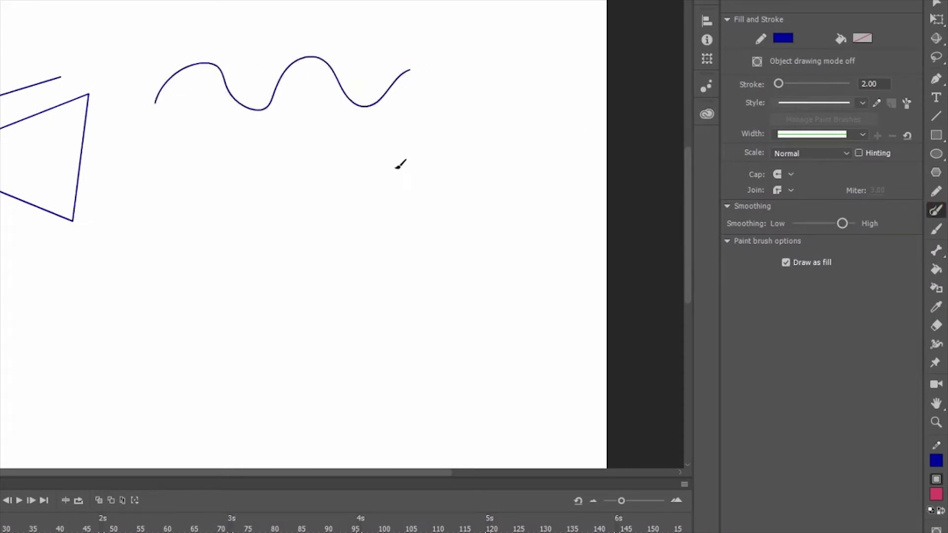
mouse_move(389, 166)
left_mouse_down()
mouse_move(421, 95)
mouse_move(480, 165)
mouse_move(377, 165)
mouse_move(348, 193)
left_mouse_up()
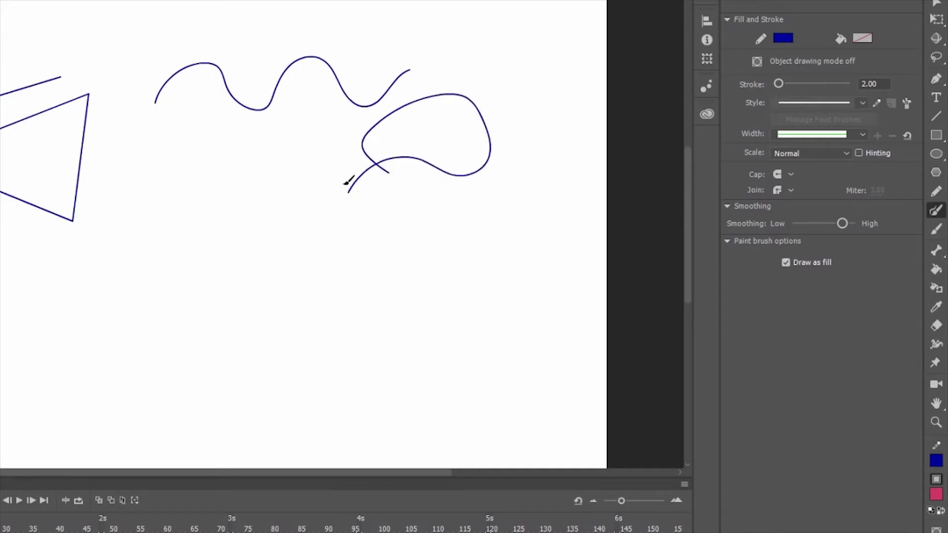
Fill the looped shape and the triangle with pink using the Paint Bucket, and try filling under the open wavy line
left_click(936, 269)
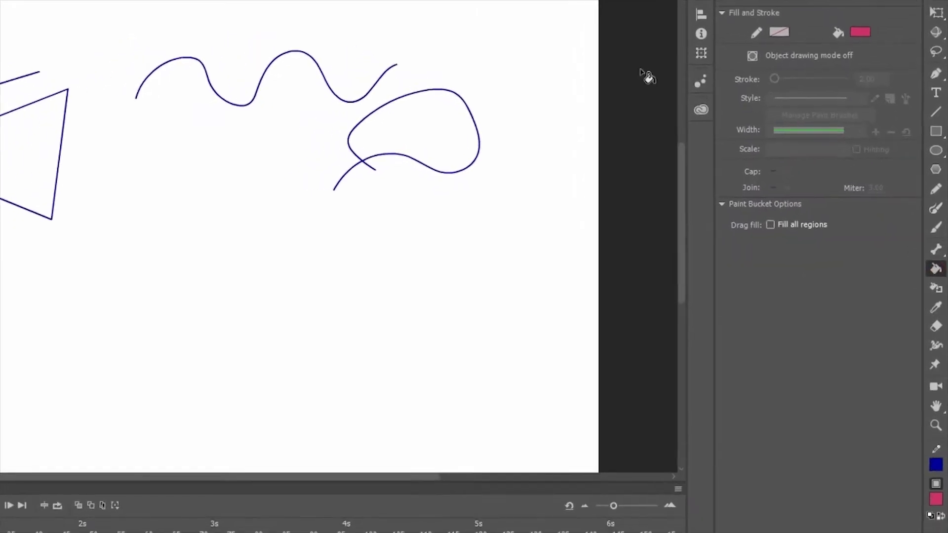
left_click(412, 116)
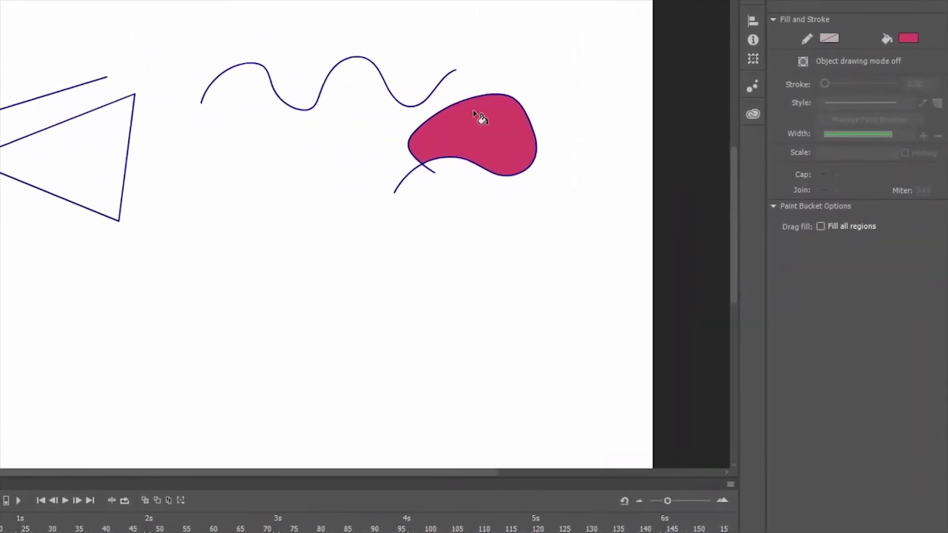
left_click(17, 133)
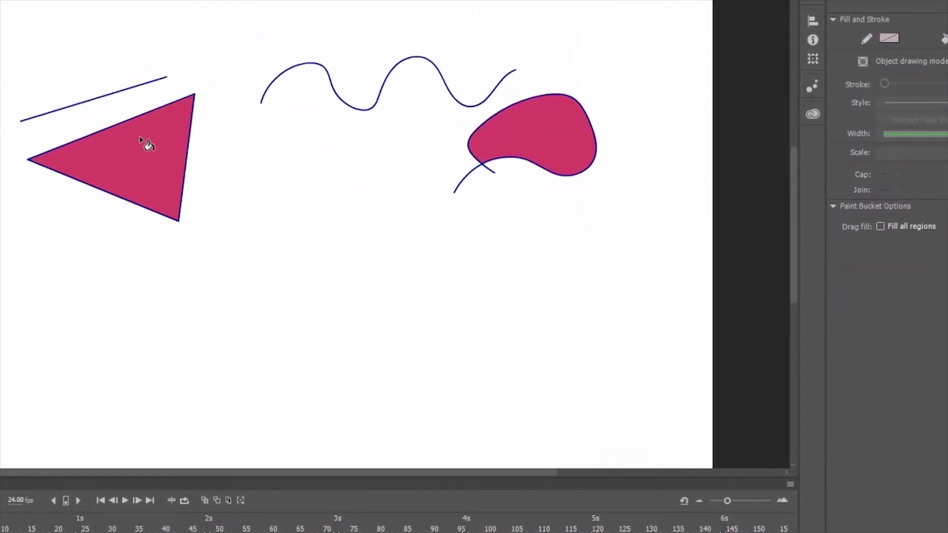
left_click(304, 81)
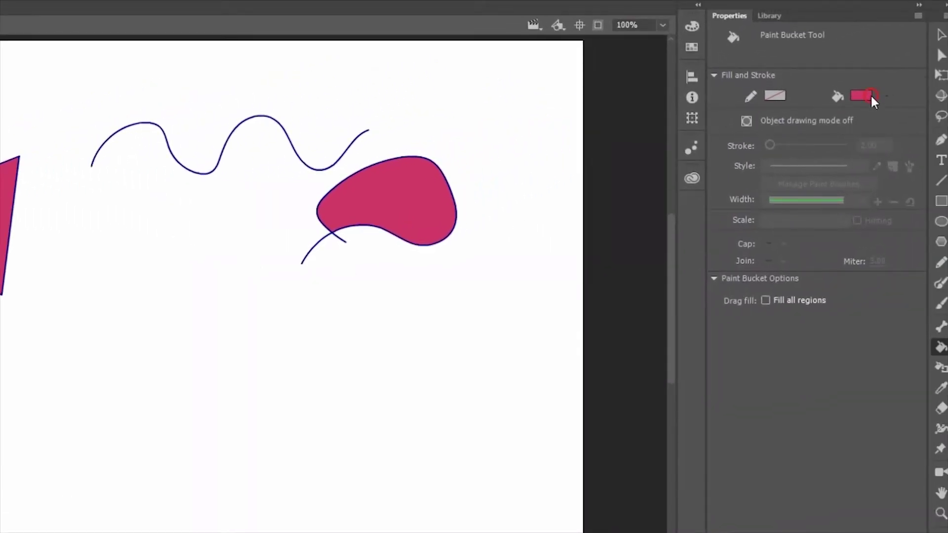
Change the Paint Bucket's fill colour to muted yellow and recolour the triangle with it
left_click(872, 96)
left_click(766, 201)
left_click(174, 235)
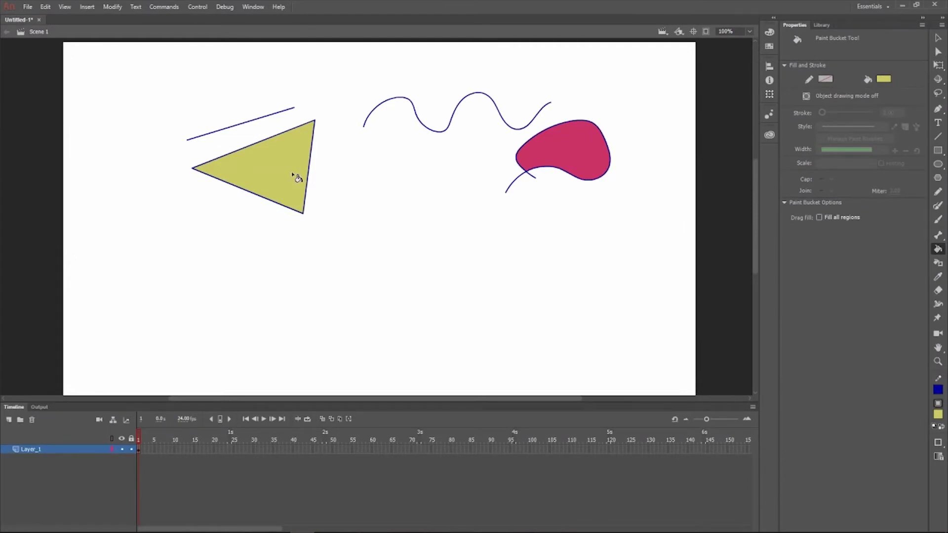
Draw a closed five-sided straight-edged polygon below the wavy line using the Pen tool
left_click(937, 109)
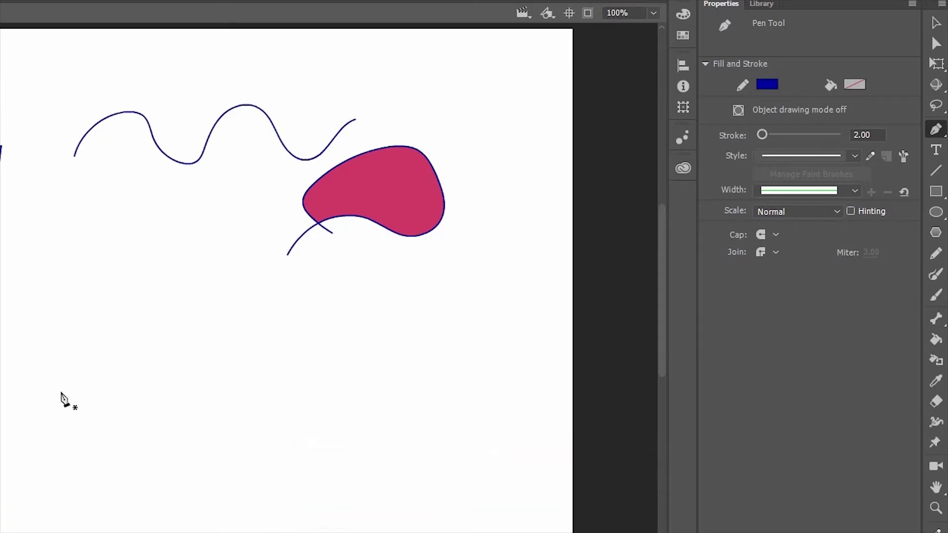
left_click(102, 420)
left_click(36, 336)
left_click(127, 275)
left_click(206, 337)
left_click(190, 432)
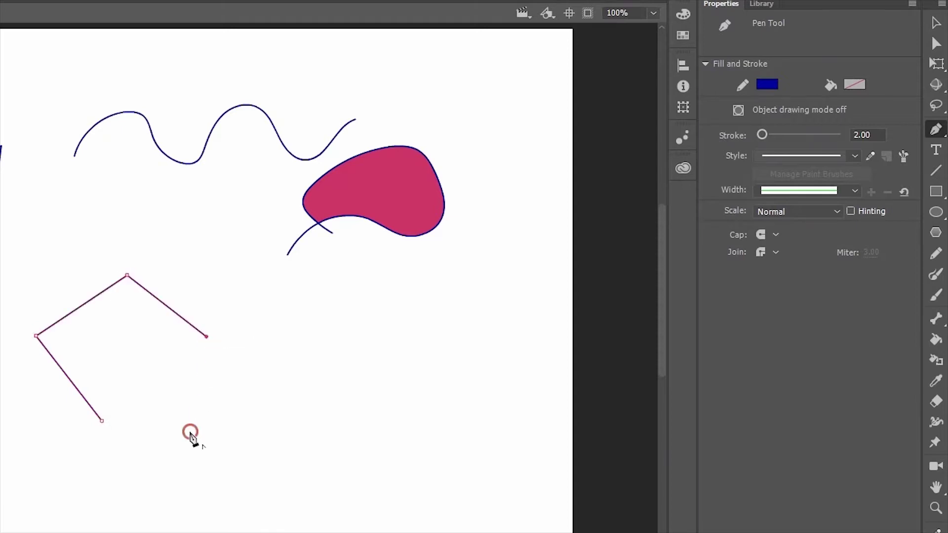
left_click(101, 421)
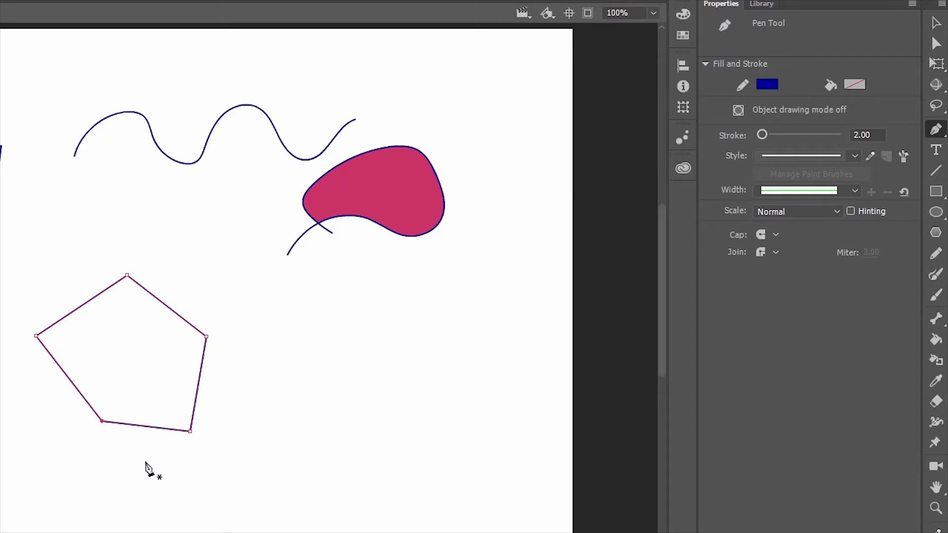
Draw a closed, rounded heart-like shape with curved Pen segments and a corner notch at its upper middle, beside the pentagon
left_click(403, 443)
left_click_drag(322, 381, 321, 327)
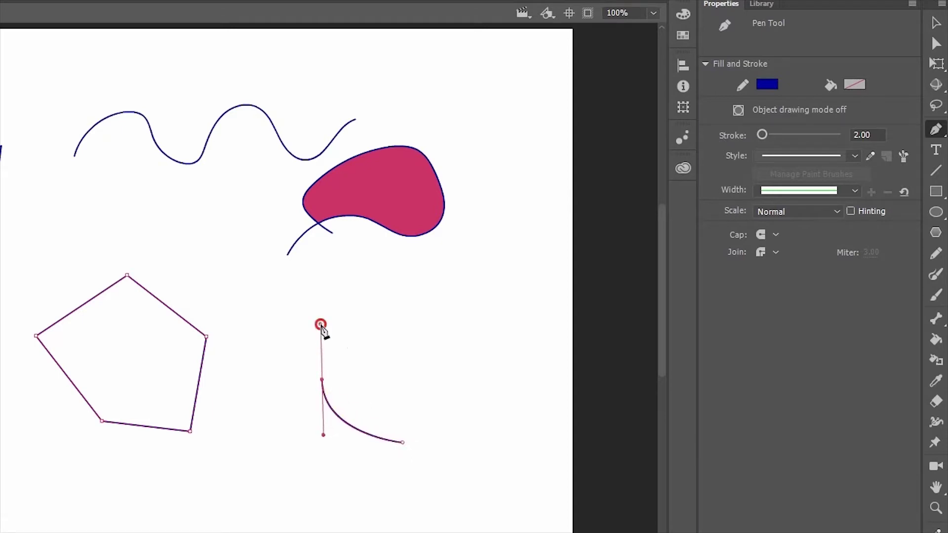
left_click(395, 372)
left_click_drag(462, 381, 485, 447)
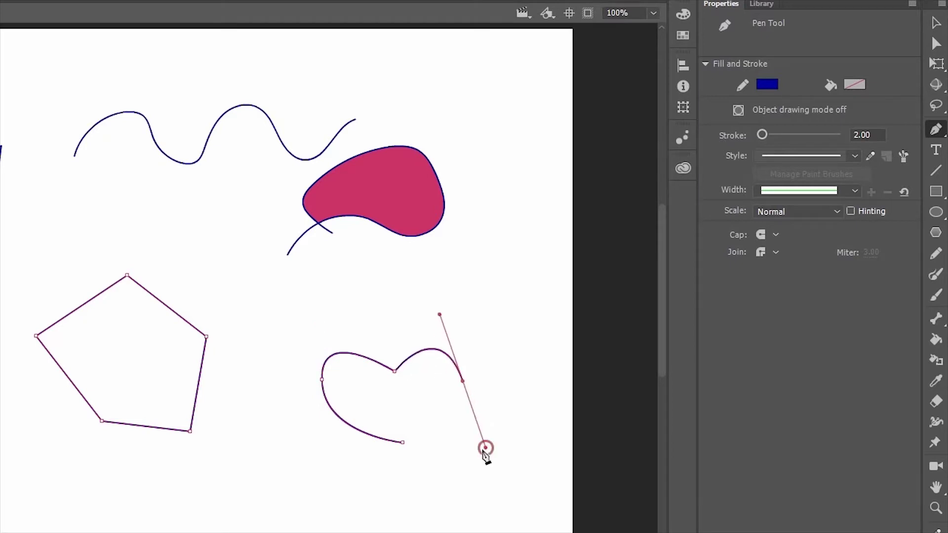
left_click(403, 443)
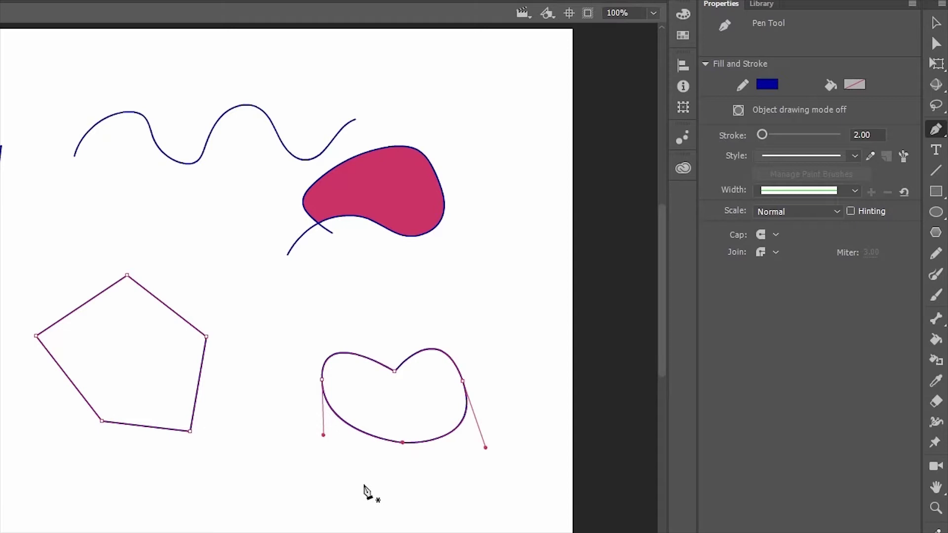
Inspect the anchor points of the pink looped shape and the yellow triangle with the Subselection tool
left_click(936, 43)
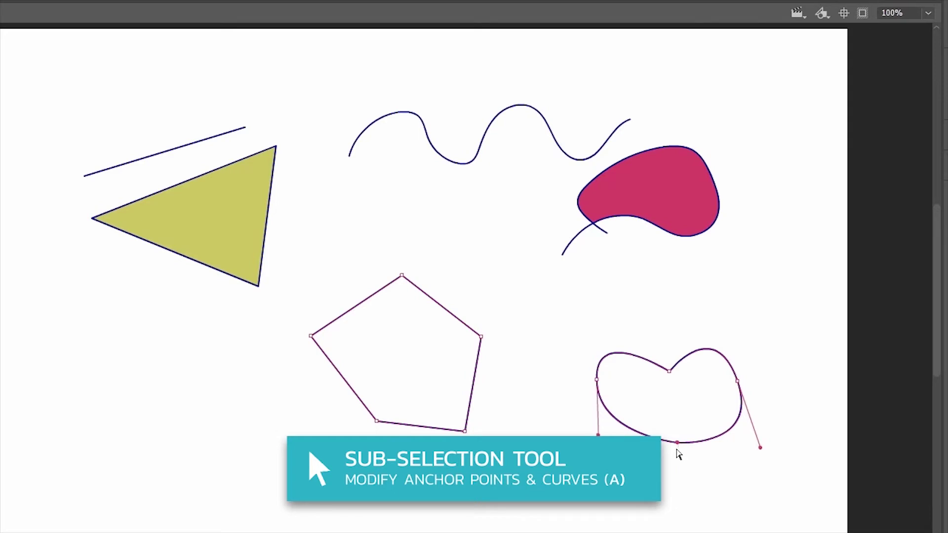
left_click(678, 451)
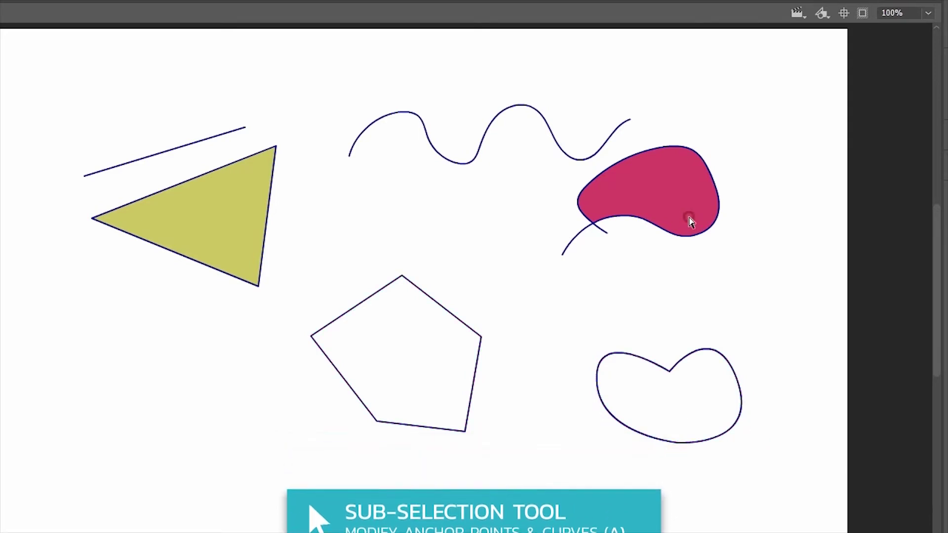
left_click(691, 238)
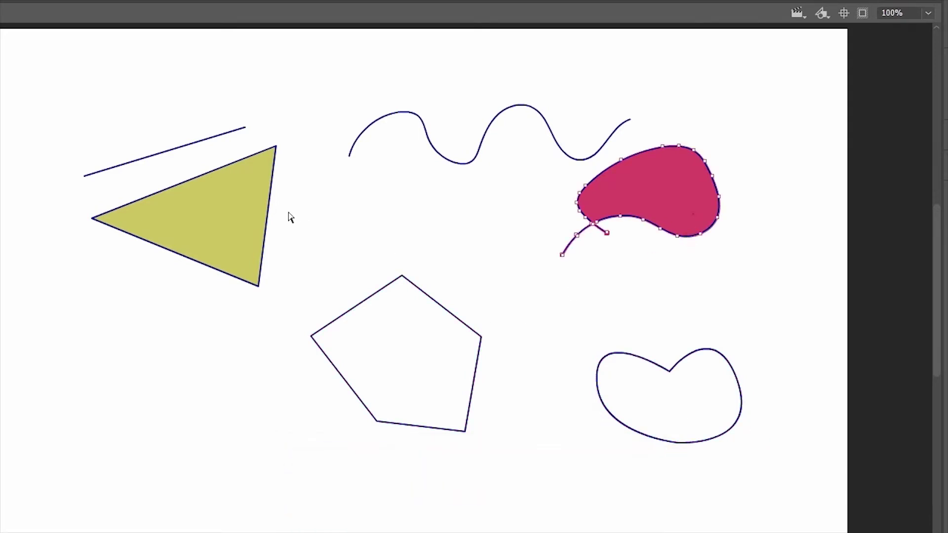
left_click(269, 213)
Pull the heart's lowest anchor point downward and tilt the left anchor's curve handle inward to round the left lobe
left_click(643, 438)
left_click_drag(676, 443, 678, 469)
left_click(596, 380)
left_click(595, 324)
left_click_drag(595, 324, 614, 303)
Move the heart's right anchor slightly outward, adjust its curve handle, and shift the centre notch point slightly down to balance the lobes
left_click(738, 382)
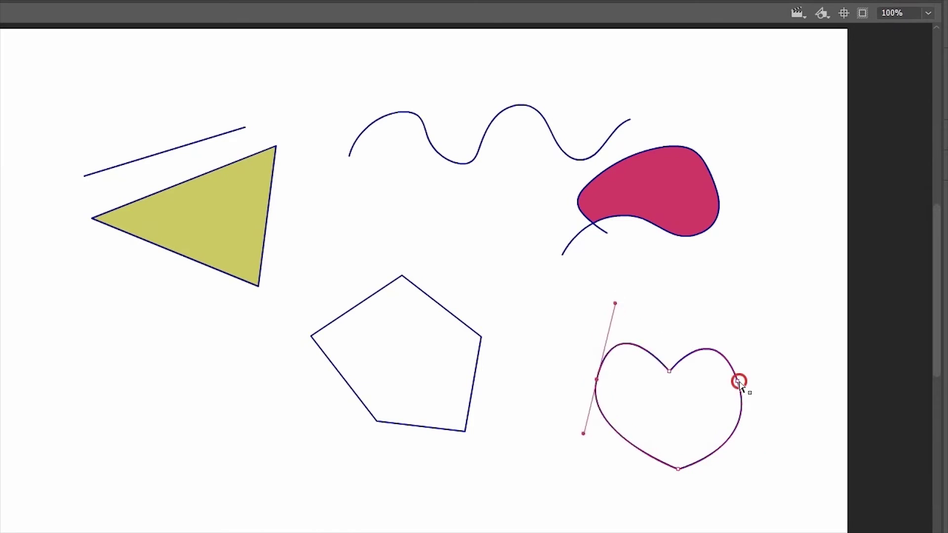
left_click_drag(738, 382, 745, 382)
left_click_drag(724, 314, 718, 318)
left_click(779, 372)
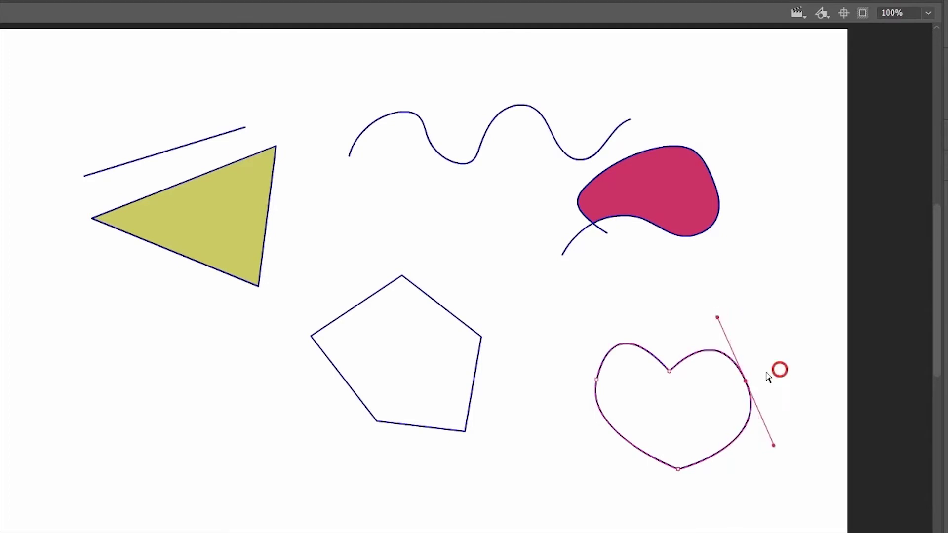
left_click(669, 372)
left_click_drag(669, 372, 675, 381)
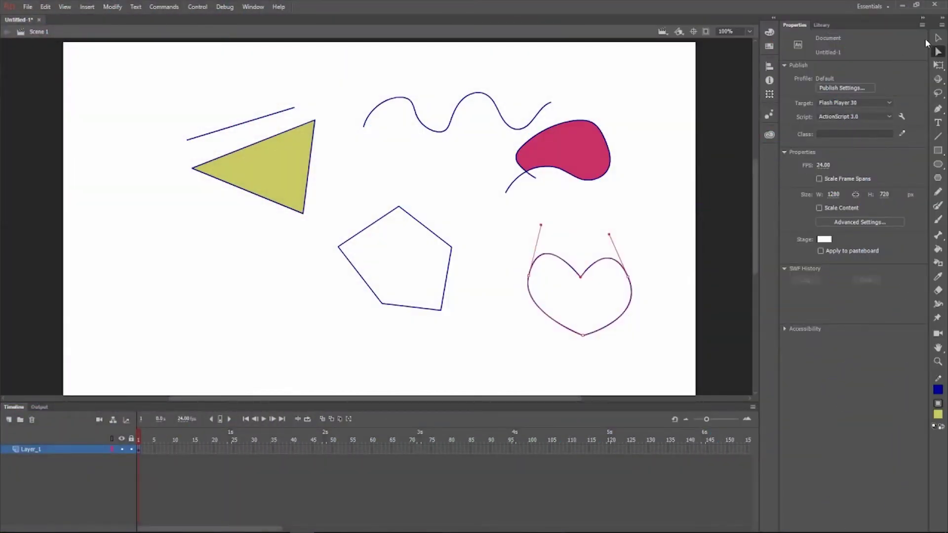
Select all artwork on frame 1 of the layer and delete it to clear the stage
left_click(938, 38)
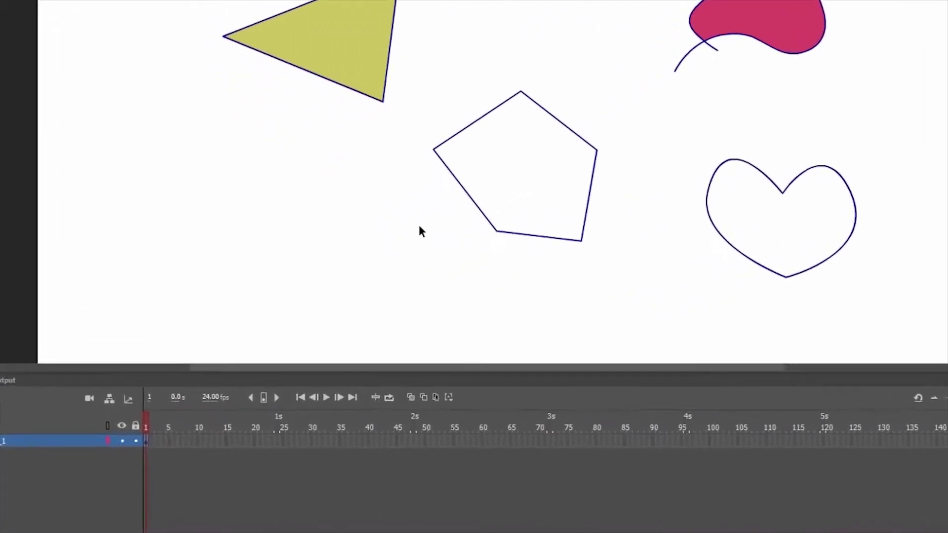
left_click(148, 440)
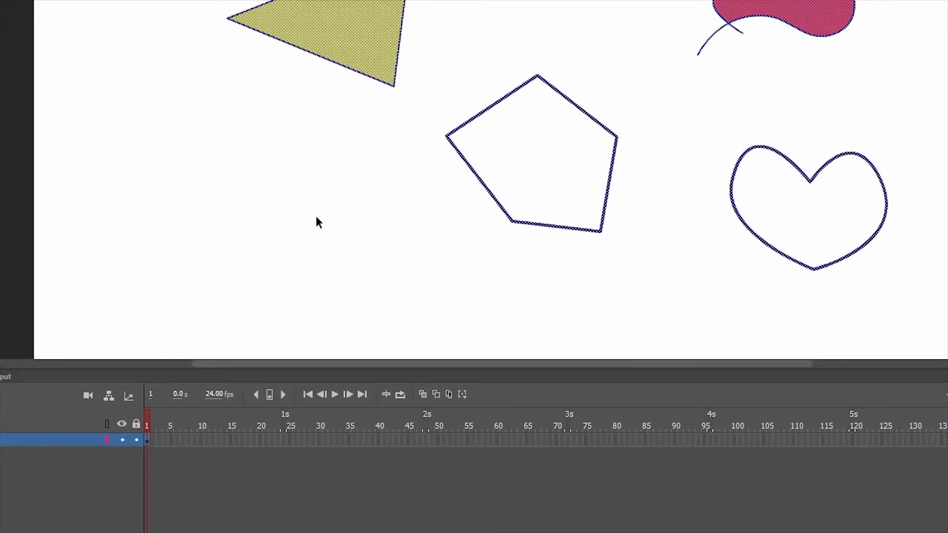
key("Delete")
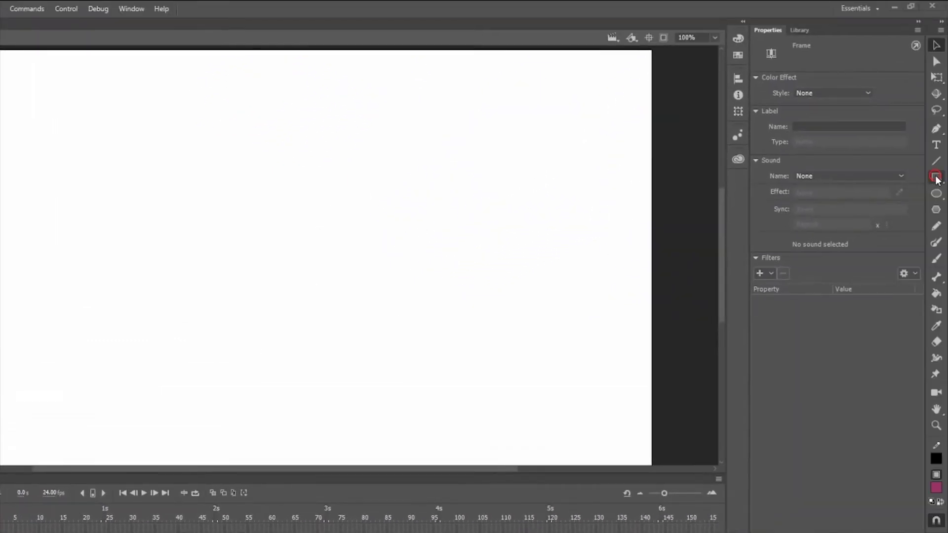
Draw a light purple rectangle about 261 by 143 px, and a similar one to its right with object drawing mode on
left_click(936, 177)
left_click(872, 93)
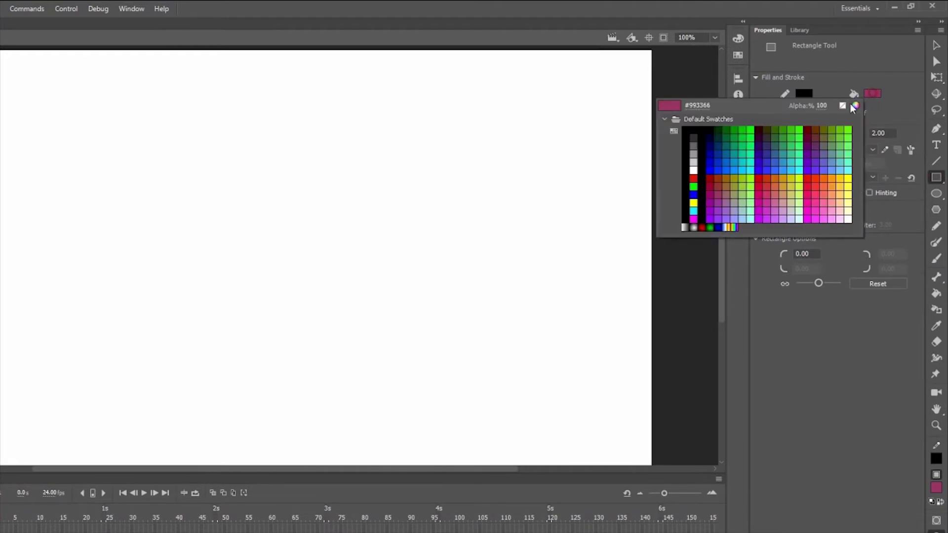
left_click(785, 205)
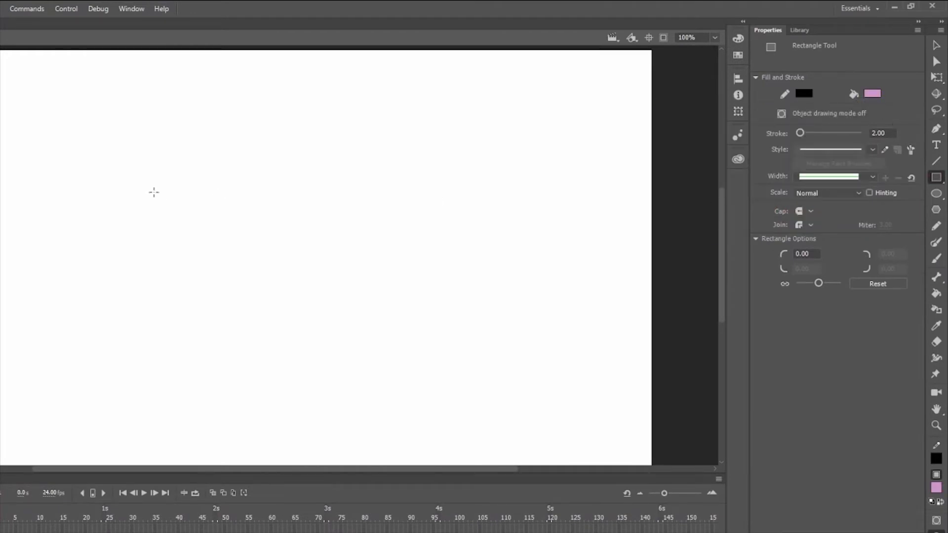
left_click_drag(77, 174, 229, 257)
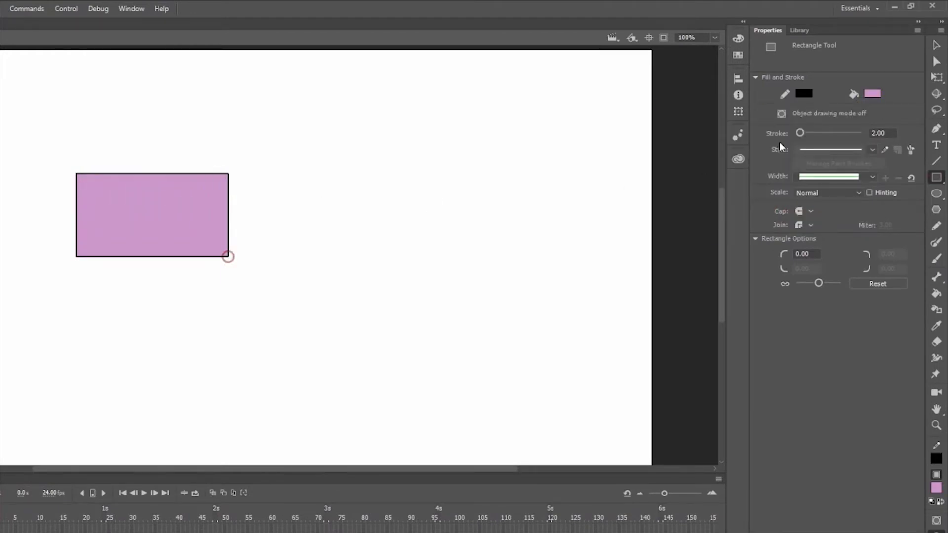
left_click(781, 114)
mouse_move(300, 172)
left_mouse_down()
mouse_move(330, 214)
mouse_move(448, 261)
left_mouse_up()
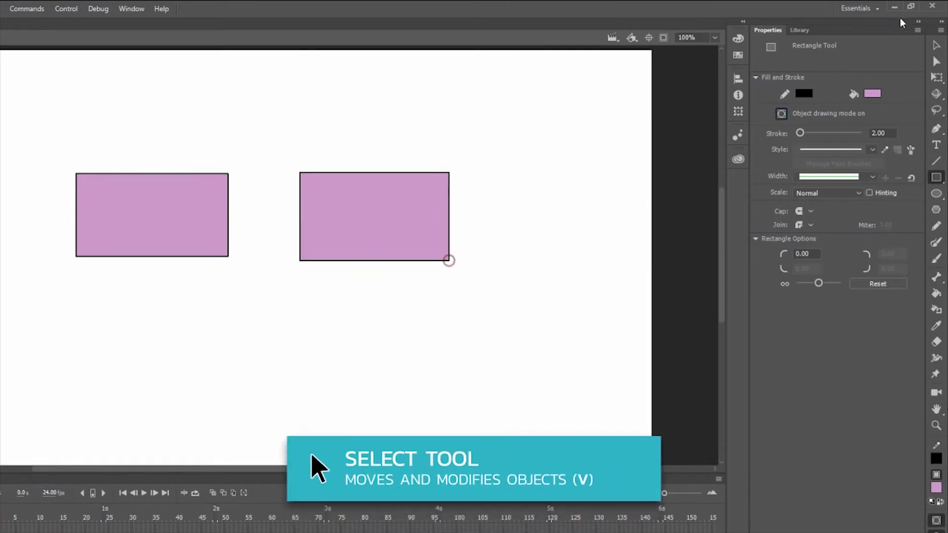
Select only the fill of the left rectangle and change its colour to #FF6666
left_click(936, 45)
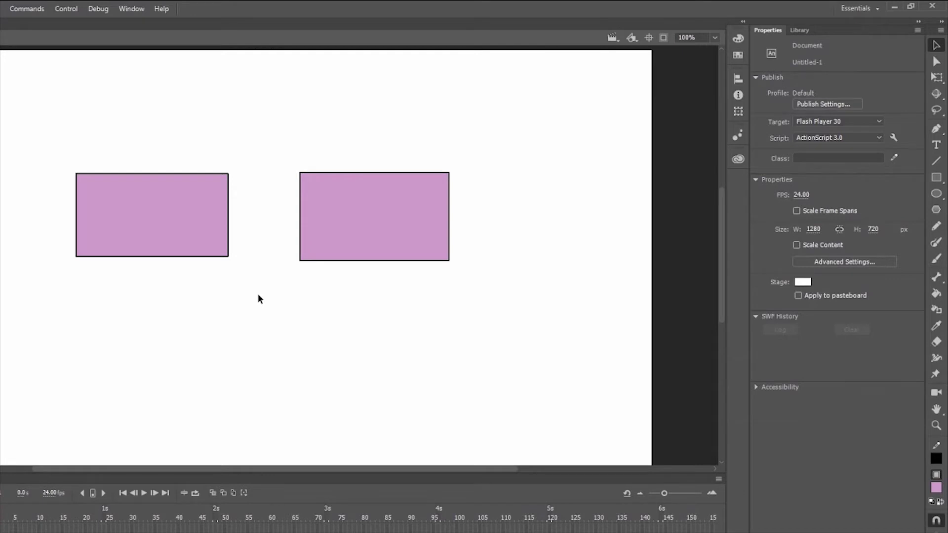
left_click(173, 239)
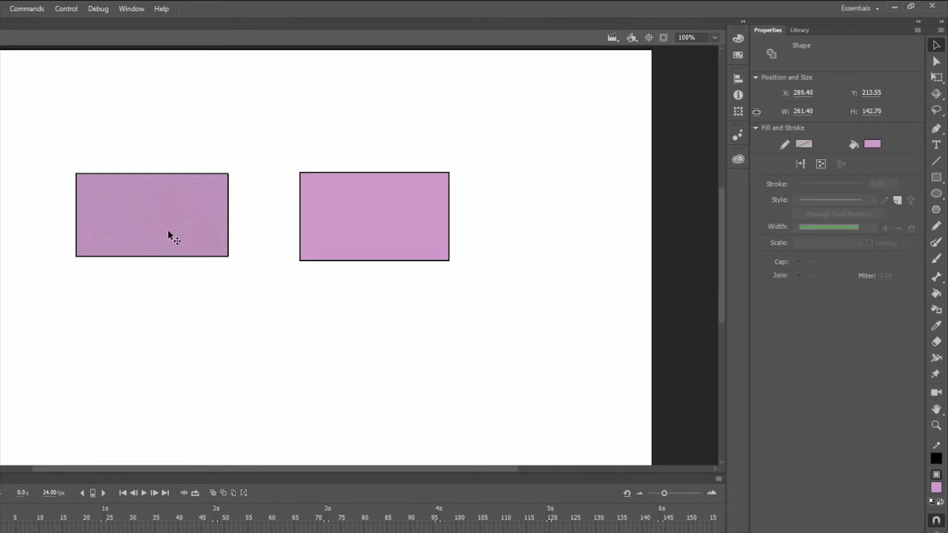
scroll(164, 225, "up", 5)
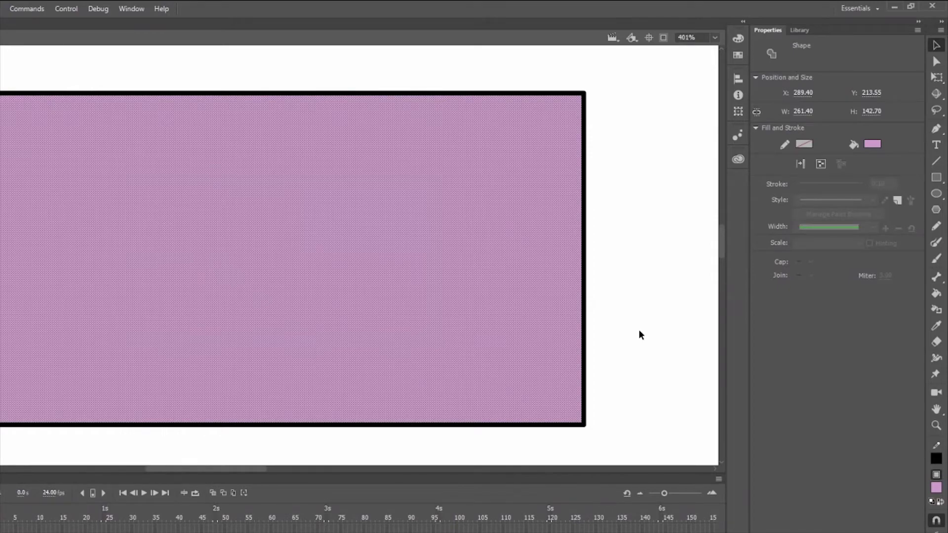
key("ctrl+1")
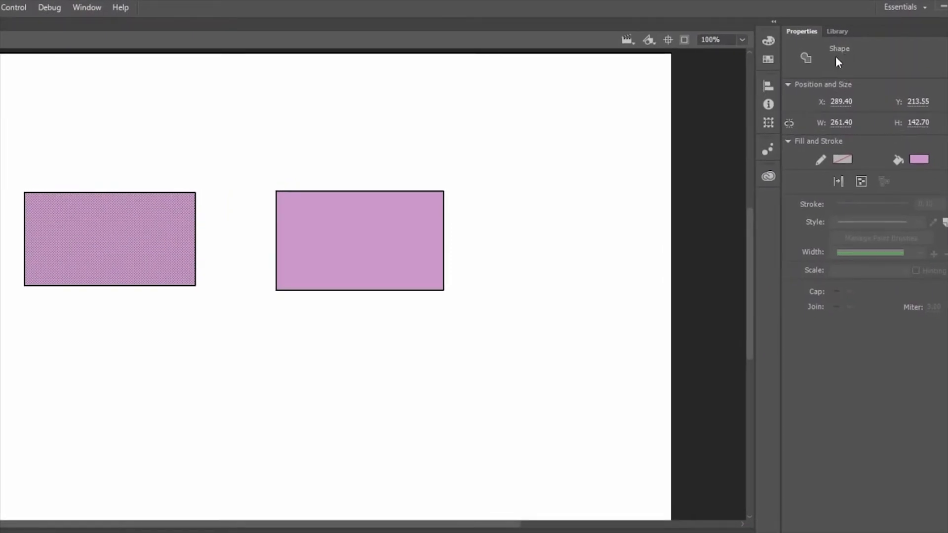
left_click(919, 159)
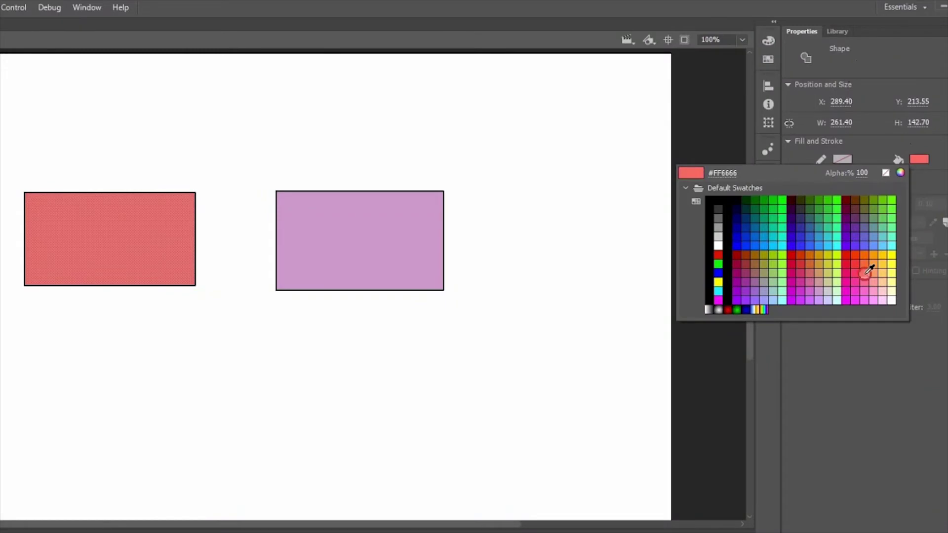
left_click(864, 269)
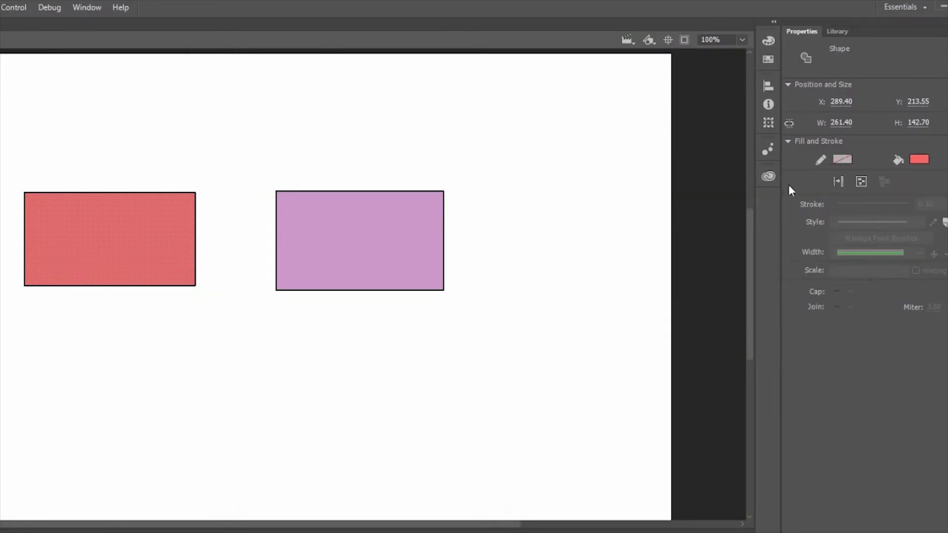
left_click(168, 317)
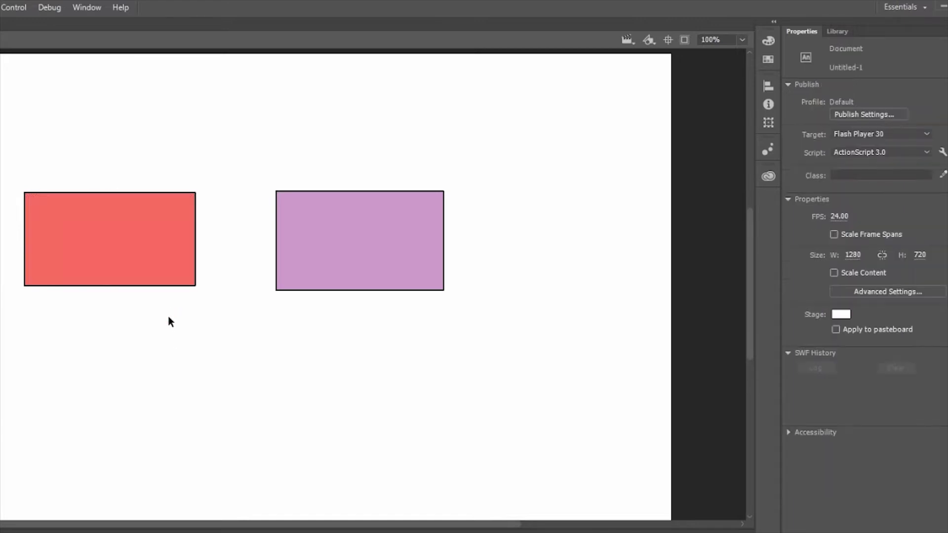
Select the left red rectangle together with its outline and change its stroke colour to #000066
left_click(138, 249)
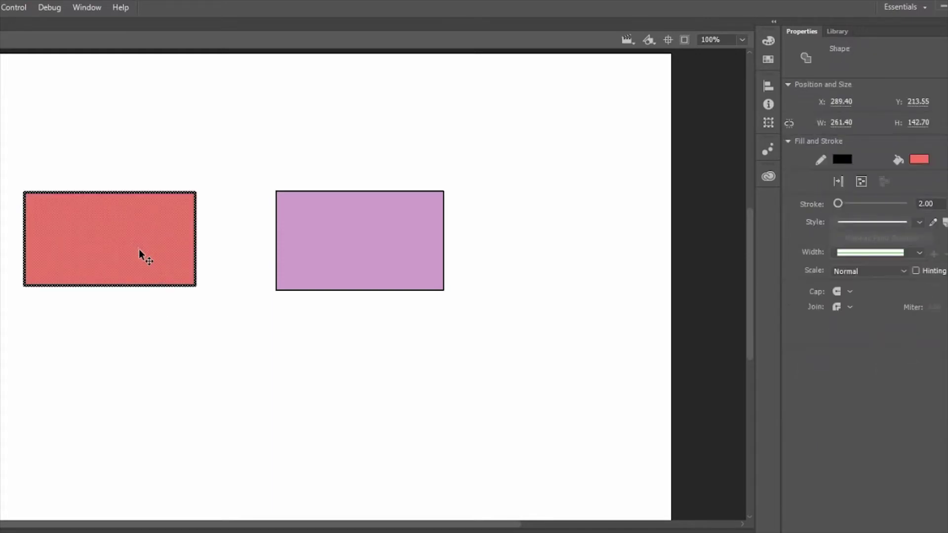
scroll(157, 274, "up", 4)
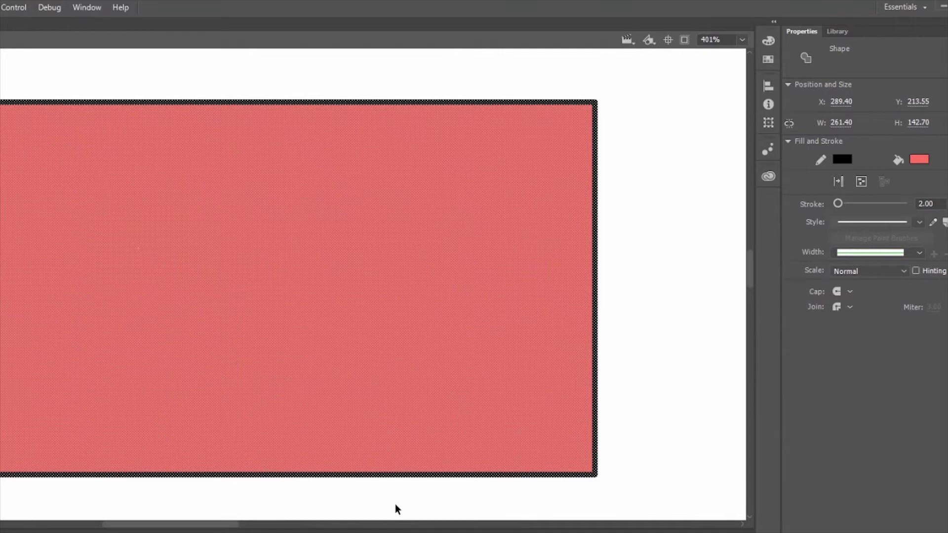
key("ctrl+1")
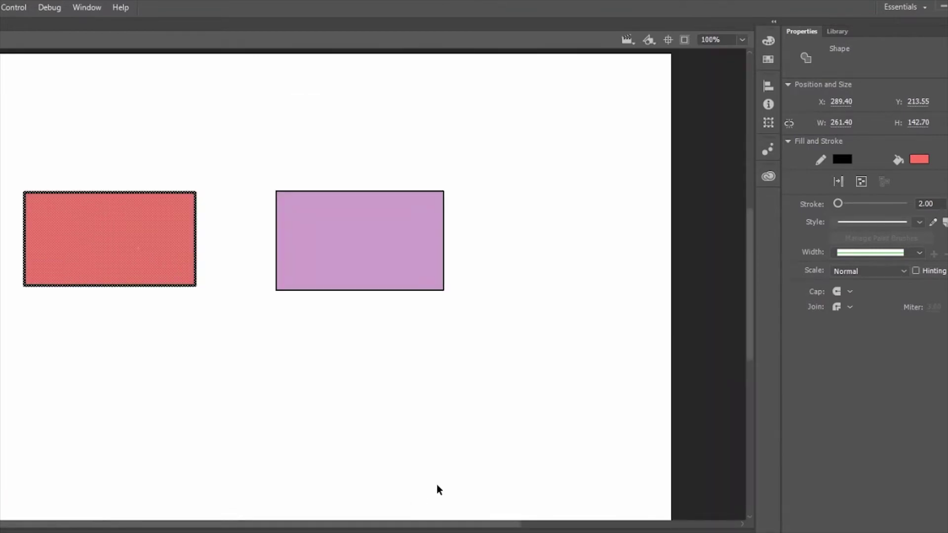
left_click(846, 160)
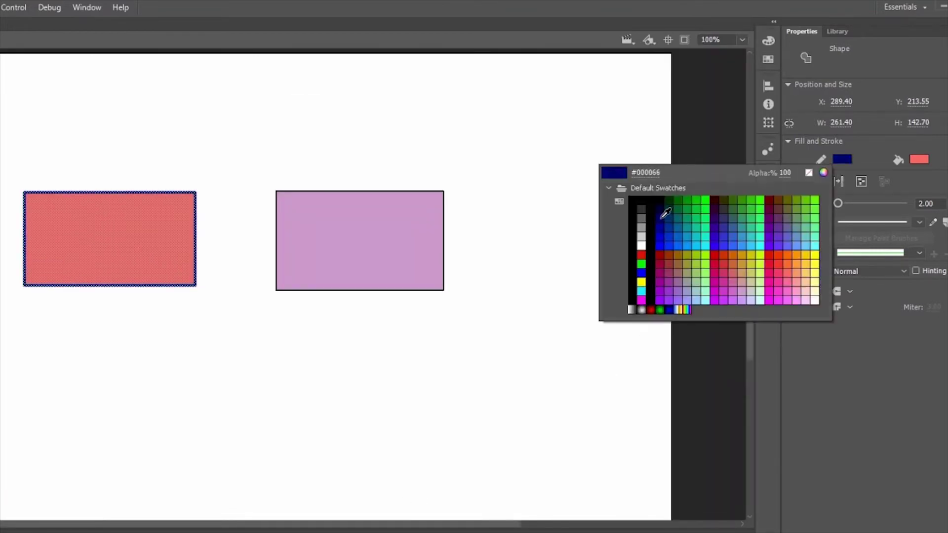
left_click(665, 213)
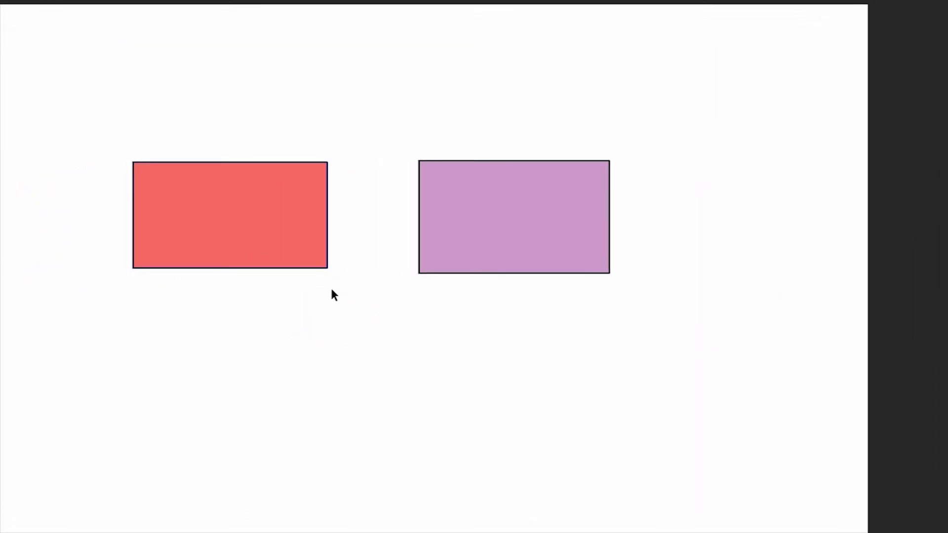
Move only the red fill down out of its outline and undo that move
left_click_drag(284, 246, 279, 367)
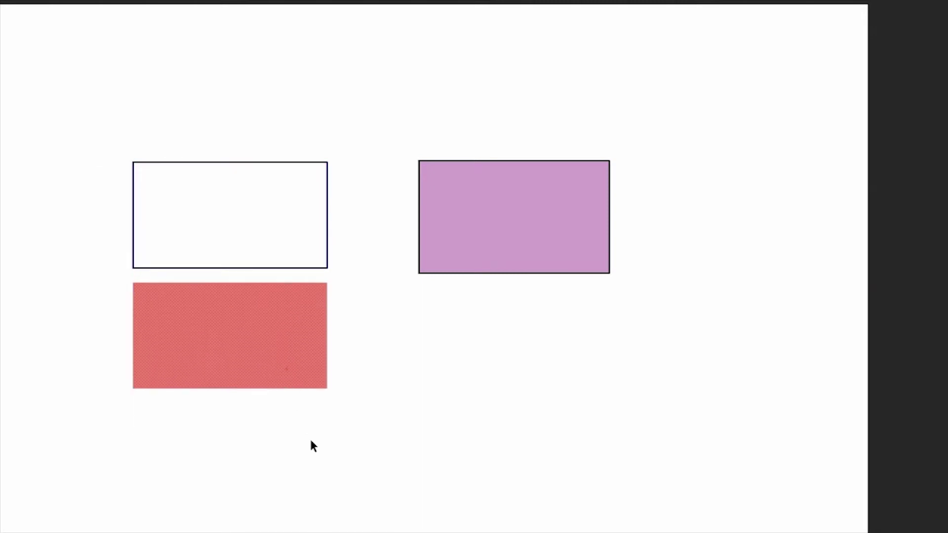
key("ctrl+z")
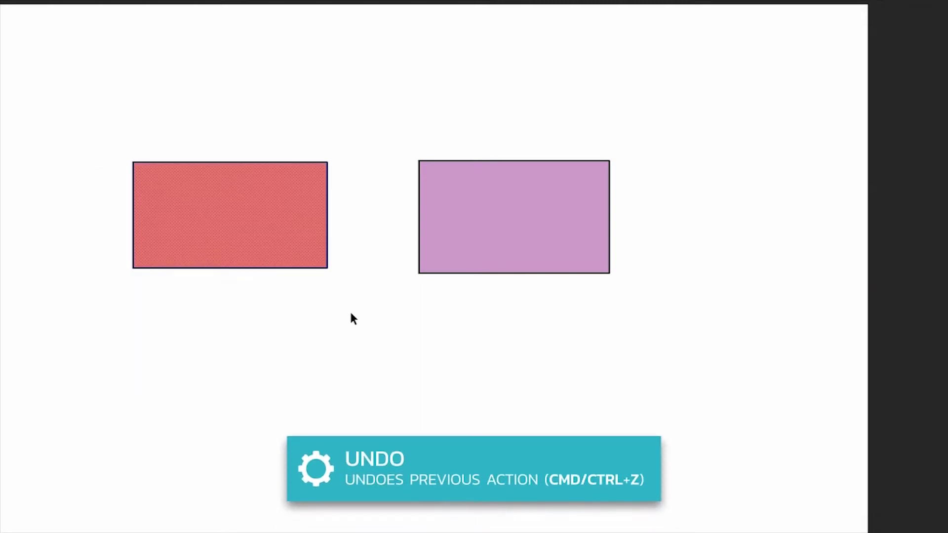
Select the lower-right part of the red rectangle, about 102 by 83 px, and change its fill to #FF9933
left_click_drag(370, 309, 252, 206)
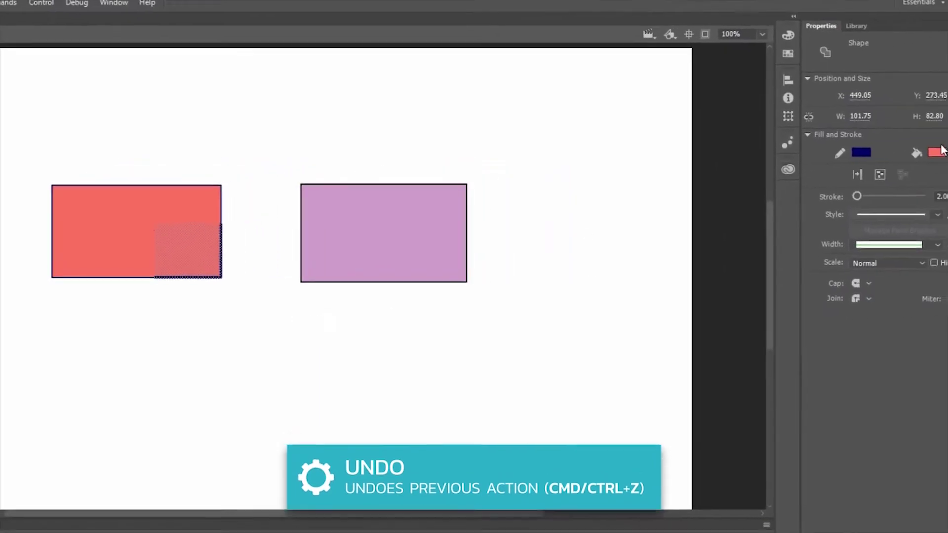
left_click(937, 151)
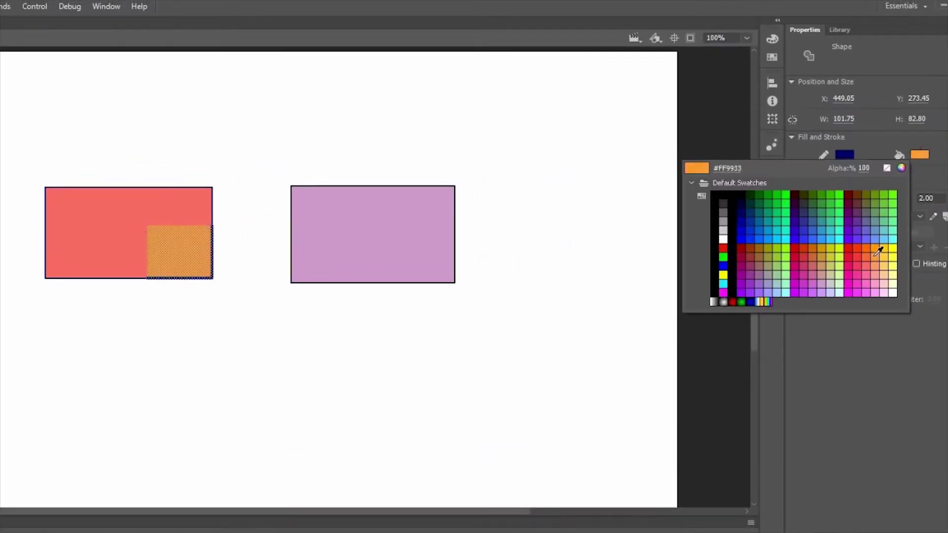
left_click(896, 250)
Give the selected orange part a green stroke of 7.60 and move it down and right, away from the red shape
left_click(845, 155)
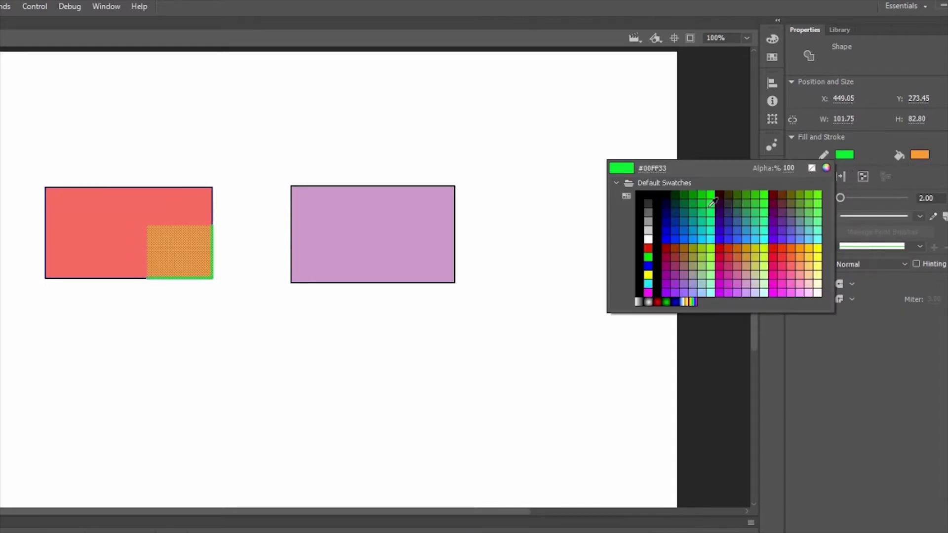
left_click(707, 205)
left_click_drag(839, 198, 841, 198)
left_click_drag(182, 264, 218, 336)
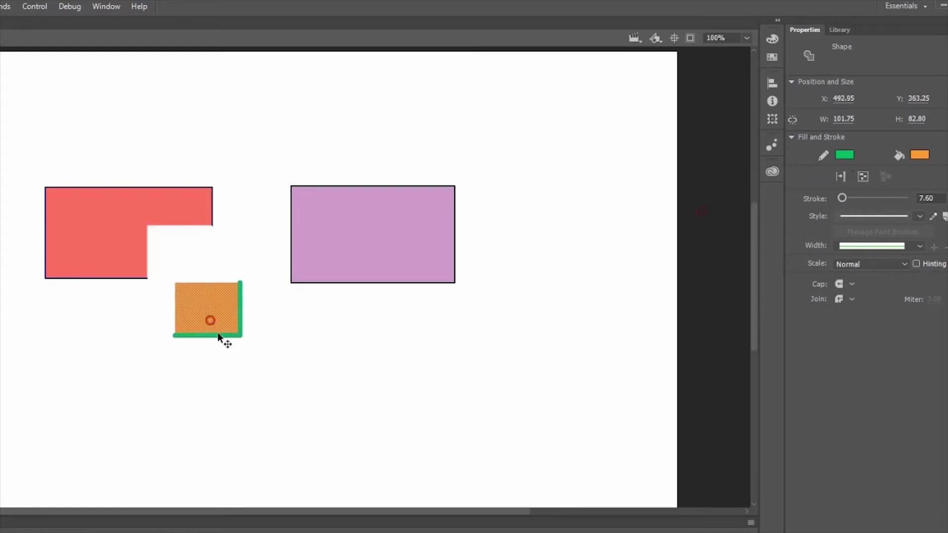
left_click(234, 377)
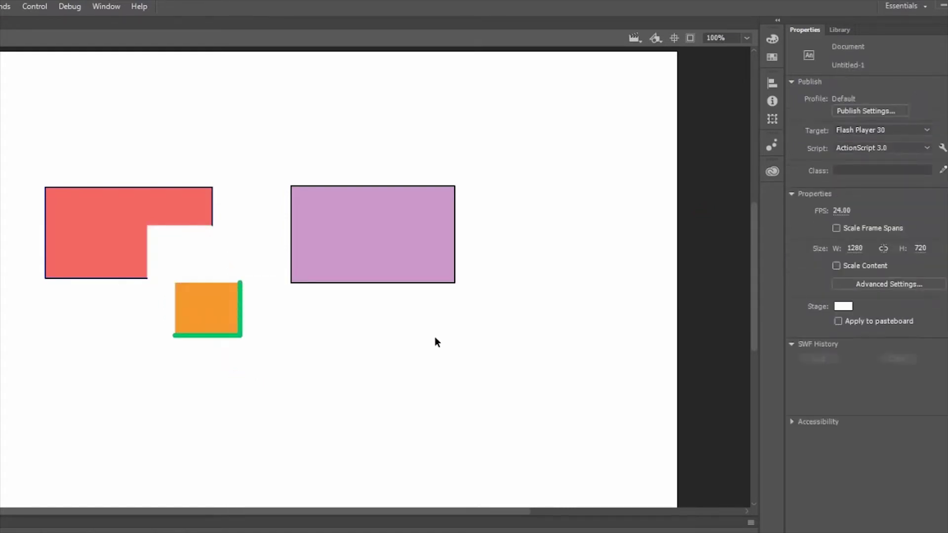
Move the light purple drawing object farther right and slightly up, and change its fill to #FF9966
mouse_move(494, 328)
left_mouse_down()
mouse_move(408, 244)
mouse_move(516, 230)
left_mouse_up()
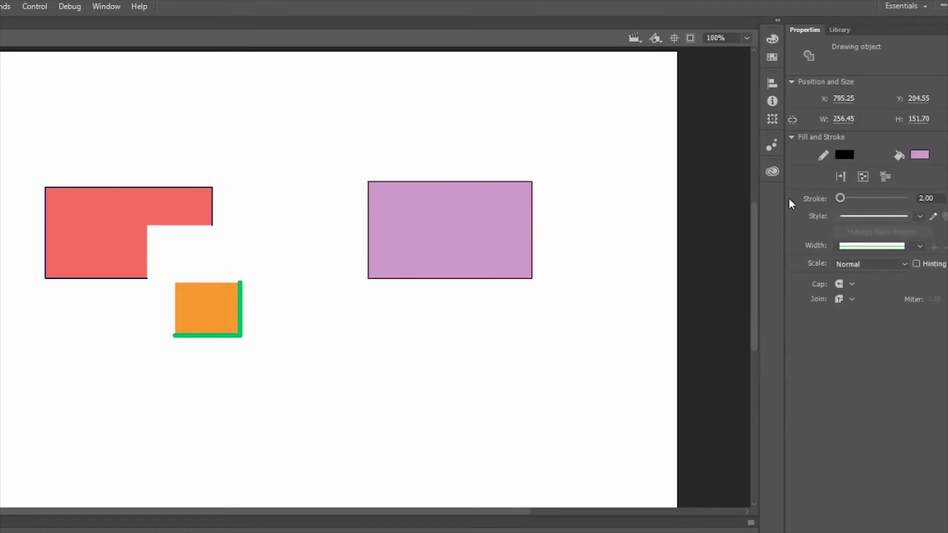
left_click(918, 156)
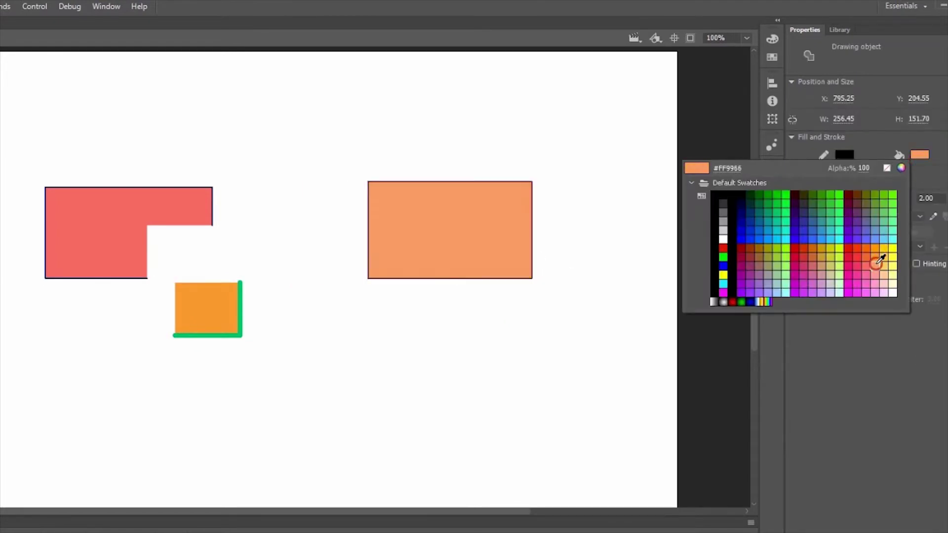
left_click(871, 259)
left_click(439, 331)
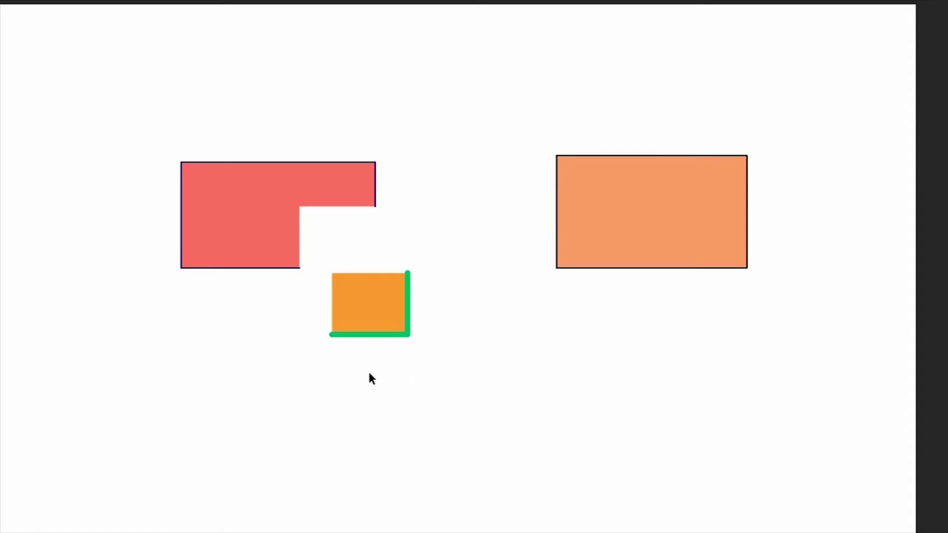
Move the red fill down and left out of its outline, and pull its right, bottom and lower-left corners into a new shape
left_click(248, 227)
left_click_drag(319, 109, 221, 344)
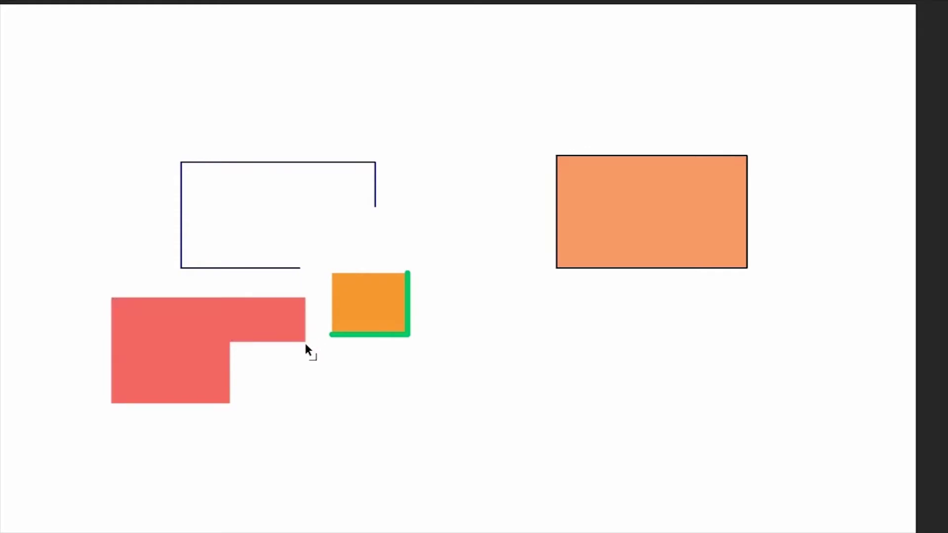
left_click_drag(305, 342, 276, 382)
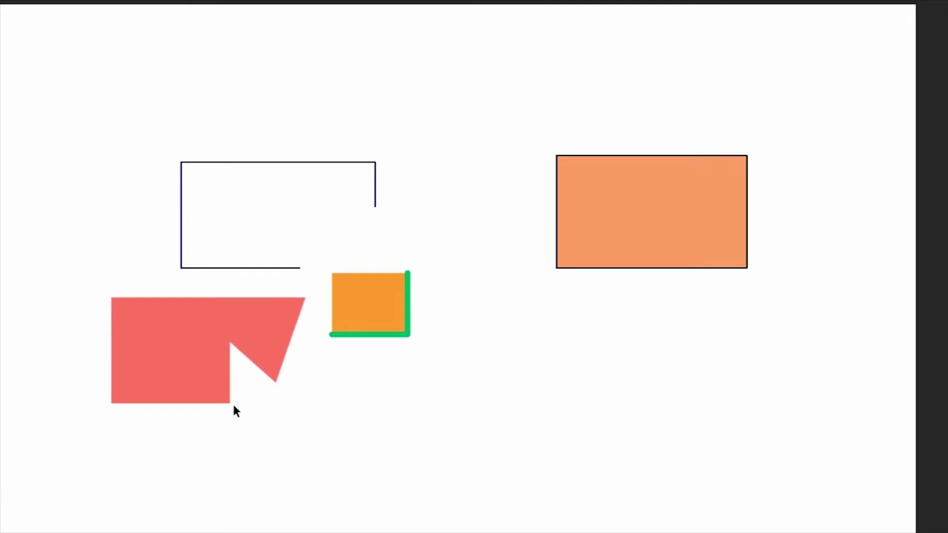
left_click_drag(230, 402, 183, 459)
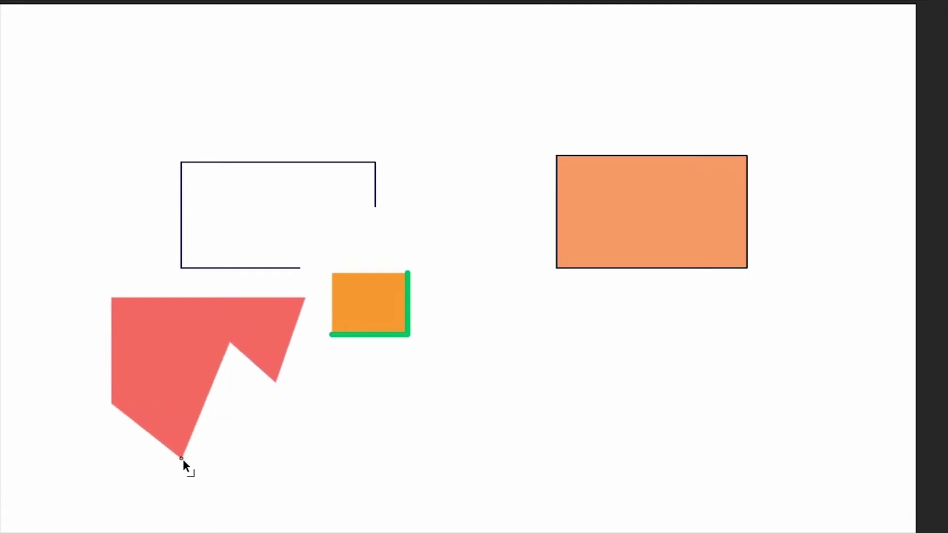
left_click_drag(109, 402, 62, 413)
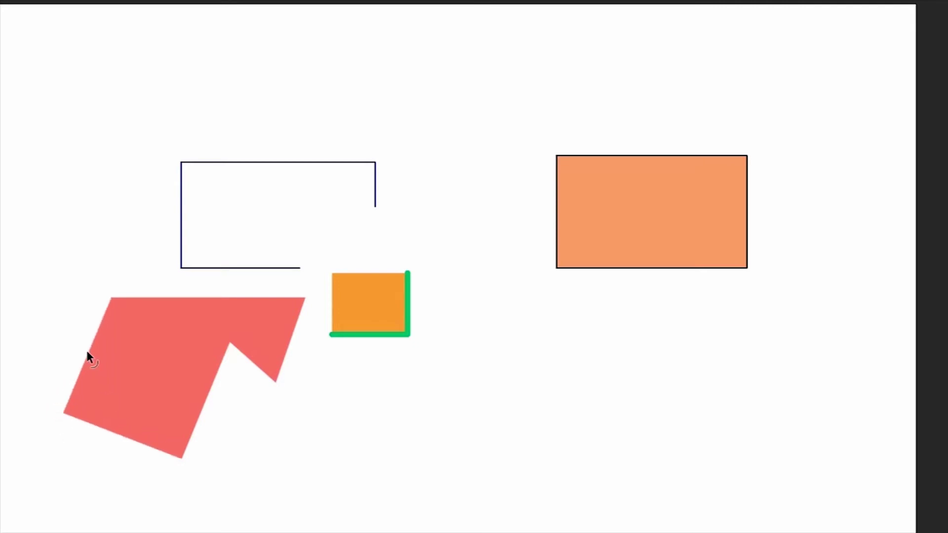
Bend the red shape's left and bottom edges outward, and curve the edge beside its inner corner inward
left_click_drag(87, 352, 49, 339)
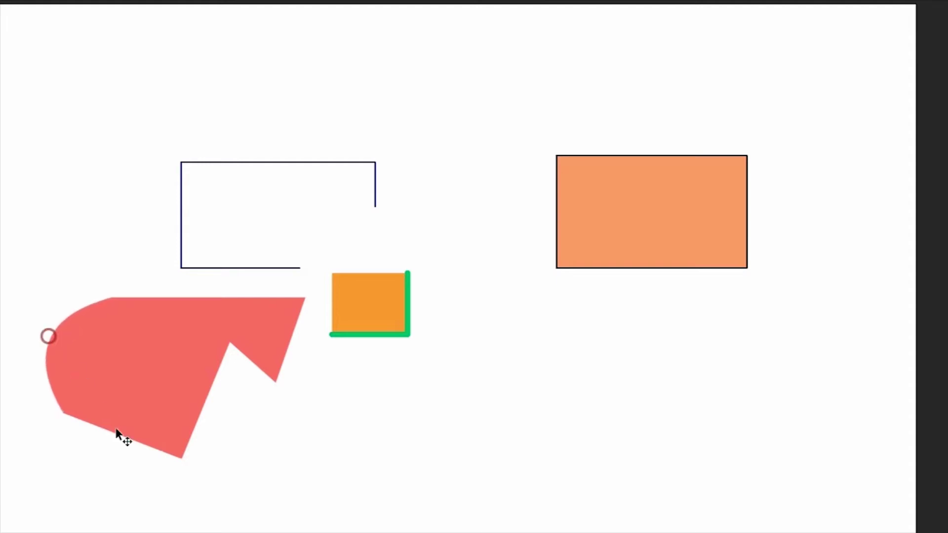
left_click_drag(116, 433, 85, 487)
left_click_drag(229, 343, 149, 394)
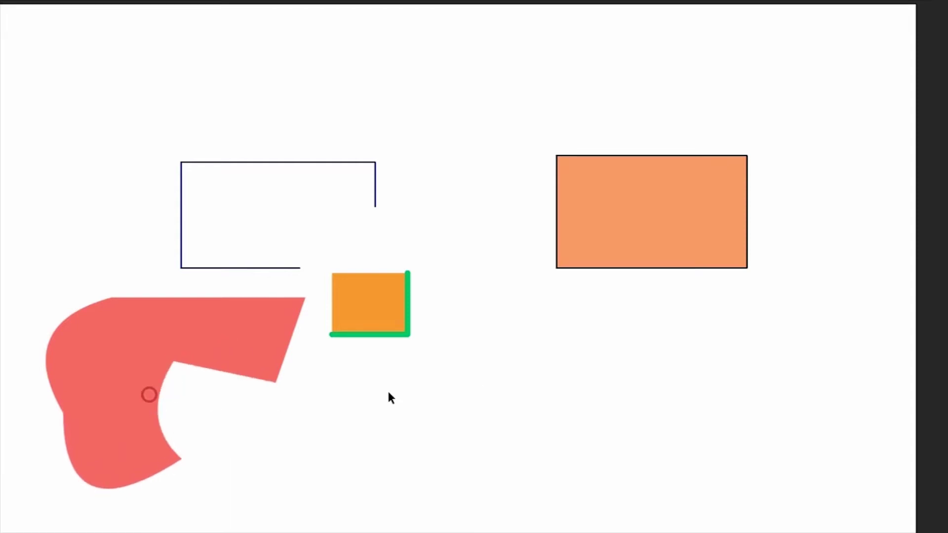
Reshape the orange drawing object by bending its bottom edge downward and pulling its upper-right corner inward
left_click_drag(650, 269, 648, 351)
left_click_drag(746, 157, 647, 214)
left_click_drag(645, 261, 559, 347)
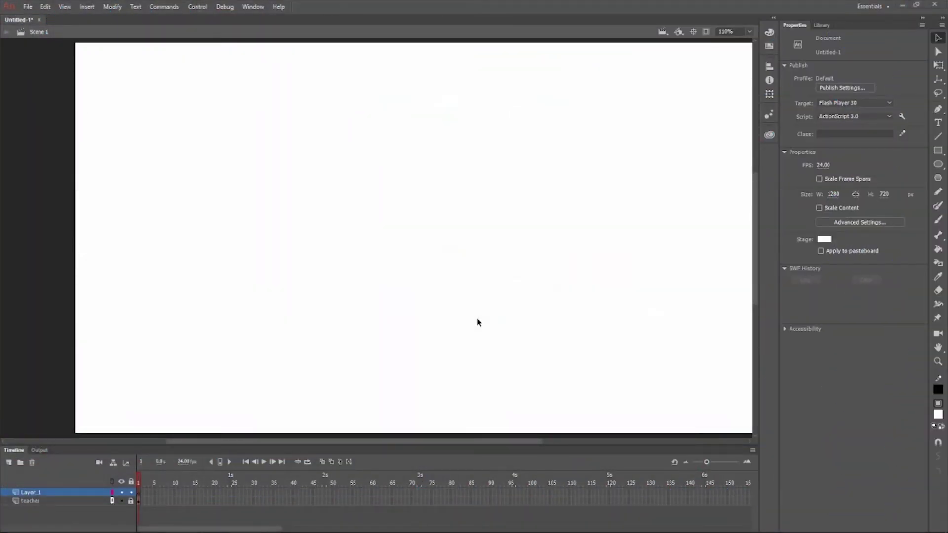
Set up the Rectangle tool with no stroke and a fill colour of #EFD7A5
left_click(938, 151)
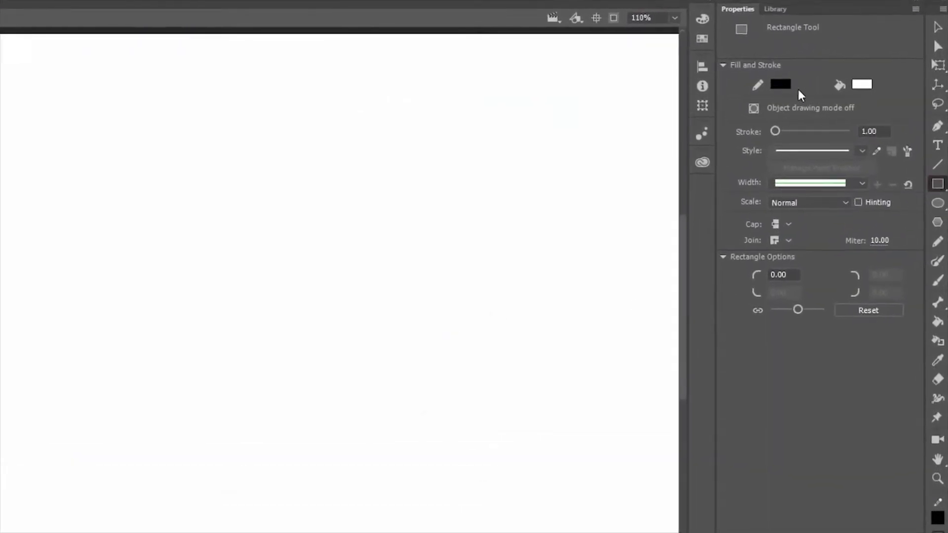
left_click(779, 86)
left_click(735, 101)
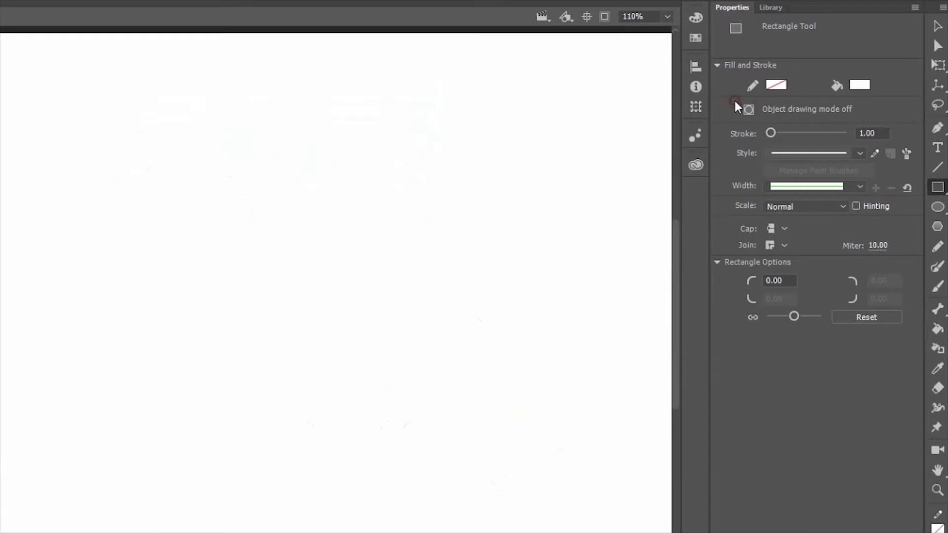
left_click(860, 85)
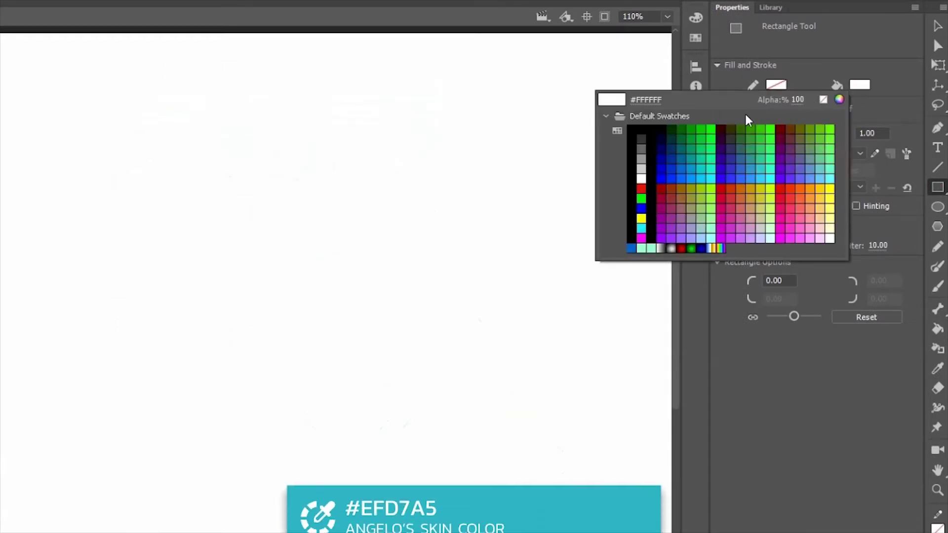
left_click(651, 99)
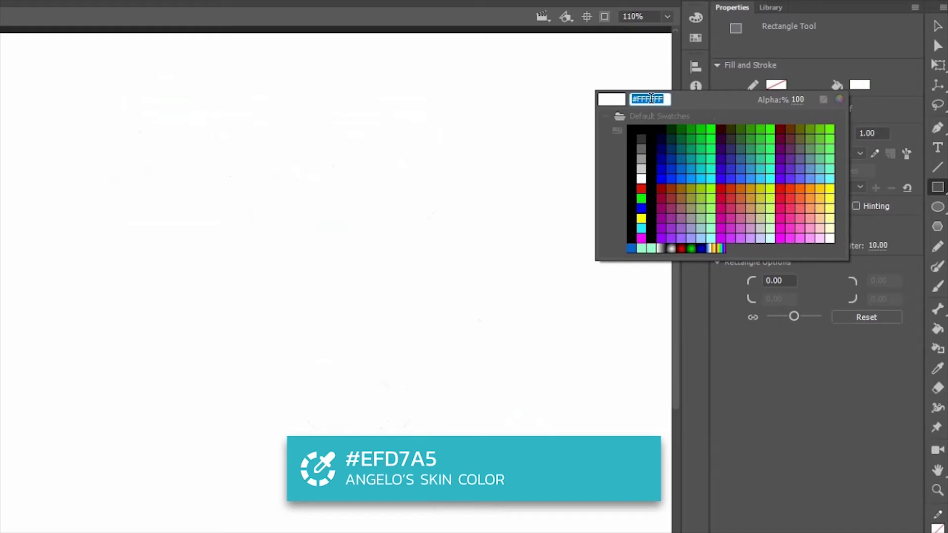
type("efd7a5")
key("Return")
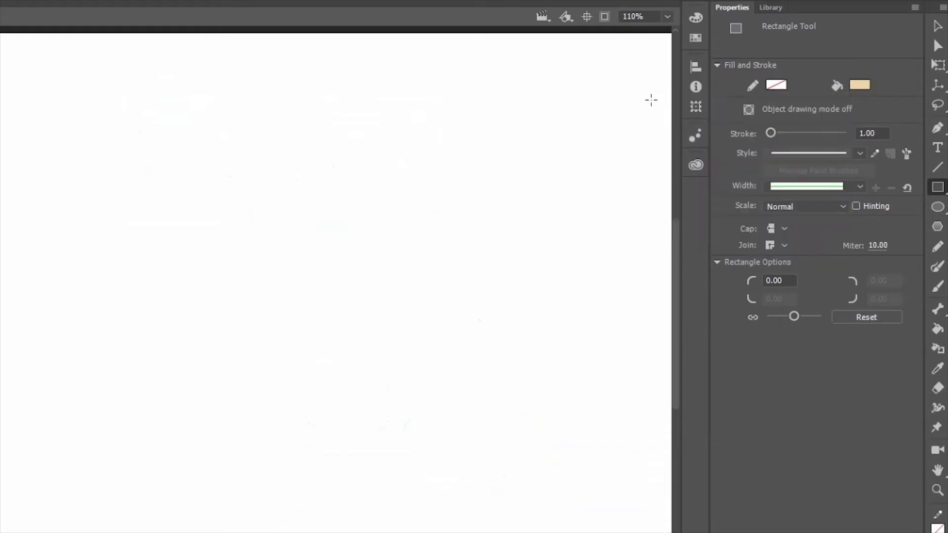
Draw a rectangle in the stage's upper-left area, rounding its corners to a radius of 34 while drawing
mouse_move(129, 115)
left_mouse_down()
mouse_move(205, 168)
mouse_move(256, 224)
left_mouse_up()
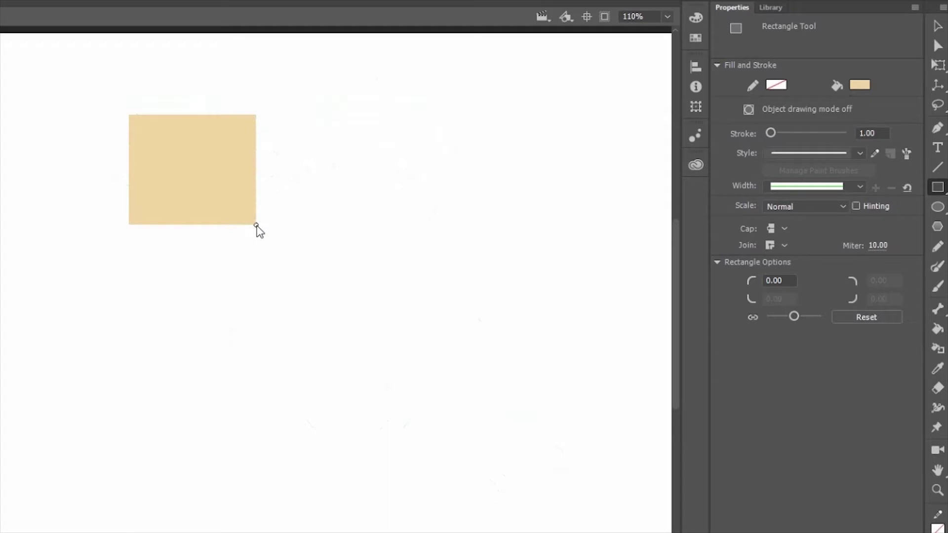
key("Up")
key("Up")
key("Up")
key("Up")
key("Up")
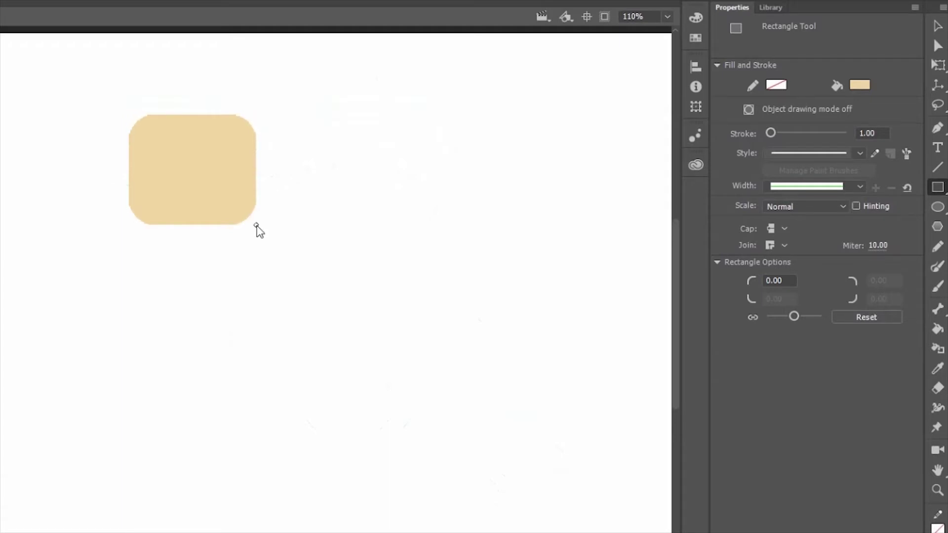
left_click_drag(256, 225, 256, 225)
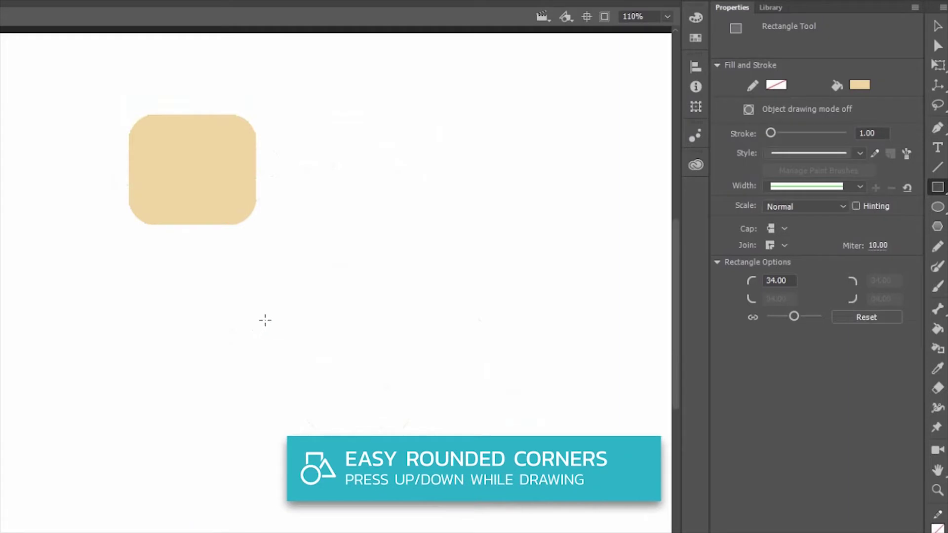
Pull the rounded rectangle's lower-left corner outward with the Selection tool, and delete the shape
left_click(937, 27)
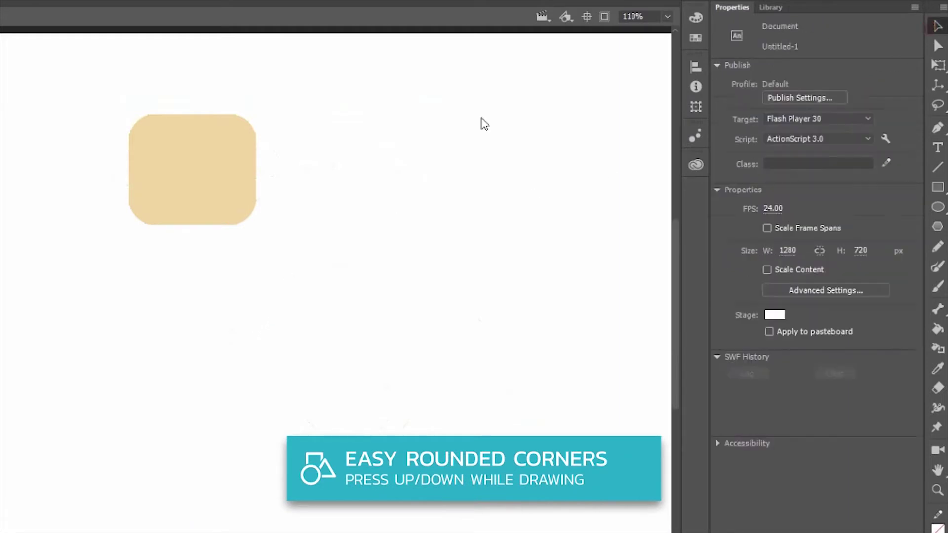
left_click(148, 180)
left_click(127, 232)
left_click(181, 196)
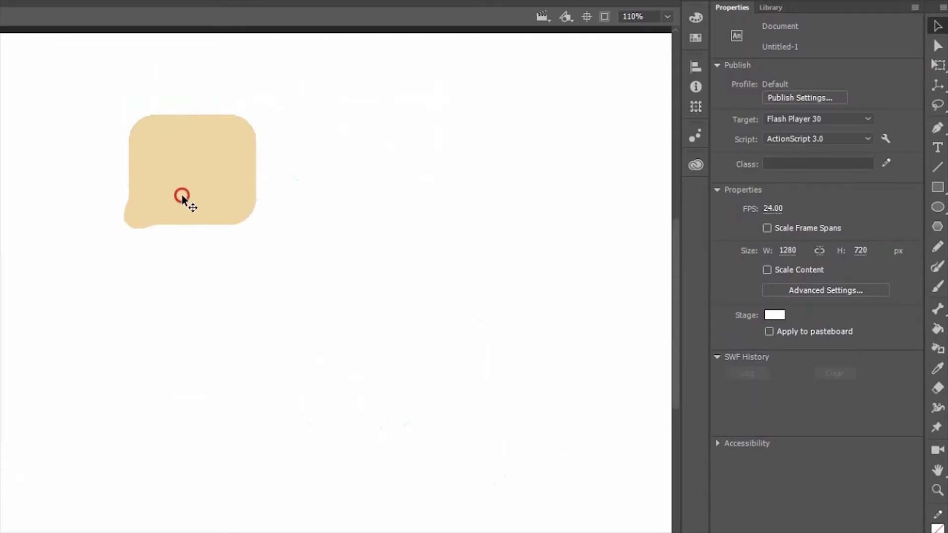
key("Delete")
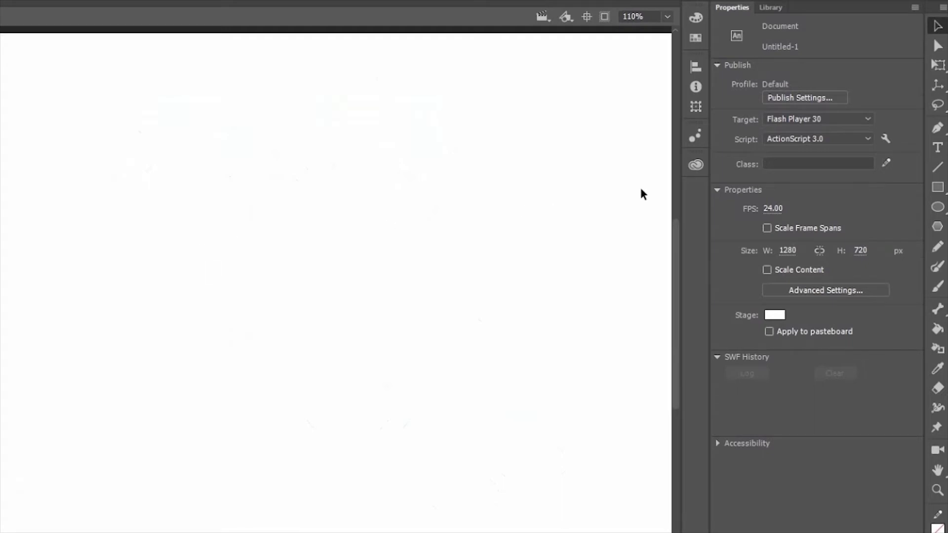
Draw a rectangle primitive about 163 by 141 px in the stage's upper-left area and round all its corners to about 35
left_click(937, 189)
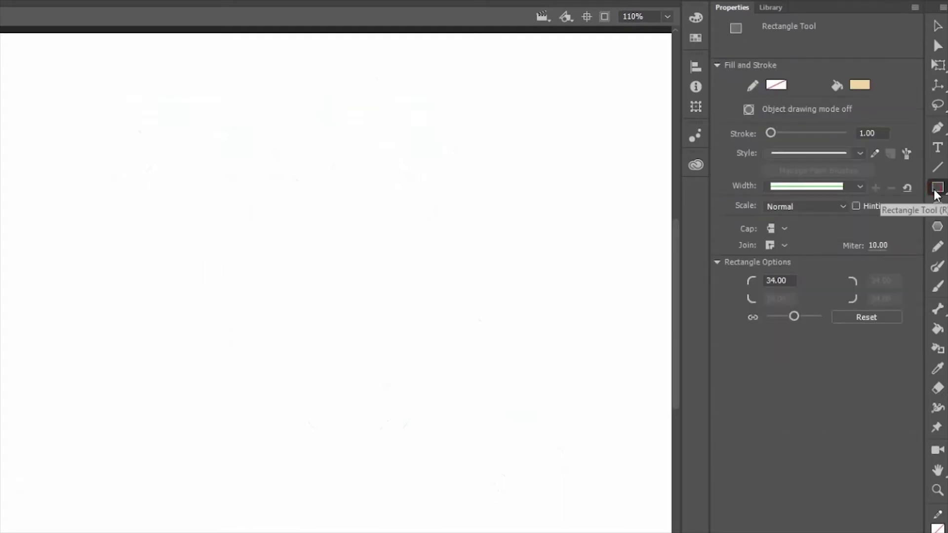
left_click(937, 189)
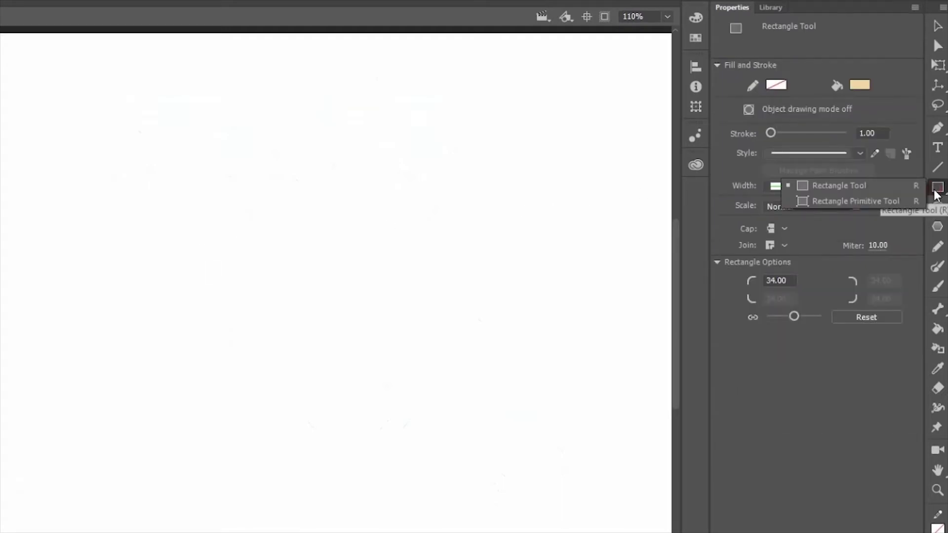
left_click(897, 205)
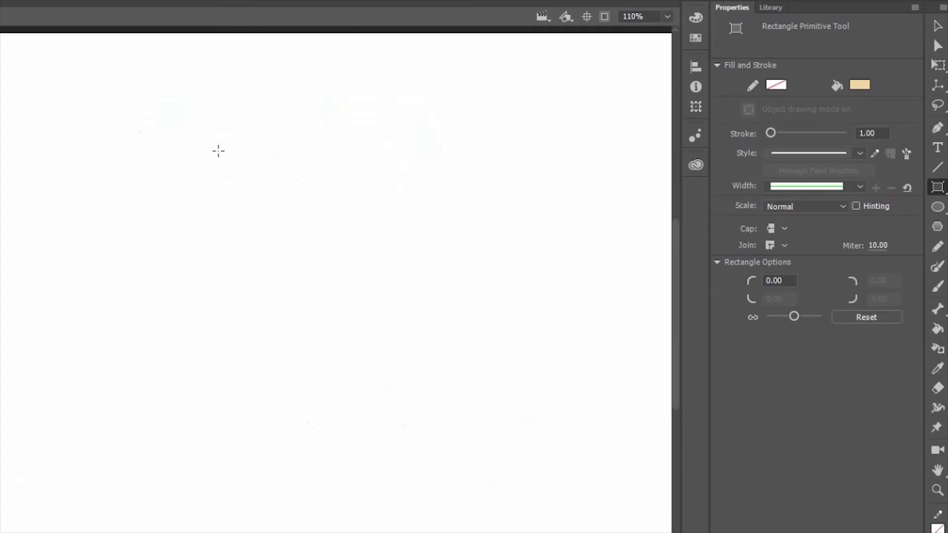
left_click_drag(128, 116, 256, 226)
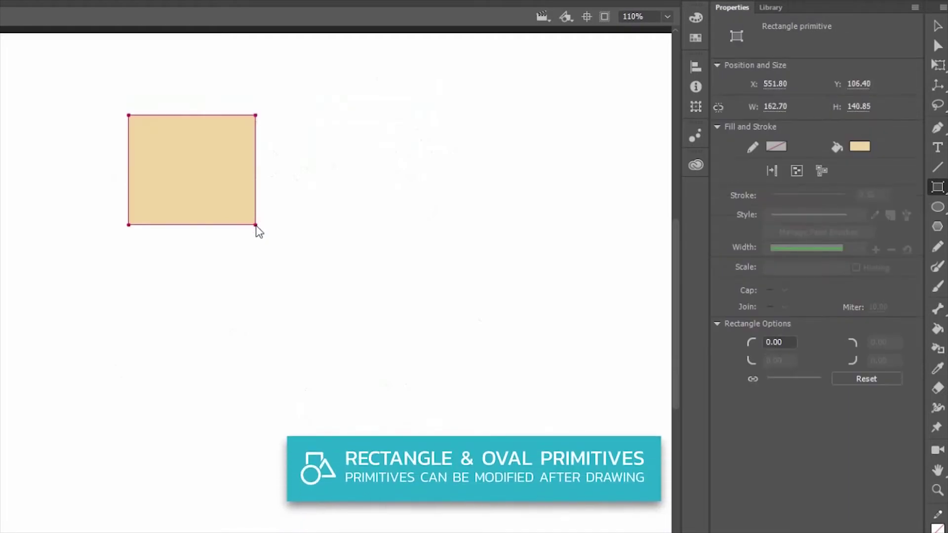
left_click(938, 26)
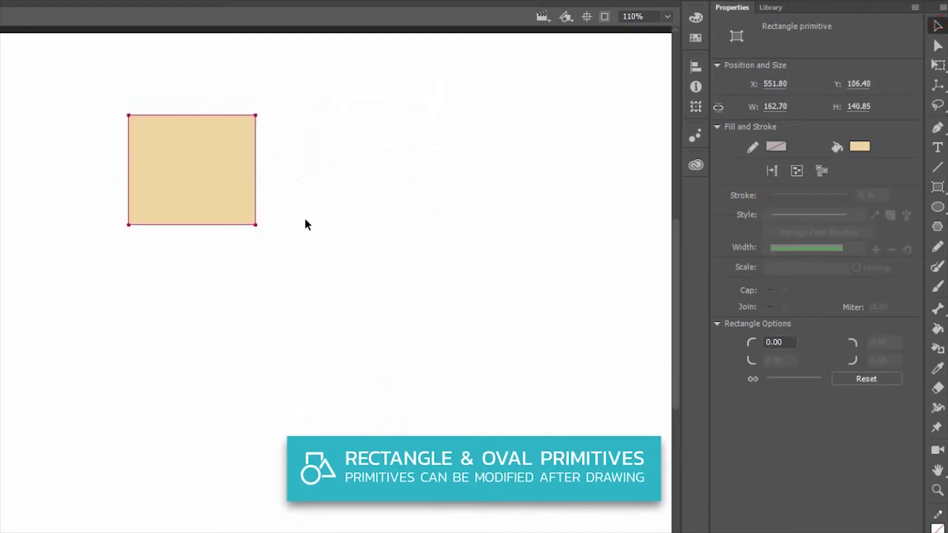
left_click_drag(254, 226, 227, 205)
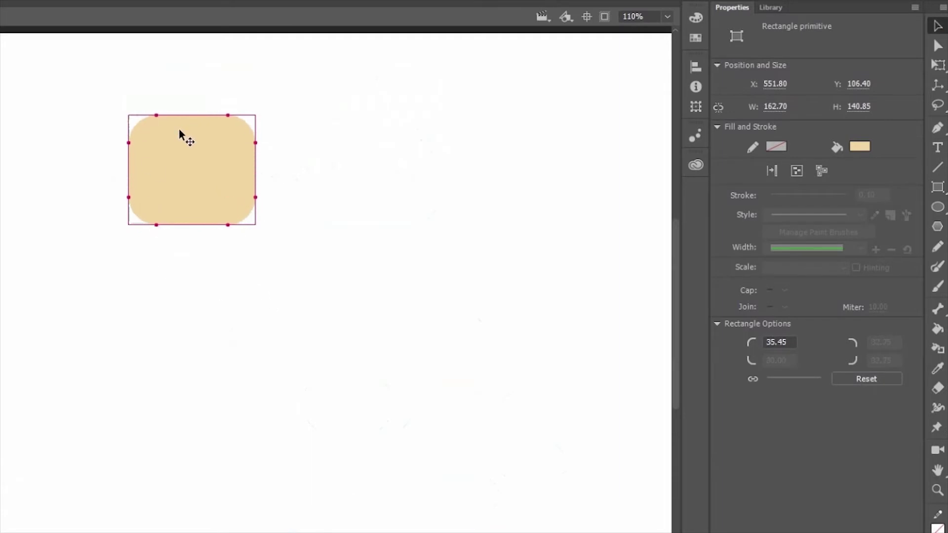
Unlink the rectangle primitive's corner radii and square off every corner except the lower-right one
left_click(752, 380)
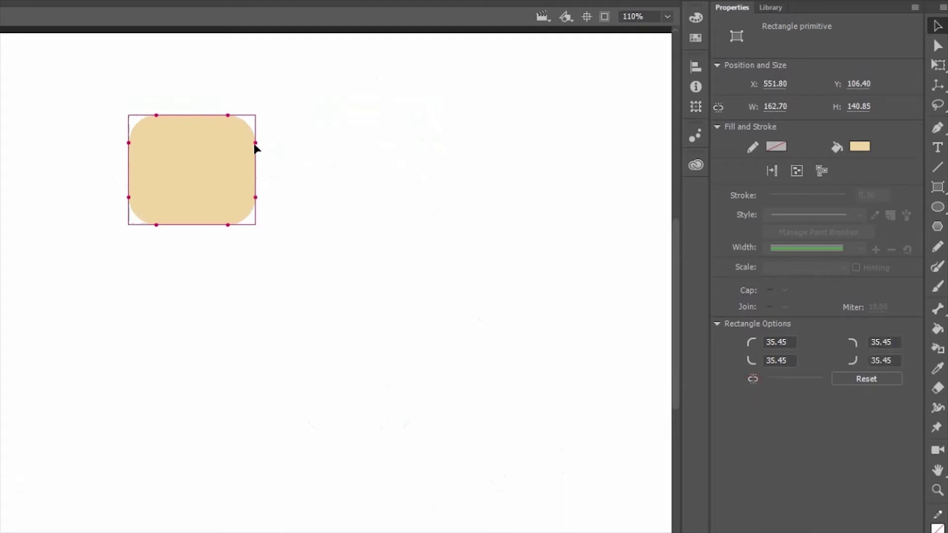
left_click_drag(255, 143, 255, 119)
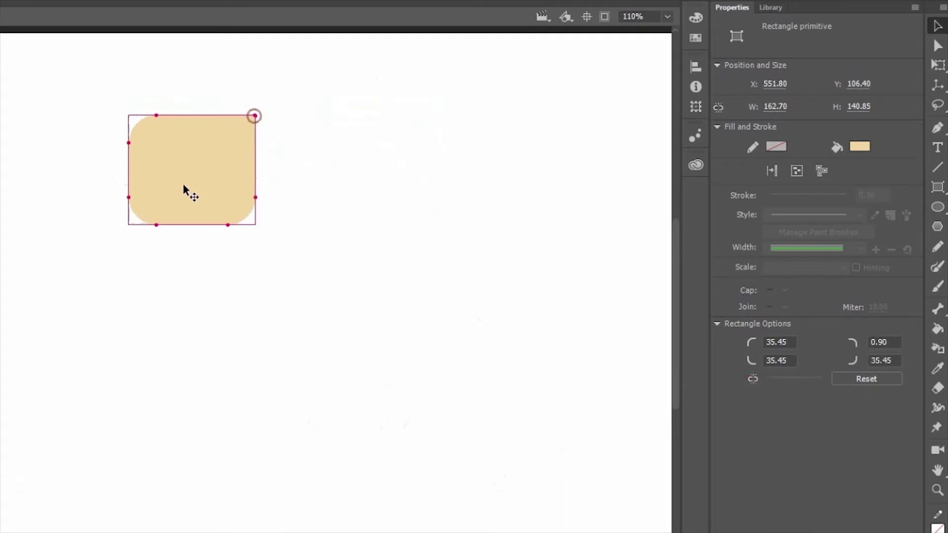
left_click_drag(157, 226, 123, 219)
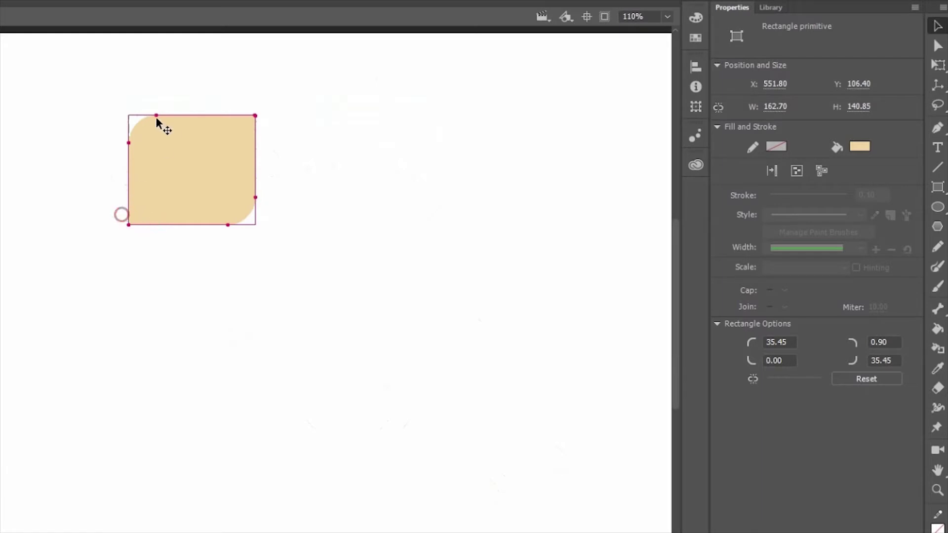
left_click_drag(155, 116, 125, 109)
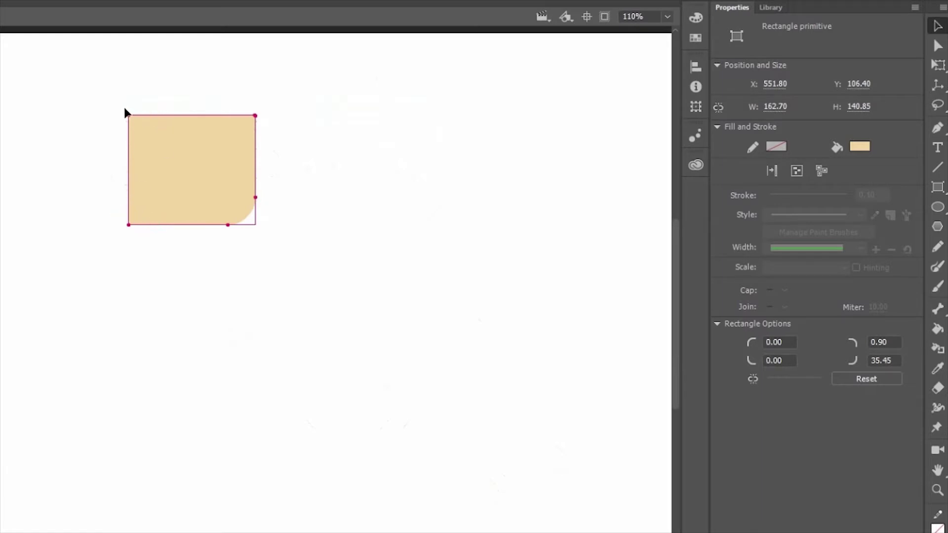
left_click(291, 225)
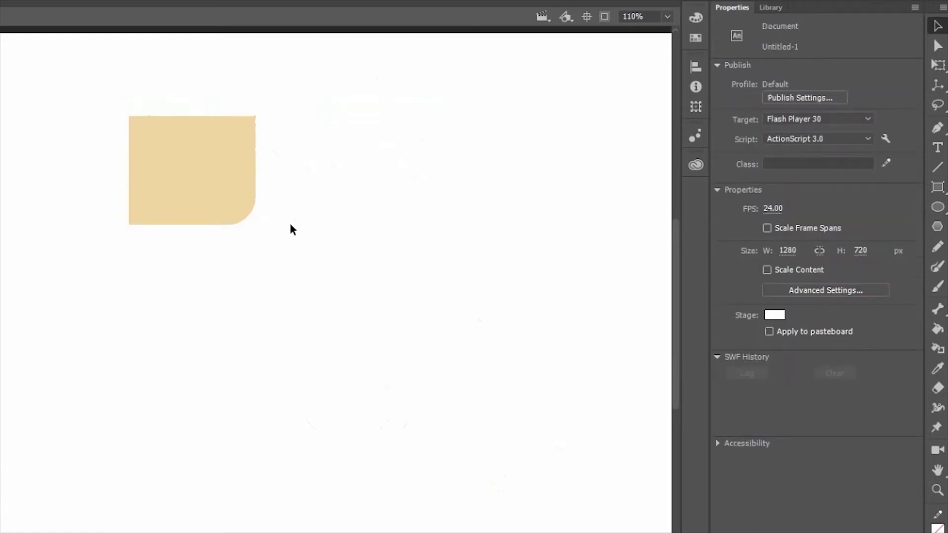
Draw a black rectangle primitive about 65 by 45 px to the right of the head, resetting the corner options and rounding its corners to 14
left_click(936, 186)
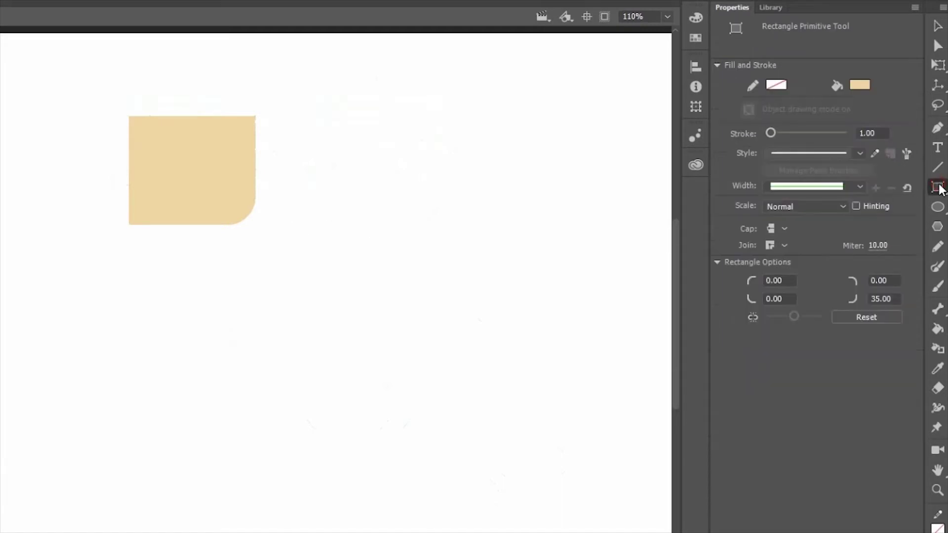
left_click(858, 84)
left_click(640, 130)
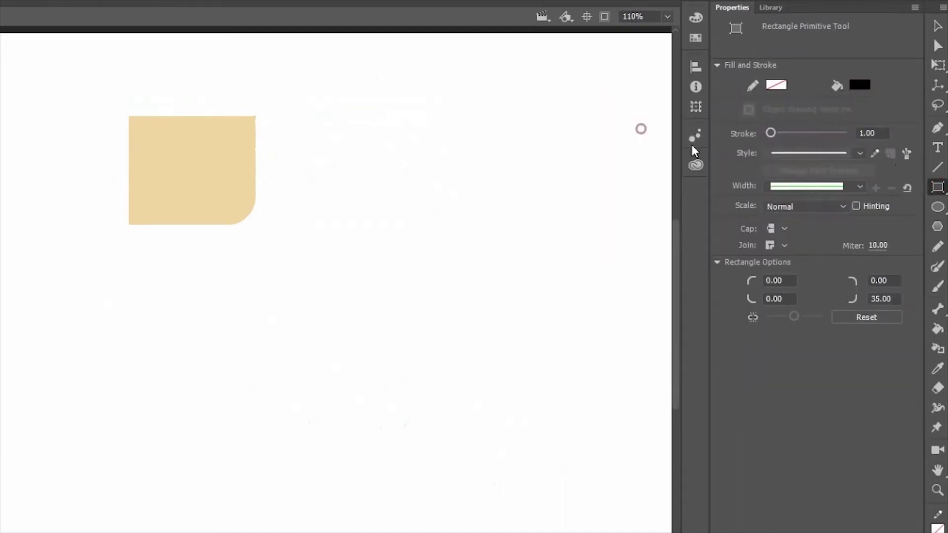
left_click(864, 317)
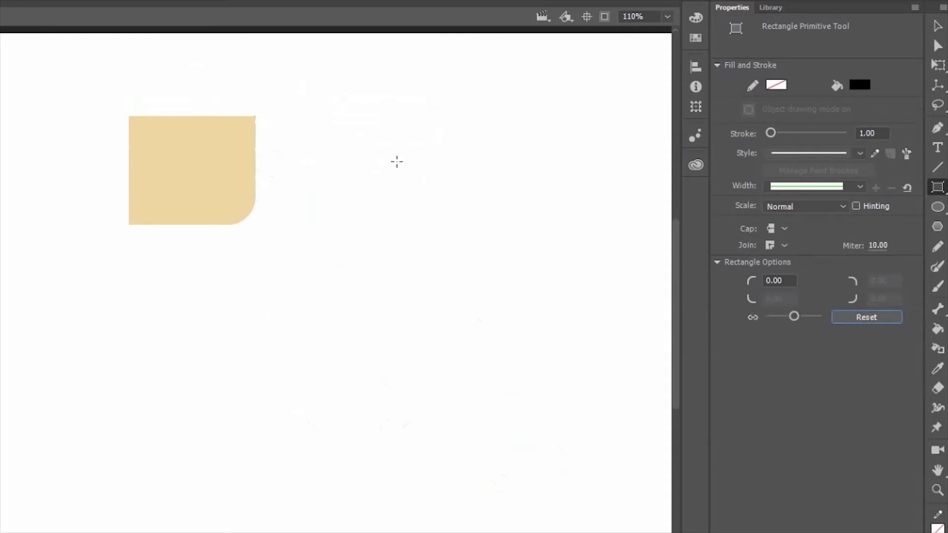
left_click_drag(395, 168, 446, 202)
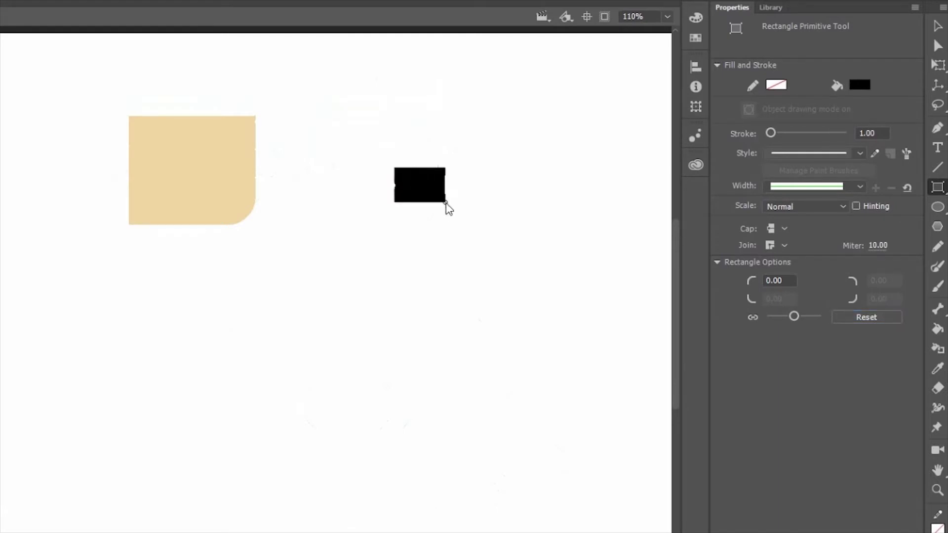
key("Down")
key("Down")
key("Down")
key("Down")
key("Down")
key("Down")
key("Up")
key("Up")
key("Up")
left_click_drag(446, 202, 446, 202)
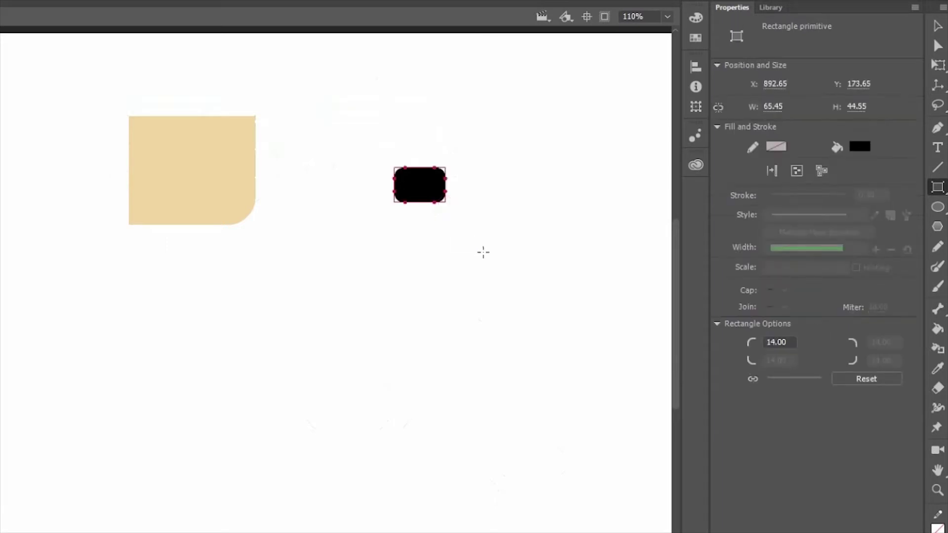
left_click(936, 28)
left_click(517, 176)
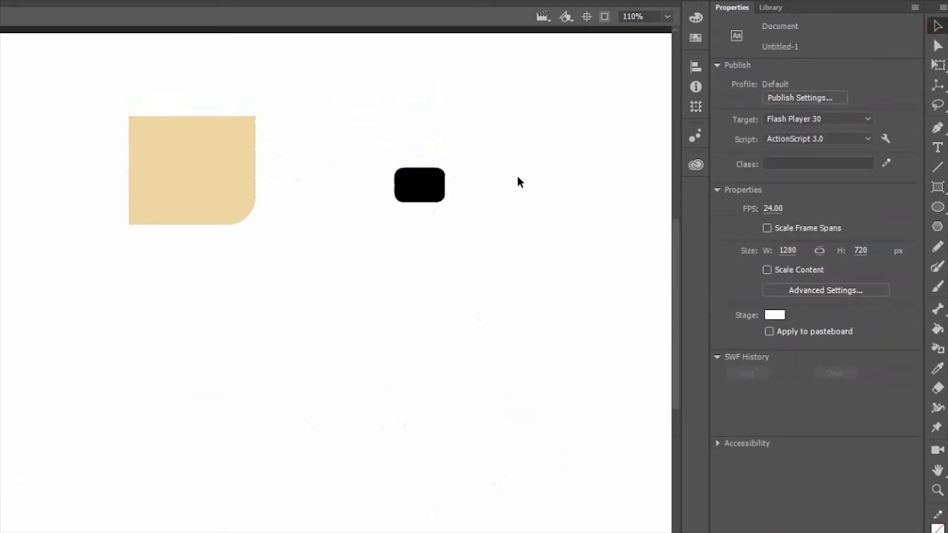
Draw a nose primitive about 73 by 38 px overlapping the black mouth, using the head's sampled fill colour, and round its ends to about 19
left_click(937, 187)
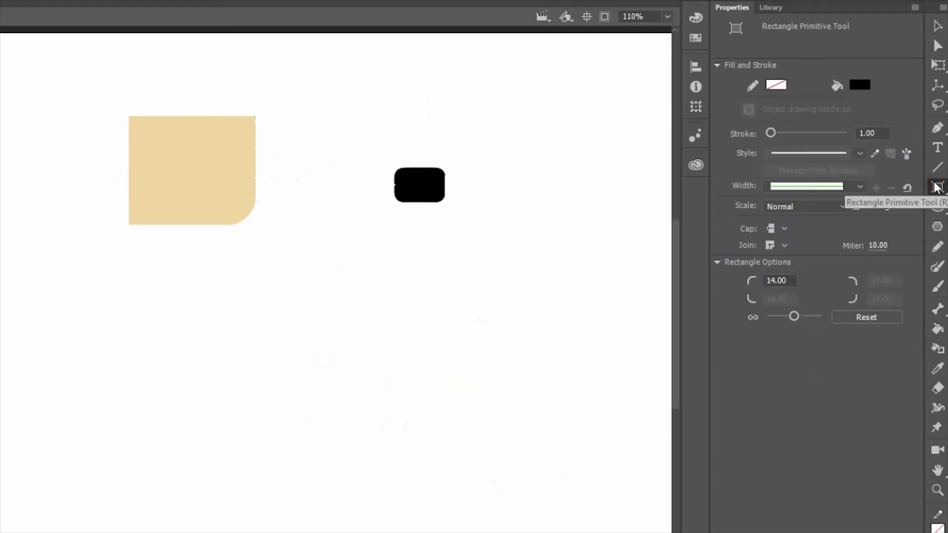
left_click(865, 85)
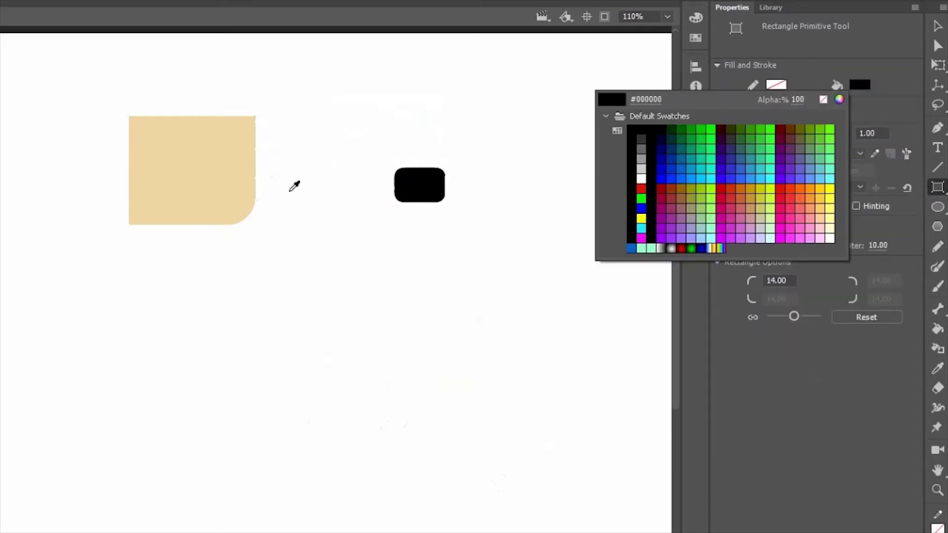
left_click(248, 177)
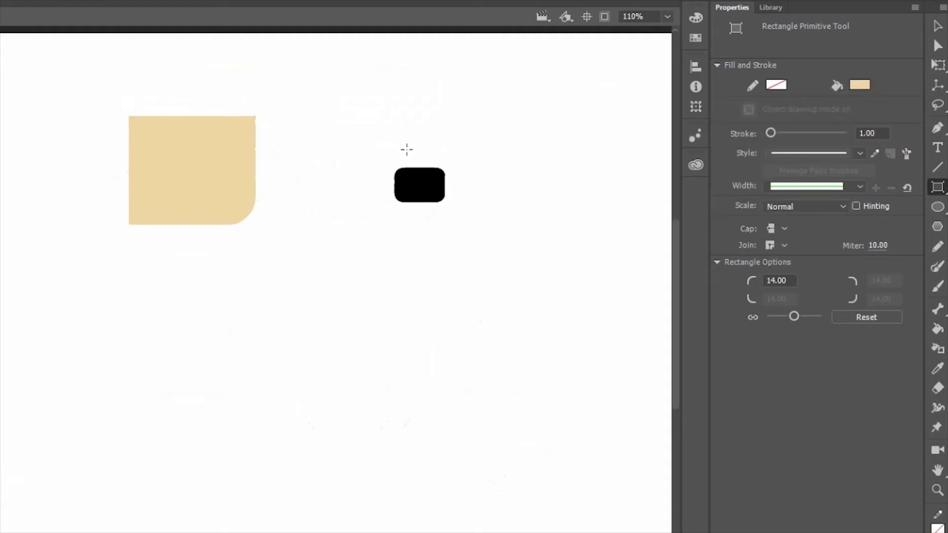
left_click_drag(407, 148, 463, 178)
left_click(463, 177)
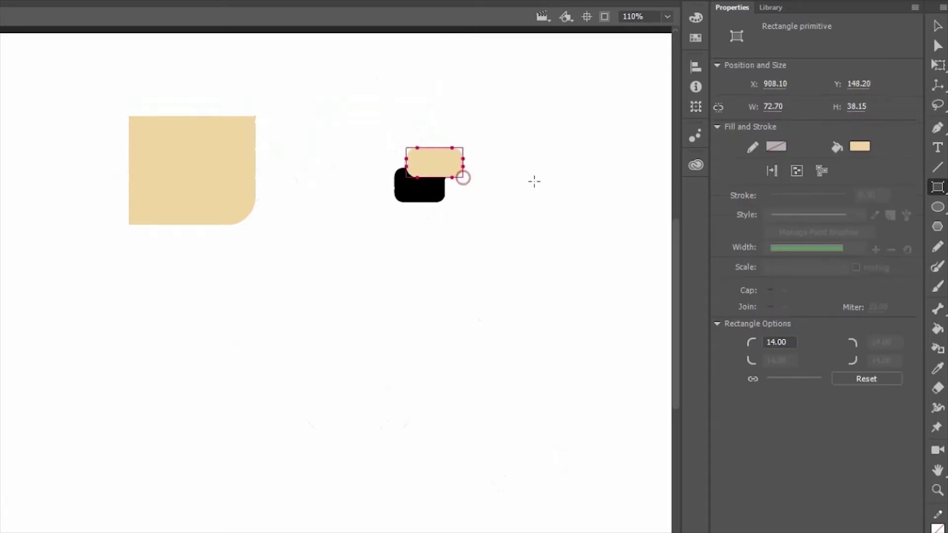
left_click(938, 26)
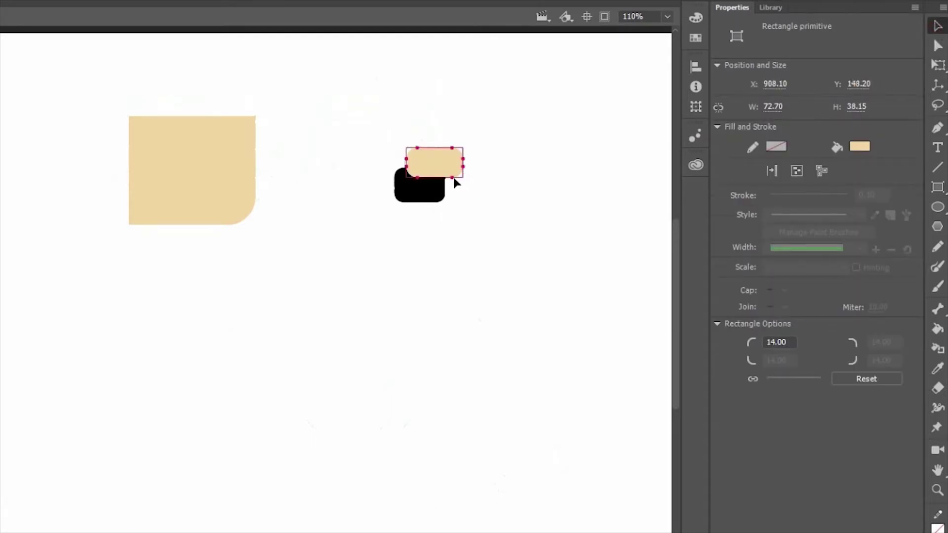
left_click_drag(452, 177, 448, 179)
left_click(486, 188)
Move the nose and mouth together onto the head's right edge, nudging them into place at about X 660, Y 148
left_click(495, 138)
left_click_drag(495, 139, 248, 190)
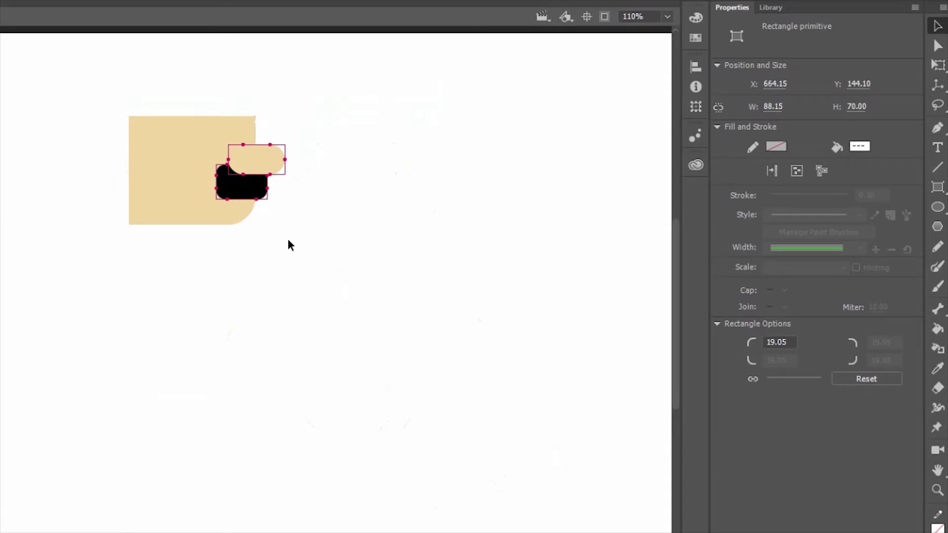
key("Left")
key("Left")
key("Left")
key("Left")
key("Left")
key("Left")
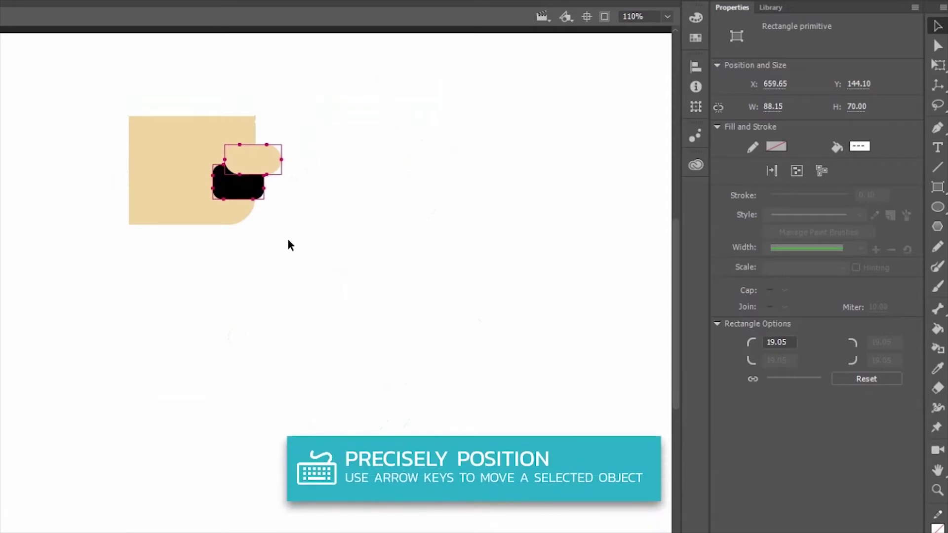
key("Down")
key("Right")
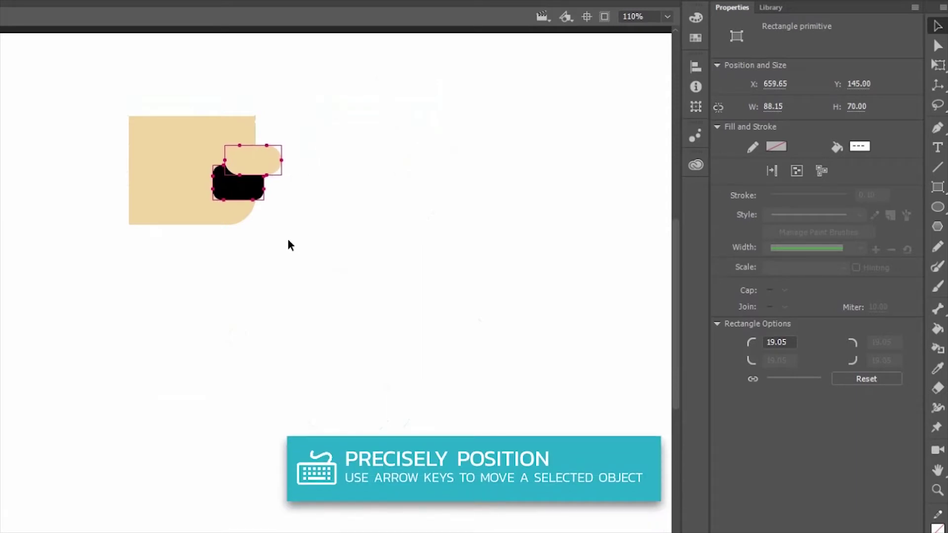
key("Down")
key("Down")
key("Down")
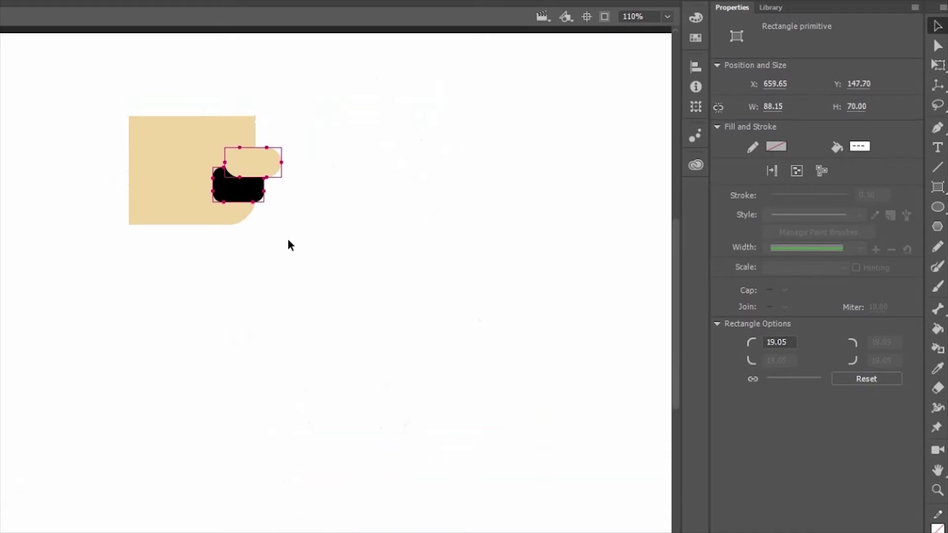
left_click(288, 241)
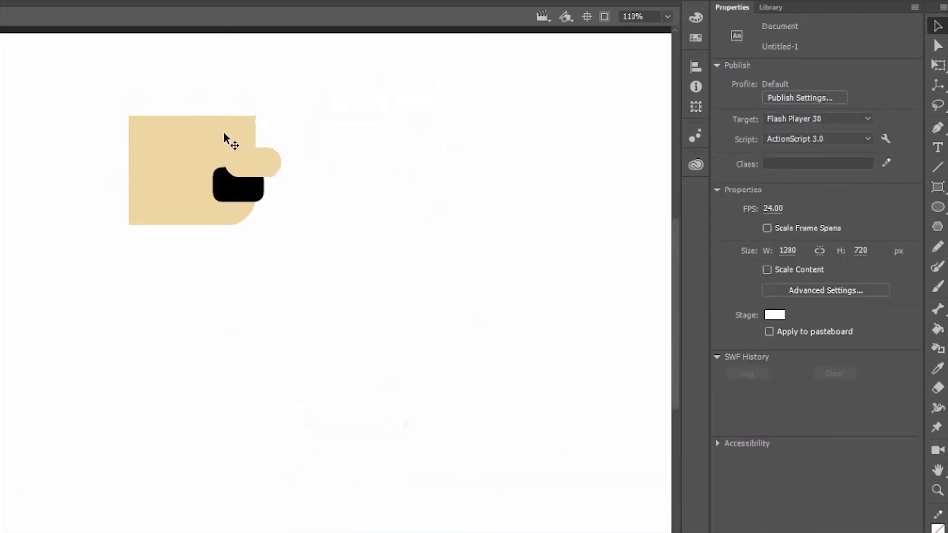
Draw a white rectangle primitive about 19 by 29 px on the head above the nose as an eye
left_click(936, 190)
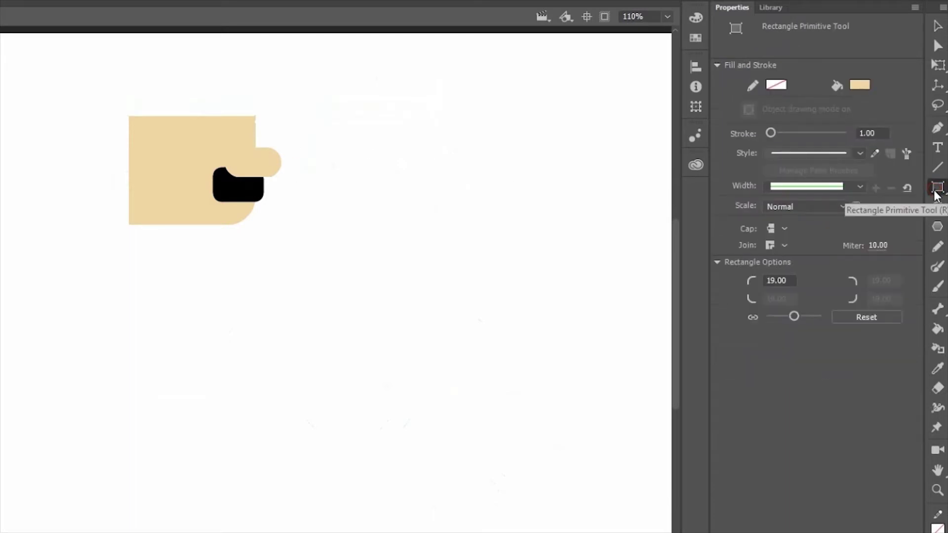
left_click(859, 85)
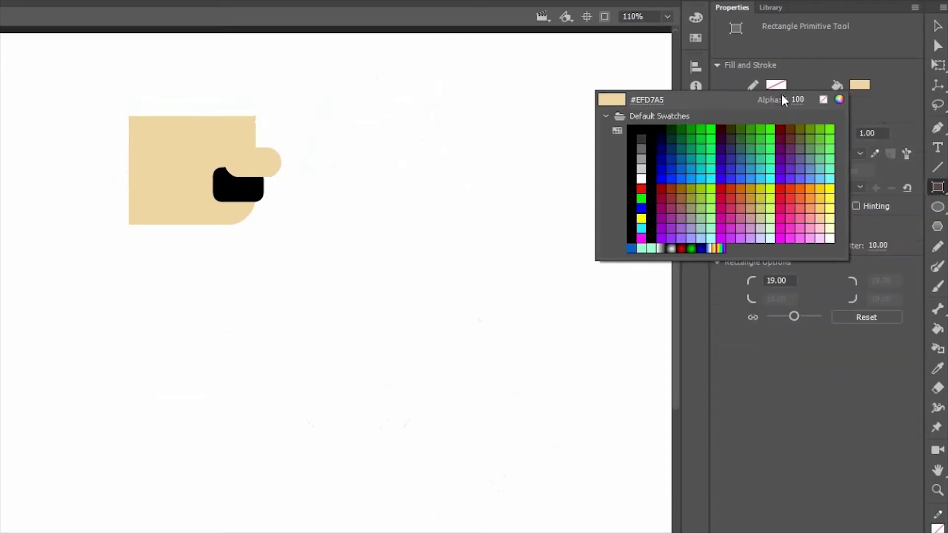
left_click(641, 179)
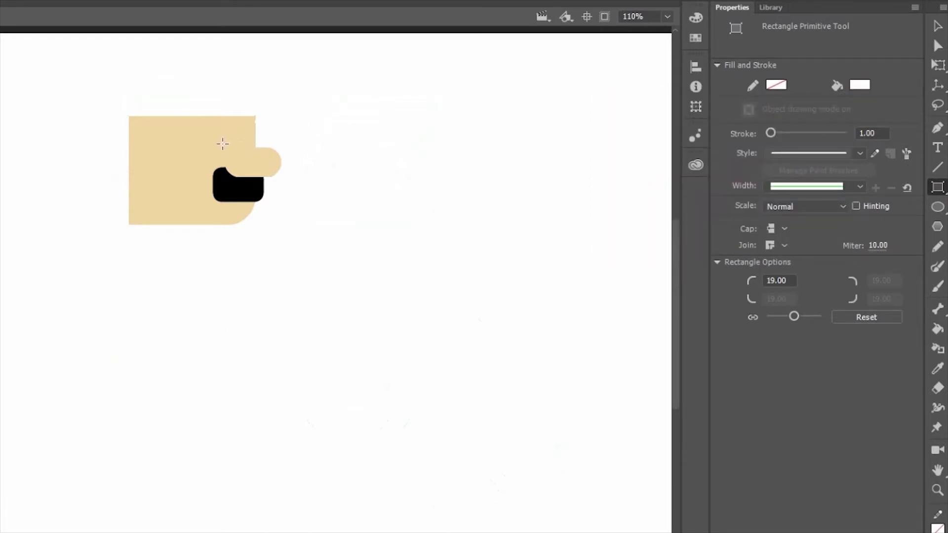
left_click_drag(220, 145, 235, 125)
Set the white eye's corner radii to about 8.65, unlink them, and square off its two bottom corners
left_click(935, 29)
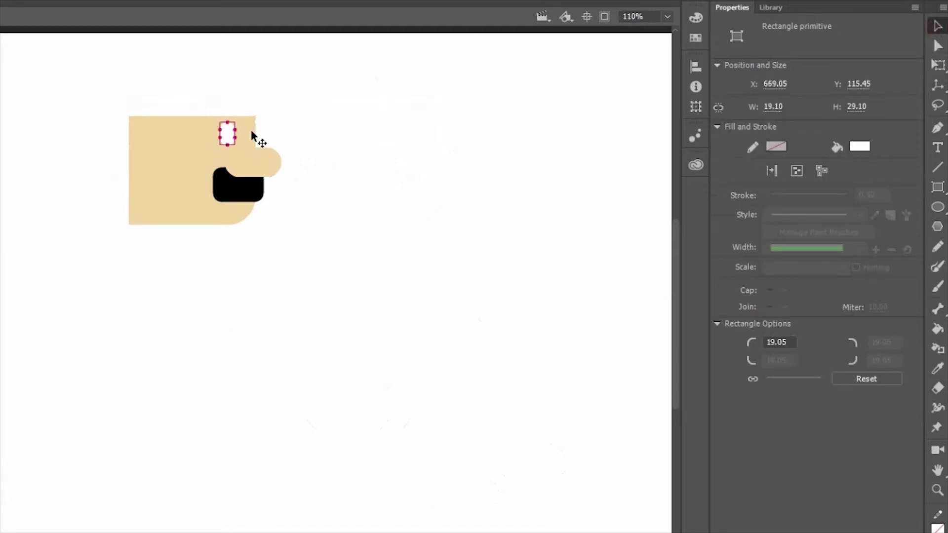
key("ctrl+equal")
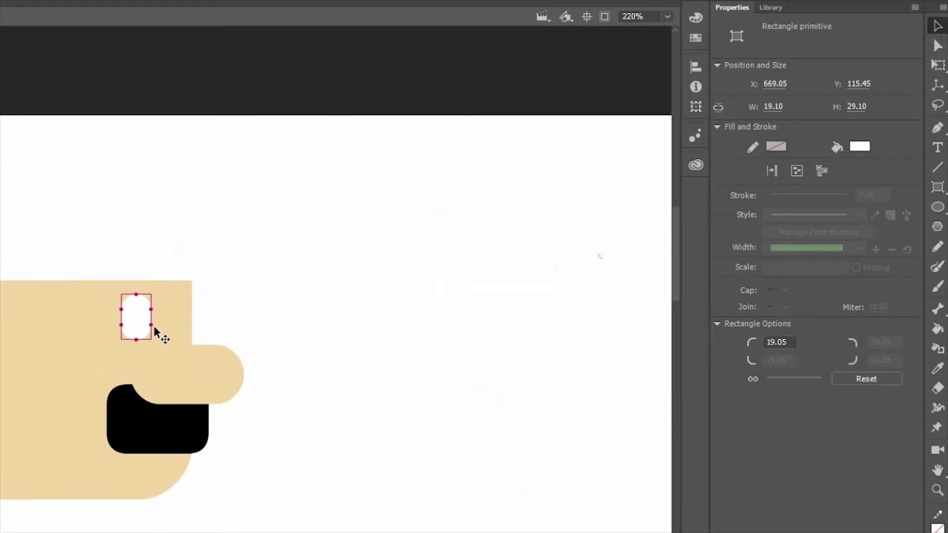
left_click_drag(175, 313, 176, 318)
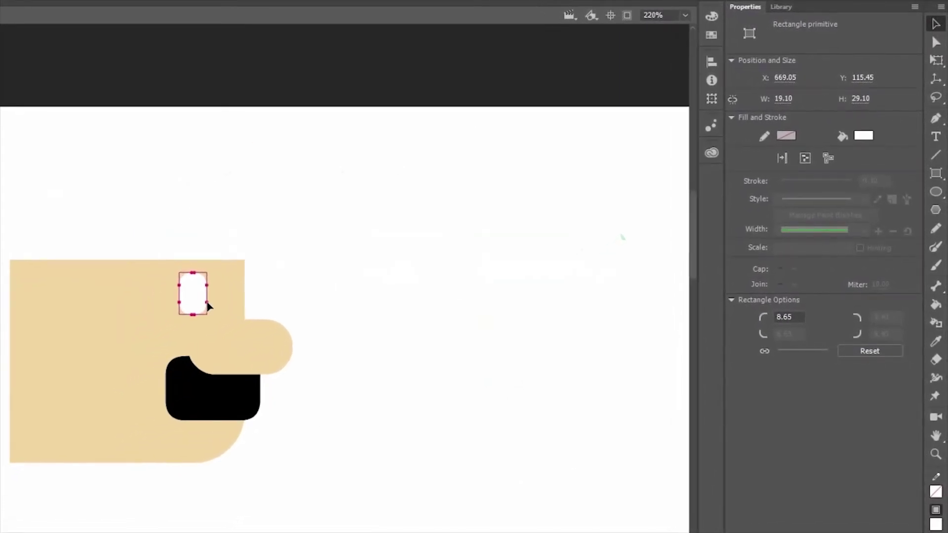
left_click(765, 353)
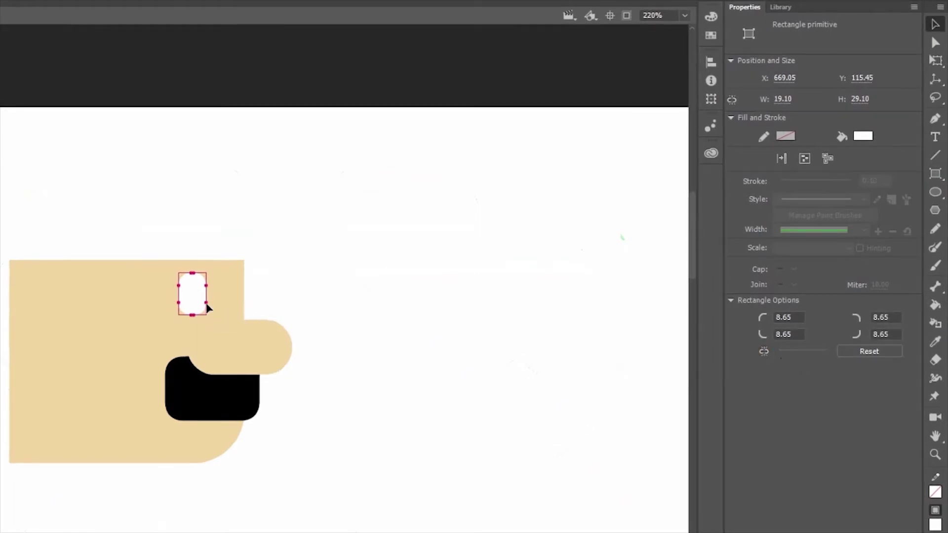
left_click_drag(205, 307, 176, 318)
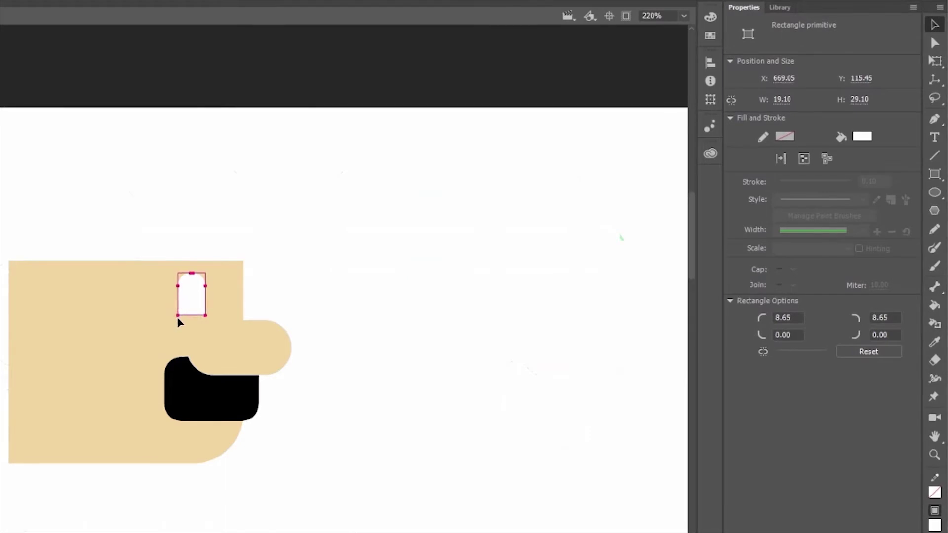
Move the white eye down until it rests on the nose's upper edge, at about X 669, Y 119
left_click(277, 303)
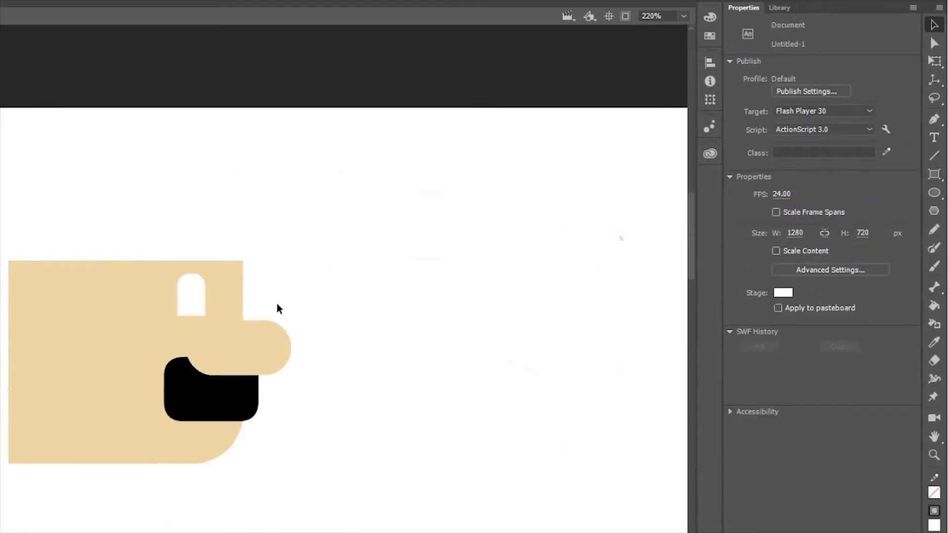
left_click_drag(193, 303, 194, 309)
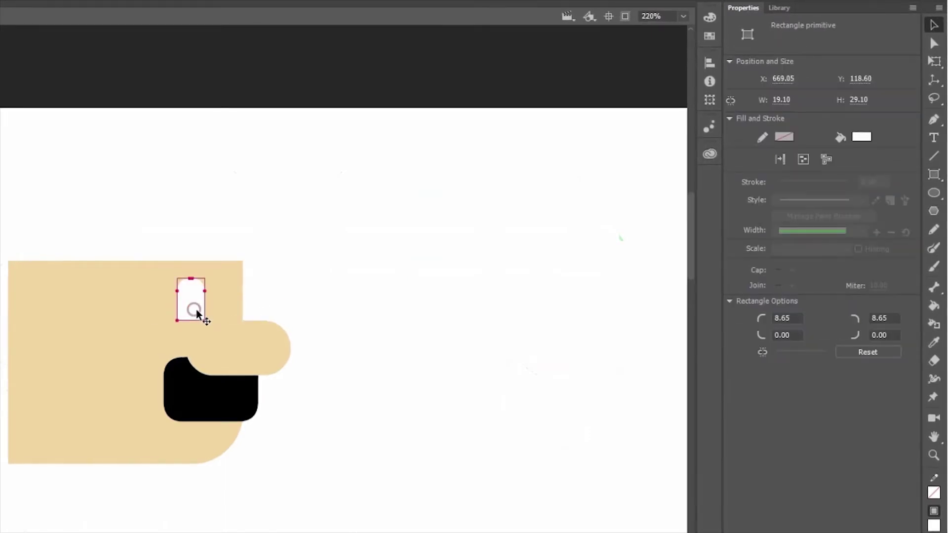
left_click(306, 283)
Draw a black rectangle primitive about 10 by 16 px in the lower part of the white eye as its pupil
left_click(933, 175)
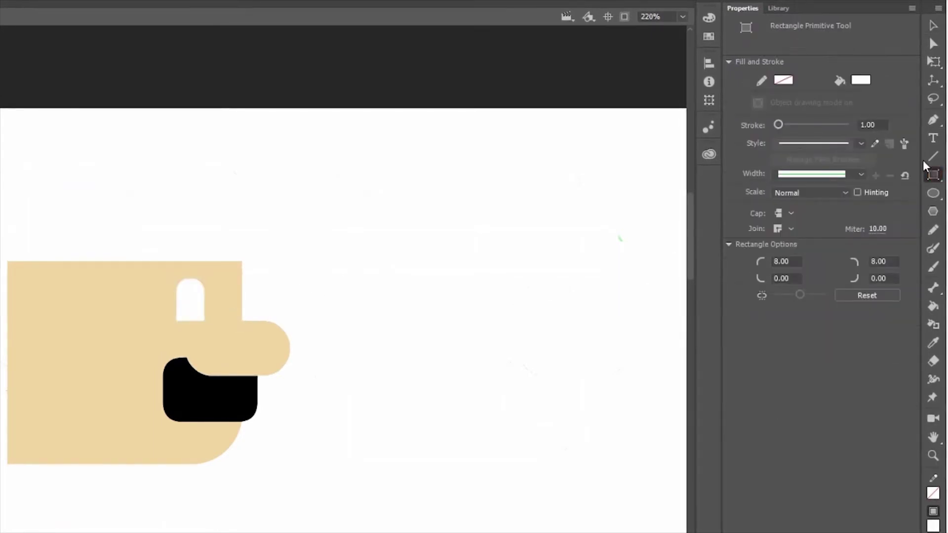
left_click(862, 82)
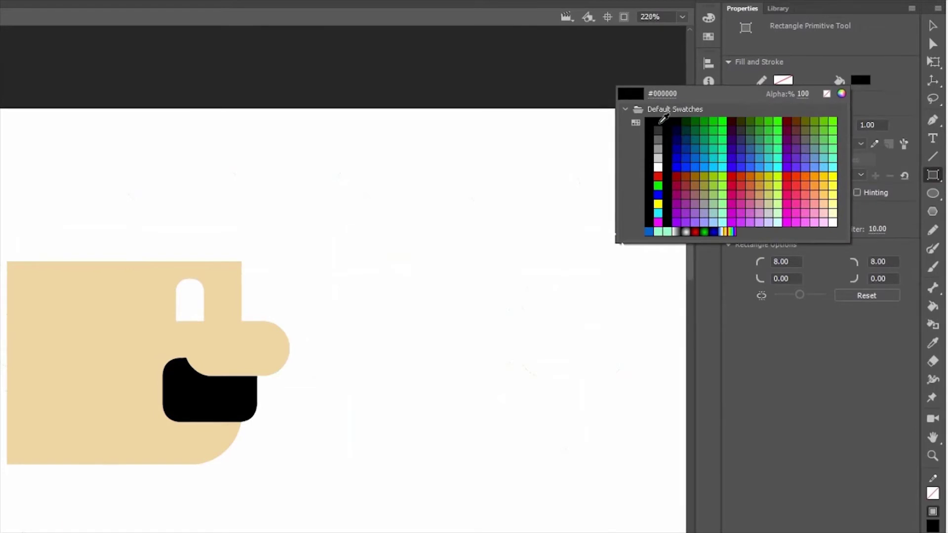
left_click(658, 123)
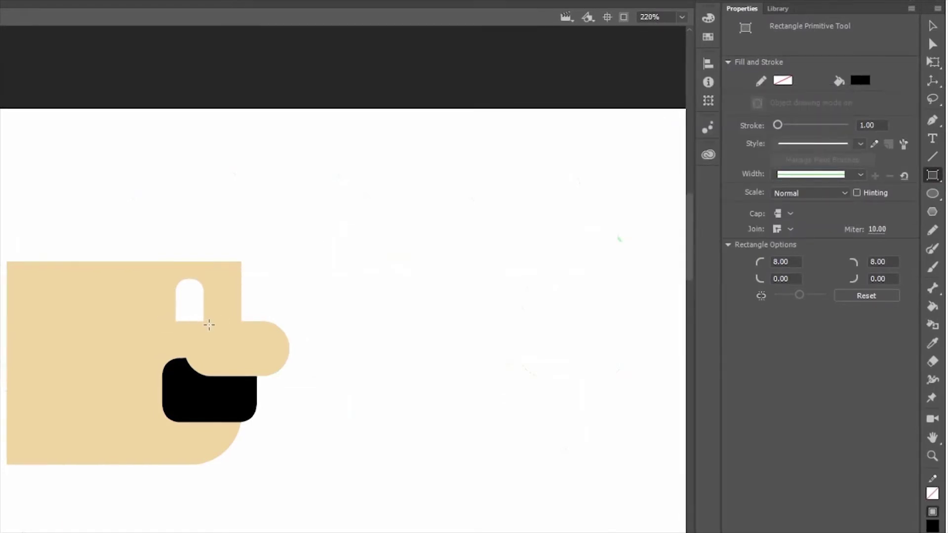
left_click_drag(189, 320, 205, 299)
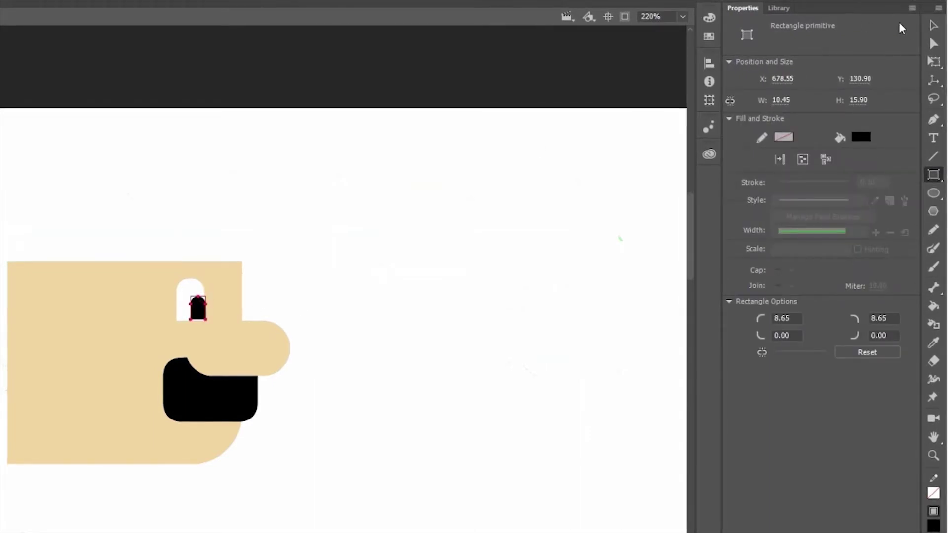
Move the black pupil inward within the white eye to about X 675, Y 131
left_click(932, 25)
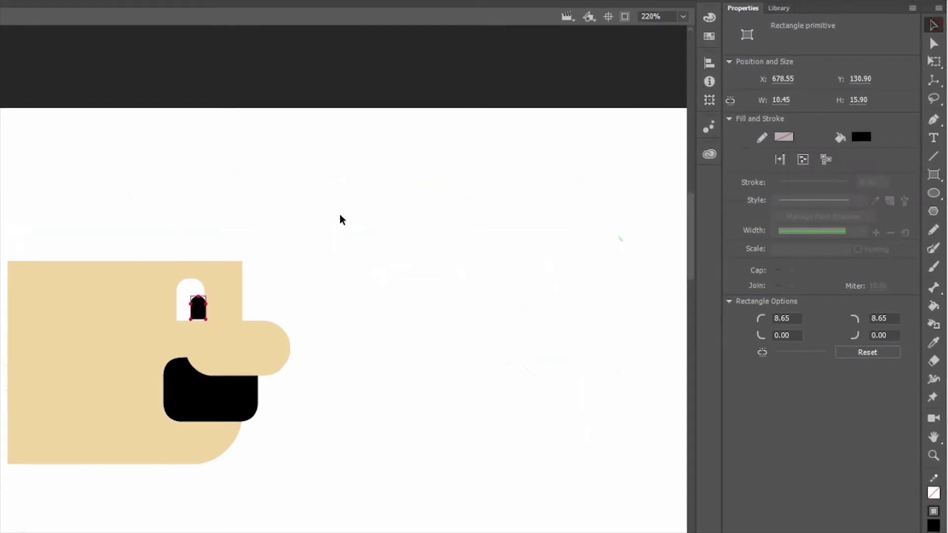
left_click(255, 303)
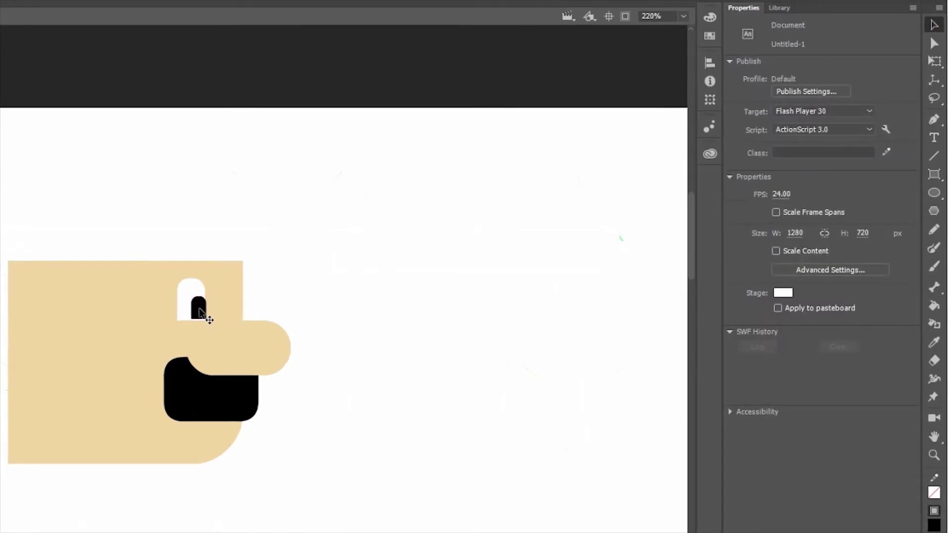
mouse_move(200, 310)
left_mouse_down()
mouse_move(223, 317)
mouse_move(195, 311)
left_mouse_up()
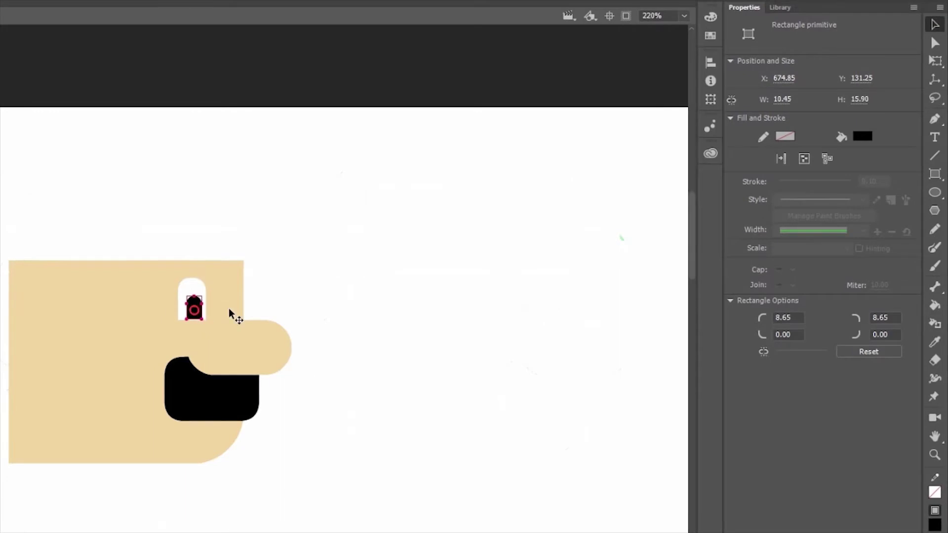
left_click(283, 300)
Group the white eye with its black pupil and nudge the group to about X 671
left_click(195, 281)
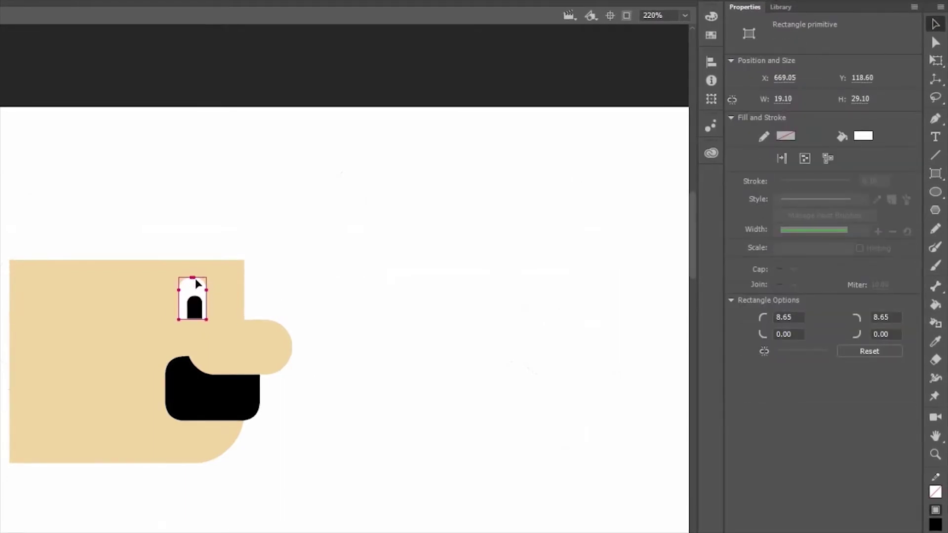
left_click(196, 311, "shift")
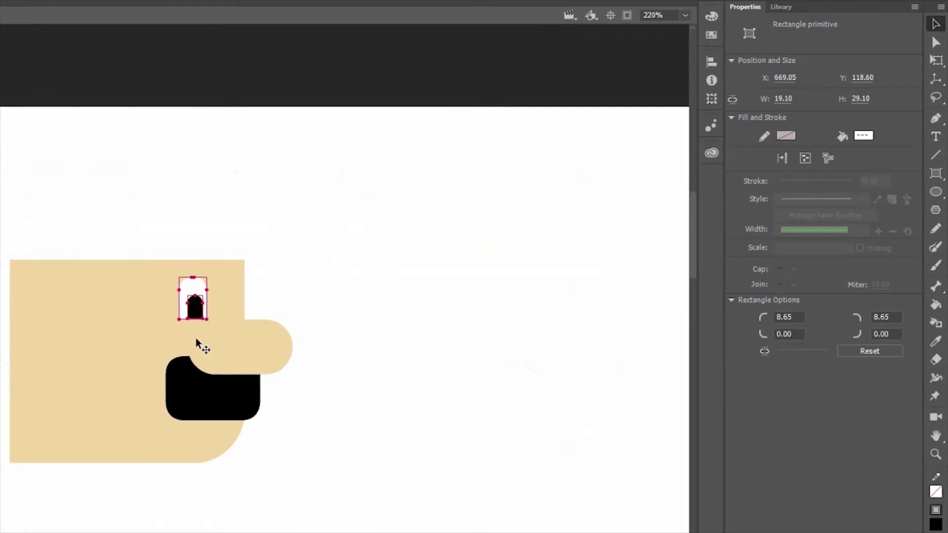
left_click(63, 8)
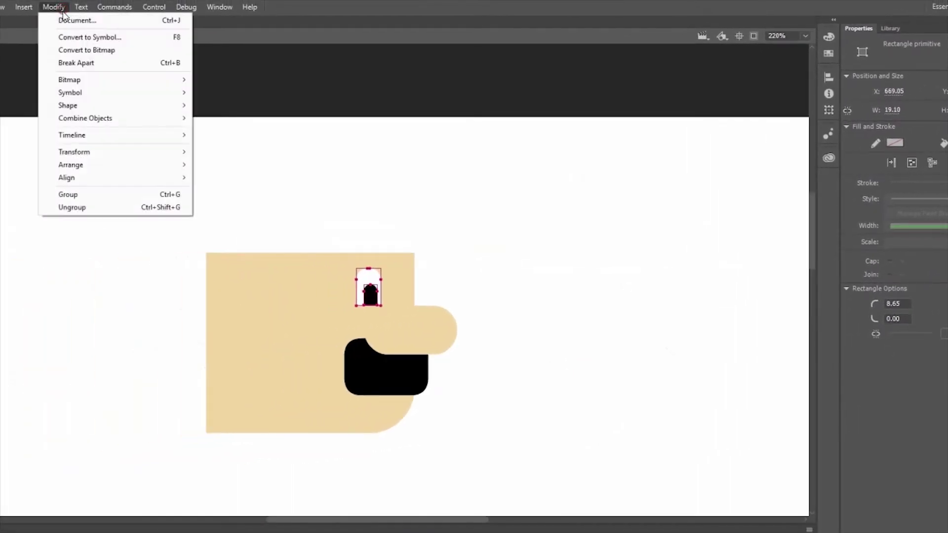
left_click(185, 197)
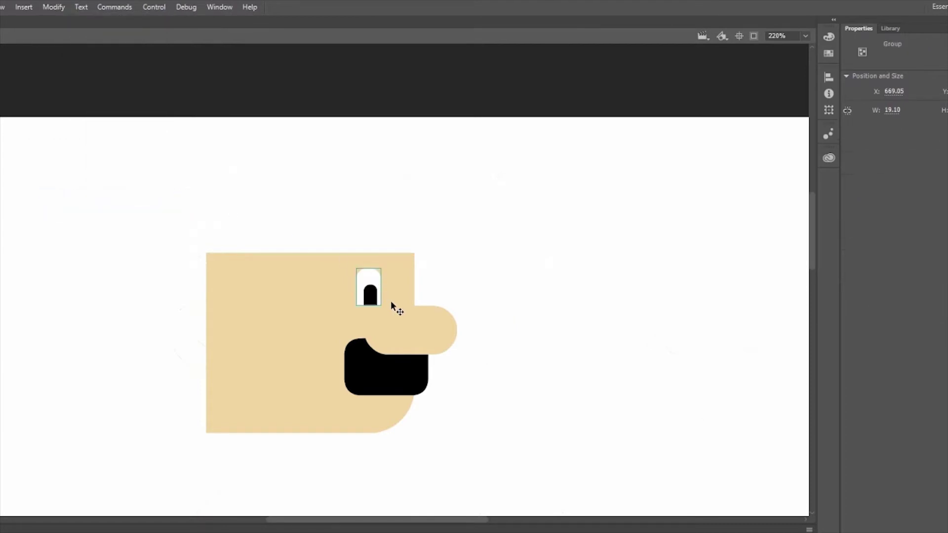
left_click_drag(371, 282, 373, 280)
Break the eye group apart and group the white eye and pupil again
right_click(373, 279)
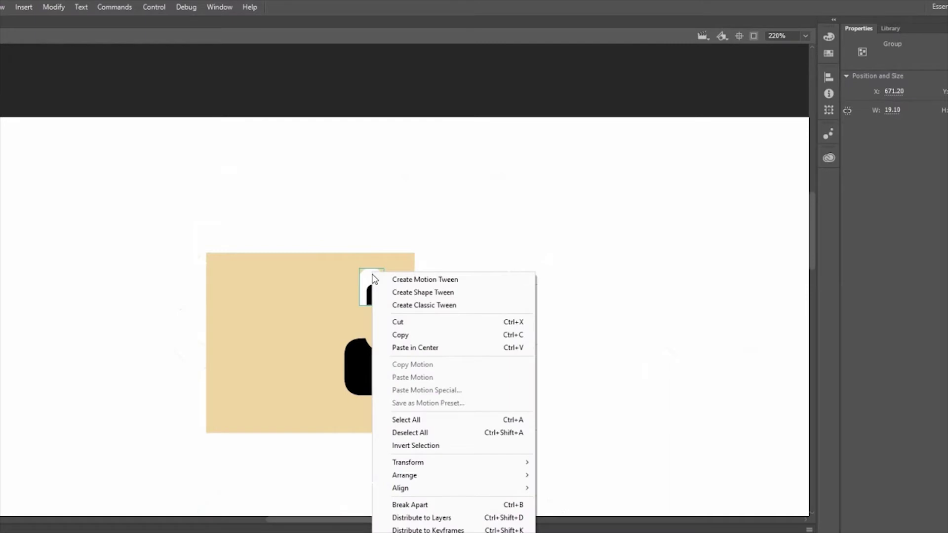
left_click(484, 506)
left_click(50, 9)
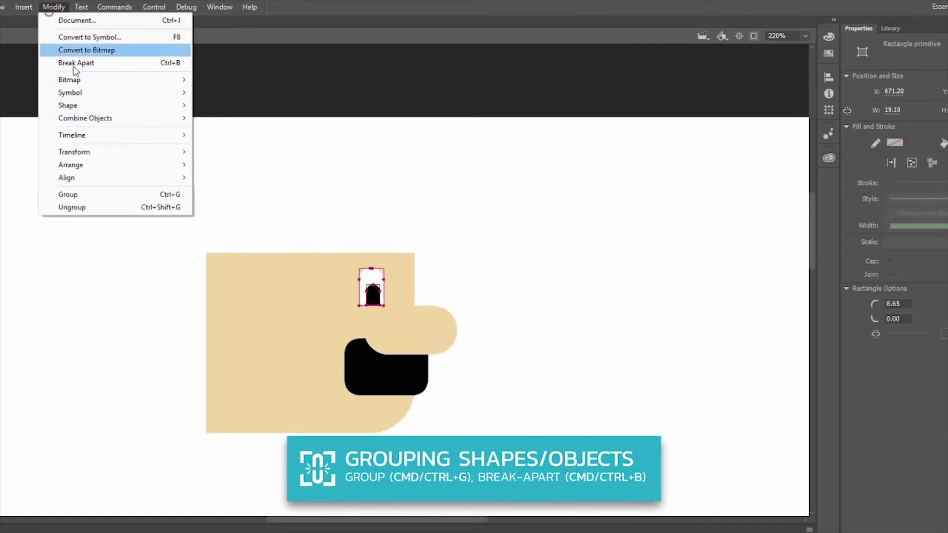
left_click(90, 195)
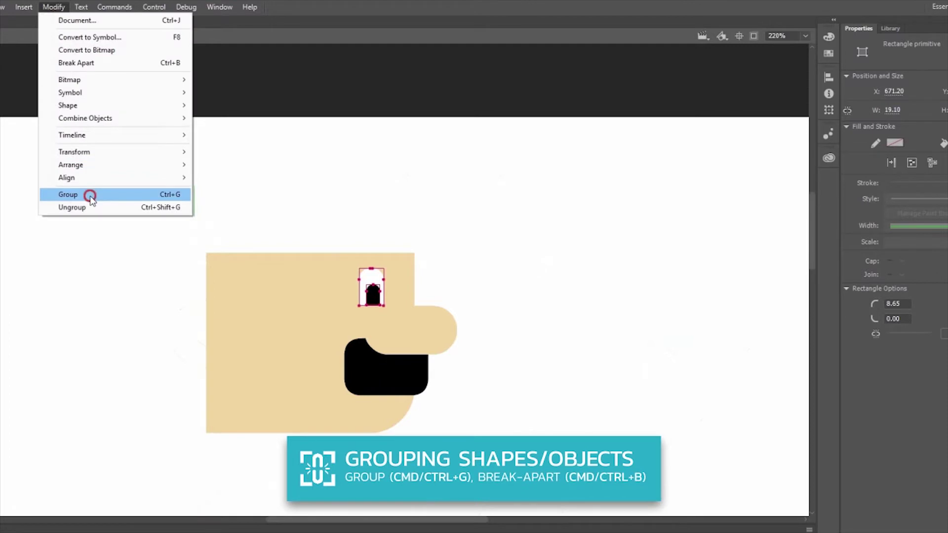
Duplicate the grouped eye and set the two eyes side by side above the nose
mouse_move(359, 294)
left_mouse_down()
mouse_move(399, 297)
mouse_move(366, 286)
left_mouse_up()
left_click(374, 288, "shift")
left_click(444, 276)
scroll(445, 276, "down", 2)
scroll(446, 276, "left", 2)
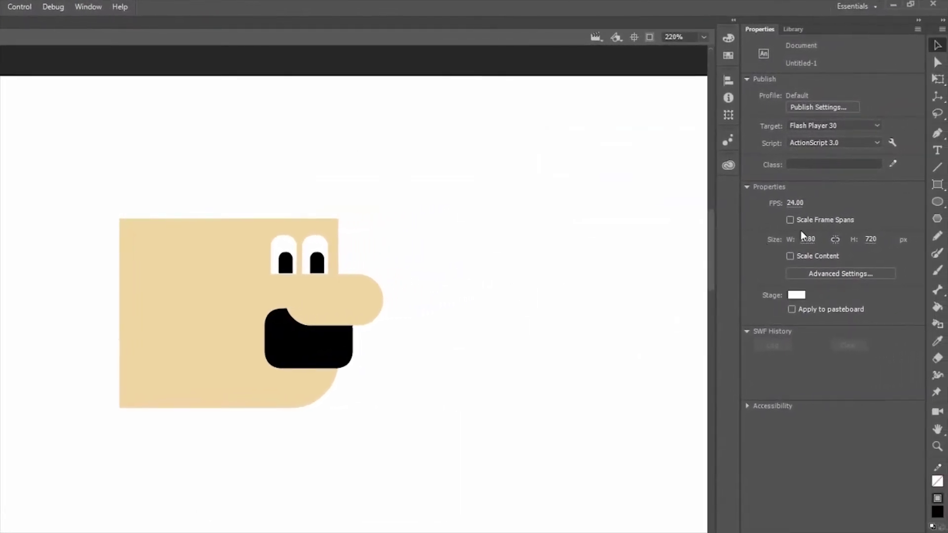
Draw a black rectangle primitive about 39 by 75 px, round its corners to about 12.75, and place it over the upper back of the head
left_click(938, 186)
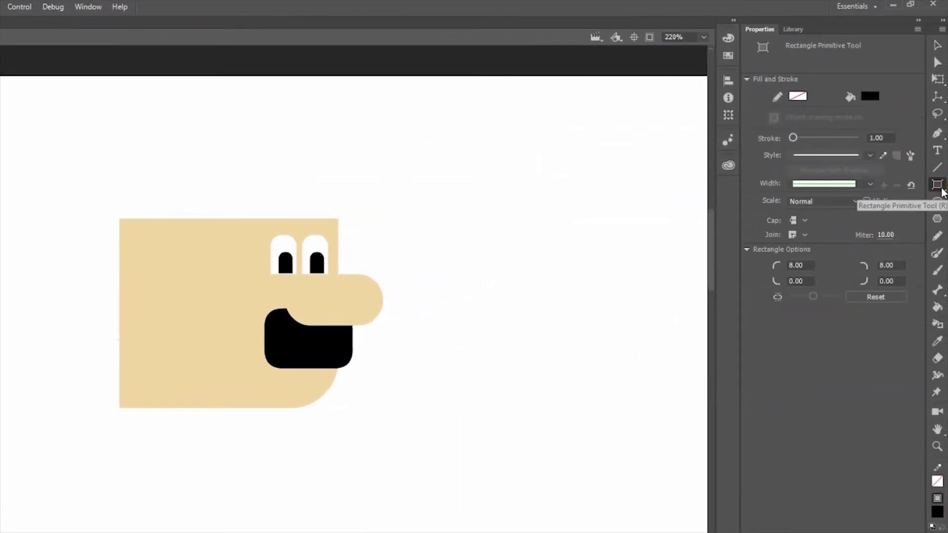
left_click(860, 297)
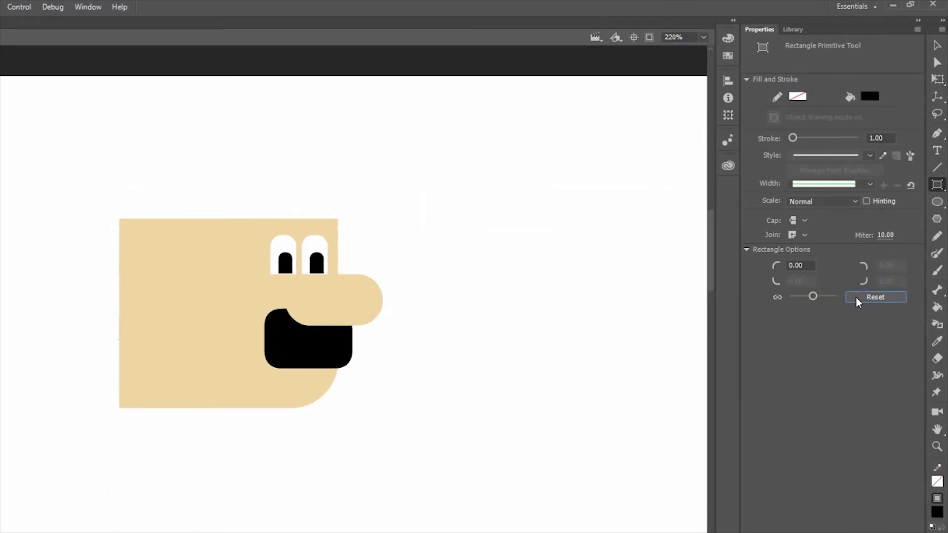
left_click_drag(423, 217, 476, 302)
key("v")
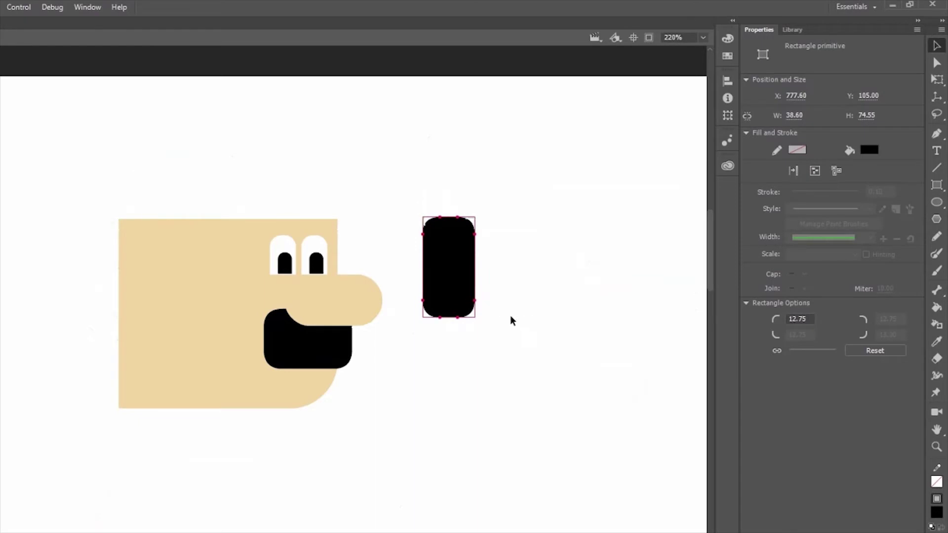
left_click(495, 305)
left_click_drag(455, 289, 135, 285)
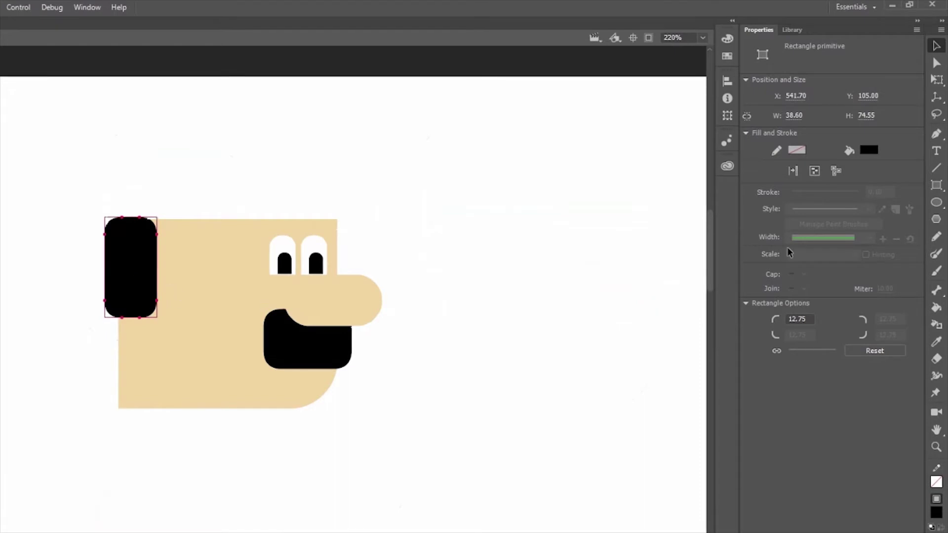
Draw a second black hair primitive along the head's top edge, unlink its corner radii, and square off its two top corners
key("r")
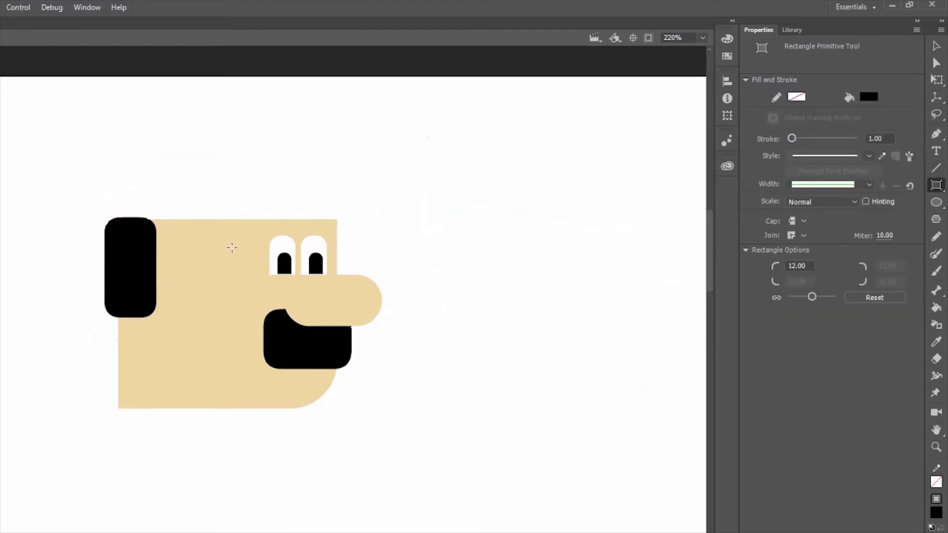
left_click_drag(238, 248, 120, 211)
left_click(935, 46)
left_click(775, 352)
left_click_drag(221, 211, 238, 211)
left_click_drag(138, 213, 120, 212)
left_click(49, 242)
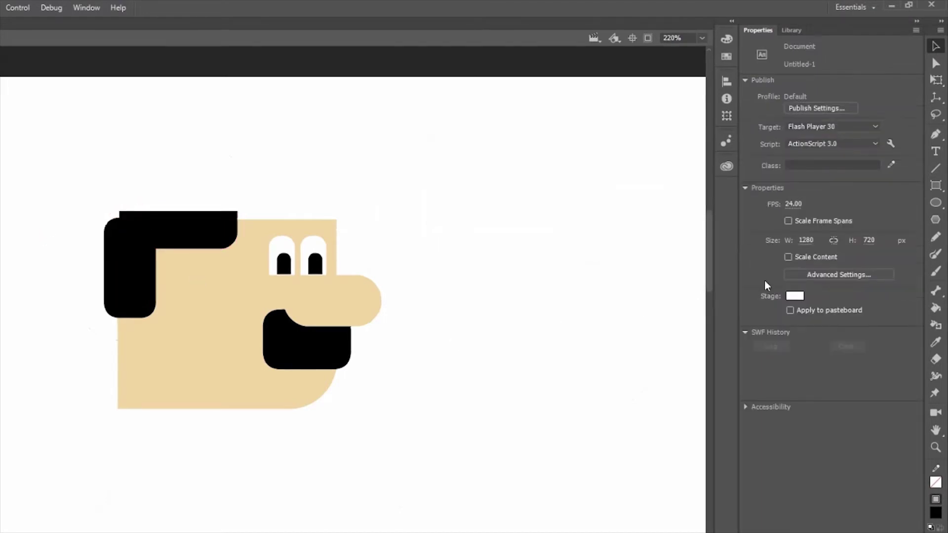
Draw a rectangle primitive about 41 by 54 px over the back of the hair as an ear, using the head's sampled fill colour
left_click(935, 186)
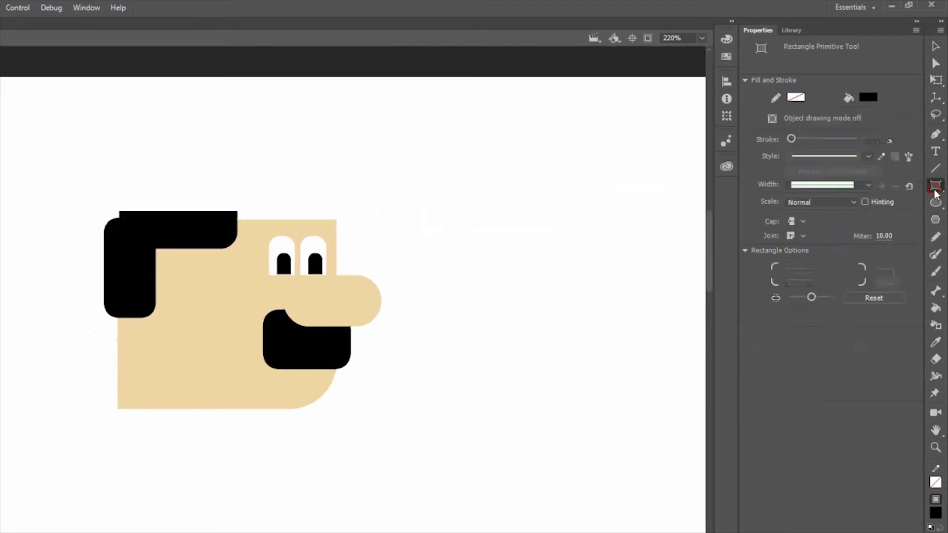
left_click(869, 99)
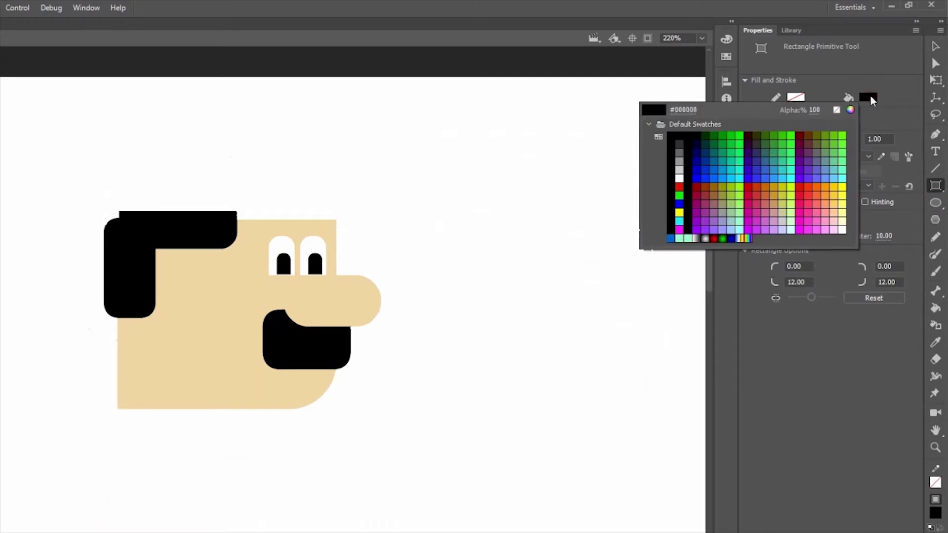
left_click(346, 308)
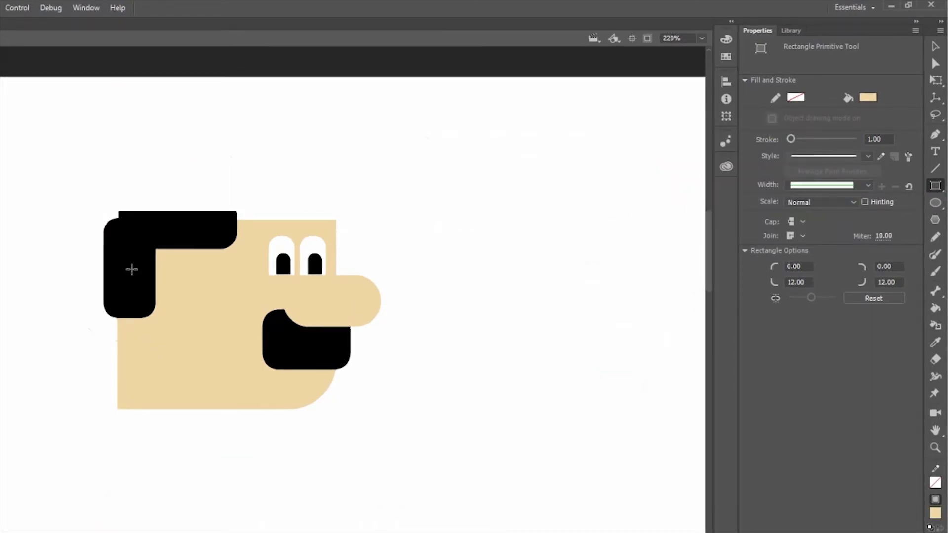
left_click_drag(131, 268, 76, 340)
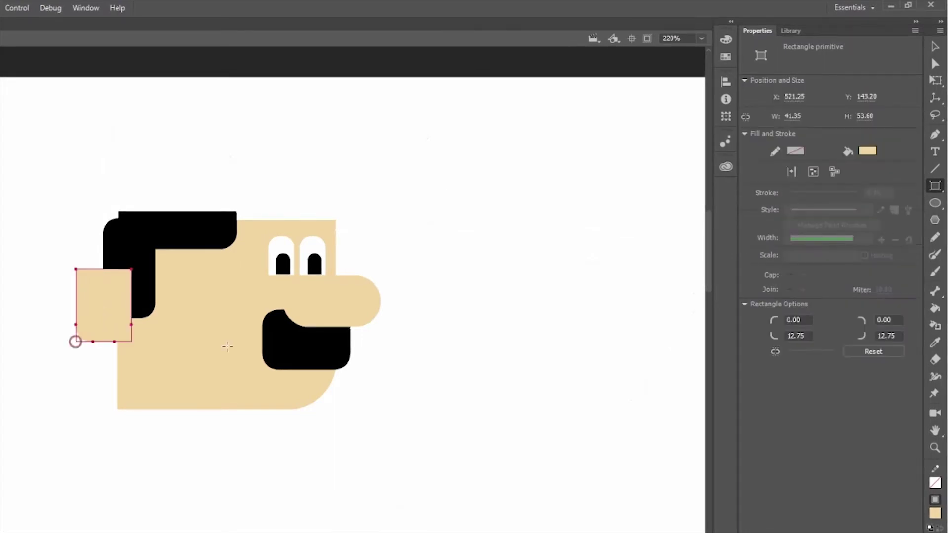
Reset the ear's corner radii and round only its two outer left corners to about 20.65
left_click(854, 351)
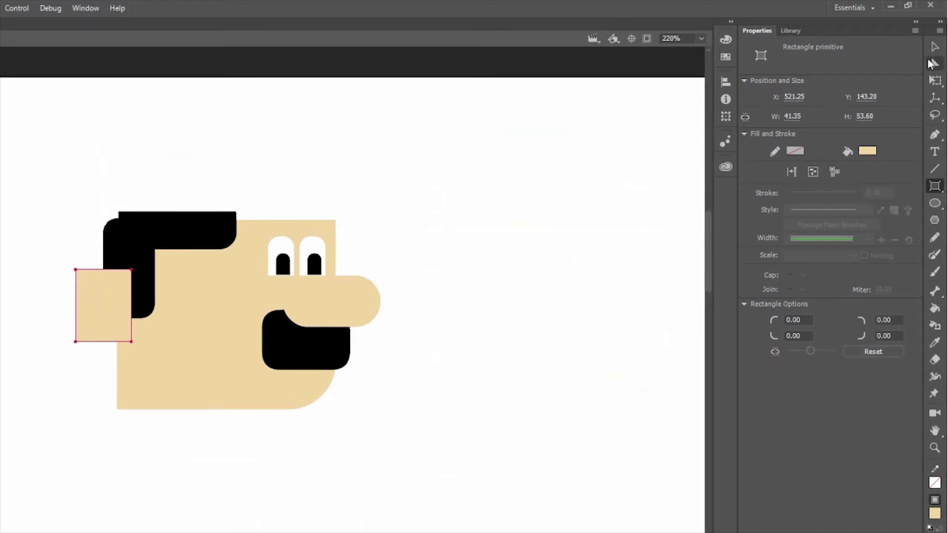
key("v")
left_click_drag(77, 271, 100, 277)
left_click_drag(77, 342, 89, 318)
left_click_drag(99, 269, 102, 342)
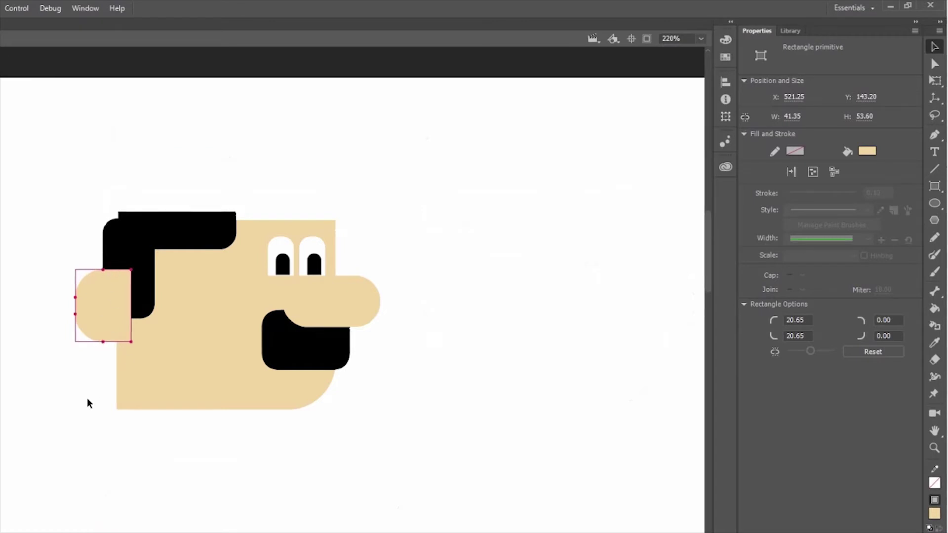
left_click(76, 404)
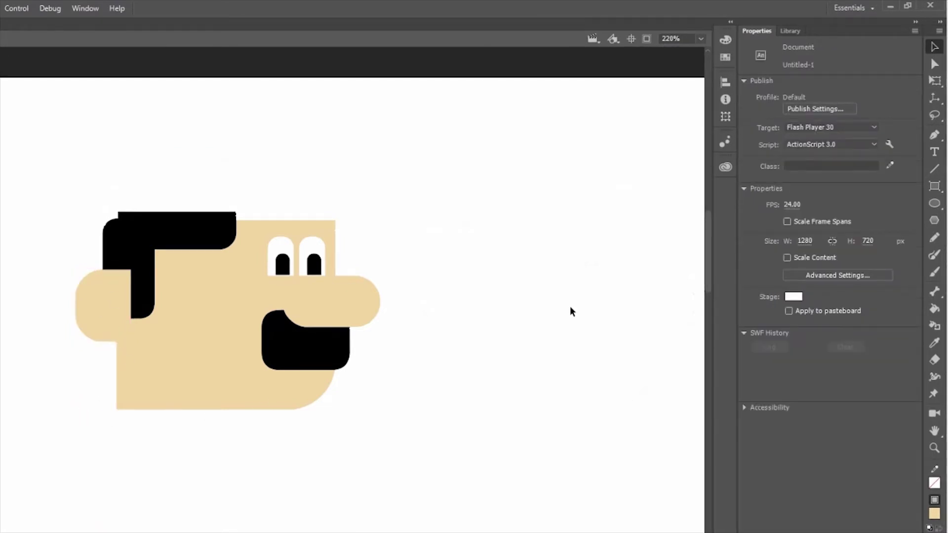
Draw a cap primitive about 171 by 57 px directly above the head and hair, with the fill colour set to #398DFF
left_click(934, 188)
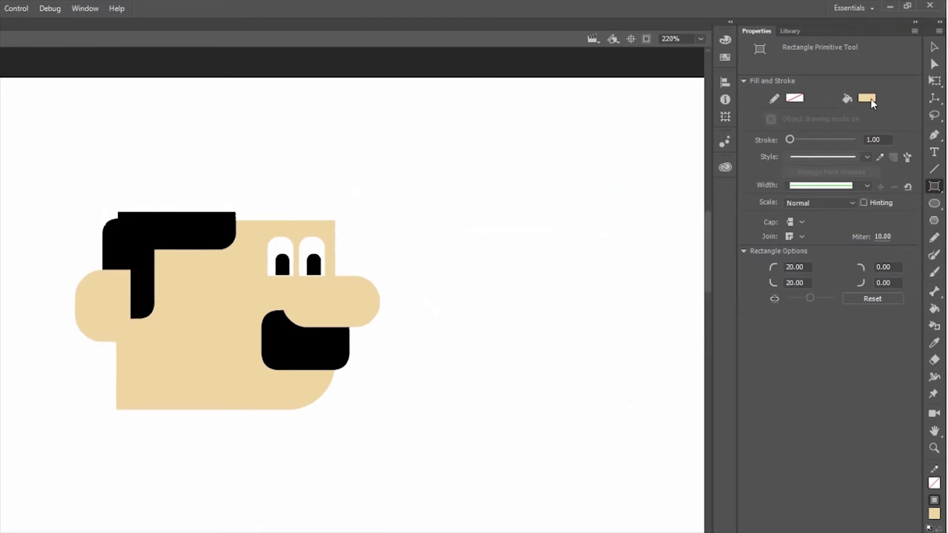
left_click(871, 99)
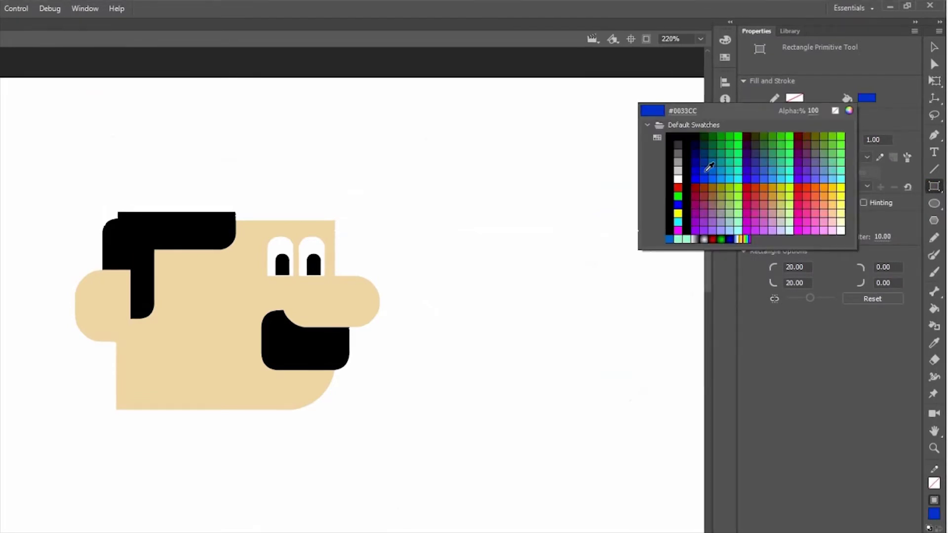
left_click(684, 110)
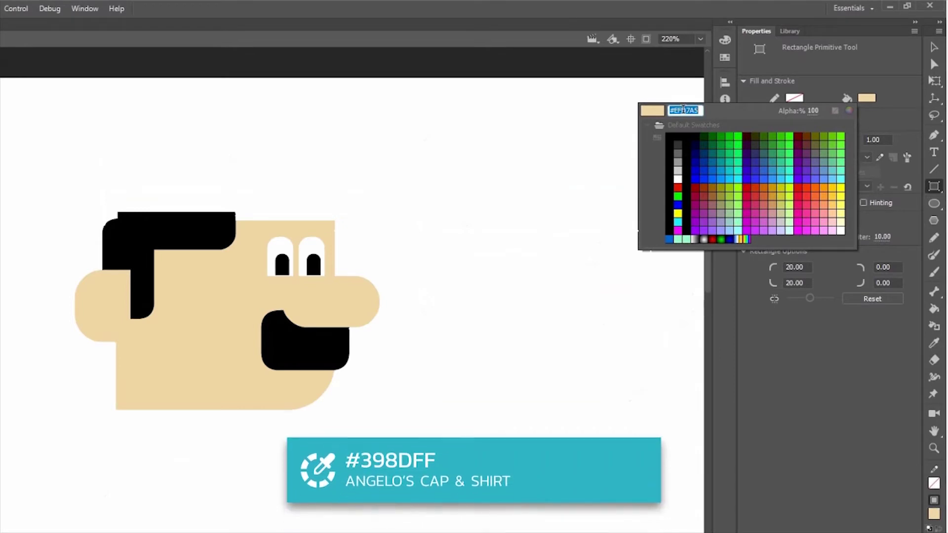
type("398DFF")
key("Return")
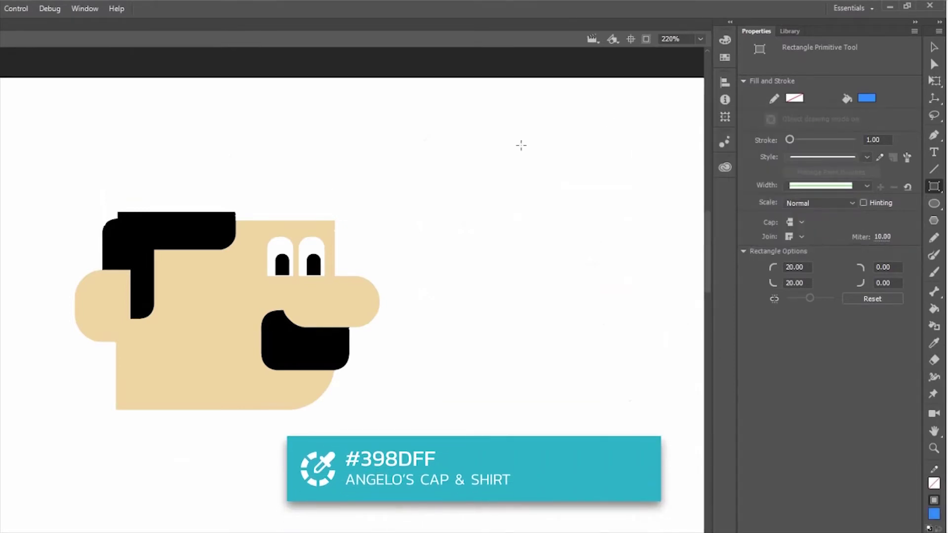
left_click_drag(104, 211, 334, 133)
left_click(933, 49)
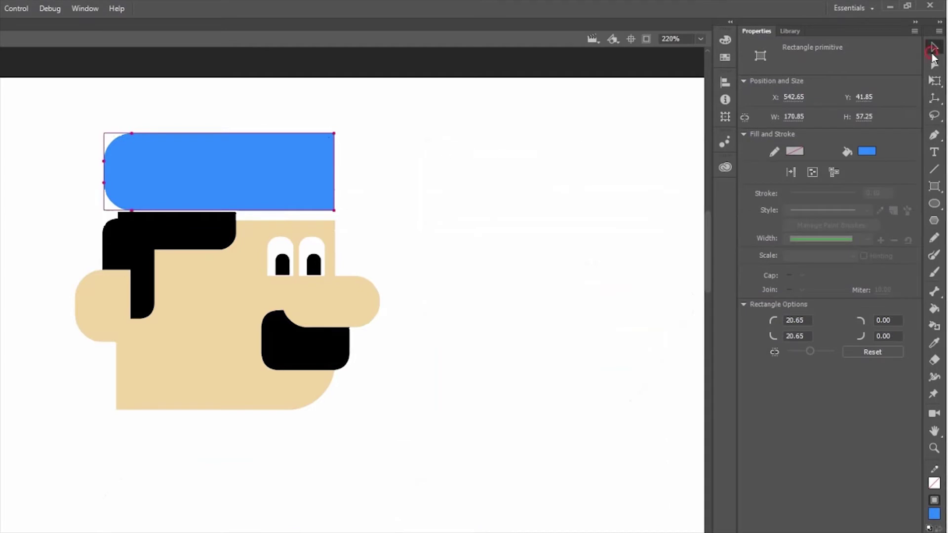
Reset the cap's corner radii, round its corners to 16.80, then unlink them and square off the two bottom corners
left_click(867, 351)
left_click(774, 351)
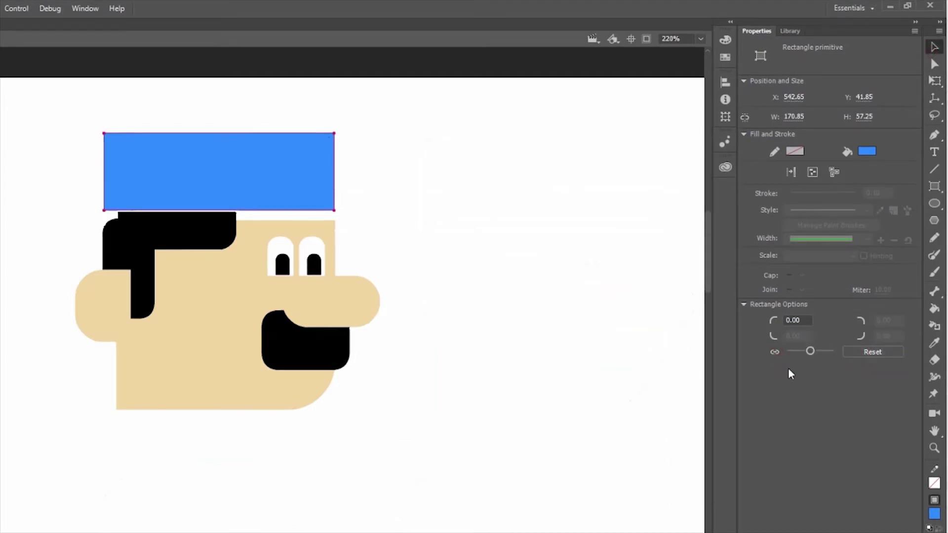
left_click_drag(334, 136, 313, 147)
left_click(774, 351)
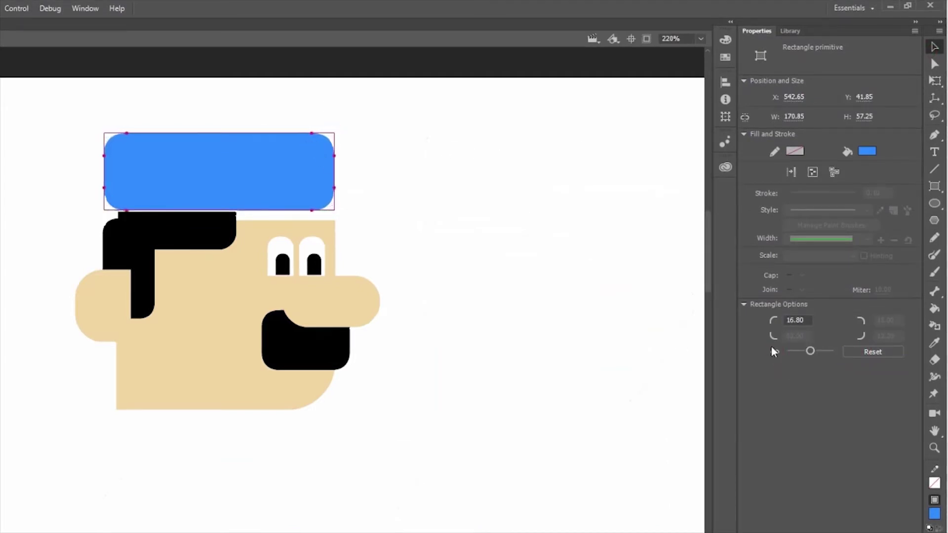
left_click_drag(335, 192, 335, 212)
left_click_drag(104, 188, 99, 214)
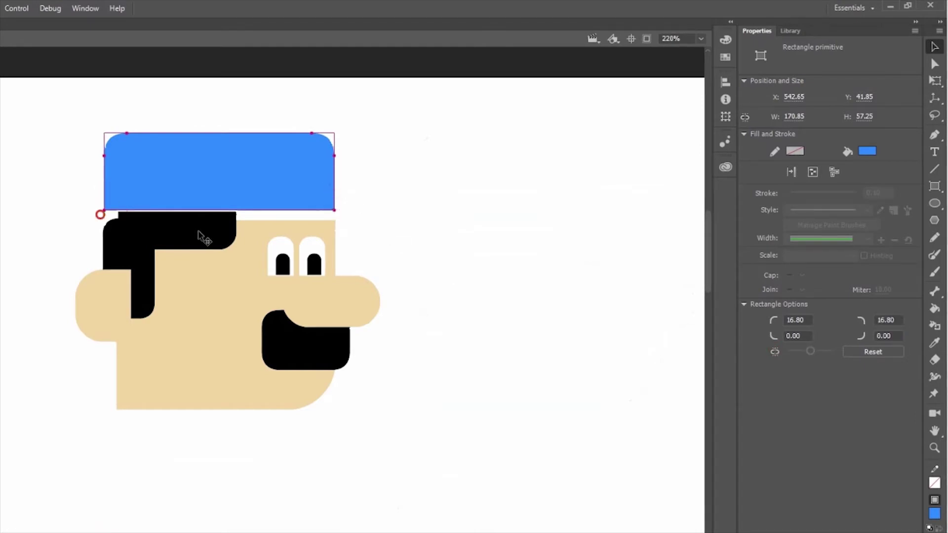
left_click(354, 248)
Draw a cap bill primitive about 201 by 29 px across the cap's lower edge, with the fill colour set to #2D76C4
left_click(935, 185)
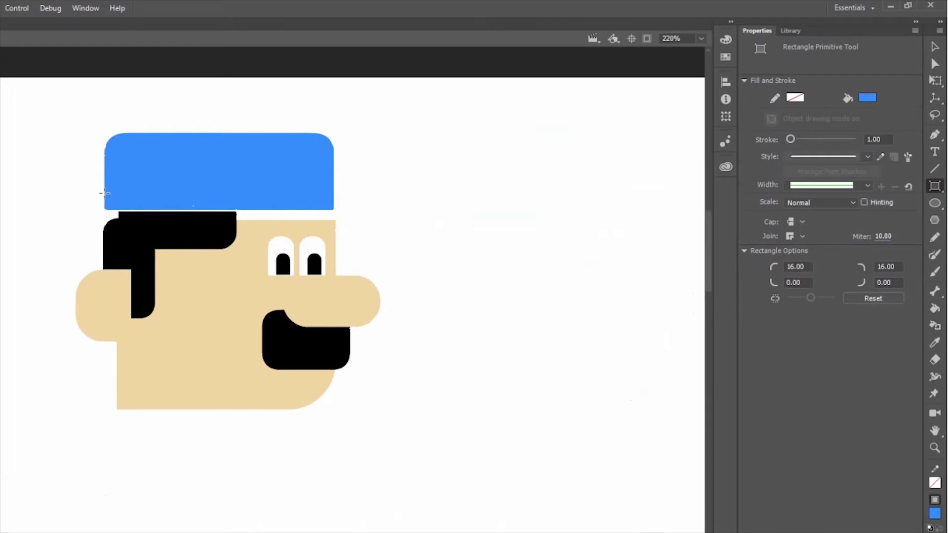
left_click_drag(104, 192, 376, 231)
left_click(867, 151)
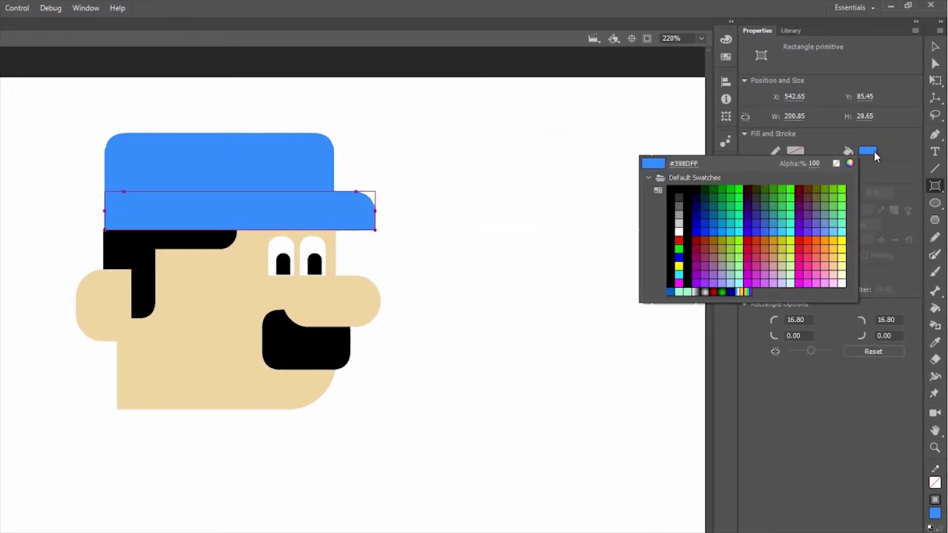
left_click(684, 163)
type("2d76")
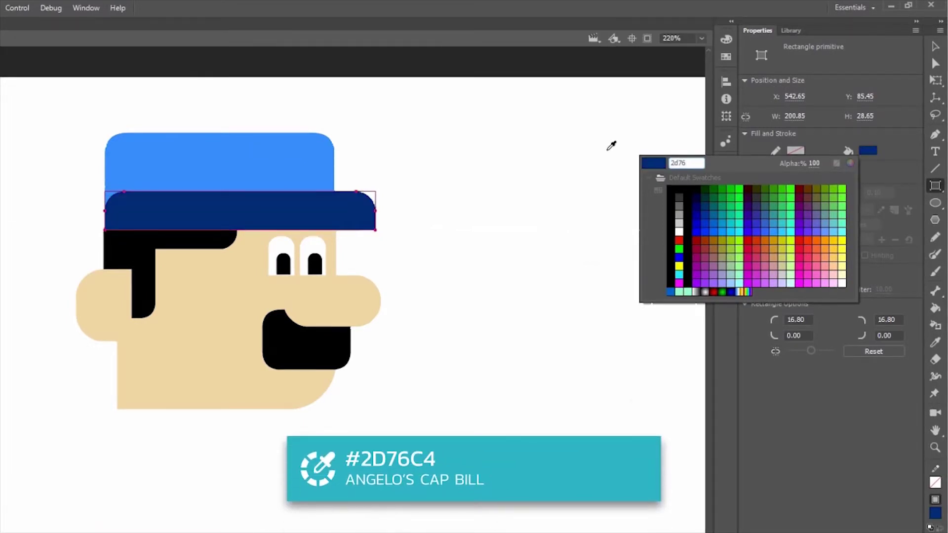
type("c4")
key("Return")
Round the bill's lower front corner to about 14.30 and square off its upper back corner
key("v")
left_click_drag(375, 230, 353, 232)
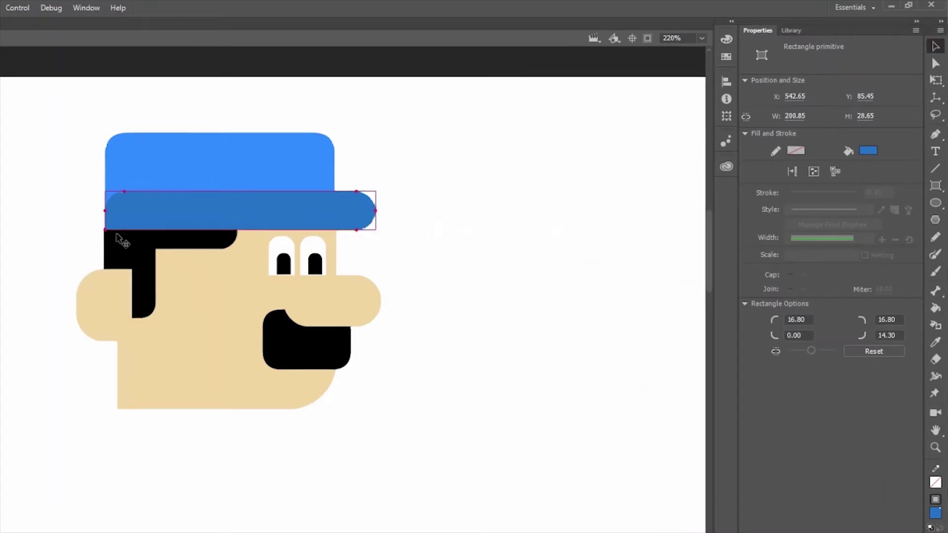
left_click_drag(124, 194, 104, 193)
Resize the bill to about 204 by 30 px and align it with the back edge of the cap and hair
left_click_drag(864, 116, 865, 116)
left_click_drag(793, 115, 795, 115)
left_click_drag(168, 203, 167, 203)
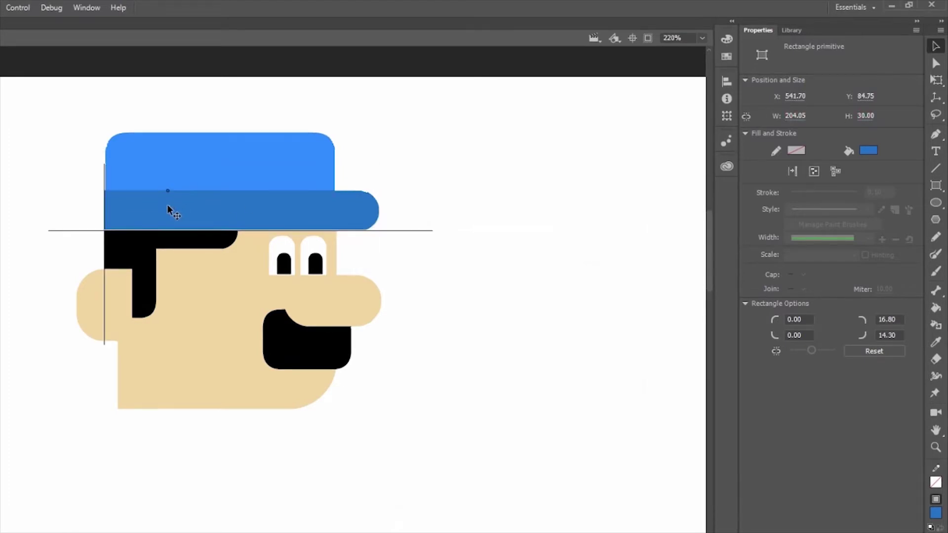
left_click(181, 164)
left_click(362, 158)
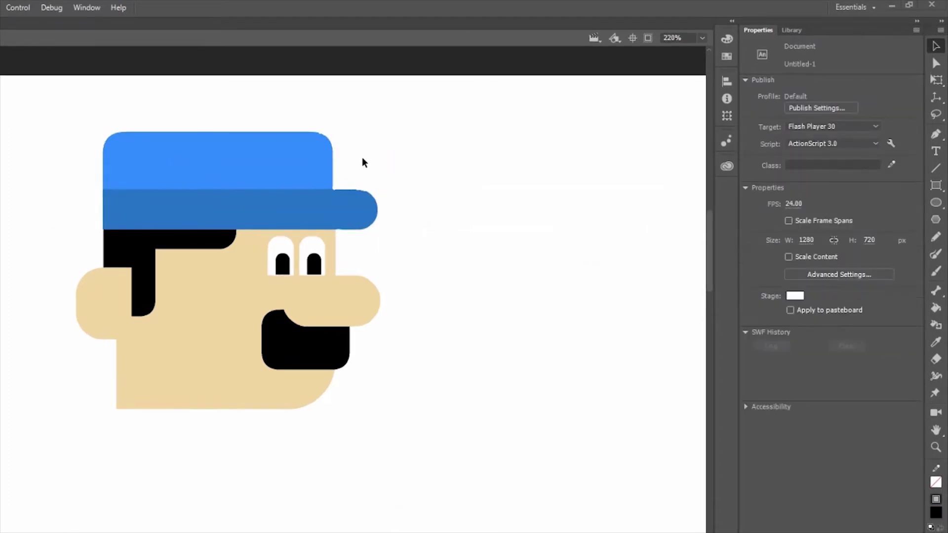
Set up the Text tool with Arial Rounded MT Bold at 35 pt in white
left_click(934, 153)
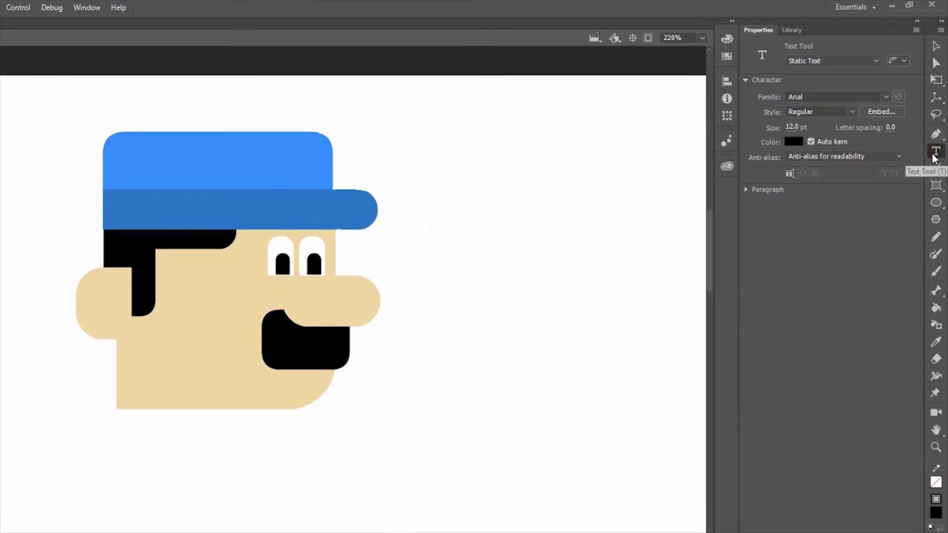
left_click(821, 96)
left_click(886, 96)
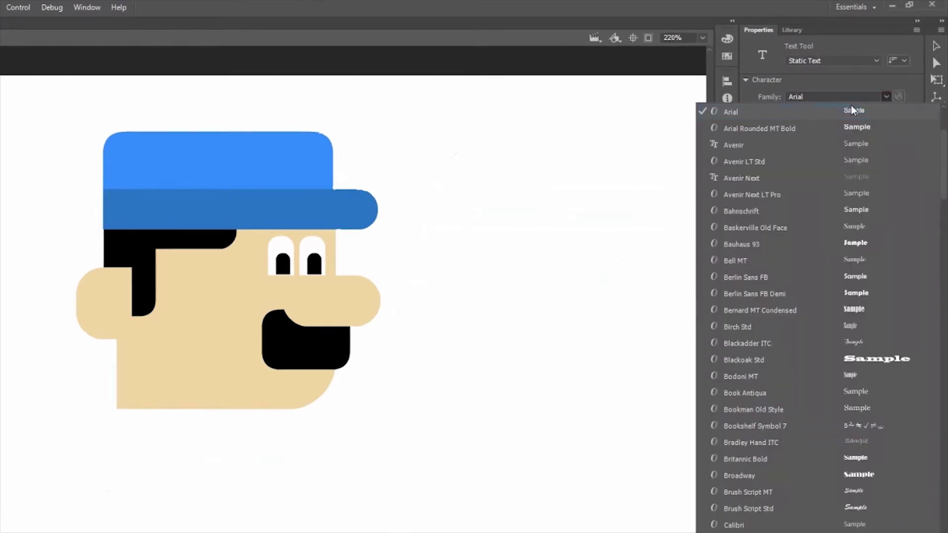
left_click(778, 127)
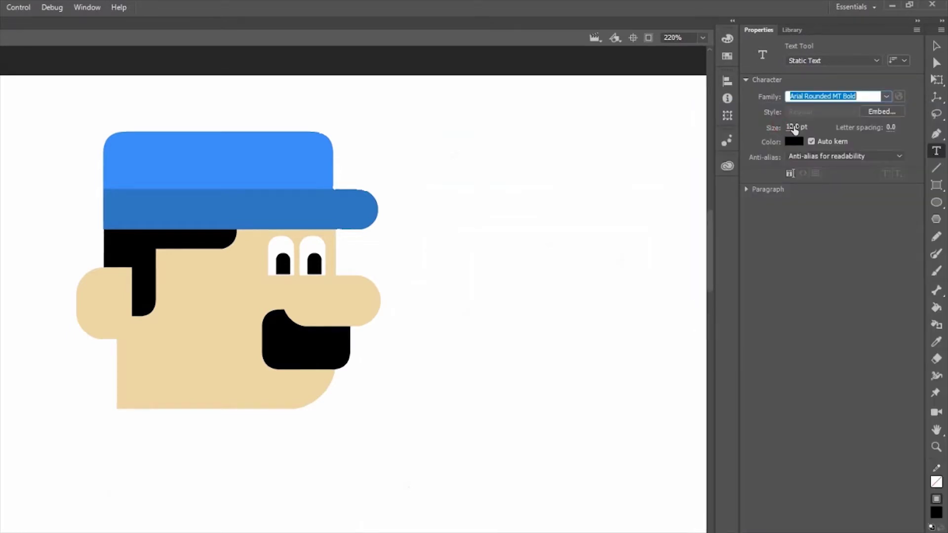
left_click(793, 127)
type("35")
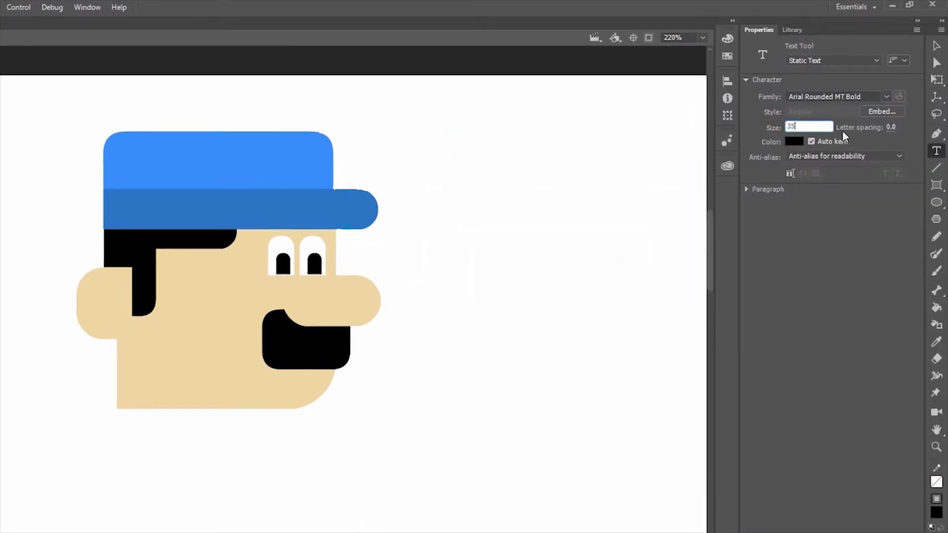
key("Return")
left_click(796, 142)
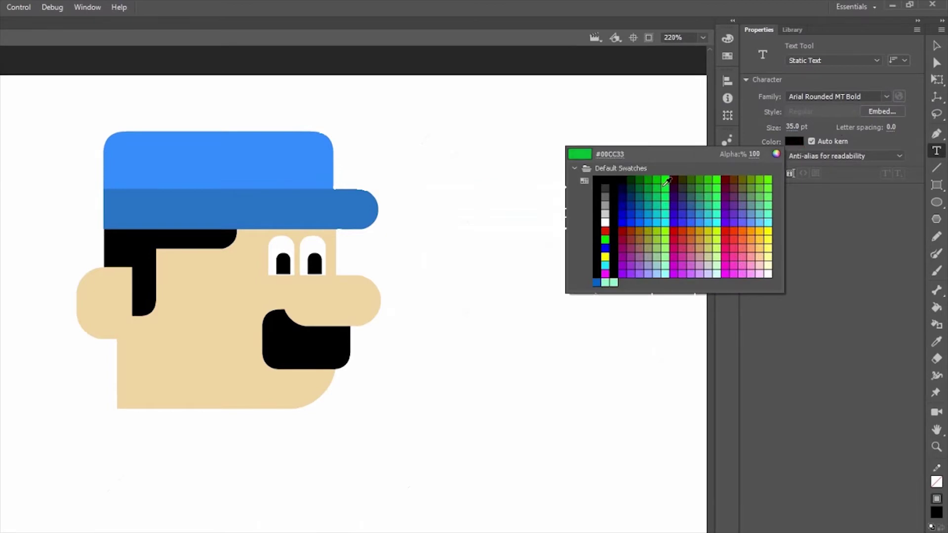
left_click(606, 218)
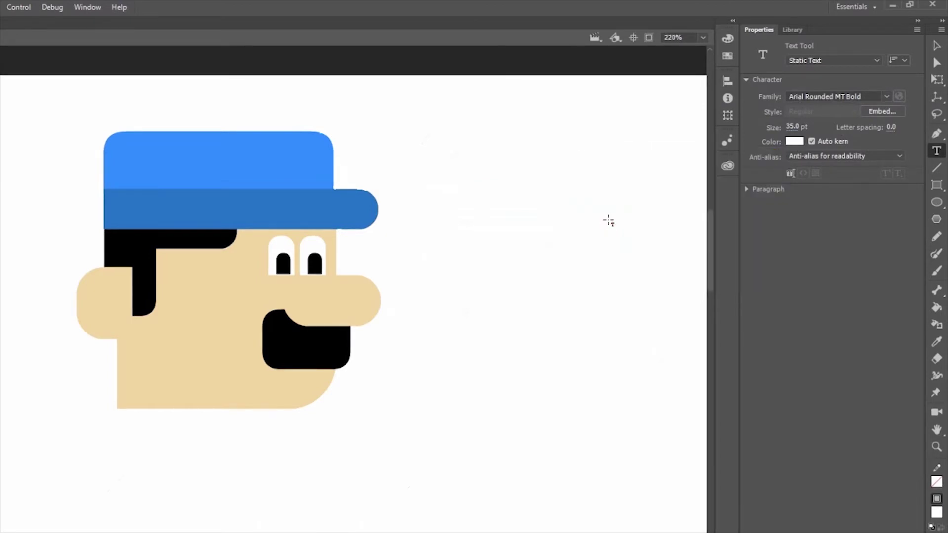
Add the letter "A" as static text and place it on the front of the cap, just above the bill
left_click(262, 158)
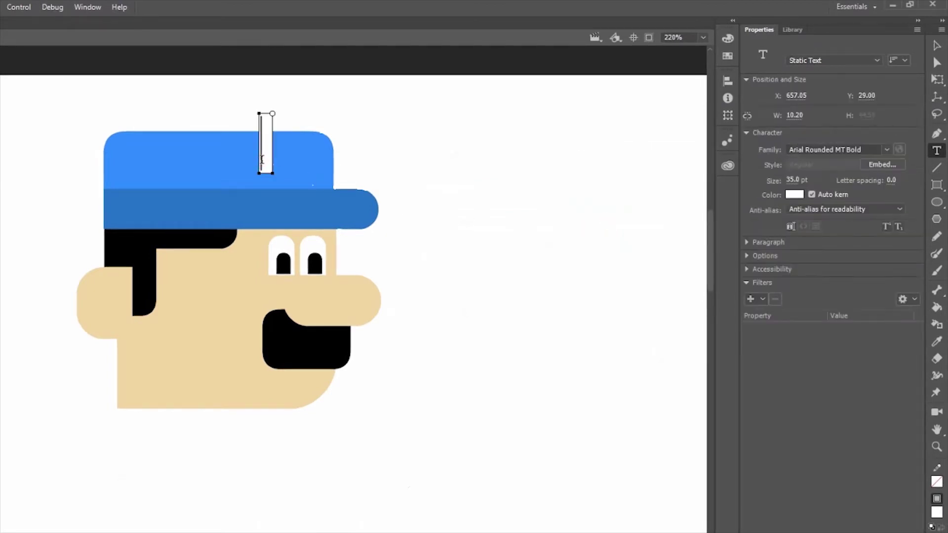
type("A")
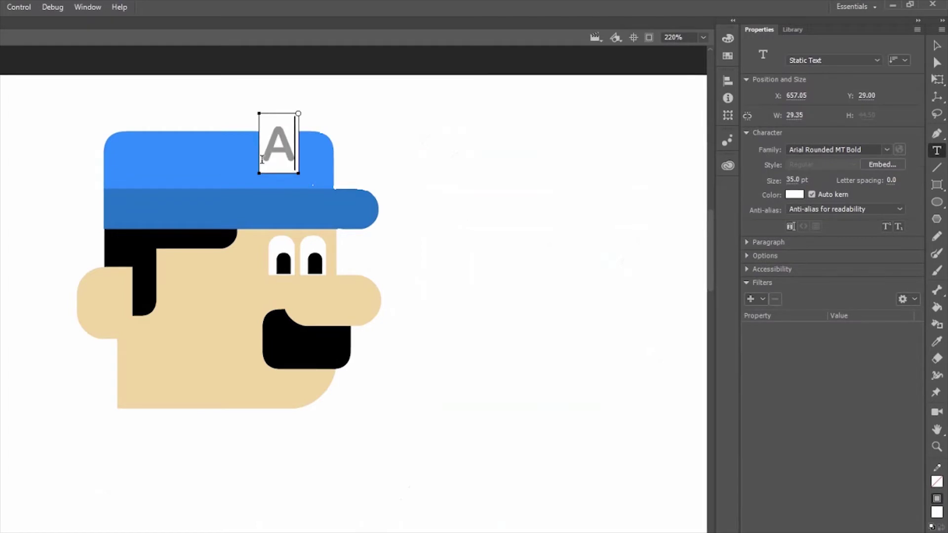
left_click(936, 45)
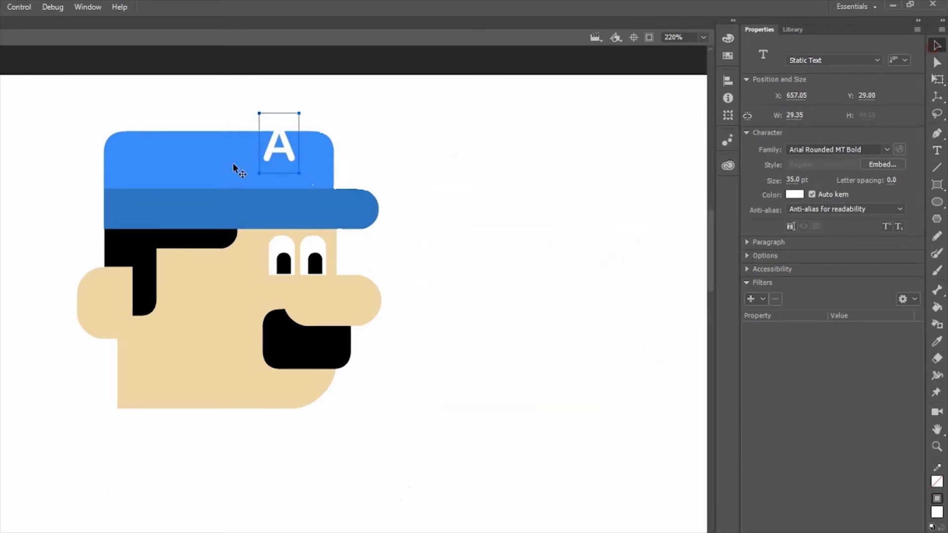
left_click_drag(287, 146, 301, 167)
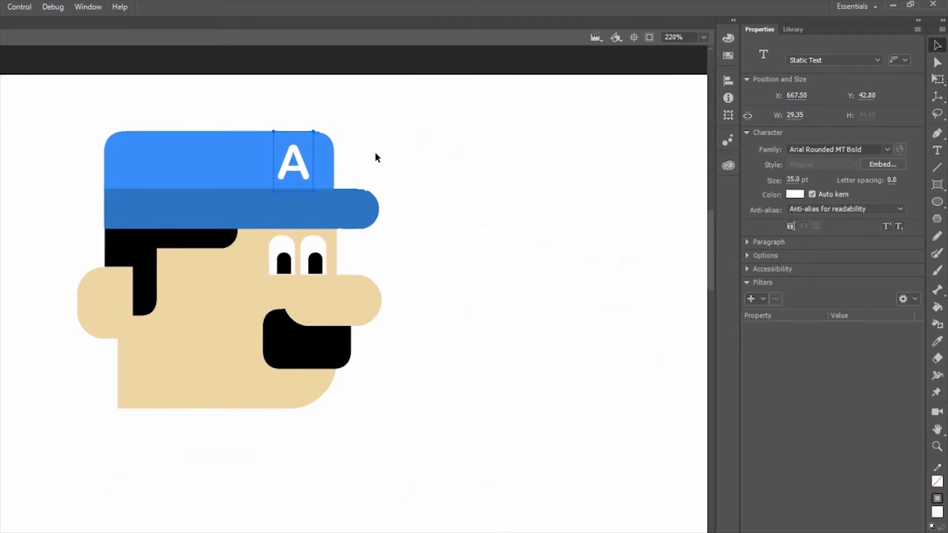
Group the cap, bill and letter, and fit the group onto the top of the head
left_click_drag(383, 137, 262, 205)
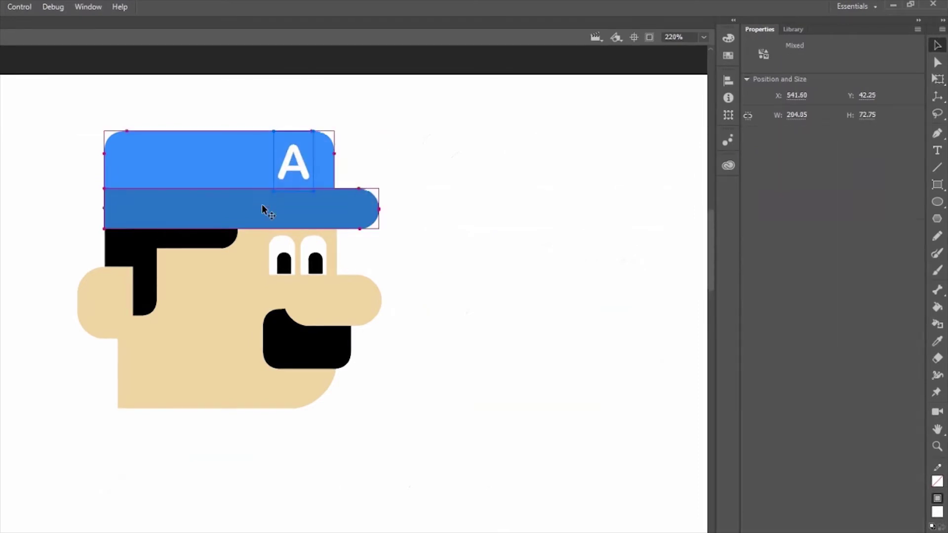
left_click(19, 6)
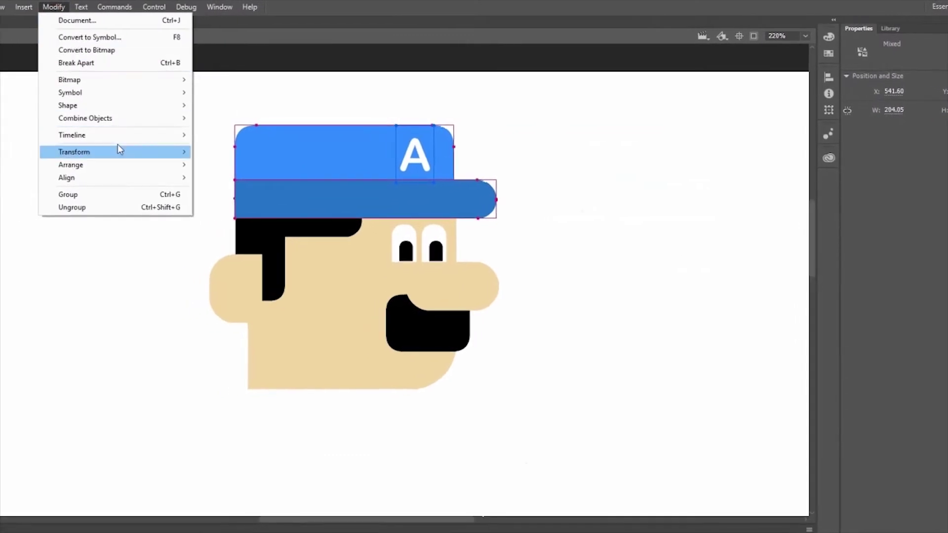
left_click(113, 192)
left_click_drag(346, 192, 361, 207)
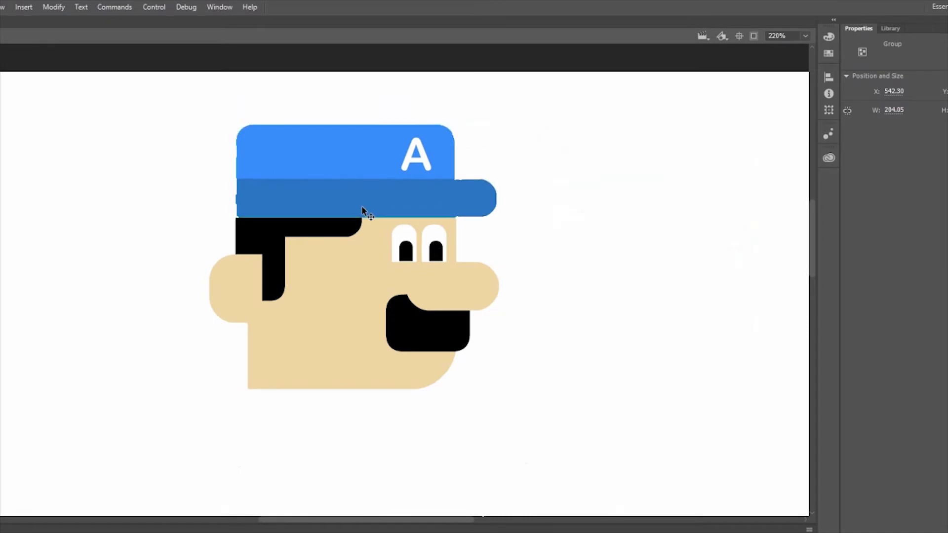
left_click(510, 150)
Select all the head parts below the cap and group them
left_click_drag(505, 168, 205, 359)
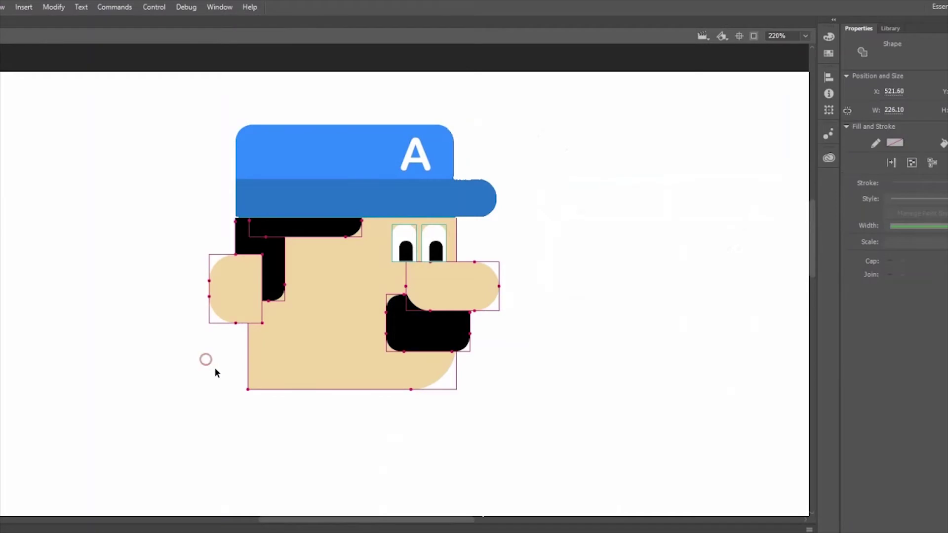
left_click(49, 8)
left_click(89, 194)
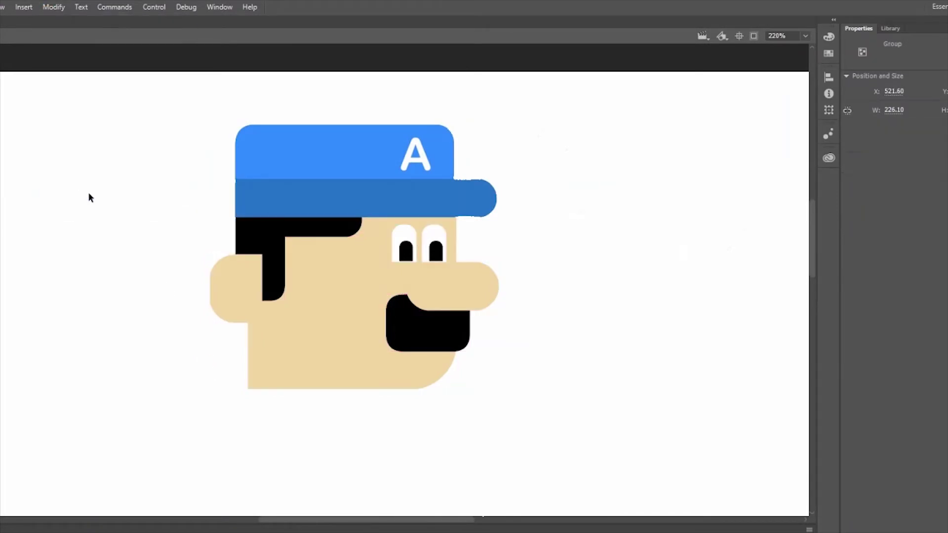
left_click(93, 216)
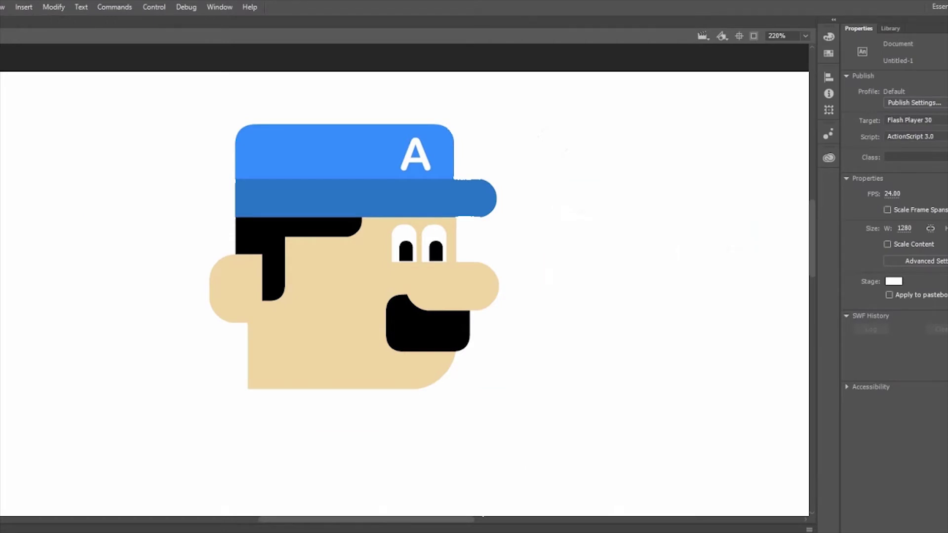
Draw a body rectangle primitive about 206 by 188 px below the head, with the fill colour set to #FF5555
key("ctrl+minus")
left_click_drag(677, 282, 756, 189)
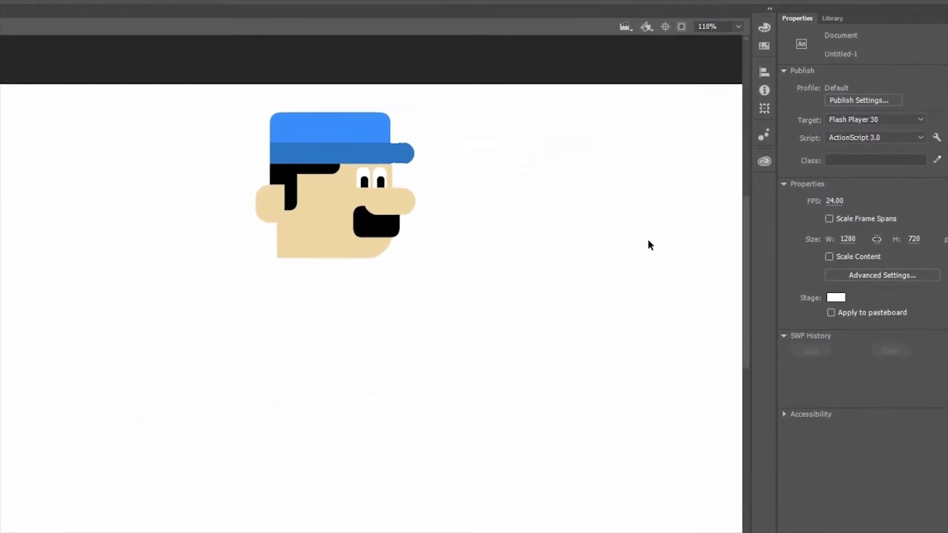
left_click(938, 186)
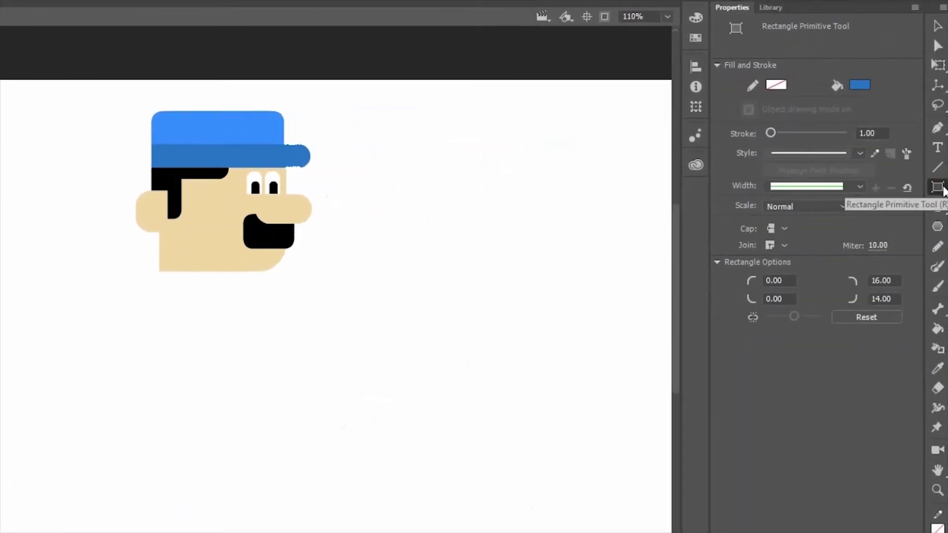
left_click(861, 86)
left_click(648, 101)
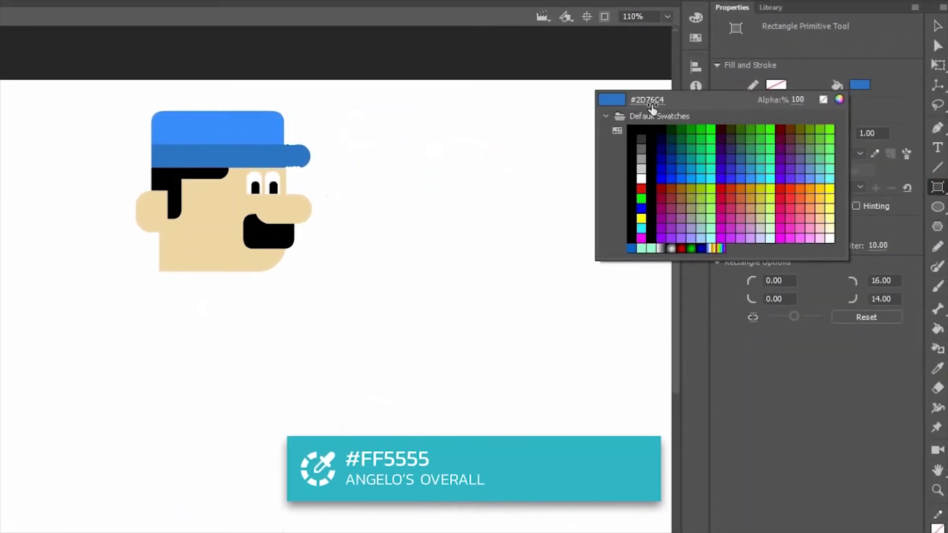
type("FF5555")
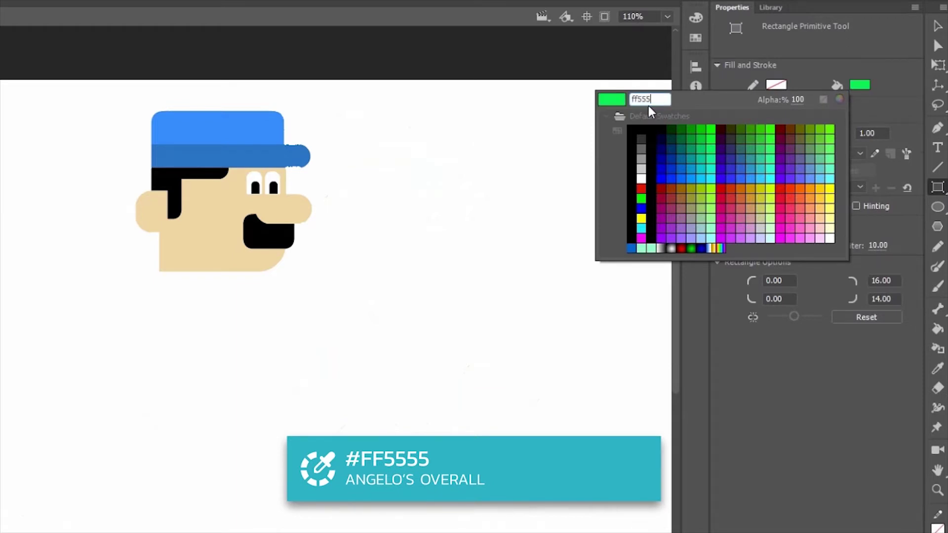
key("Return")
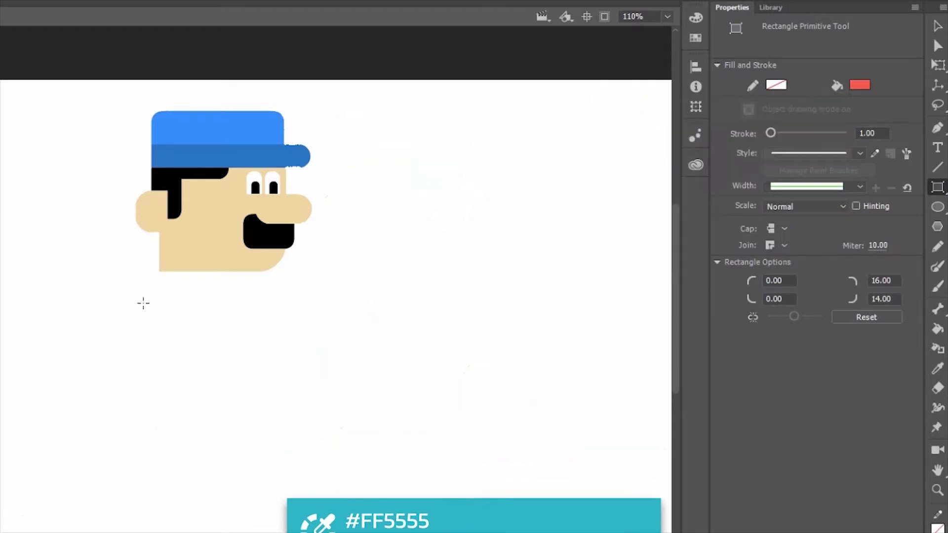
left_click_drag(143, 300, 302, 446)
Reset the body's corner radii and round all four linked corners to about 68.20
left_click(843, 380)
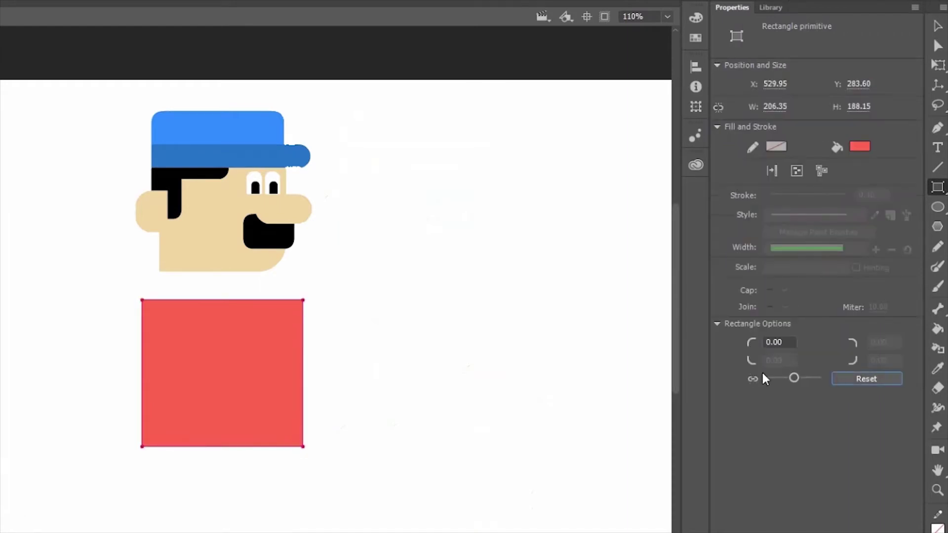
key("v")
left_click_drag(304, 306, 249, 326)
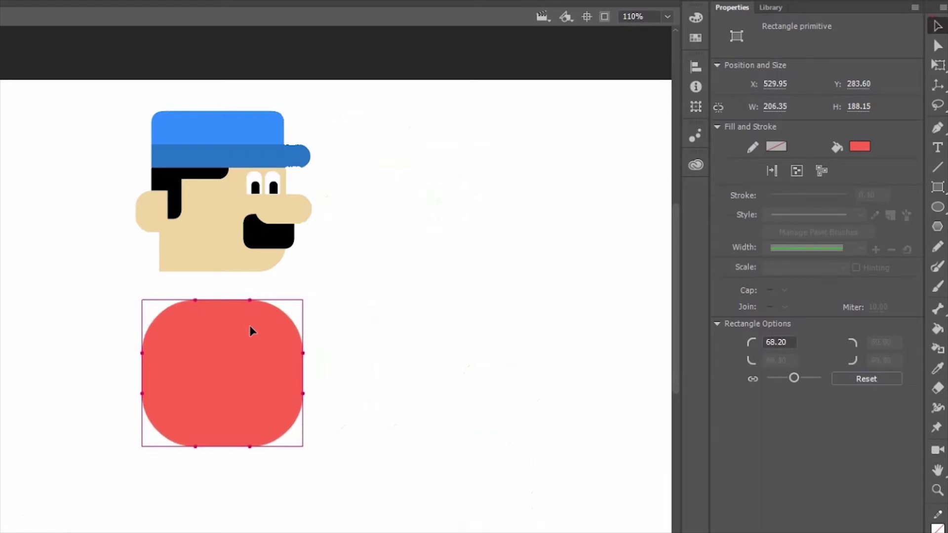
left_click(342, 286)
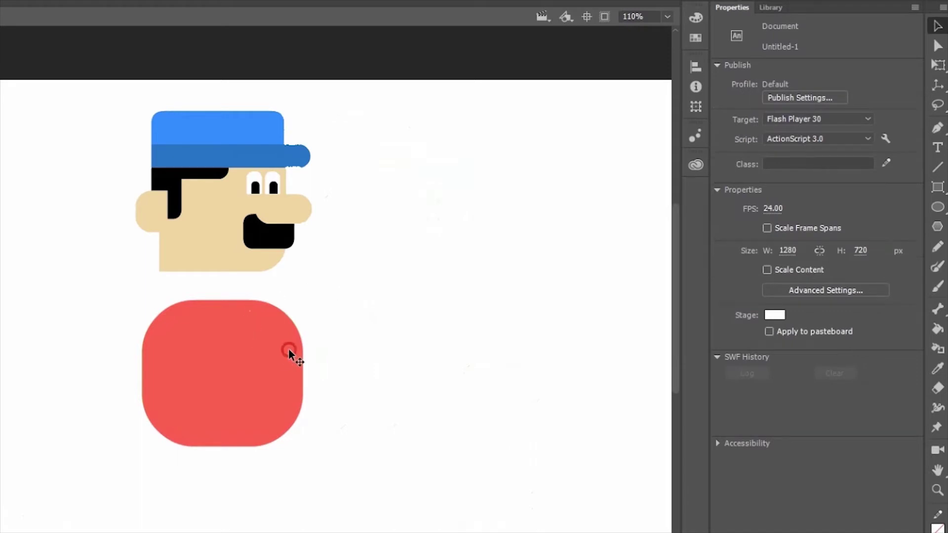
Convert the red body primitive to a drawing object, open it for editing and select its fill
left_click(289, 351)
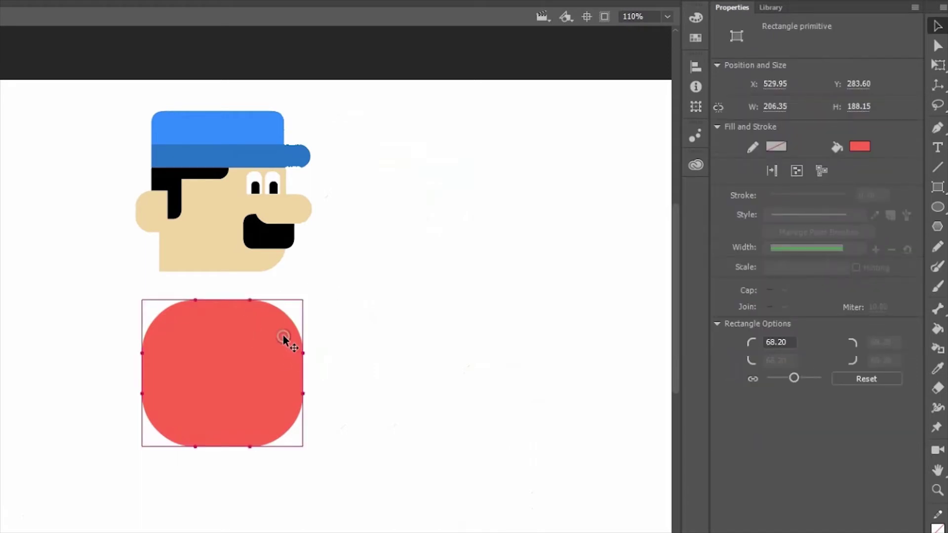
double_click(284, 339)
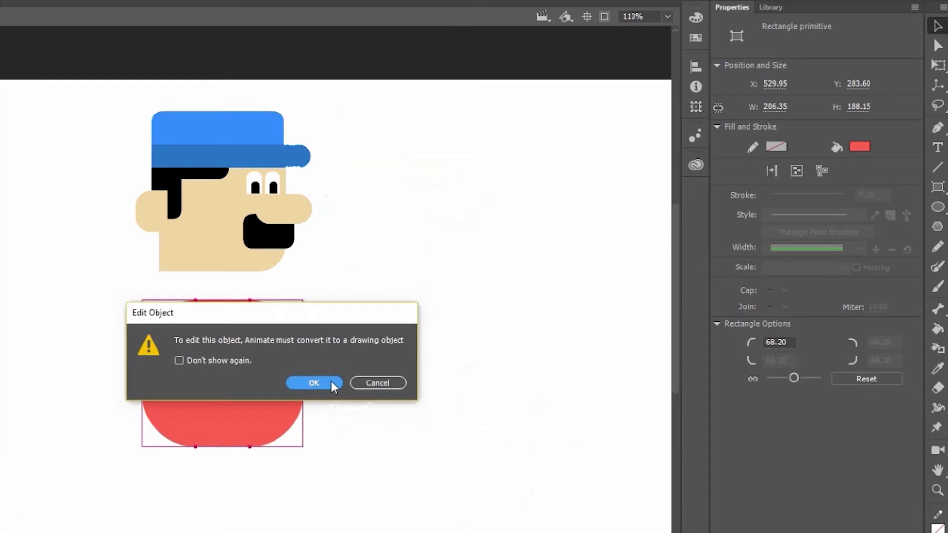
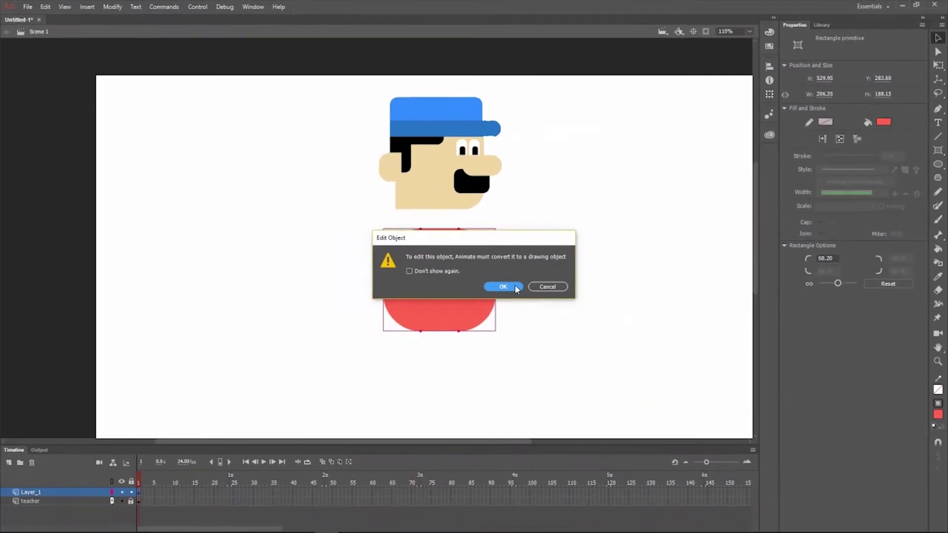
left_click(515, 286)
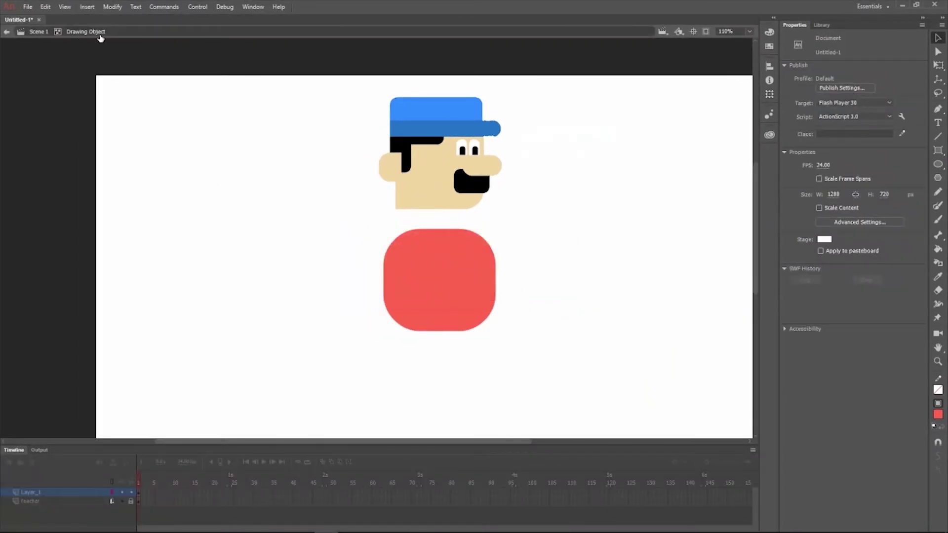
left_click(458, 287)
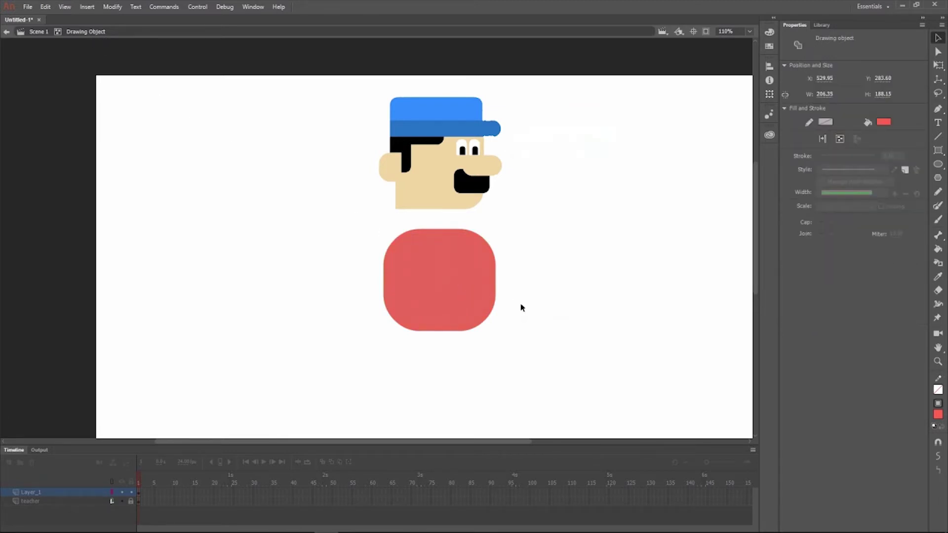
Try bending the straight right edge of the body outward, and undo the bend
scroll(509, 299, "up", 2)
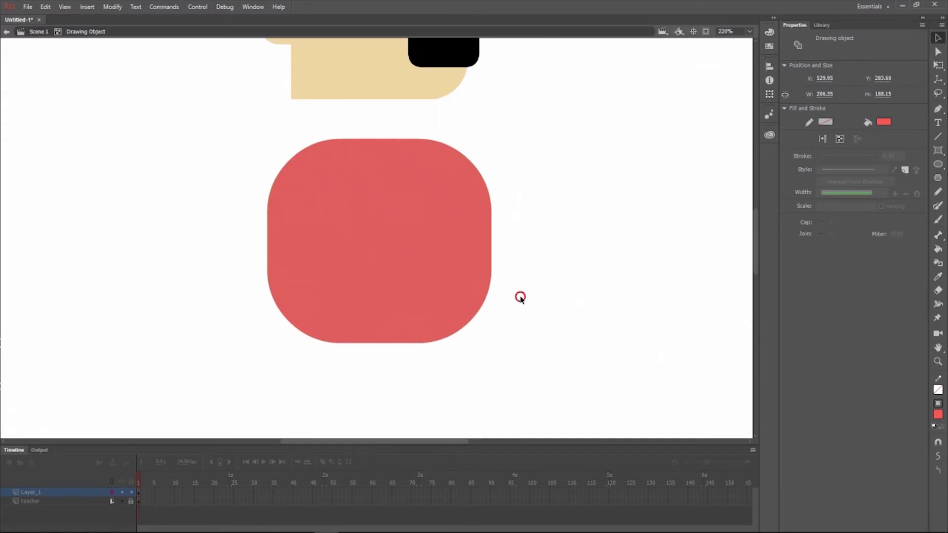
left_click(520, 297)
left_click_drag(492, 251, 505, 251)
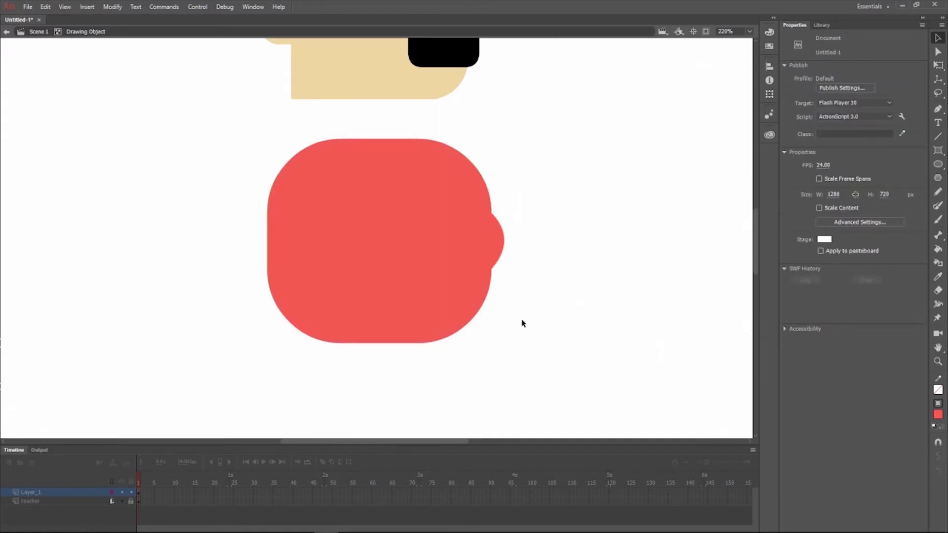
key("ctrl+z")
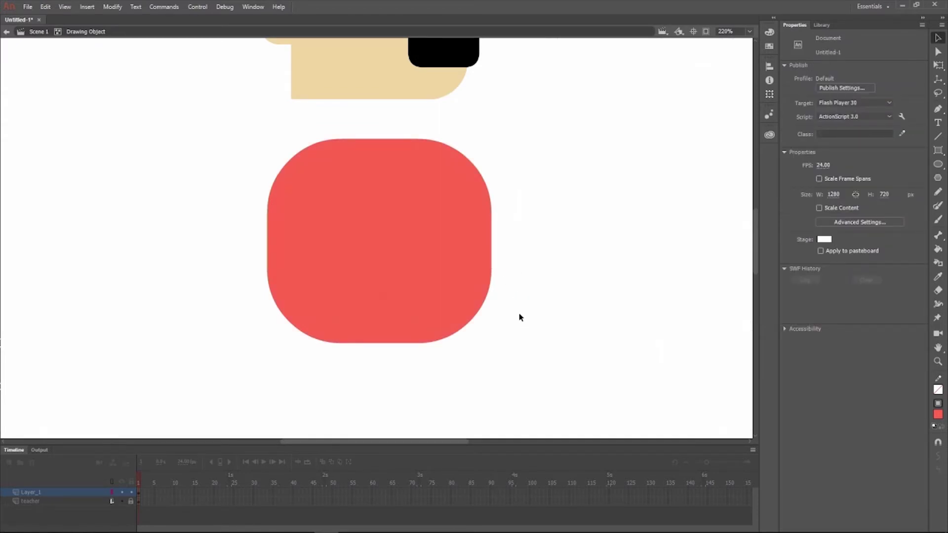
Set up the Rectangle tool with reset corner radii, no fill and a black #000000 stroke
left_click(939, 152)
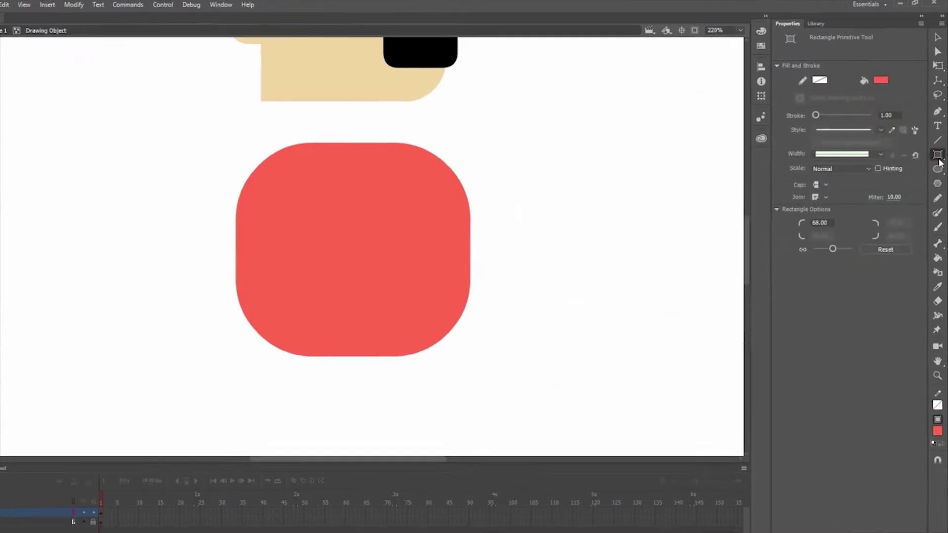
left_click(940, 154)
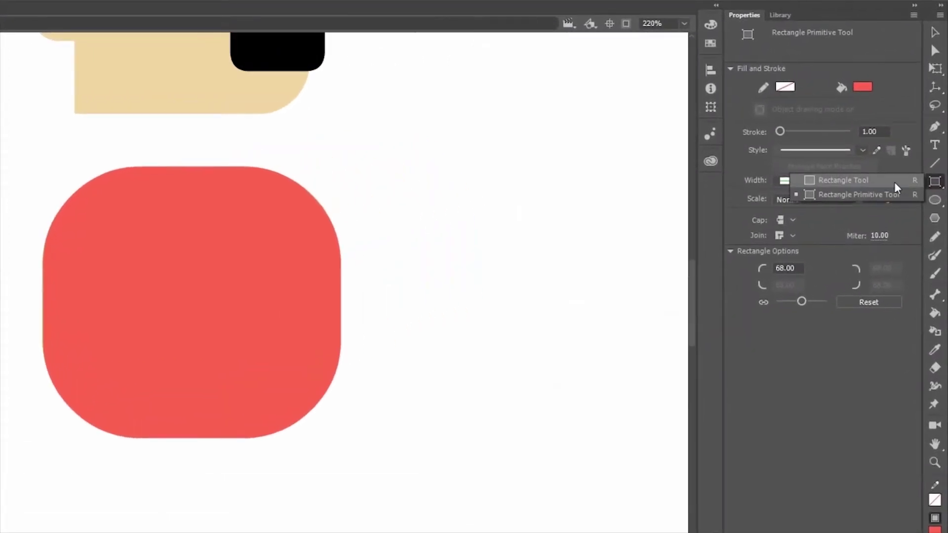
left_click(895, 182)
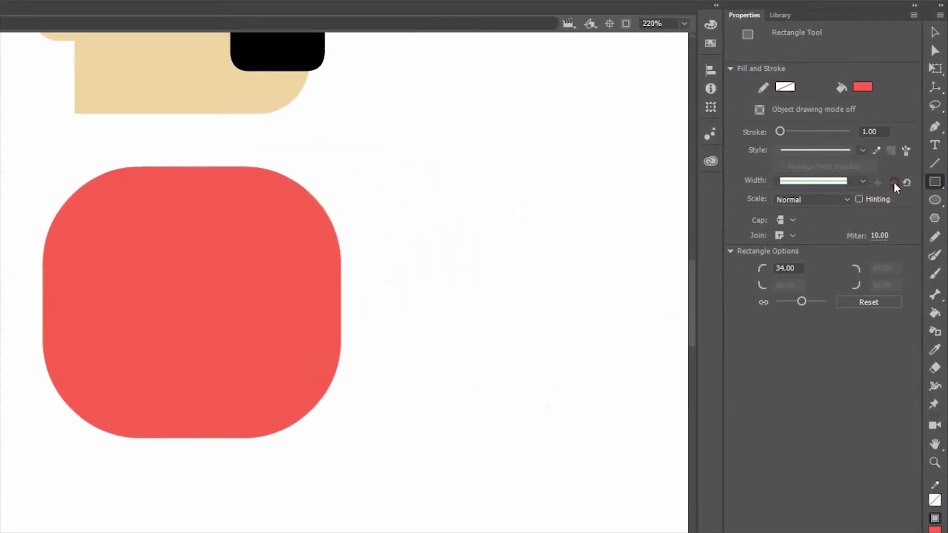
left_click(862, 302)
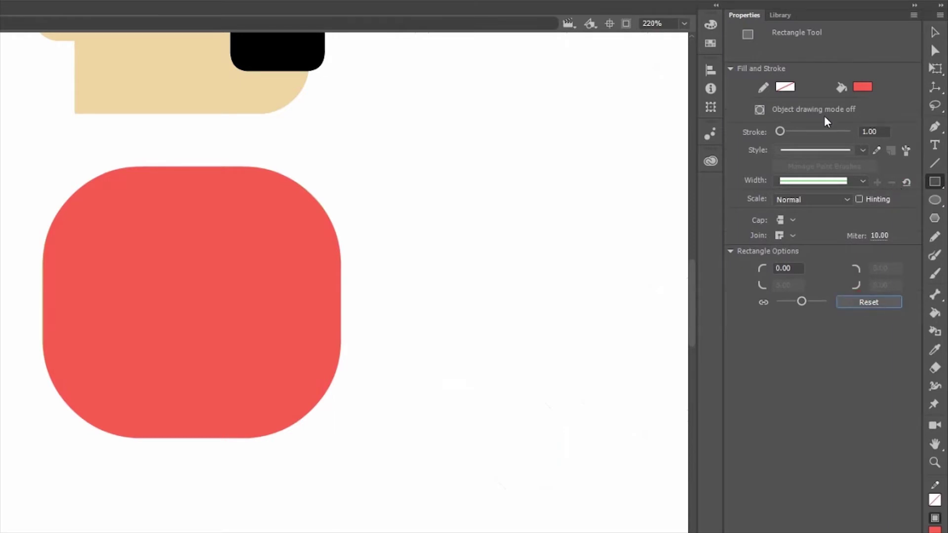
left_click(862, 87)
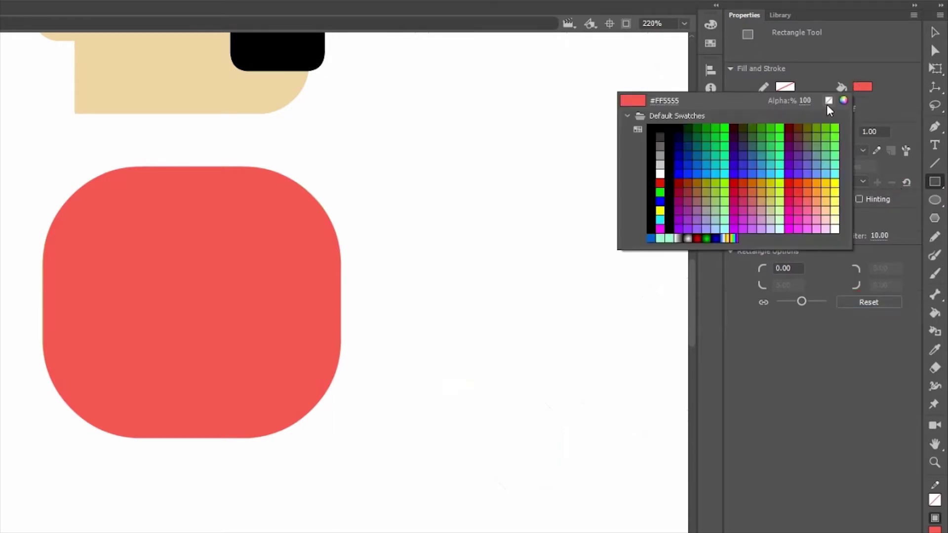
left_click(827, 100)
left_click(784, 88)
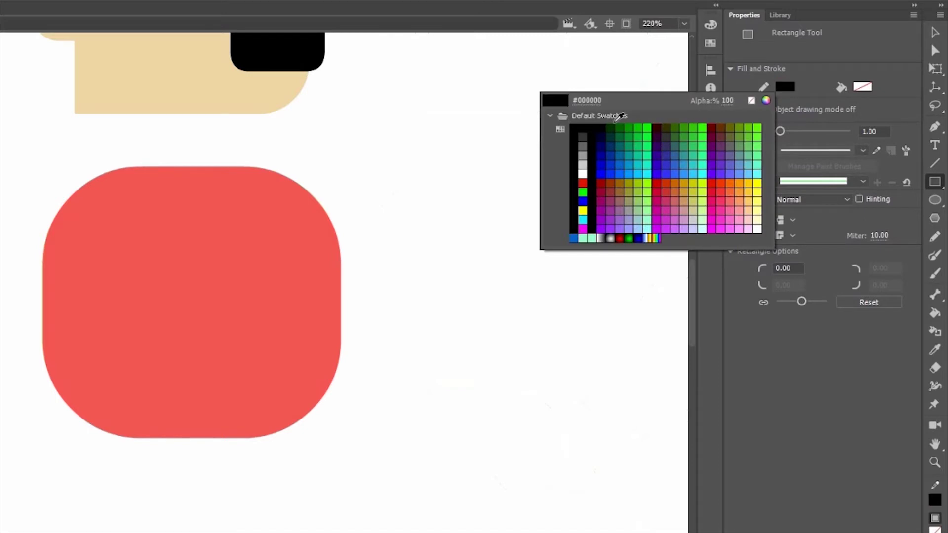
left_click(583, 127)
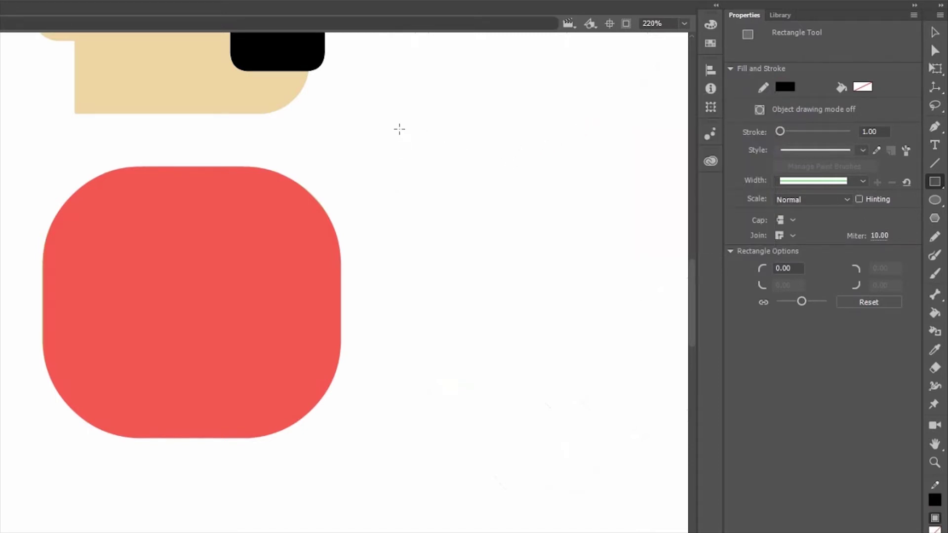
Draw a rounded rectangle outline about 123 by 116 px over the body's upper-right corner, with corner radii of 34
left_click_drag(390, 131, 213, 294)
key("Up")
key("Up")
key("Up")
key("Up")
key("Up")
key("Up")
key("Up")
key("Up")
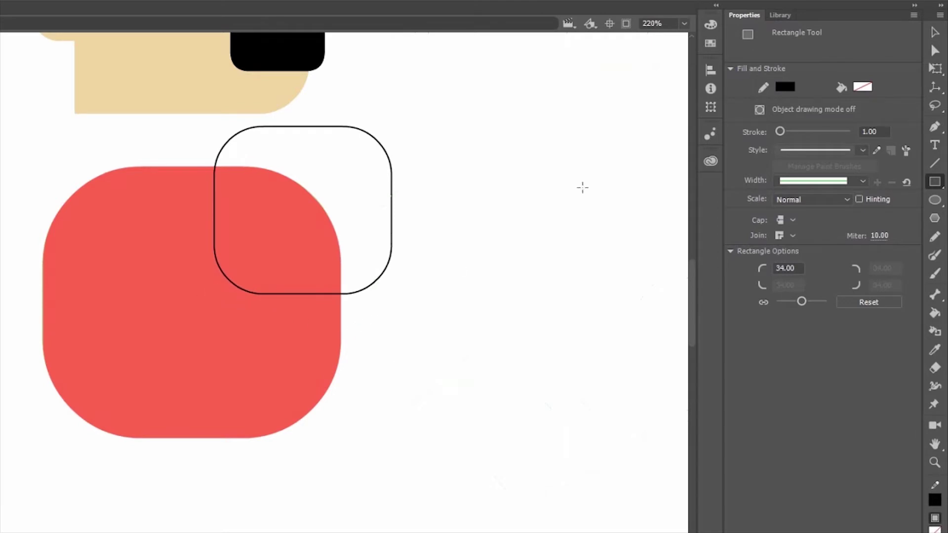
Recolour the body area enclosed by the outline with the light blue sampled from the cap
left_click(931, 35)
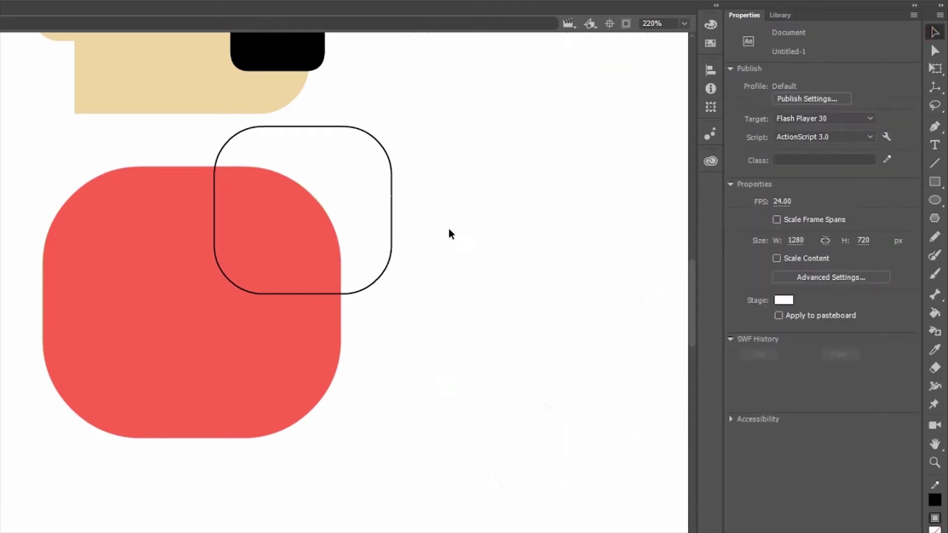
left_click(288, 238)
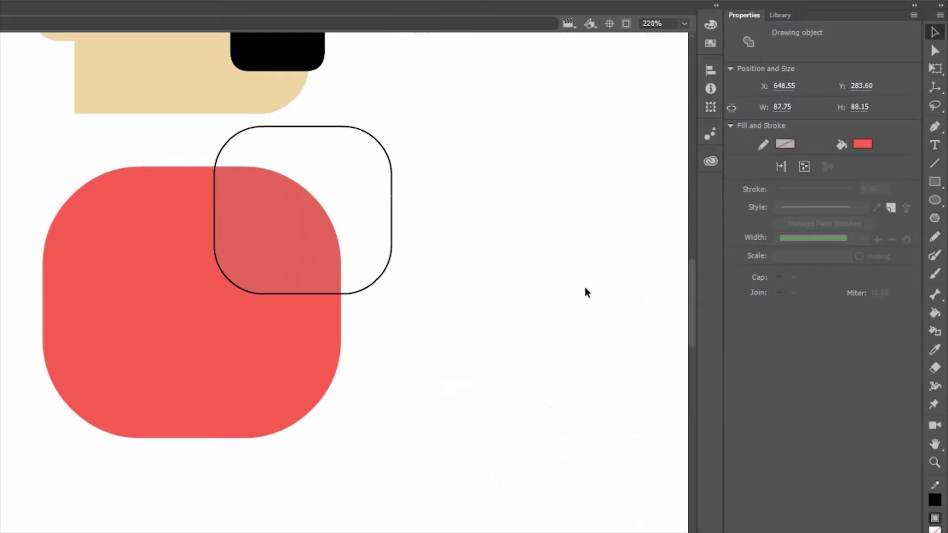
left_click_drag(690, 298, 690, 260)
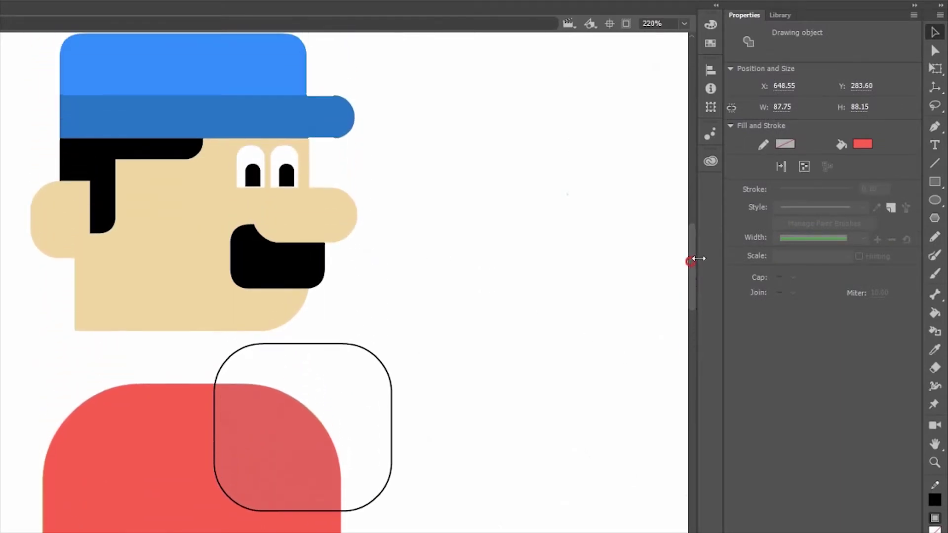
left_click(862, 144)
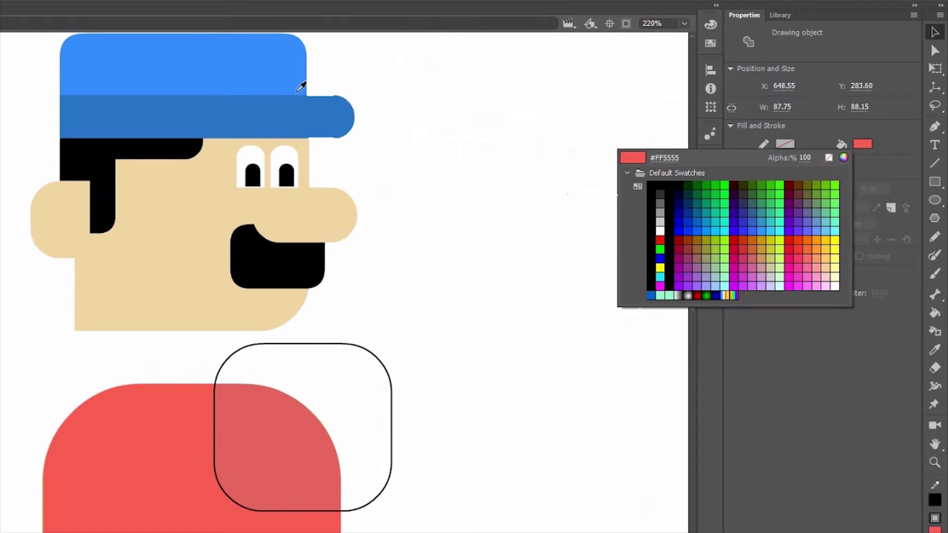
left_click(266, 69)
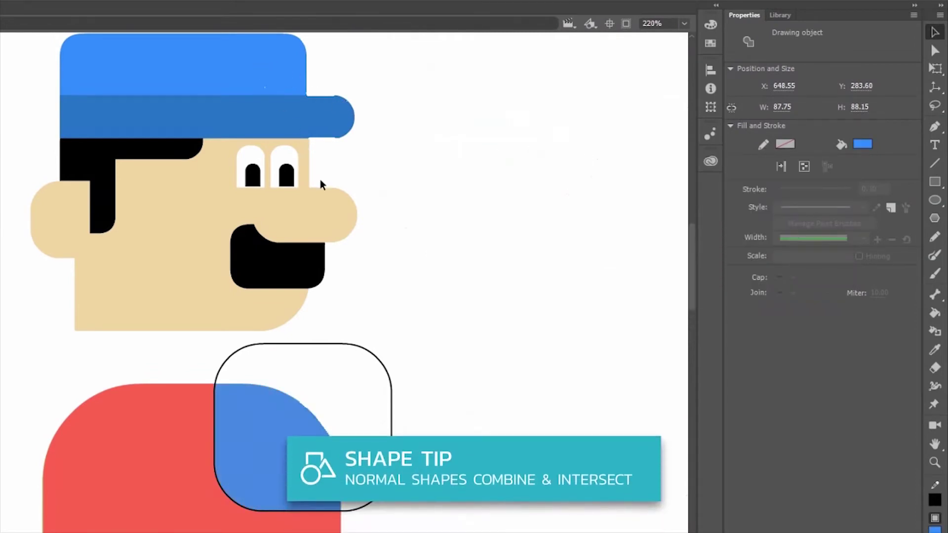
left_click_drag(690, 248, 692, 269)
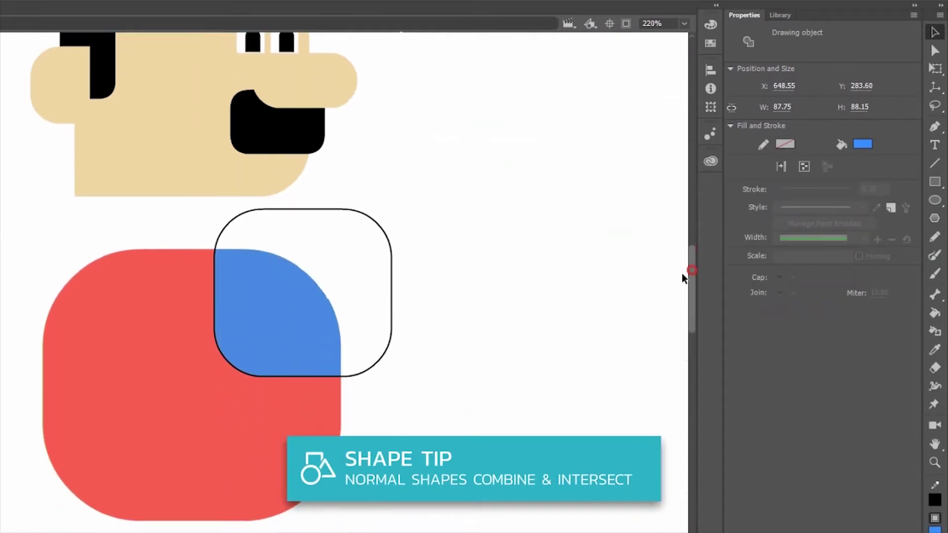
left_click(490, 239)
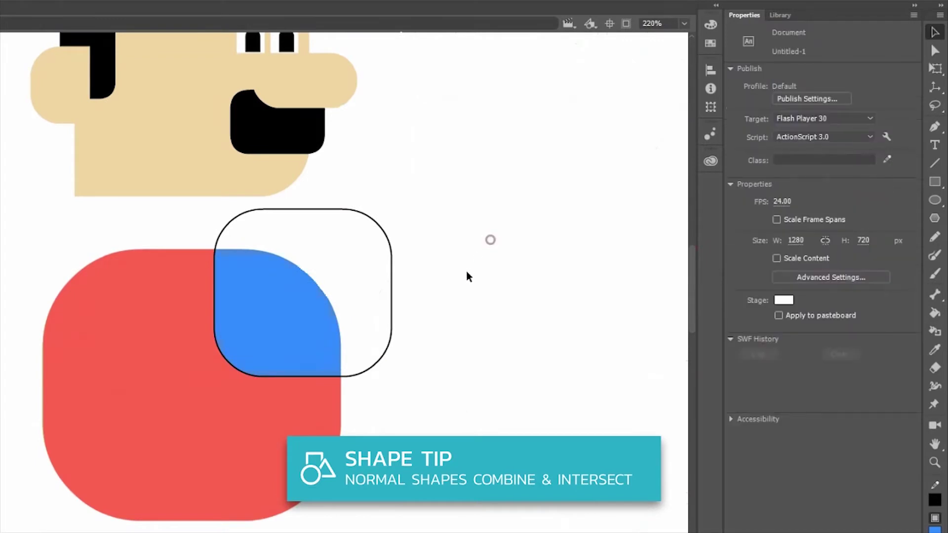
Delete the black outline around the blue area and return to Scene 1
left_click(322, 209)
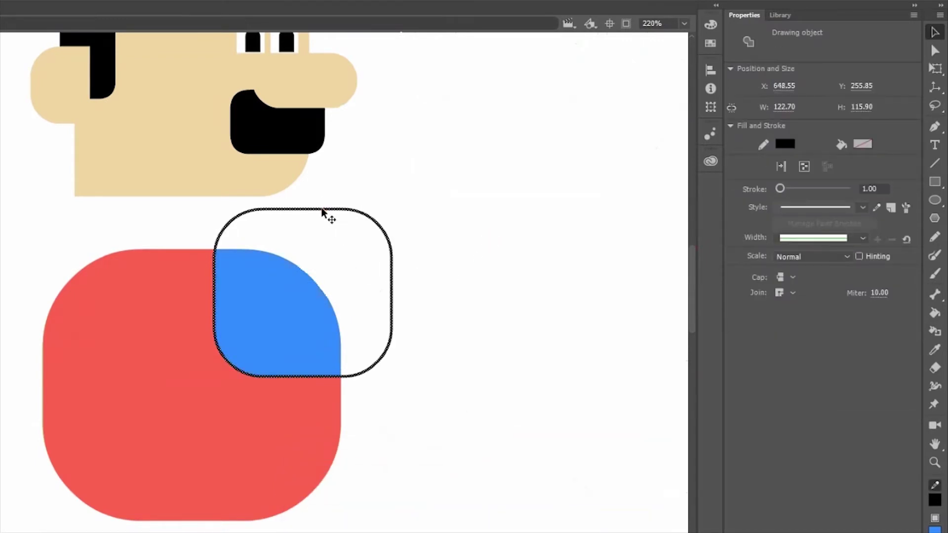
key("Delete")
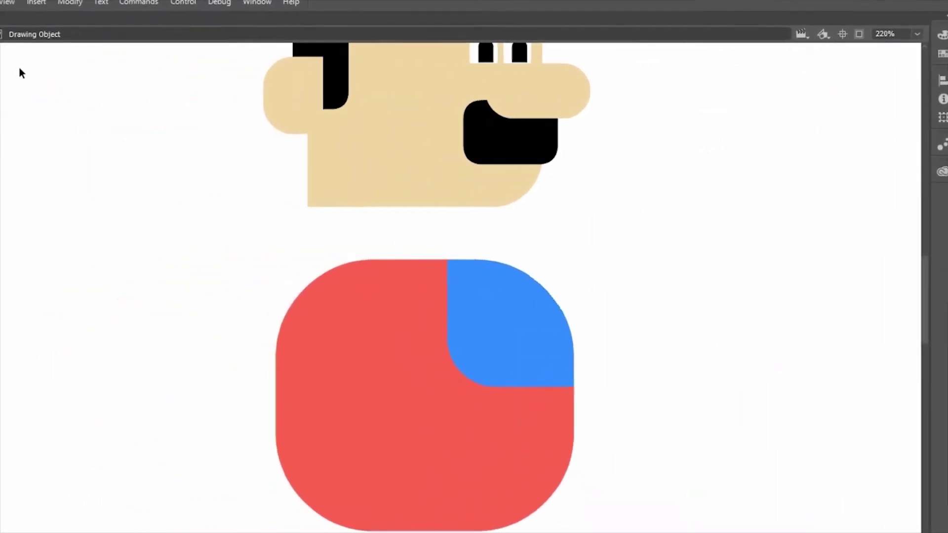
left_click(5, 40)
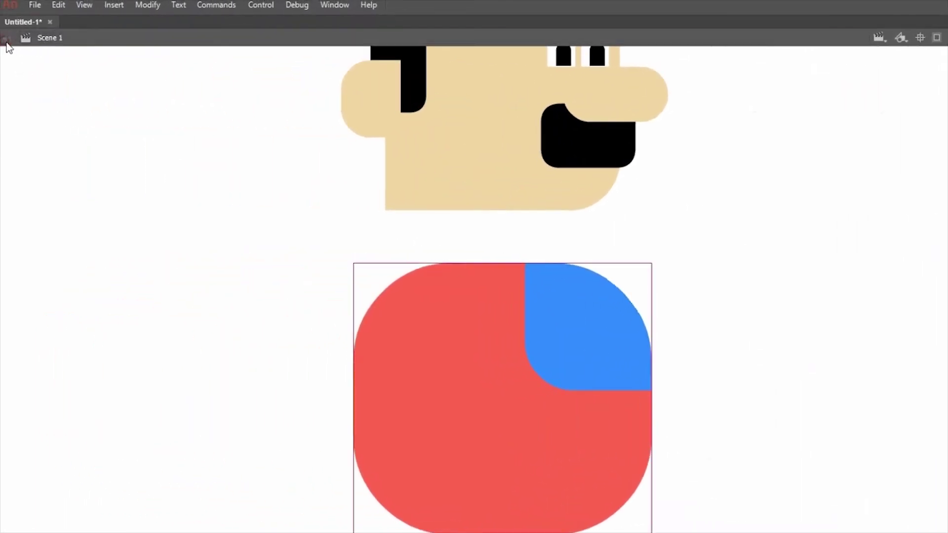
left_click(687, 259)
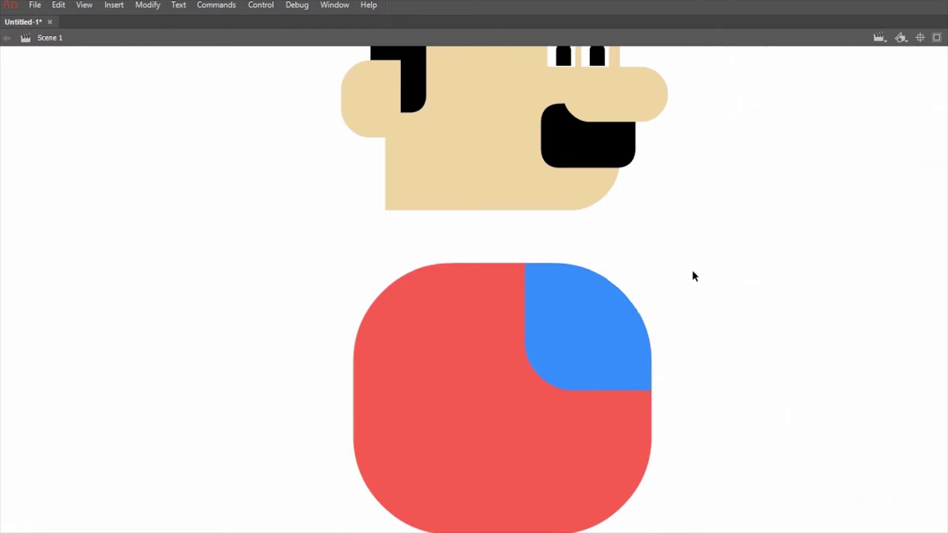
Draw a 26 px #FFCC33 circle without stroke in object drawing mode below the blue area, and place a copy across the body's right edge
left_click_drag(767, 409, 770, 348)
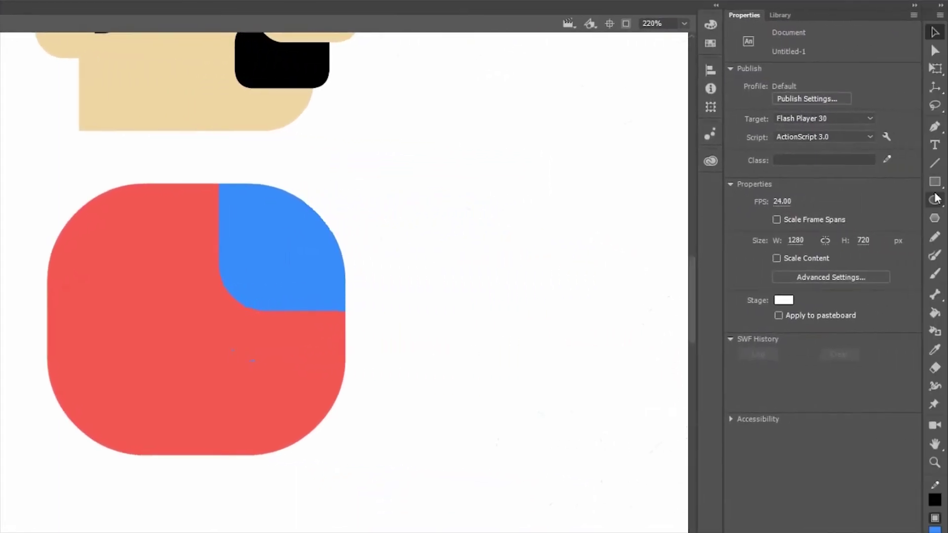
left_click(935, 200)
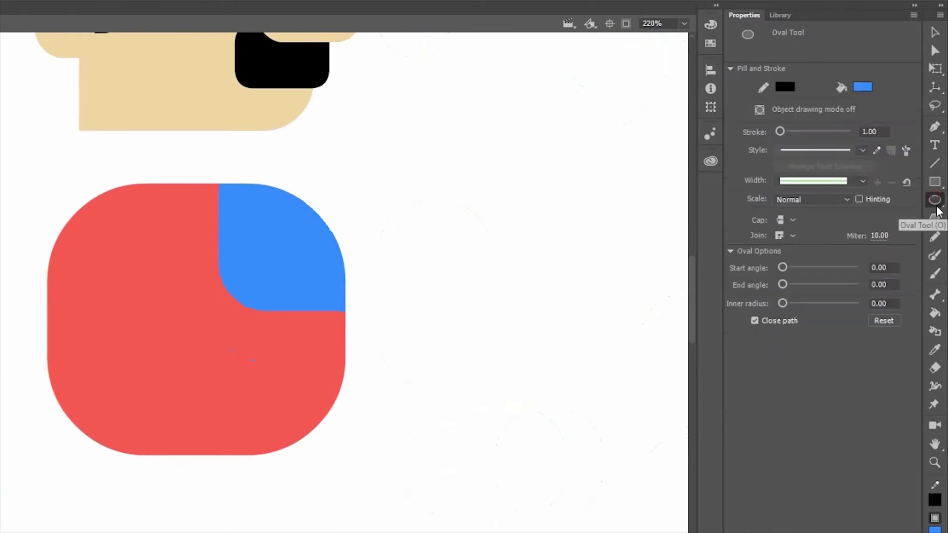
left_click(789, 87)
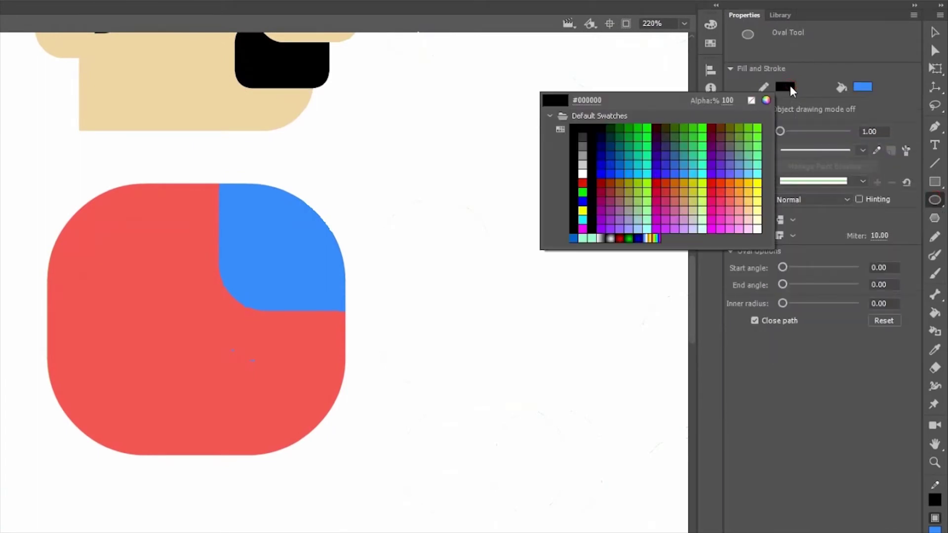
left_click(751, 100)
left_click(862, 88)
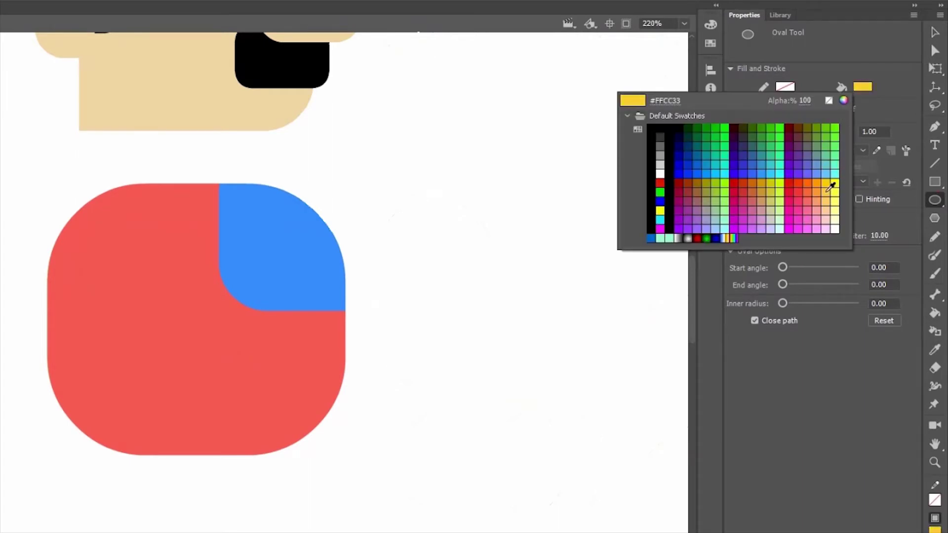
left_click(830, 187)
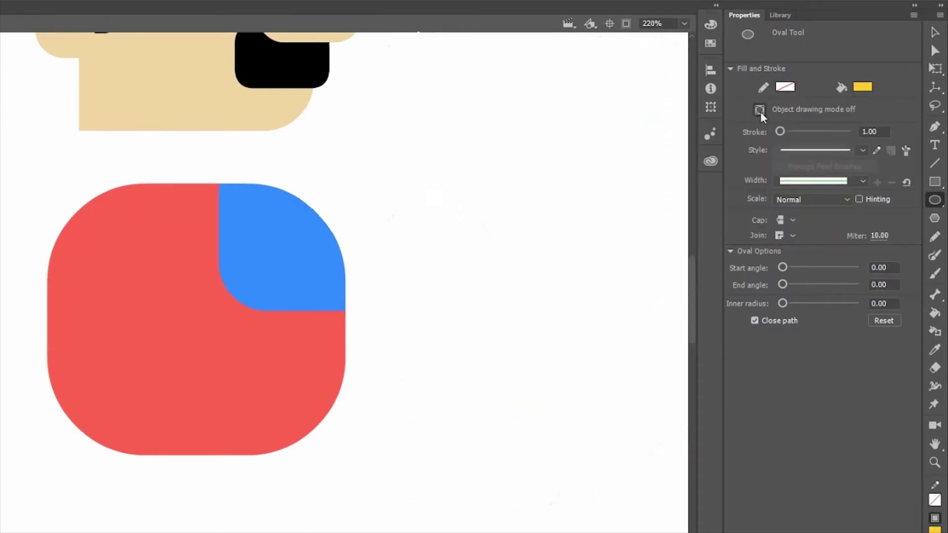
left_click(759, 110)
mouse_move(387, 314)
left_mouse_down()
mouse_move(415, 341)
mouse_move(431, 332)
mouse_move(432, 344)
mouse_move(421, 340)
mouse_move(425, 350)
mouse_move(407, 354)
mouse_move(286, 343)
mouse_move(349, 335)
left_mouse_up()
key("v")
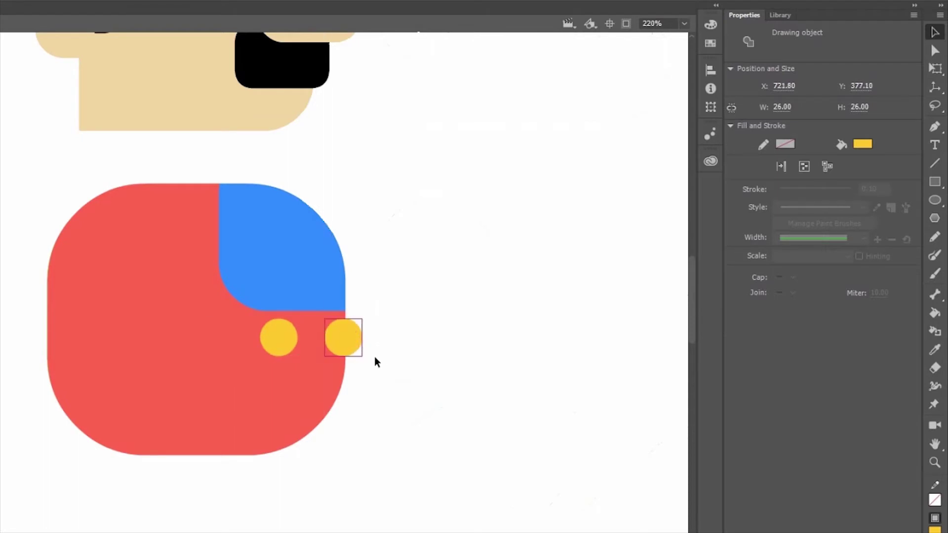
Select the half of the second yellow button that overhangs the body's right edge and delete it
left_click(376, 358)
left_click_drag(373, 377, 344, 391)
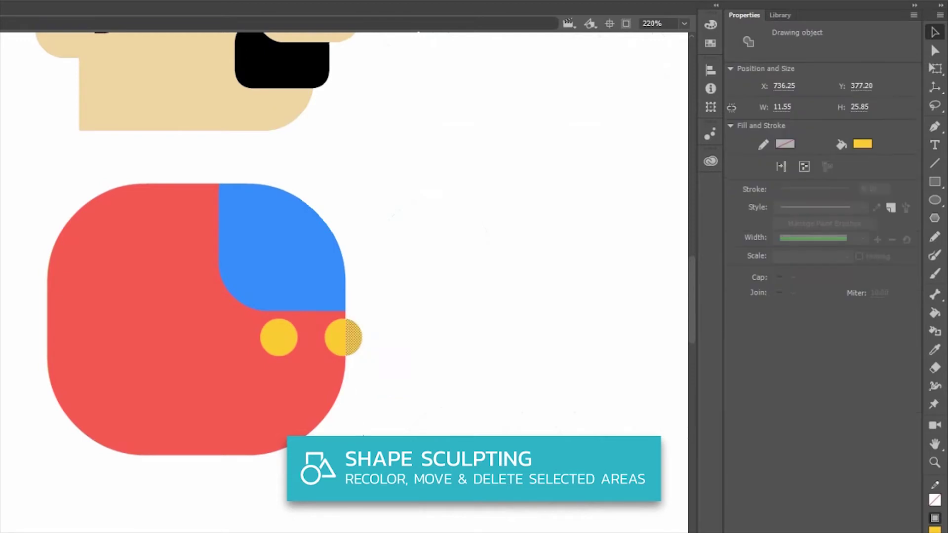
key("Delete")
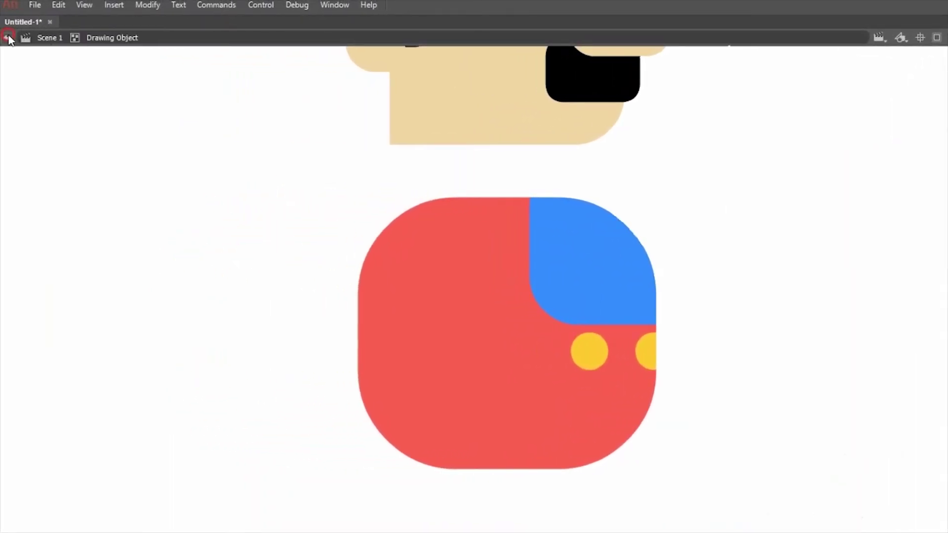
Leave the body's drawing object and return to Scene 1 with the whole character in view
left_click(8, 38)
left_click(680, 328)
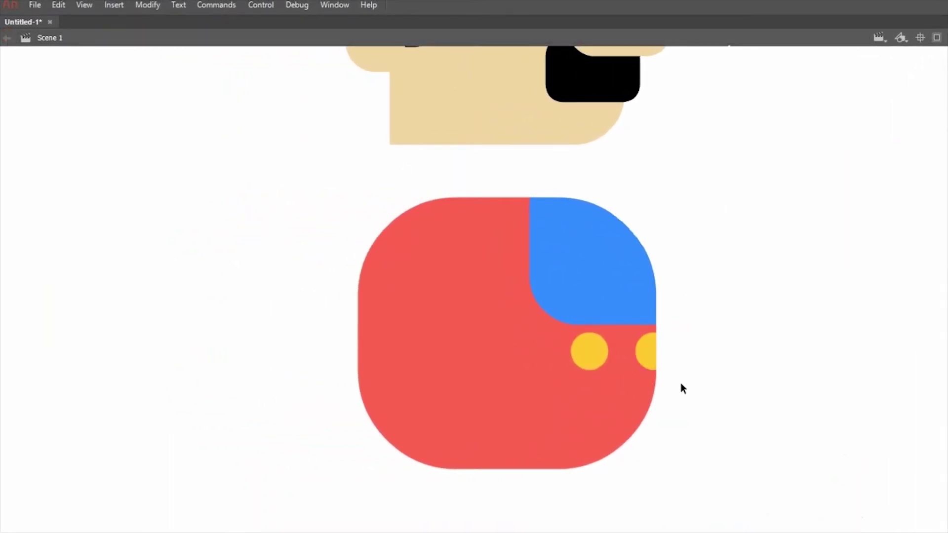
key("ctrl+minus")
left_click_drag(705, 318, 785, 318)
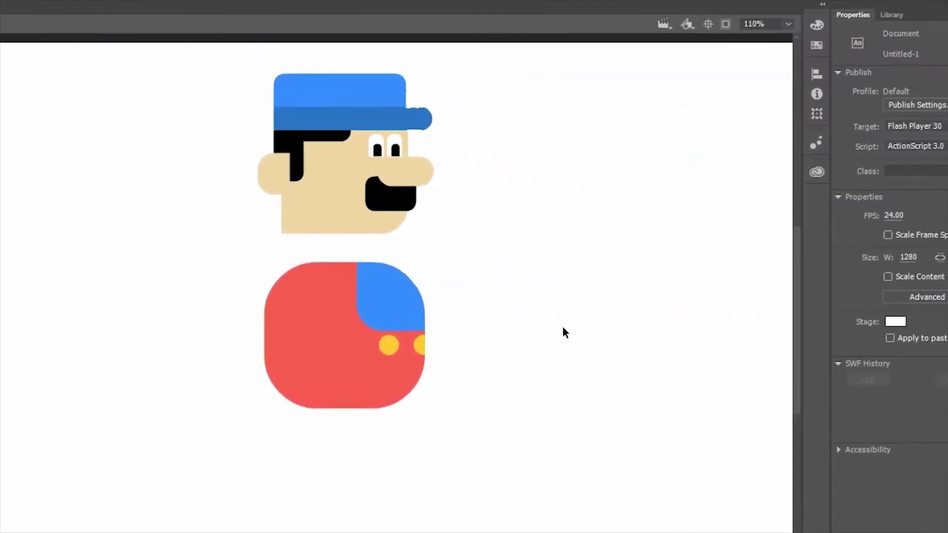
Draw a rectangle primitive about 76 by 132 px beside the body, filled with the cap's light blue, and round its corners to 23.65
left_click(933, 193)
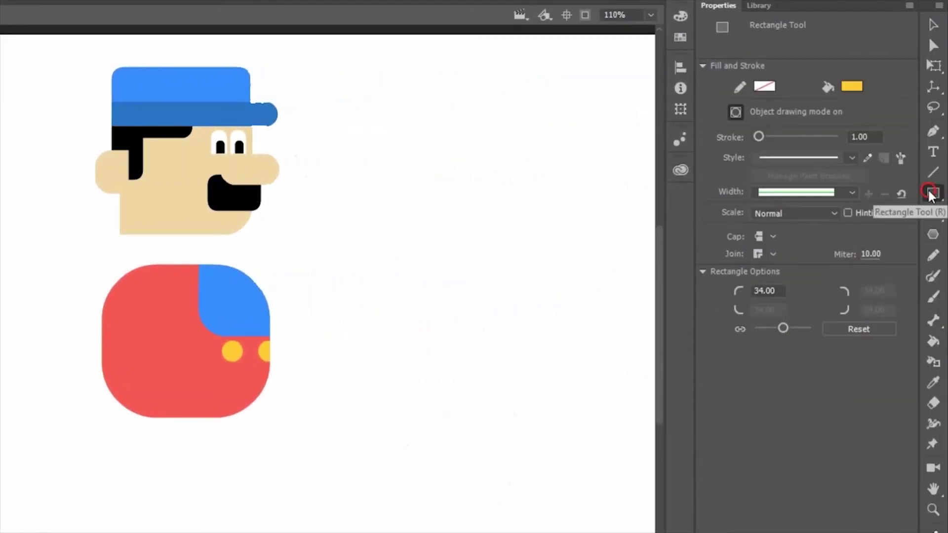
left_click(933, 194)
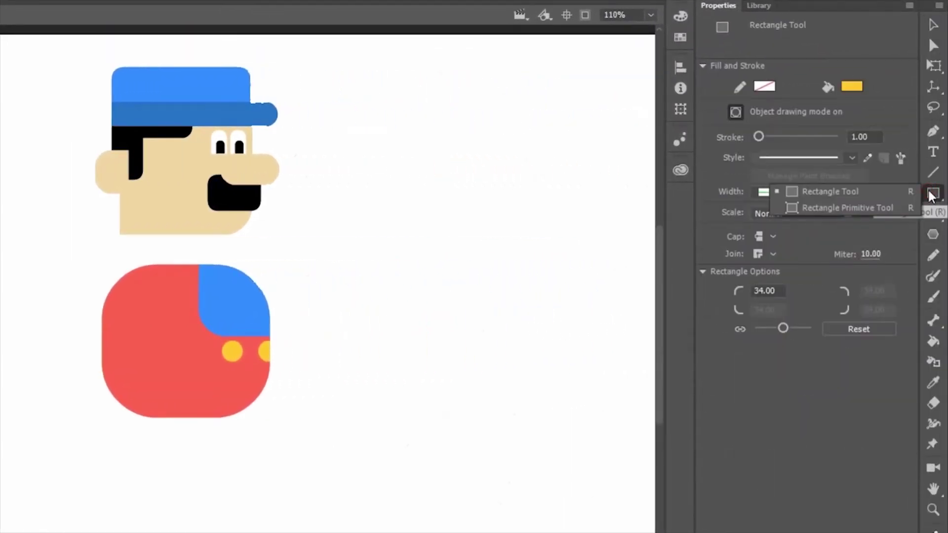
left_click(906, 212)
left_click(858, 89)
left_click(245, 65)
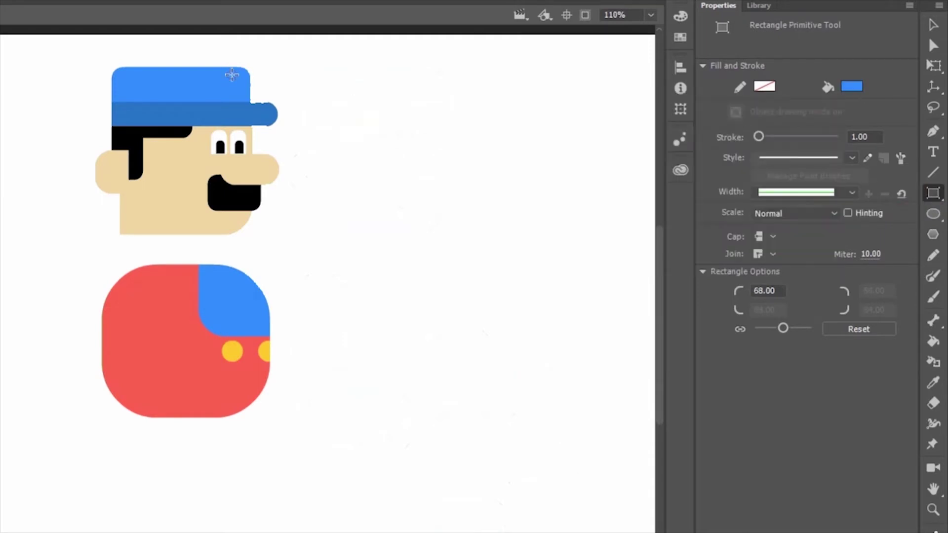
left_click(858, 329)
left_click_drag(289, 274, 381, 356)
left_click(934, 25)
left_click(401, 367)
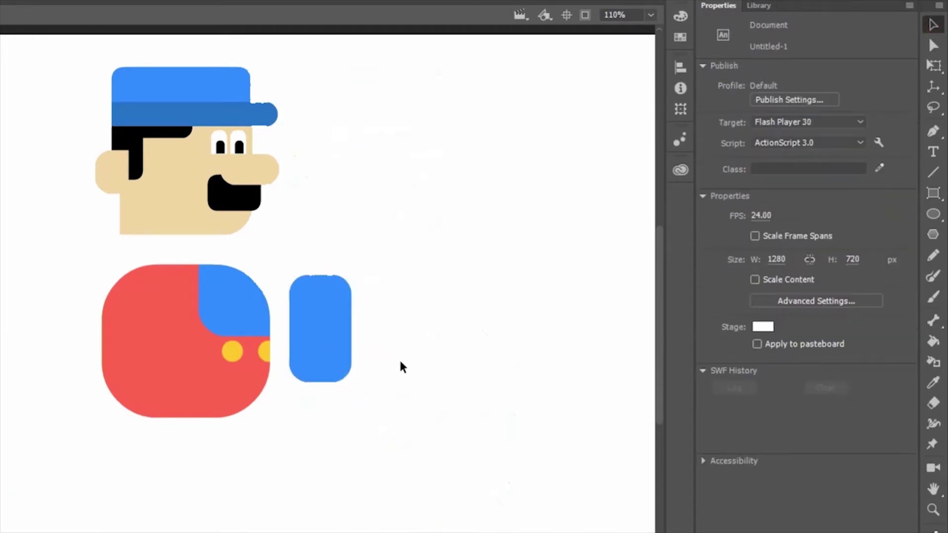
Duplicate the blue rounded rectangle, rotate the copy 90 degrees and align it with the original's lower end to form an L-shaped arm
left_click(315, 318)
left_click_drag(321, 313, 396, 314)
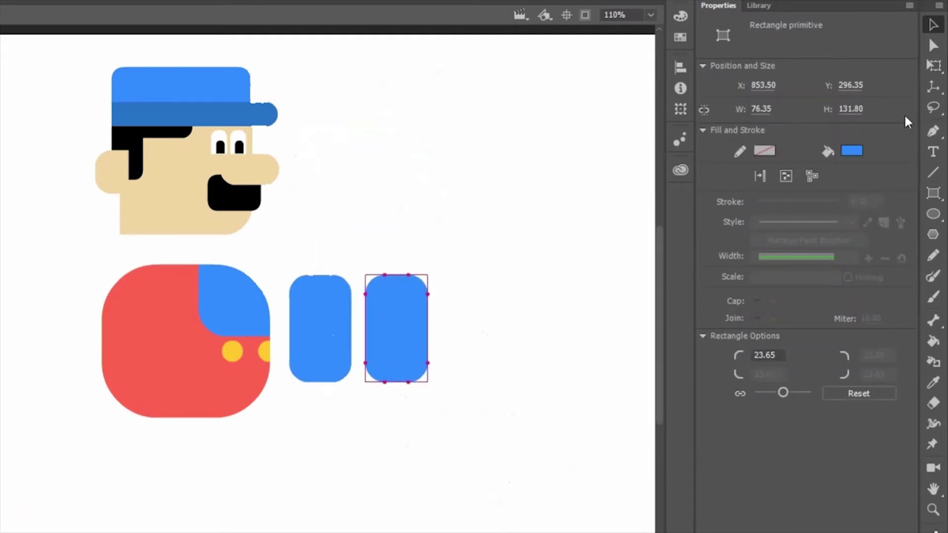
left_click(933, 66)
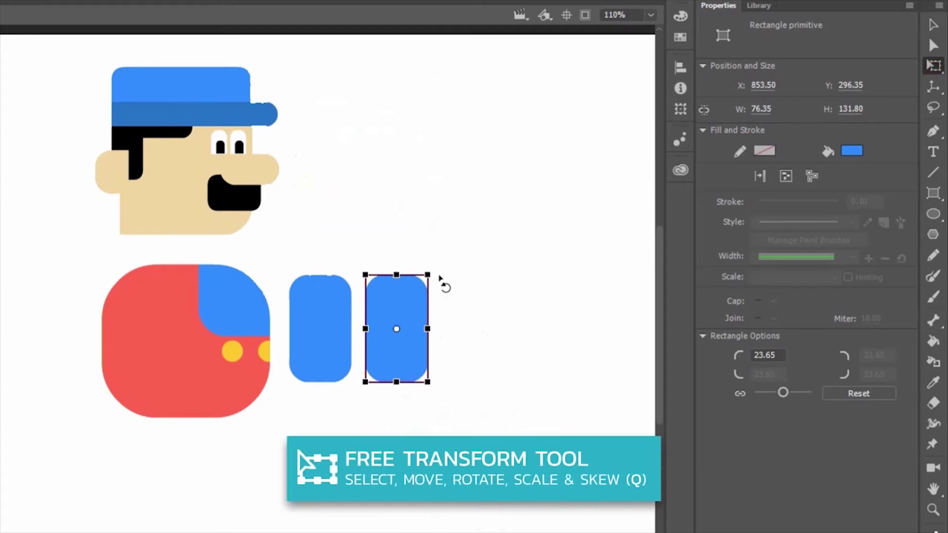
left_click_drag(440, 280, 352, 260)
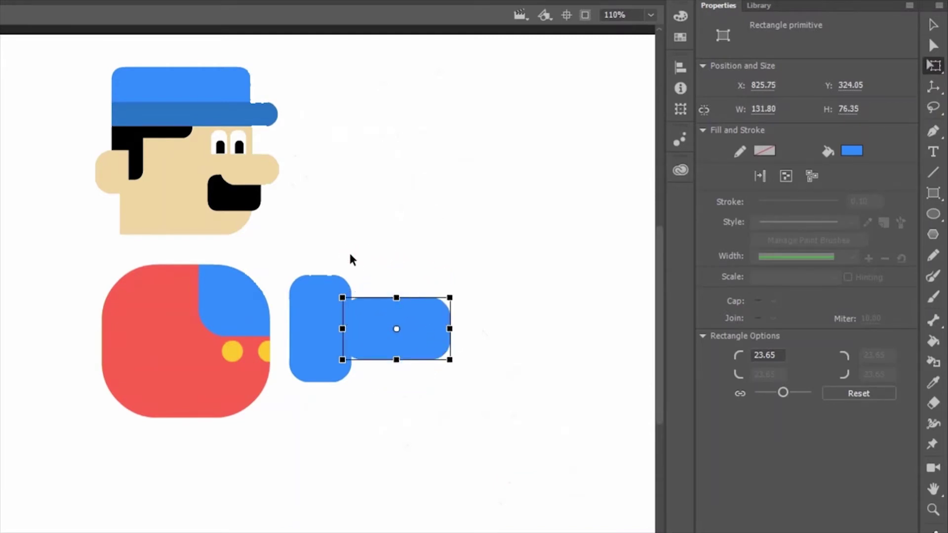
left_click_drag(419, 326, 385, 350)
left_click(443, 301)
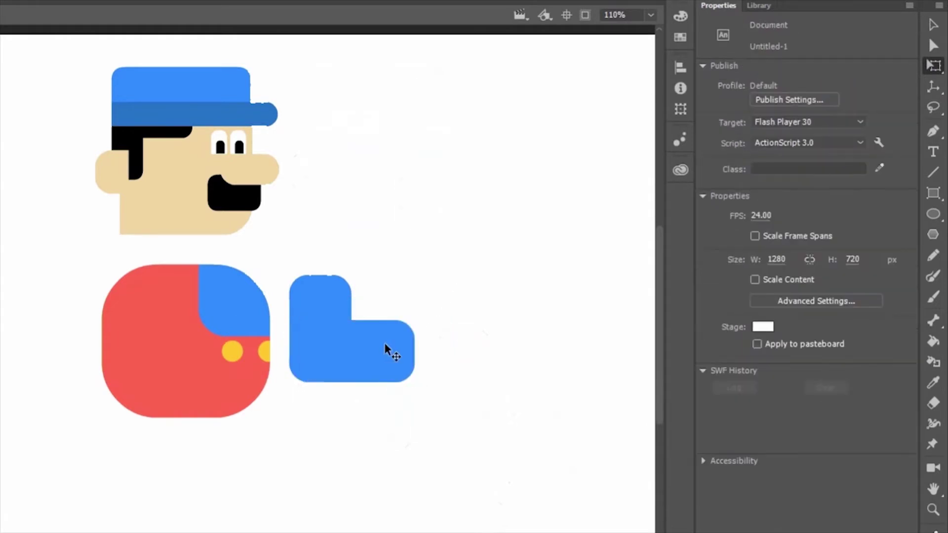
Draw a rounded rectangle primitive in the face's skin colour #EFD7A5 as the hand and place it over the forearm's end
left_click(934, 192)
left_click(851, 86)
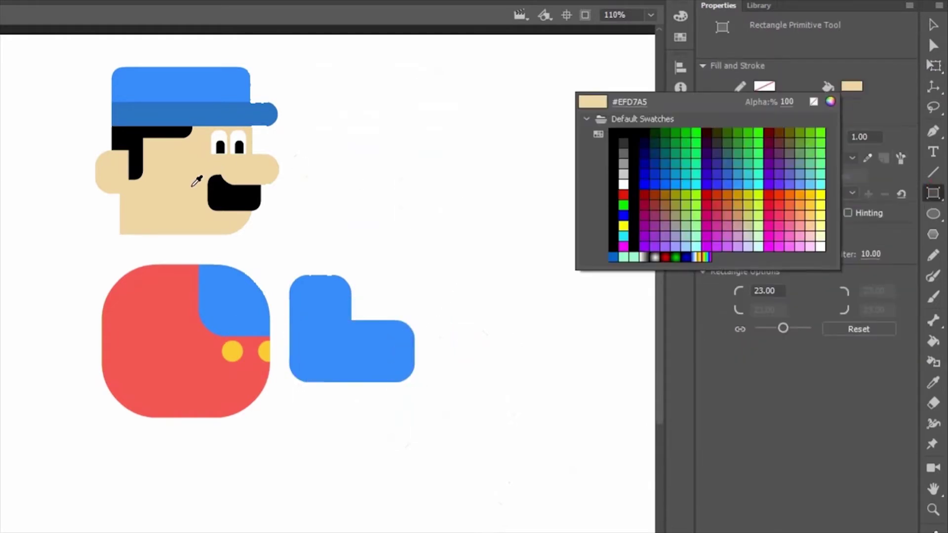
left_click(192, 186)
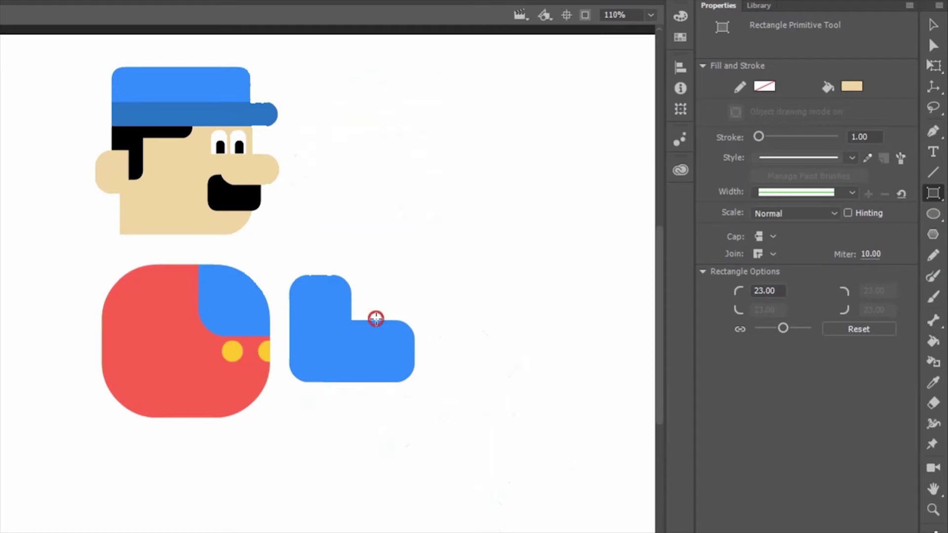
left_click_drag(375, 318, 426, 380)
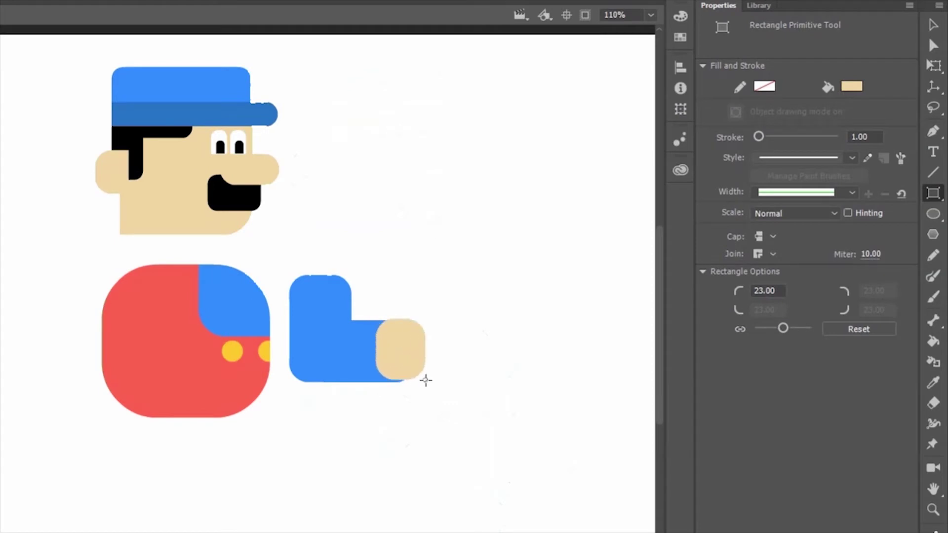
left_click(931, 25)
left_click_drag(402, 346, 394, 348)
left_click(413, 423)
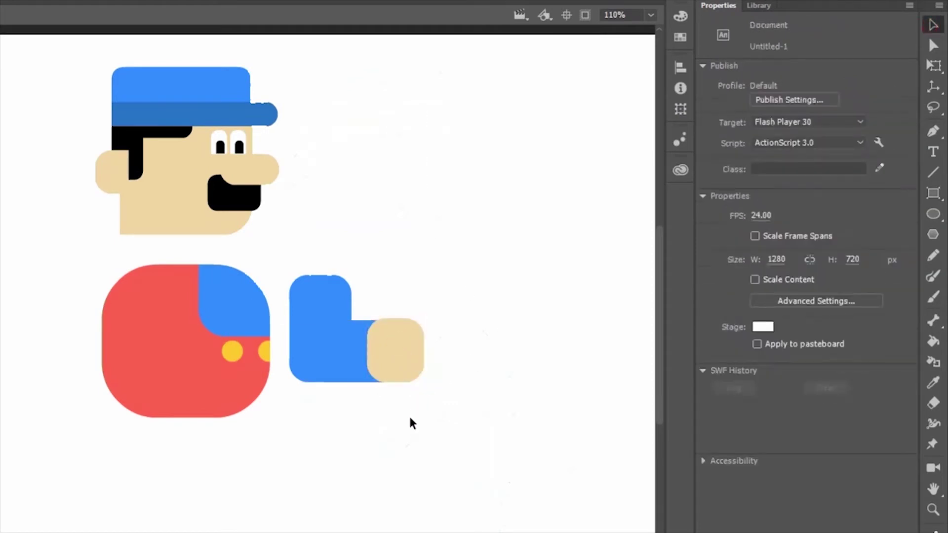
Increase the upper arm's corner radius to about 31 and shift the hand slightly inward along the forearm
left_click(324, 283)
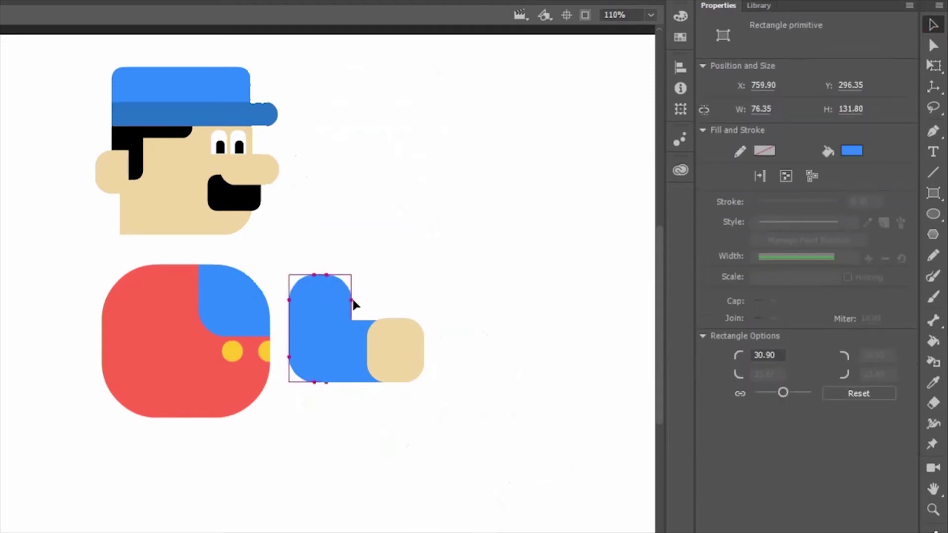
left_click(398, 442)
left_click_drag(394, 374, 377, 362)
left_click(455, 309)
Group the arm and hand shapes, and place a copy of the group above and to the right
left_click_drag(426, 268, 269, 369)
key("ctrl+g")
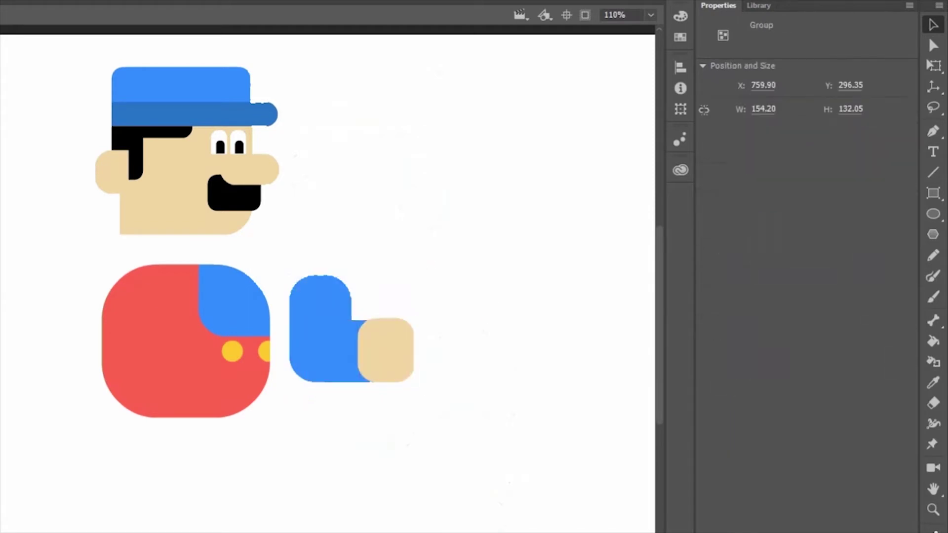
left_click_drag(325, 332, 420, 251)
left_click(327, 492)
Draw a square-cornered rectangle primitive filled with the body's red below the arms as a leg segment
left_click(933, 192)
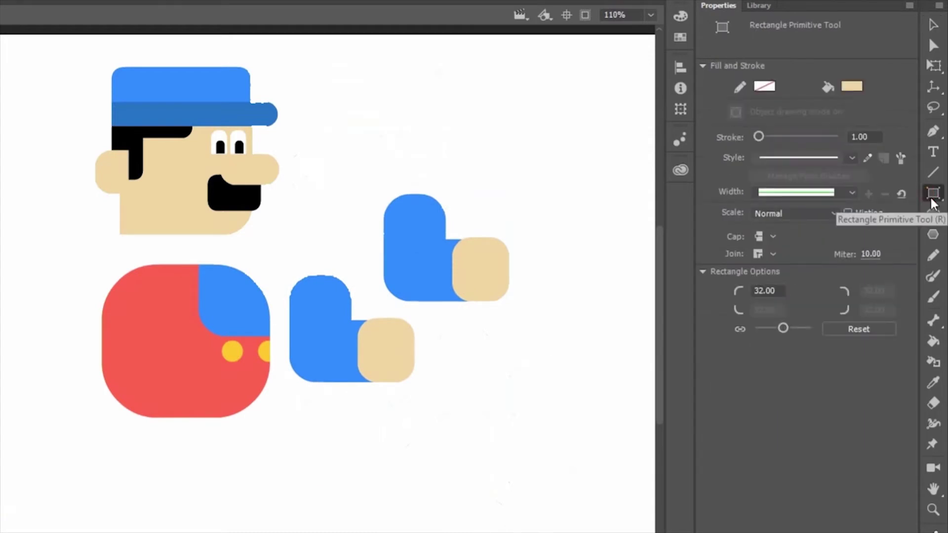
left_click(851, 87)
left_click(185, 321)
left_click(857, 331)
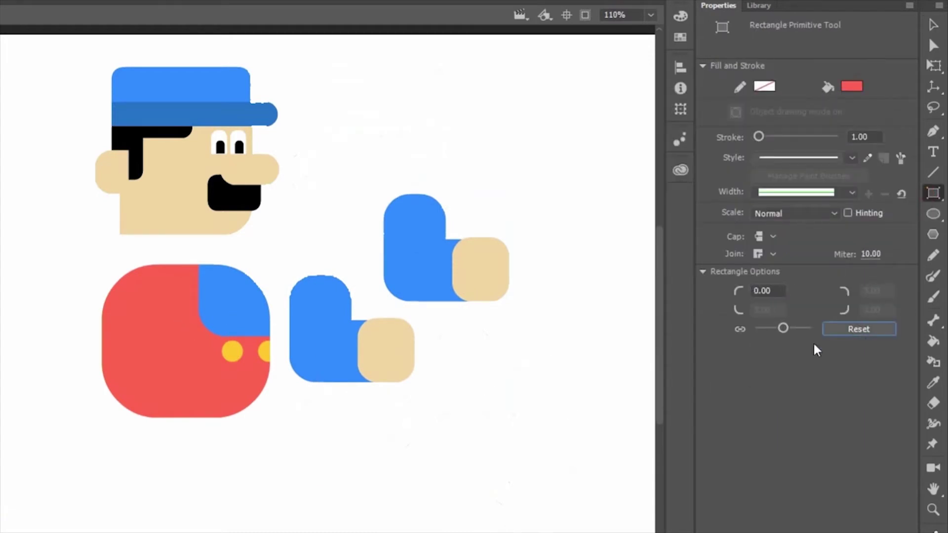
mouse_move(437, 402)
left_mouse_down()
mouse_move(470, 342)
mouse_move(492, 326)
mouse_move(476, 351)
mouse_move(509, 357)
mouse_move(495, 409)
mouse_move(476, 392)
mouse_move(476, 470)
left_mouse_up()
Round only the red segment's upper corners to 22.75 and place a copy of the segment directly below it
key("v")
left_click(740, 394)
left_click(432, 410)
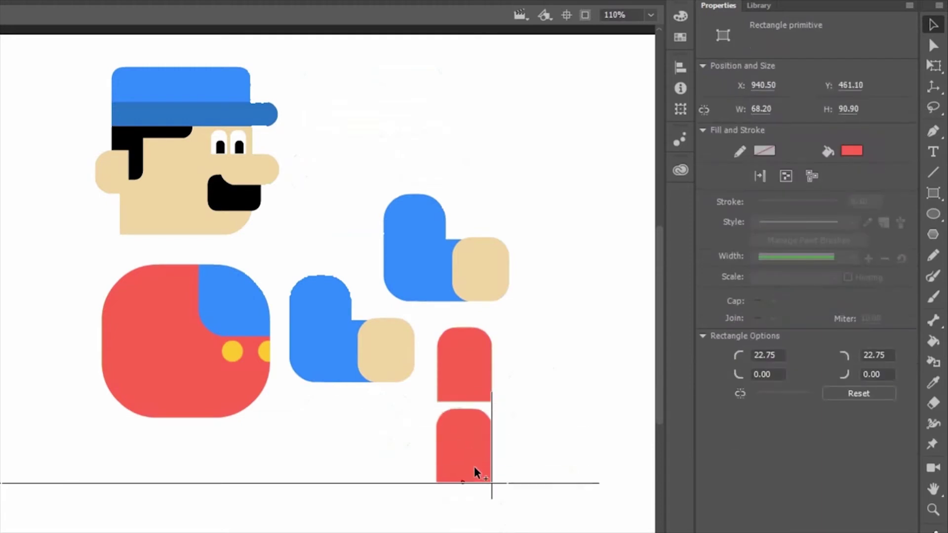
left_click(498, 514)
Draw a #684600 rectangle primitive about 85 by 43 px below the red segments as the shoe
left_click(933, 193)
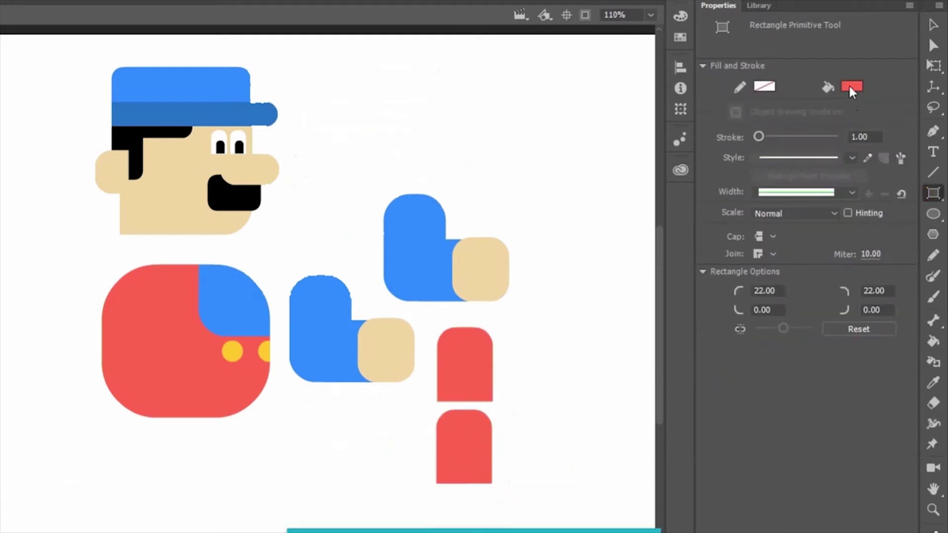
left_click(852, 88)
left_click(630, 101)
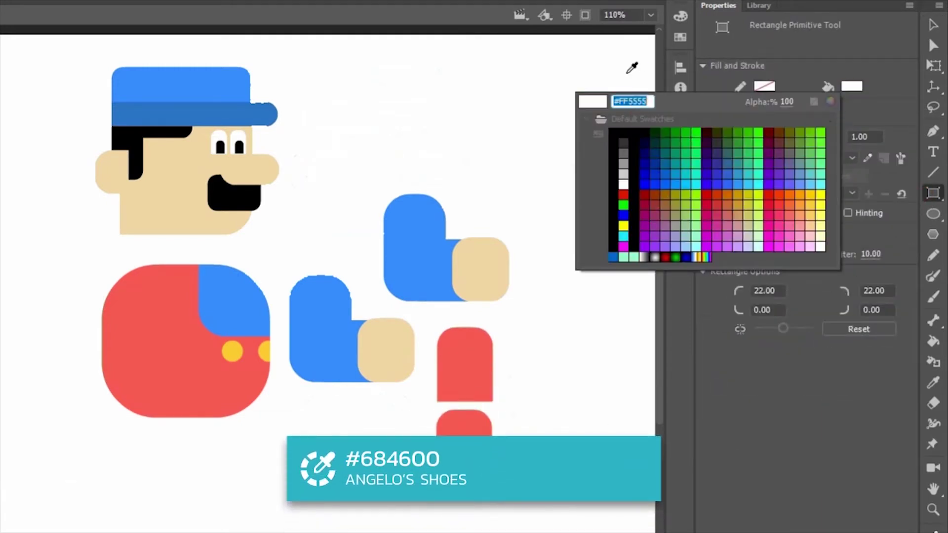
type("684600")
key("Return")
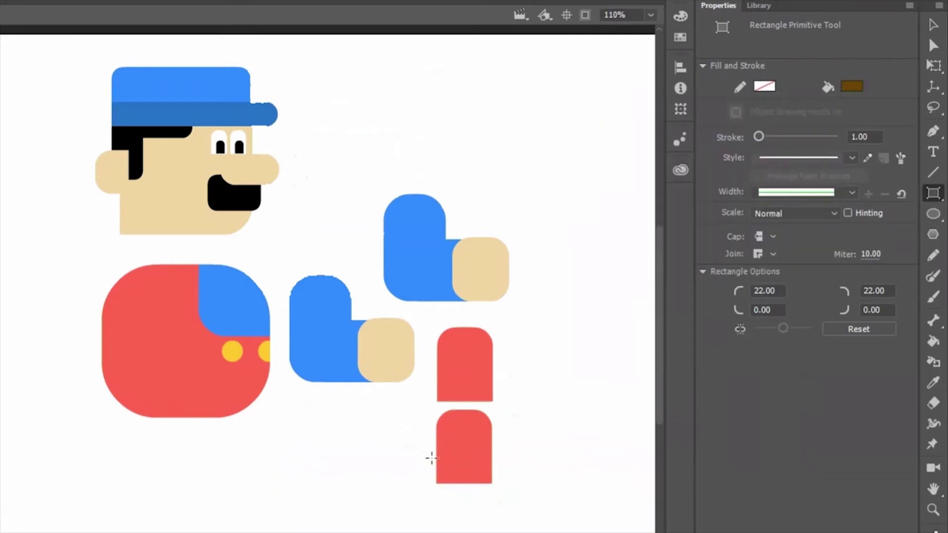
left_click_drag(437, 499, 506, 532)
key("v")
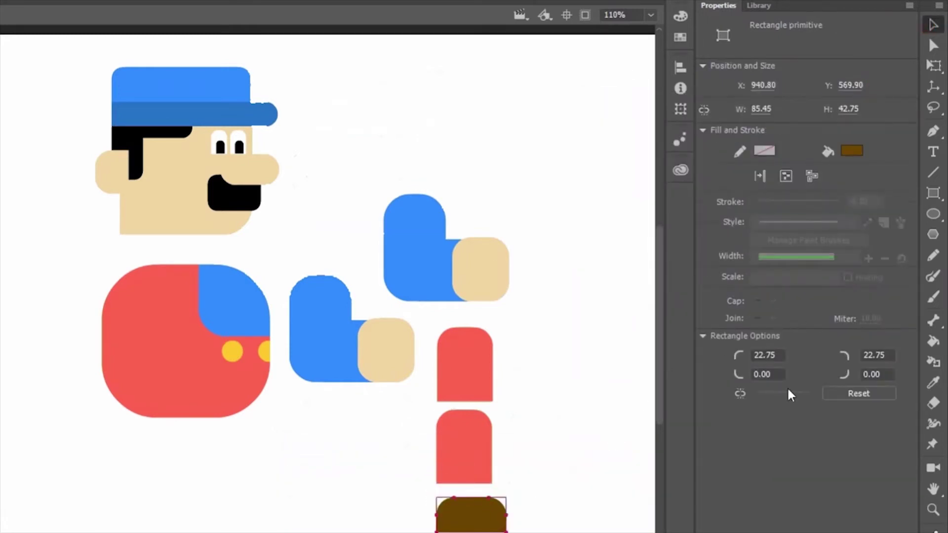
Reset the shoe's corners, unlink their radii and round each individually, with the largest curve at the upper front
left_click(834, 394)
left_click(739, 395)
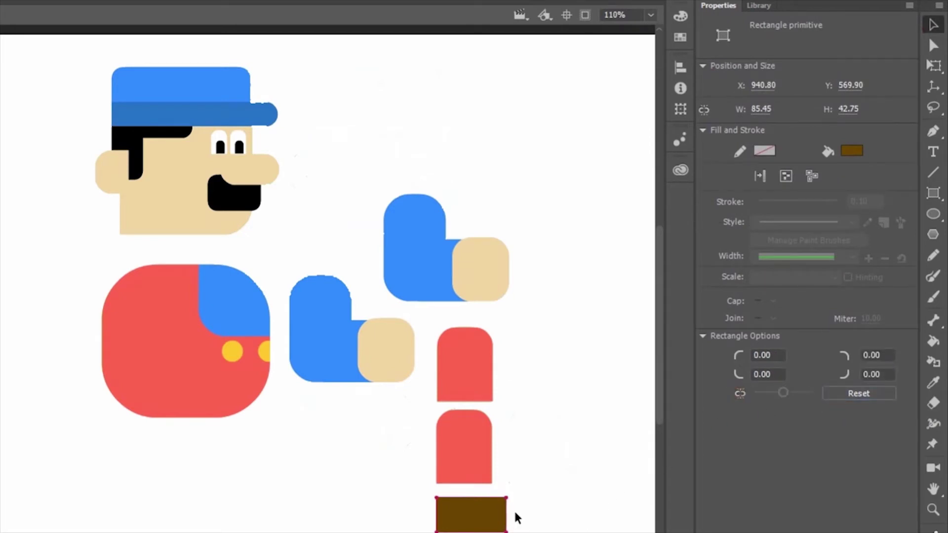
key("ctrl+equal")
left_click_drag(165, 295, 128, 310)
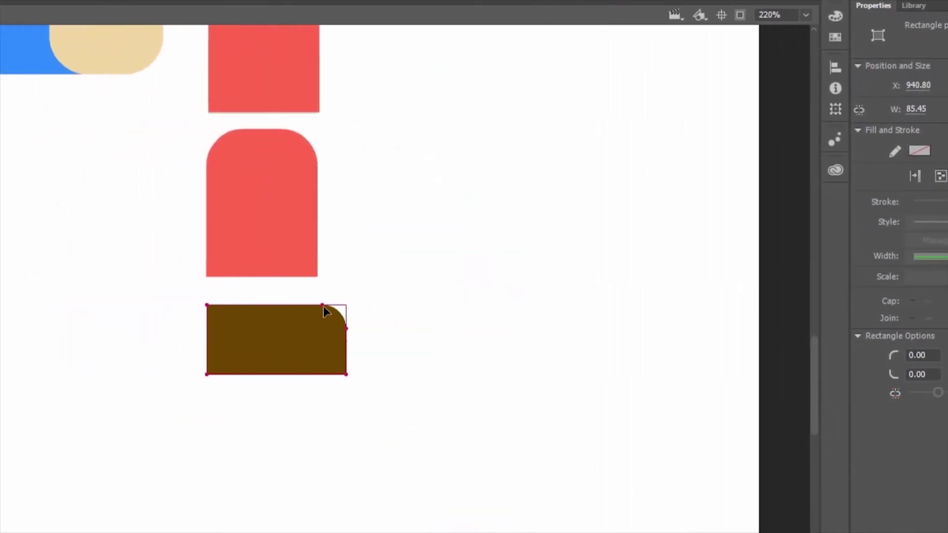
left_click_drag(323, 306, 311, 310)
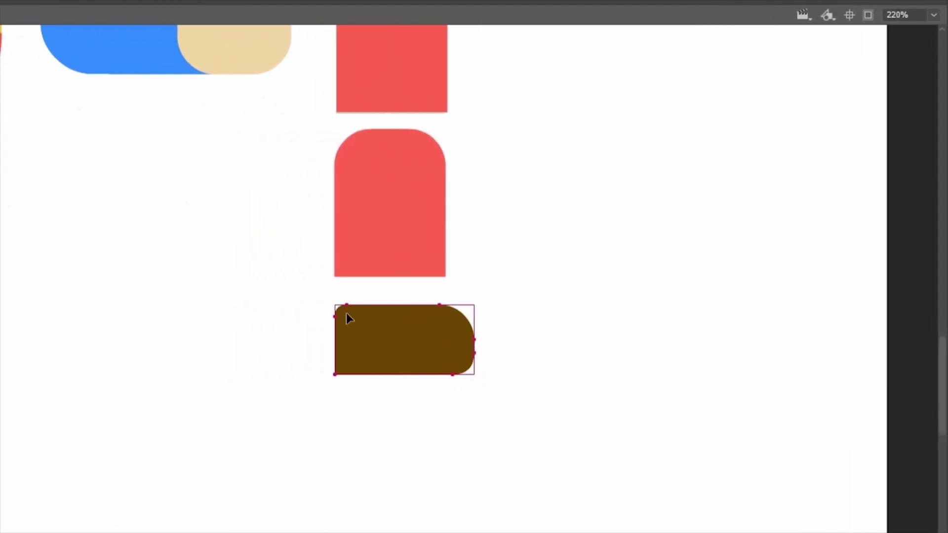
left_click_drag(339, 375, 347, 372)
left_click(388, 432)
Assemble a leg by setting the shoe against the lower red segment and overlapping the two red segments
left_click_drag(392, 351, 393, 286)
scroll(487, 366, "up", 3)
left_click(419, 395, "shift")
left_click_drag(380, 470, 541, 428)
Select all the leg pieces and place a copy of the leg beside the original
left_click_drag(672, 209, 489, 471)
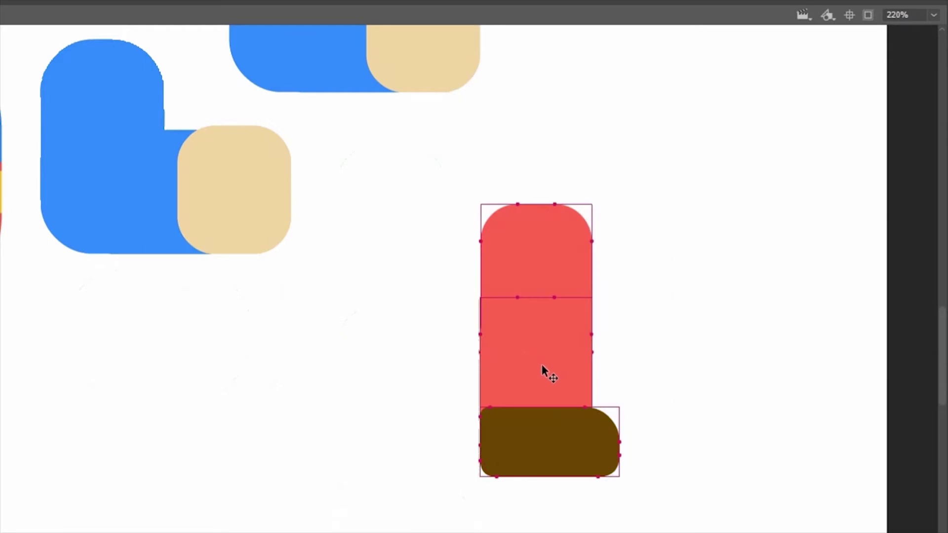
left_click_drag(538, 361, 408, 377)
left_click(512, 529)
Darken both red segments of the right leg by lowering their fill brightness to 85% (#D94848)
left_click(553, 381)
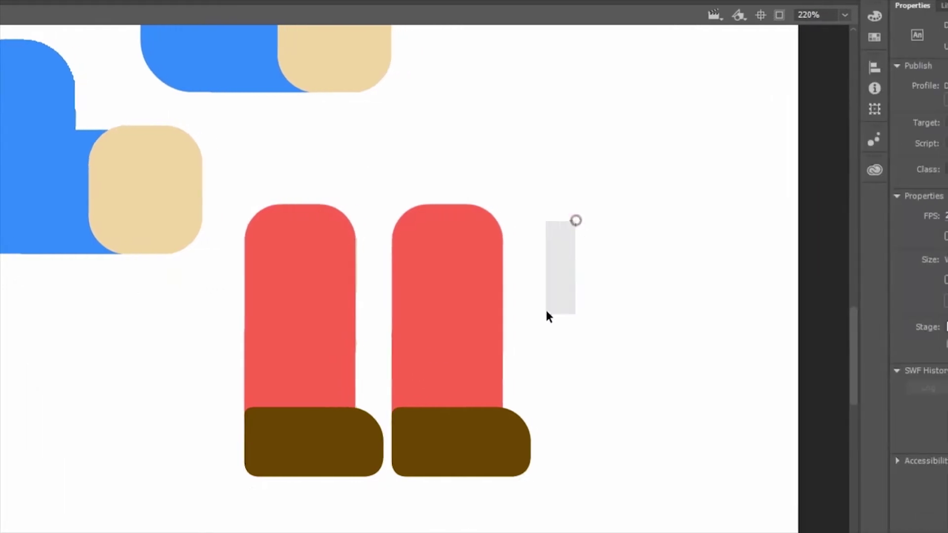
left_click(846, 153)
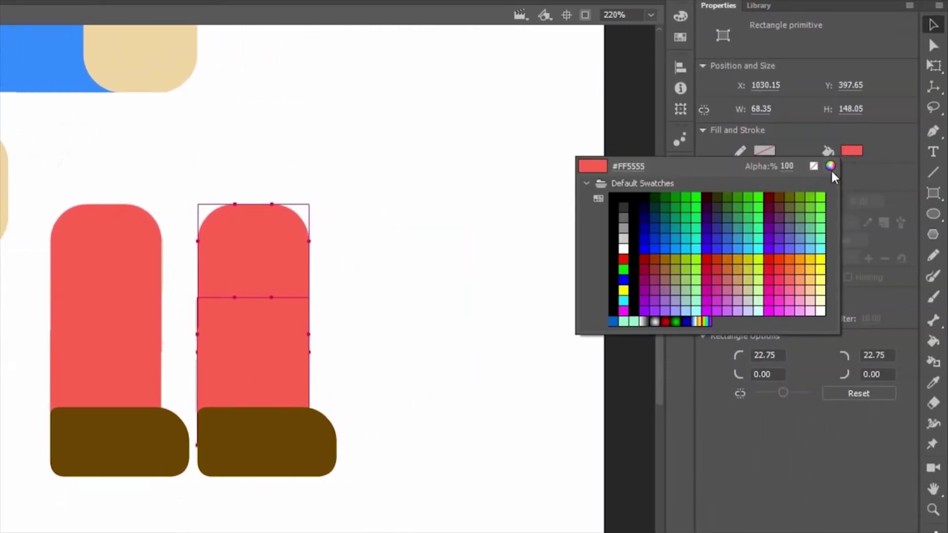
left_click(830, 167)
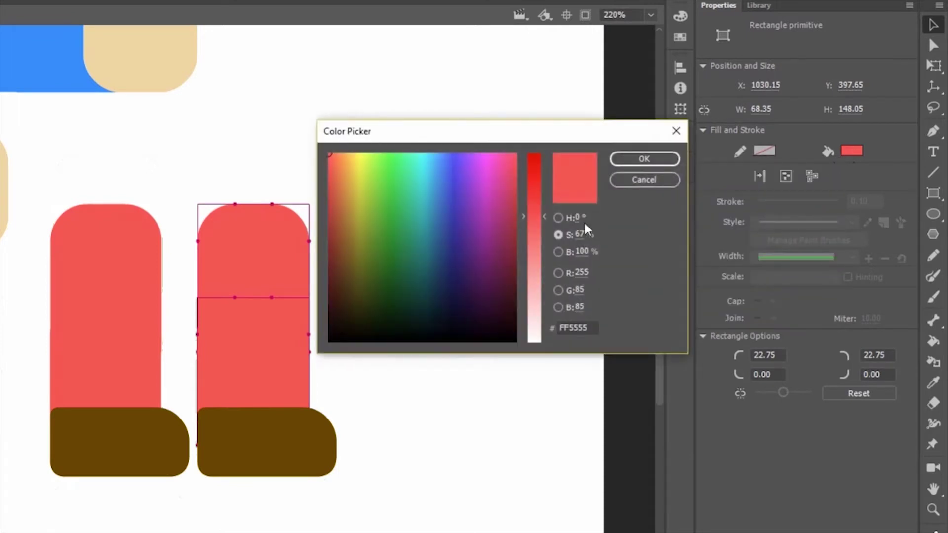
left_click(558, 252)
left_click_drag(537, 165, 531, 180)
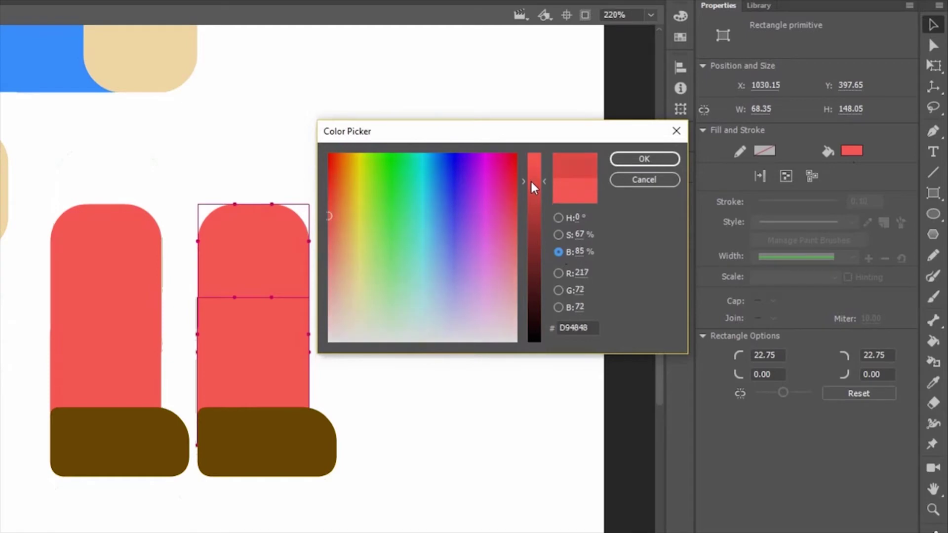
left_click(623, 160)
left_click(483, 263)
Darken the right leg's shoe by lowering the brightness of its brown fill
left_click(313, 451)
left_click(851, 151)
left_click(831, 166)
left_click_drag(534, 276, 538, 282)
key("Return")
Move the darker leg slightly away from the lighter one and group both legs together
left_click_drag(397, 194, 195, 494)
left_click_drag(321, 466, 296, 465)
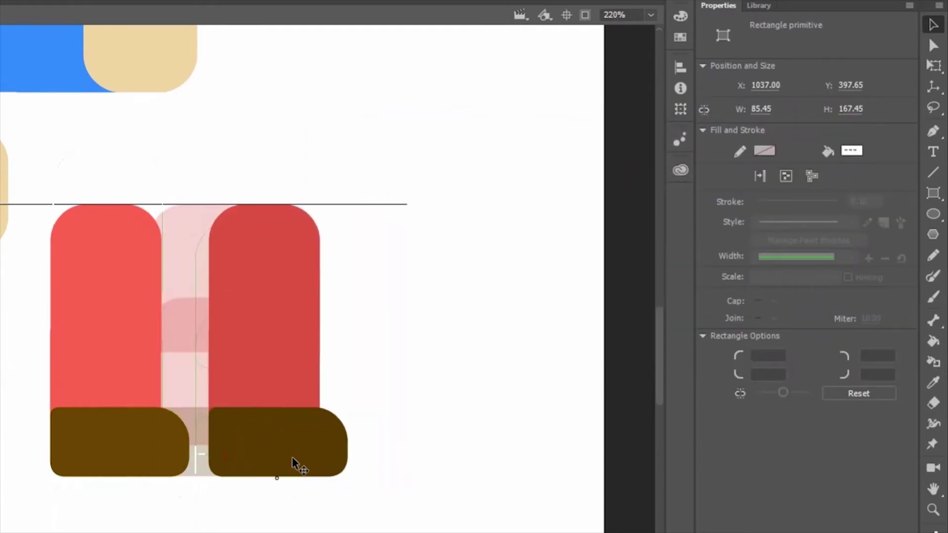
left_click(396, 478)
left_click_drag(359, 169, 46, 499)
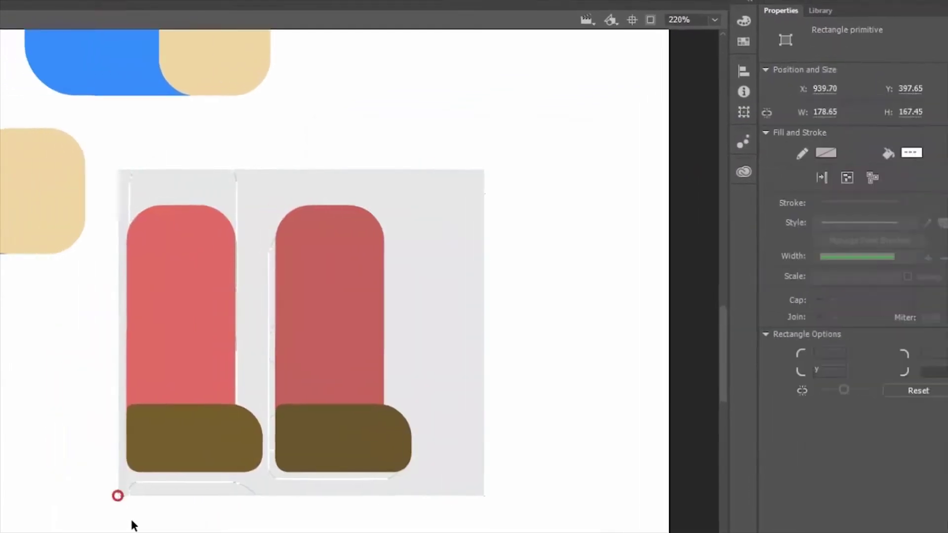
left_click(53, 6)
left_click(140, 215)
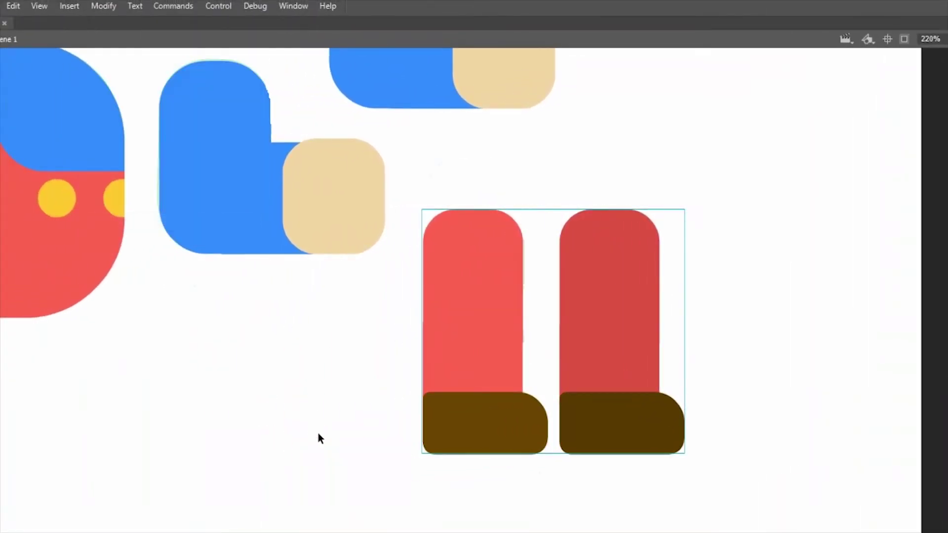
Assemble the character by moving the legs beneath the body, both arms onto the body and the head down to meet it
key("ctrl+minus")
left_click_drag(566, 316, 817, 403)
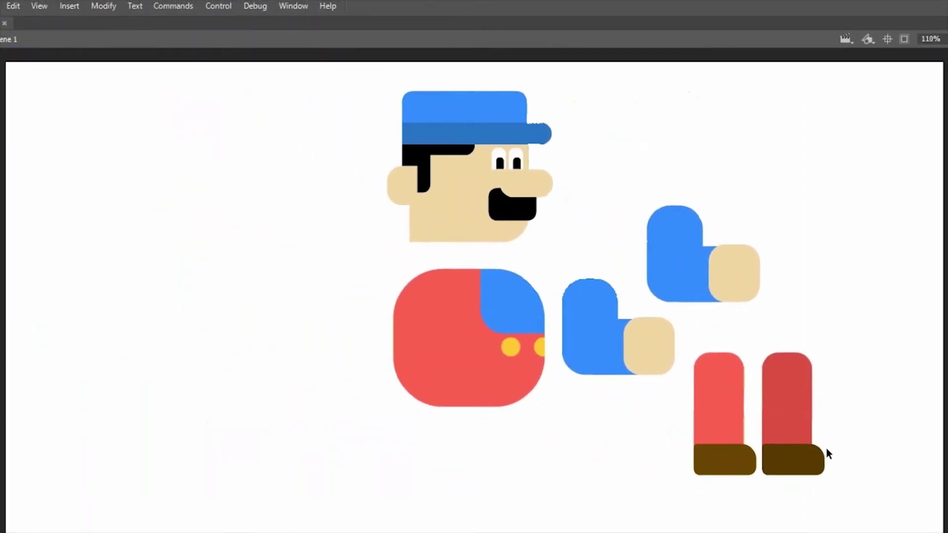
left_click_drag(826, 453, 518, 440)
left_click_drag(581, 339, 420, 345)
left_click_drag(698, 296, 532, 350)
left_click_drag(459, 188, 461, 223)
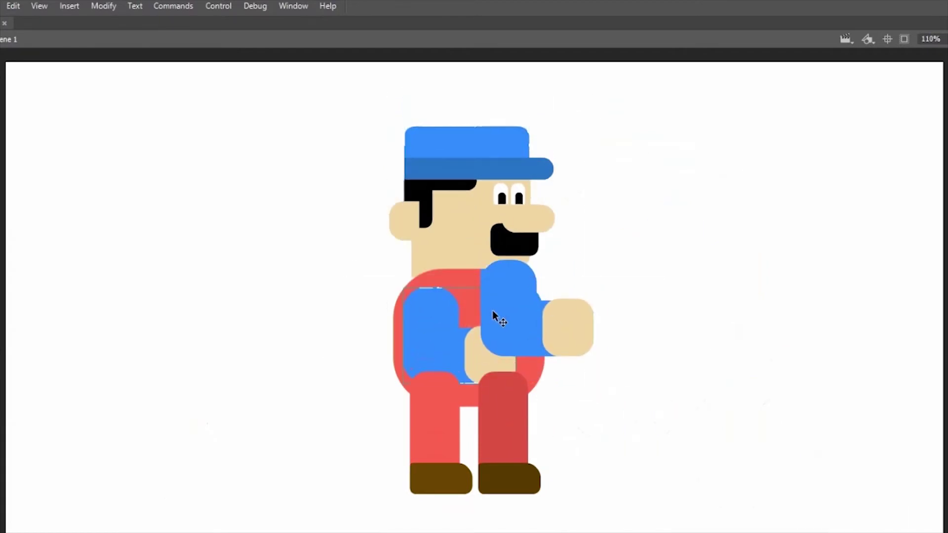
left_click(463, 232)
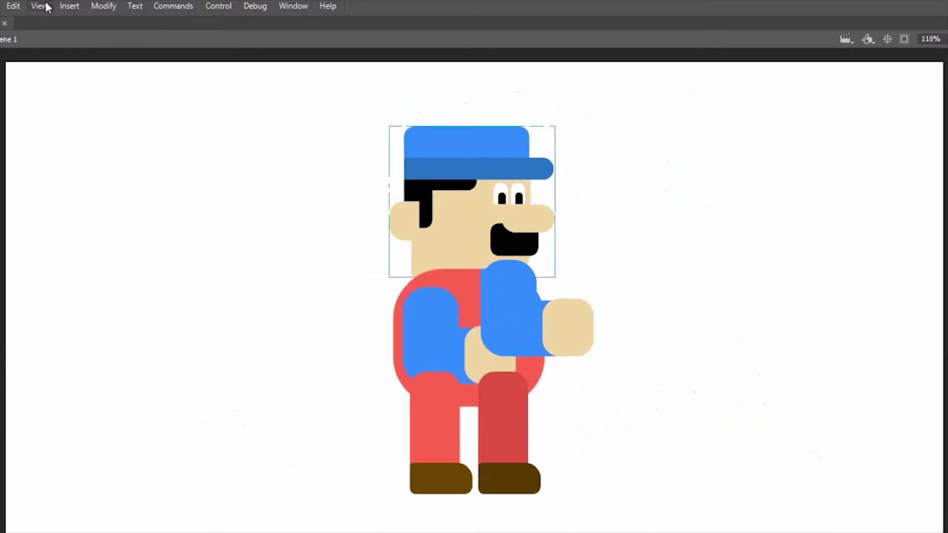
Bring the character's head group to the front of the stacking order
left_click(103, 6)
mouse_move(247, 186)
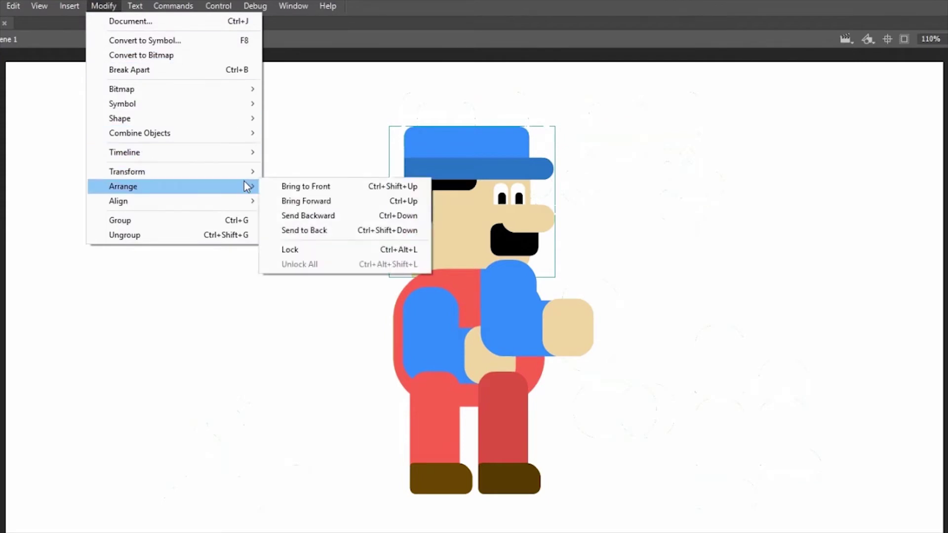
left_click(325, 188)
Move the near arm group up to shoulder height on the torso and bring it to the front
left_click_drag(444, 351, 435, 325)
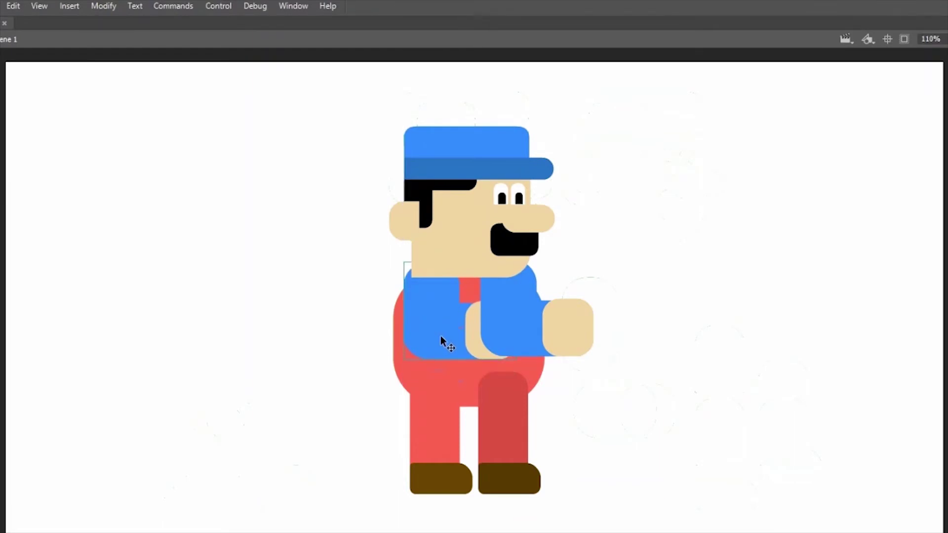
left_click(103, 6)
mouse_move(246, 187)
left_click(312, 188)
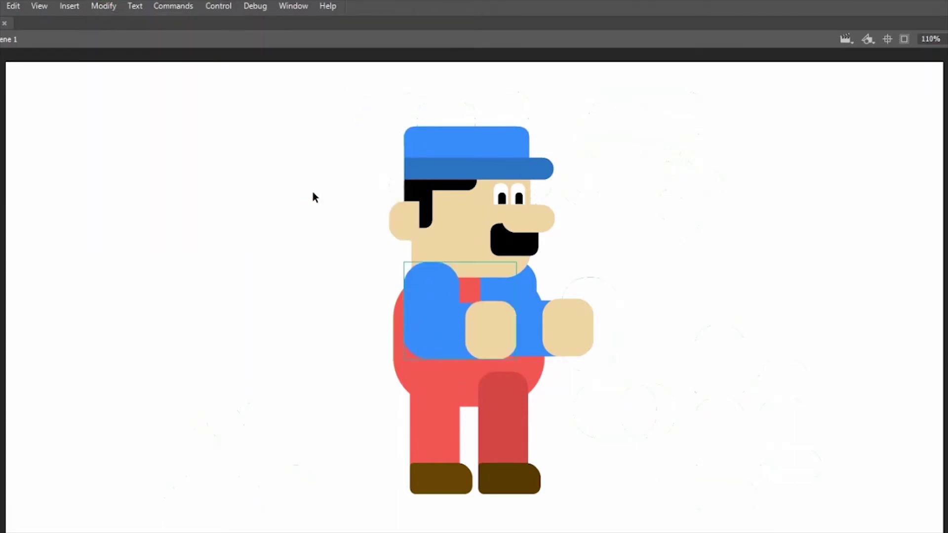
left_click_drag(441, 297, 441, 304)
Send the far arm group to the back and shift it inward so the torso partly covers it
left_click(571, 330)
left_click(103, 6)
mouse_move(242, 186)
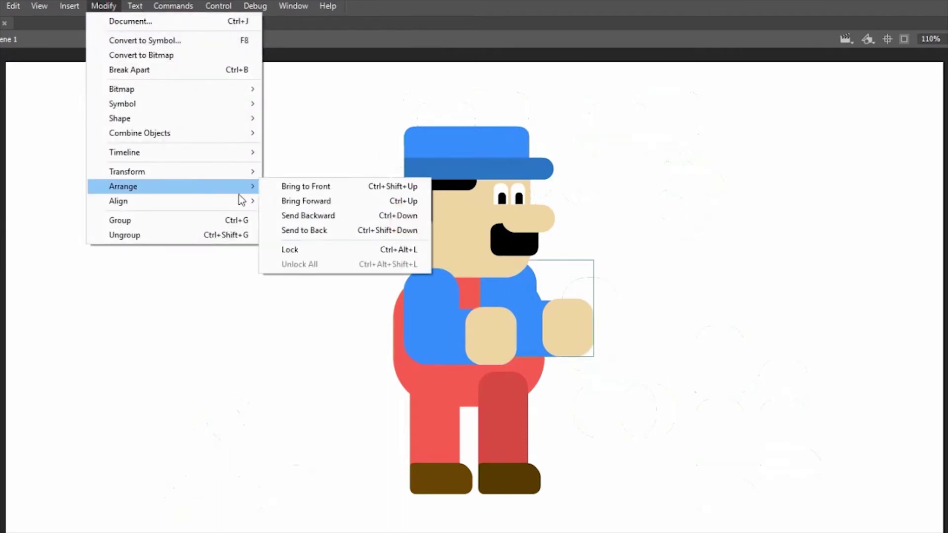
left_click(377, 235)
left_click_drag(576, 346, 560, 345)
Send the legs group to the back and adjust its position beneath the torso
left_click(573, 383)
left_click(103, 6)
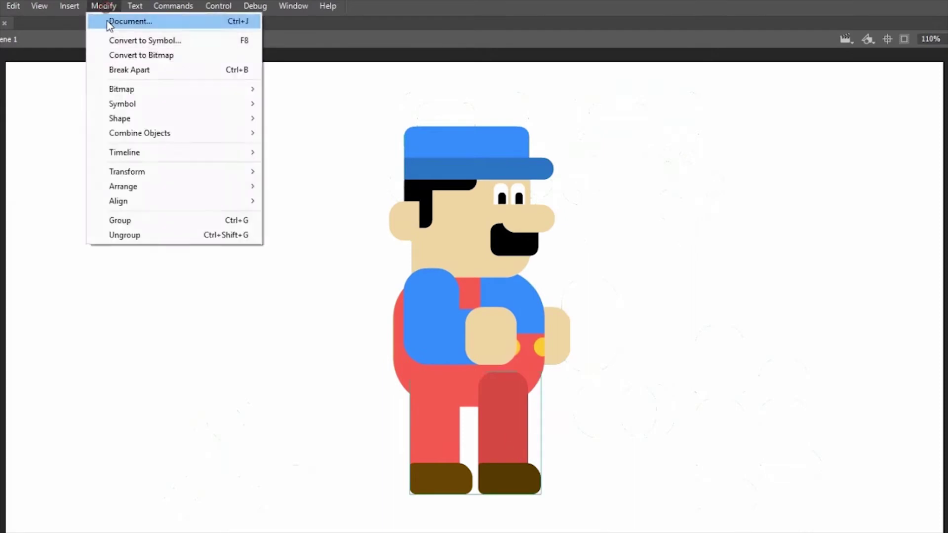
mouse_move(214, 188)
left_click(360, 235)
left_click_drag(502, 448, 503, 464)
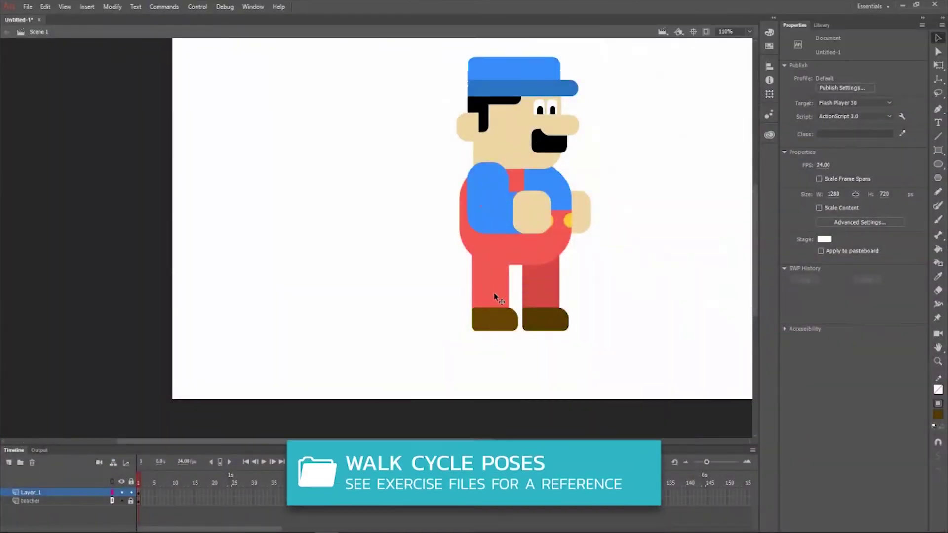
Duplicate the legs group into the empty area beside the character and break the copy apart
left_click_drag(495, 294, 363, 351)
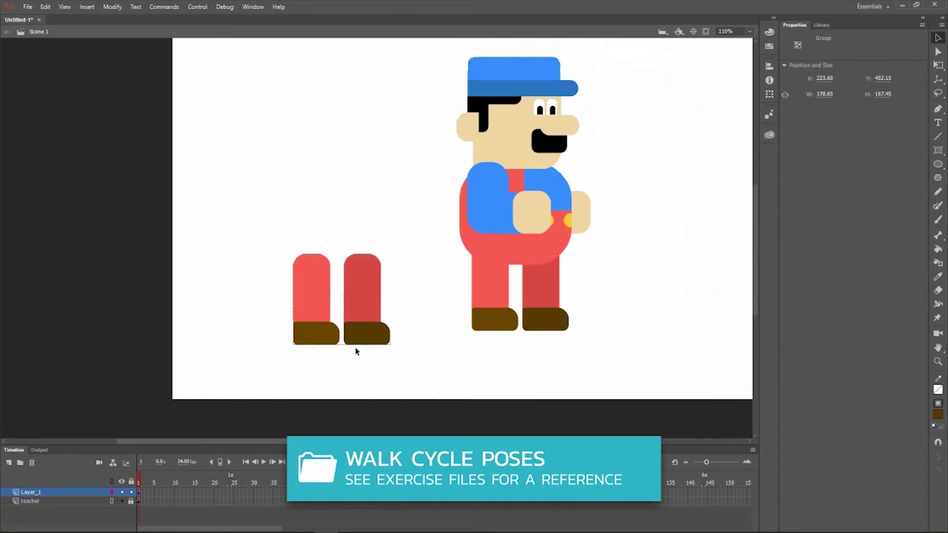
key("ctrl+=")
left_click(112, 6)
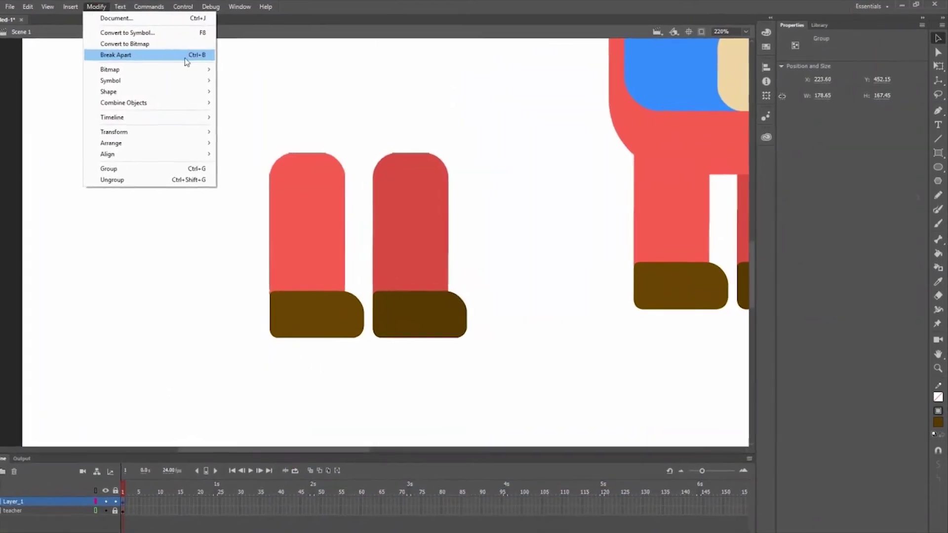
left_click(187, 58)
left_click(264, 88)
Rearrange the copied legs so the light leg overlaps the front of the dark leg
left_click_drag(513, 132, 372, 391)
left_click_drag(375, 306, 192, 307)
left_click_drag(364, 150, 145, 385)
left_click_drag(227, 338, 308, 341)
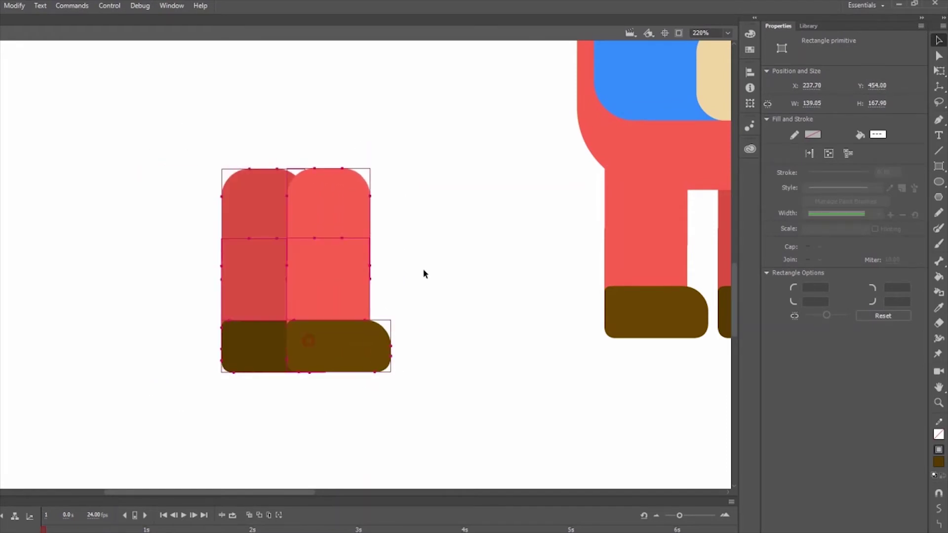
left_click_drag(346, 289, 369, 287)
Rotate the dark leg backward from the hip and bend its lower part farther back at the knee
left_click_drag(197, 133, 282, 378)
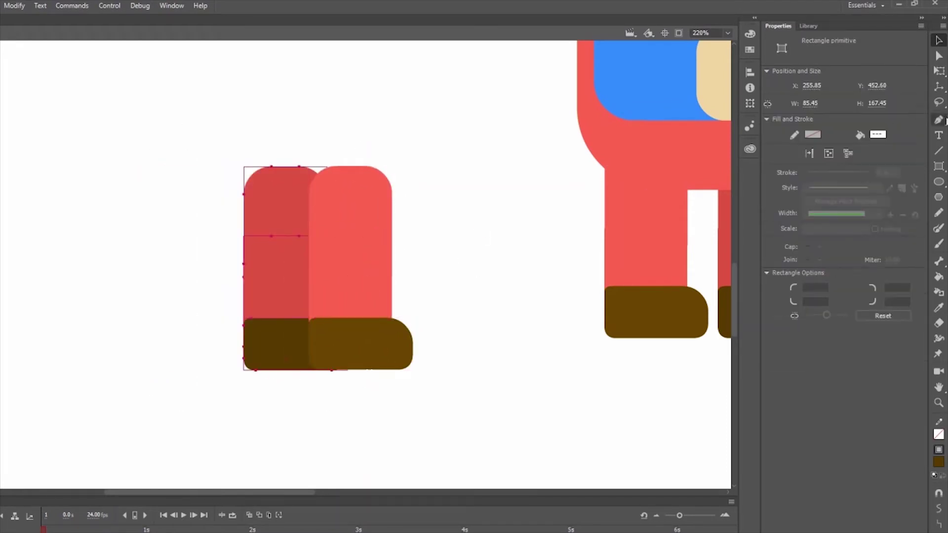
left_click(939, 72)
left_click_drag(359, 165, 401, 212)
left_click_drag(280, 237, 256, 237)
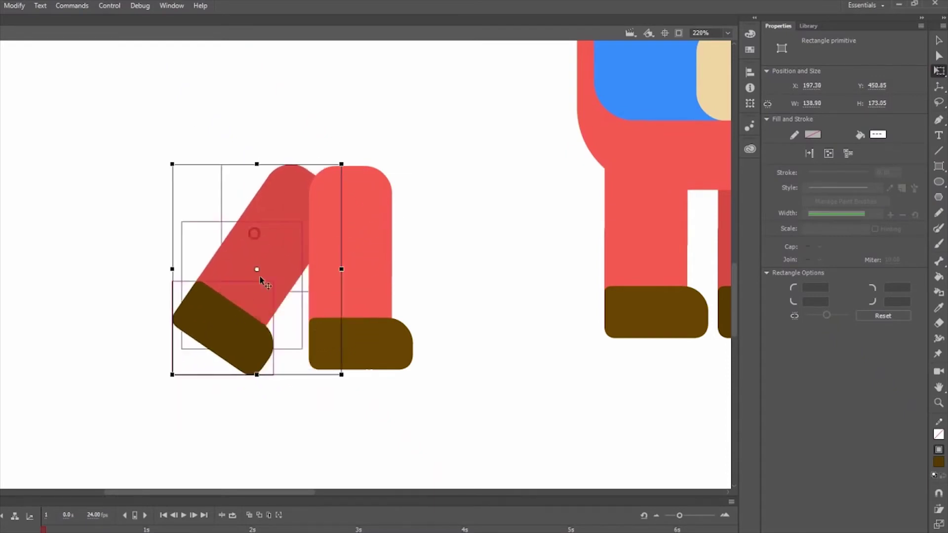
left_click_drag(121, 273, 221, 312)
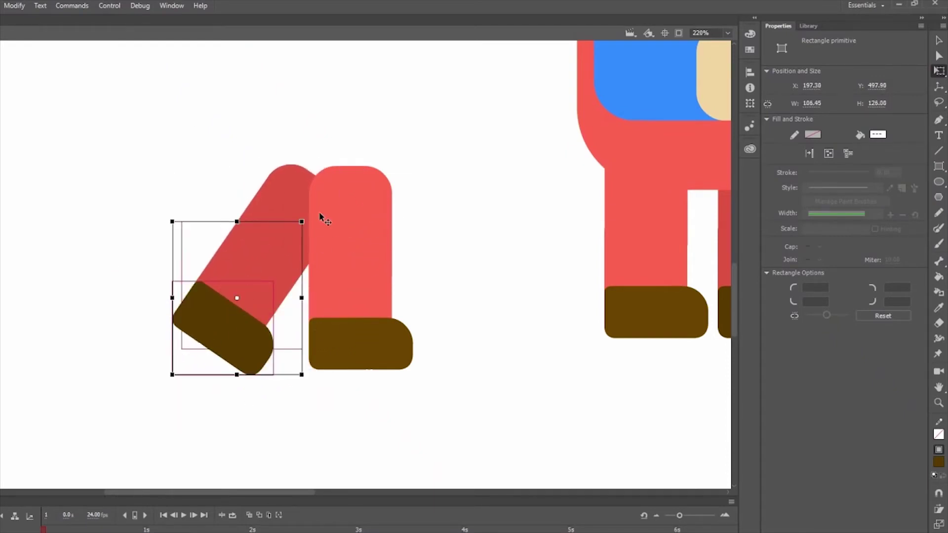
left_click_drag(304, 220, 329, 235)
left_click_drag(223, 305, 212, 326)
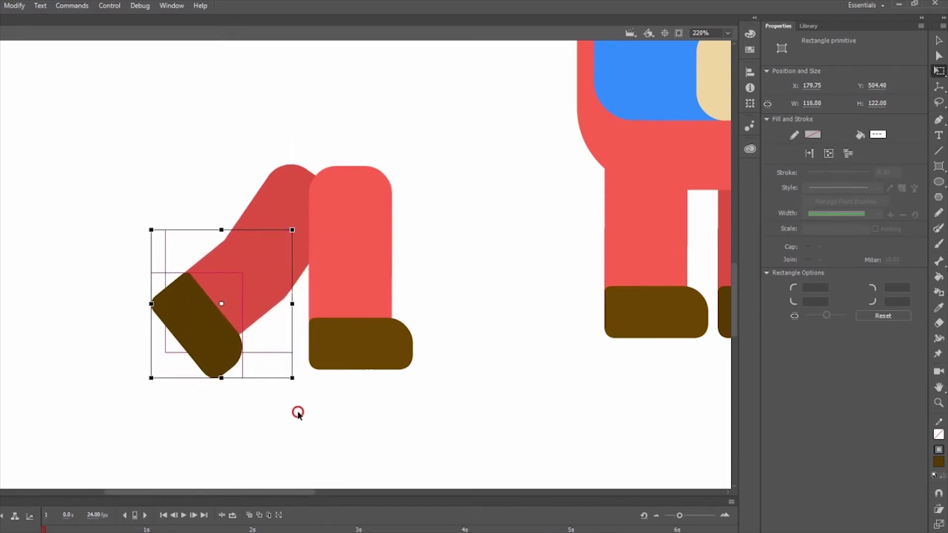
left_click(403, 378)
Rotate the light leg forward as a straight leg from the hip and nudge its lower part into place
left_click_drag(424, 184, 367, 346)
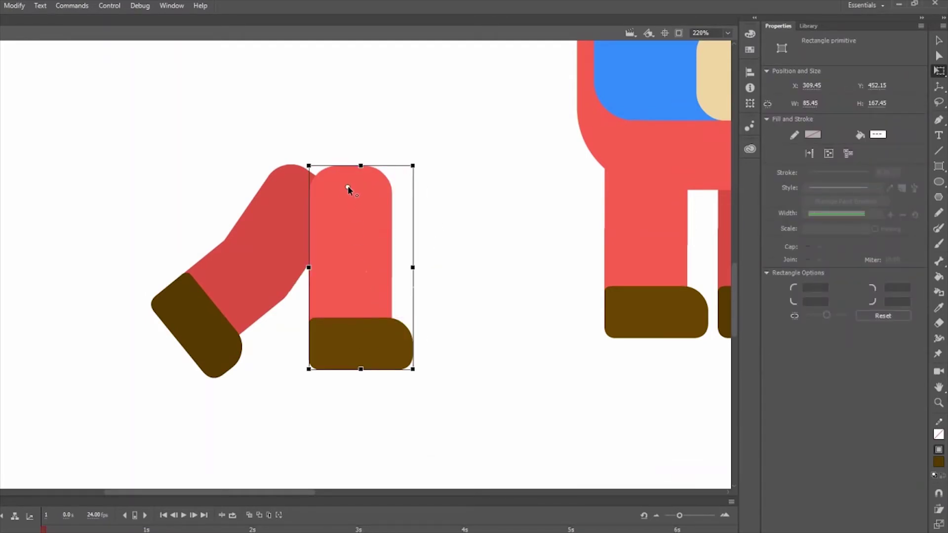
left_click_drag(418, 380, 454, 315)
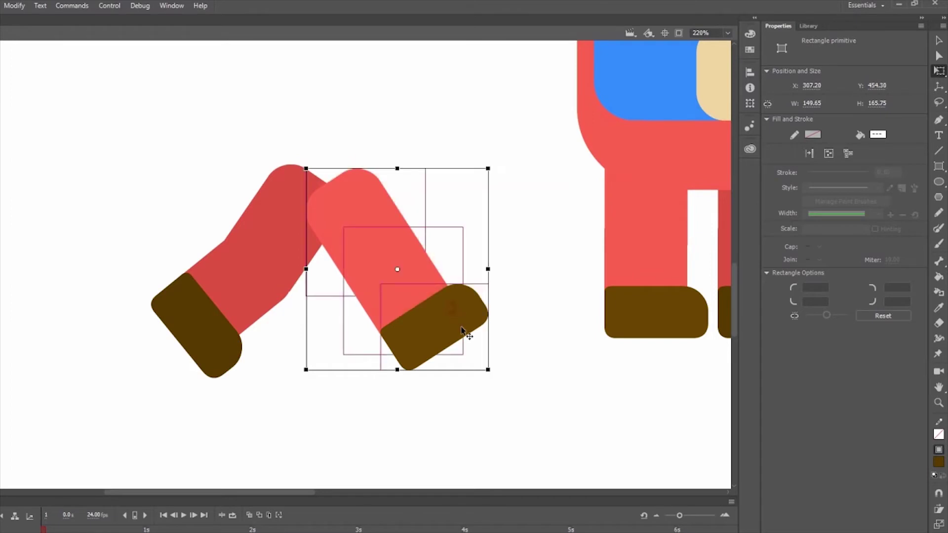
left_click(523, 383)
left_click_drag(420, 336, 423, 341)
left_click(238, 382)
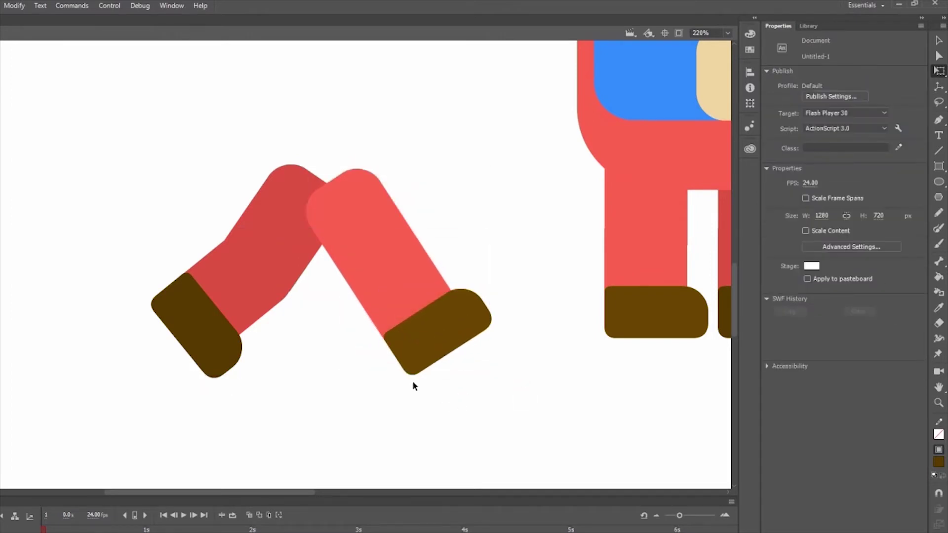
Group both legs of the first walk pose and move the group onto the pasteboard below the stage
left_click_drag(499, 139, 165, 392)
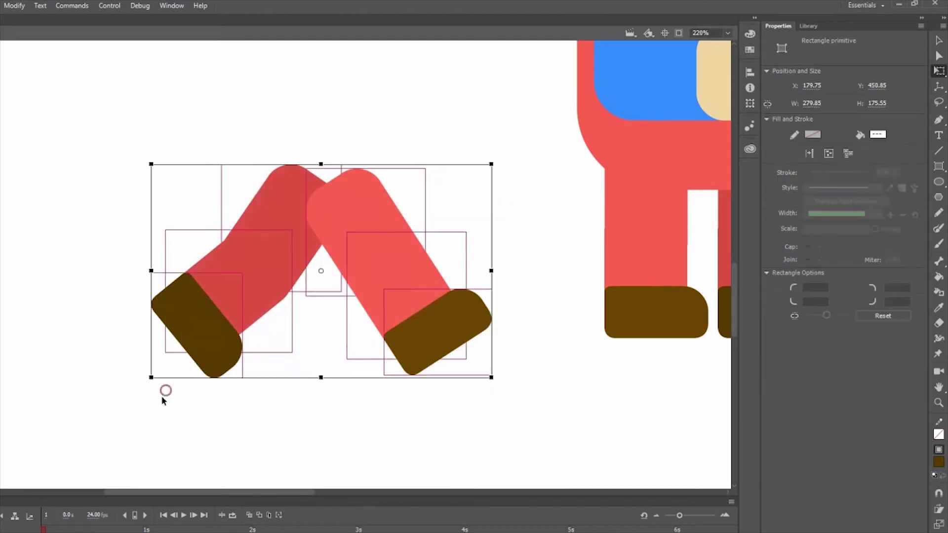
left_click(14, 5)
left_click(27, 183)
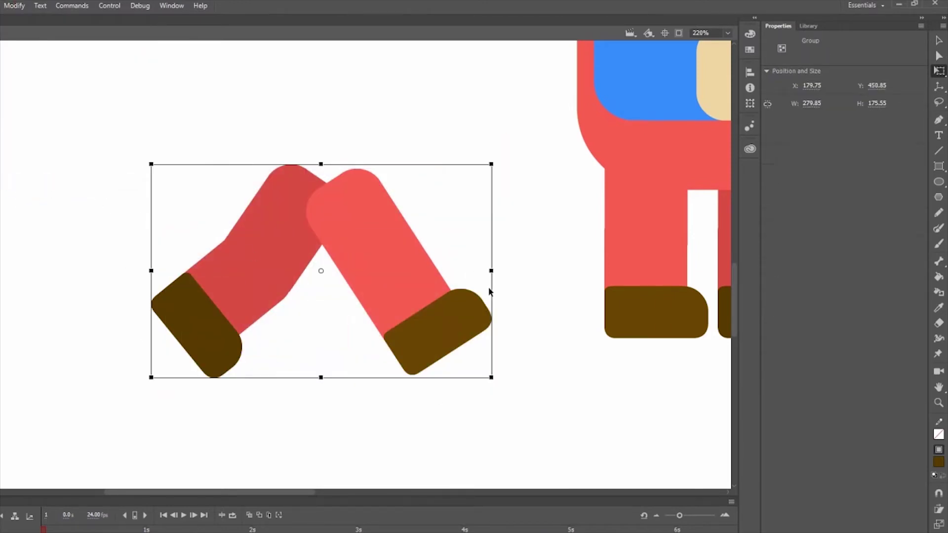
key("ctrl+minus")
left_click_drag(362, 261, 236, 423)
left_click(435, 344)
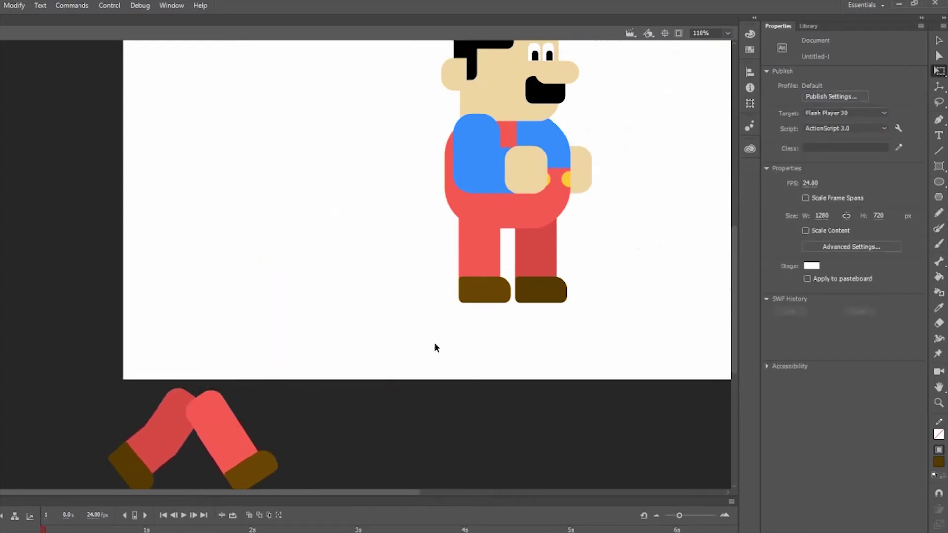
Duplicate the character's standing legs beside it once more and ungroup the copy
left_click_drag(491, 288, 298, 286)
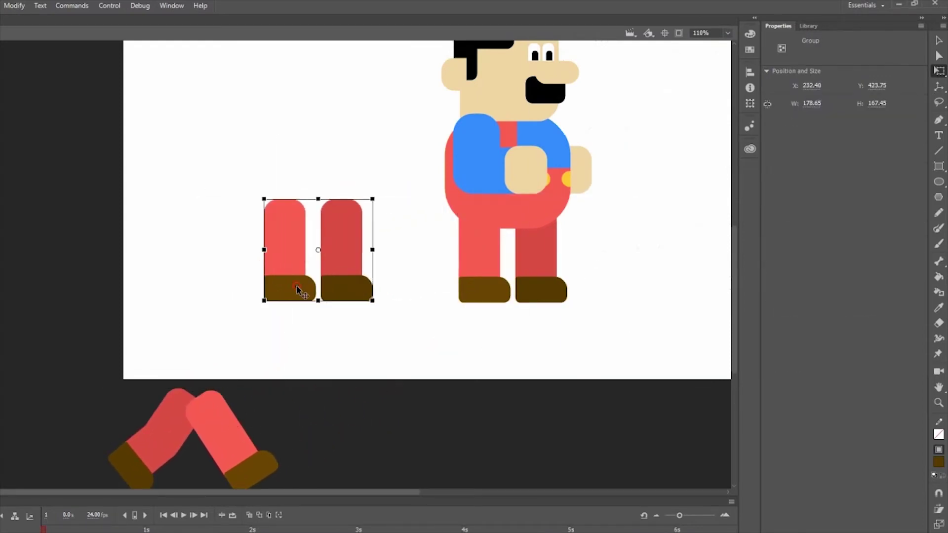
key("ctrl+equal")
left_click(14, 6)
left_click(31, 195)
Pose the second copy with the dark leg bent behind and the light leg slightly forward with its foot flat
mouse_move(267, 341)
left_mouse_down()
mouse_move(253, 282)
mouse_move(267, 340)
left_mouse_up()
left_click_drag(385, 341, 157, 338)
left_click_drag(168, 395, 276, 301)
left_click_drag(238, 305, 227, 258)
left_click(318, 406)
left_click_drag(309, 235, 339, 262)
left_click_drag(416, 230, 423, 250)
left_click(333, 220, "shift")
left_click_drag(328, 271, 267, 330)
left_click(237, 266, "shift")
Group the two legs of the second walk pose
left_click(14, 5)
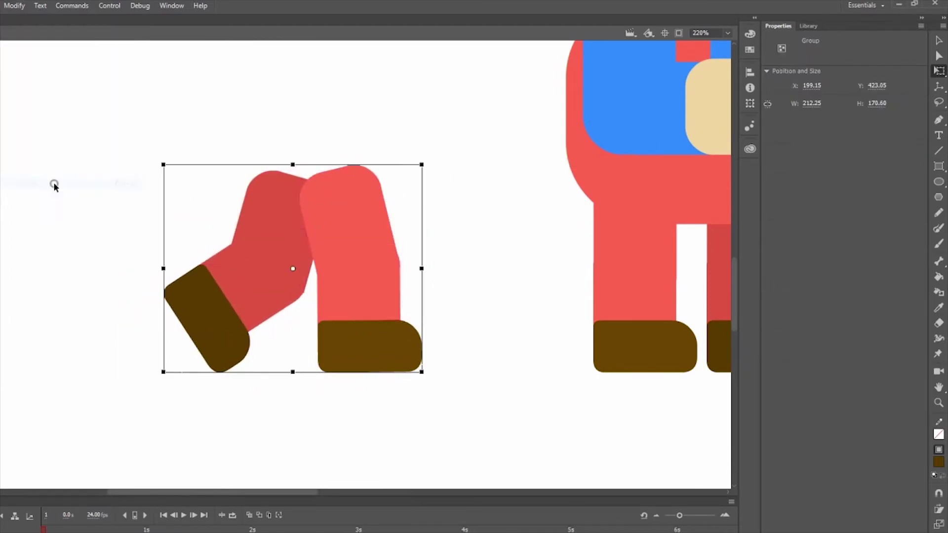
left_click(32, 183)
key("ctrl+minus")
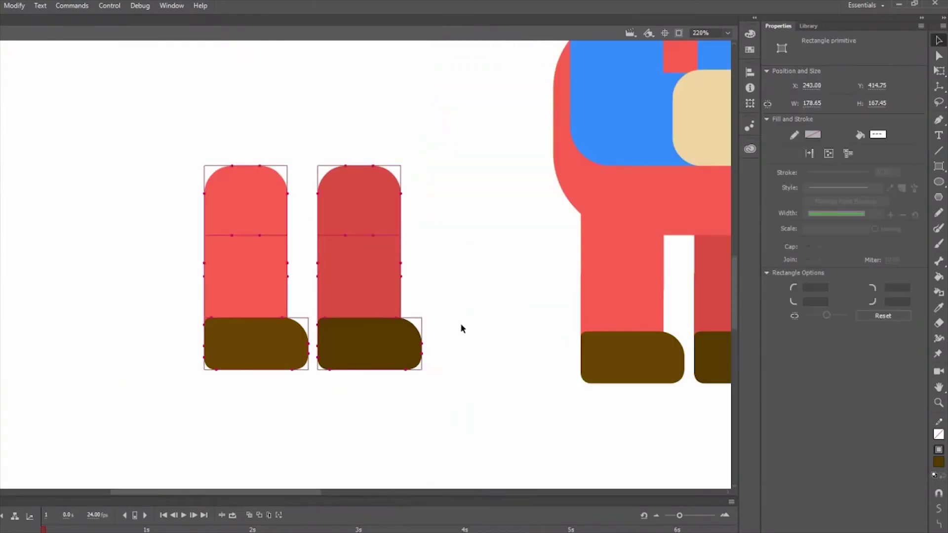
Pose further leg copies for the walk cycle, rotating the dark leg forward and adjusting the light leg's lower part
left_click(376, 297)
left_click_drag(429, 229, 236, 245)
left_click_drag(135, 336, 117, 360)
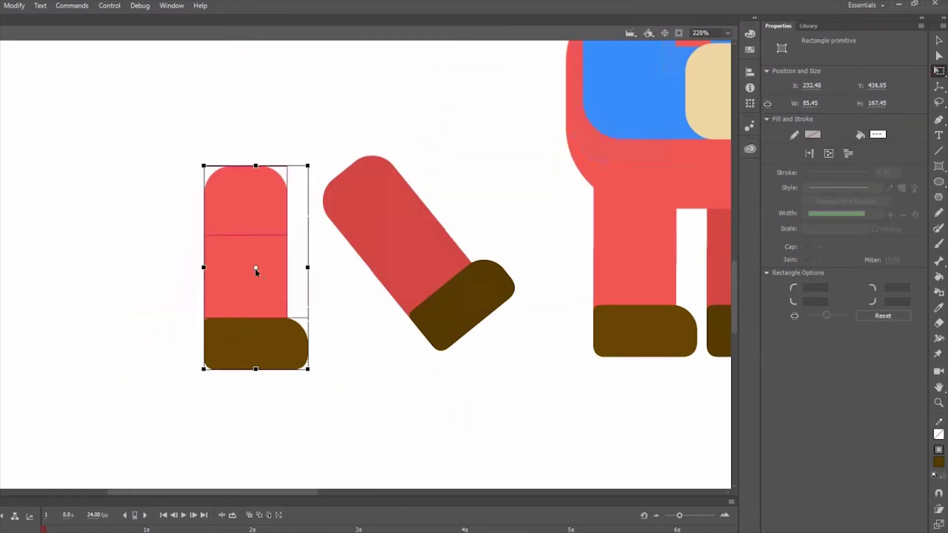
left_click_drag(254, 268, 260, 300)
left_click_drag(301, 183, 341, 186)
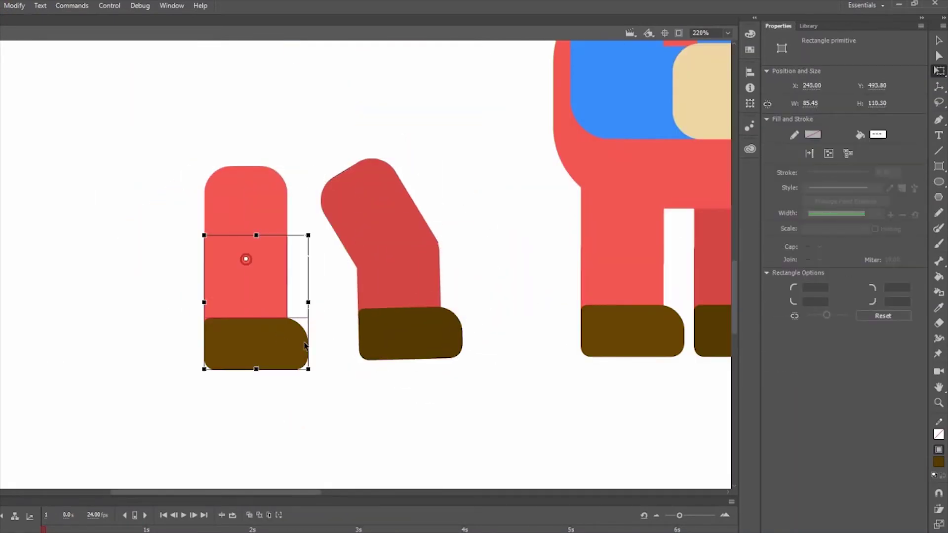
left_click_drag(247, 257, 298, 165)
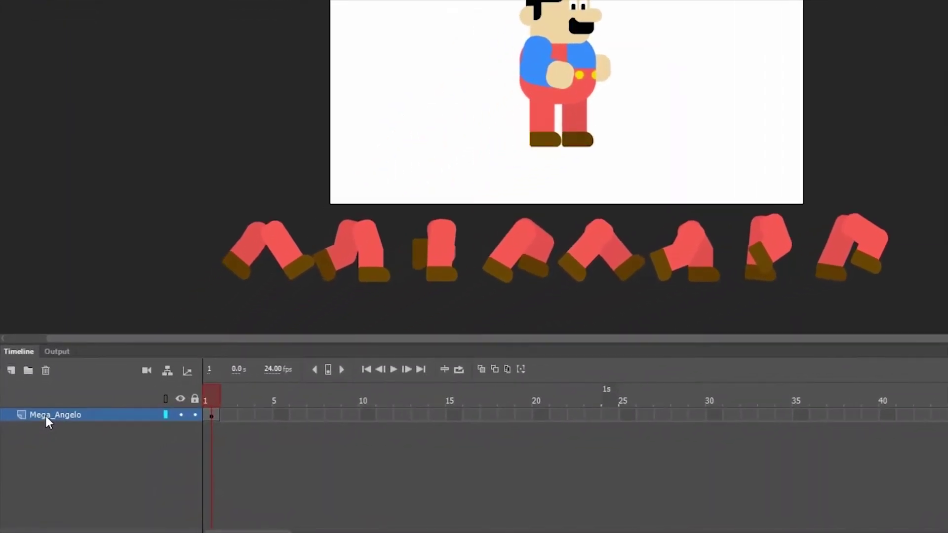
Rename the existing layer as Angelo_body and add three new layers above it
double_click(32, 449)
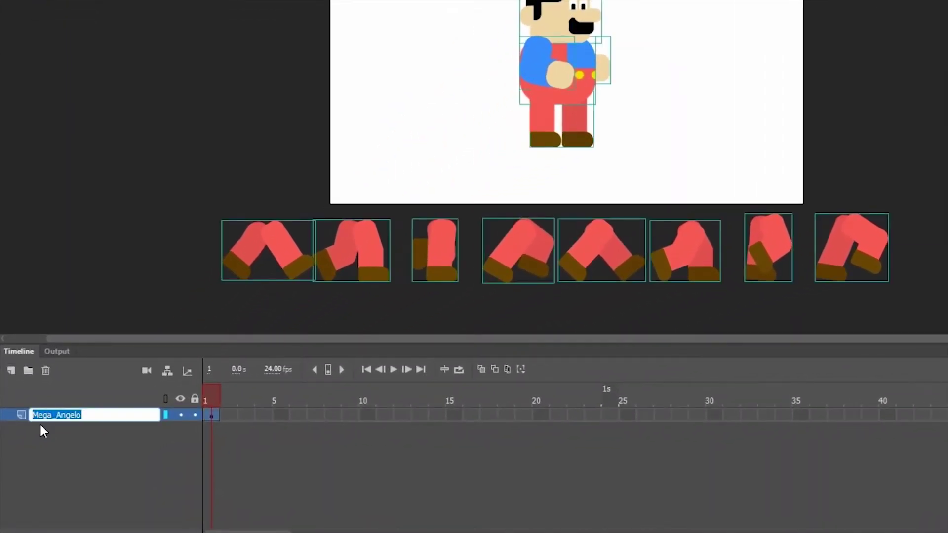
type("Angelo_body")
key("Return")
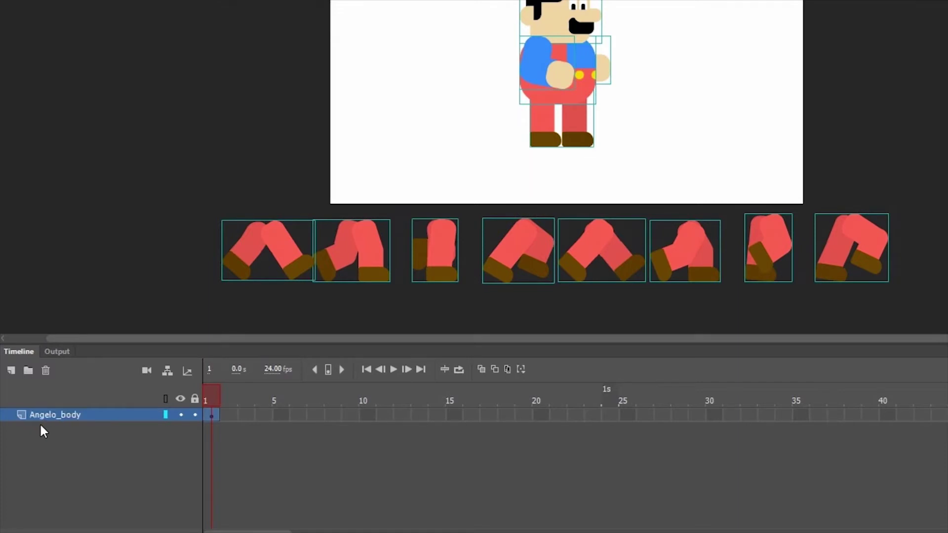
left_click(12, 371)
left_click(12, 370)
left_click(12, 371)
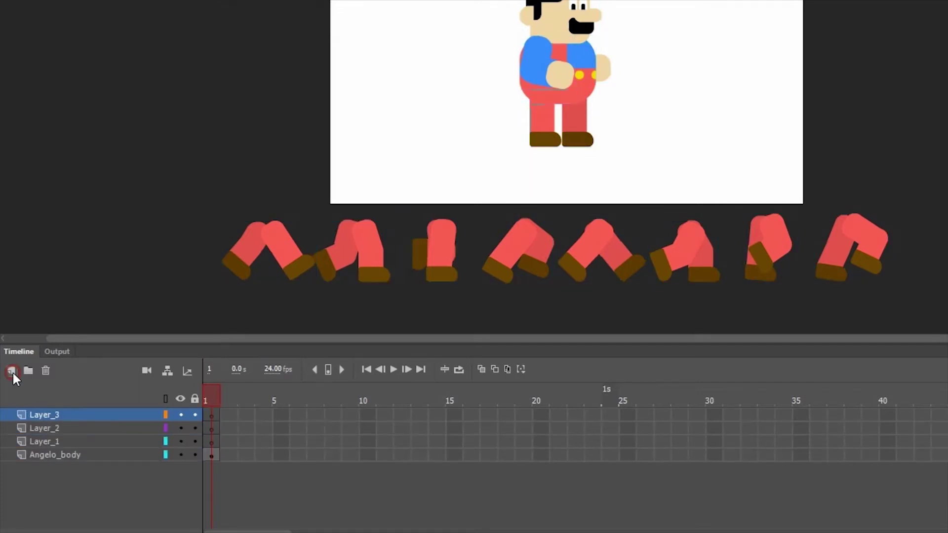
Rename the three new layers, from the highest down, as Angelo_arms_front, Angelo_arms_back and Angelo_legs
double_click(64, 414)
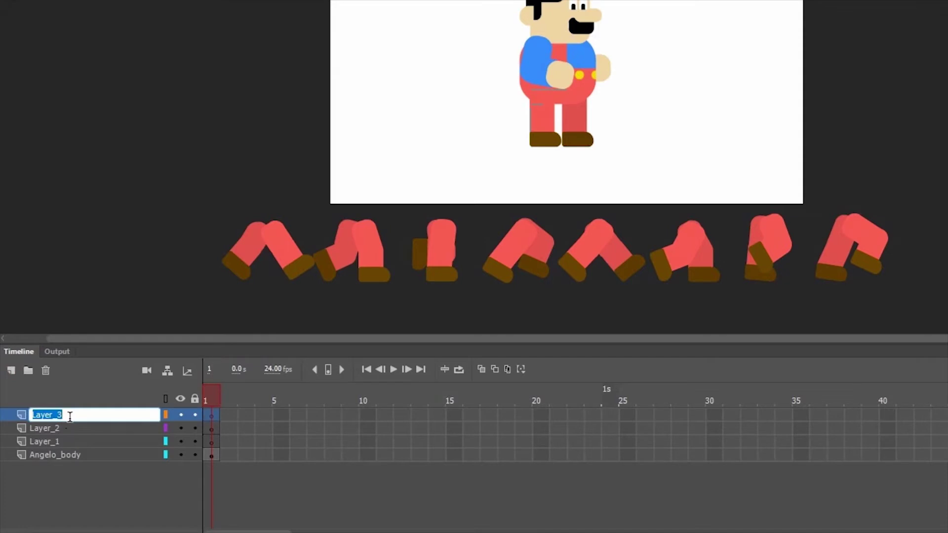
type("Angelo_arms_front")
key("Return")
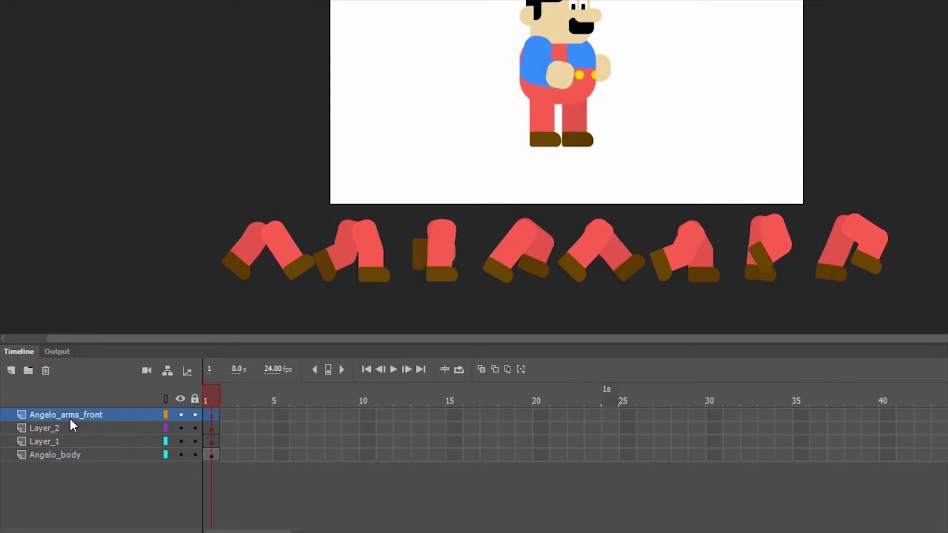
double_click(56, 429)
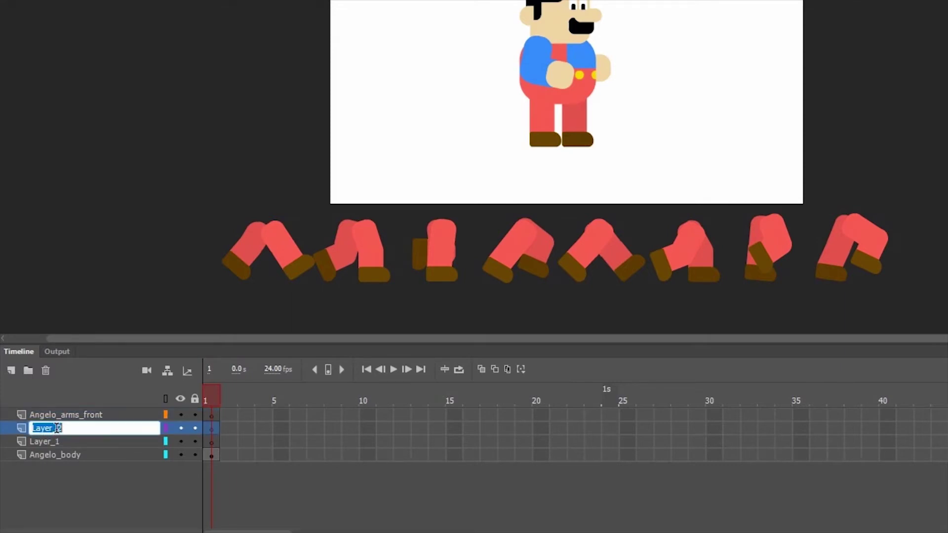
type("Ange")
key("Return")
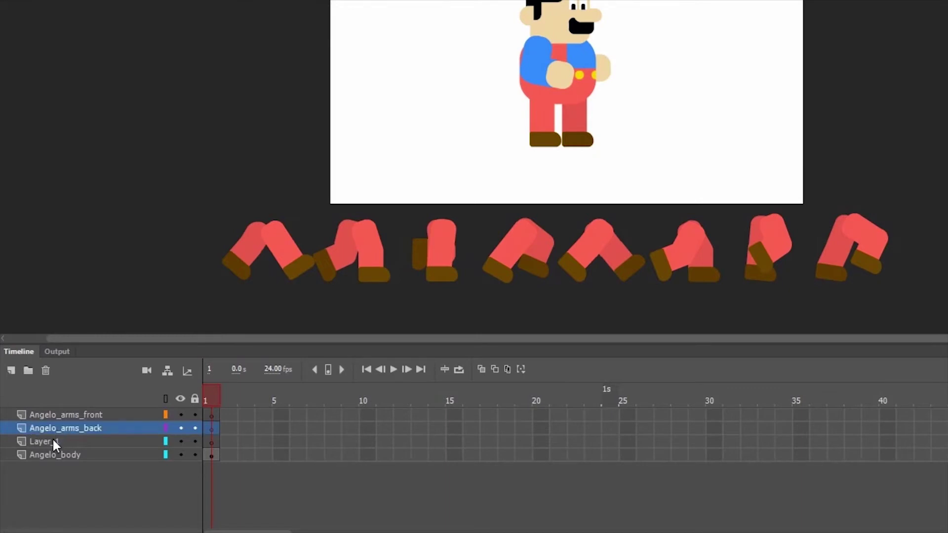
double_click(51, 438)
type("Angelo_legs")
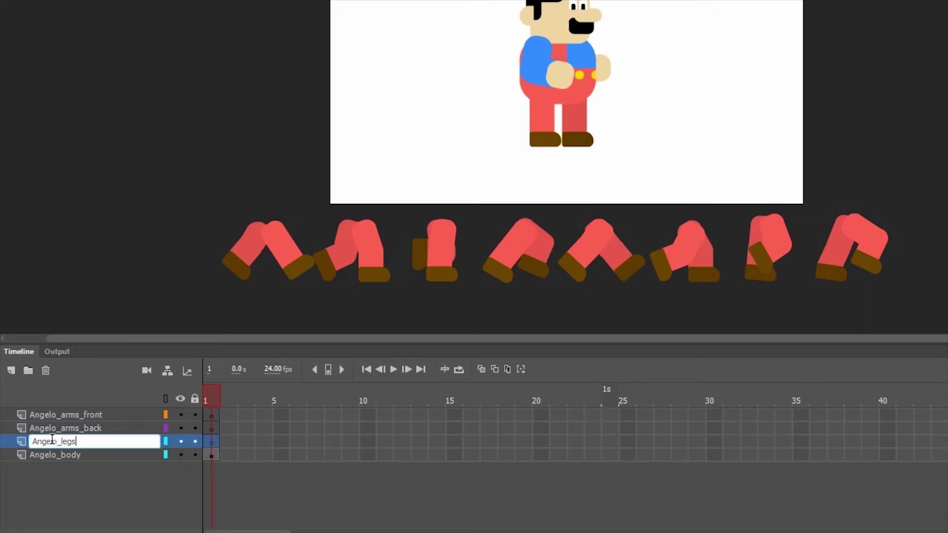
key("Return")
Reorder the layers so Angelo_legs is lowest, with Angelo_arms_back above it and Angelo_body above that
left_click_drag(51, 441, 46, 456)
left_click(110, 428)
left_click_drag(110, 429, 104, 447)
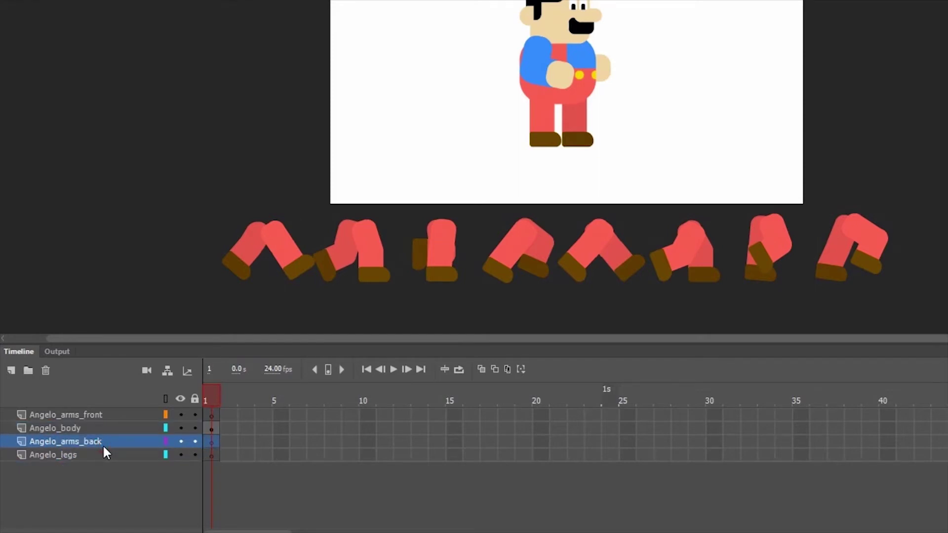
Move the standing legs and all the leg poses below the stage from Angelo_body to the Angelo_legs layer, keeping them in place
left_click(139, 268)
left_click_drag(200, 259, 893, 138)
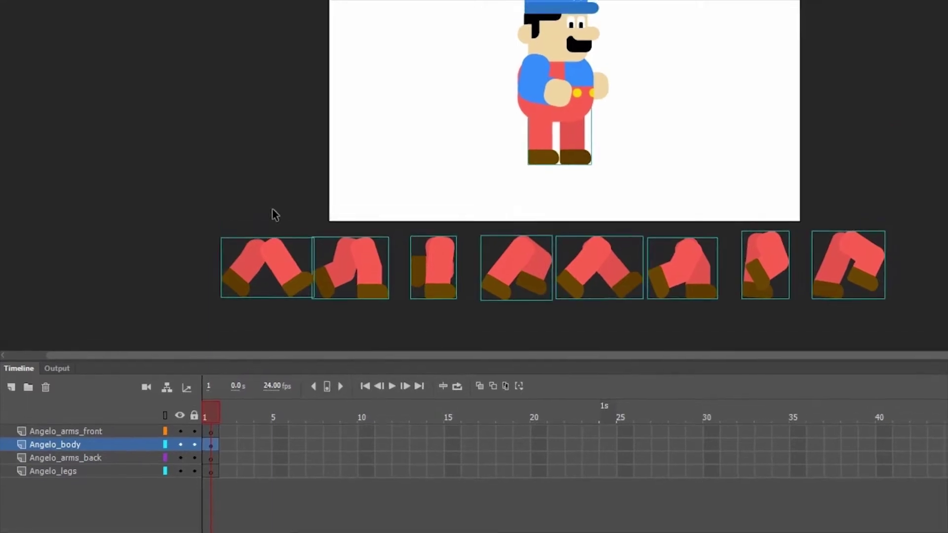
left_click(278, 247)
right_click(274, 336)
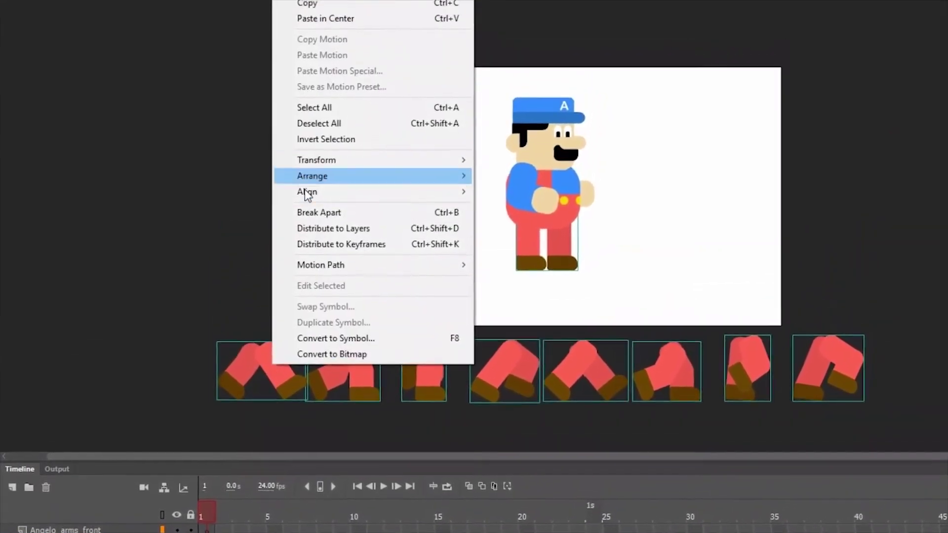
left_click(346, 27)
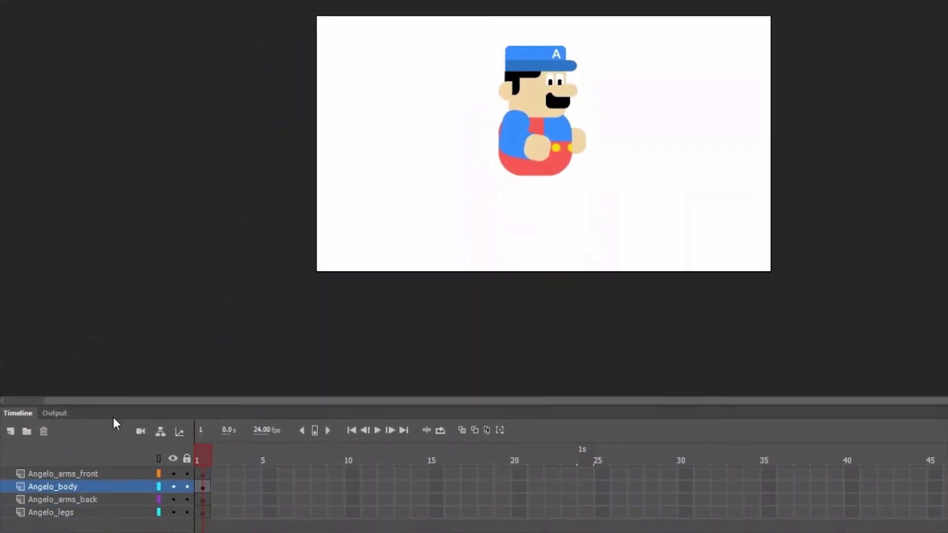
left_click(78, 490)
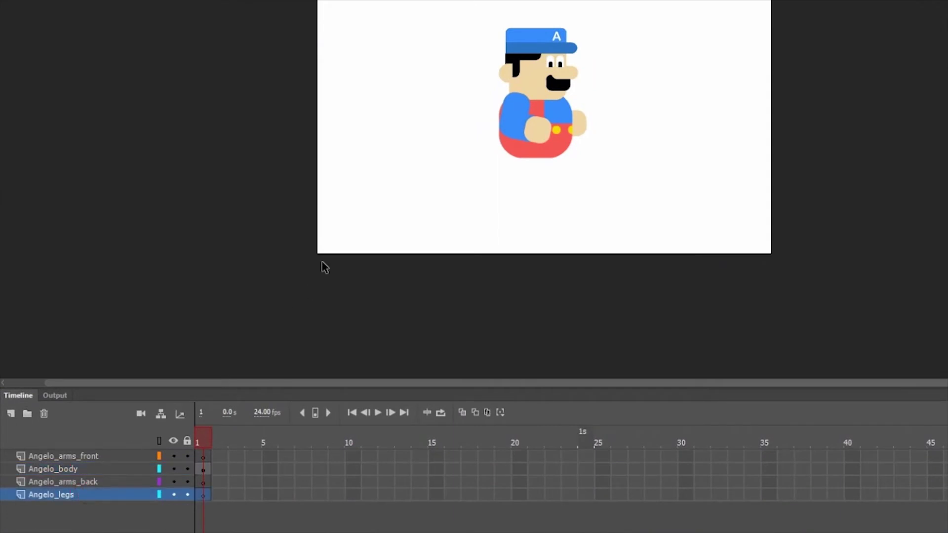
right_click(346, 225)
left_click(380, 280)
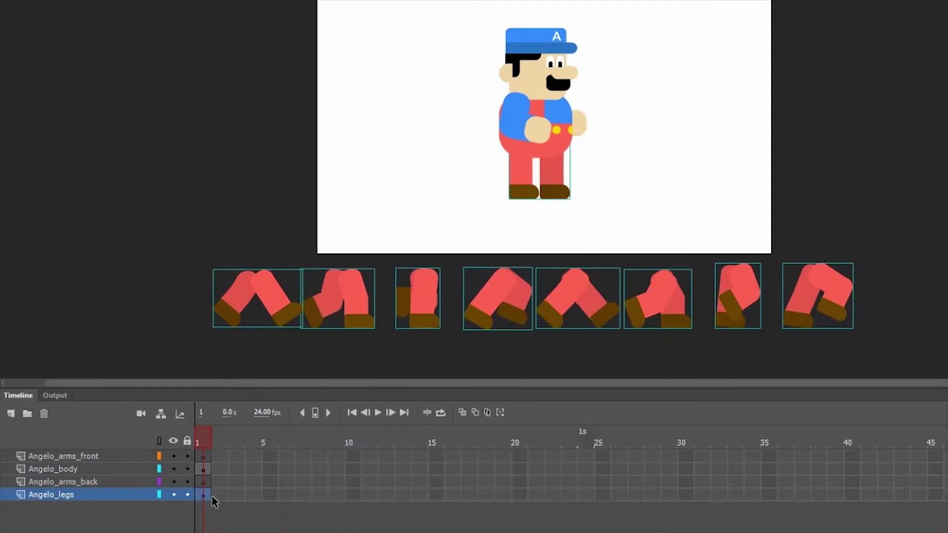
left_click(190, 349)
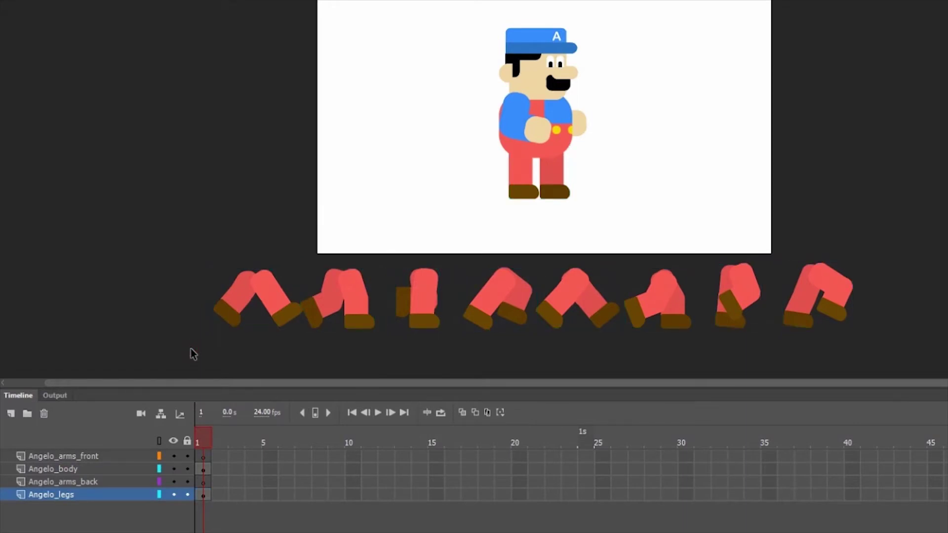
Toggle the visibility of the Angelo_legs layer to check which artwork it holds
left_click(174, 495)
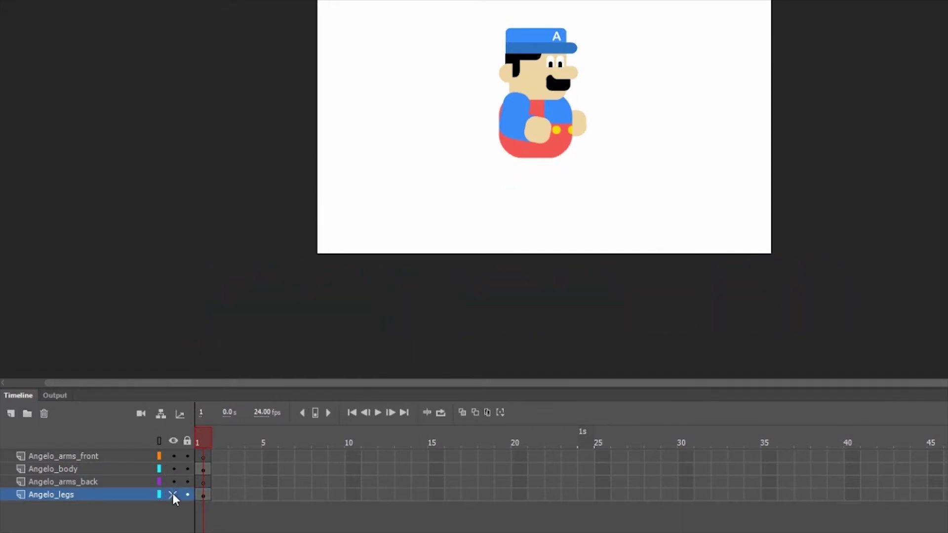
left_click(173, 494)
left_click(173, 495)
left_click(173, 494)
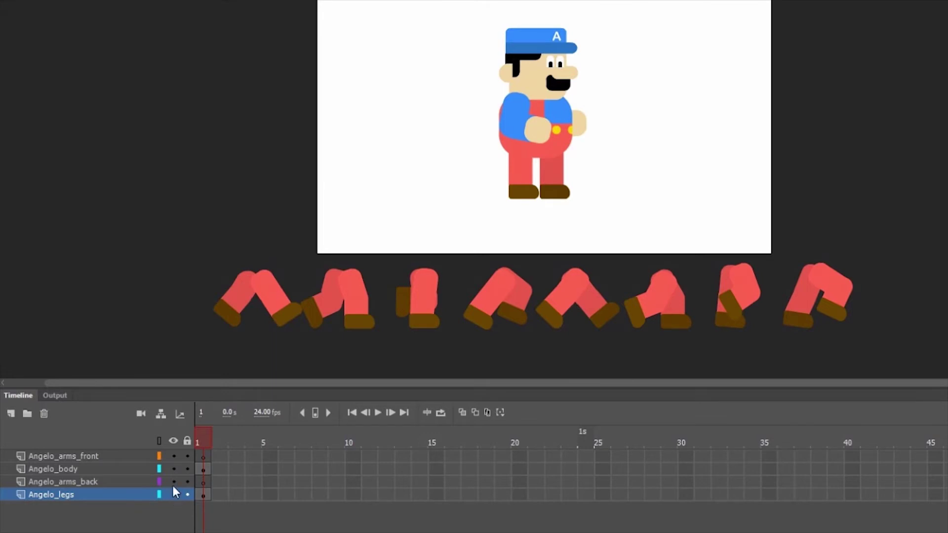
Move the character's front arm from Angelo_body to the Angelo_arms_front layer, keeping it in place
left_click(517, 131)
right_click(517, 130)
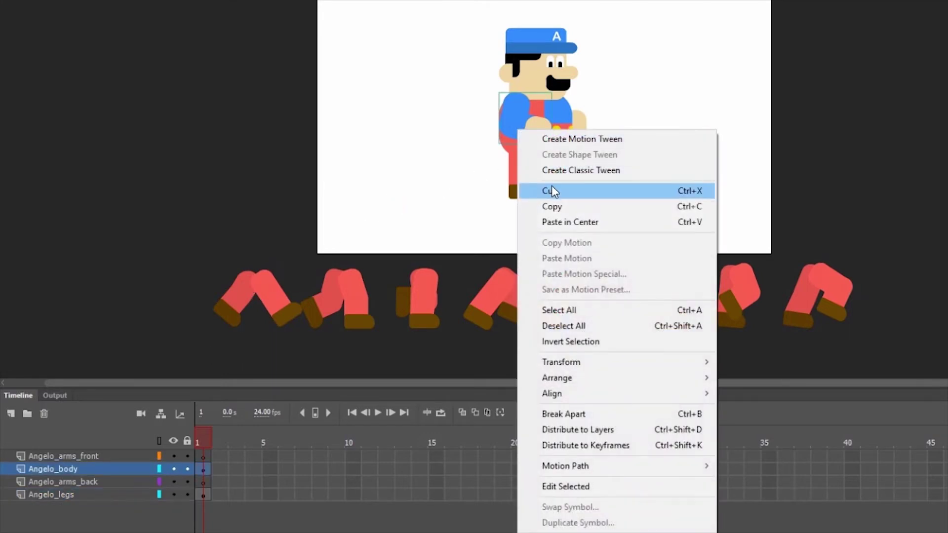
left_click(552, 190)
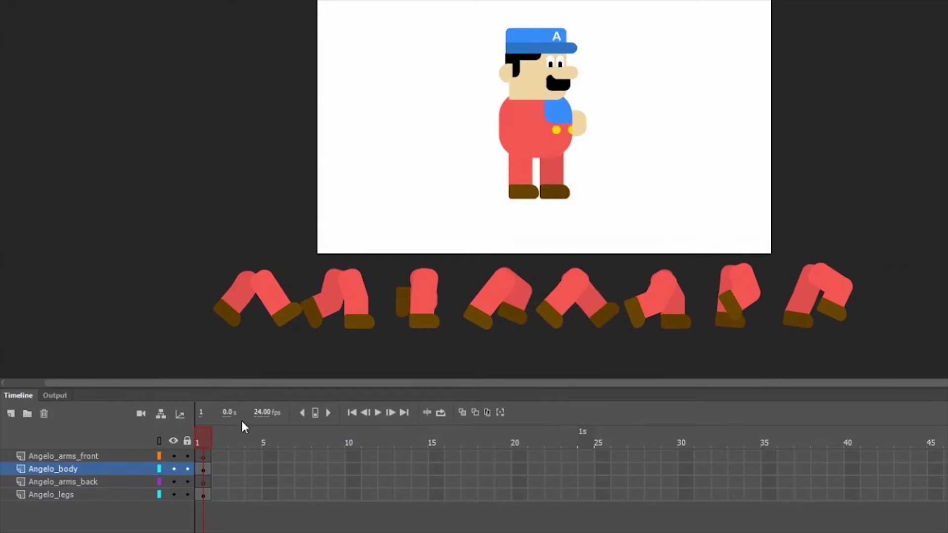
left_click(135, 455)
right_click(394, 204)
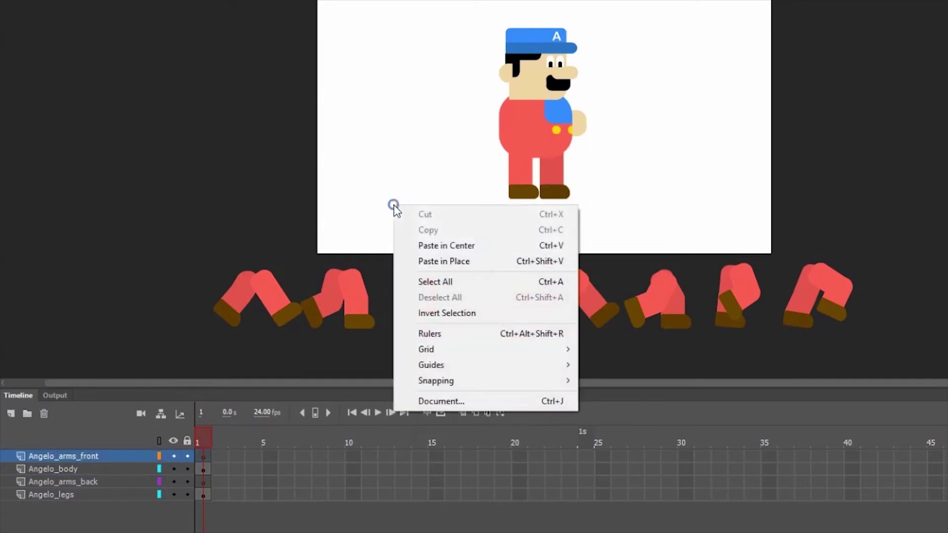
left_click(440, 259)
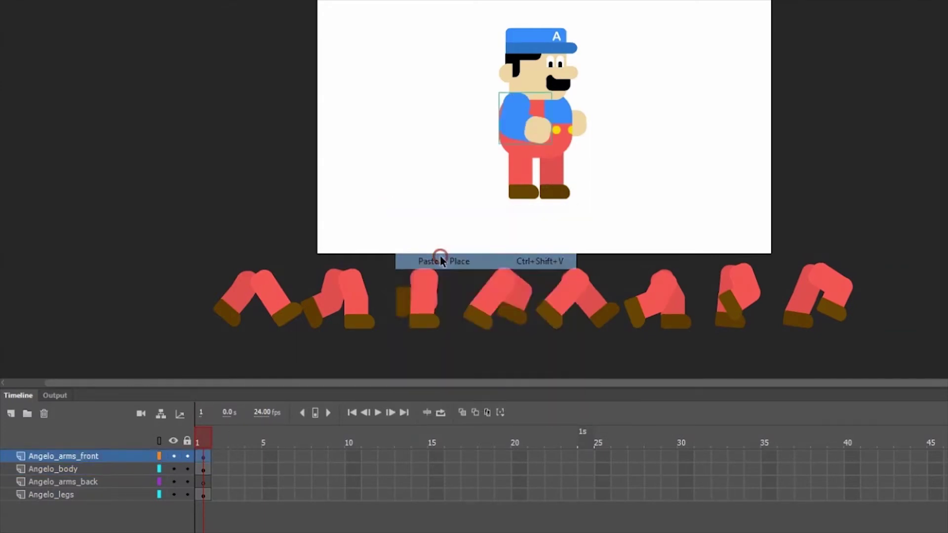
Move the character's back arm from Angelo_body to the Angelo_arms_back layer, keeping it in place
left_click(585, 126)
right_click(586, 125)
left_click(623, 184)
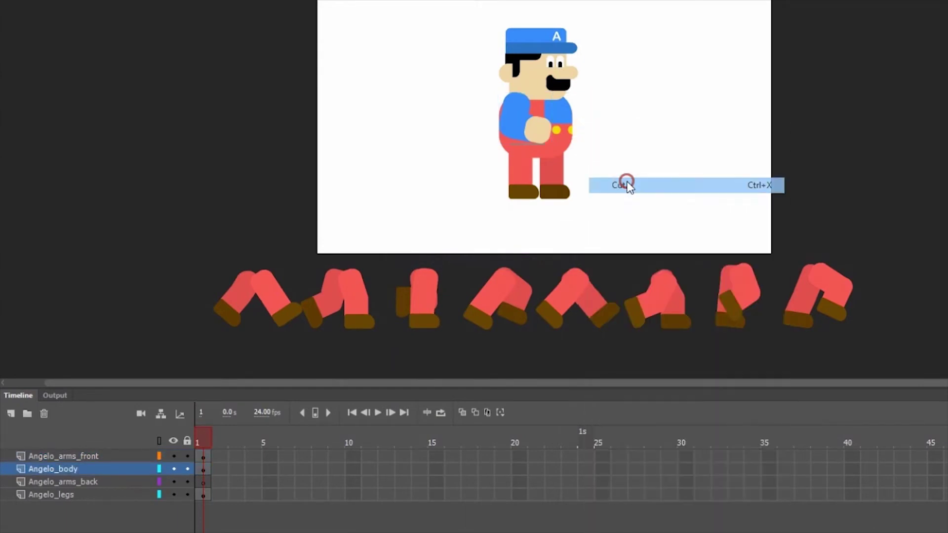
left_click(130, 481)
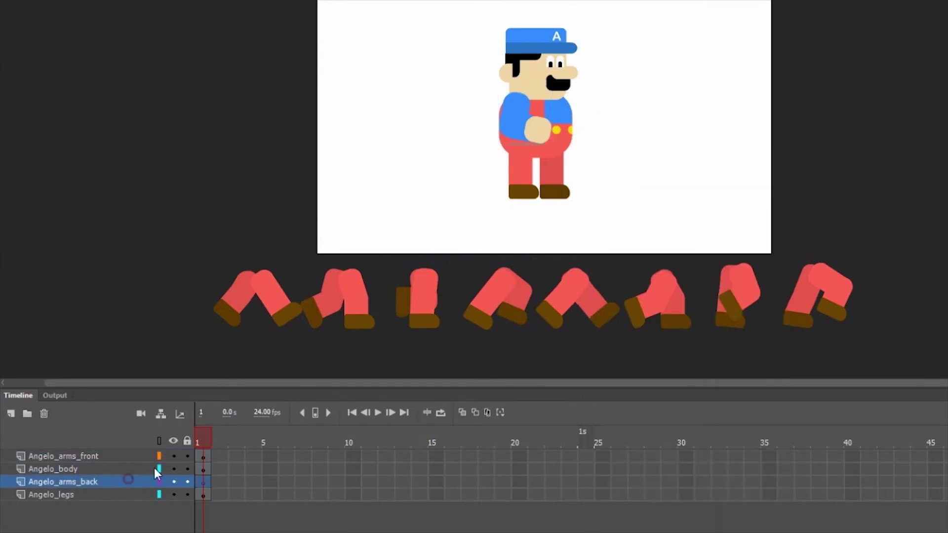
right_click(606, 198)
left_click(645, 252)
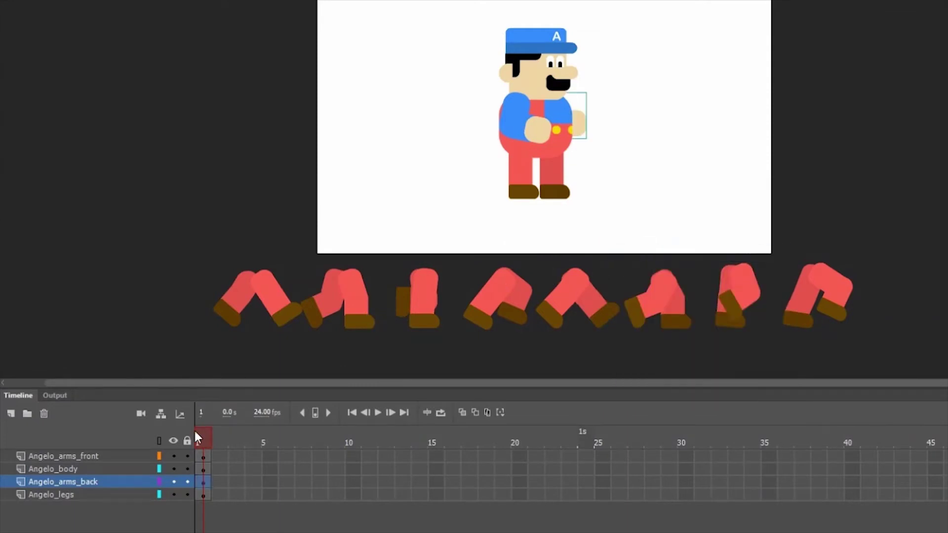
Lock the body layer and both arm layers, and replace the standing legs with the first leg pose from the row below the stage
left_click(187, 481)
left_click(130, 494)
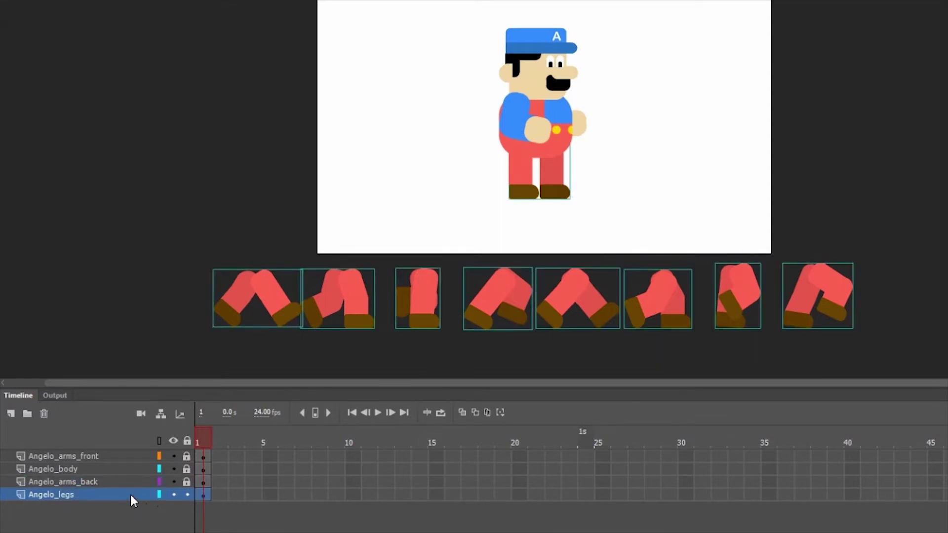
left_click(324, 222)
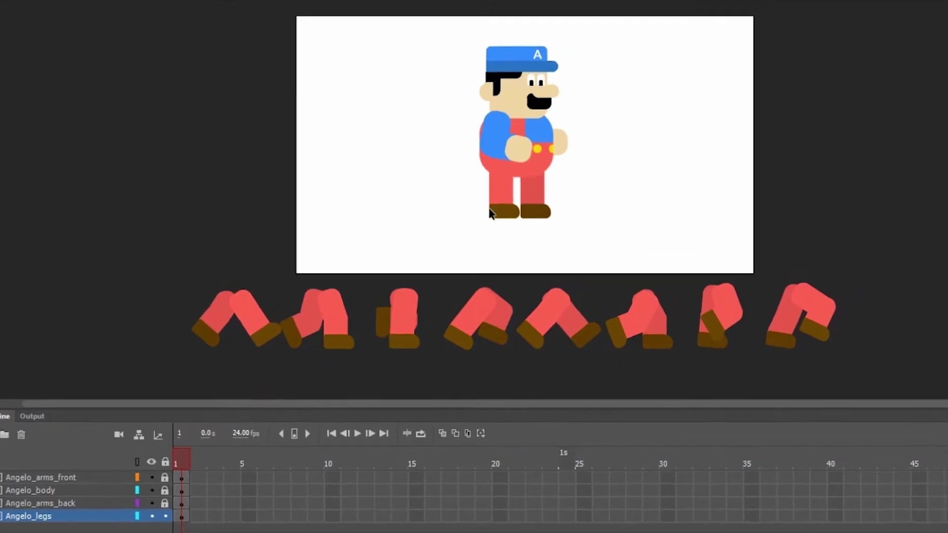
key("Delete")
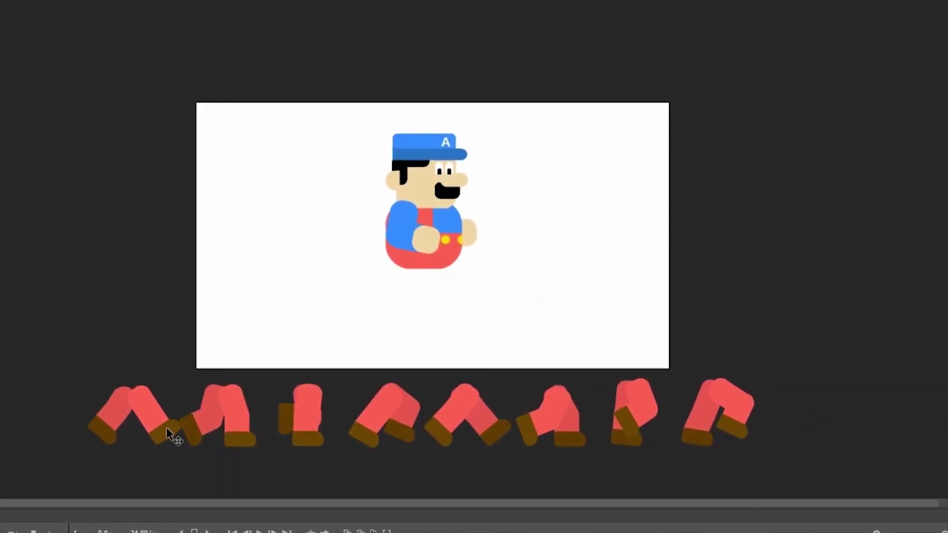
left_click_drag(165, 427, 456, 309)
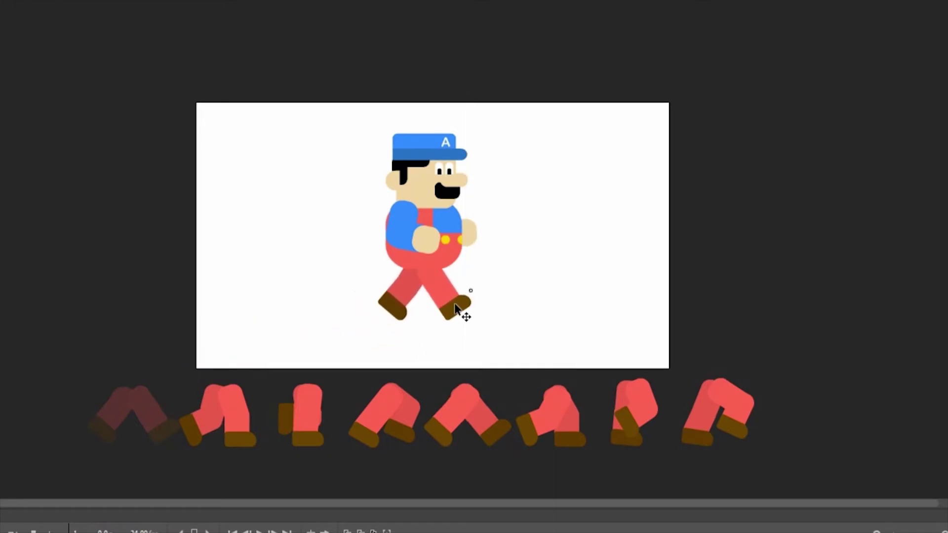
left_click(486, 282)
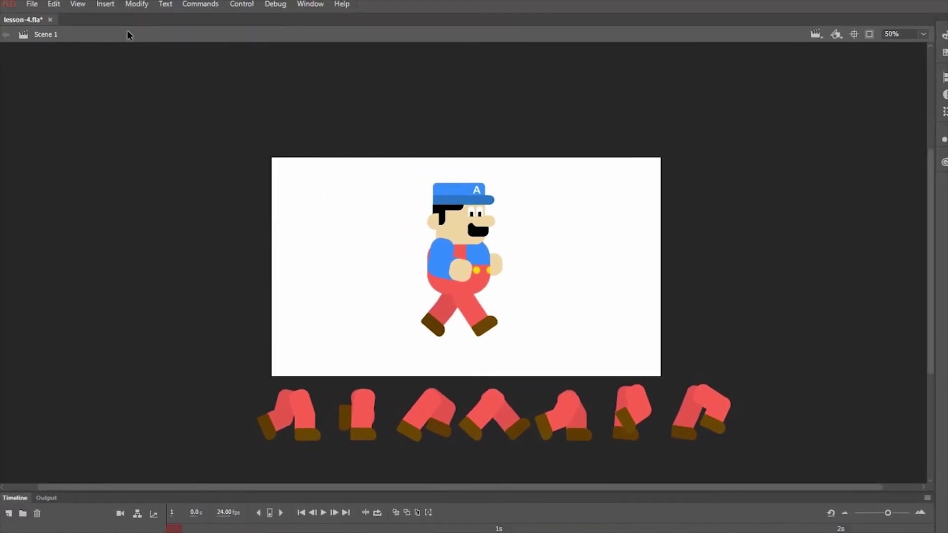
Show the rulers and place a horizontal guide along the soles of the character's shoes
left_click(78, 4)
left_click(90, 97)
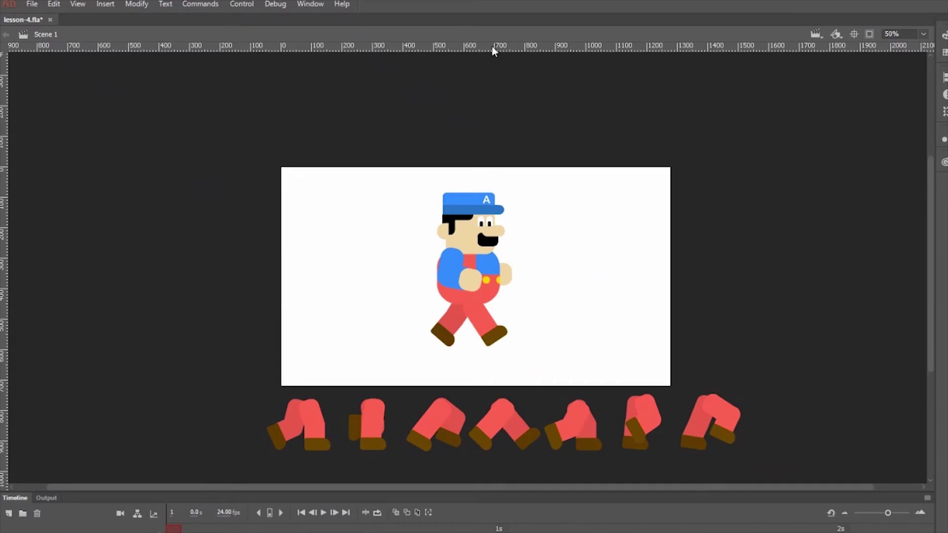
left_click_drag(491, 46, 520, 346)
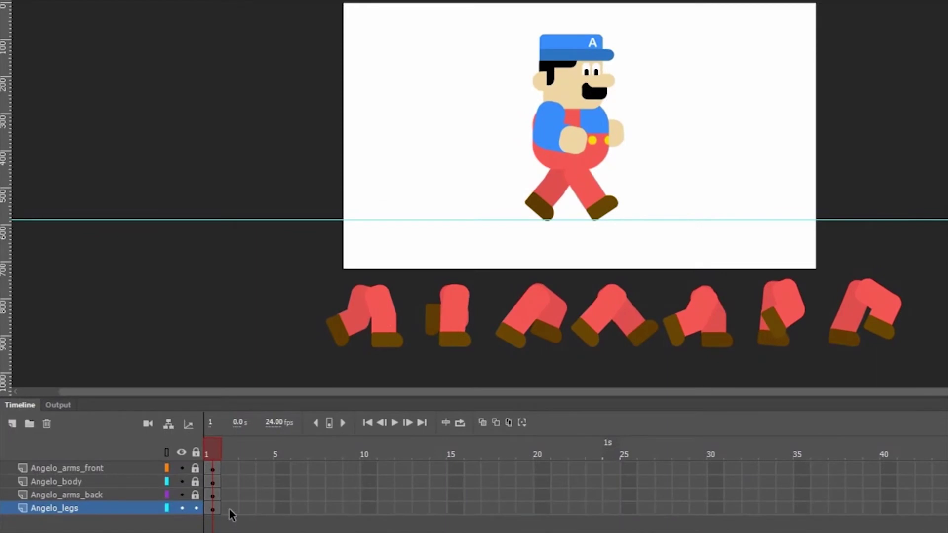
Insert a blank keyframe at frame 2 of the Angelo_legs layer
left_click(230, 508)
right_click(231, 510)
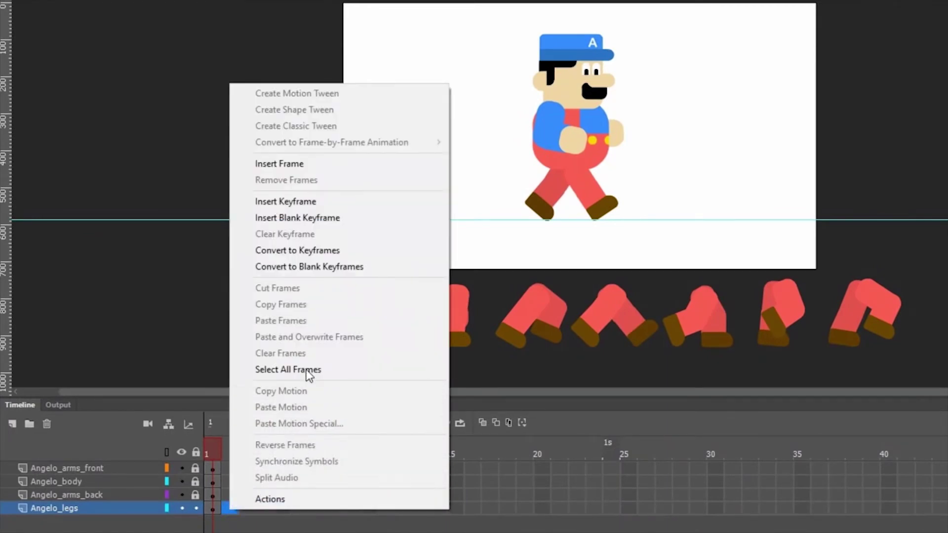
left_click(313, 219)
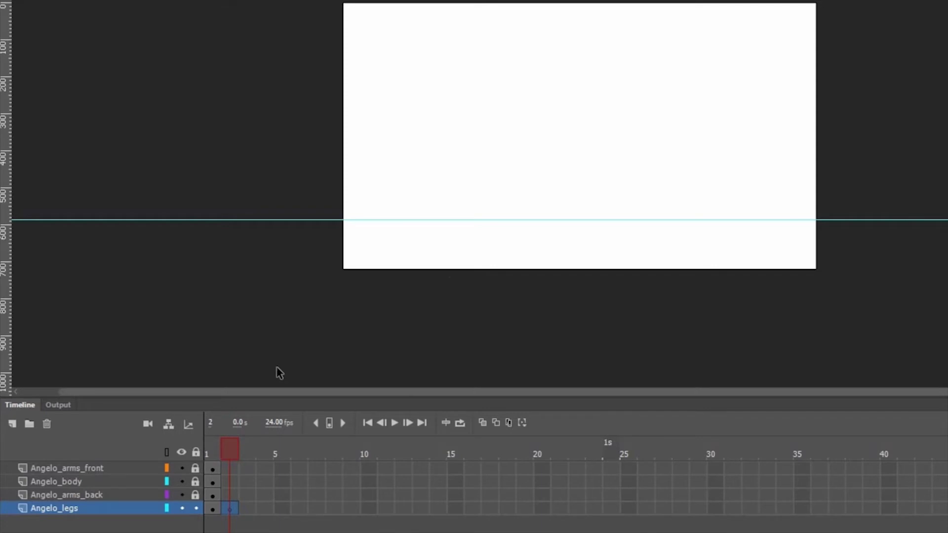
Extend the Angelo_body layer to frame 2 with a regular frame and compare frames 1 and 2
left_click(233, 483)
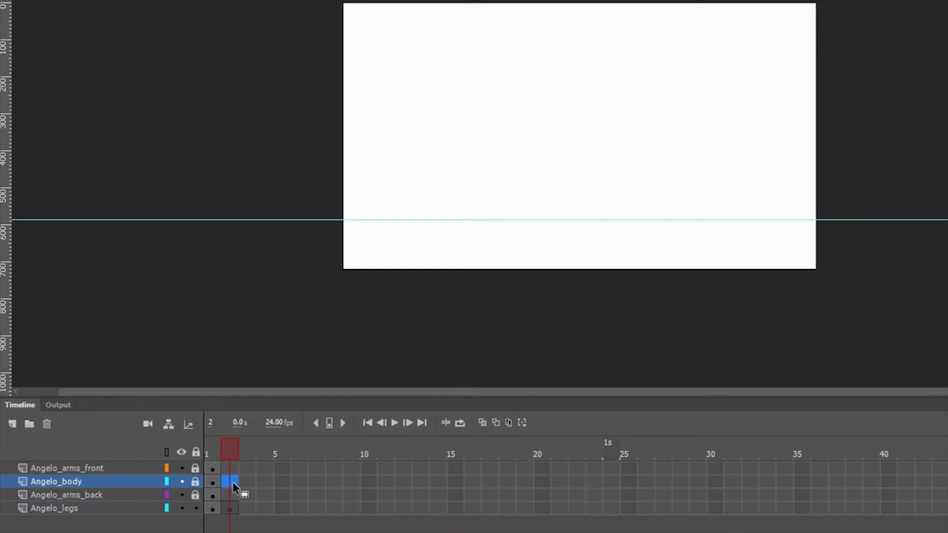
right_click(233, 482)
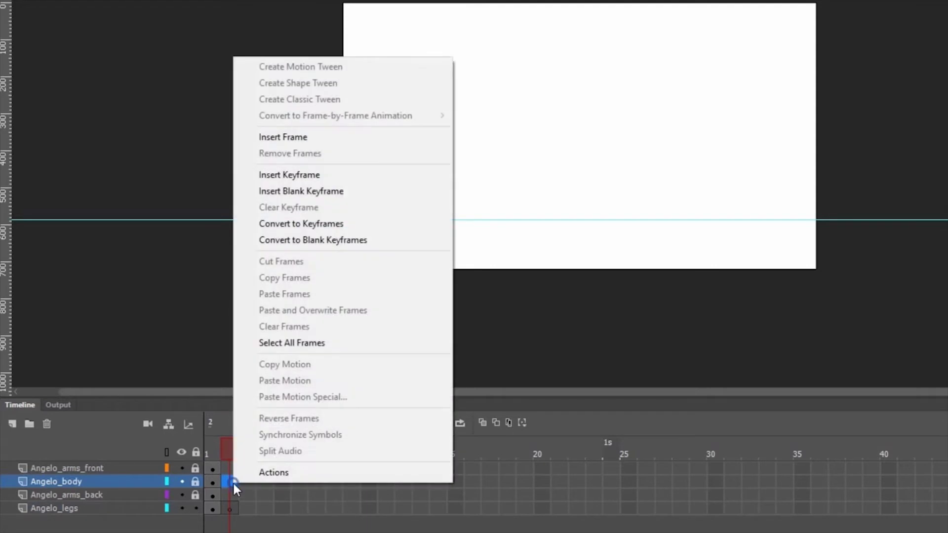
left_click(339, 137)
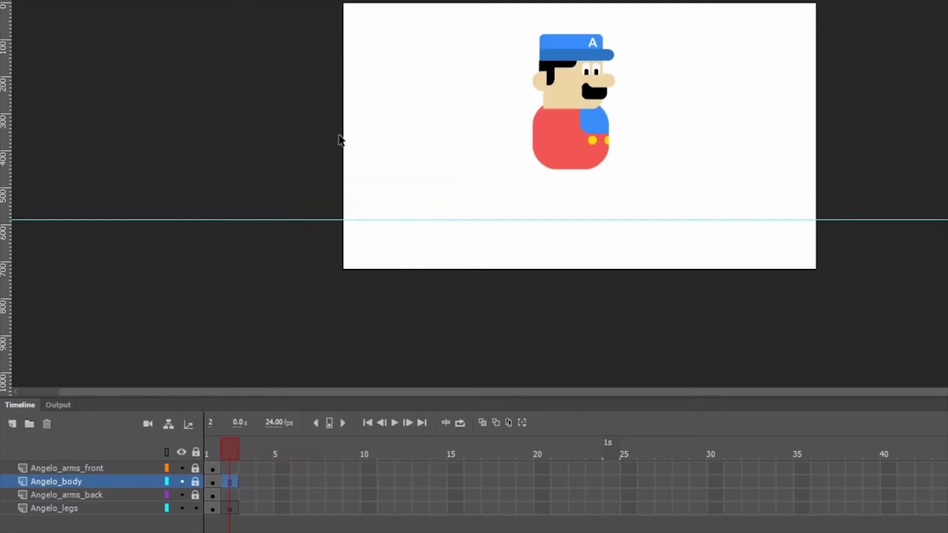
left_click(230, 448)
left_click(216, 447)
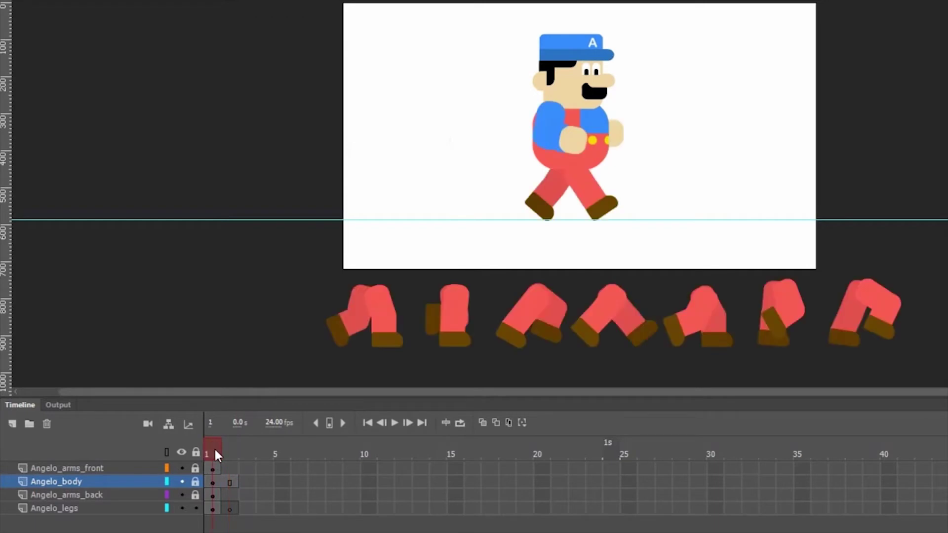
left_click(233, 446)
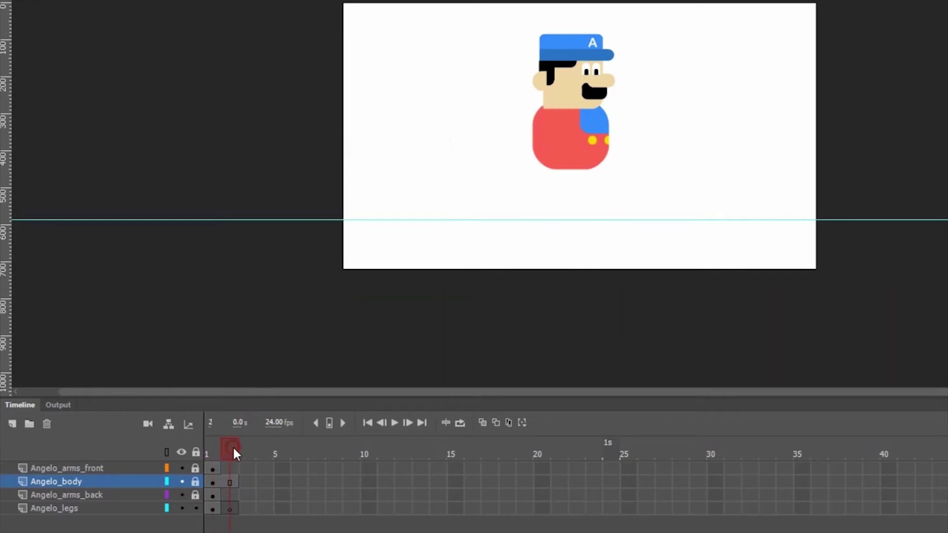
Extend the Angelo_body, Angelo_arms_front and Angelo_arms_back layers to frame 8, and return to frame 2 of the Angelo_legs layer
right_click(338, 482)
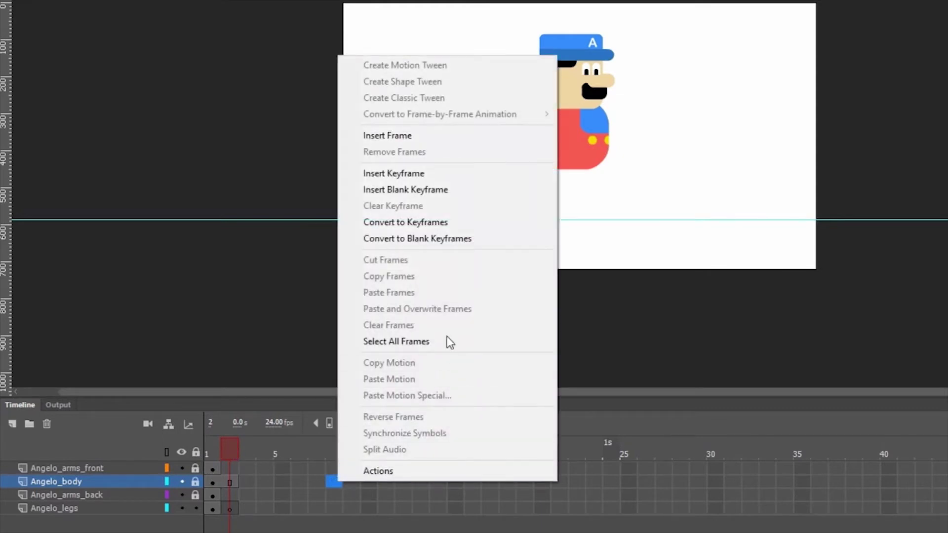
left_click(435, 138)
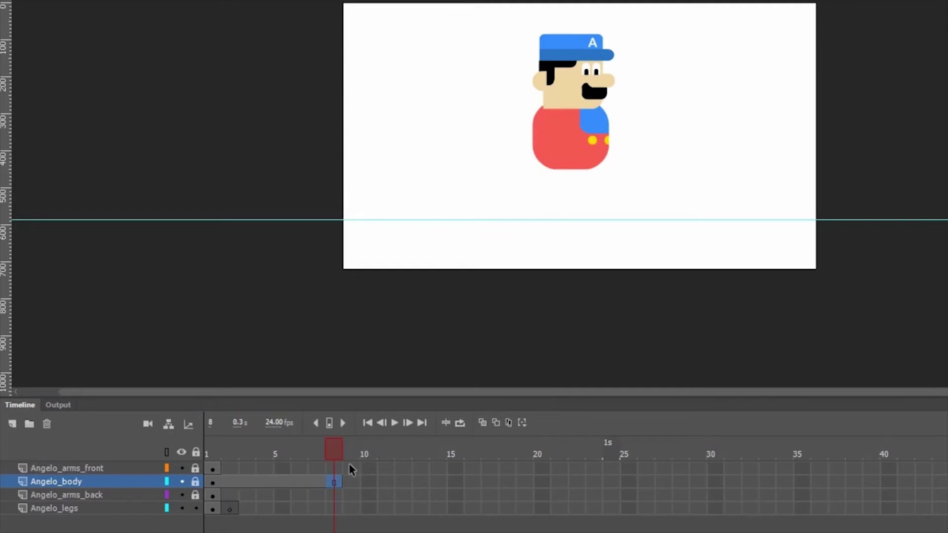
right_click(334, 469)
left_click(400, 127)
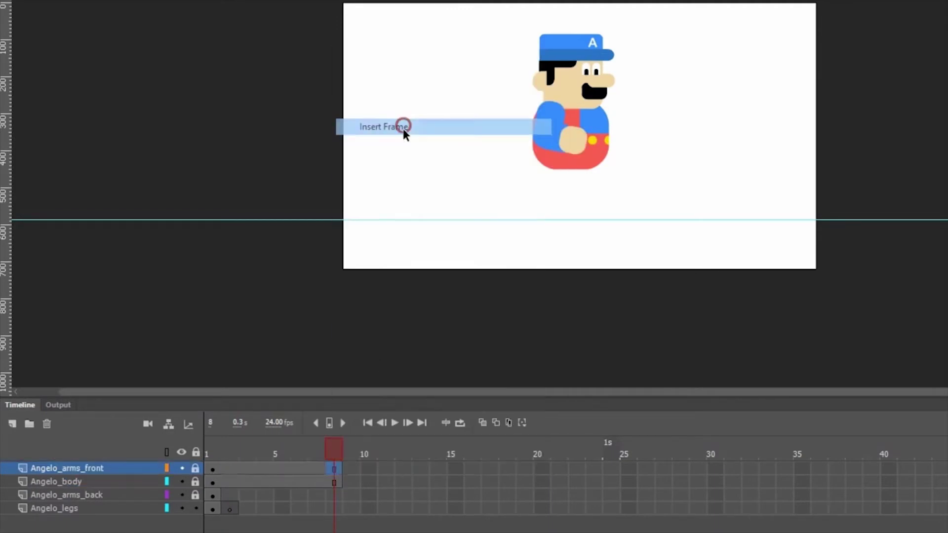
right_click(336, 494)
left_click(417, 148)
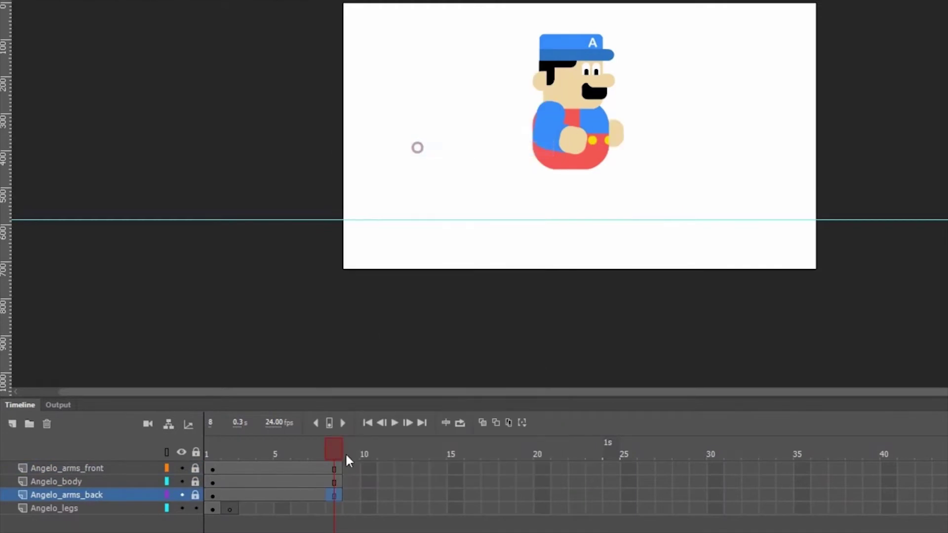
left_click_drag(314, 446, 232, 454)
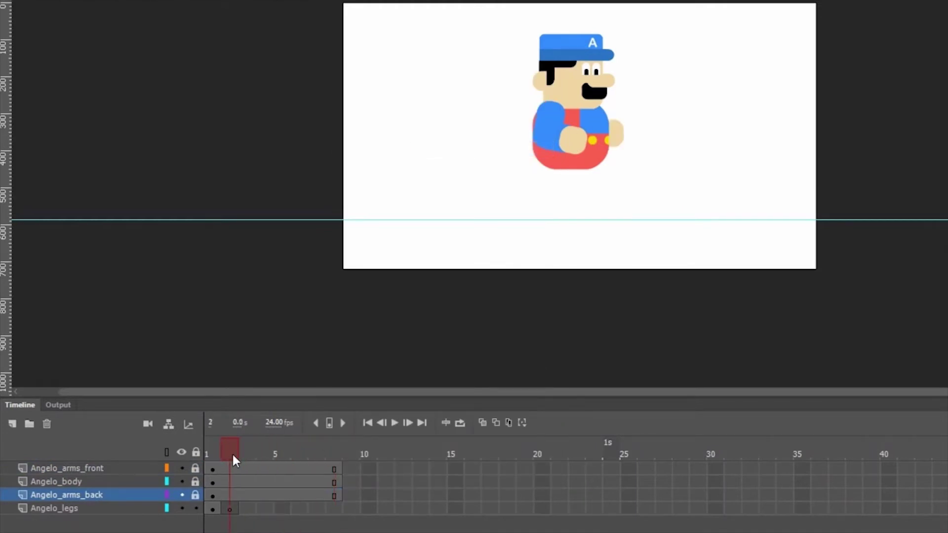
left_click(232, 508)
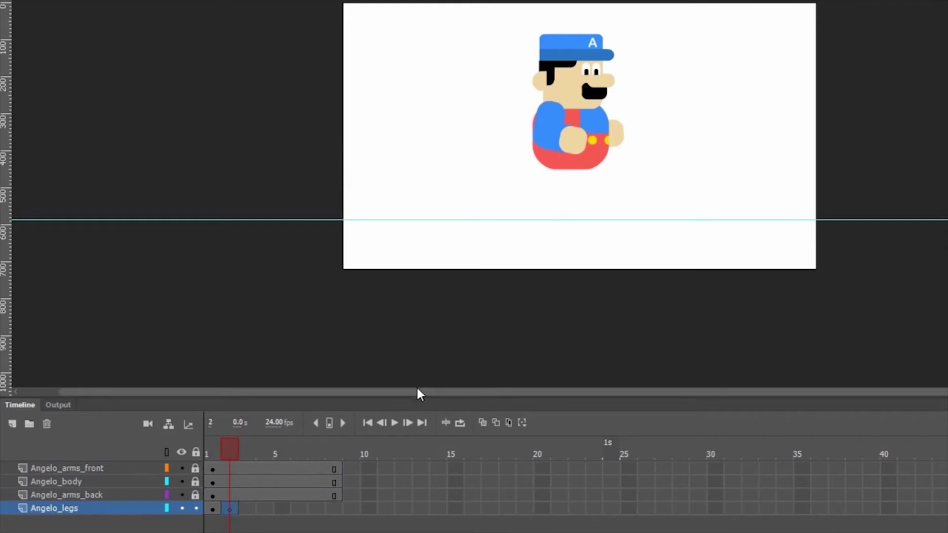
Move the first spare leg pose from frame 1 to frame 2 of Angelo_legs and position it under the body with its shoes on the guide
left_click_drag(223, 448, 214, 447)
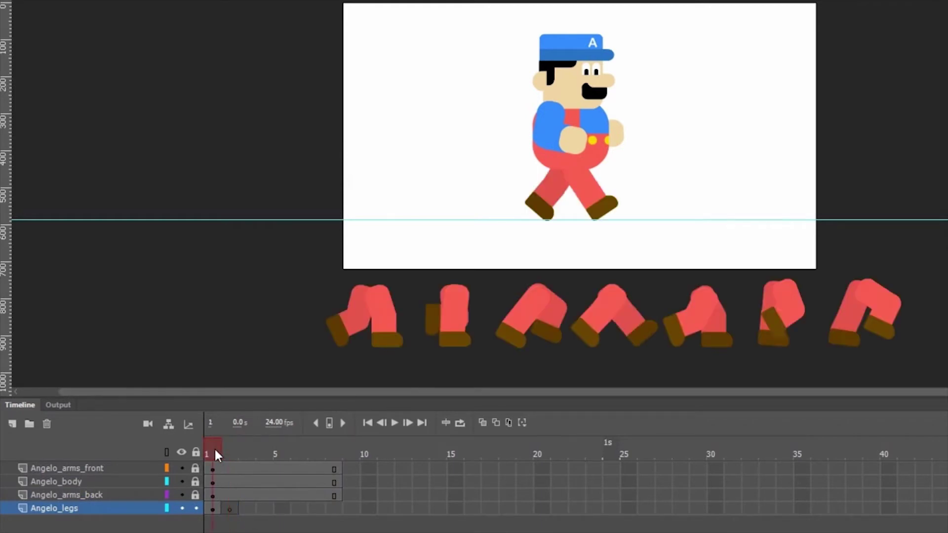
left_click(348, 325)
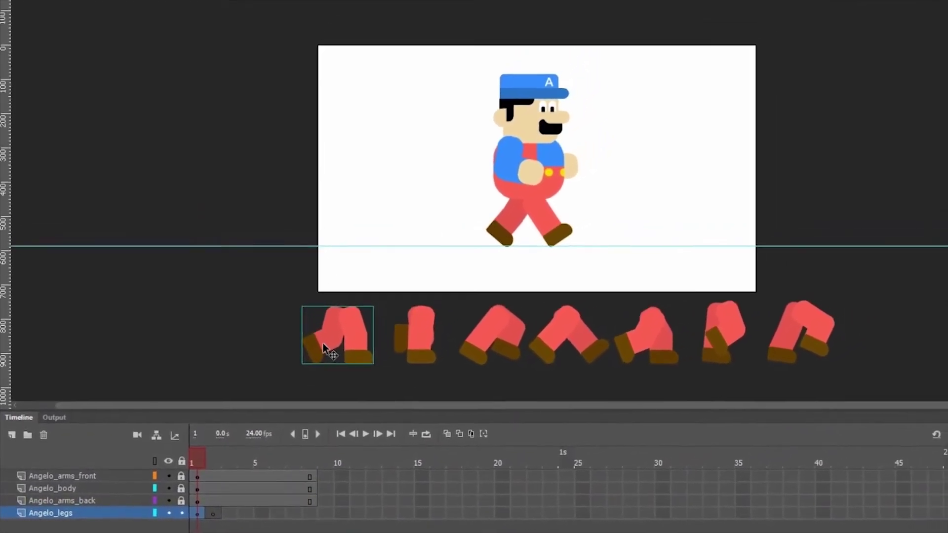
right_click(338, 332)
left_click(339, 9)
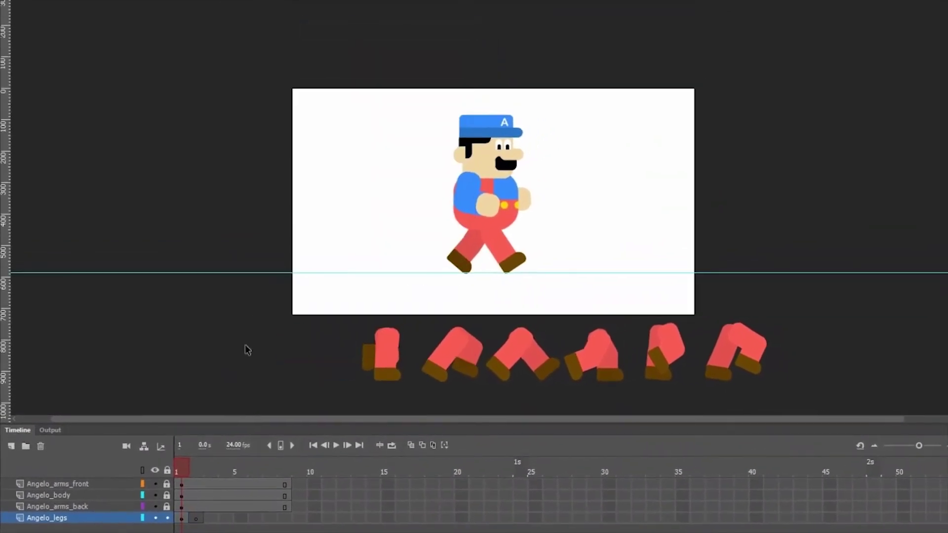
key("F7")
left_click(196, 472)
right_click(449, 281)
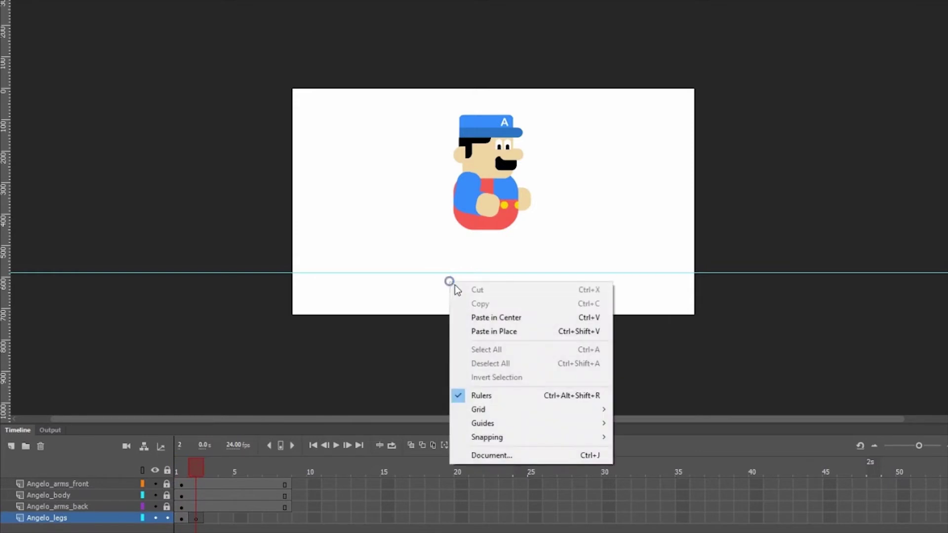
left_click(502, 331)
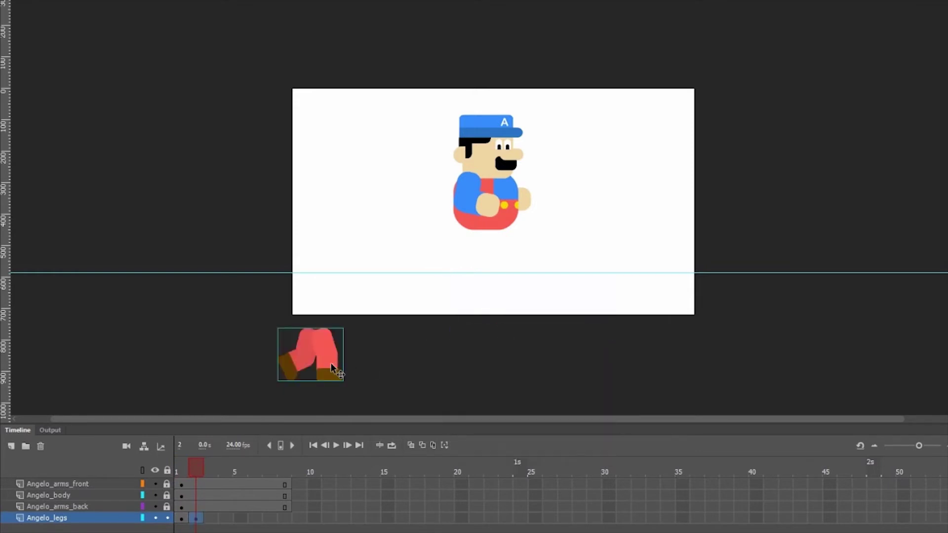
left_click_drag(357, 355, 500, 254)
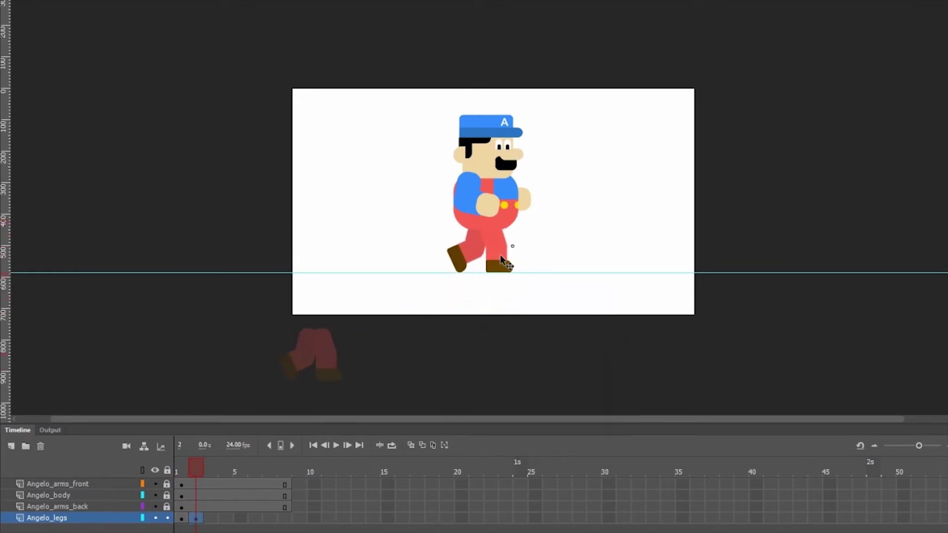
left_click(487, 298)
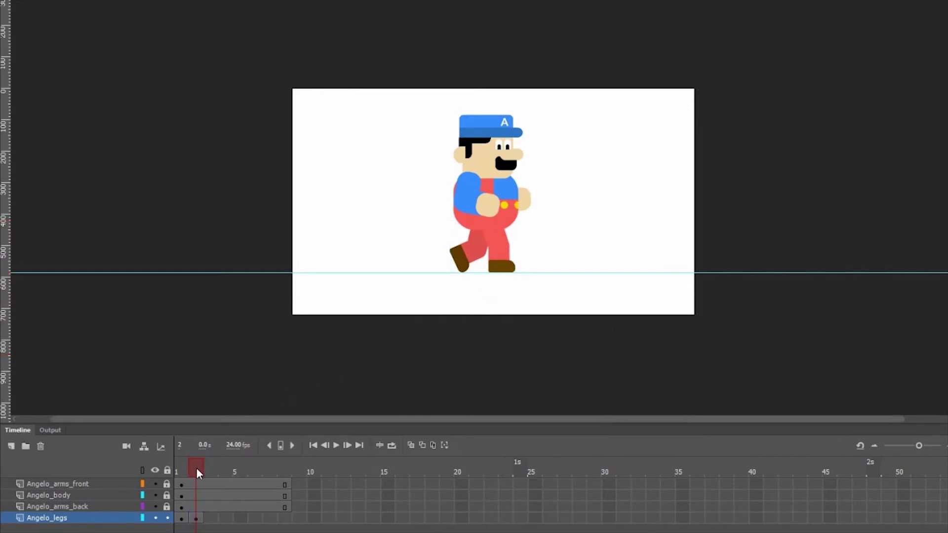
Insert a blank keyframe at frame 3 of the Angelo_legs layer
left_click(211, 519)
right_click(212, 520)
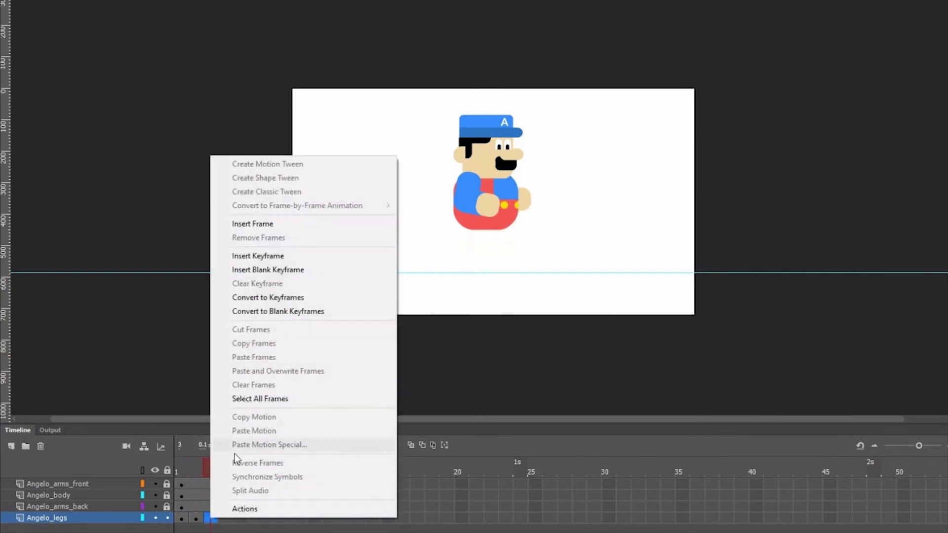
left_click(276, 271)
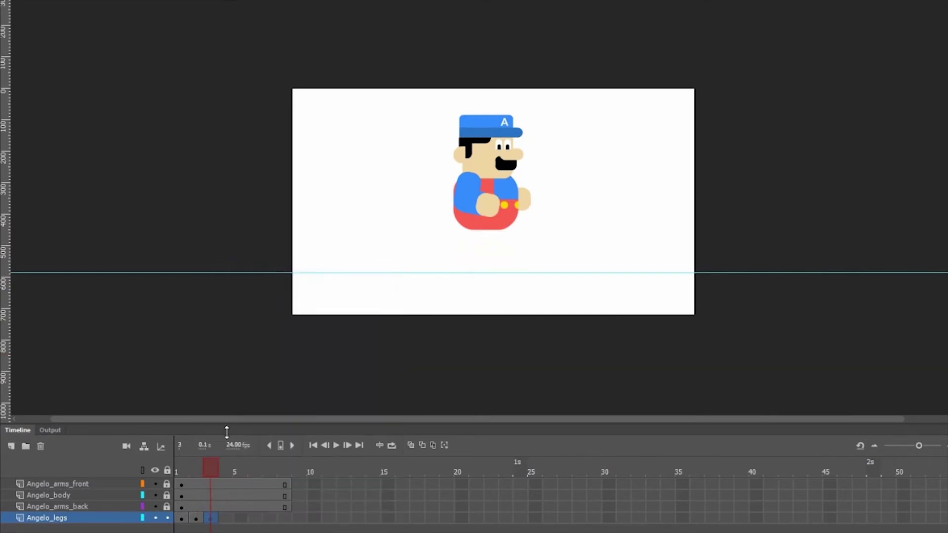
Move the upright leg pose with the lifted rear foot from frame 1 to frame 3 and stand it on the guide under the body
left_click(179, 469)
left_click(373, 369)
right_click(374, 368)
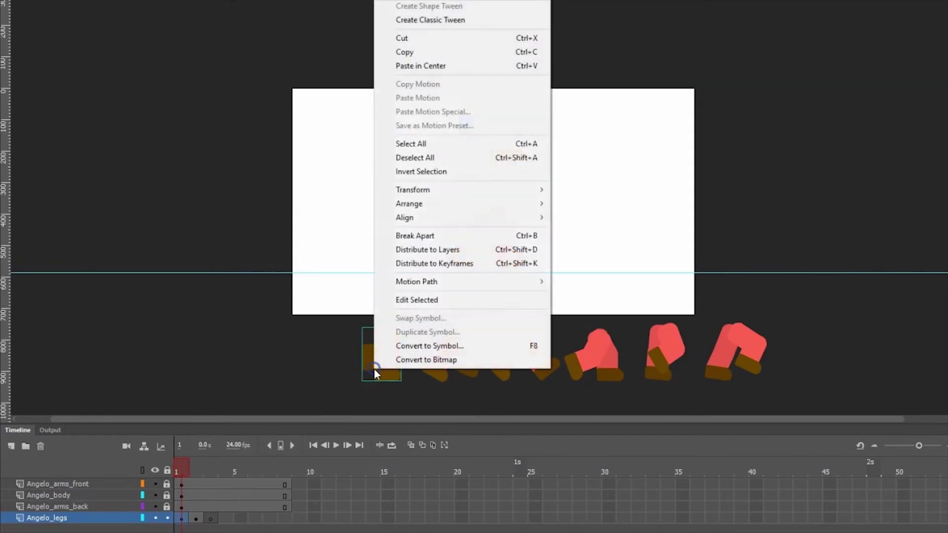
left_click(421, 39)
left_click(212, 472)
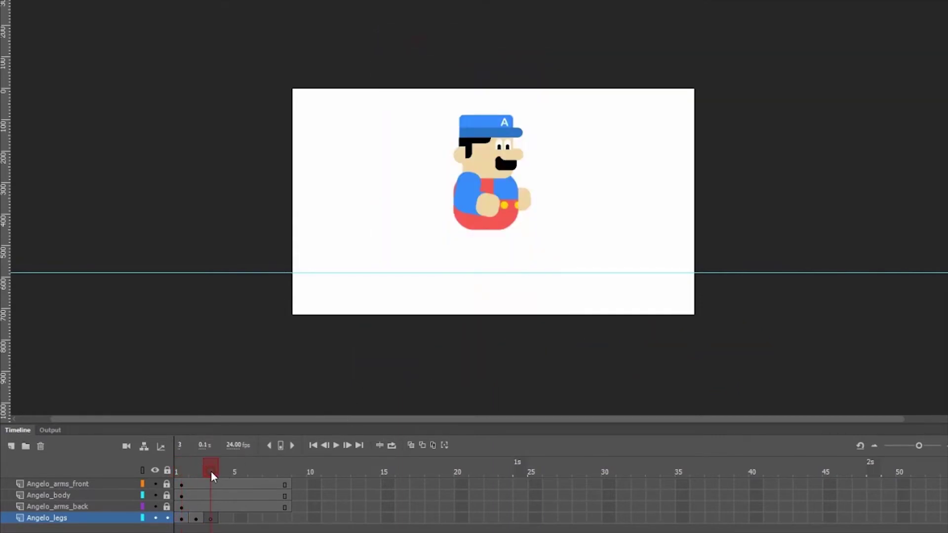
right_click(417, 304)
left_click(455, 348)
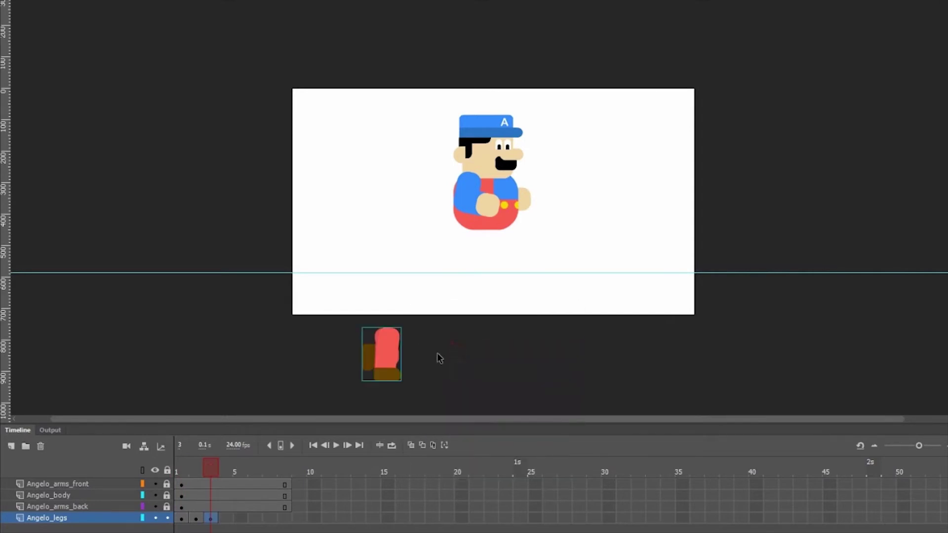
left_click_drag(390, 362, 492, 257)
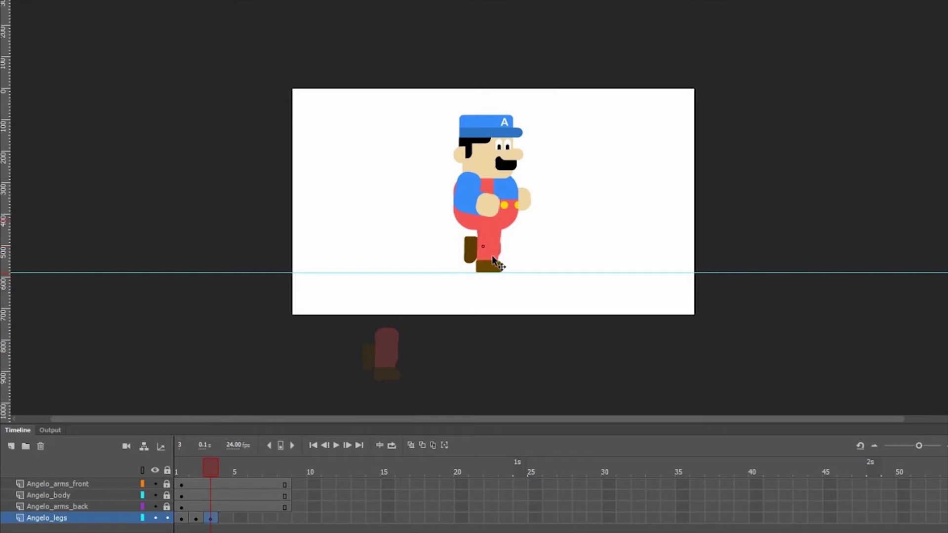
mouse_move(212, 463)
left_mouse_down()
mouse_move(167, 455)
mouse_move(212, 449)
left_mouse_up()
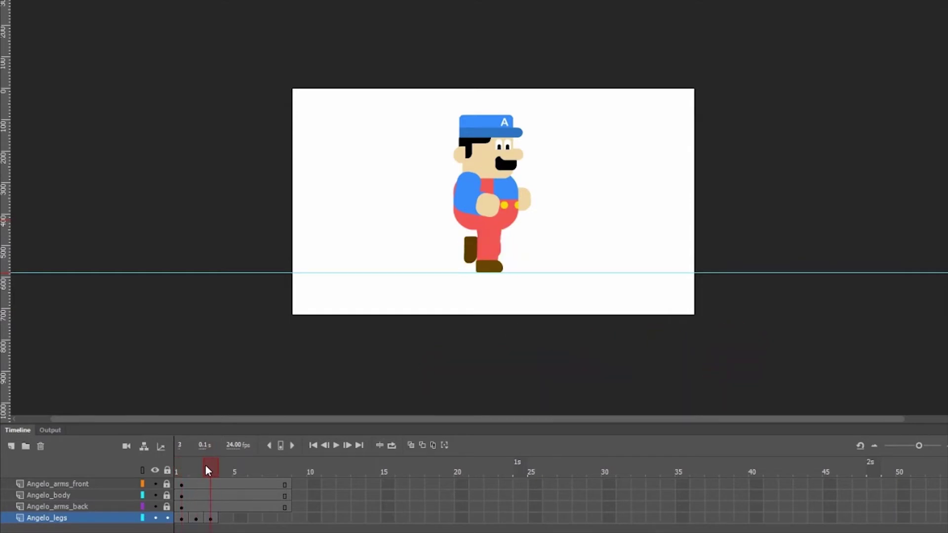
Insert a blank keyframe at frame 4 of Angelo_legs and move the next spare leg pose from frame 1 into it, under the body
right_click(223, 517)
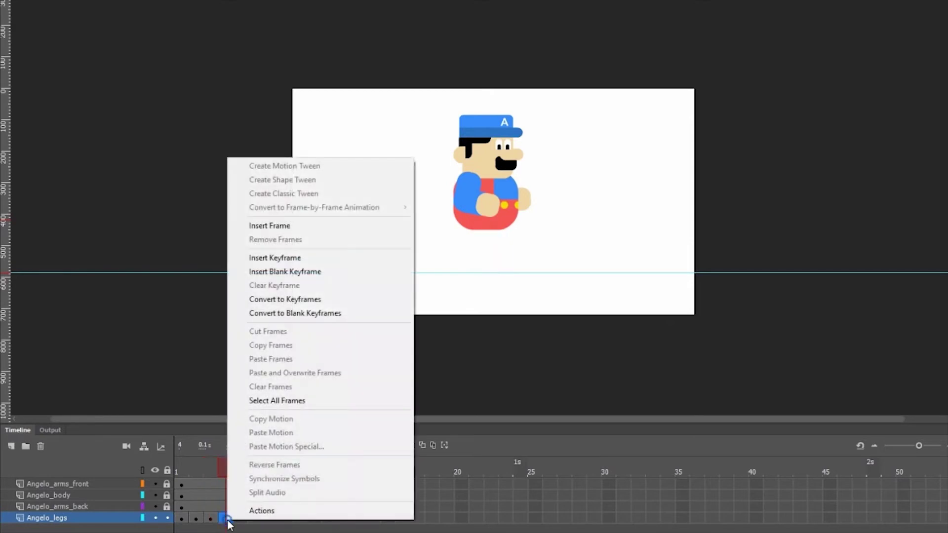
left_click(302, 271)
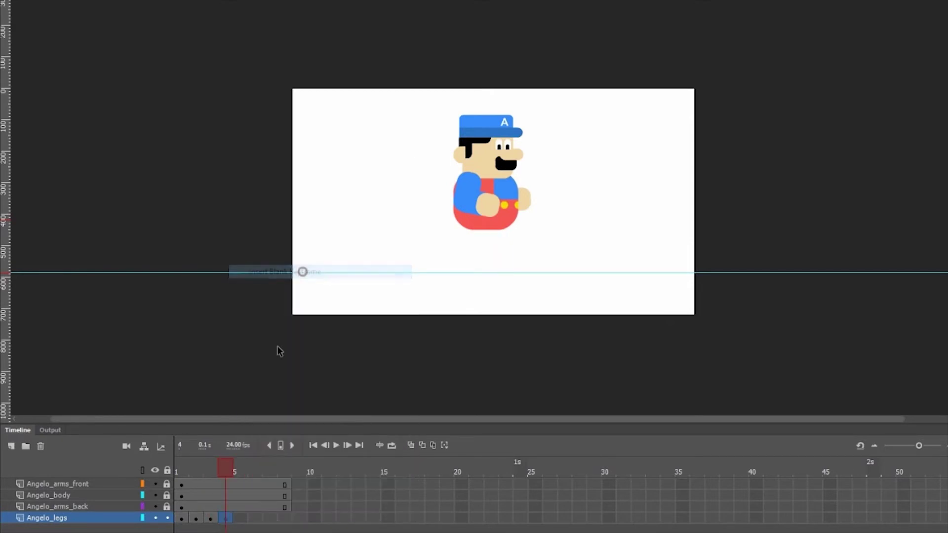
left_click(184, 521)
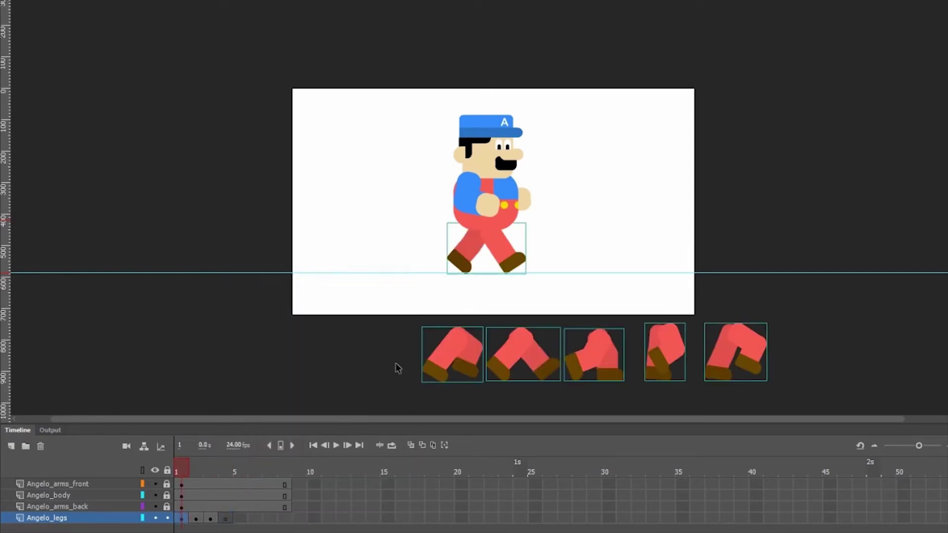
left_click(446, 357)
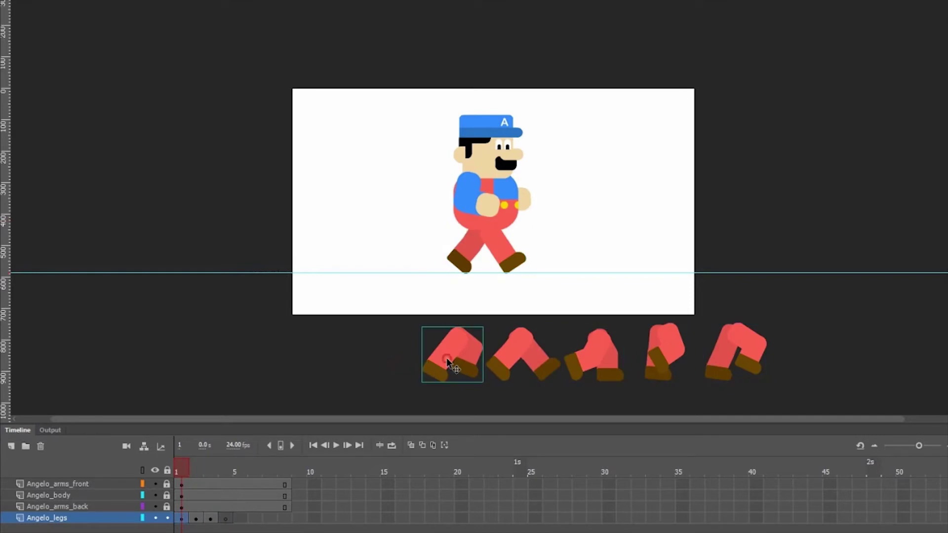
right_click(446, 359)
left_click(476, 28)
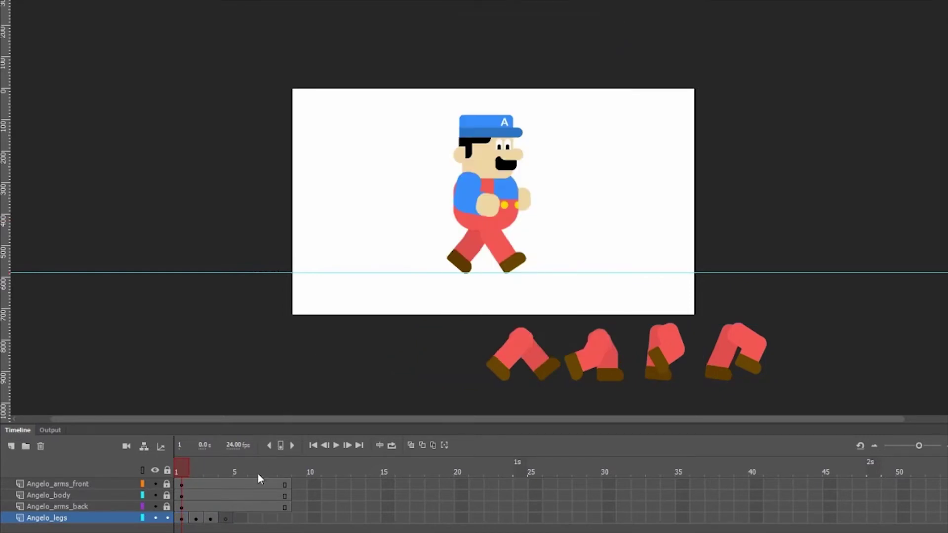
left_click(231, 519)
right_click(467, 293)
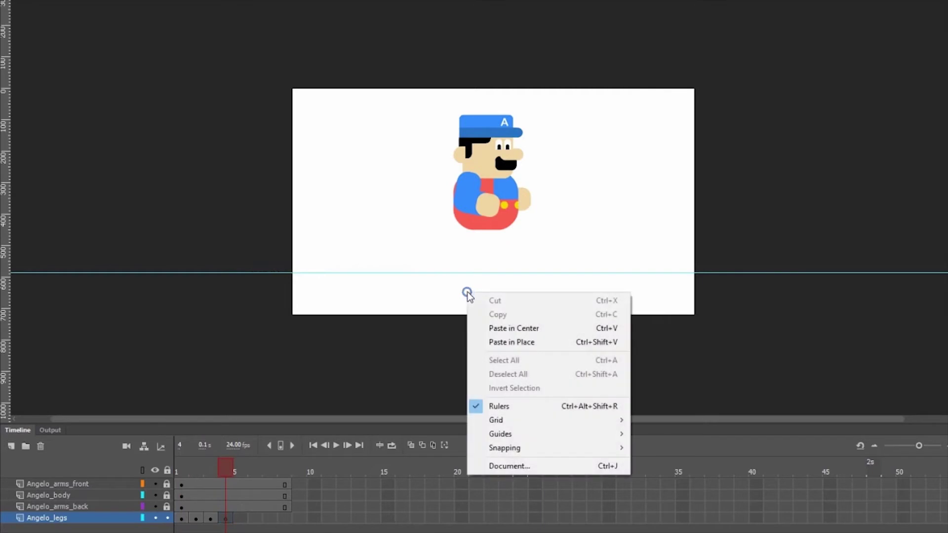
left_click(499, 341)
left_click_drag(466, 351, 492, 240)
Move the spread leg pose from frame 1 into a new blank keyframe at frame 5 of Angelo_legs and place it under the body
left_click_drag(212, 467, 181, 467)
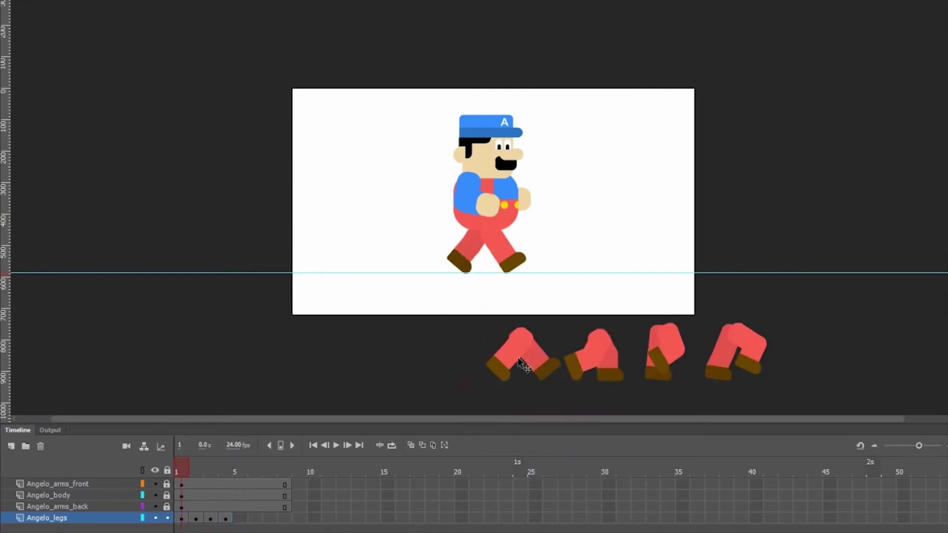
right_click(515, 351)
left_click(567, 22)
right_click(240, 518)
left_click(318, 257)
right_click(461, 302)
left_click(509, 347)
left_click_drag(520, 353, 480, 230)
left_click_drag(232, 468, 235, 469)
Move the next spare leg pose from frame 1 into a new blank keyframe at frame 6 of Angelo_legs and place it under the body
left_click(181, 519)
left_click(589, 365)
right_click(588, 366)
left_click(638, 32)
right_click(255, 518)
left_click(306, 271)
right_click(486, 253)
left_click(530, 301)
left_click_drag(605, 350, 494, 241)
Move the crossed-leg passing pose from frame 1 into a new blank keyframe at frame 7 of Angelo_legs and place it under the body
left_click(181, 518)
right_click(663, 344)
left_click(691, 13)
right_click(270, 519)
left_click(332, 271)
right_click(450, 300)
left_click(489, 350)
left_click_drag(649, 332, 470, 226)
mouse_move(269, 465)
left_mouse_down()
mouse_move(260, 464)
mouse_move(270, 467)
left_mouse_up()
Move the last spare leg pose from frame 1 into a new blank keyframe at frame 8 of Angelo_legs and place it under the body
left_click(185, 519)
left_click(609, 375)
right_click(732, 347)
left_click(787, 20)
right_click(284, 518)
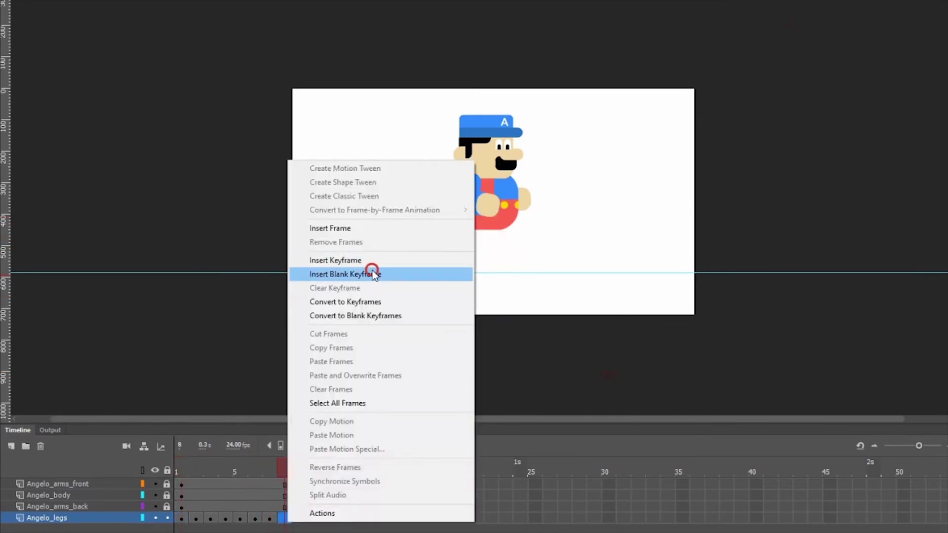
left_click(369, 273)
right_click(474, 249)
left_click(504, 285)
left_click_drag(732, 349, 472, 230)
mouse_move(285, 464)
left_mouse_down()
mouse_move(161, 475)
mouse_move(285, 478)
left_mouse_up()
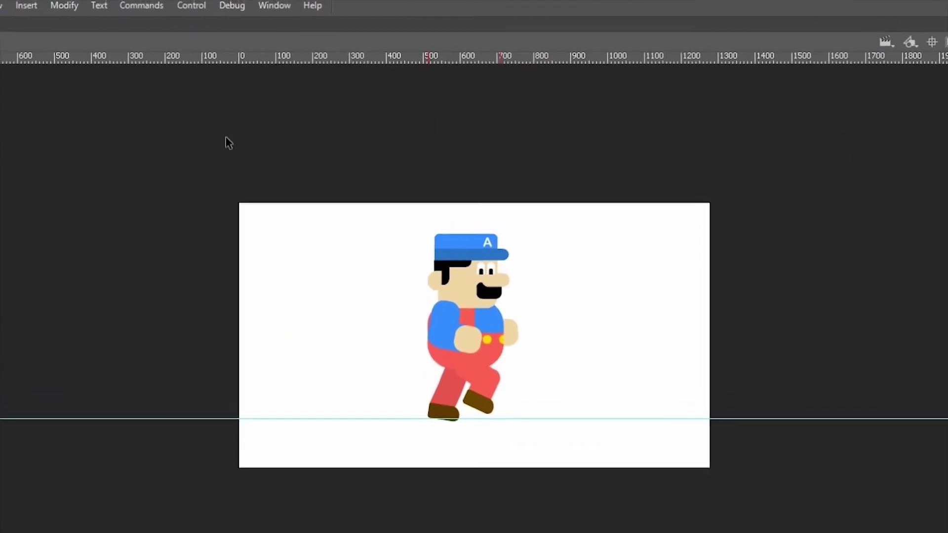
Test the movie to preview the walk cycle, and close the preview window
left_click(207, 6)
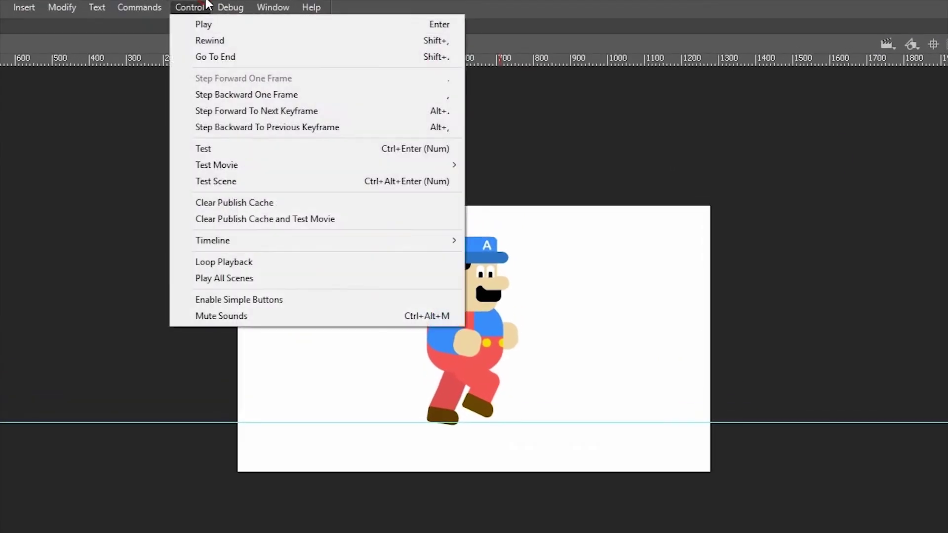
left_click(216, 150)
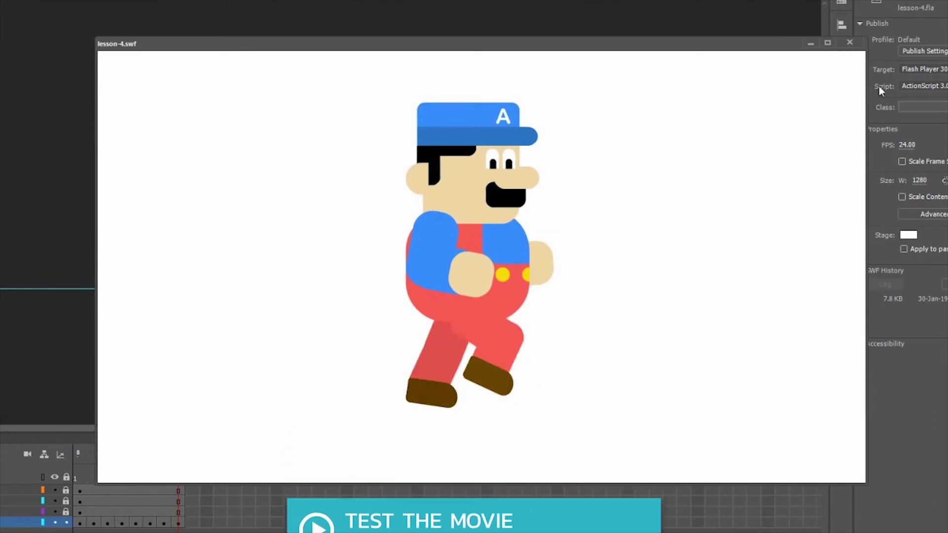
left_click(855, 44)
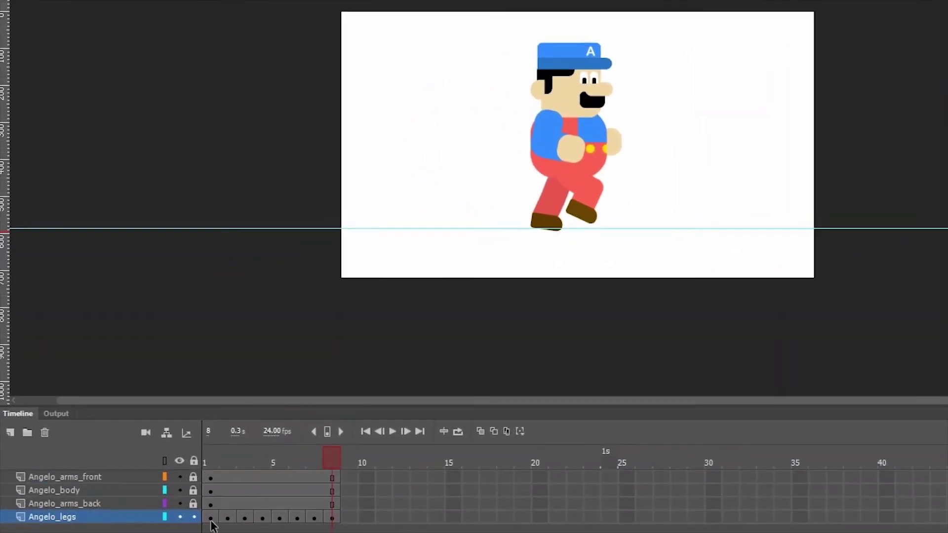
Try extending the first pose of the Angelo_legs layer by one frame, and take the extra frame back out
left_click(211, 521)
right_click(210, 521)
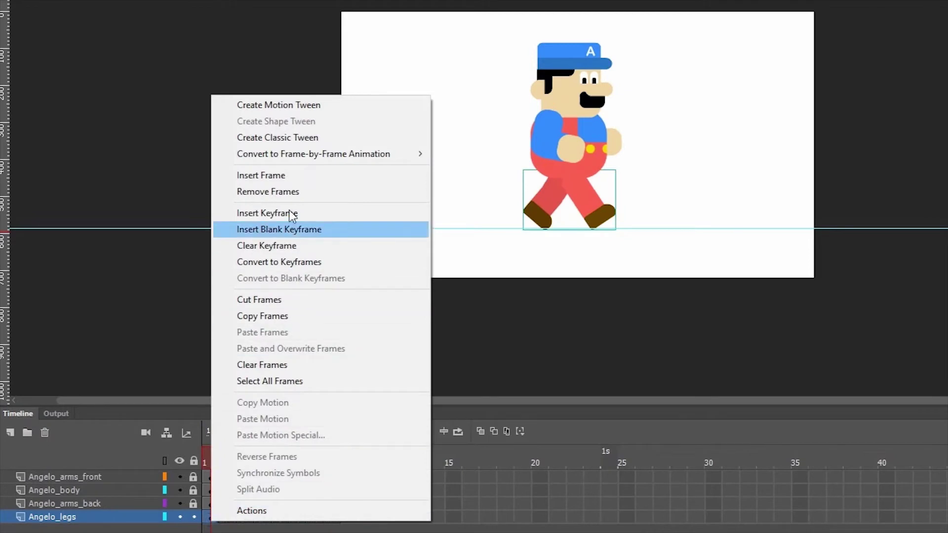
left_click(290, 176)
mouse_move(211, 454)
left_mouse_down()
mouse_move(254, 450)
mouse_move(208, 458)
left_mouse_up()
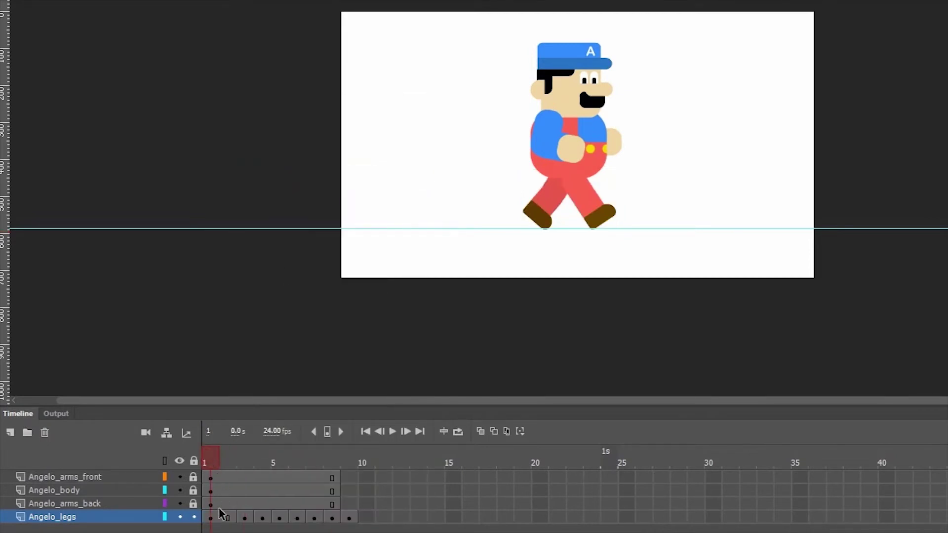
left_click(246, 519)
key("shift+F5")
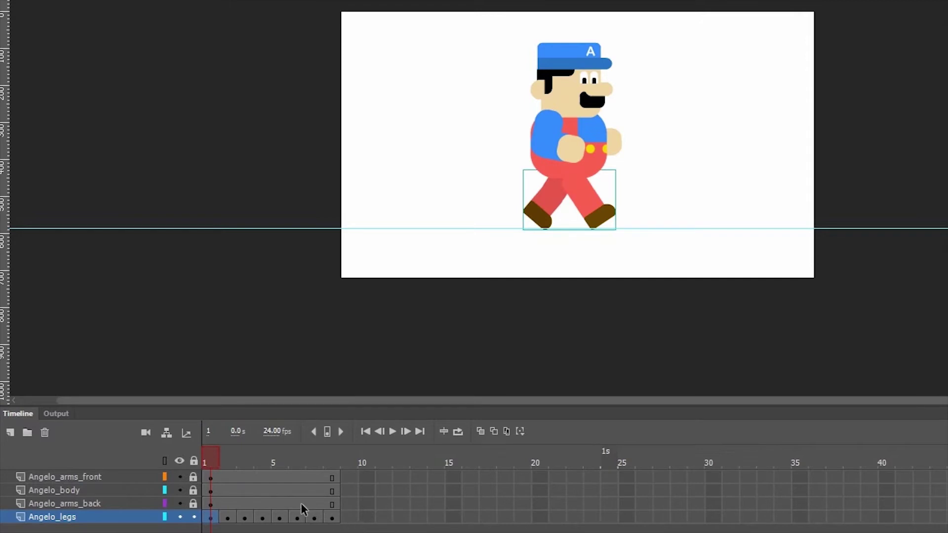
Select all eight leg keyframes of the Angelo_legs layer and stretch their span to frame 16, giving each pose two frames
left_click(347, 479)
left_click_drag(330, 518, 211, 518)
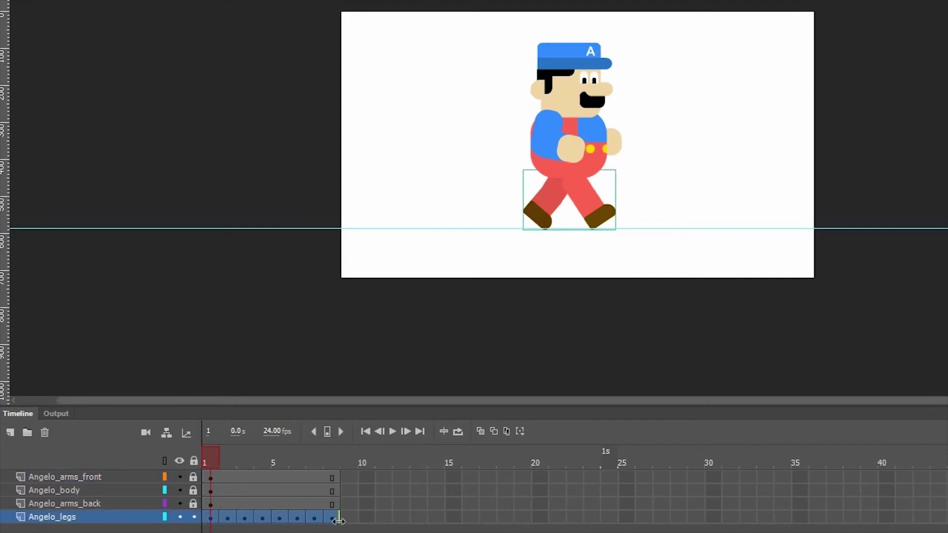
left_click_drag(339, 517, 472, 515)
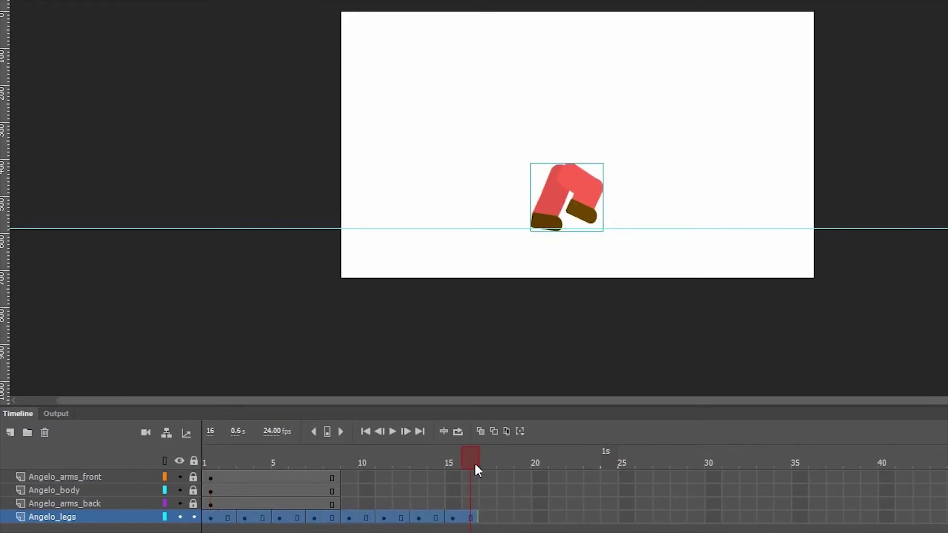
Extend the Angelo_arms_front, Angelo_body and Angelo_arms_back layers to frame 16 with regular frames
left_click(473, 477)
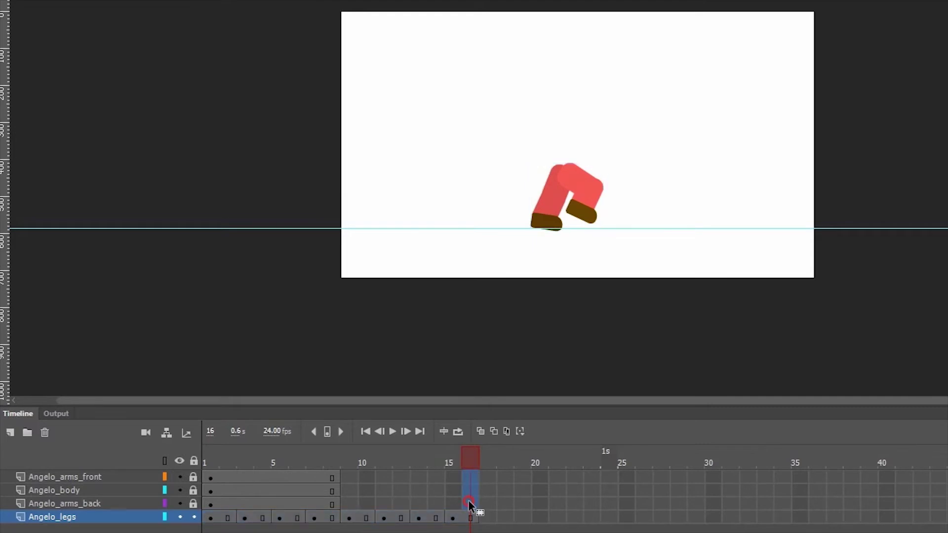
right_click(472, 484)
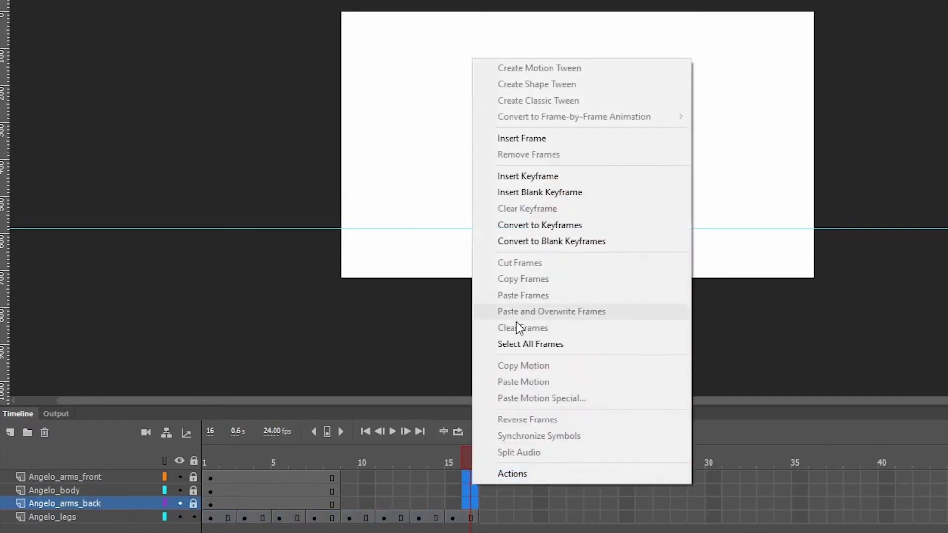
left_click(533, 141)
Scrub through the 16 frames and play back the slowed walk cycle on the stage
left_click_drag(209, 461, 465, 453)
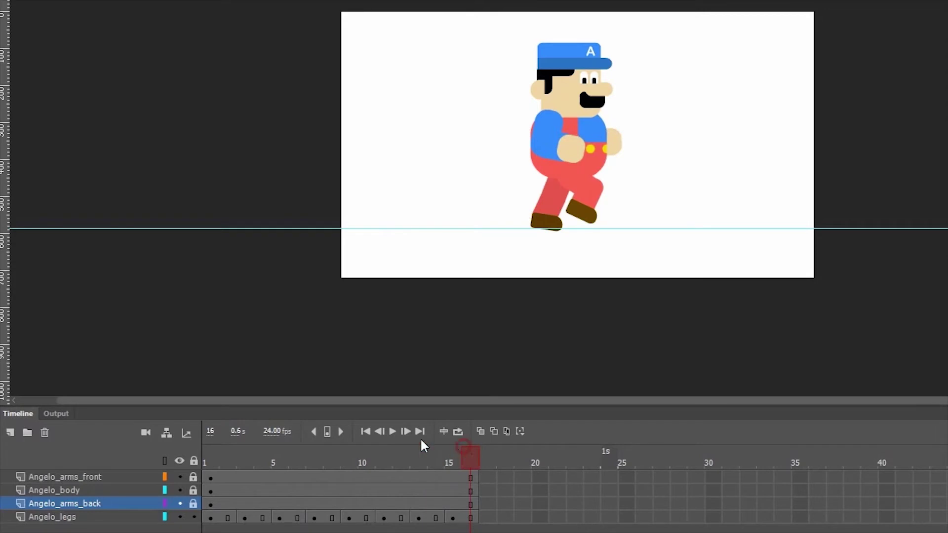
left_click(396, 428)
left_click(395, 428)
key("ctrl+equal")
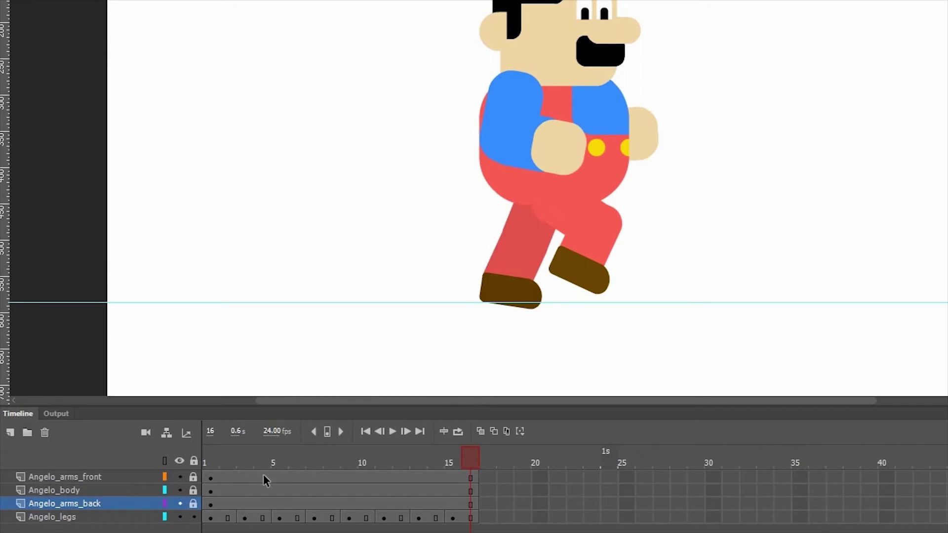
Insert a keyframe at frame 3 of Angelo_arms_front, set the arm's pivot at the shoulder, and rotate the arm backward
left_click(246, 478)
right_click(248, 478)
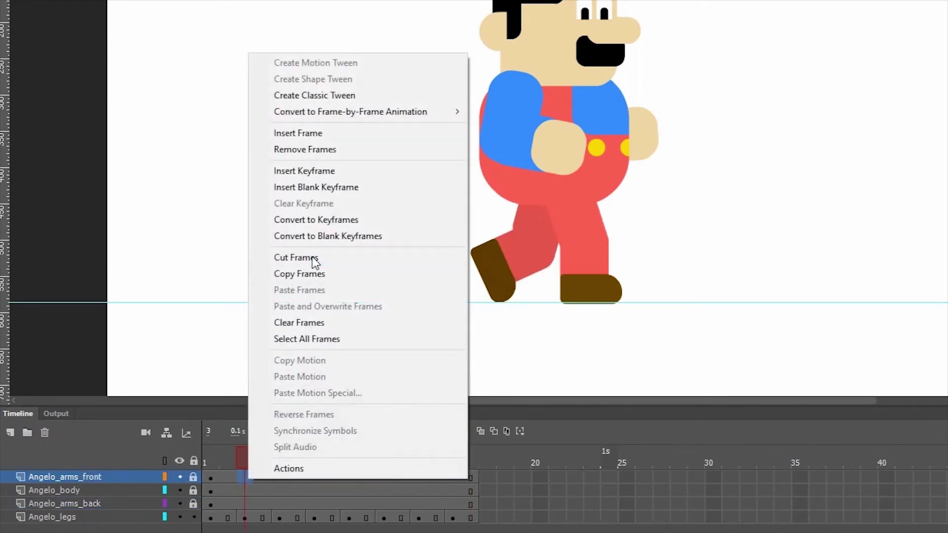
left_click(328, 172)
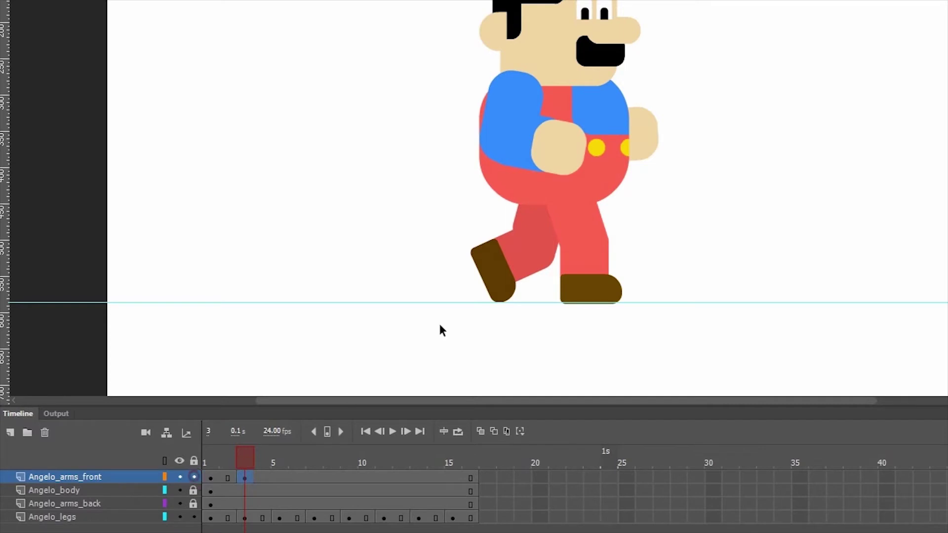
left_click(529, 153)
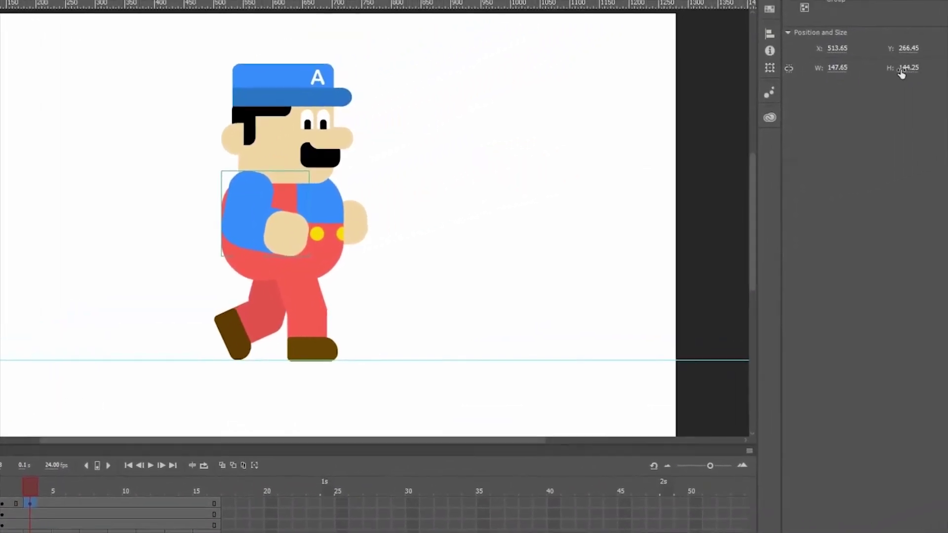
key("q")
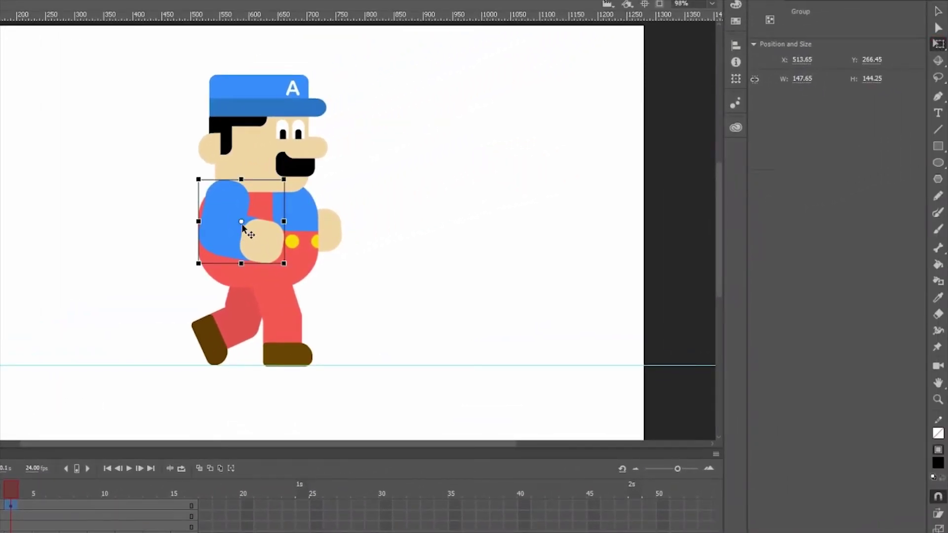
left_click_drag(241, 222, 226, 197)
left_click_drag(290, 267, 235, 275)
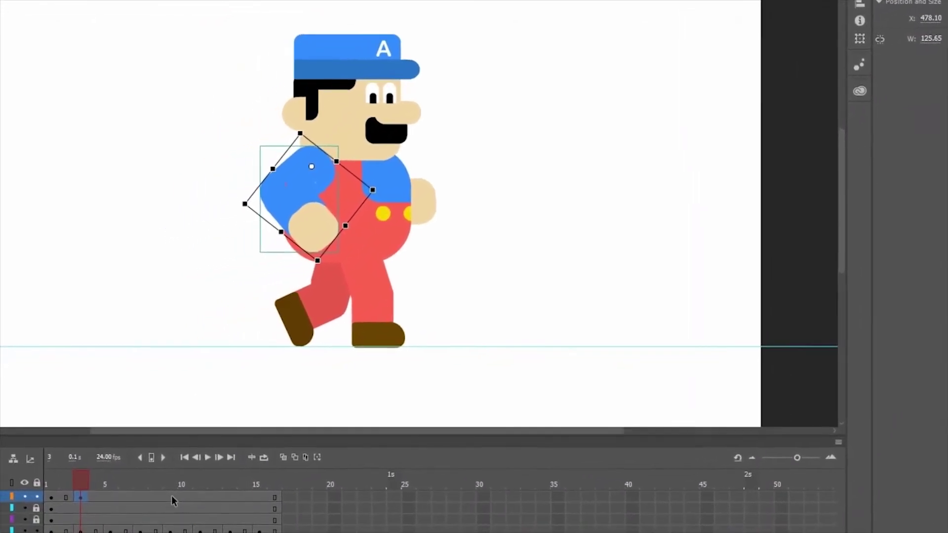
Copy the frame 1 arm pose of the Angelo_arms_front layer and paste it at frame 9
left_click(197, 495)
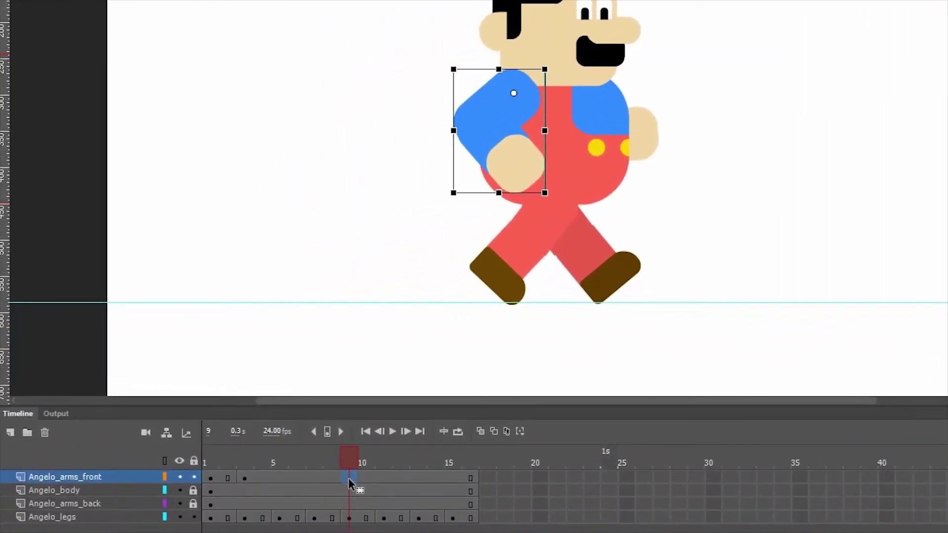
right_click(210, 477)
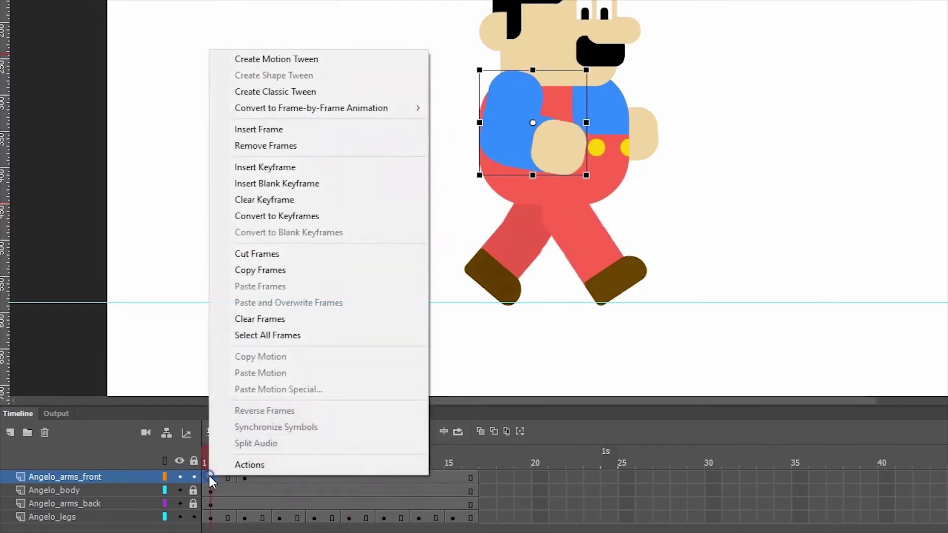
left_click(304, 270)
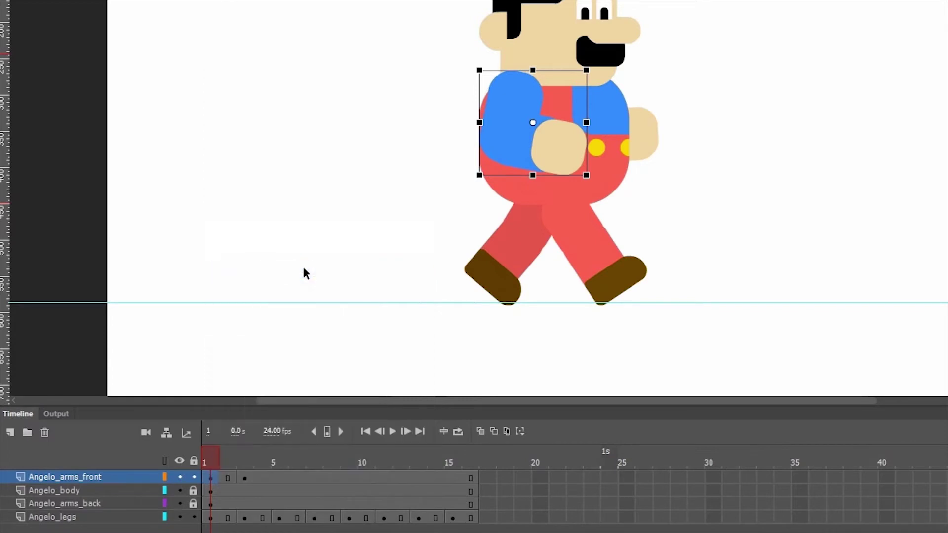
right_click(344, 477)
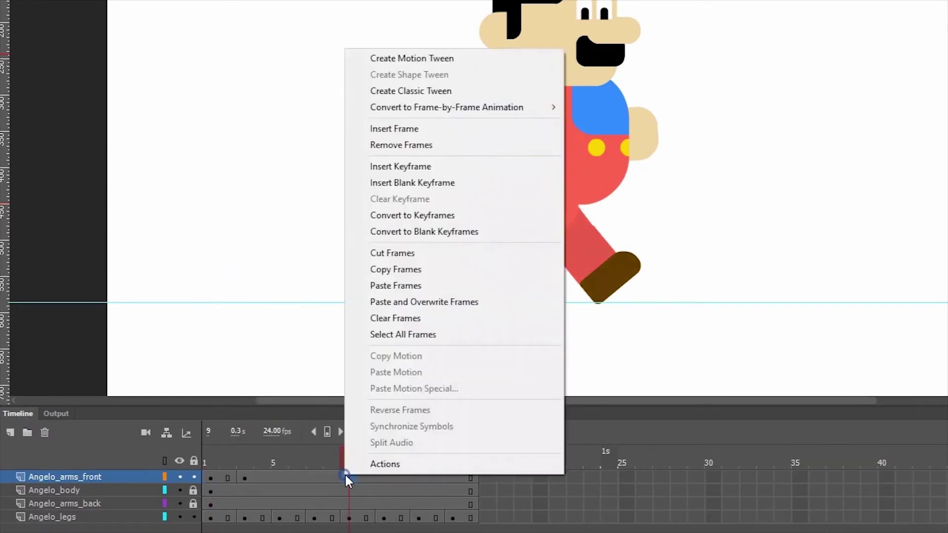
left_click(401, 287)
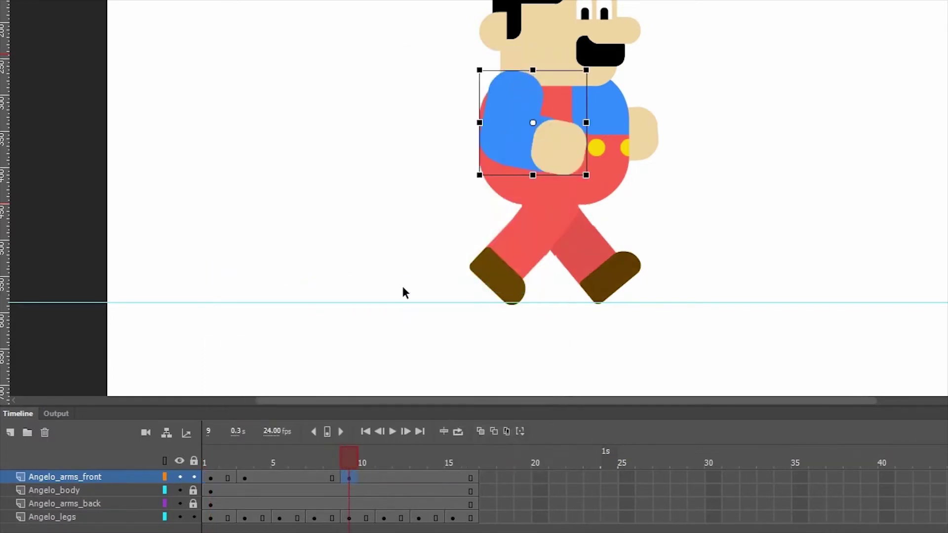
left_click(345, 450)
mouse_move(345, 450)
left_mouse_down()
mouse_move(206, 453)
mouse_move(350, 449)
left_mouse_up()
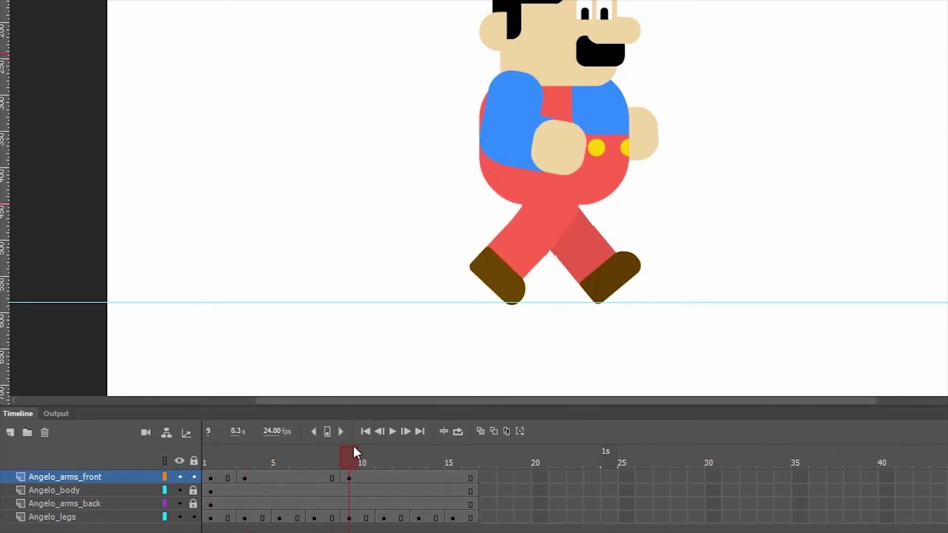
Insert a keyframe at frame 11 of Angelo_arms_front, set the pivot at the shoulder, and rotate the arm forward and up
left_click(384, 474)
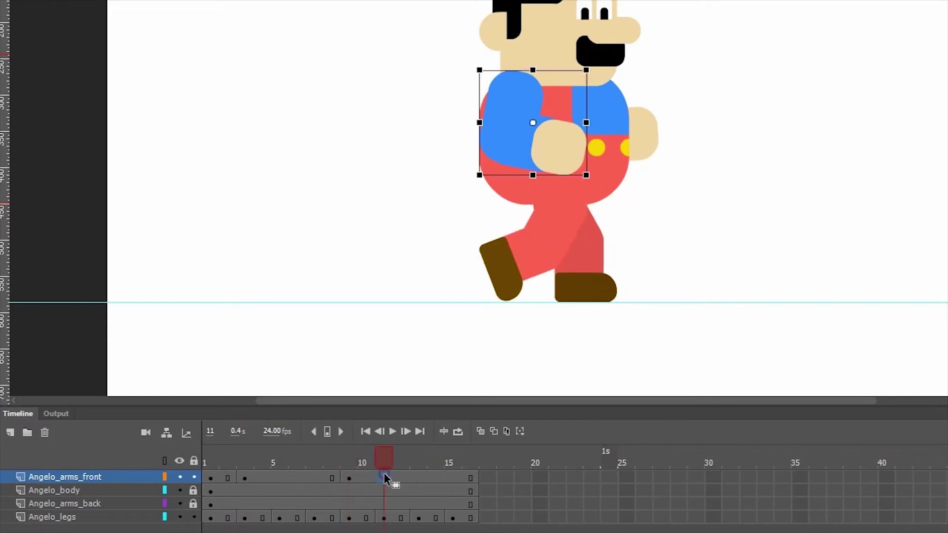
right_click(384, 474)
left_click(469, 168)
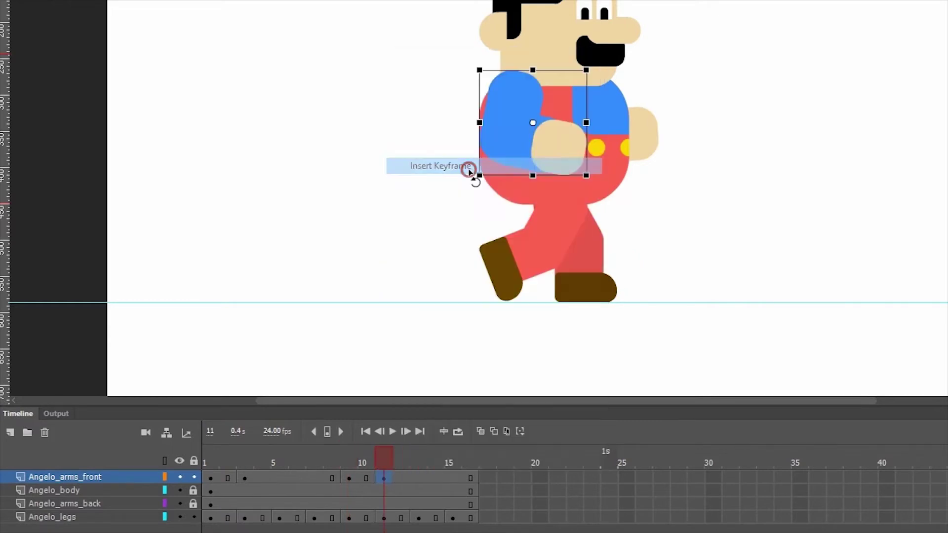
left_click_drag(533, 122, 513, 97)
left_click_drag(594, 186, 647, 127)
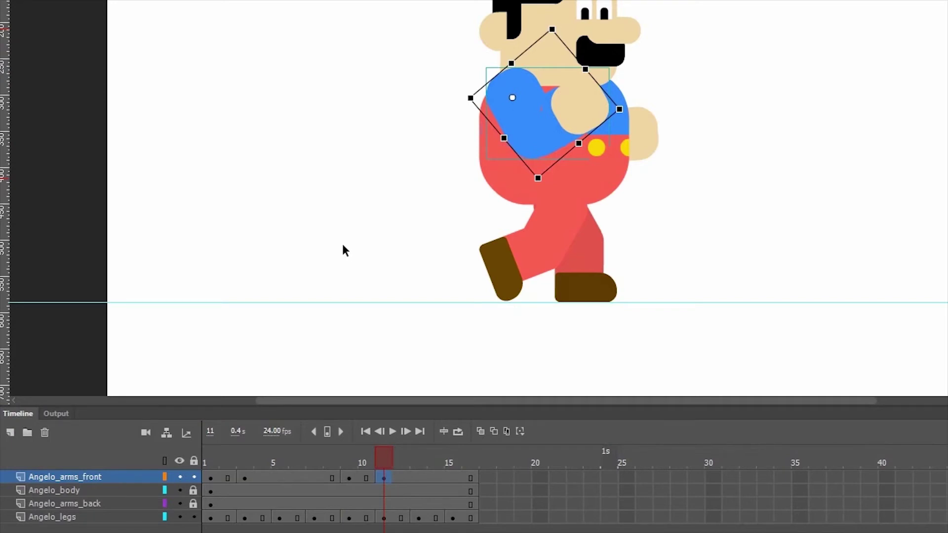
Hide the Angelo_body and Angelo_arms_front layers and unlock Angelo_arms_back, selecting its first frame
left_click(179, 489)
left_click(179, 476)
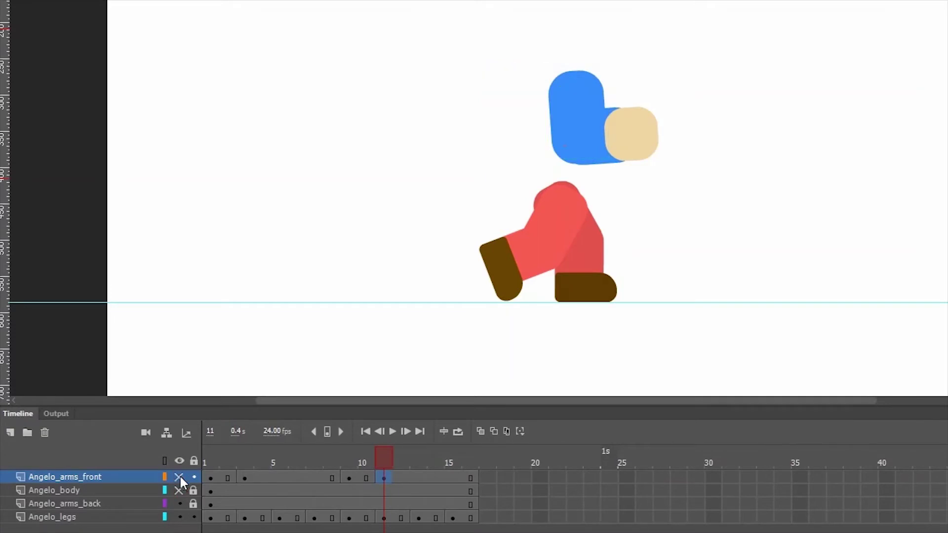
left_click(197, 505)
left_click(211, 504)
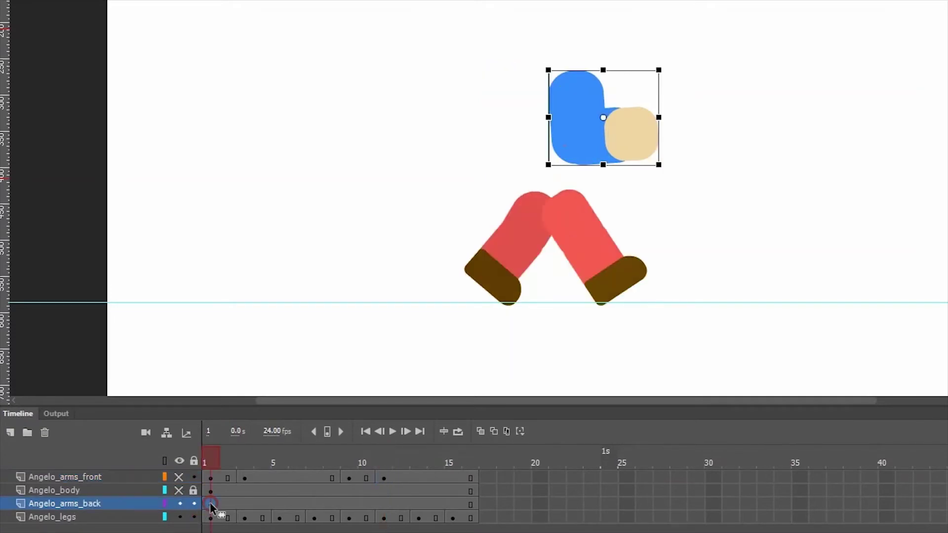
Insert a keyframe at frame 3 of Angelo_arms_back and rotate the arm forward and up around a pivot at the shoulder
right_click(244, 504)
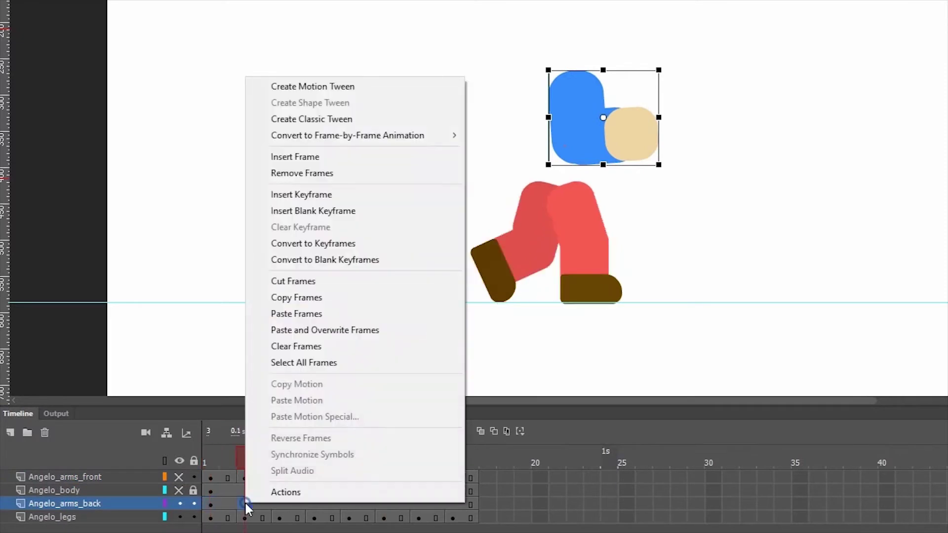
left_click(327, 196)
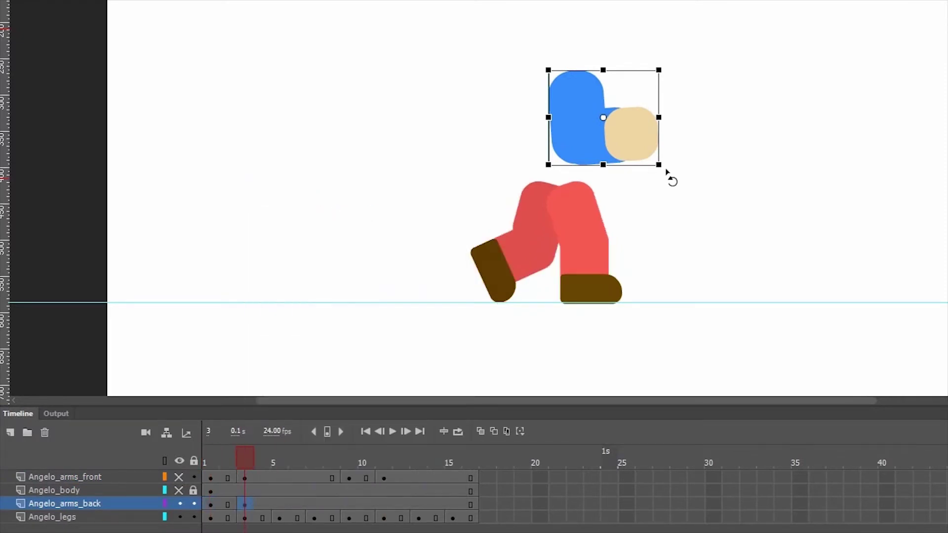
left_click_drag(670, 171, 706, 102)
key("ctrl+z")
left_click_drag(603, 117, 577, 94)
left_click_drag(666, 174, 705, 97)
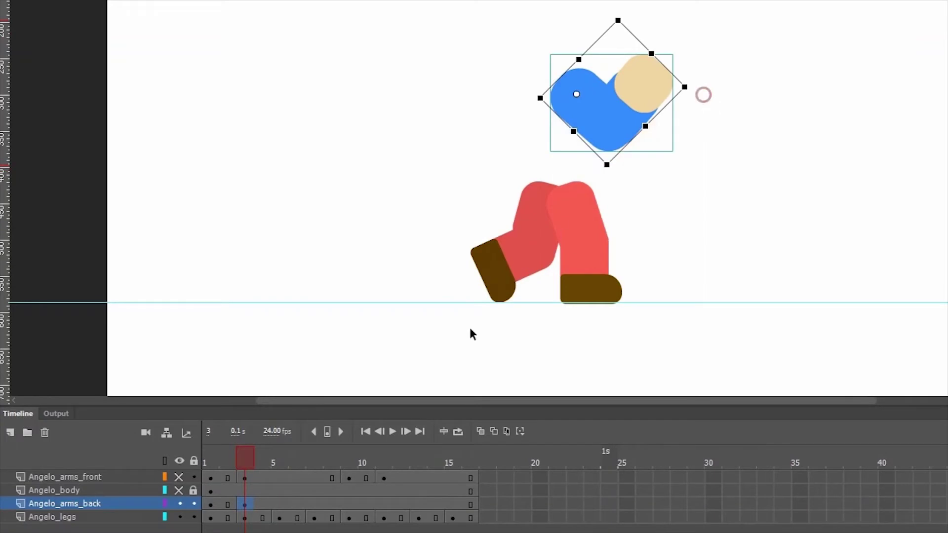
Copy the frame 1 arm pose of the Angelo_arms_back layer and paste it at frame 9
right_click(209, 509)
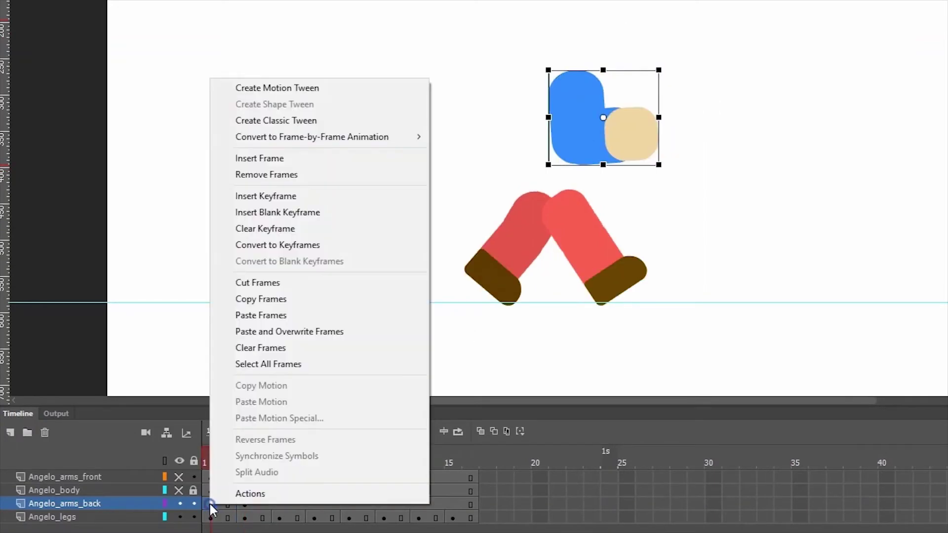
left_click(256, 300)
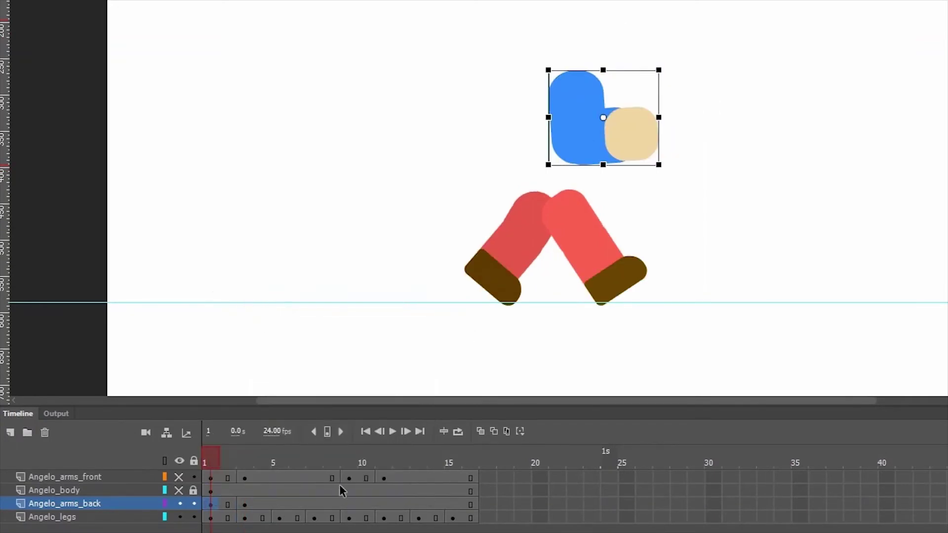
right_click(349, 504)
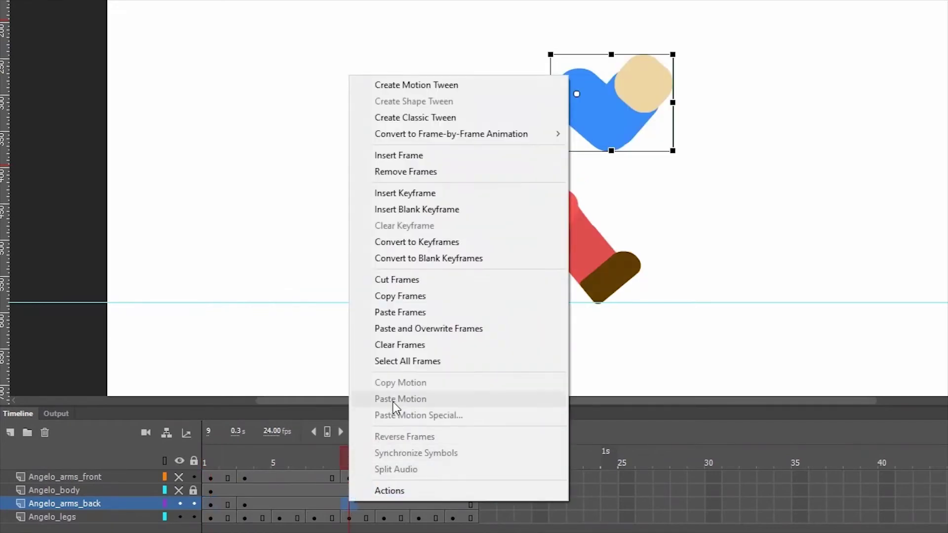
left_click(418, 313)
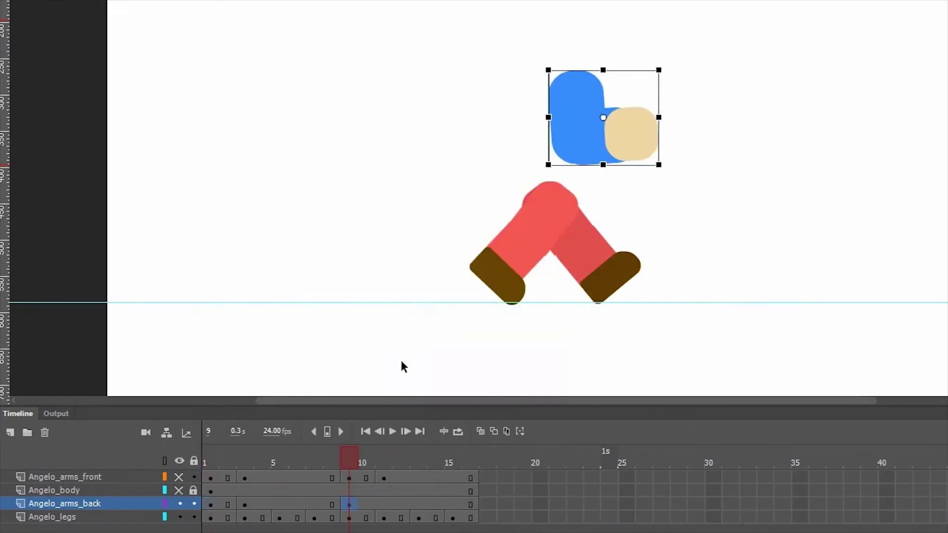
Insert a keyframe at frame 11 of Angelo_arms_back, set the pivot at the shoulder, and rotate the arm backward
right_click(383, 505)
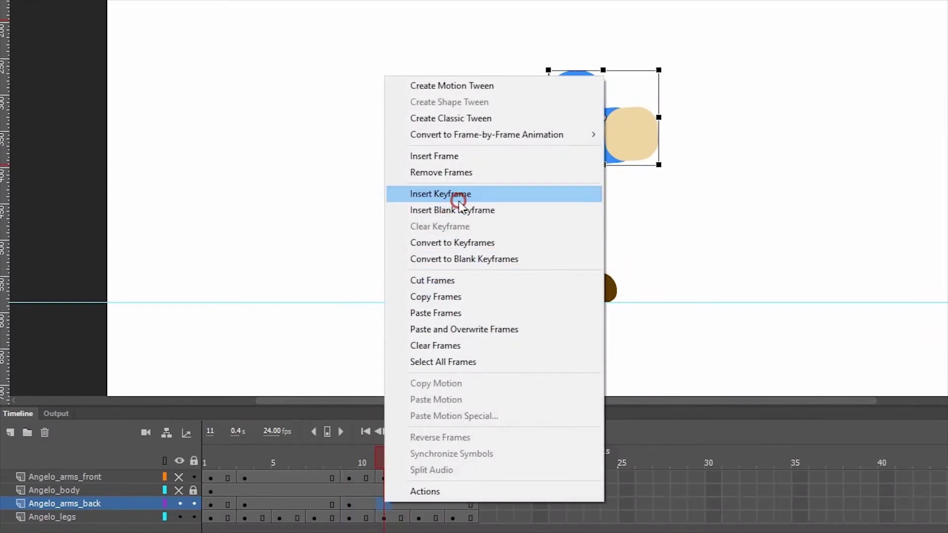
left_click(426, 195)
left_click_drag(603, 118, 576, 90)
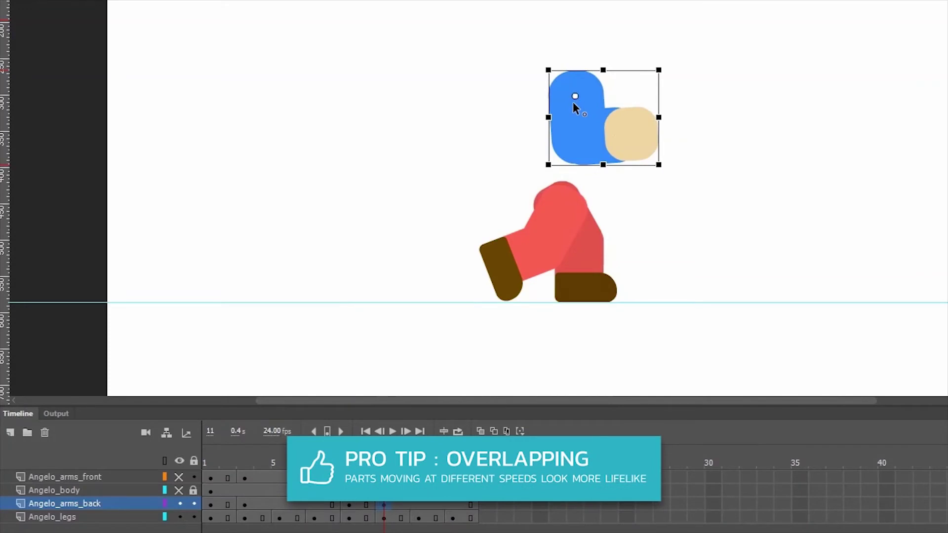
left_click_drag(672, 177, 597, 211)
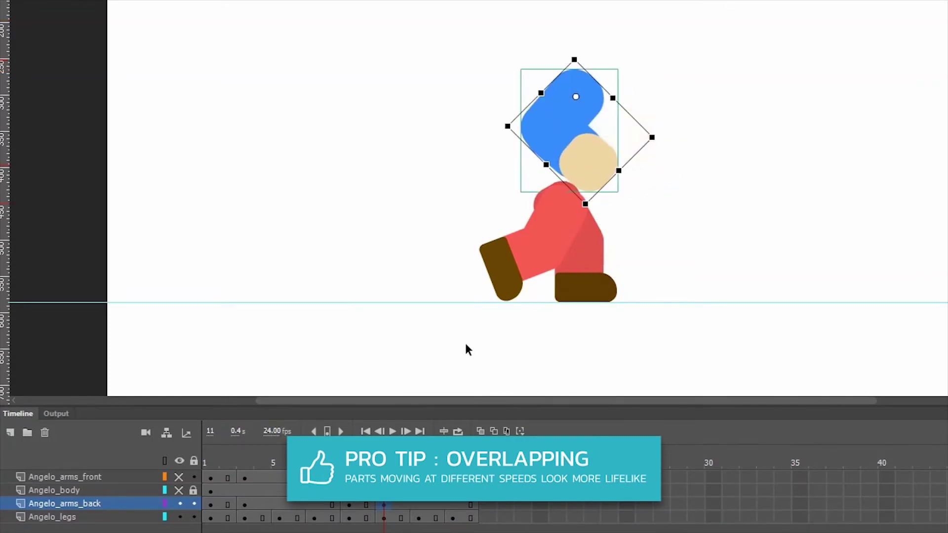
Show the Angelo_arms_front and Angelo_body layers again and preview the walk cycle as a test movie
left_click(177, 477)
left_click(179, 490)
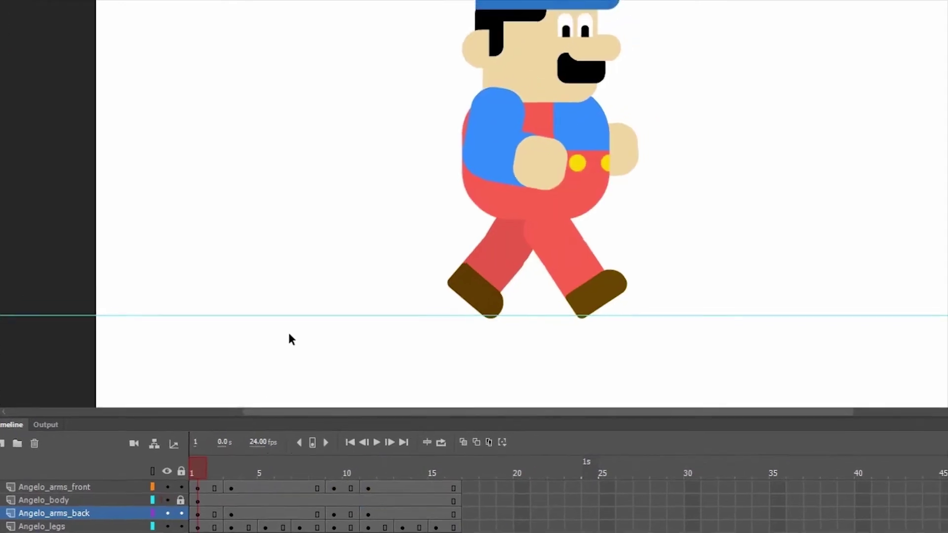
left_click(160, 8)
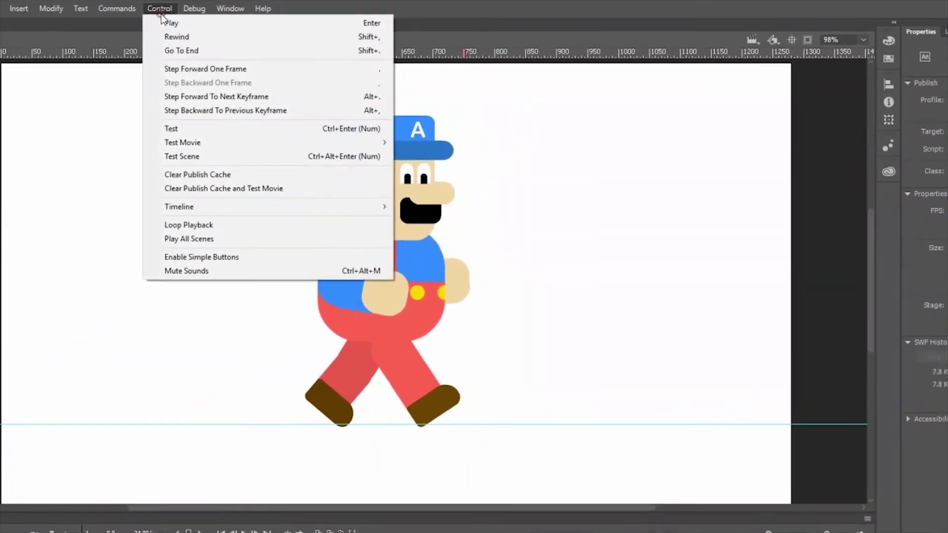
left_click(191, 129)
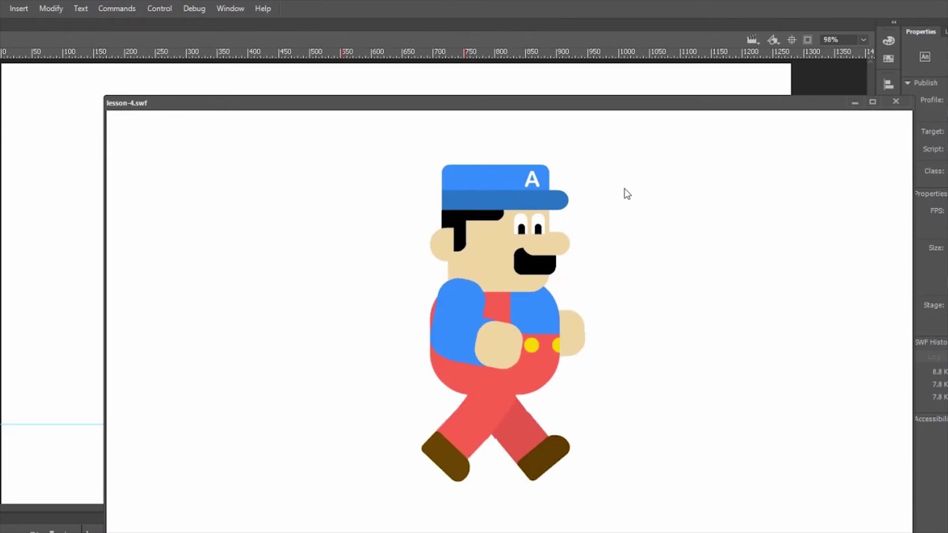
left_click(896, 103)
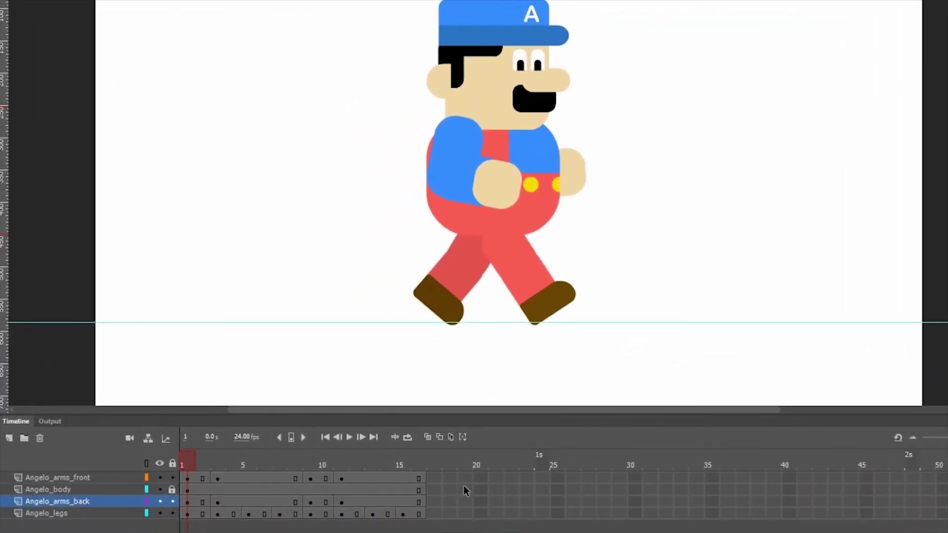
Try moving the frame 9 keyframes of both arm layers one frame earlier to frame 8, and play back the timing
left_click(310, 479)
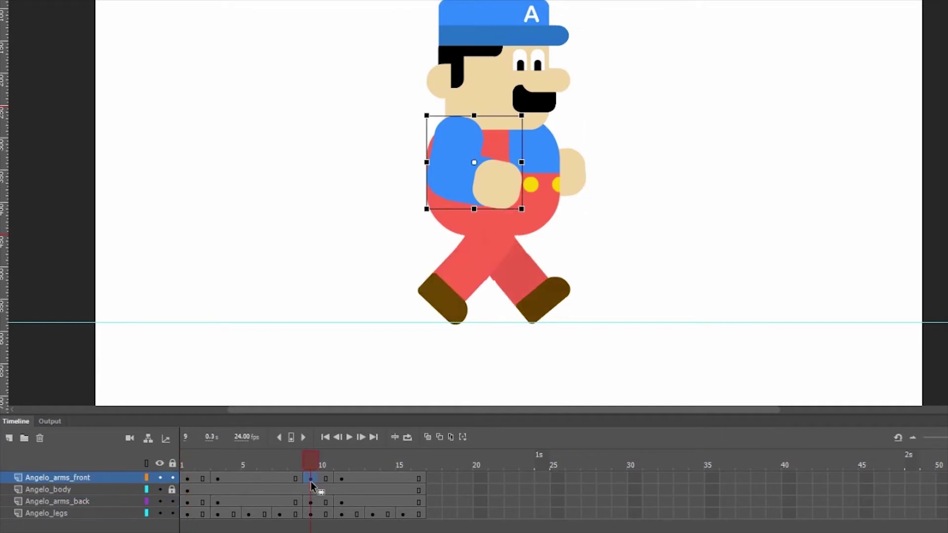
left_click_drag(295, 483, 295, 503)
left_click(306, 504)
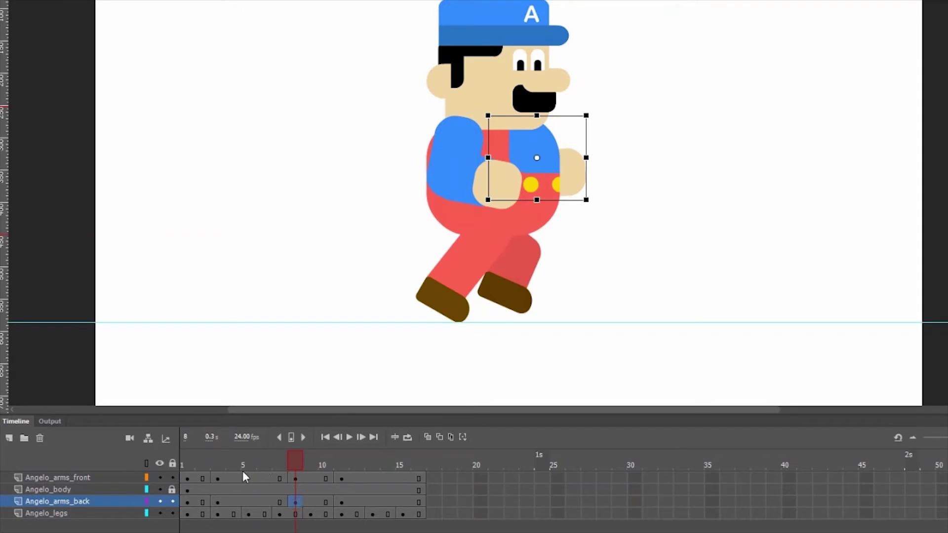
left_click(347, 438)
left_click(351, 439)
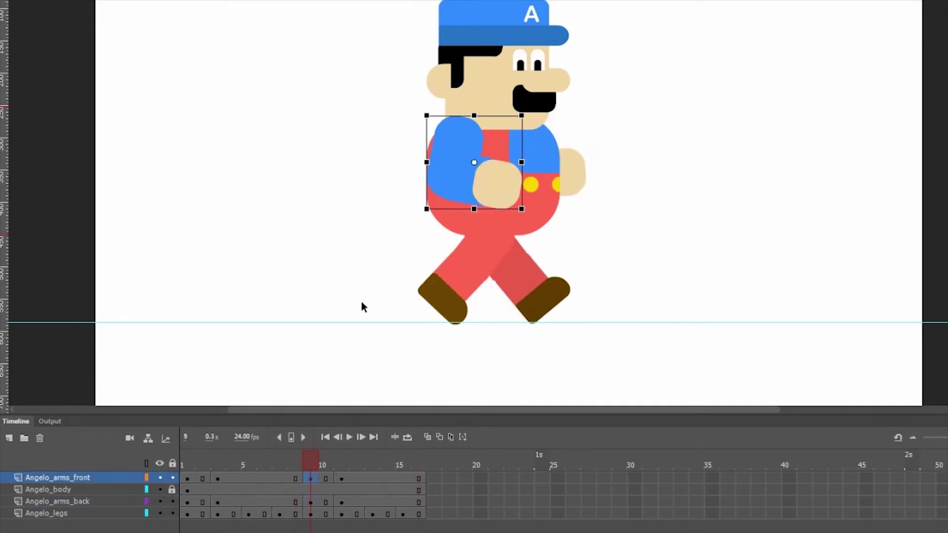
left_click(361, 283)
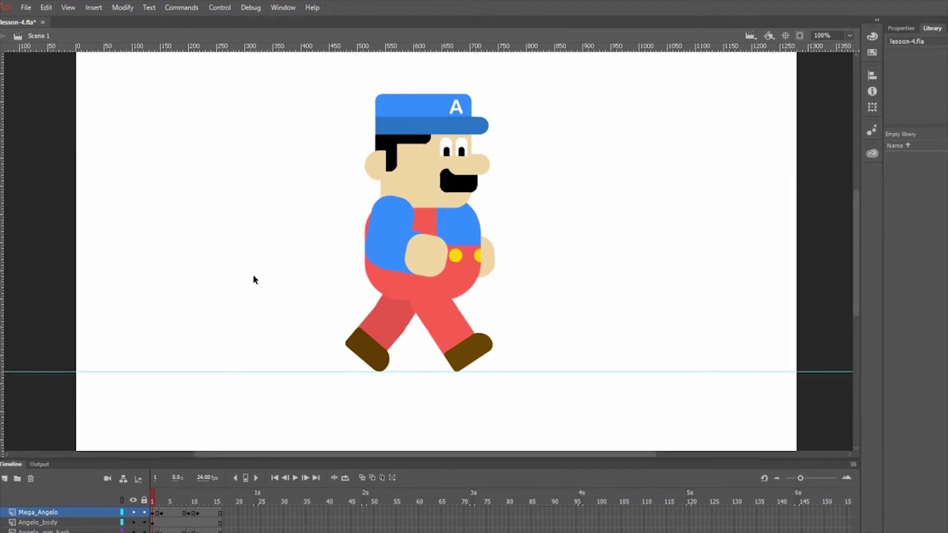
Export the walk cycle as an animated GIF with Clip to Stage turned off, saving it as lesson-4.gif in Exercise Files
left_click(36, 9)
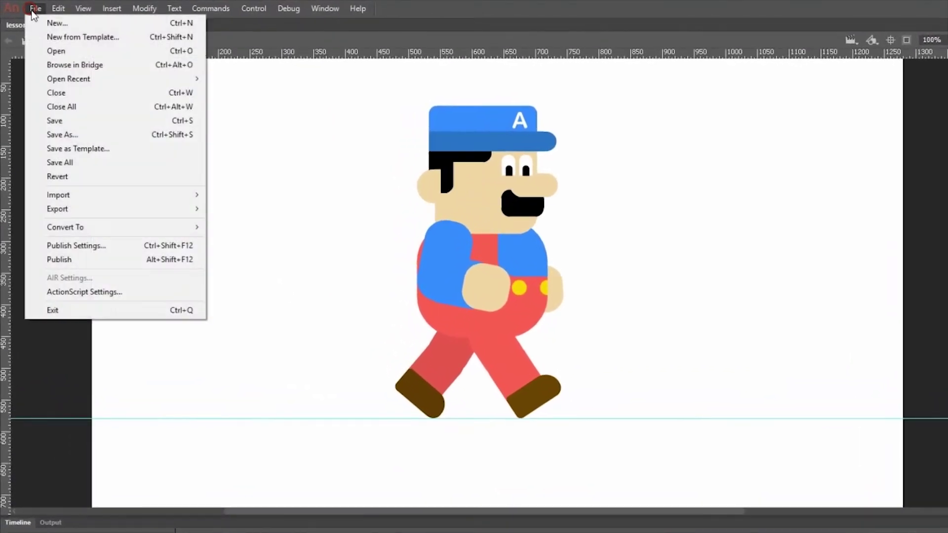
mouse_move(190, 208)
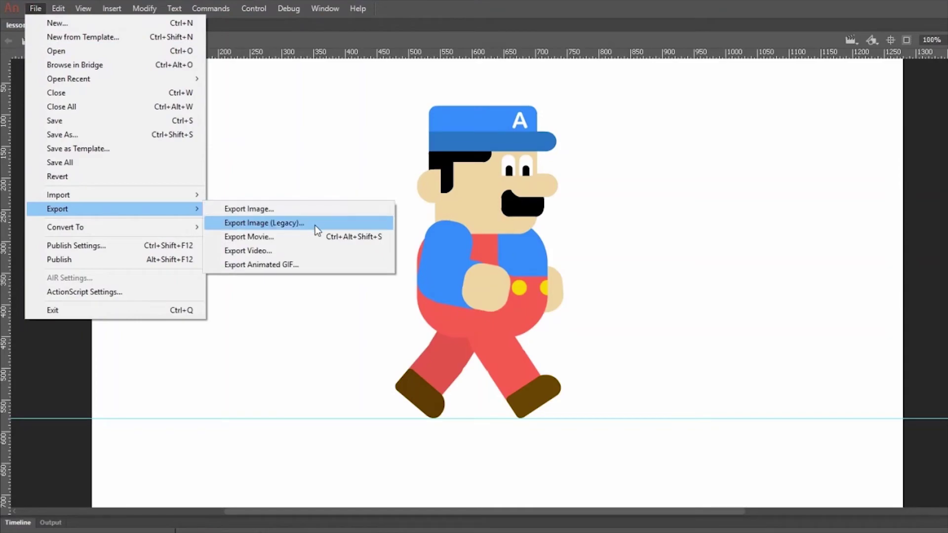
left_click(328, 264)
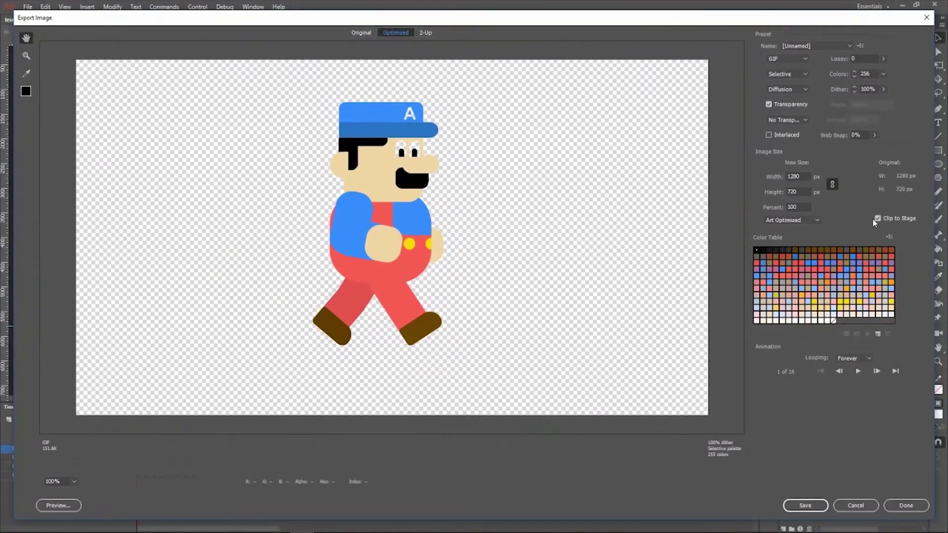
left_click(877, 219)
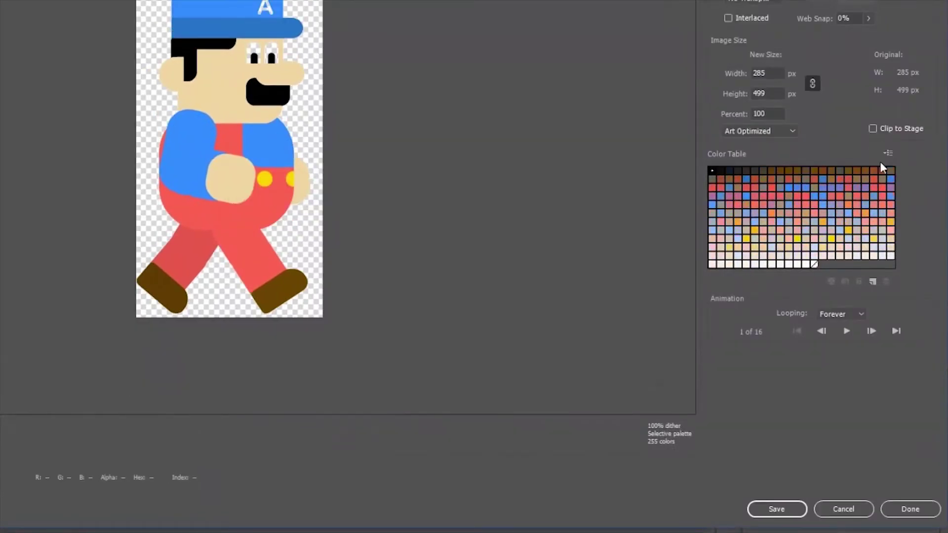
left_click(777, 509)
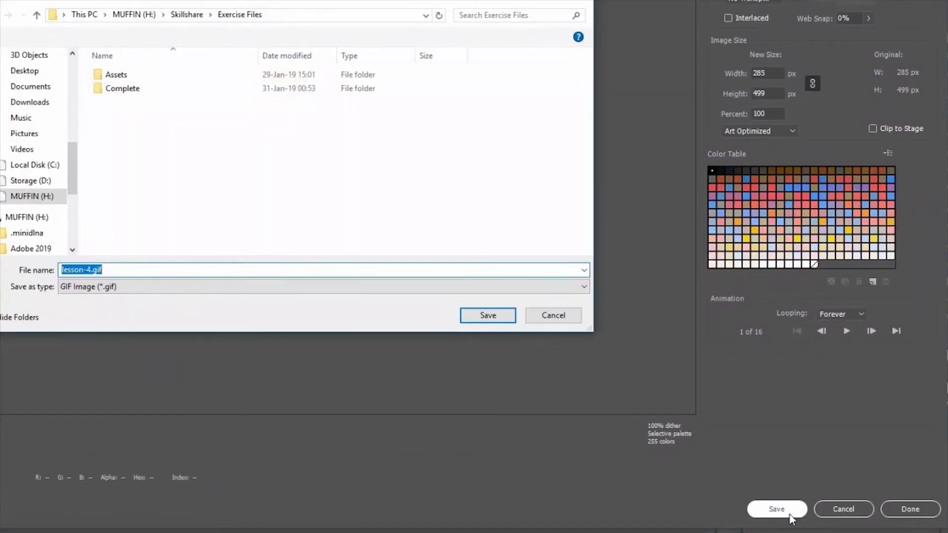
left_click(496, 319)
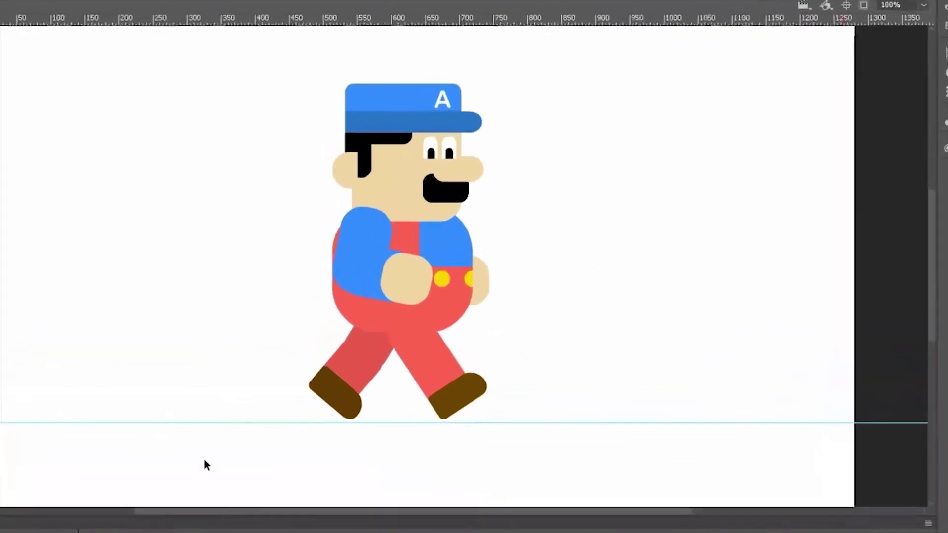
Remove the horizontal guide from the stage and add a layer named Sky beneath all the character layers
left_click_drag(180, 451, 225, 13)
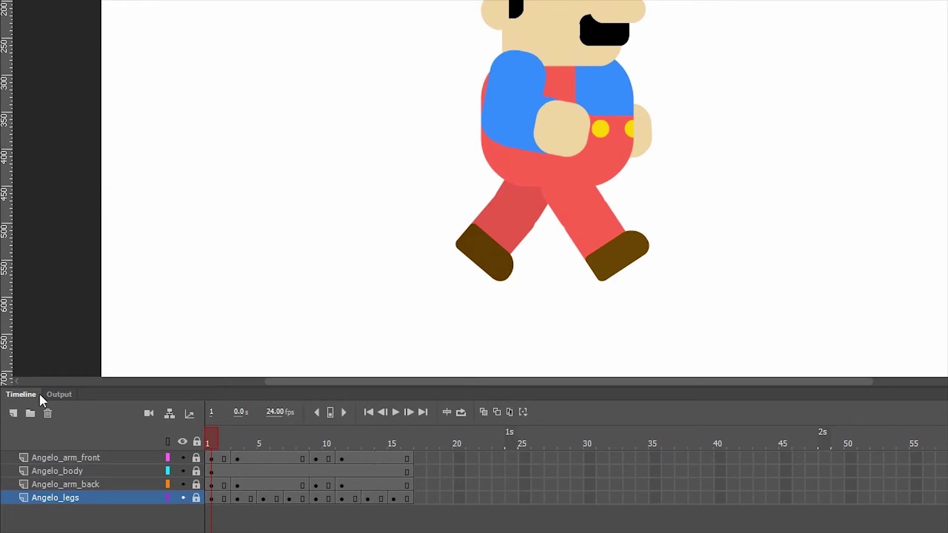
left_click(14, 413)
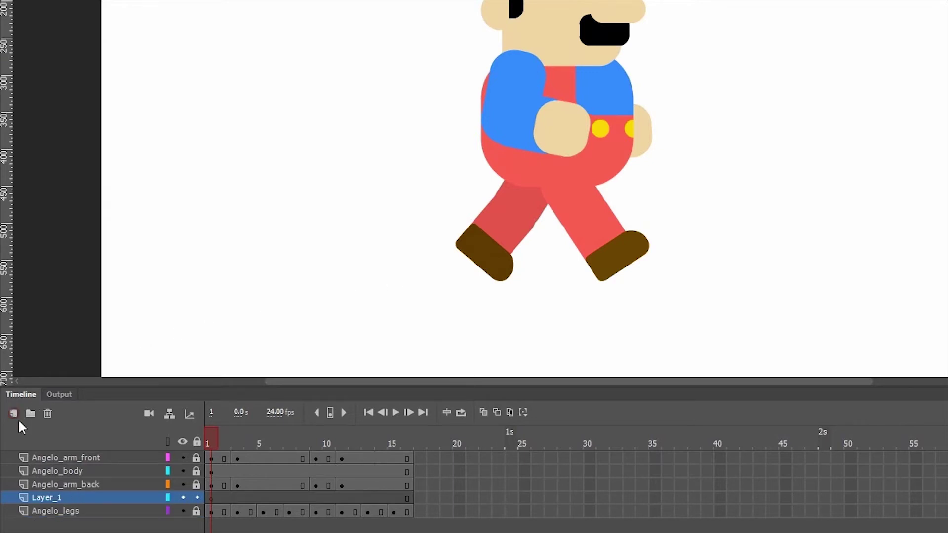
double_click(61, 497)
type("Sky")
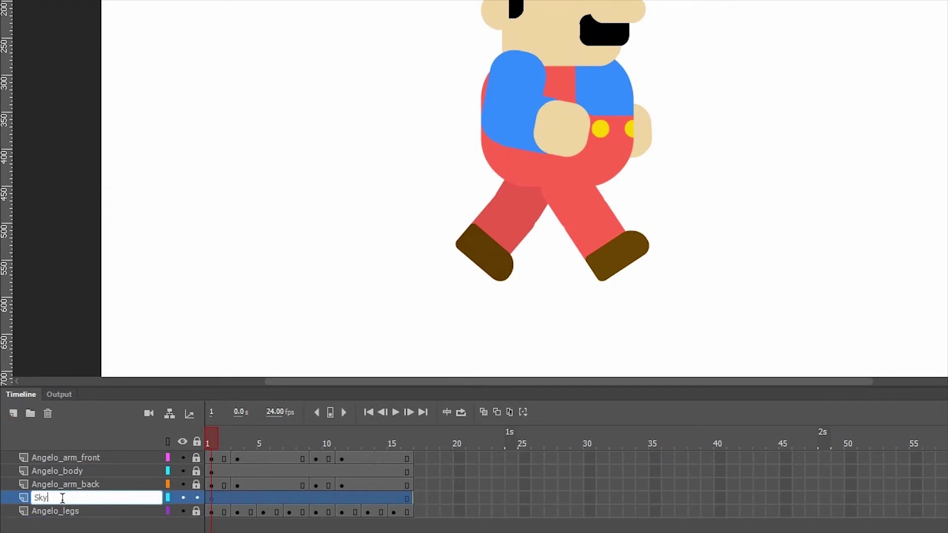
key("Return")
left_click_drag(60, 498, 60, 518)
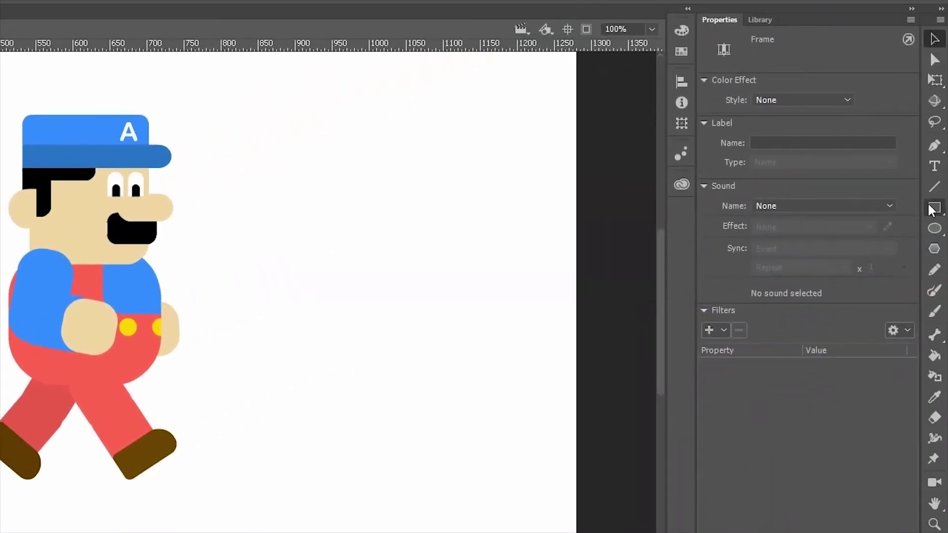
Draw a rectangle with no stroke and fill #B3DEF4 covering the whole stage on the Sky layer
left_click(934, 207)
left_click(765, 101)
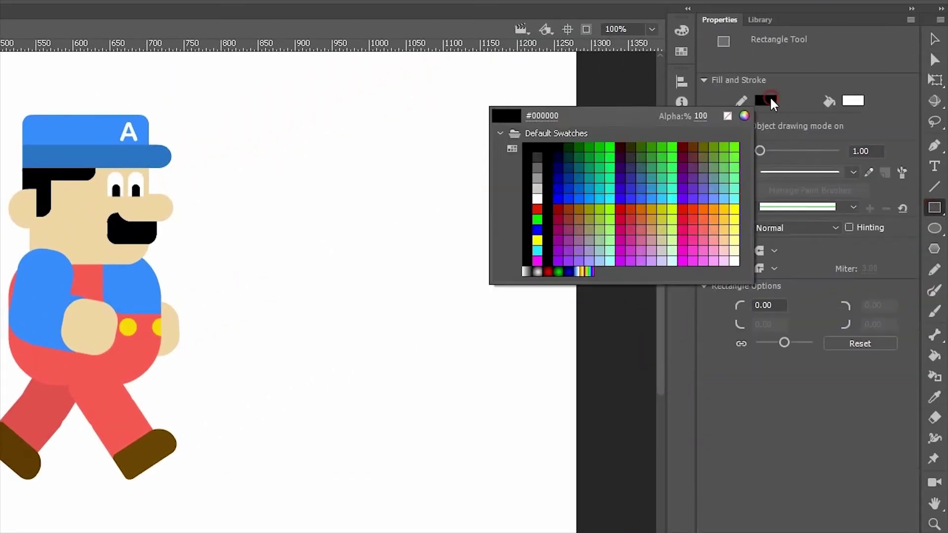
left_click(731, 115)
left_click(853, 101)
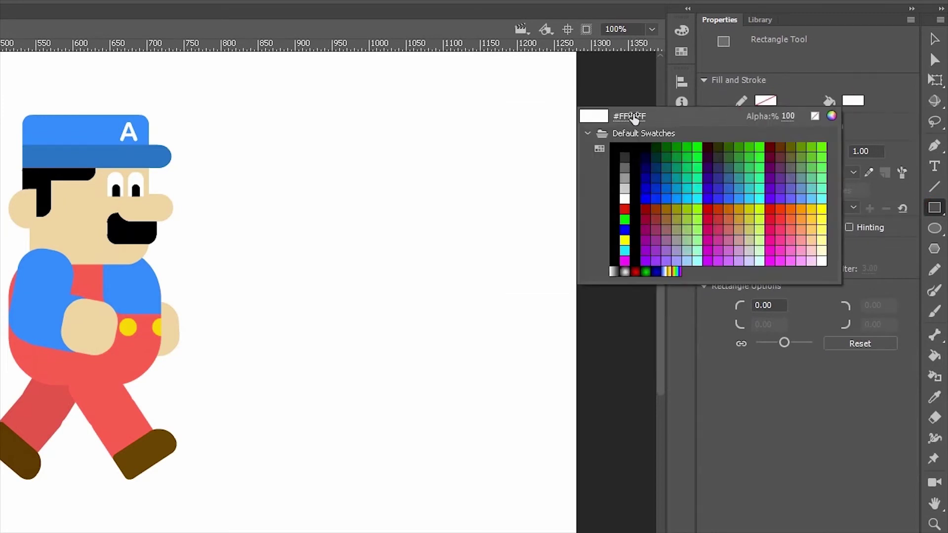
left_click(632, 114)
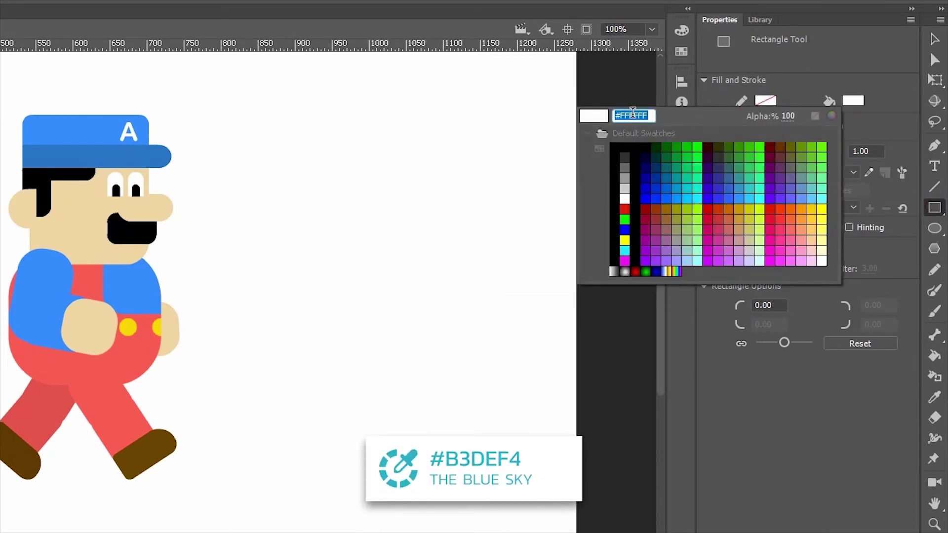
type("b3def4")
key("Return")
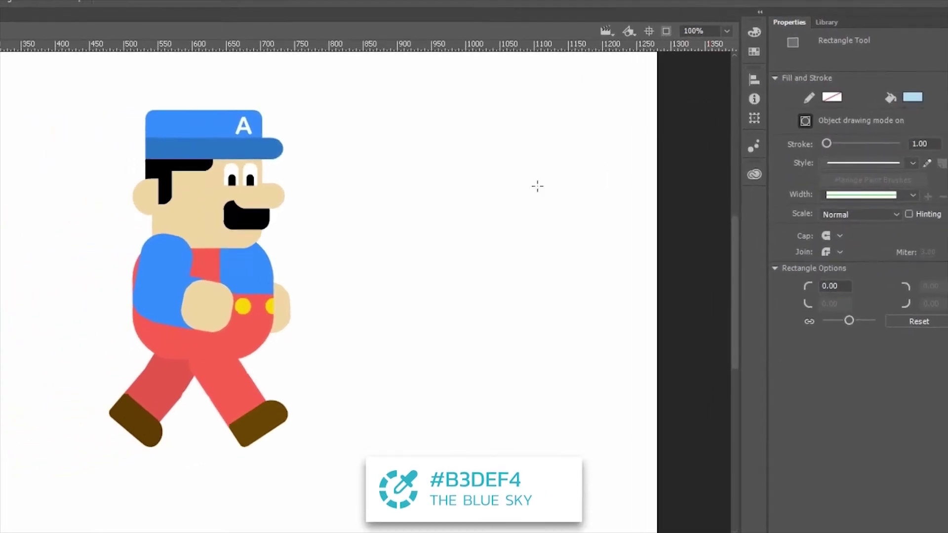
key("ctrl+minus")
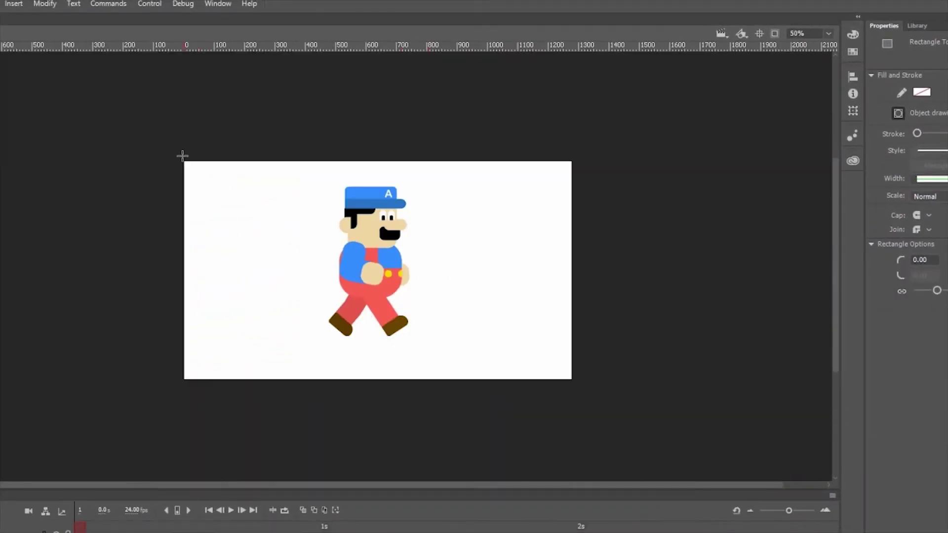
left_click_drag(180, 156, 572, 383)
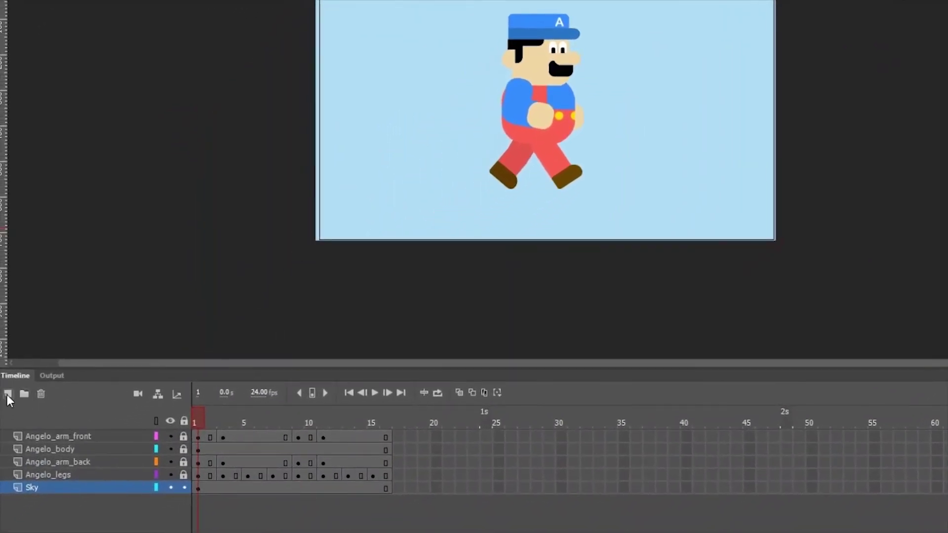
Add a layer named Floor directly above the Sky layer and below Angelo_legs
left_click(7, 395)
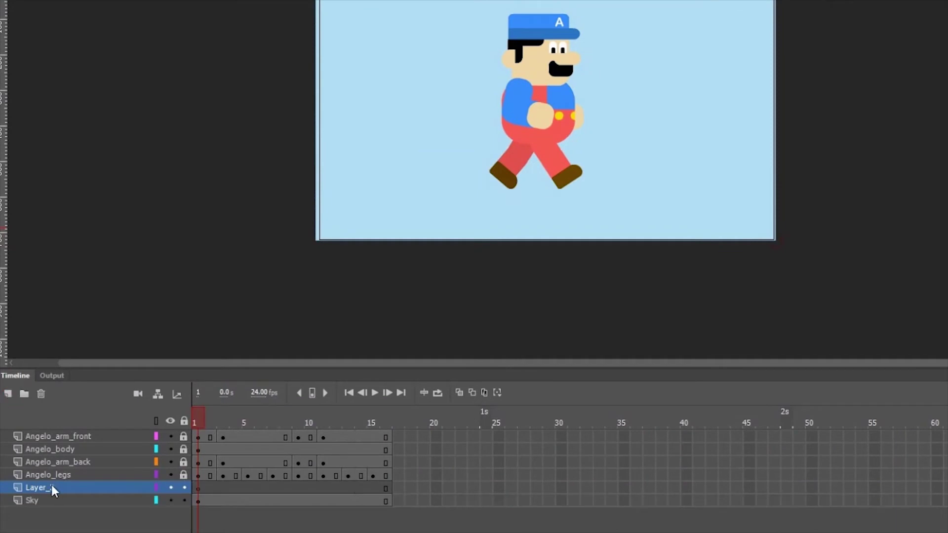
double_click(43, 485)
type("Floor")
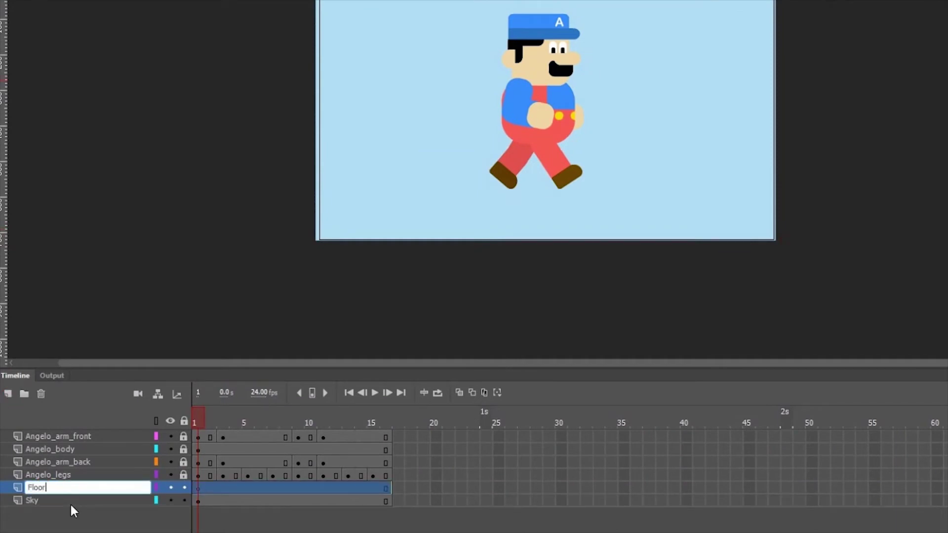
key("Return")
mouse_move(55, 483)
left_mouse_down()
mouse_move(56, 458)
mouse_move(54, 489)
left_mouse_up()
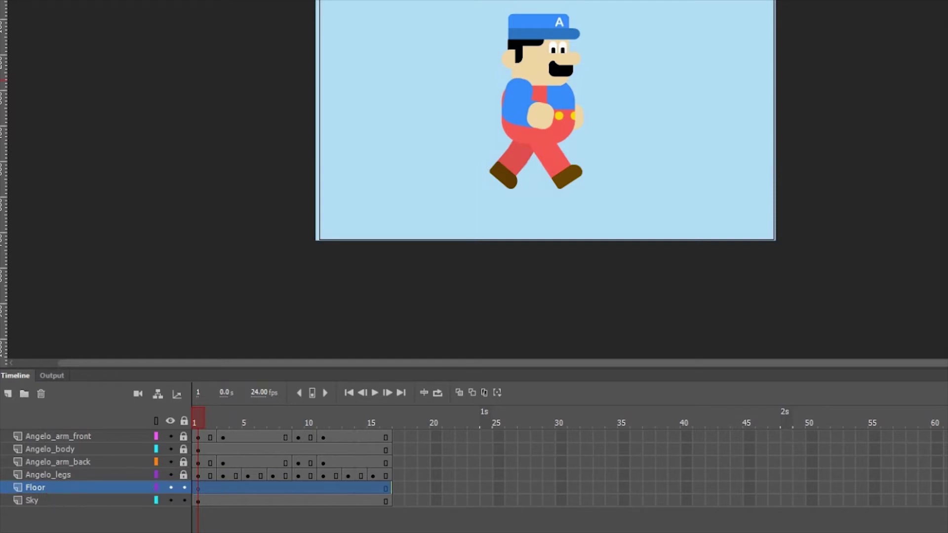
Draw a strokeless rectangle filled with #60B966 across the lower part of the stage on the Floor layer
left_click(872, 23)
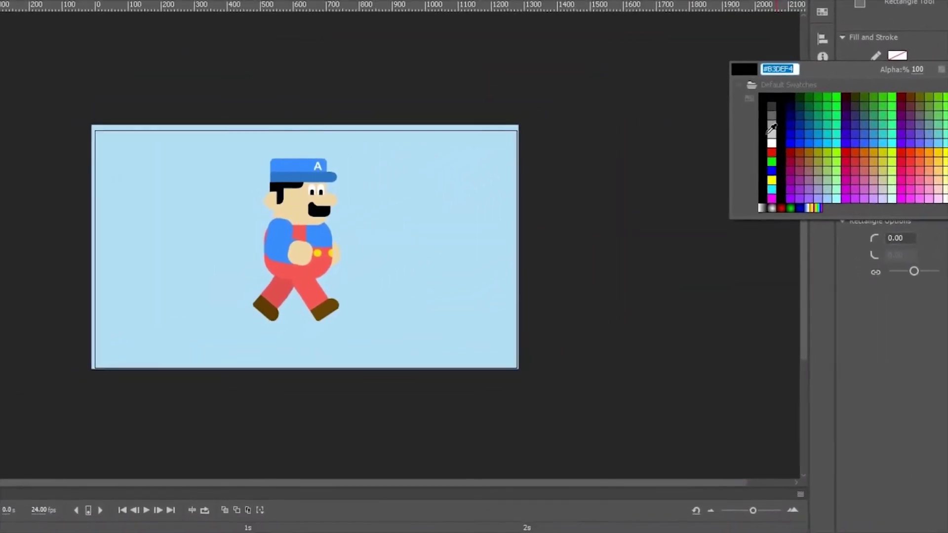
type("60b")
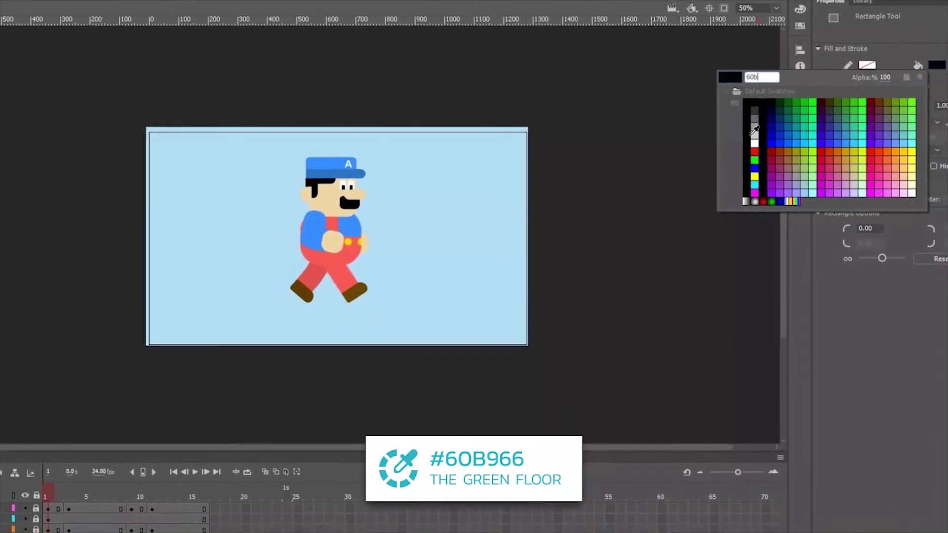
type("966")
key("Return")
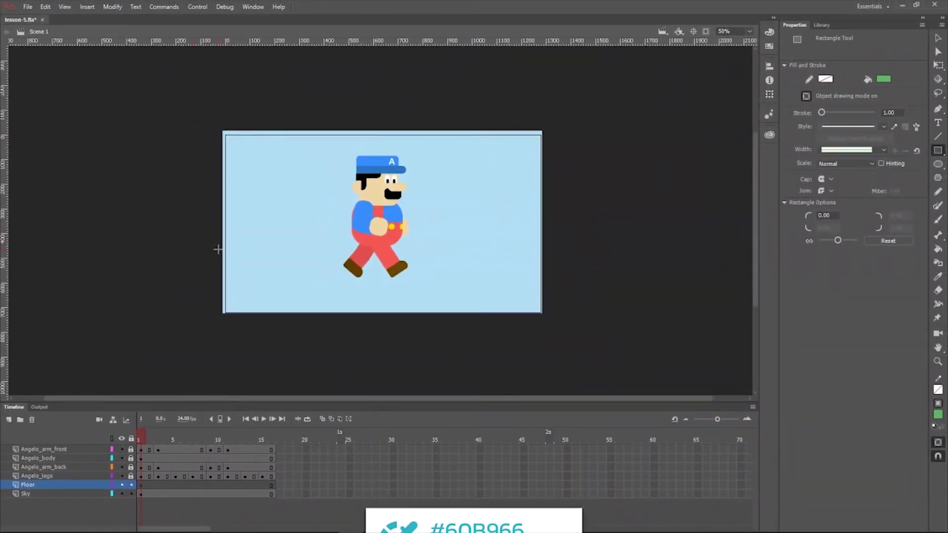
left_click_drag(216, 253, 551, 317)
Fit the green floor rectangle to the side and bottom edges of the sky with Free Transform, and adjust its upper edge
key("q")
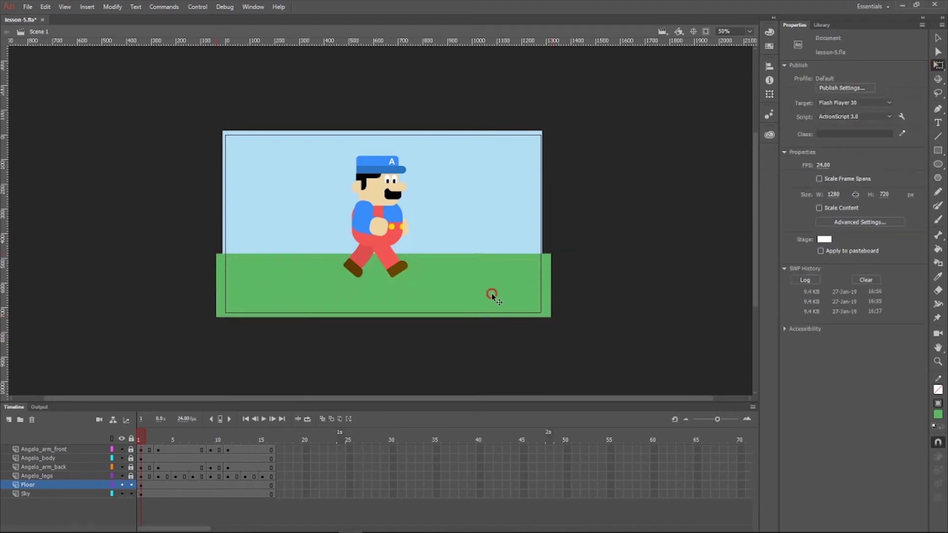
left_click(491, 293)
left_click_drag(551, 317, 542, 313)
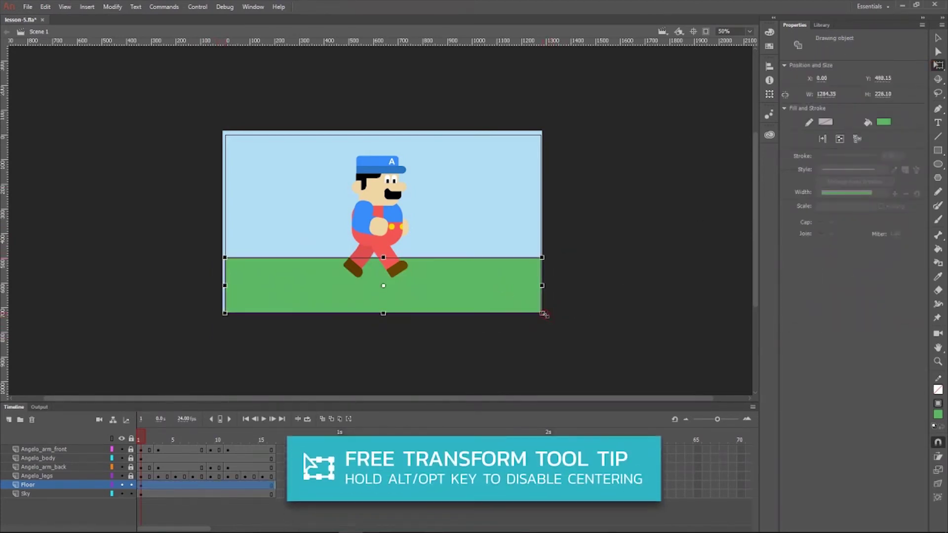
left_click_drag(226, 286, 222, 284)
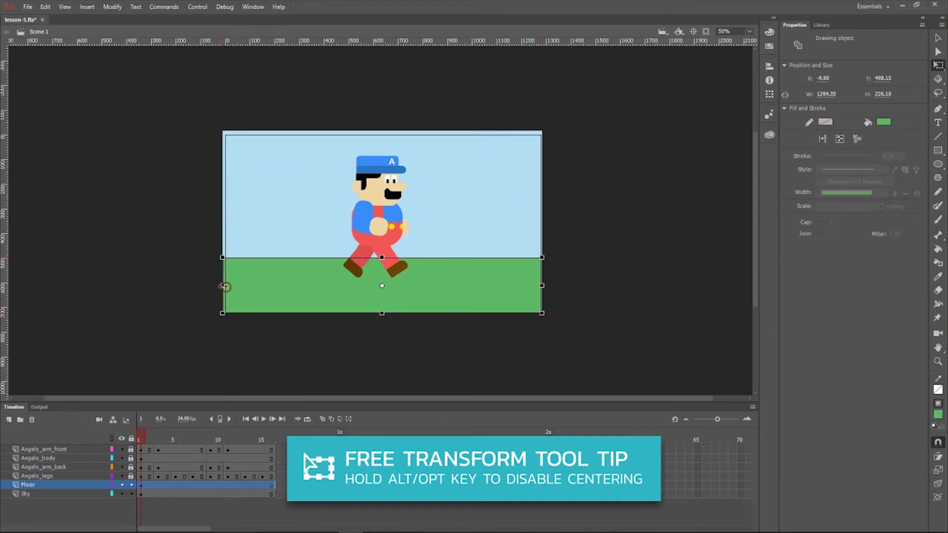
left_click_drag(382, 258, 381, 251)
left_click(937, 38)
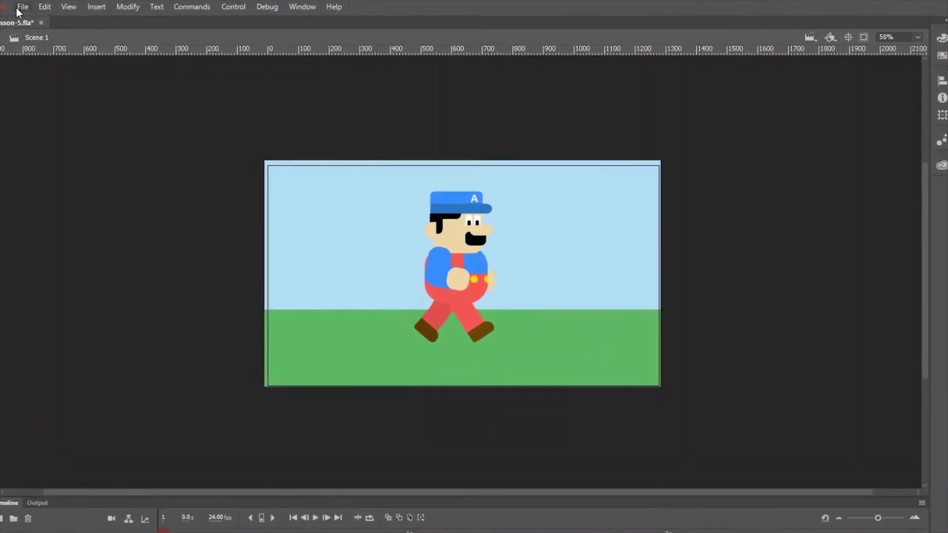
Import Angelo_Animation_Props.ai from the Assets folder to the stage with its layers converted to Animate layers at original position
left_click(23, 7)
mouse_move(123, 192)
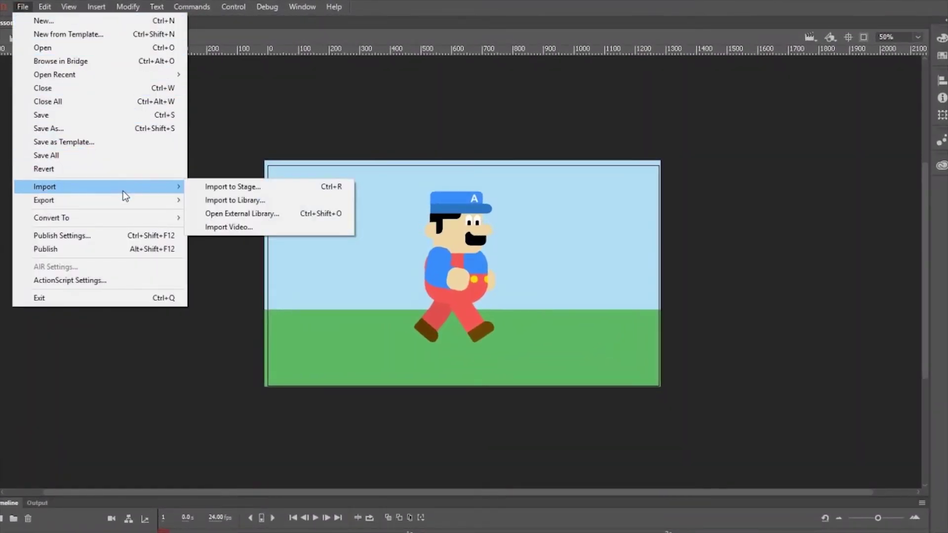
left_click(238, 189)
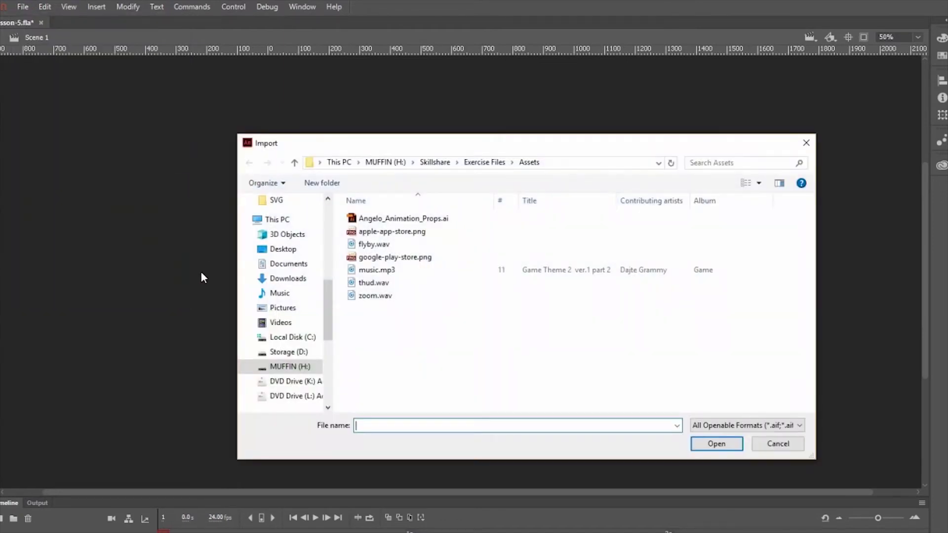
left_click(416, 219)
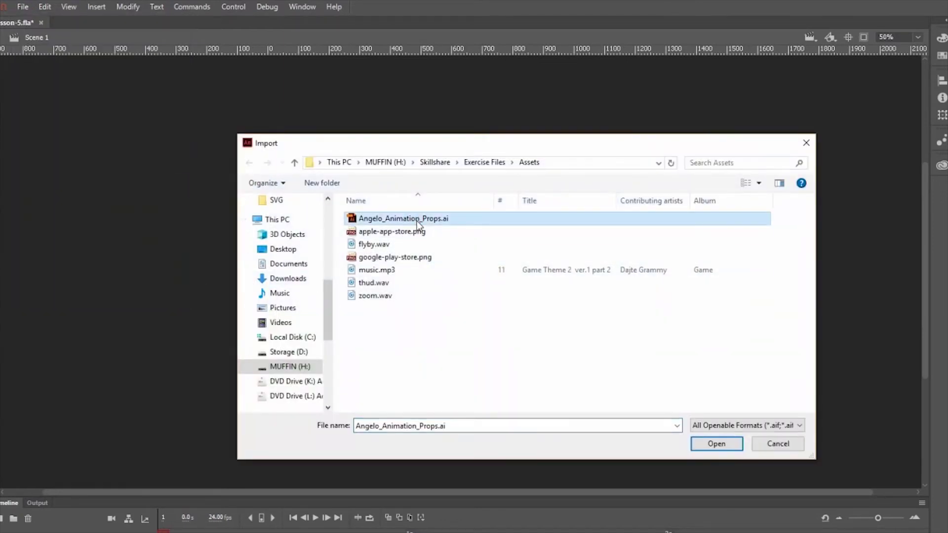
left_click(716, 444)
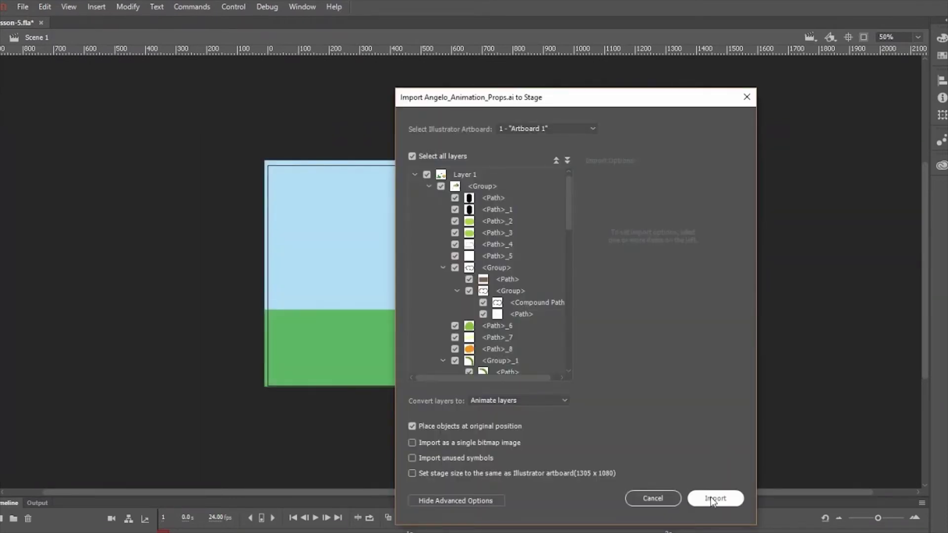
left_click(710, 497)
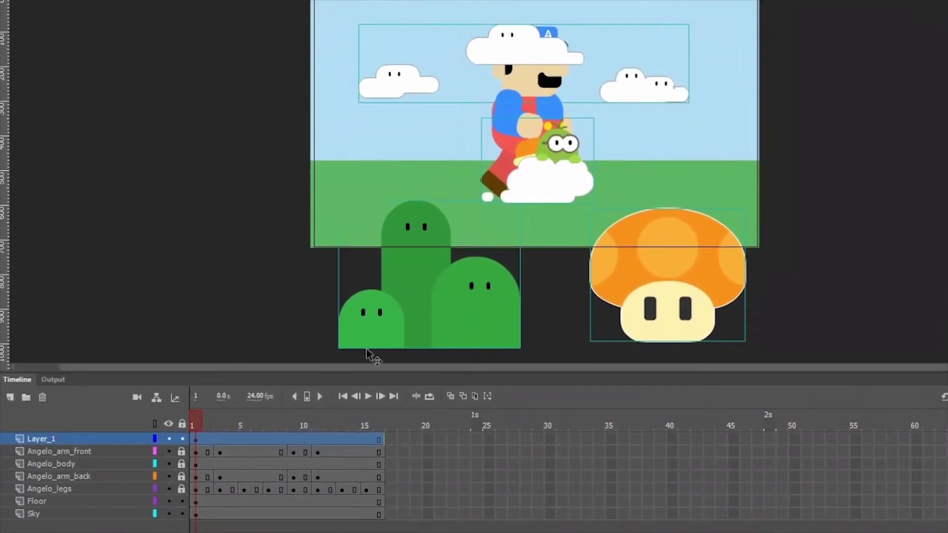
Move the imported props up so the hills overlap the floor, and enter the hills group to select its tallest hill
left_click_drag(411, 307, 384, 232)
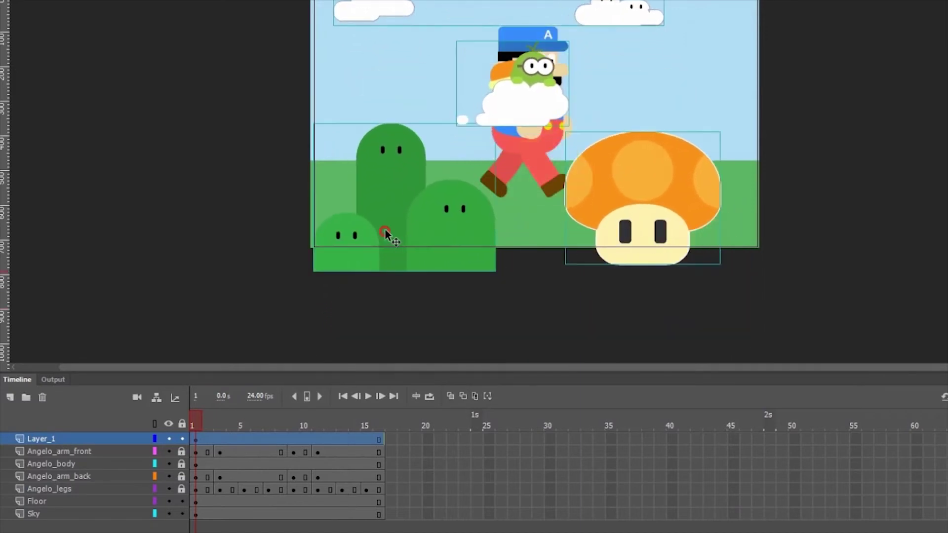
left_click(394, 177)
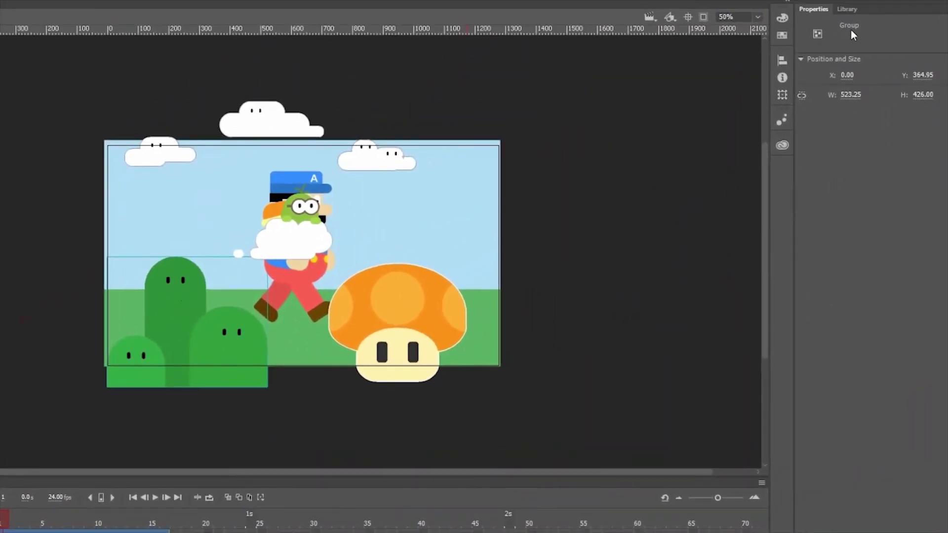
double_click(174, 303)
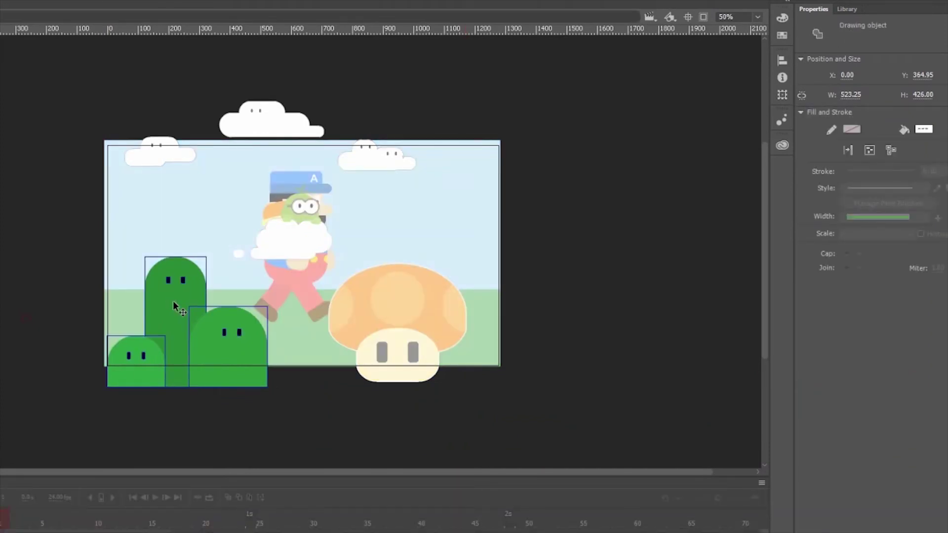
left_click(178, 397)
left_click(167, 318)
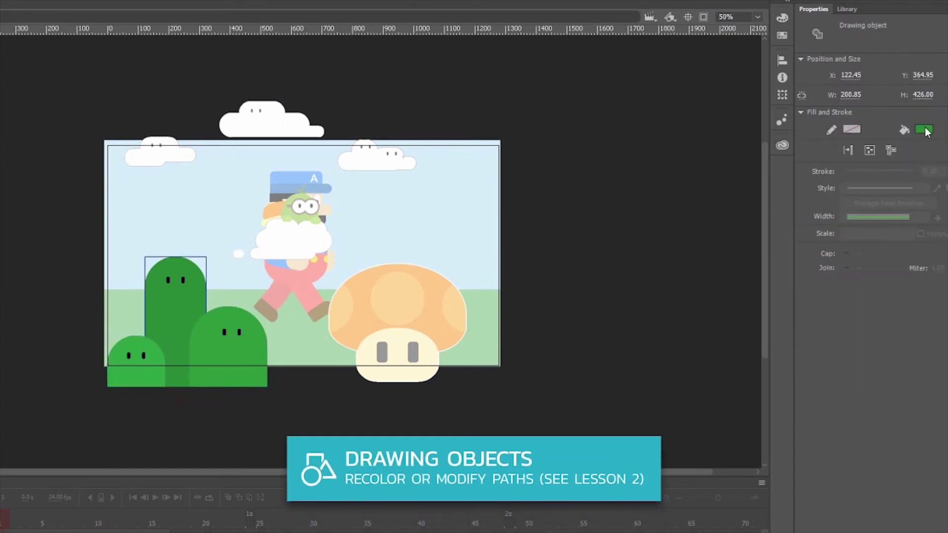
Leave the hills group and convert it to a Graphic symbol named Mountain, and display it in the library
double_click(463, 239)
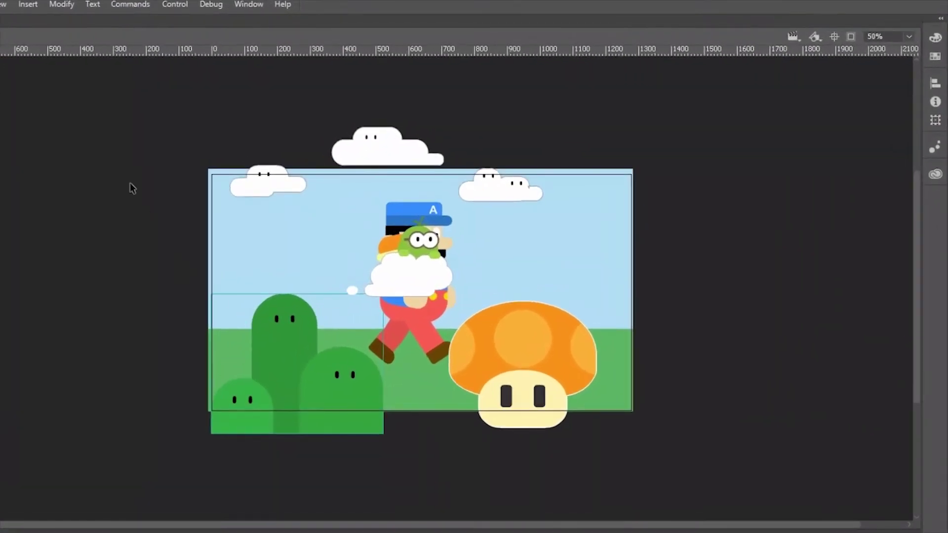
left_click(61, 4)
left_click(85, 37)
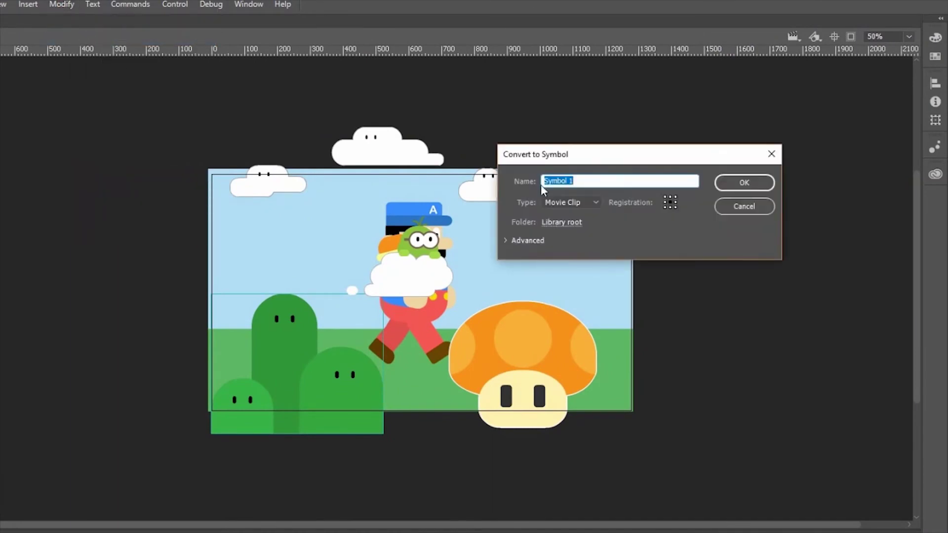
type("Mountain")
left_click(580, 203)
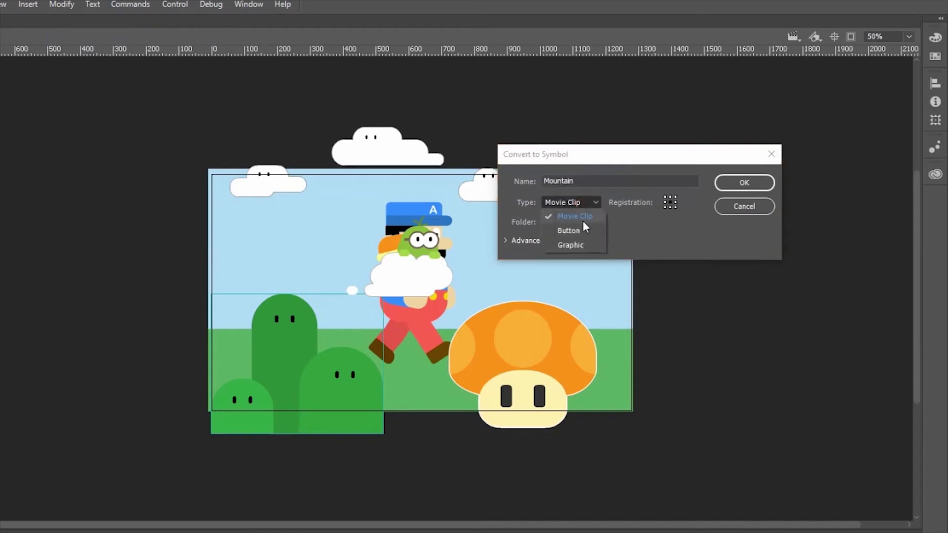
left_click(582, 245)
left_click(733, 183)
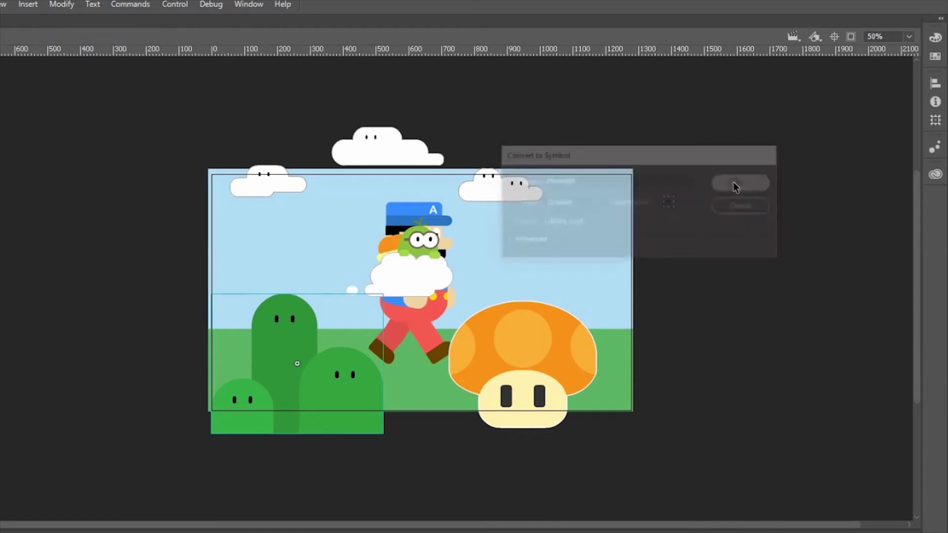
left_click(819, 28)
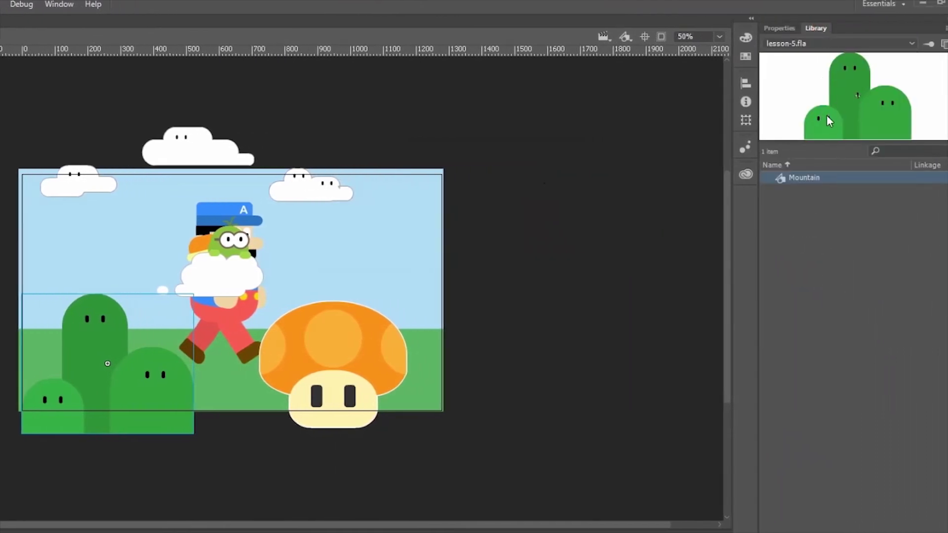
Convert the group of three clouds to a Graphic symbol named Cloud
left_click(182, 152)
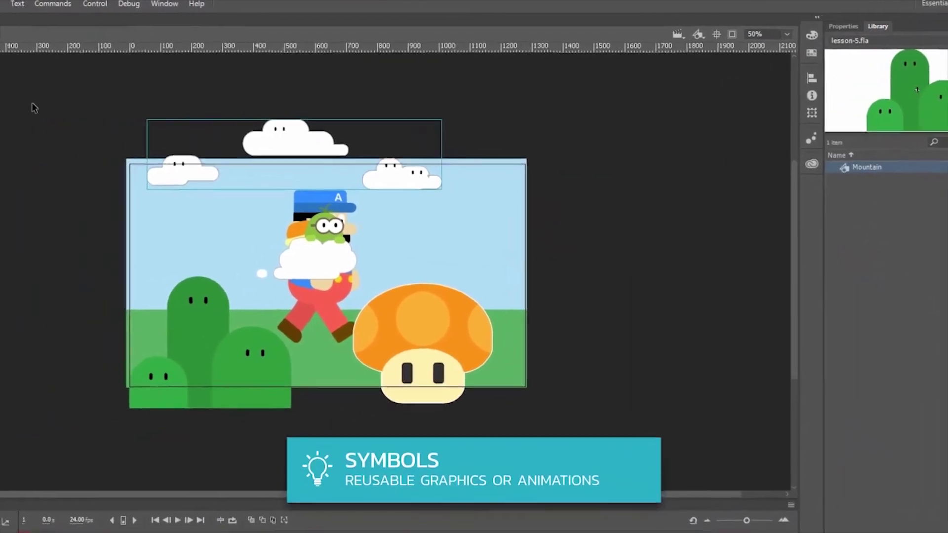
left_click(21, 5)
left_click(34, 33)
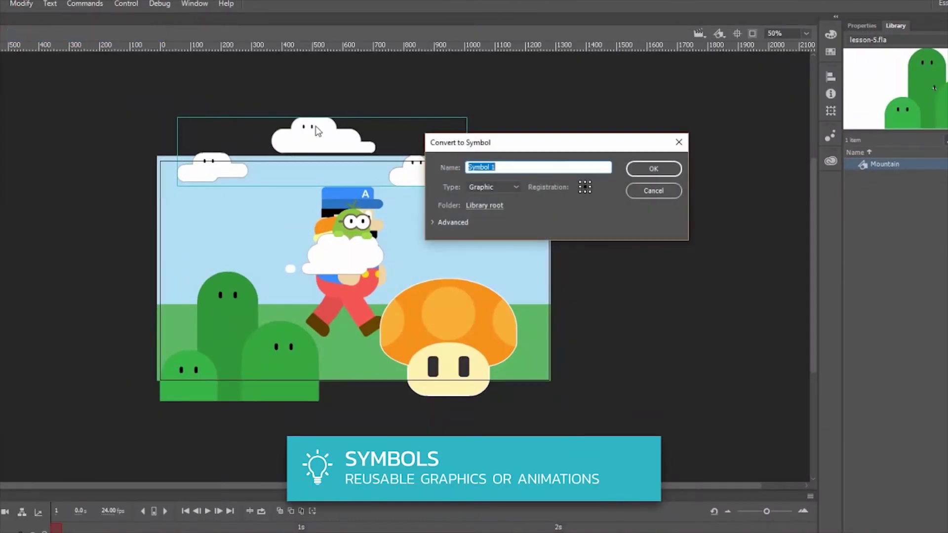
type("Cloud")
left_click(494, 188)
left_click(503, 189)
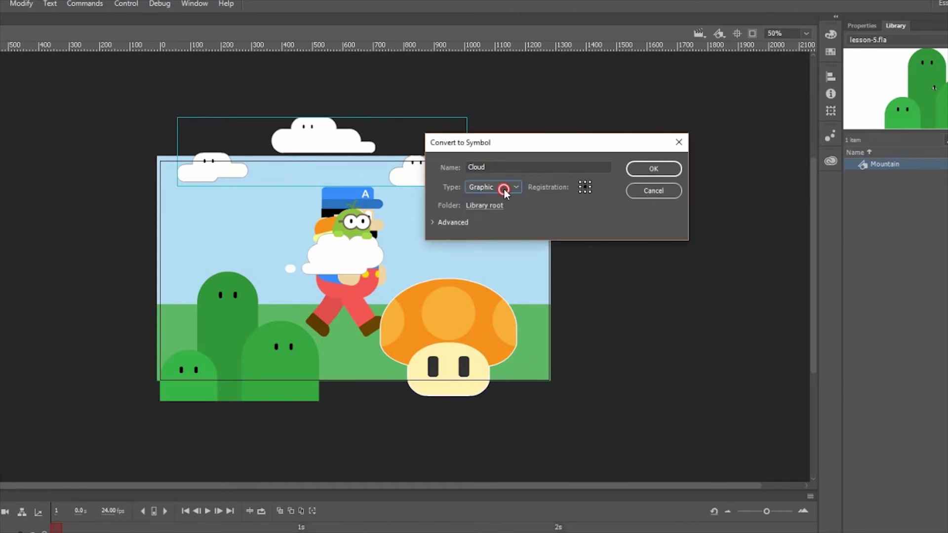
left_click(671, 169)
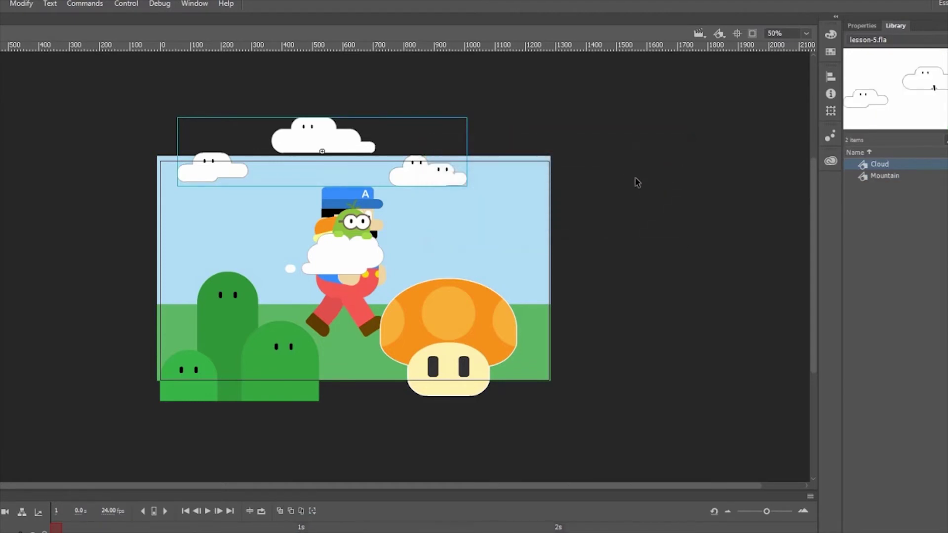
Convert the green character riding the cloud to a Graphic symbol named Airboy
left_click(356, 247)
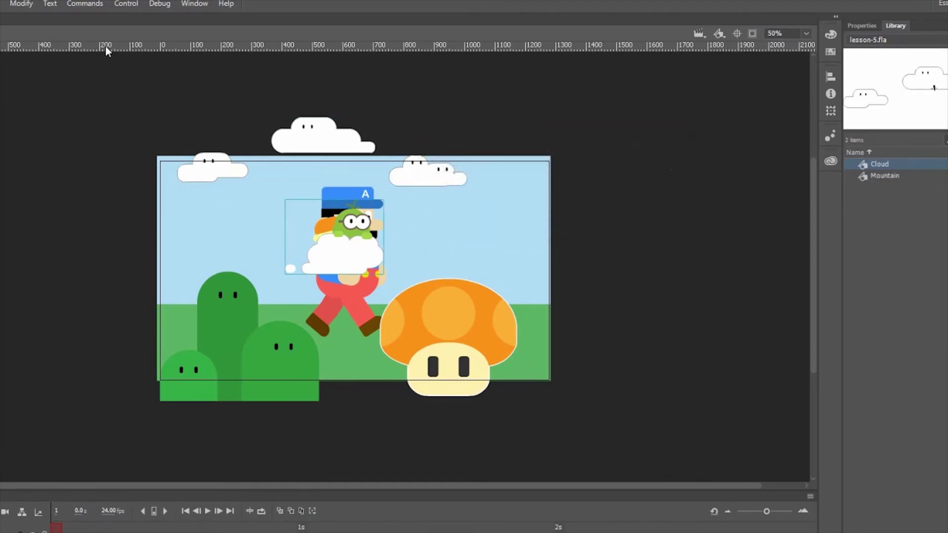
left_click(22, 3)
left_click(37, 35)
type("Airboy")
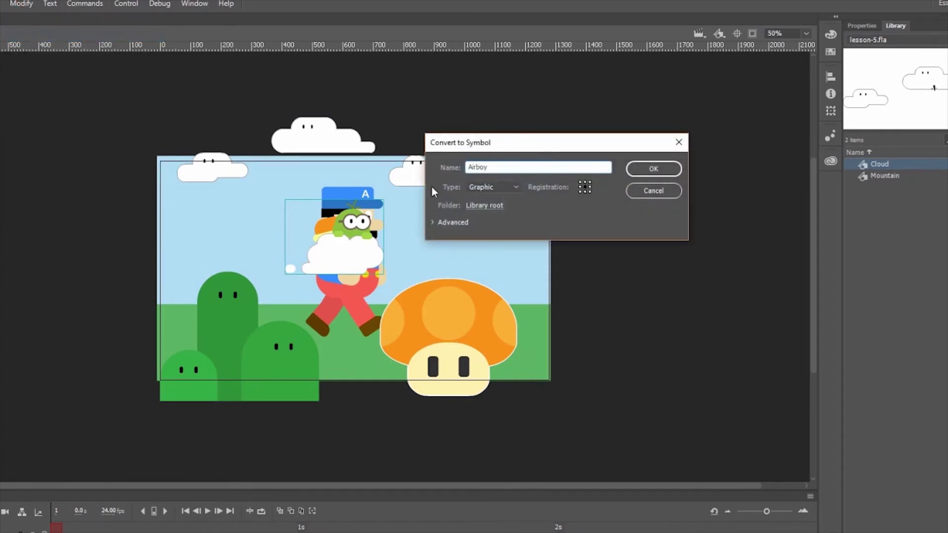
left_click(639, 168)
Convert the orange mushroom group to a Graphic symbol named Mushroom
left_click(462, 306)
left_click(21, 4)
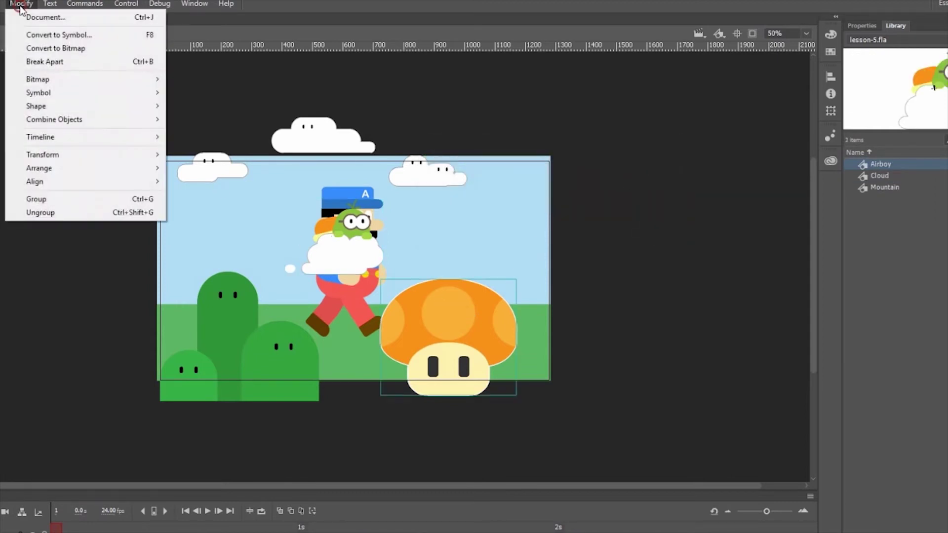
left_click(30, 33)
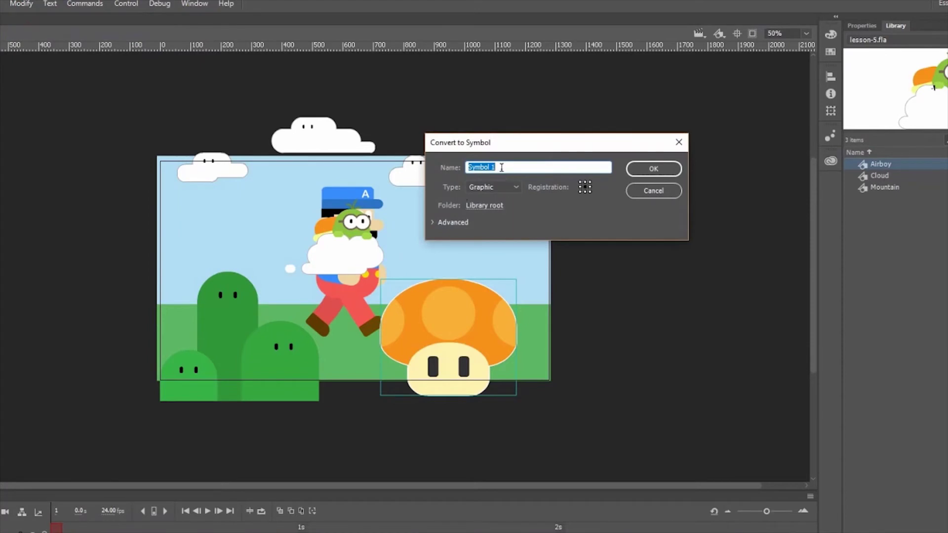
type("Mushroom")
left_click(633, 173)
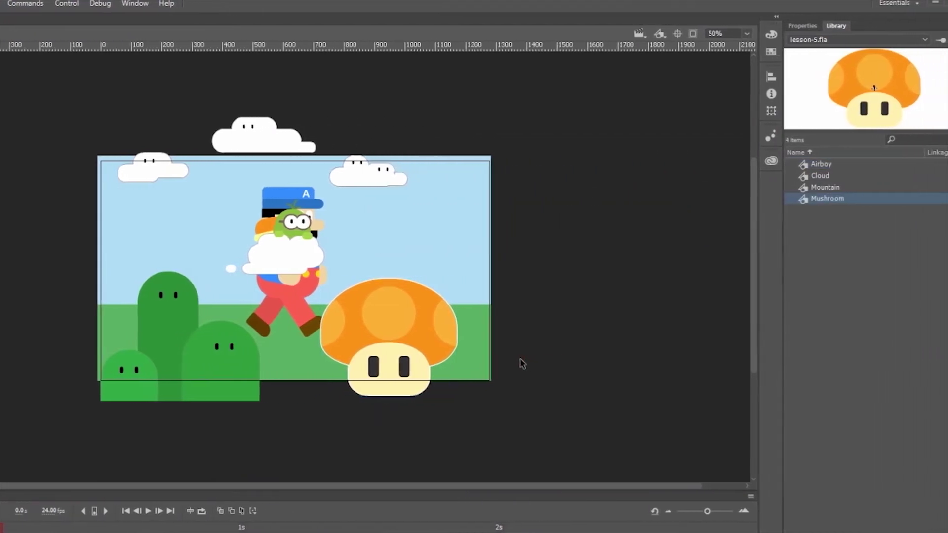
Preview the Mountain, Cloud and Airboy symbols in the library, and move the Airboy instance off the plumber into the open sky
left_click(810, 185)
left_click(812, 176)
left_click(813, 166)
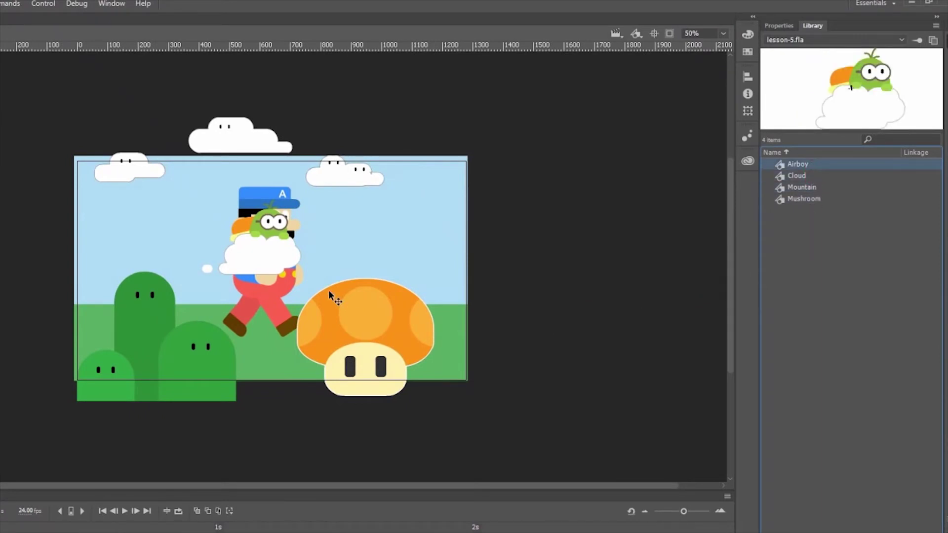
left_click_drag(288, 264, 381, 257)
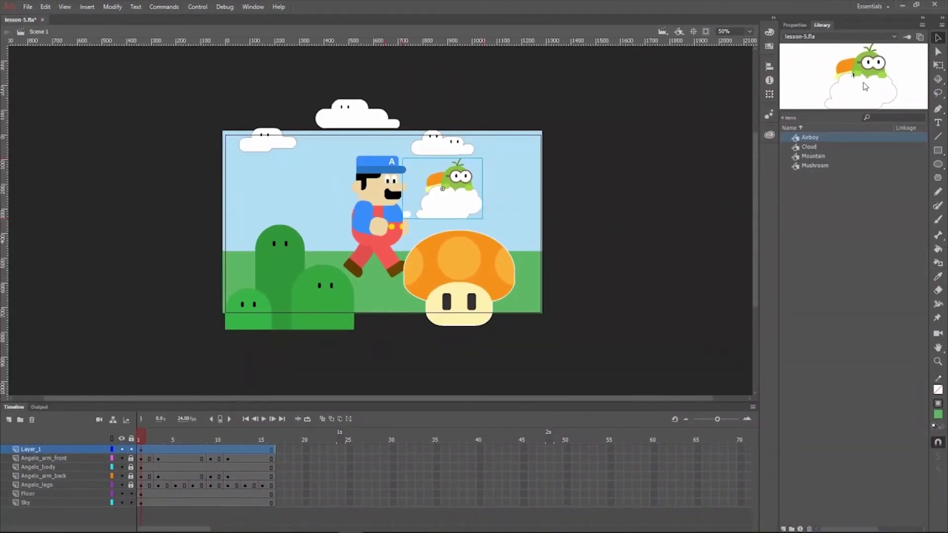
Edit the Airboy symbol by nudging both pupils down inside the glasses of its group, and return to Scene 1
key("ctrl+e")
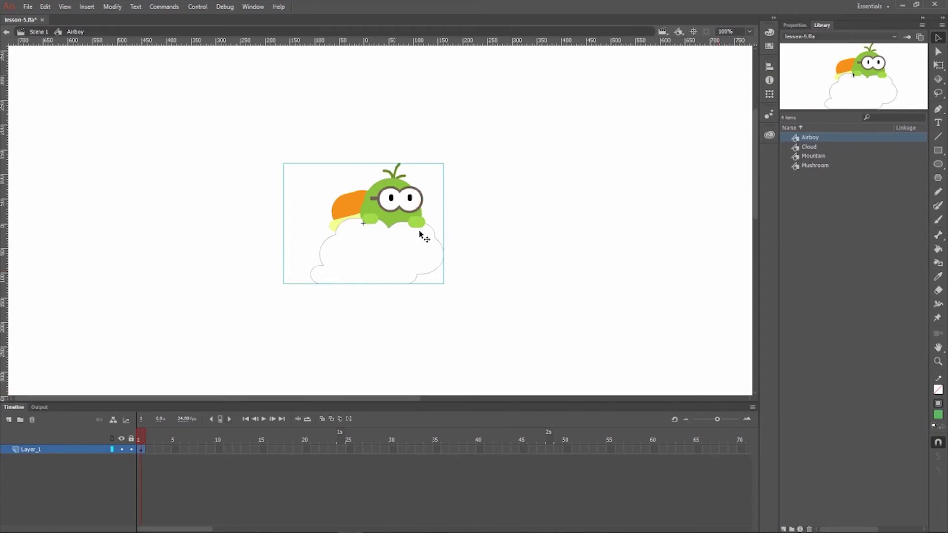
double_click(402, 221)
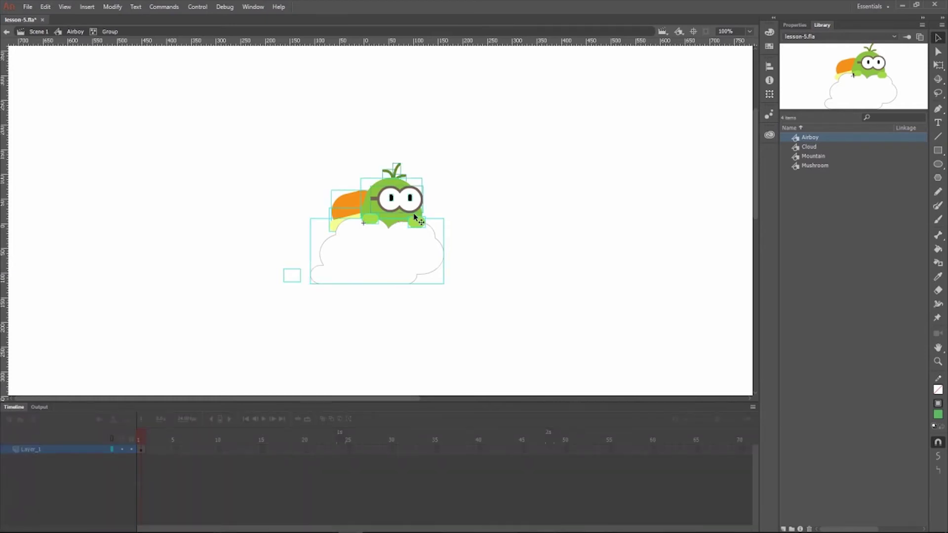
key("ctrl+equal")
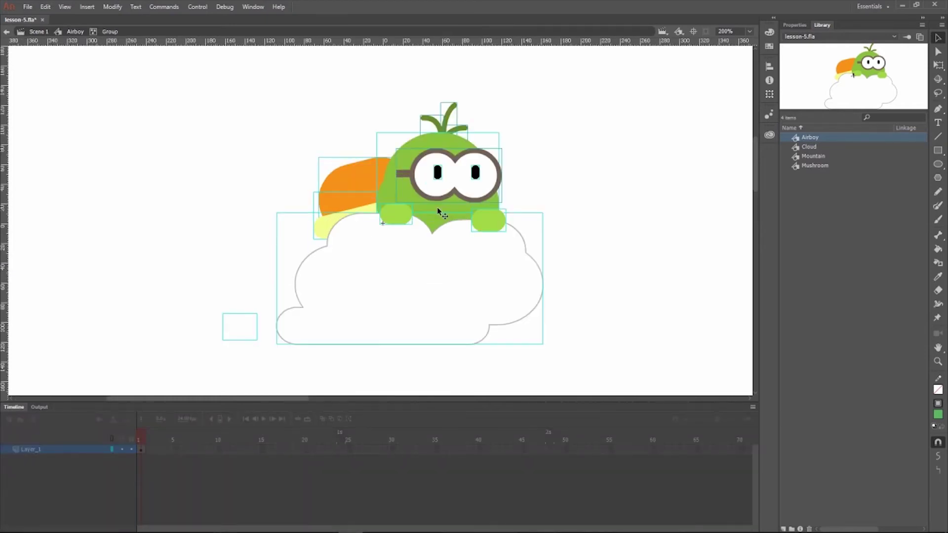
left_click(541, 173)
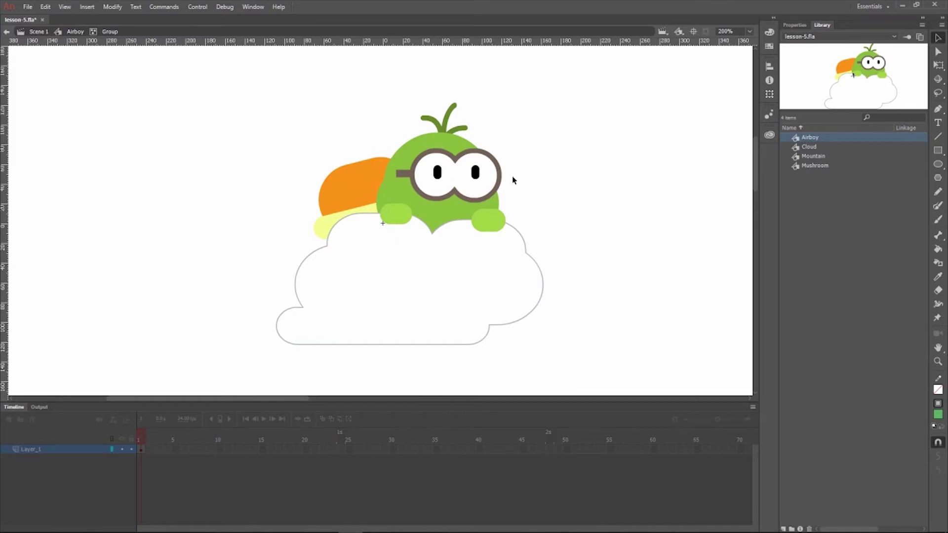
left_click(437, 172)
left_click(474, 175, "shift")
key("Down")
key("Down")
key("Down")
key("Down")
key("Down")
key("Down")
key("Down")
key("Down")
left_click(35, 31)
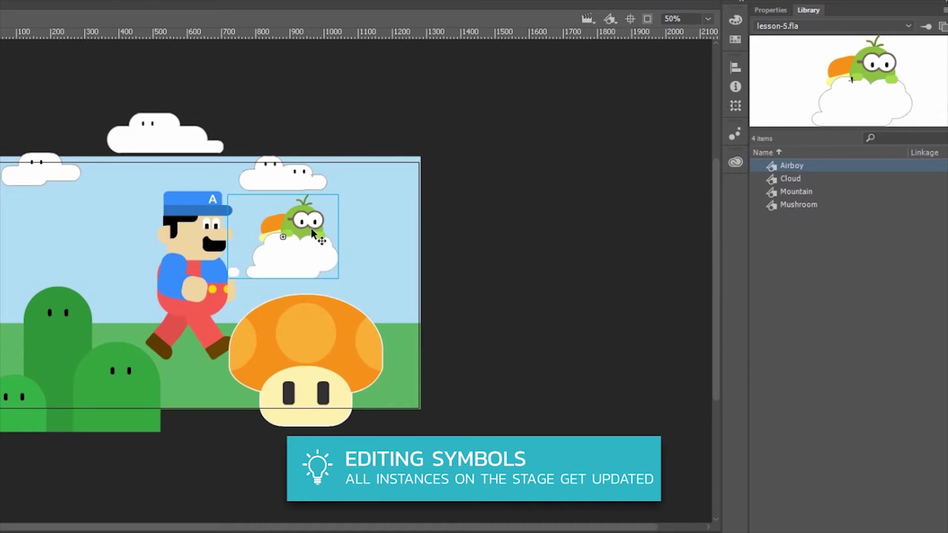
Move the Airboy instance farther from the plumber toward the stage's edge, and delete Layer_1 with all the imported props on it
left_click(429, 269)
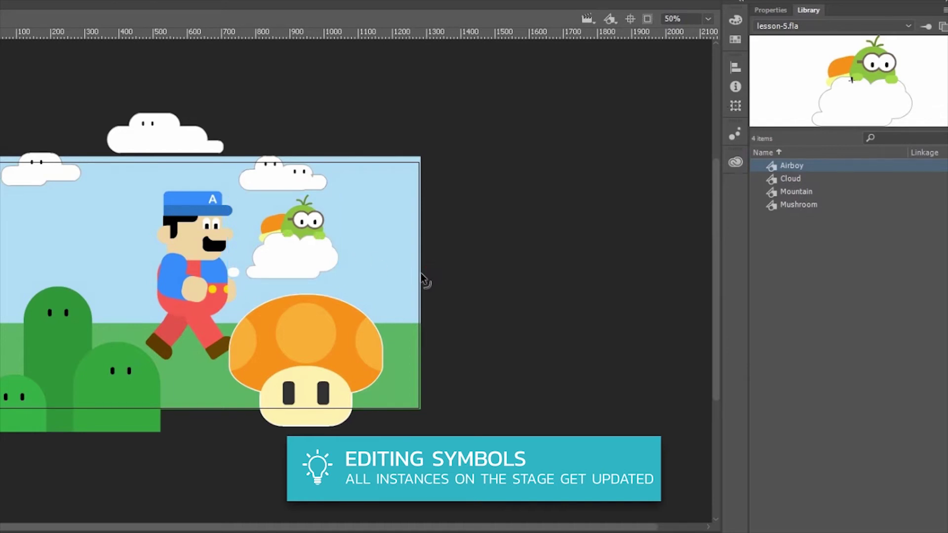
left_click_drag(318, 265, 402, 275)
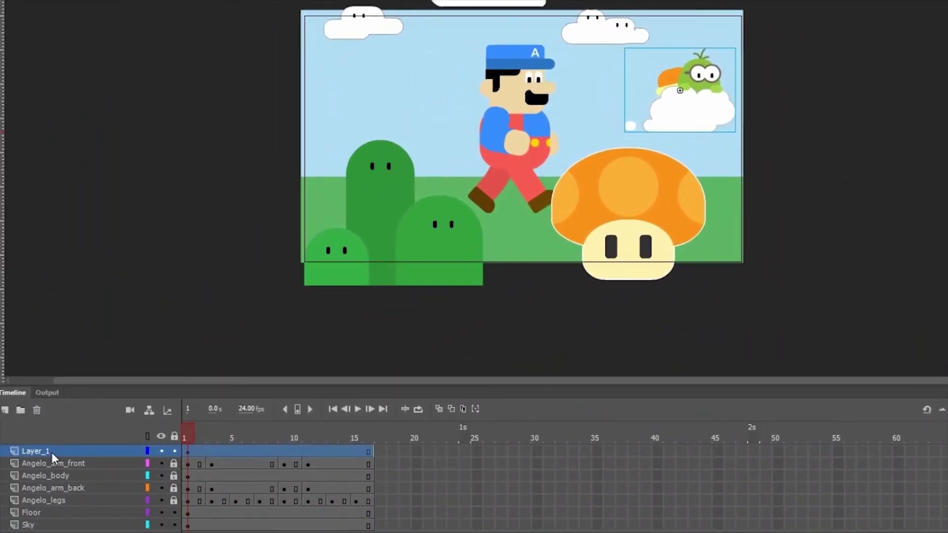
left_click(52, 453)
left_click(37, 413)
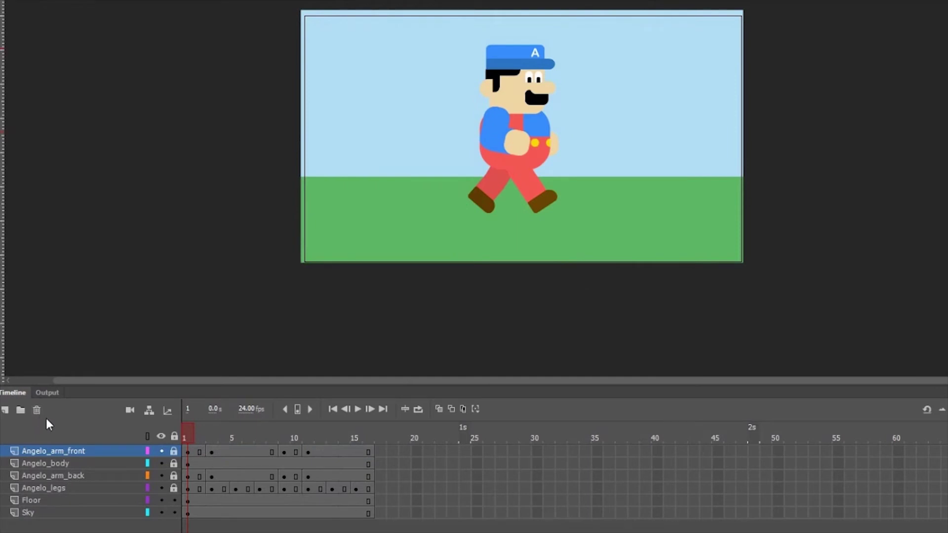
Add a layer named Clouds above Sky and place a Cloud symbol instance on it in the sky
left_click(33, 511)
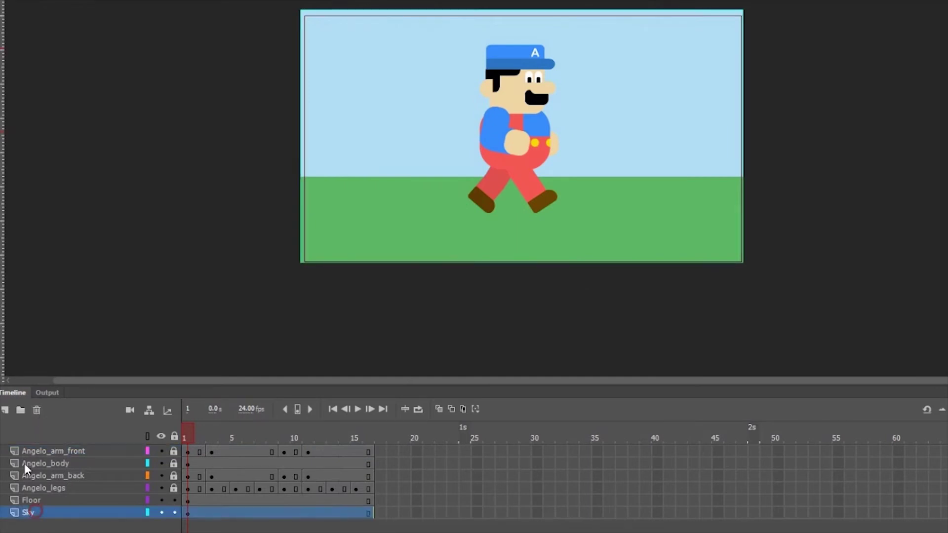
left_click(6, 413)
double_click(46, 511)
type("Clouds")
key("Return")
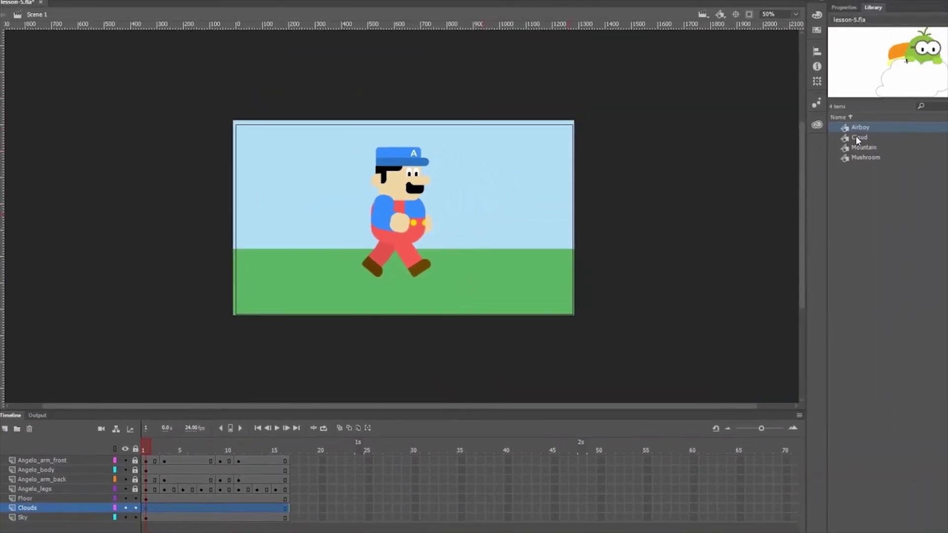
left_click_drag(858, 141, 491, 170)
Add a layer named Mountain above Clouds and place a Mountain symbol instance on it behind the plumber's back, with its base on the horizon
left_click(4, 429)
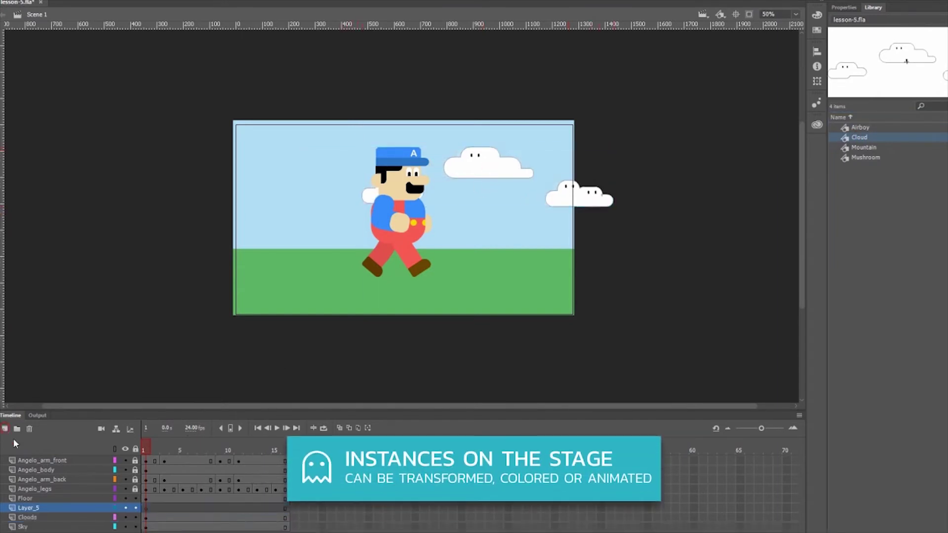
double_click(31, 508)
type("Mountain")
key("Return")
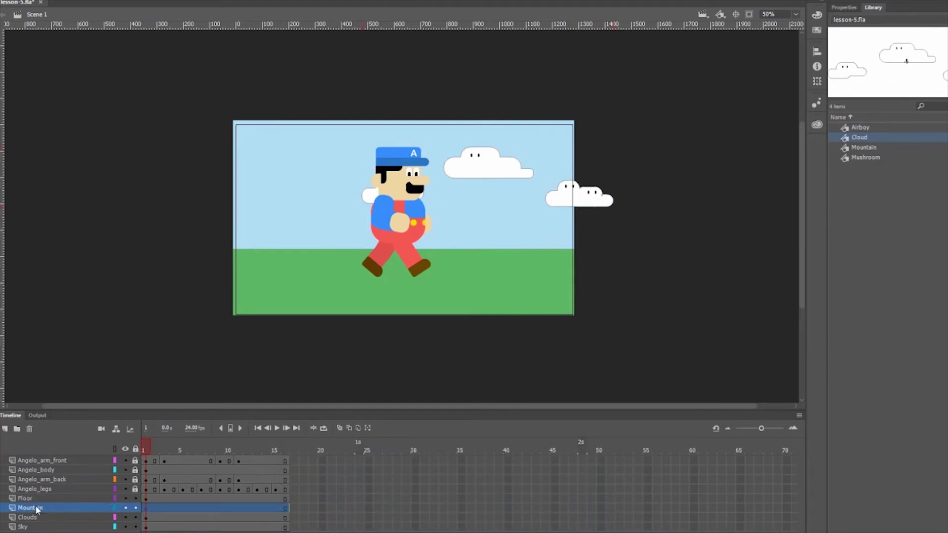
left_click_drag(864, 152, 300, 194)
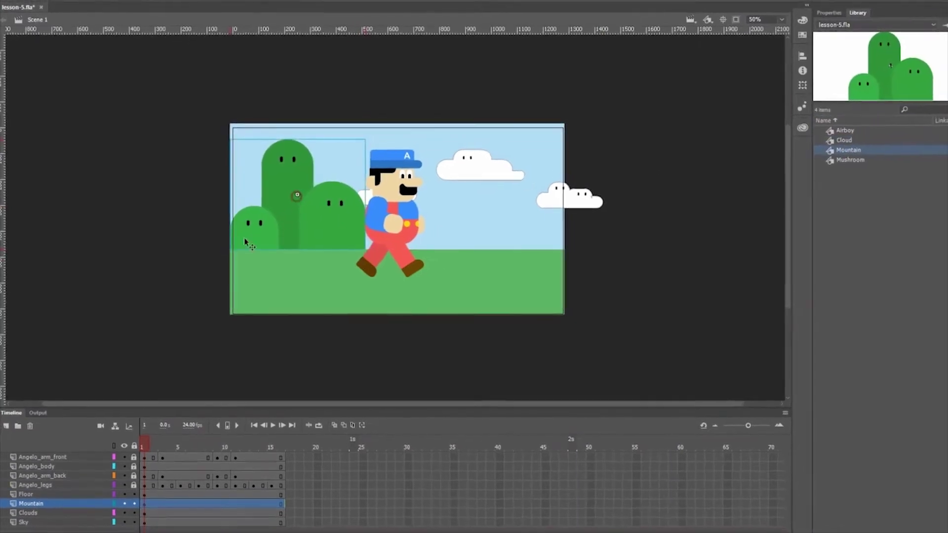
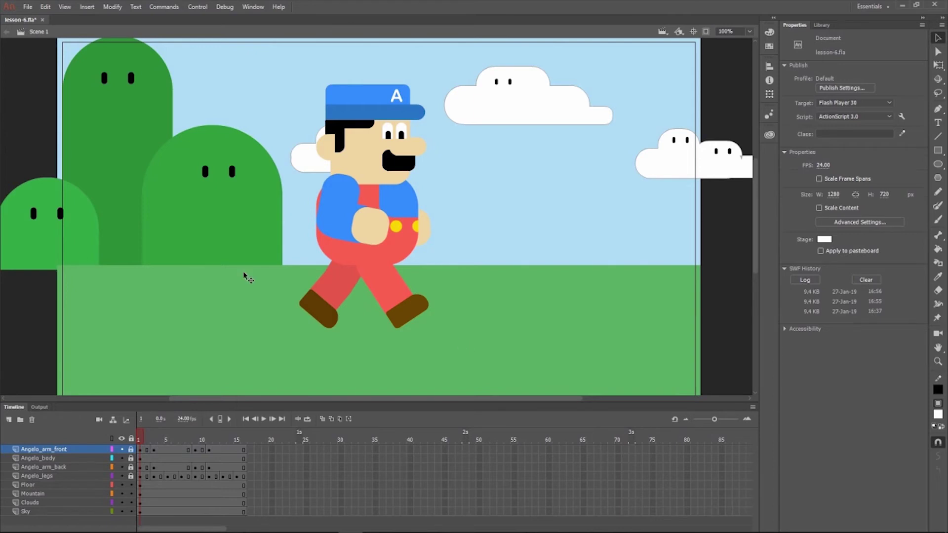
Move the Mountain instance at frame 1 along the horizon, in front of the plumber and mostly beyond the stage edge he faces
left_click(174, 211)
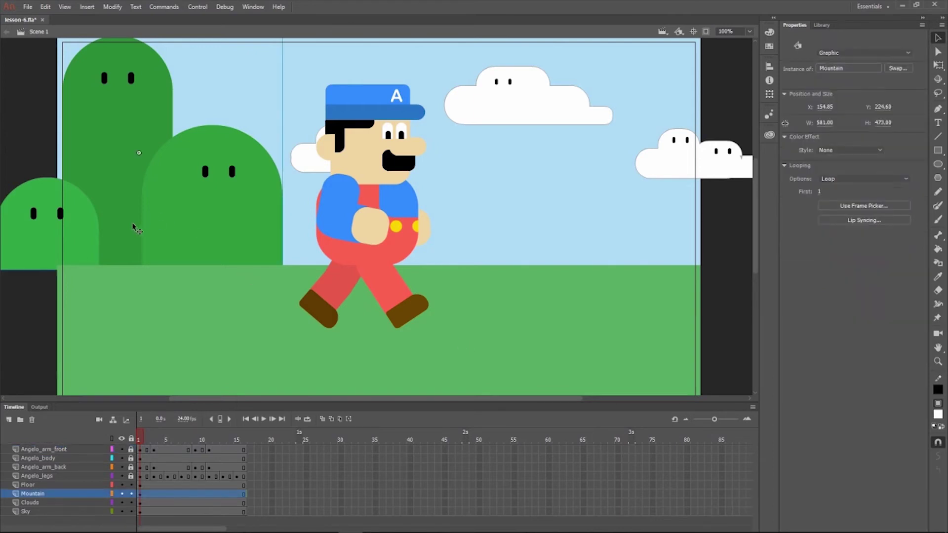
key("ctrl+minus")
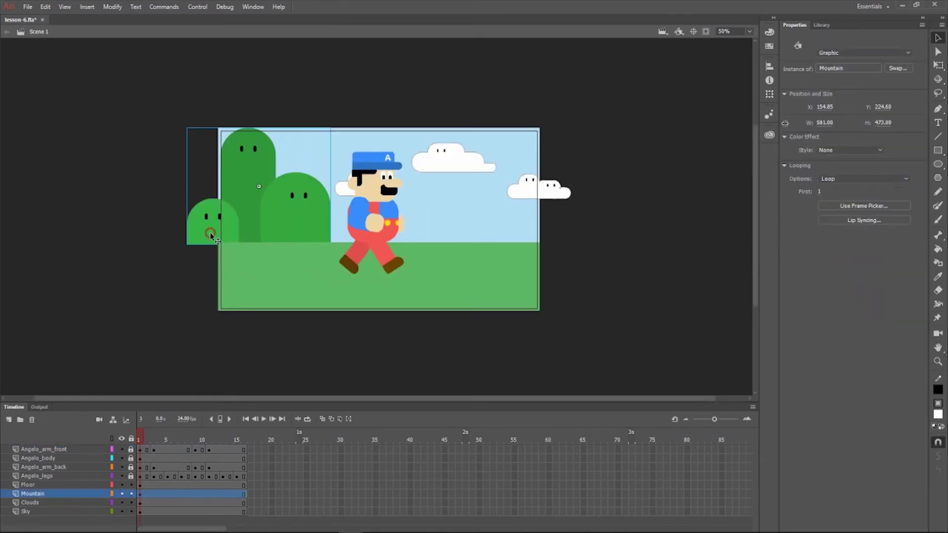
left_click_drag(209, 232, 532, 230)
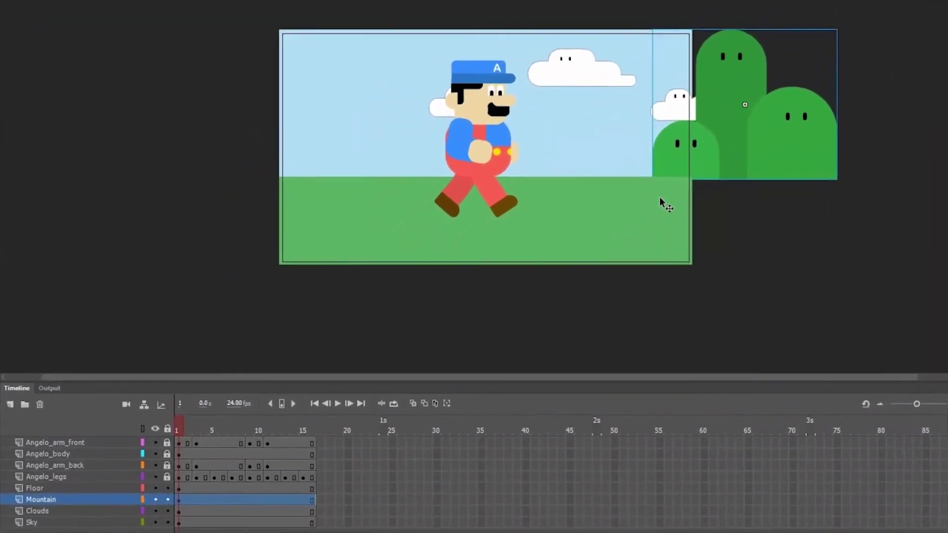
Insert a keyframe at frame 16 of the Mountain layer and go to frame 15
left_click(364, 508)
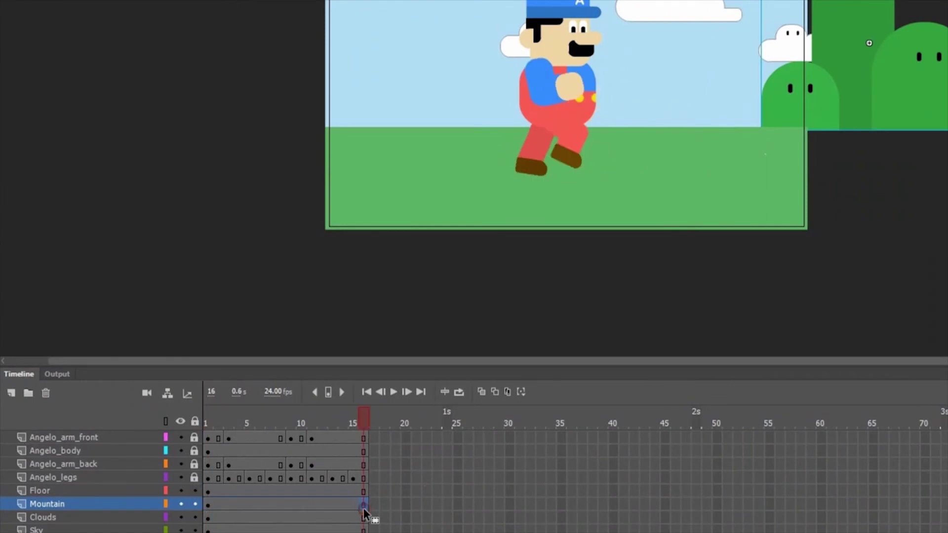
right_click(363, 508)
left_click(452, 203)
left_click(356, 423)
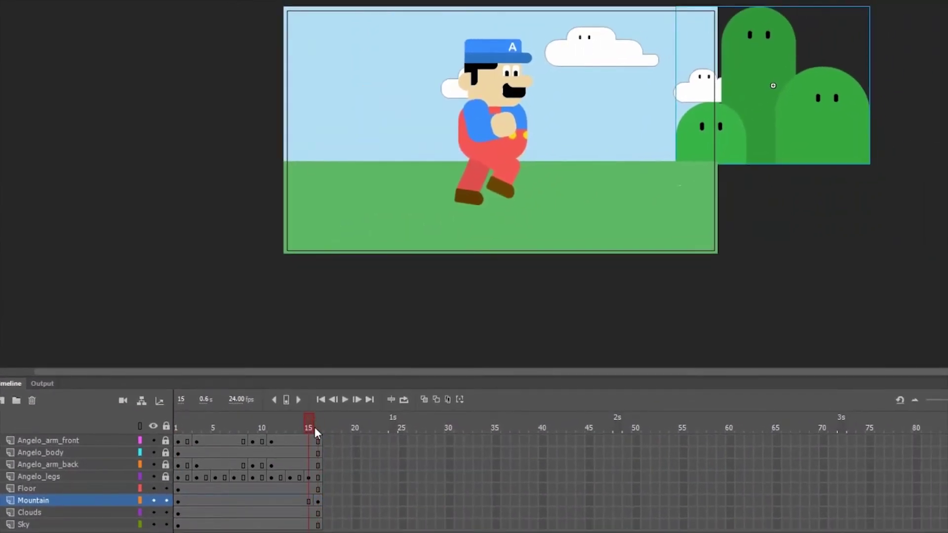
At frame 16, move the Mountain instance along the horizon across the stage, almost entirely beyond the edge behind the plumber
left_click(178, 502)
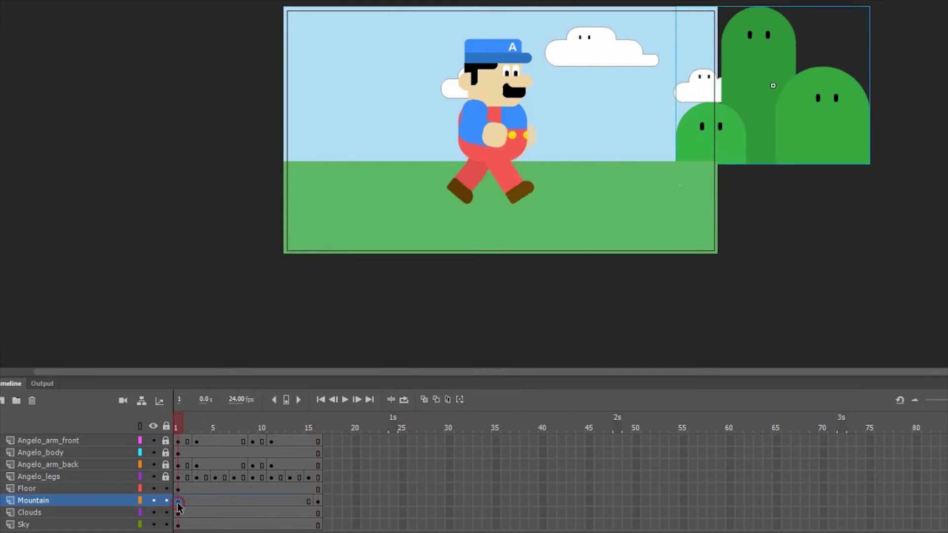
left_click(318, 502)
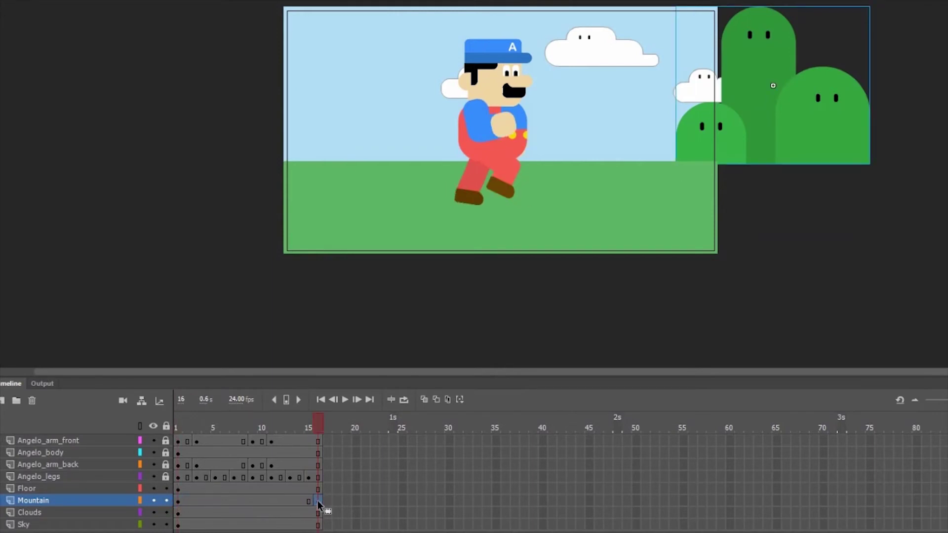
left_click_drag(810, 122, 230, 156)
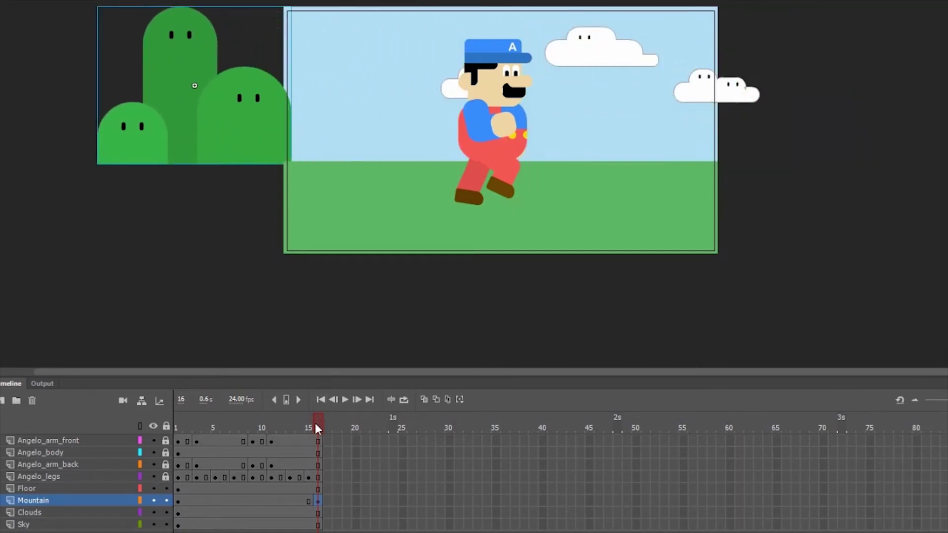
left_click(208, 500)
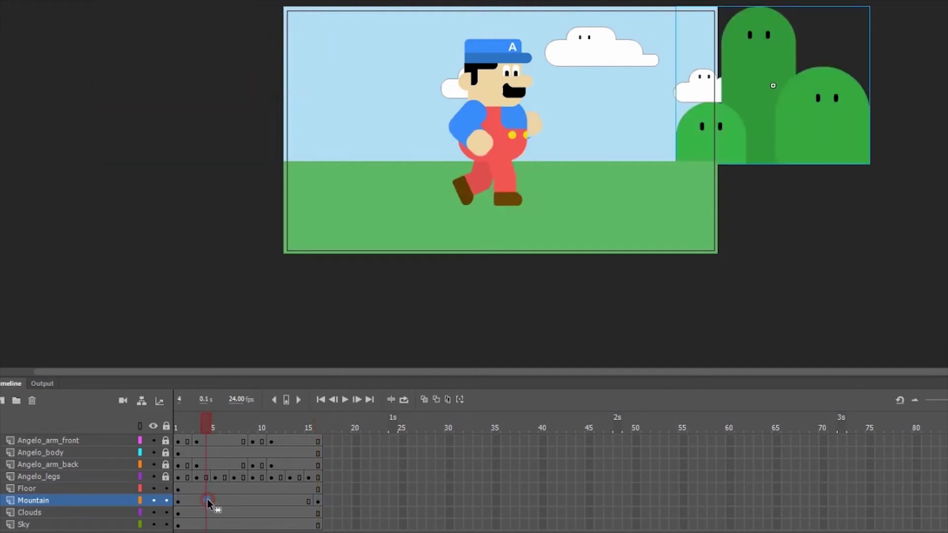
left_click(320, 502)
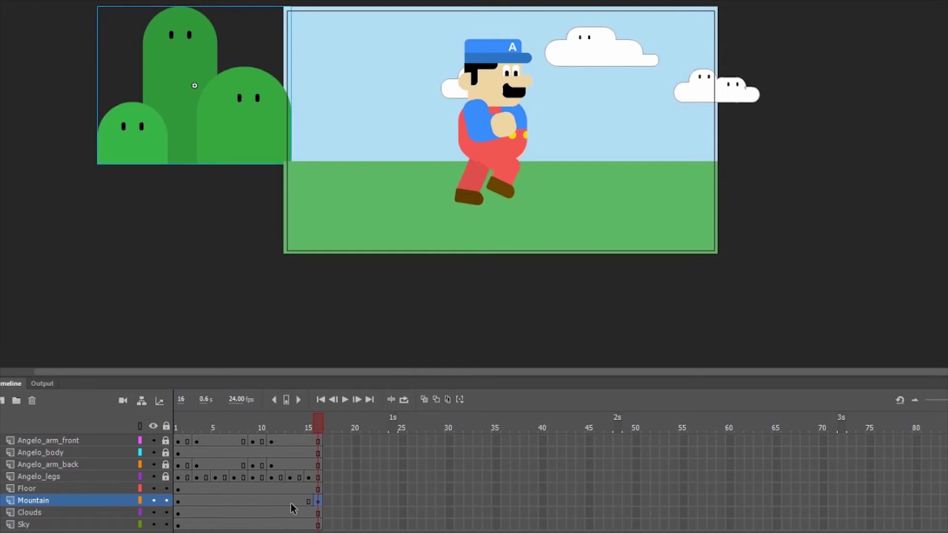
Create a classic tween on the Mountain layer between its keyframes at frames 1 and 16
right_click(248, 502)
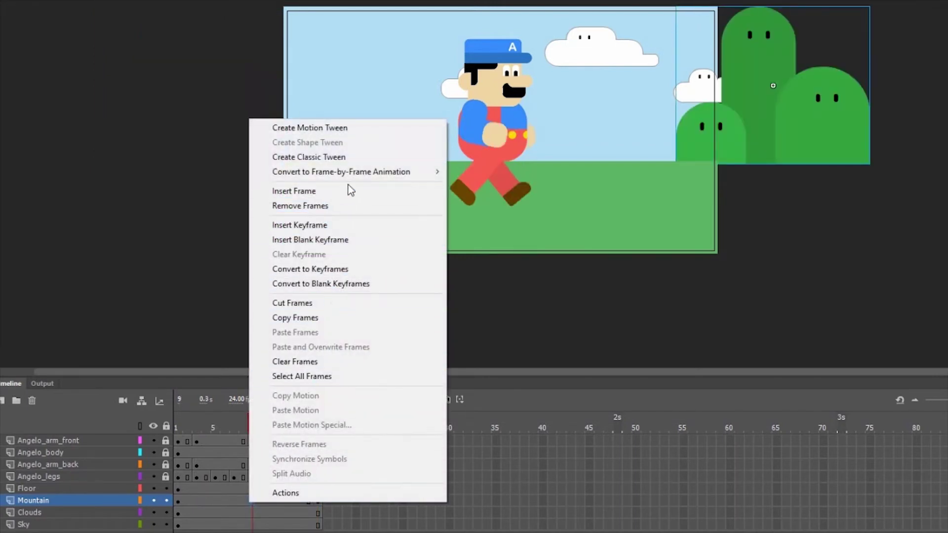
left_click(368, 156)
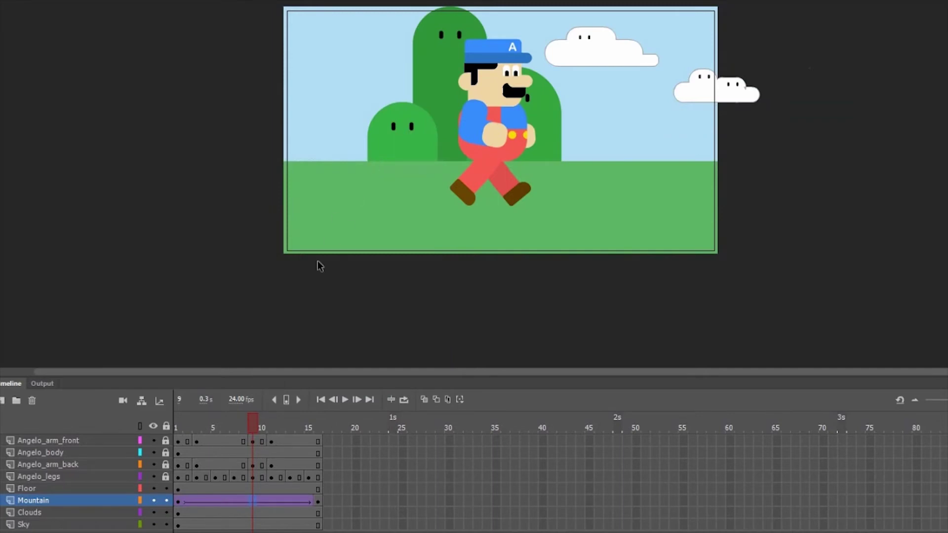
mouse_move(251, 421)
left_mouse_down()
mouse_move(180, 420)
mouse_move(318, 422)
mouse_move(180, 434)
mouse_move(254, 434)
left_mouse_up()
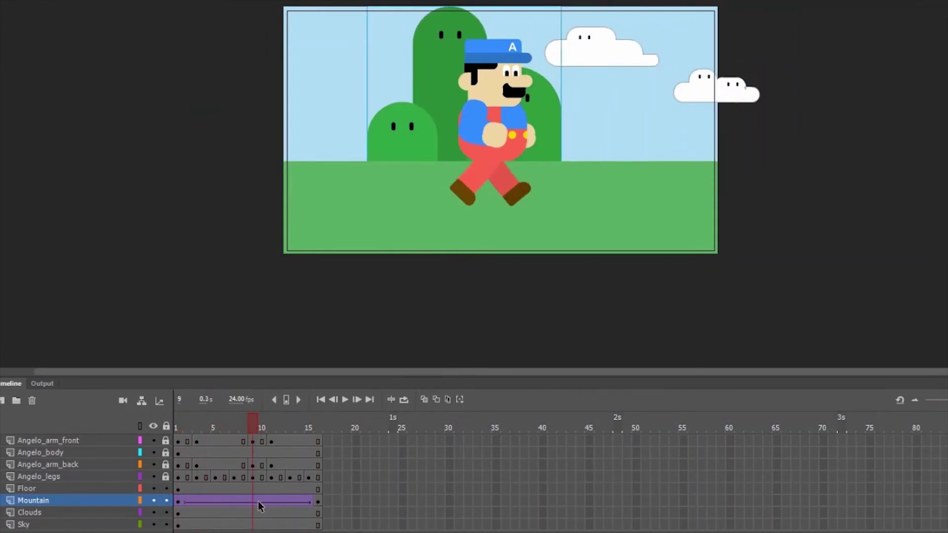
Shift the Mountain fully off stage at both keyframes: behind the plumber at frame 16 and beyond the edge he faces at frame 1
left_click(318, 501)
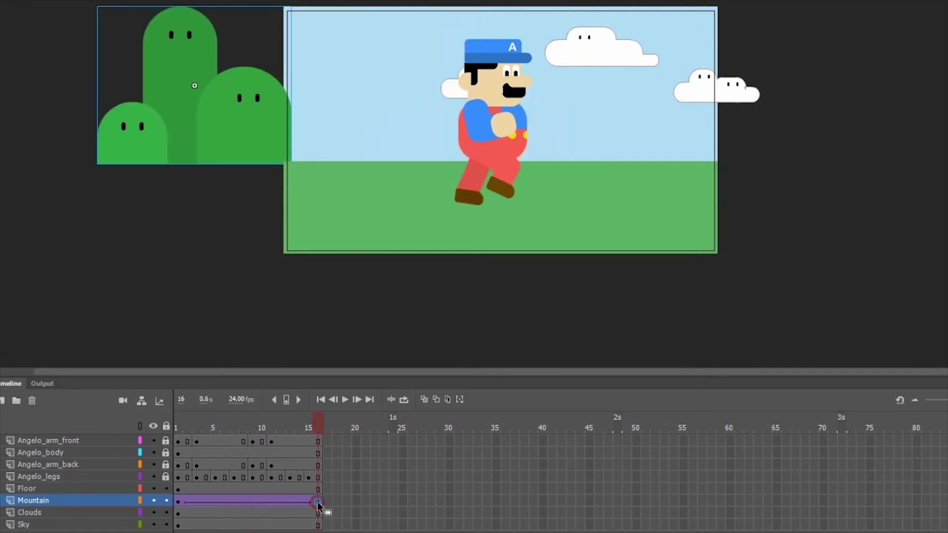
left_click_drag(270, 148, 261, 145)
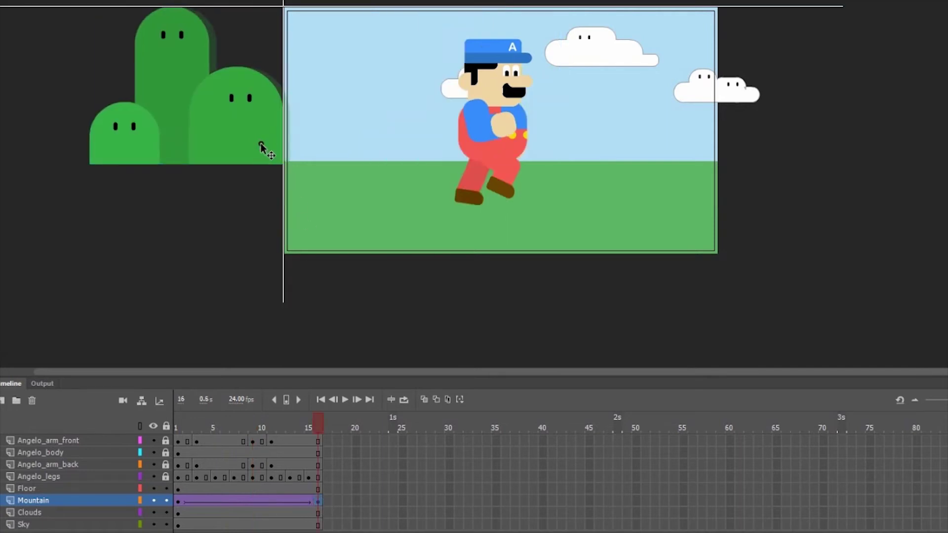
left_click(306, 423)
left_click_drag(304, 420, 180, 412)
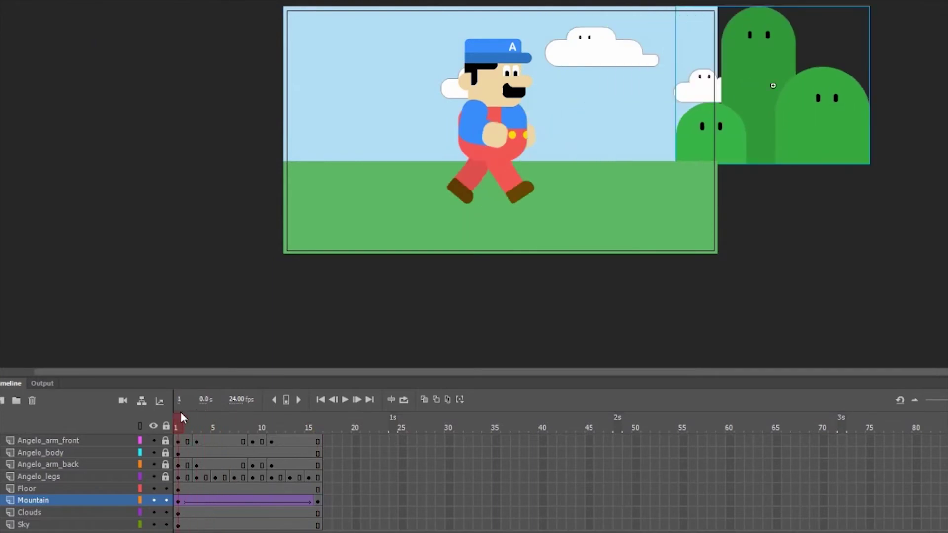
left_click_drag(743, 140, 790, 138)
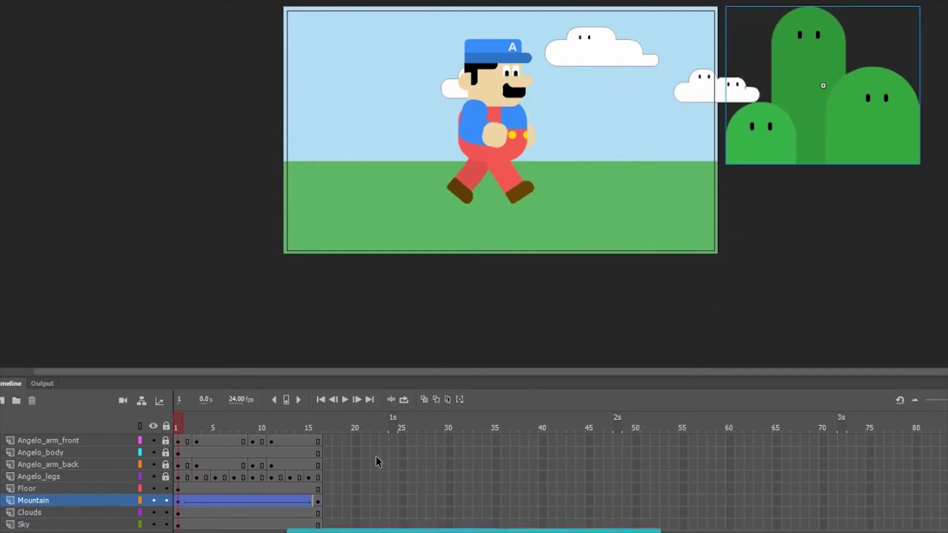
left_click_drag(182, 421, 324, 418)
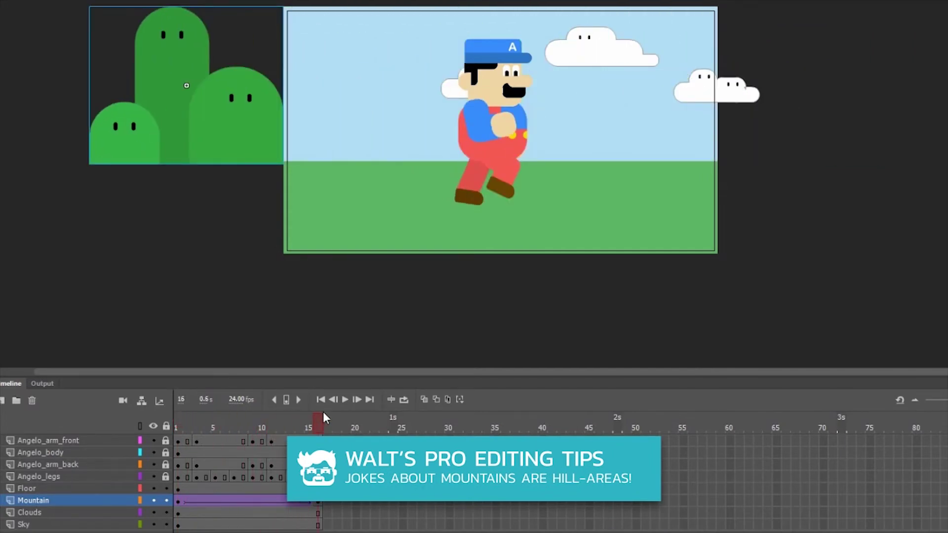
left_click(323, 412)
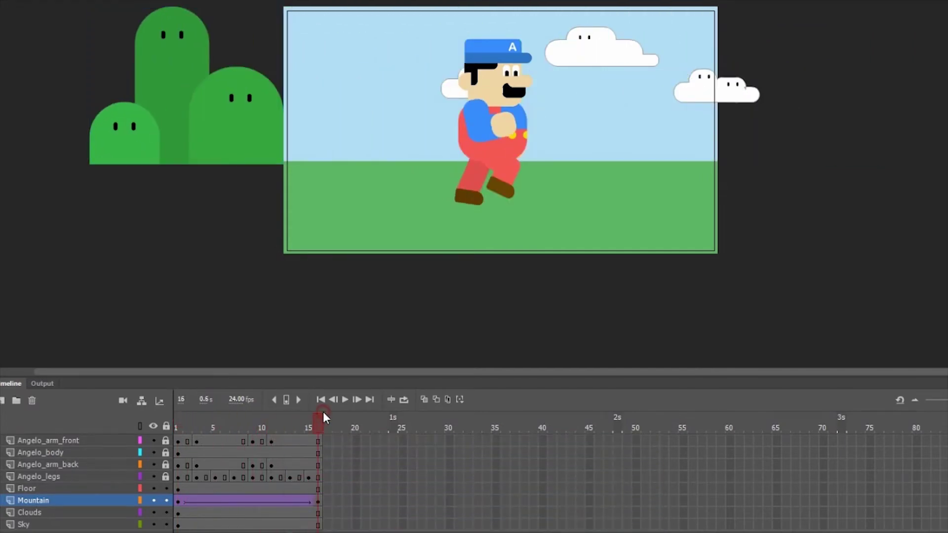
Insert a keyframe at frame 16 of the Clouds layer and move the Clouds instance a short way backward, opposite the plumber's walking direction
left_click(581, 52)
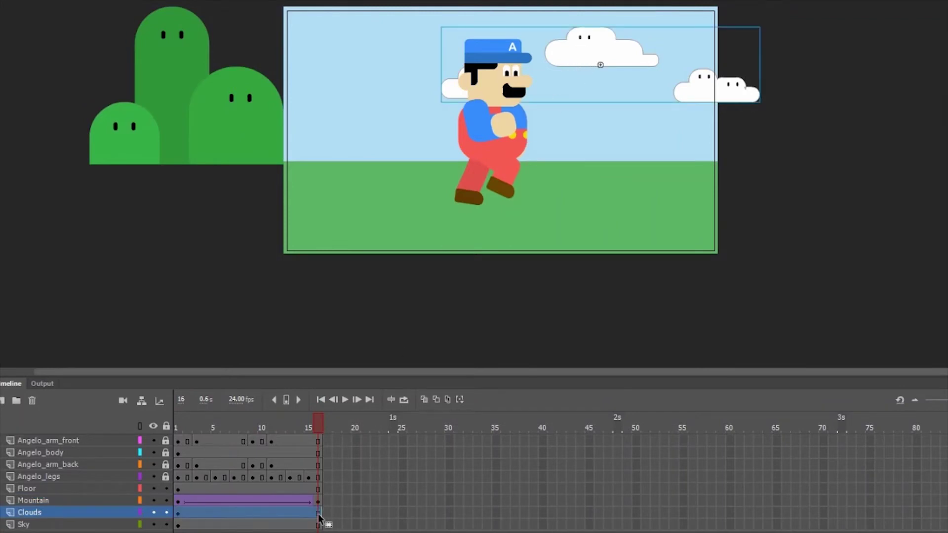
right_click(317, 513)
left_click(318, 514)
right_click(318, 514)
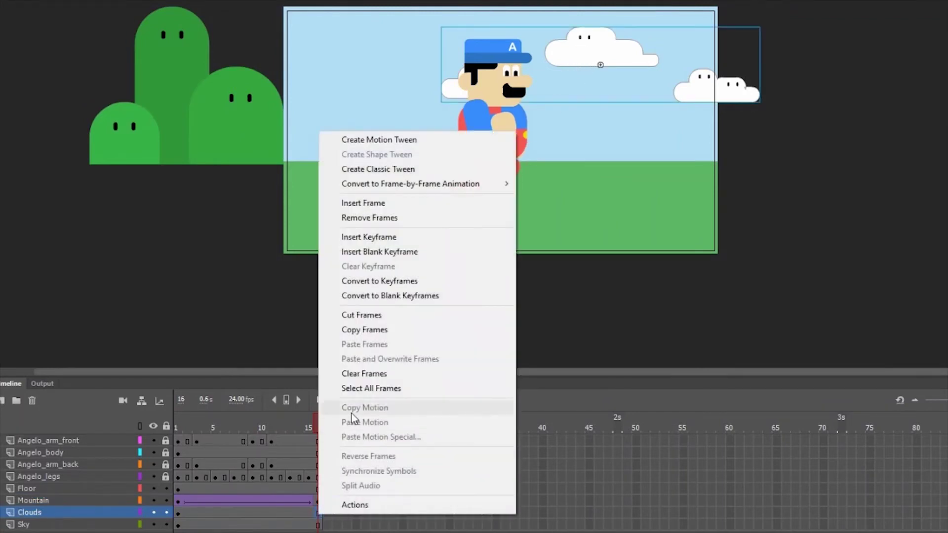
left_click(391, 251)
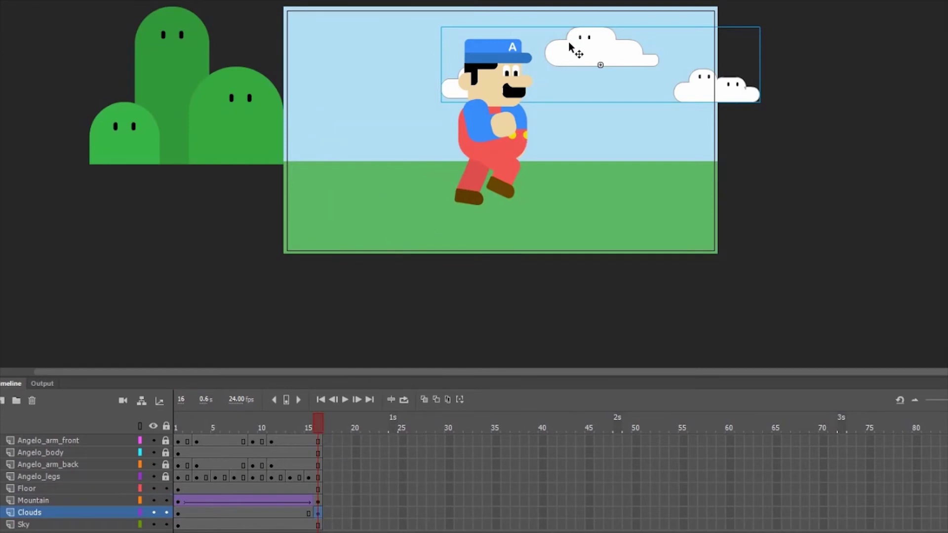
left_click_drag(570, 45, 452, 53)
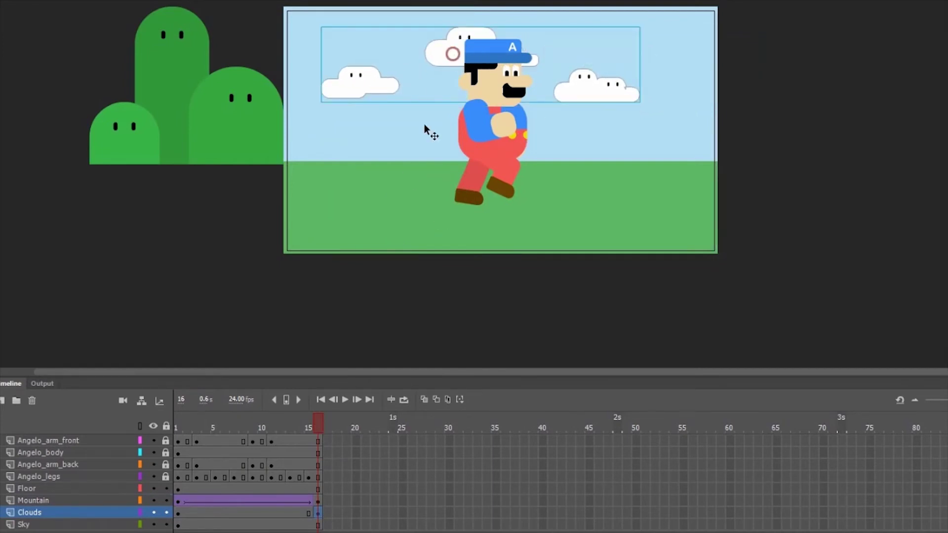
Create a classic tween on the Clouds layer between frames 1 and 16 and check its motion through to frame 16
right_click(287, 513)
left_click(356, 162)
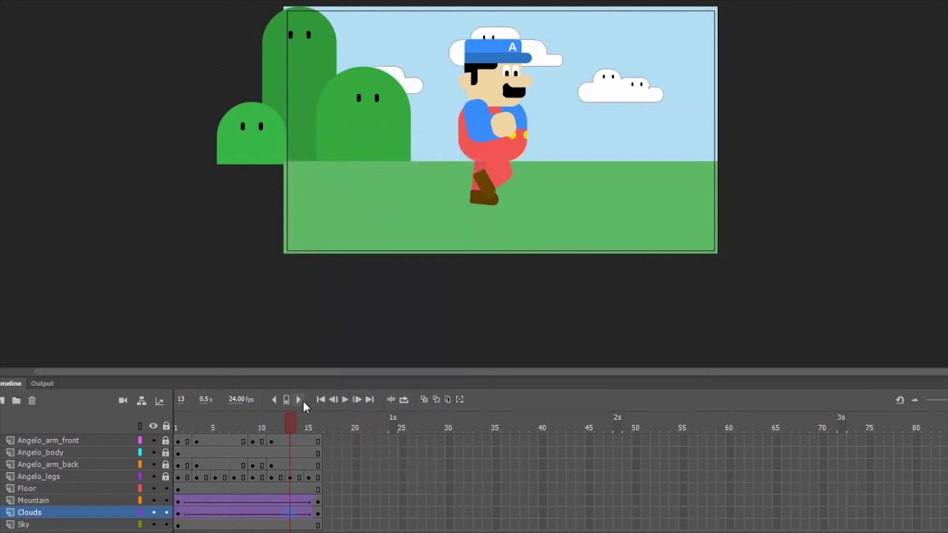
left_click_drag(292, 419, 308, 435)
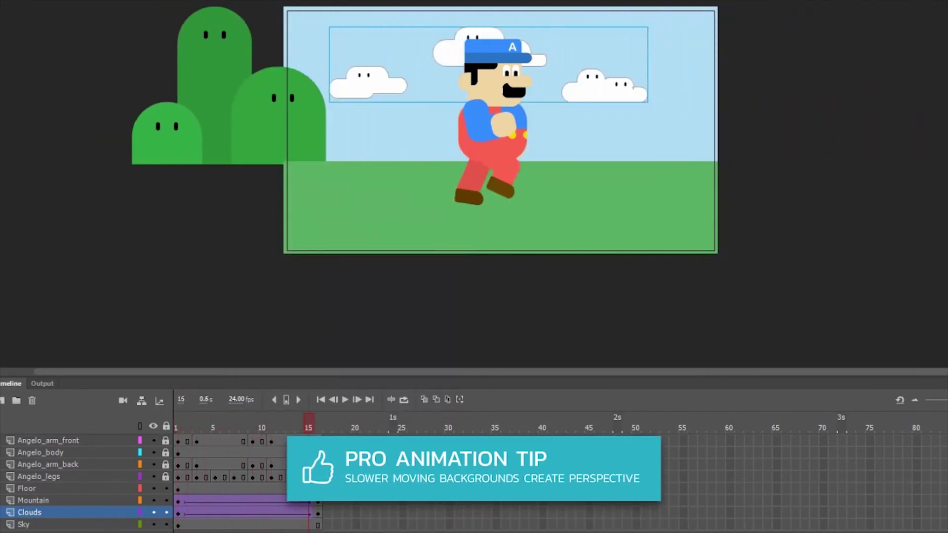
key("period")
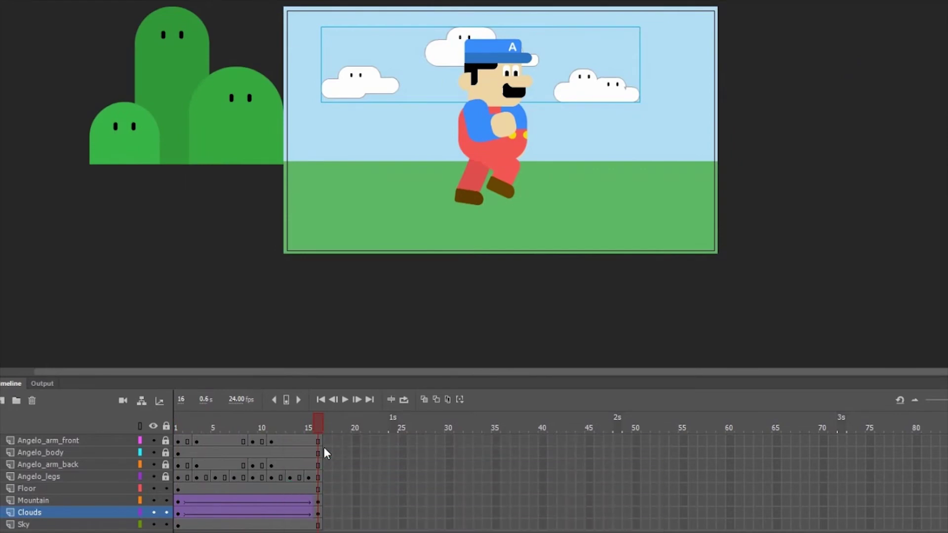
Give the Clouds instance at frame 16 an Alpha color effect of 40%
left_click(324, 446)
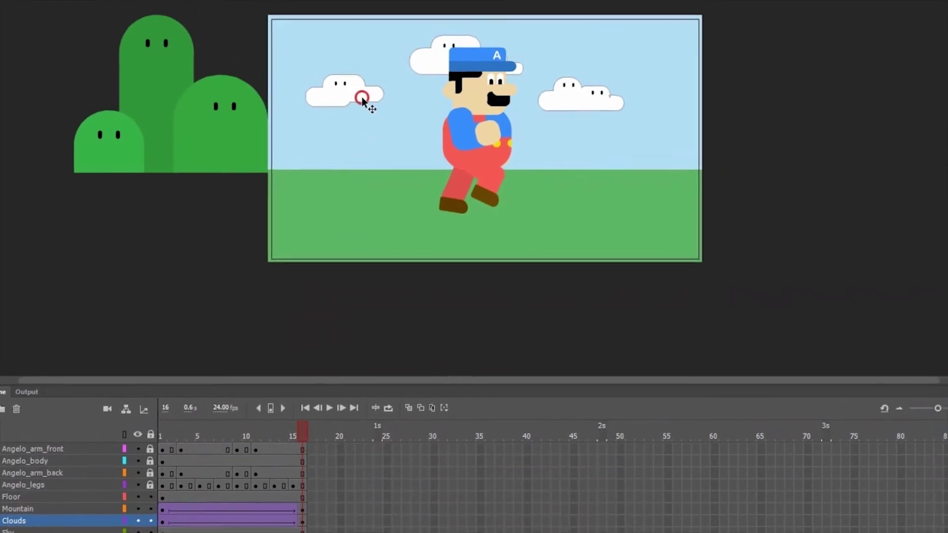
left_click(377, 93)
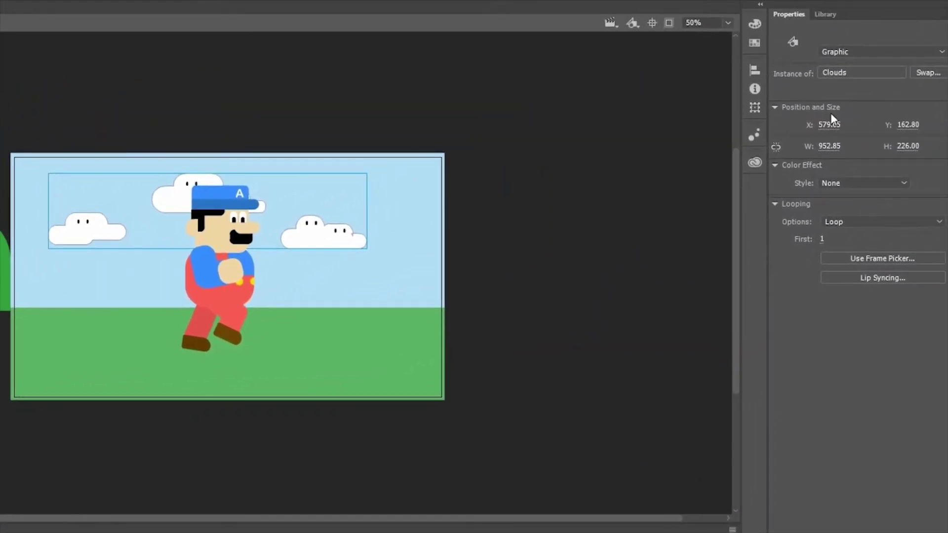
left_click(846, 183)
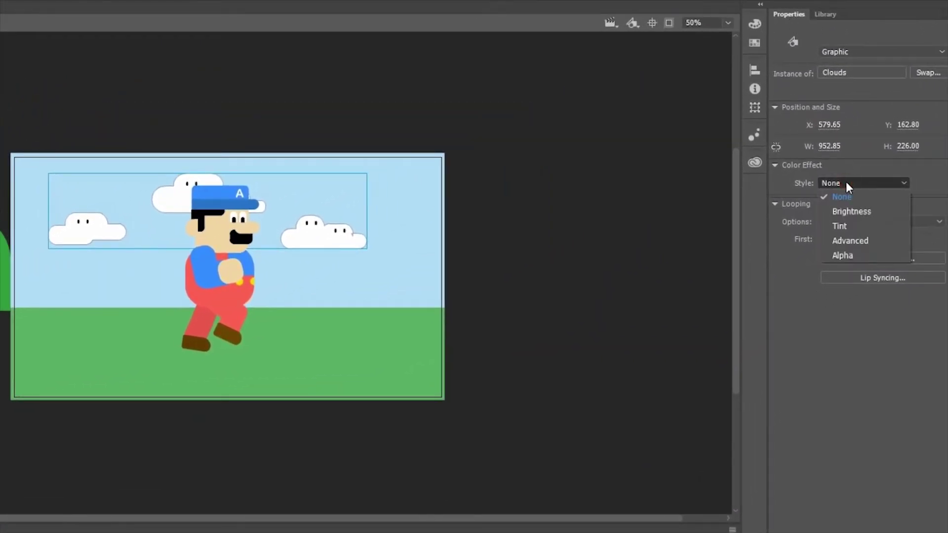
left_click(865, 256)
left_click(928, 203)
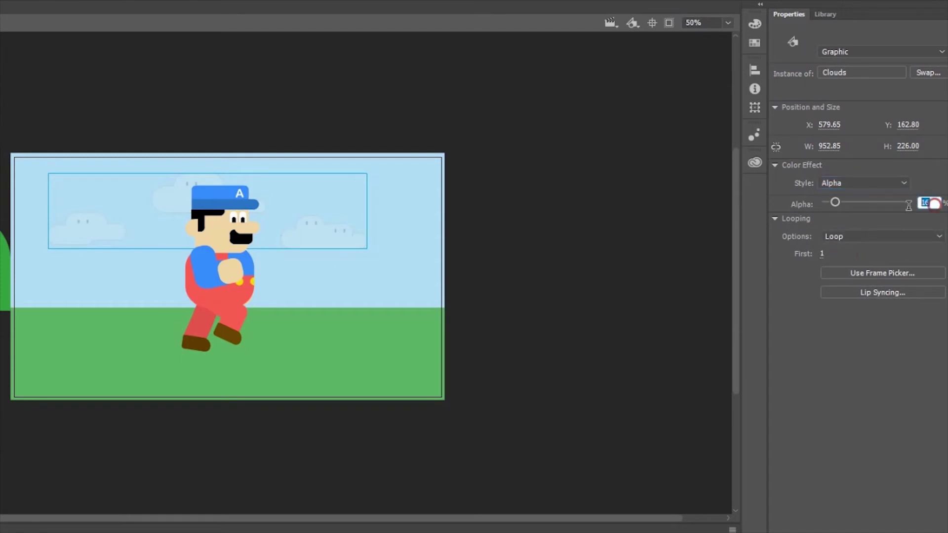
key("Return")
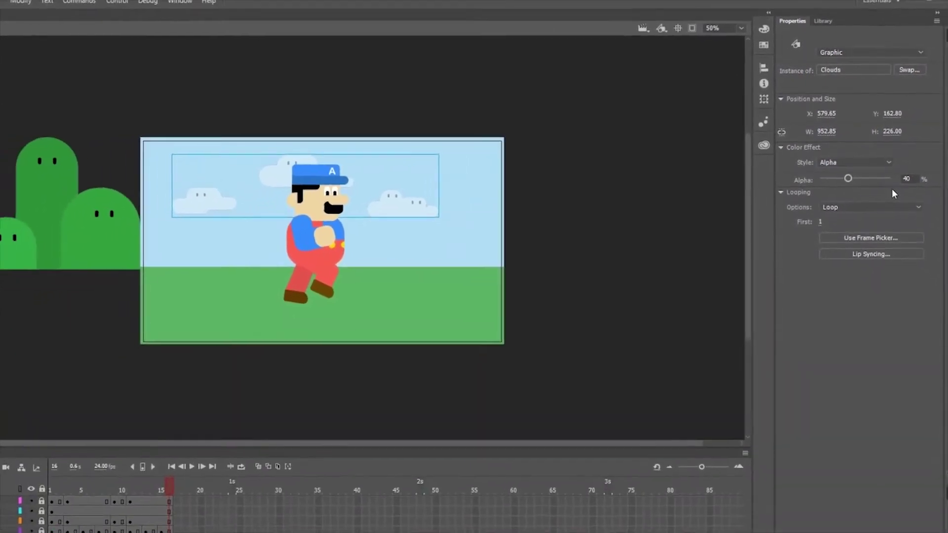
left_click(170, 485)
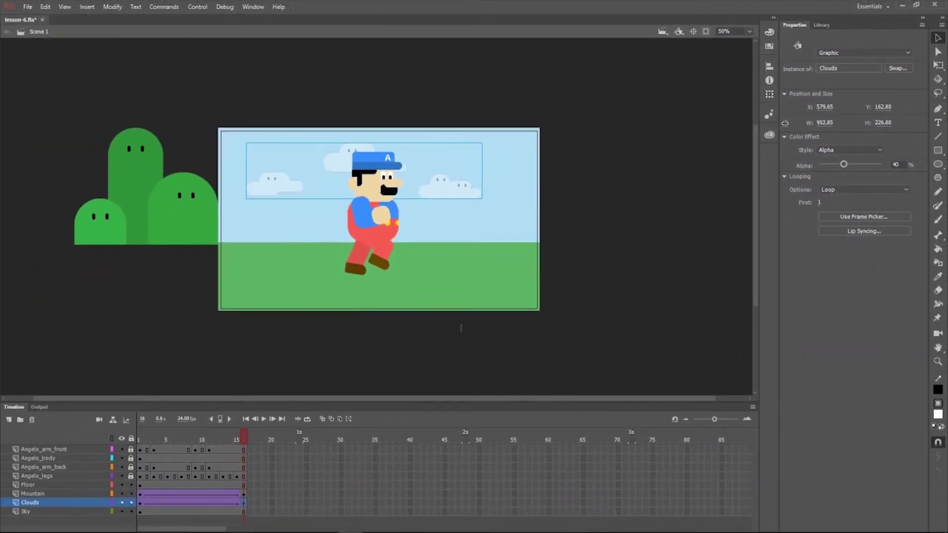
mouse_move(245, 434)
left_mouse_down()
mouse_move(165, 425)
mouse_move(243, 437)
left_mouse_up()
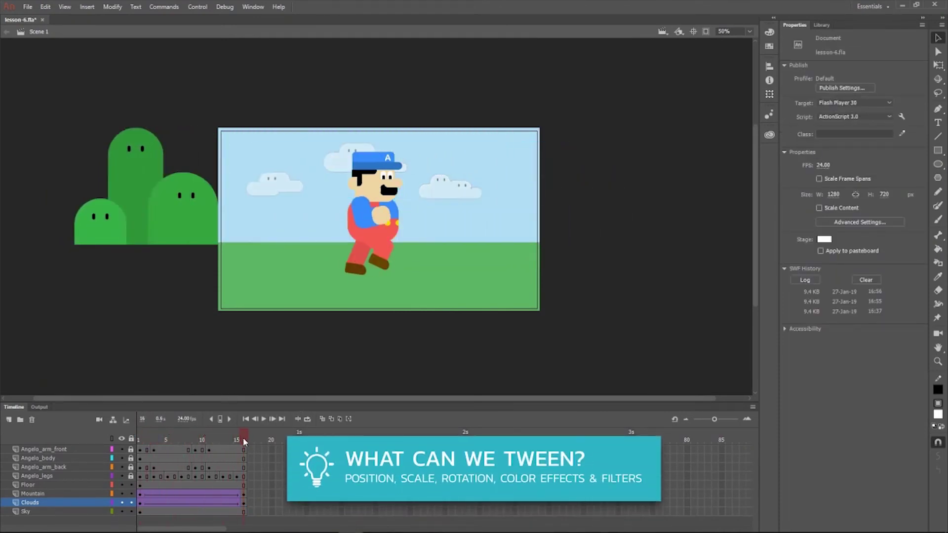
Test the movie to preview the walking plumber with the moving mountain and clouds, and close the preview
left_click(198, 7)
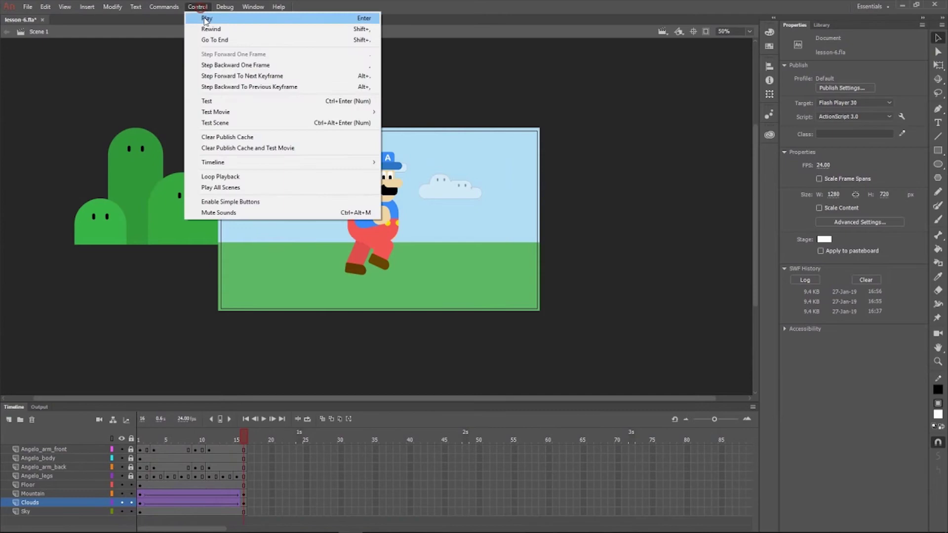
left_click(204, 101)
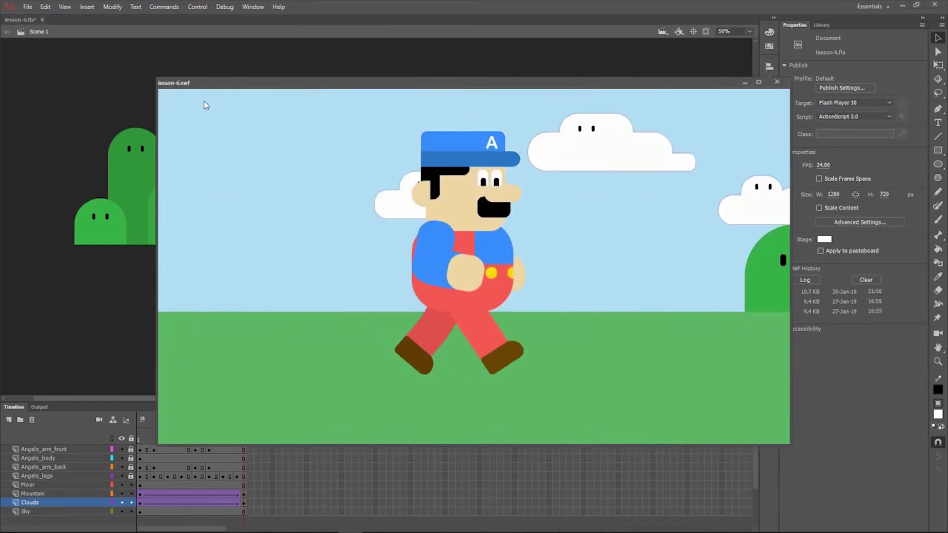
left_click(776, 81)
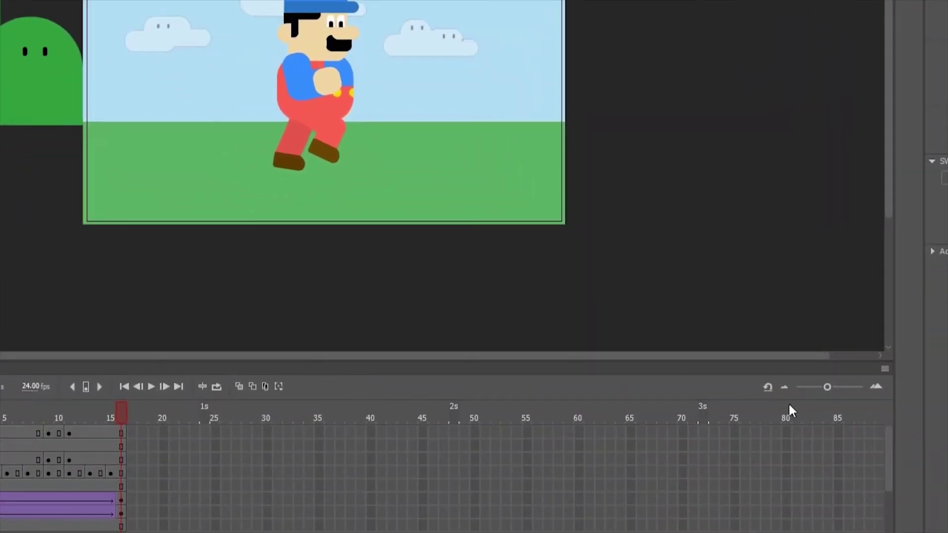
Extend all layers to frame 120 by inserting frames, so the timeline lasts 5 seconds
mouse_move(827, 387)
left_mouse_down()
mouse_move(835, 385)
mouse_move(818, 387)
left_mouse_up()
left_click_drag(769, 429, 764, 498)
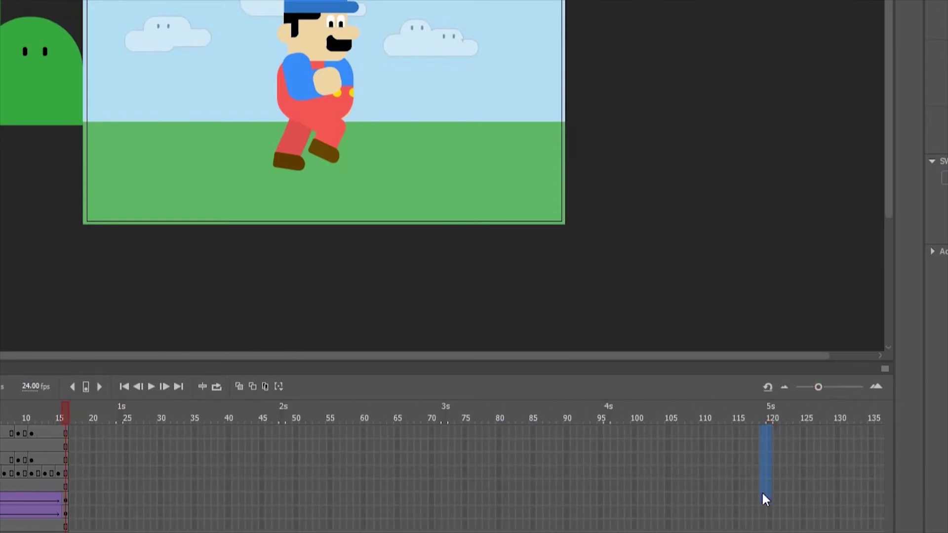
right_click(768, 527)
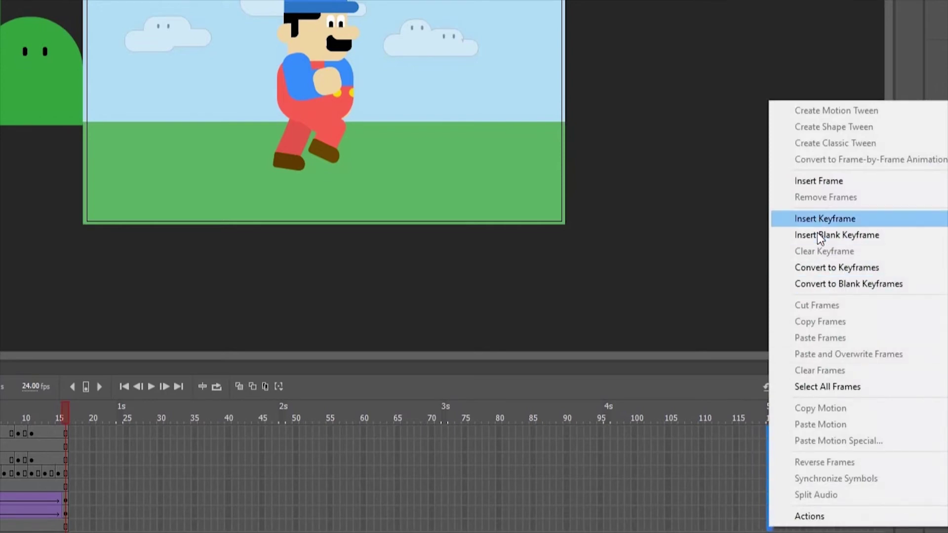
left_click(810, 181)
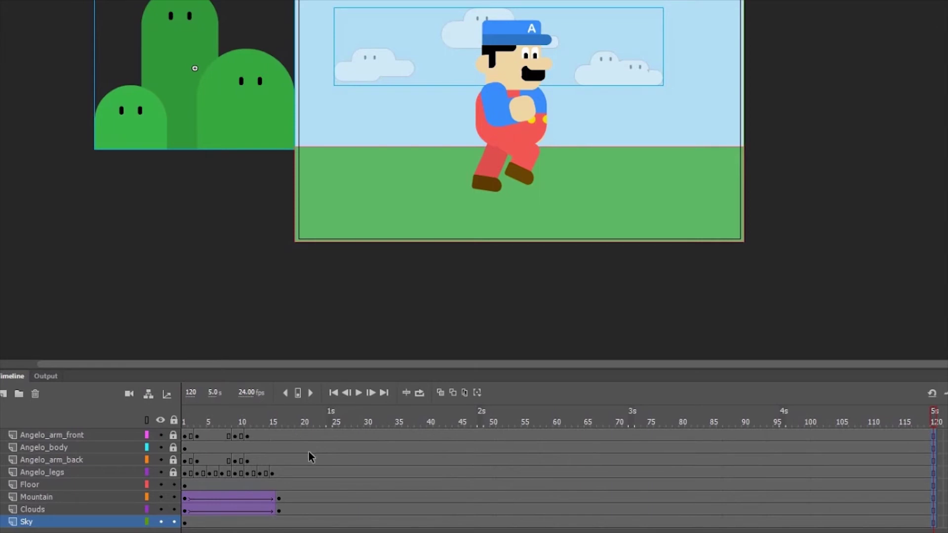
Move the end keyframes of the Mountain and Clouds tweens from frame 16 to frame 120 and play the timeline to check the motion
left_click(282, 497)
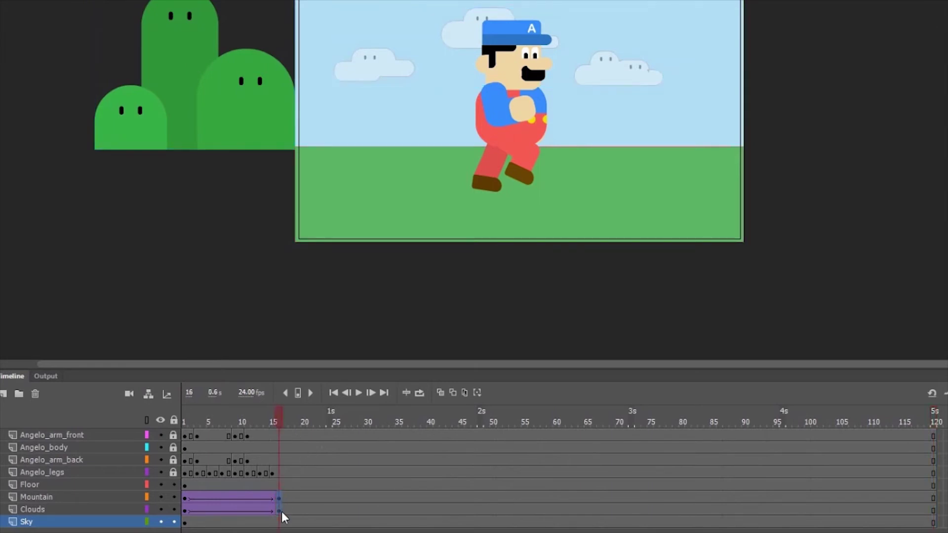
left_click(282, 512, "shift")
left_click_drag(280, 509, 935, 497)
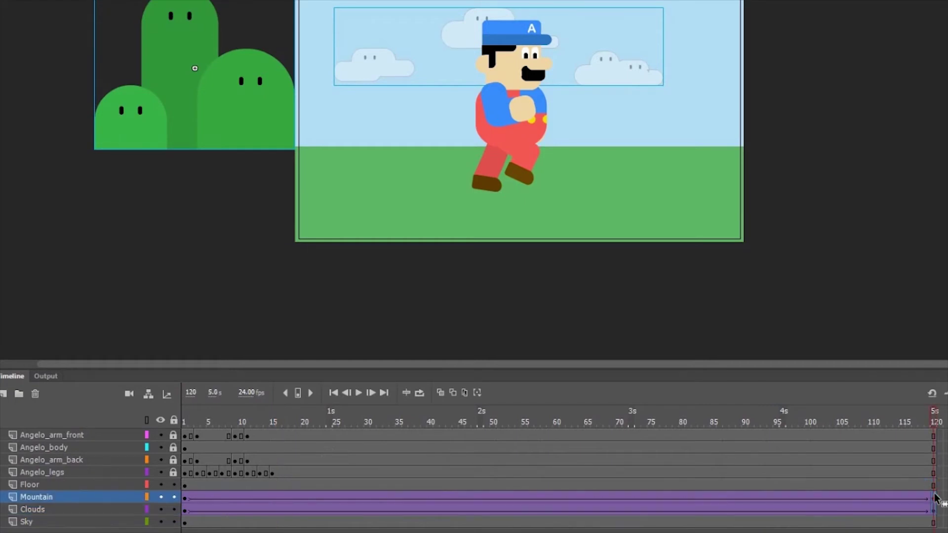
mouse_move(197, 419)
left_mouse_down()
mouse_move(183, 415)
mouse_move(307, 416)
mouse_move(413, 399)
mouse_move(330, 413)
mouse_move(178, 420)
left_mouse_up()
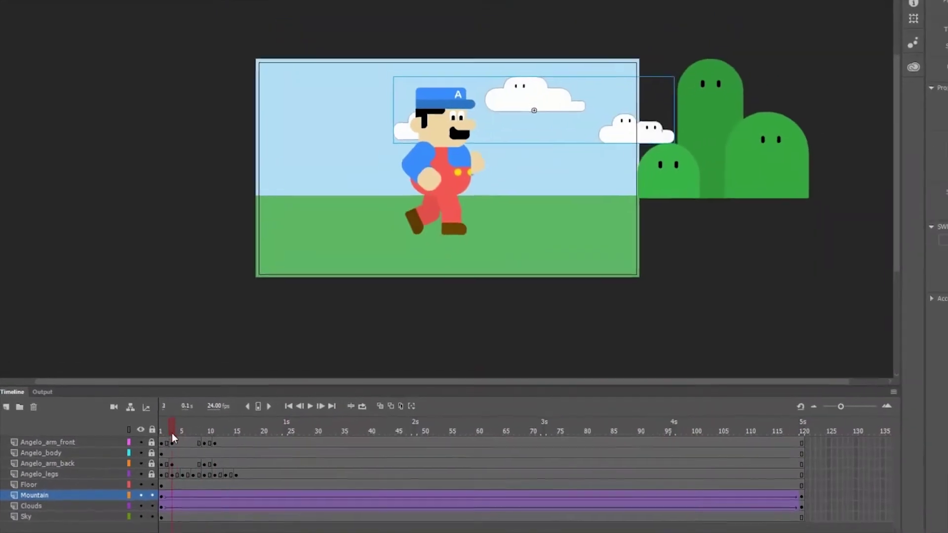
left_click(341, 397)
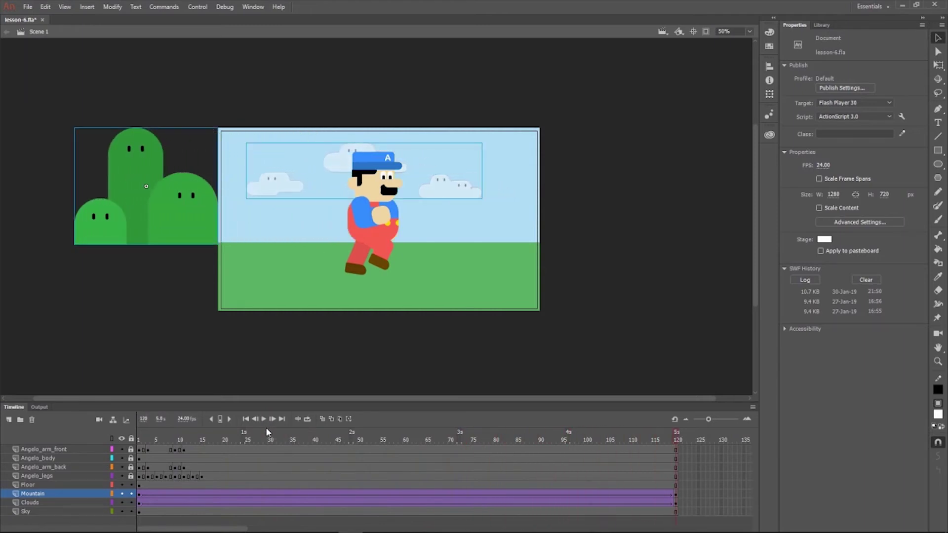
left_click(263, 419)
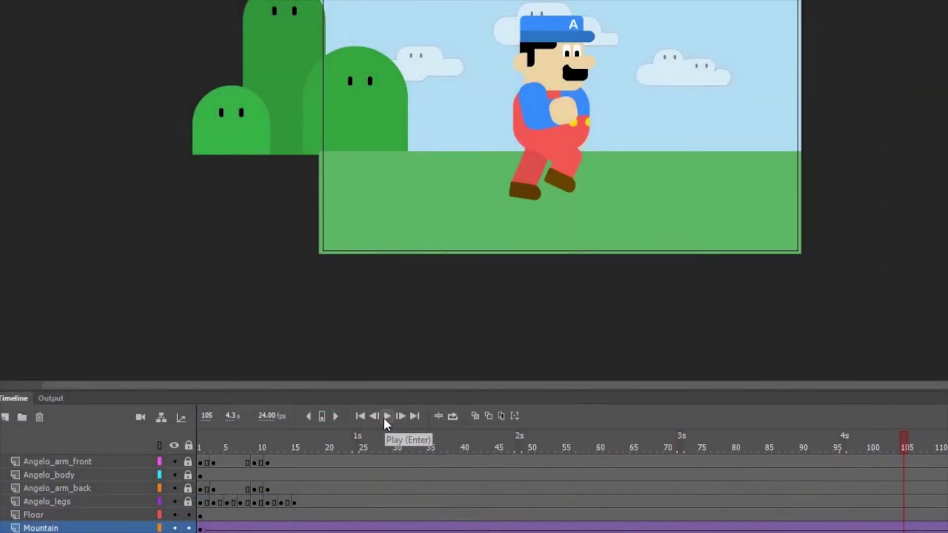
Copy frames 1 to 16 of the four Angelo layers: arm_front, body, arm_back and legs
left_click(200, 457)
left_click_drag(201, 458, 301, 502)
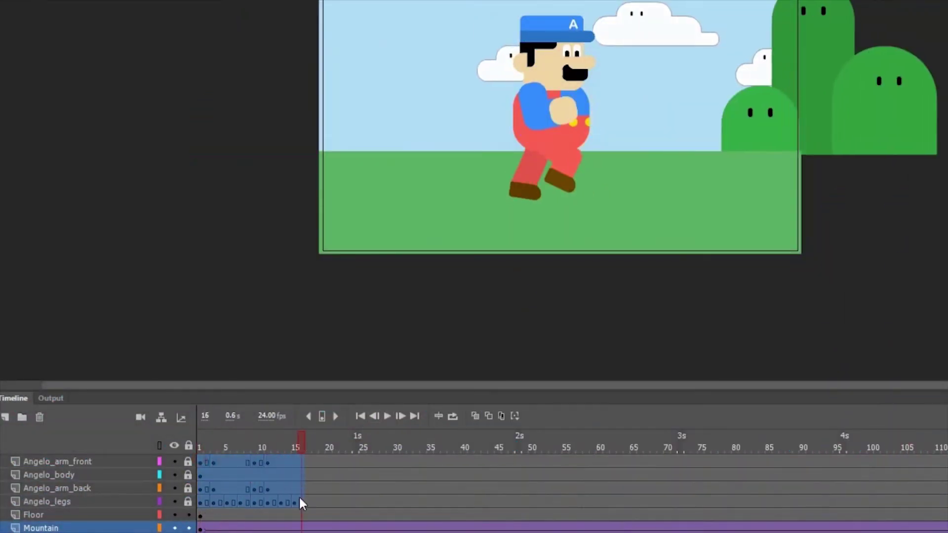
right_click(274, 479)
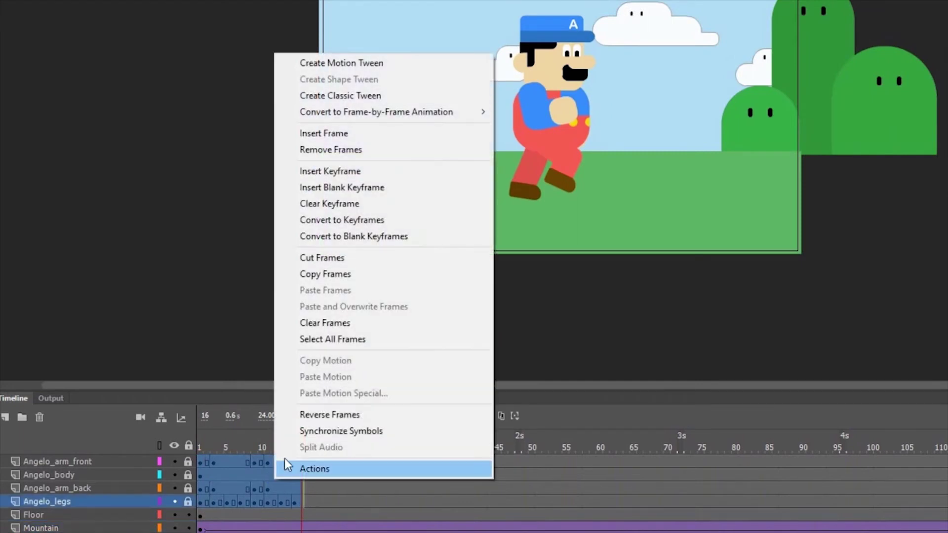
left_click(344, 277)
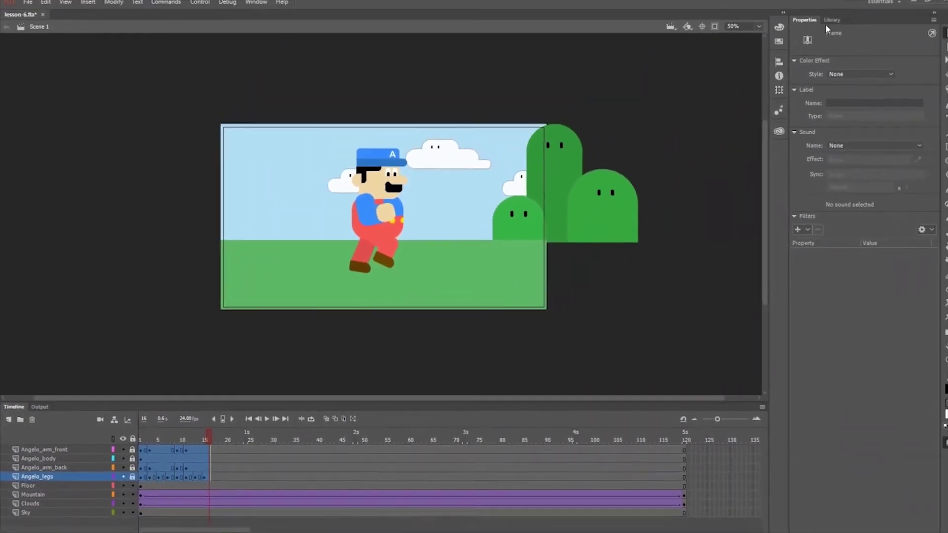
Create a new Movie Clip symbol named Angelo_walk from the Library
left_click(816, 27)
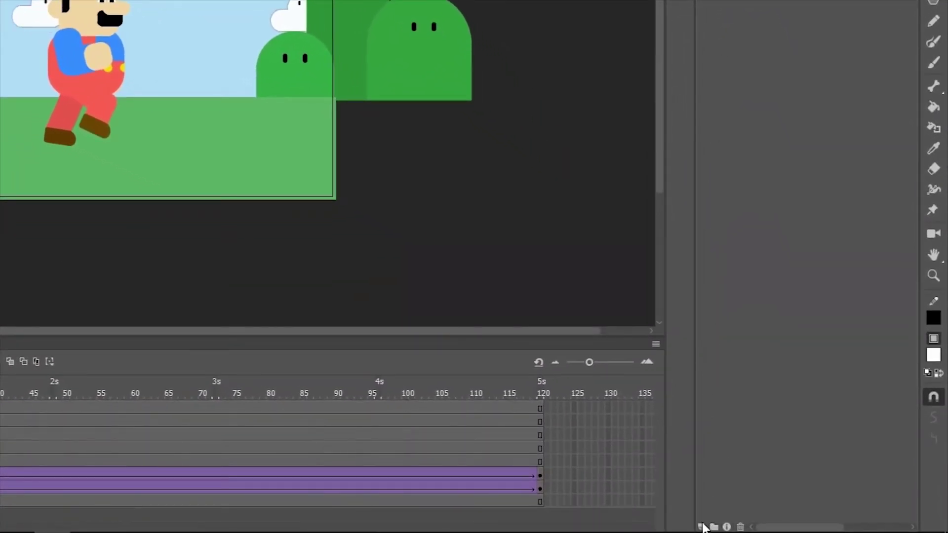
left_click(701, 527)
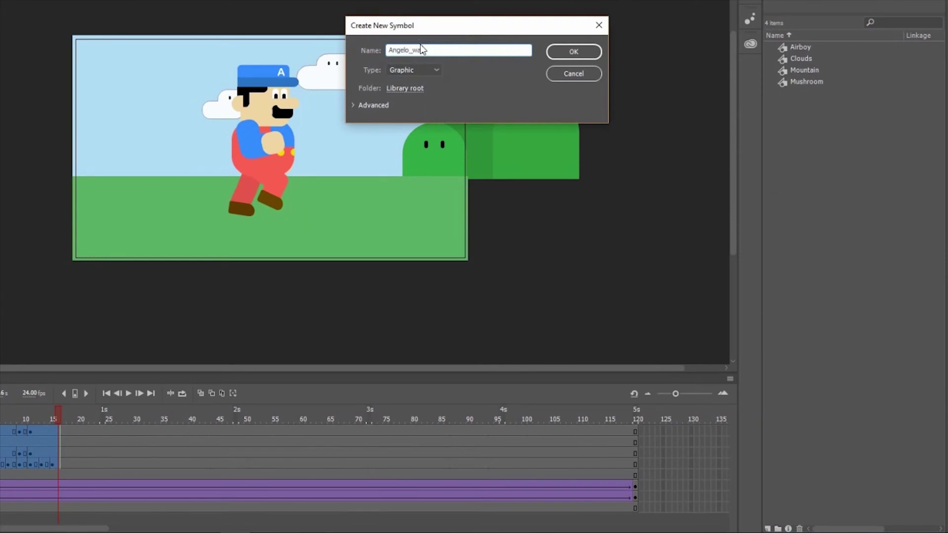
left_click(435, 76)
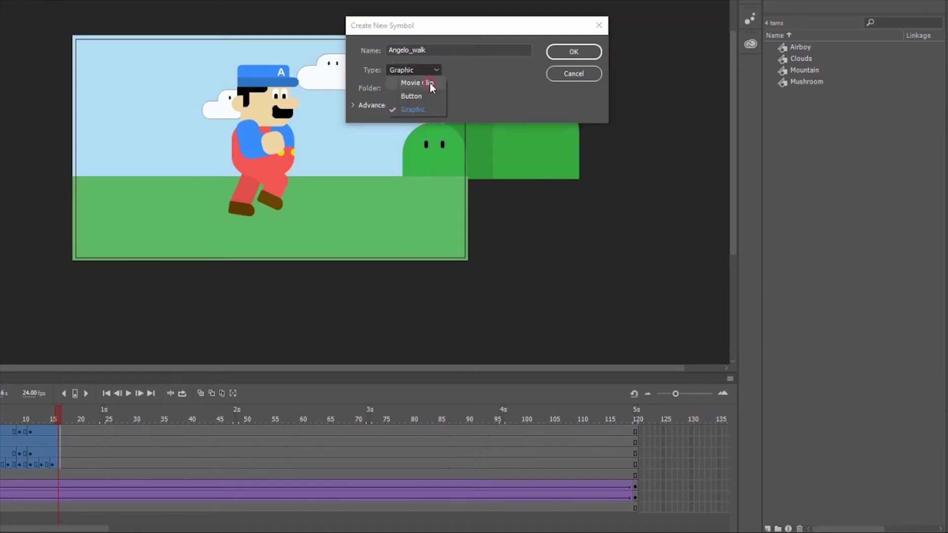
left_click(429, 82)
left_click(573, 56)
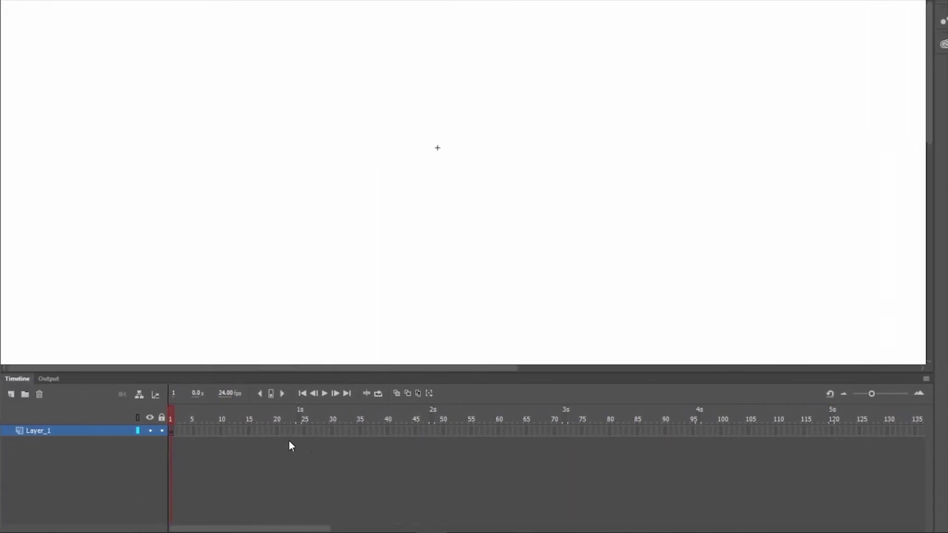
Paste the copied walk-cycle frames at frame 1 of the Angelo_walk symbol and scrub through them to check the walk
right_click(171, 432)
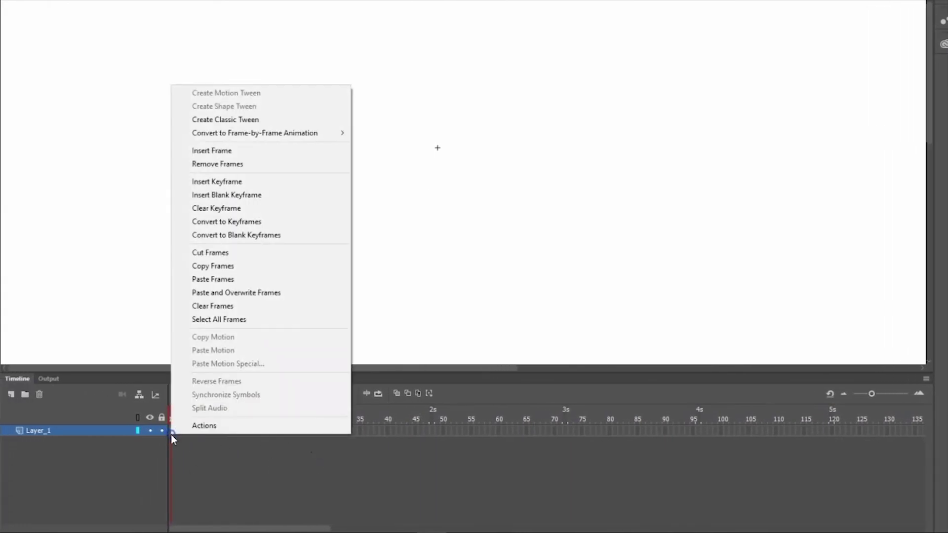
left_click(238, 280)
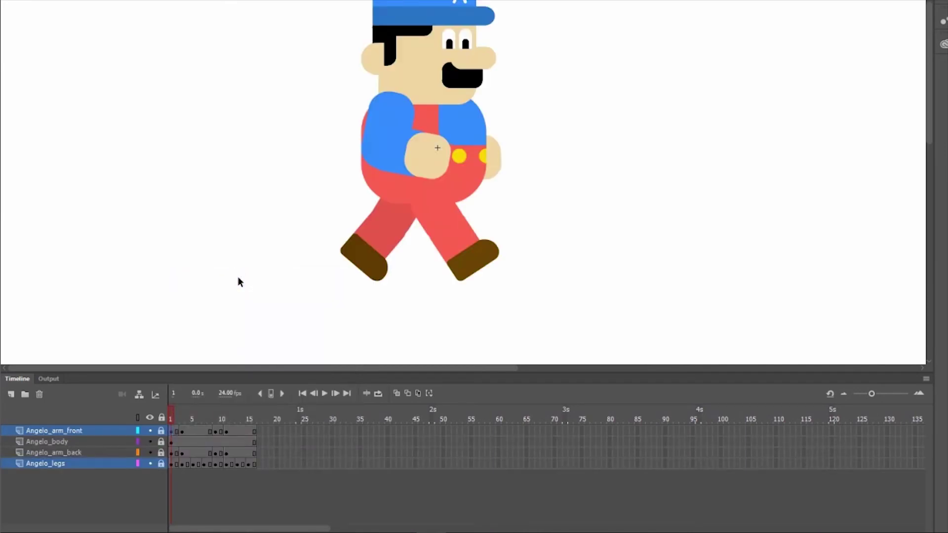
left_click_drag(182, 404, 149, 433)
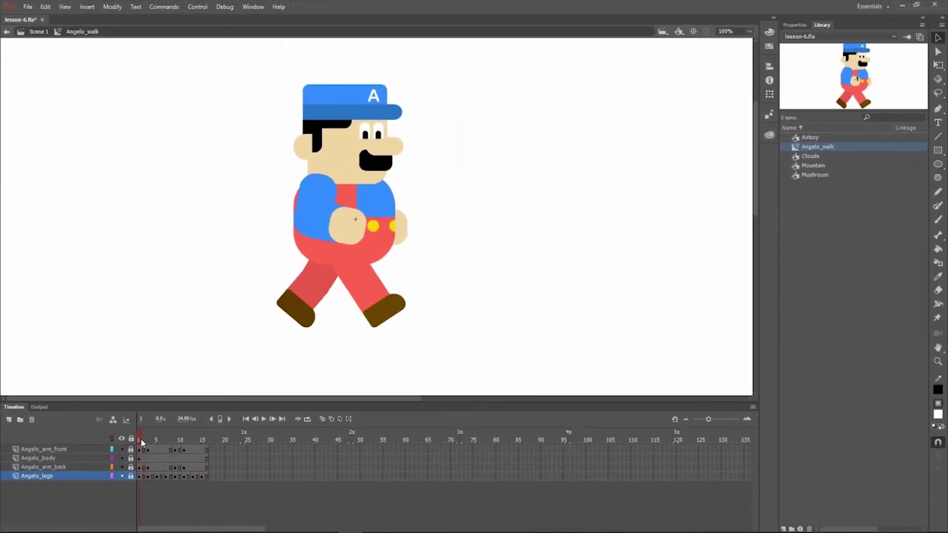
Return to Scene 1 and check the Angelo_walk movie clip in the Library preview
left_click(31, 33)
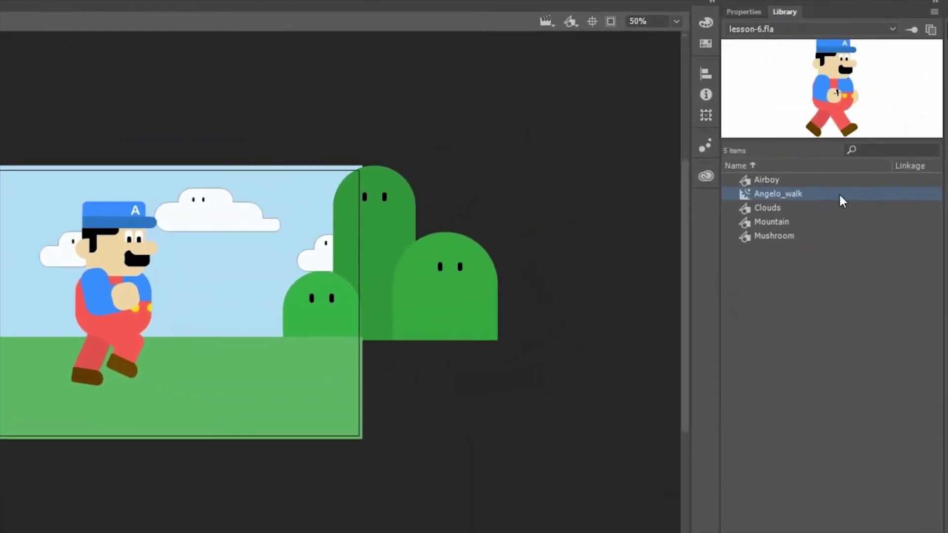
left_click(840, 196)
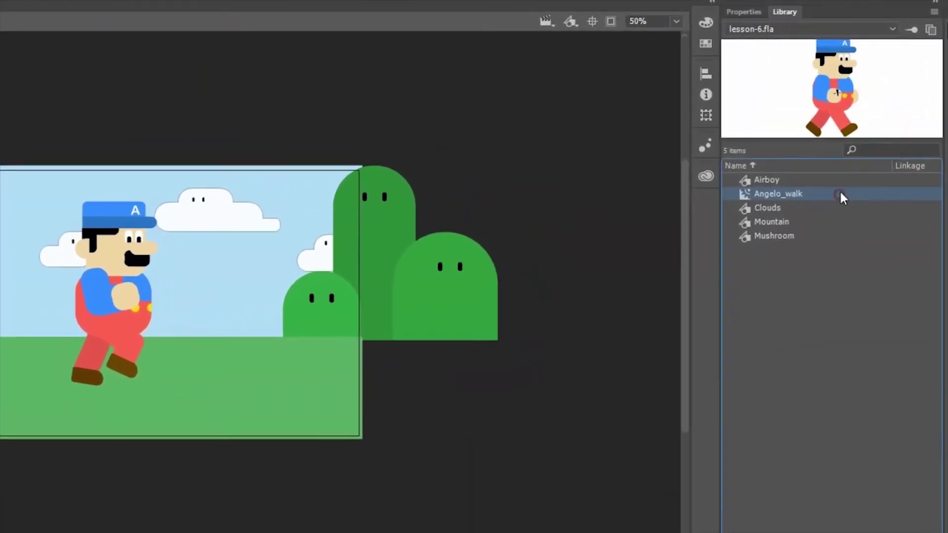
left_click(835, 206)
left_click(837, 194)
left_click(936, 46)
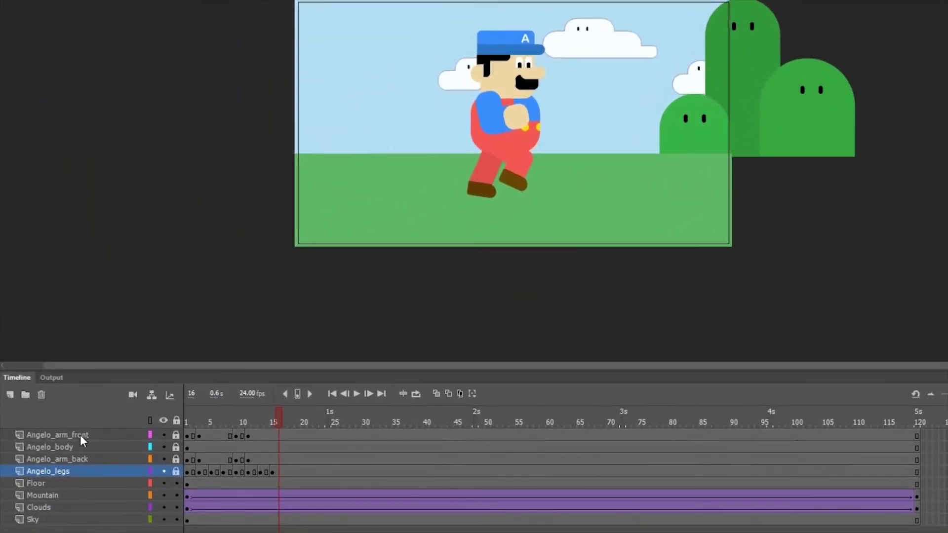
Delete the four Angelo body-part layers from the main scene's timeline
left_click(80, 434)
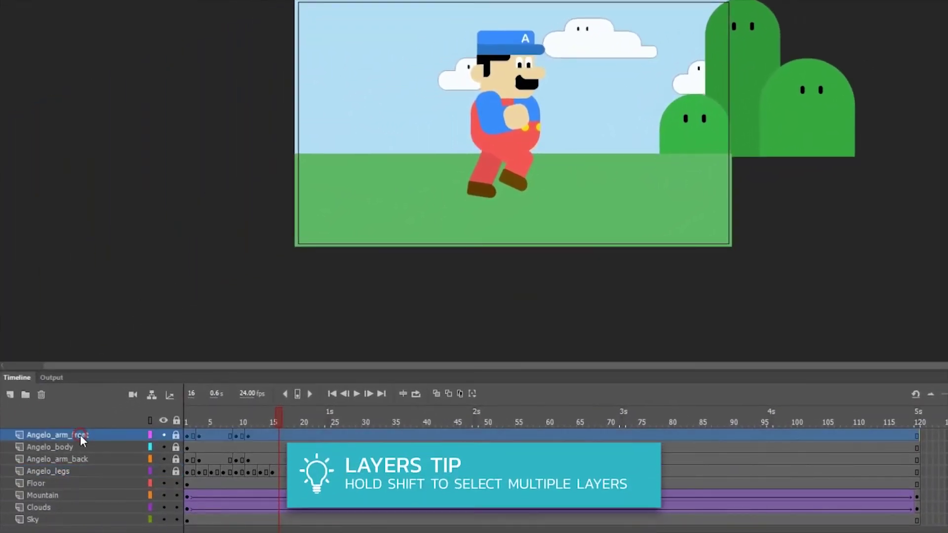
left_click(76, 468, "shift")
left_click(41, 395)
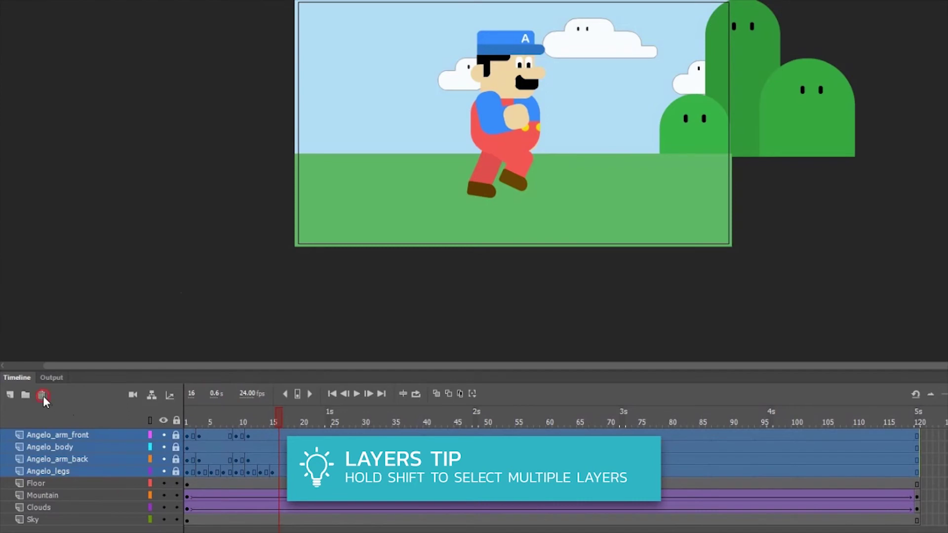
Add a new layer above the Floor layer and name it Angelo
left_click(10, 395)
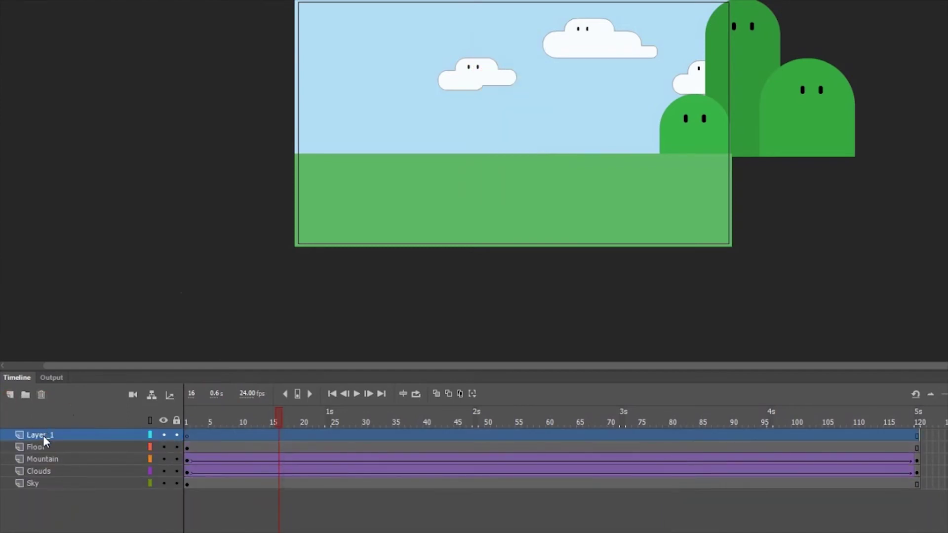
double_click(43, 435)
type("Angel")
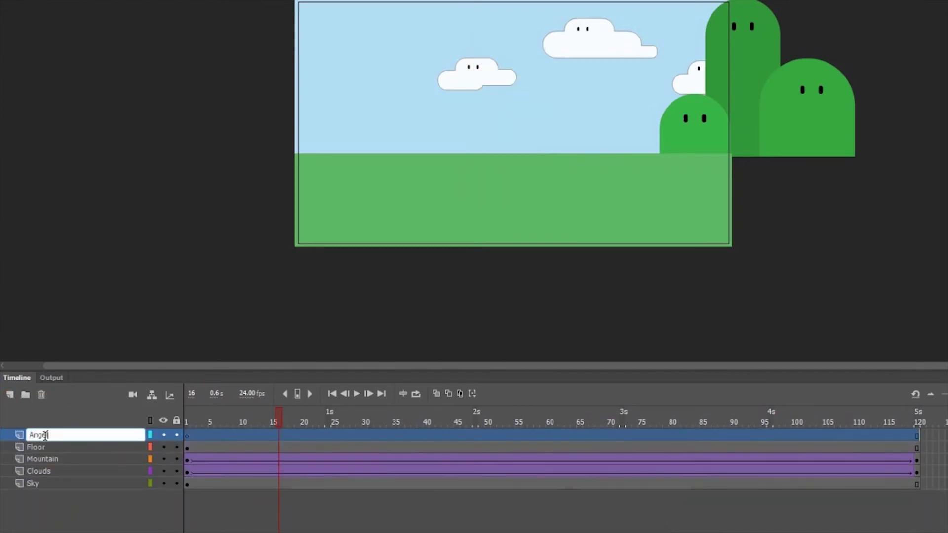
type("o")
key("Return")
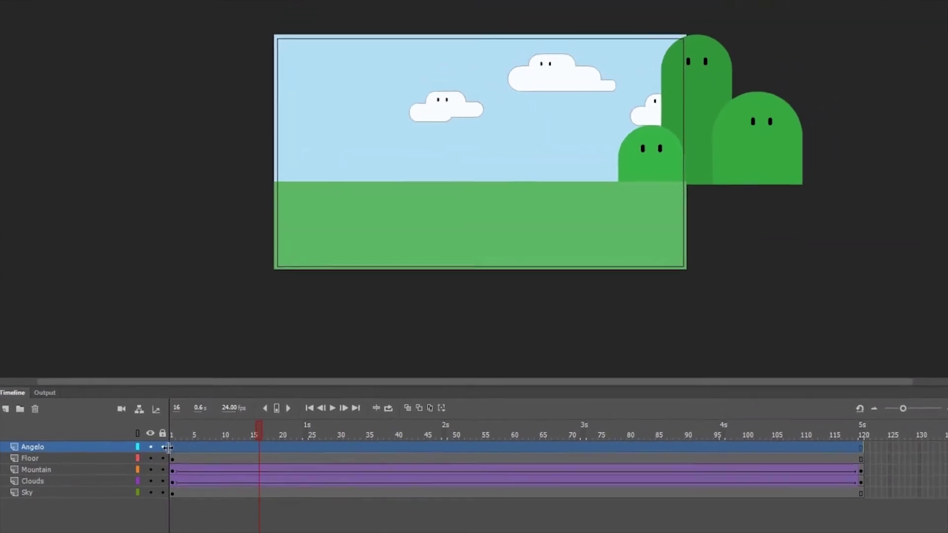
Place an instance of the Angelo_walk movie clip near the center of the stage at frame 1 of the Angelo layer
left_click(187, 436)
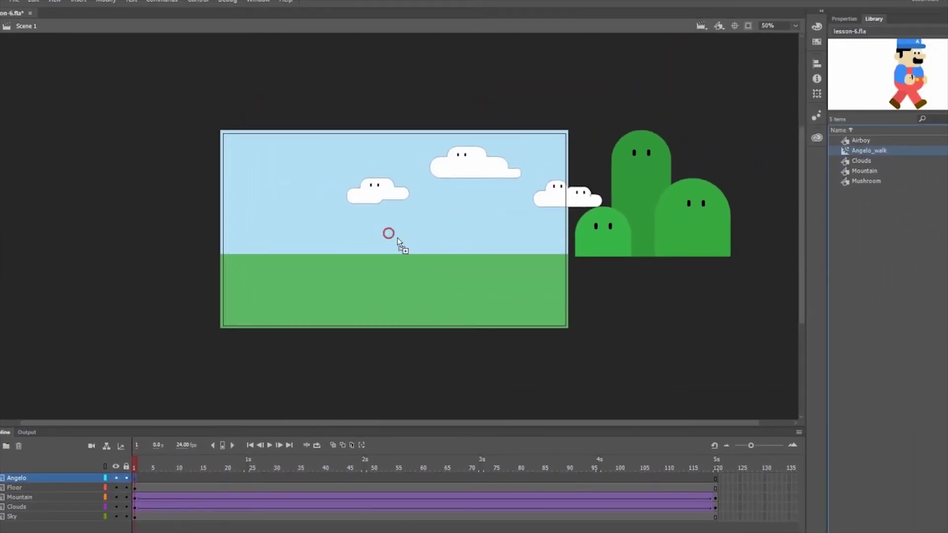
left_click_drag(398, 241, 398, 242)
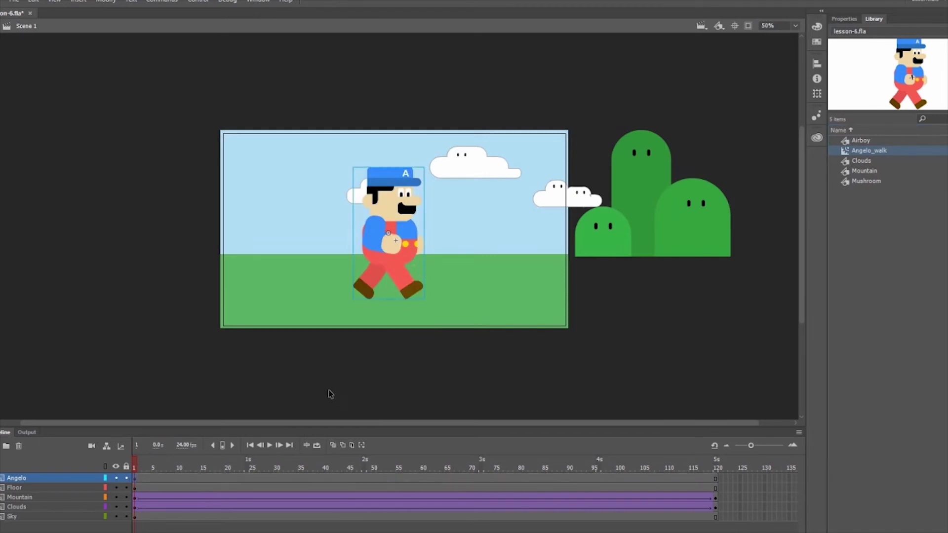
mouse_move(135, 466)
left_mouse_down()
mouse_move(430, 458)
mouse_move(135, 483)
left_mouse_up()
Test the movie to preview the nested walk cycle against the moving mountain and clouds, and close the preview
left_click(197, 6)
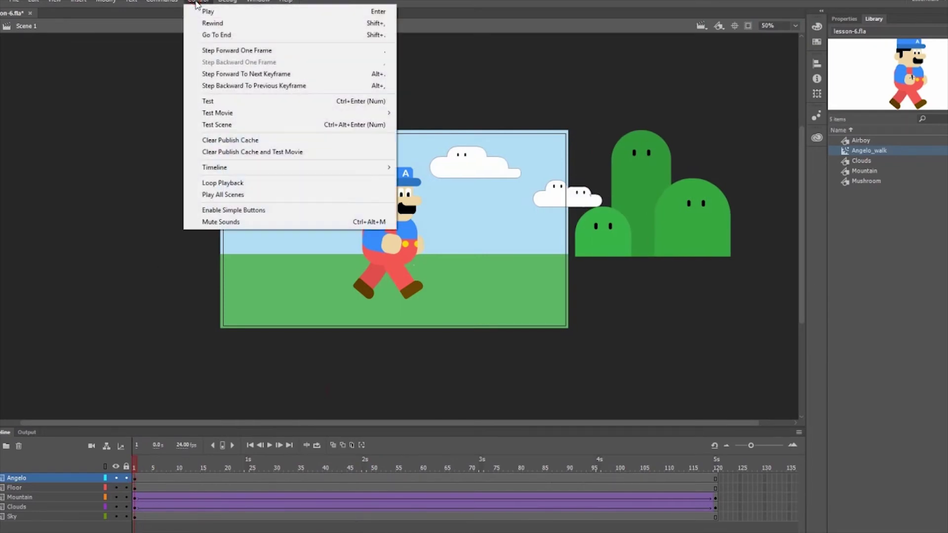
left_click(208, 97)
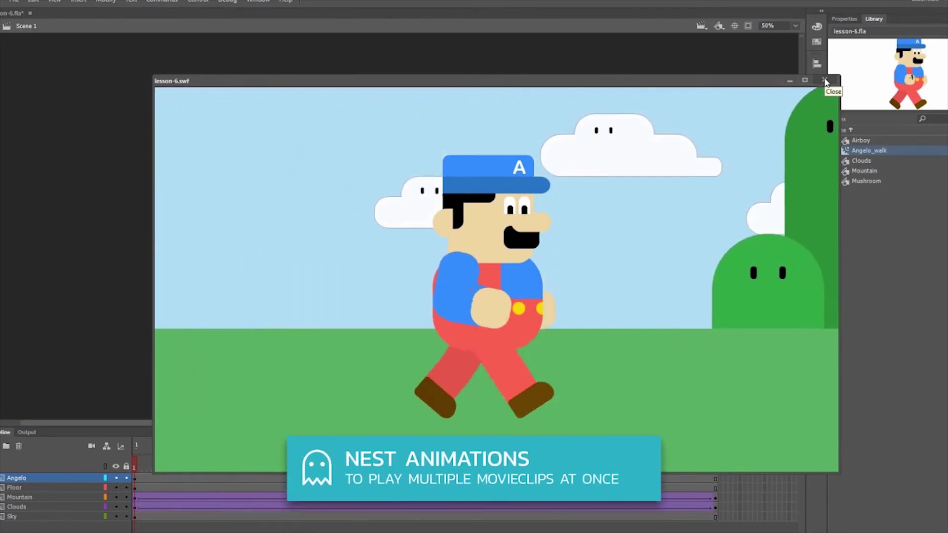
left_click(824, 80)
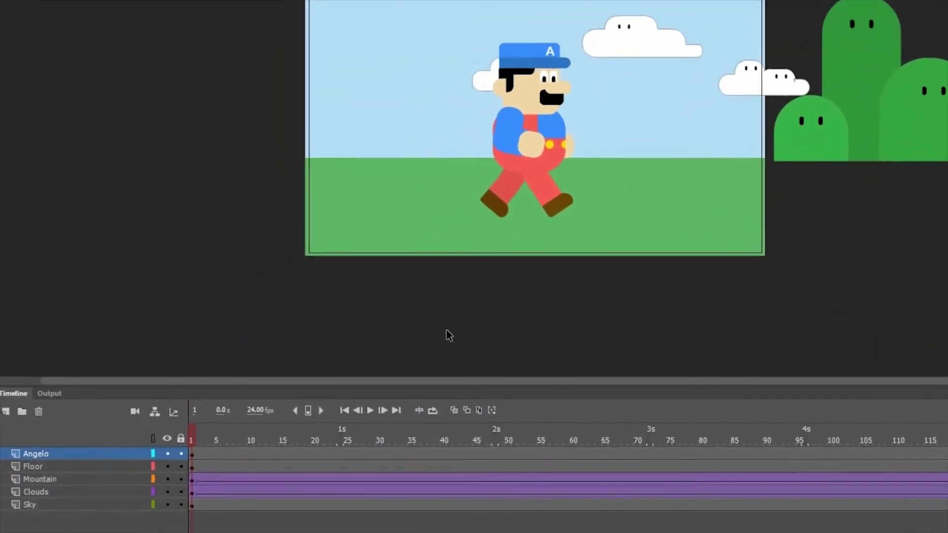
Convert the background on the Sky layer to a Graphic symbol named Sky
left_click(140, 501)
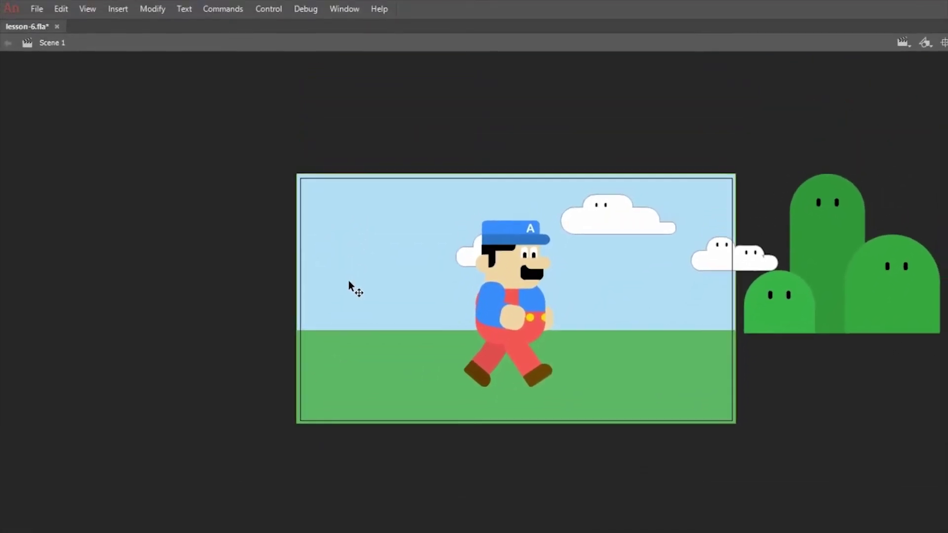
left_click(152, 9)
left_click(172, 43)
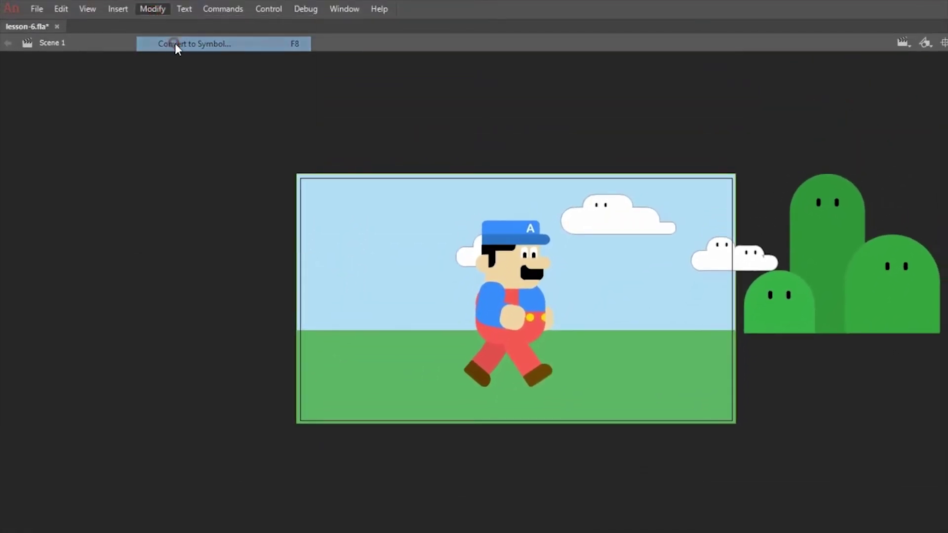
left_click(692, 212)
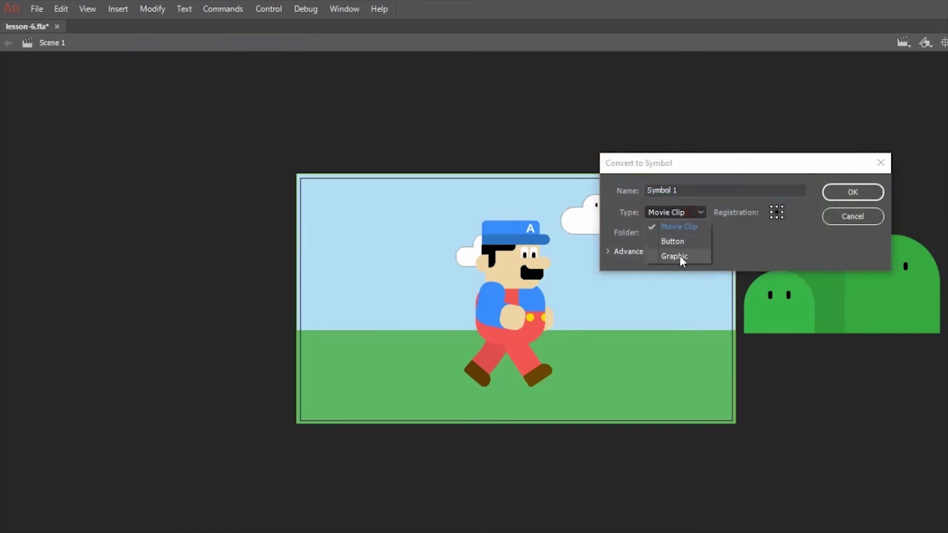
left_click(679, 256)
left_click(691, 191)
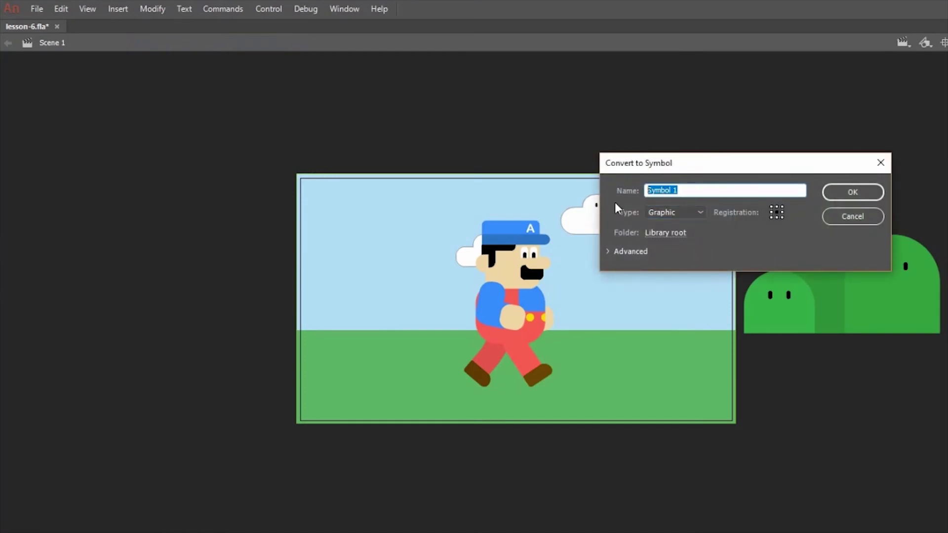
type("Sky")
left_click(835, 197)
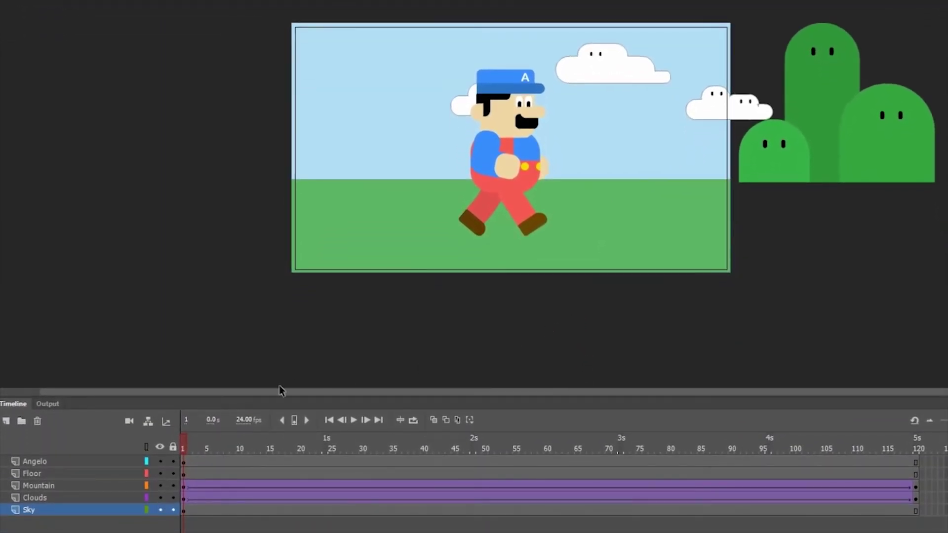
Insert a keyframe at frame 120 on the Sky layer
right_click(916, 511)
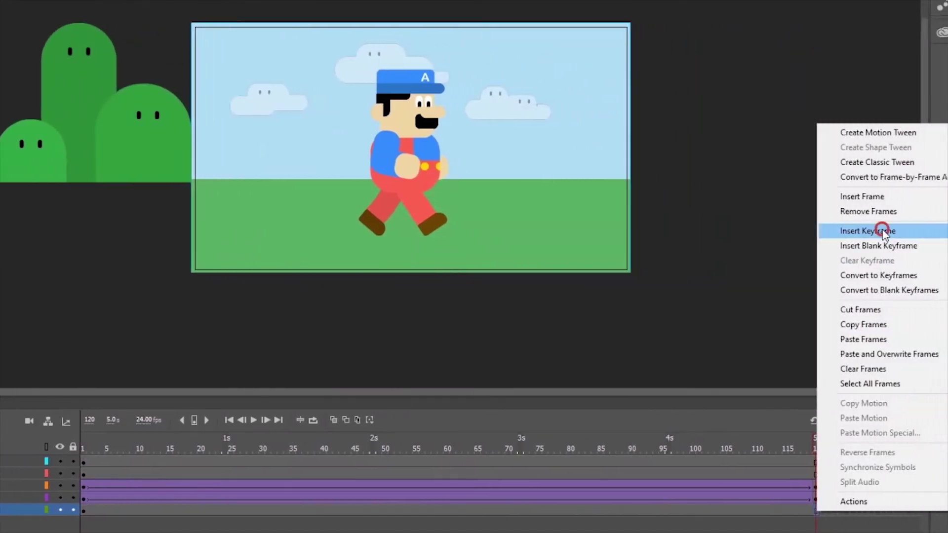
left_click(830, 229)
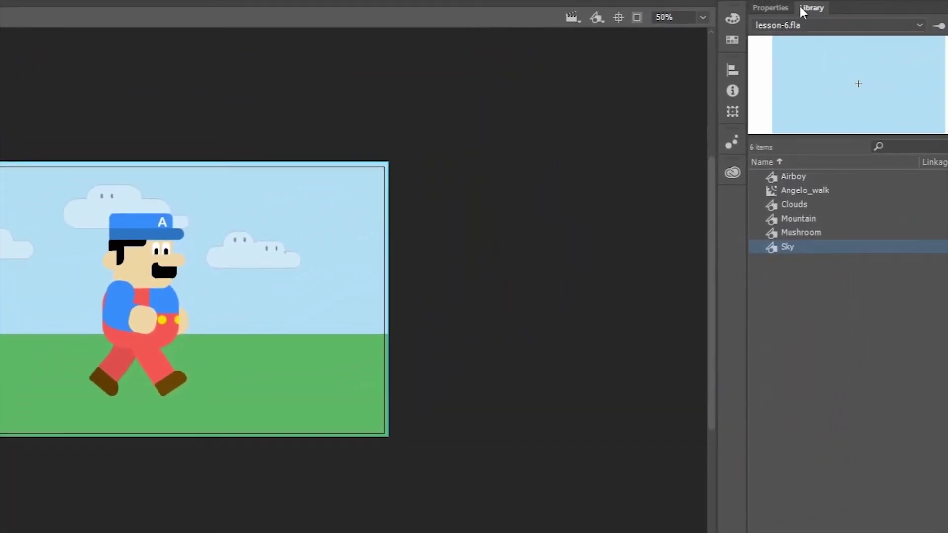
Apply a Tint color effect to the Sky instance at frame 120, using dark navy #000033 at 70%
left_click(786, 7)
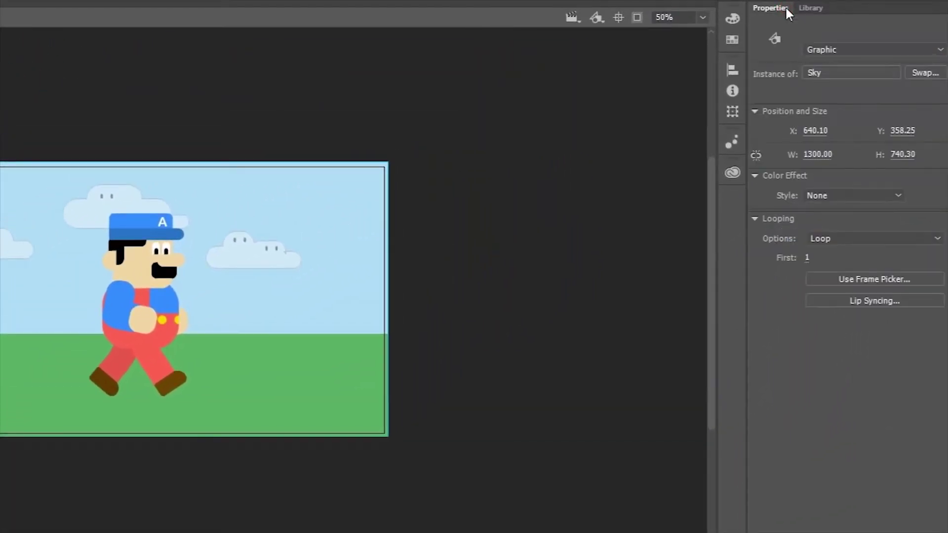
left_click(827, 195)
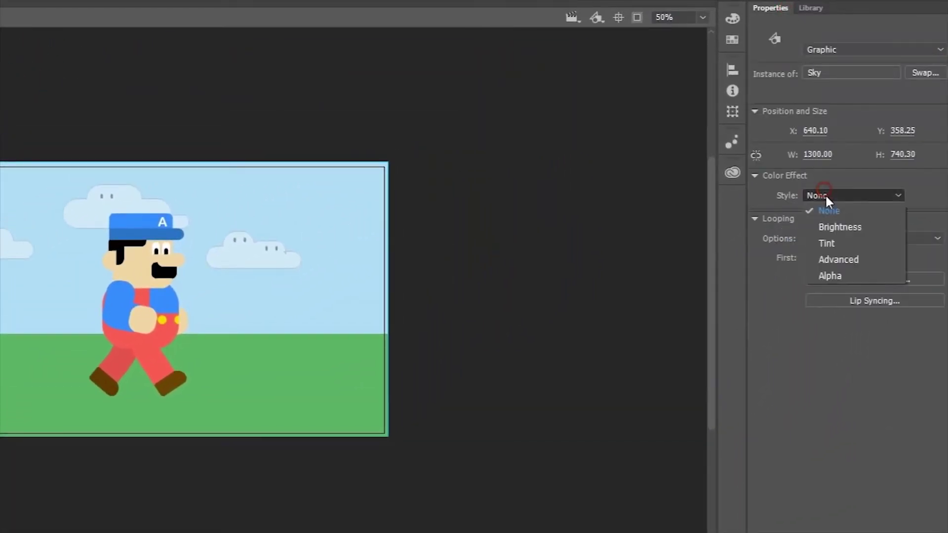
left_click(828, 238)
left_click(924, 198)
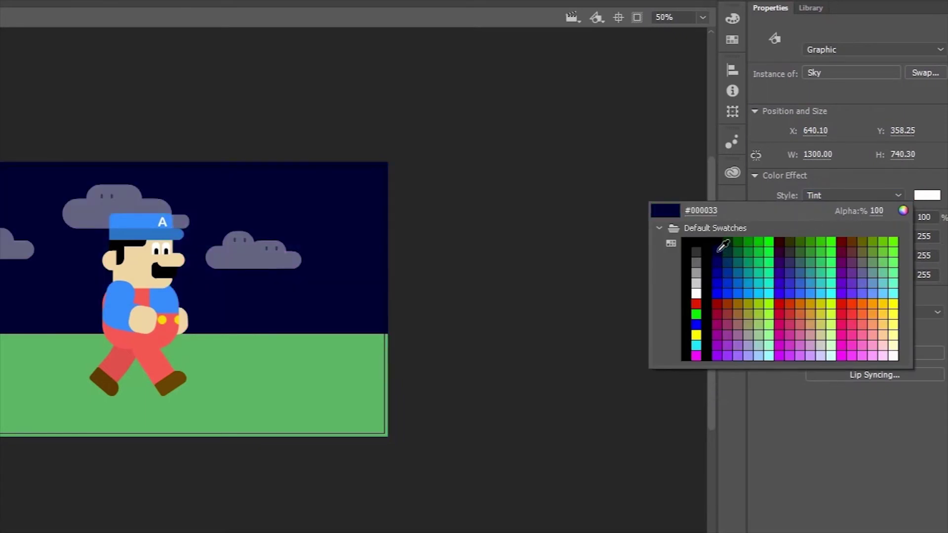
left_click(719, 251)
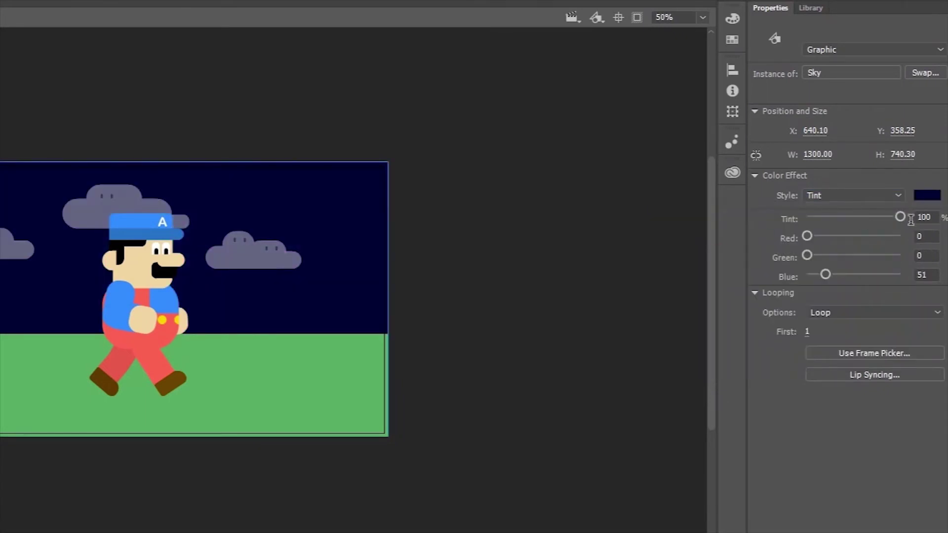
left_click_drag(900, 216, 873, 216)
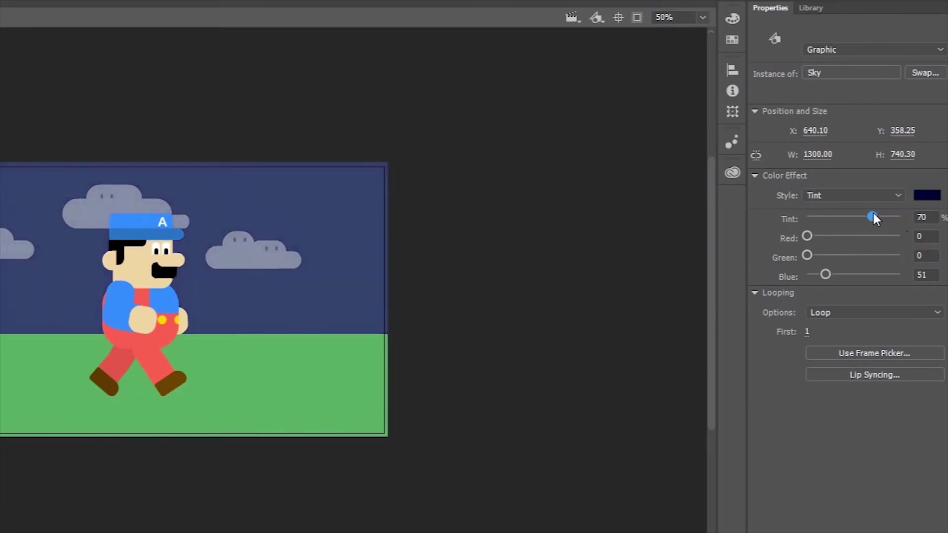
left_click(469, 314)
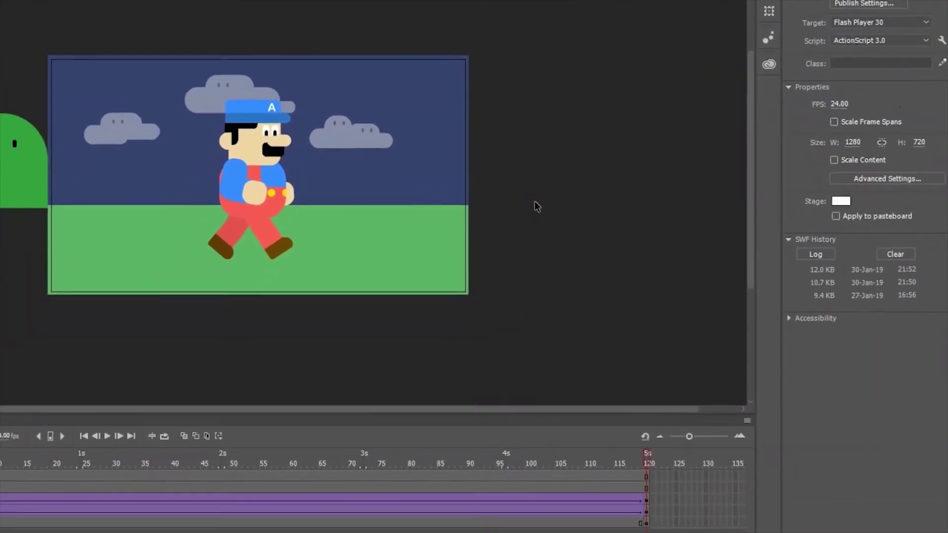
Create a classic tween between the Sky layer's keyframes and preview it in the timeline and with a movie test
right_click(447, 524)
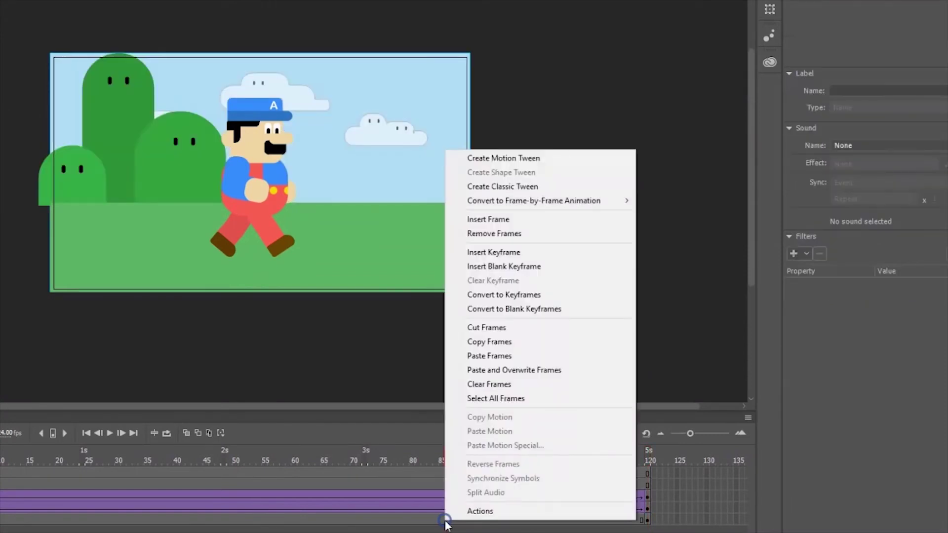
left_click(519, 187)
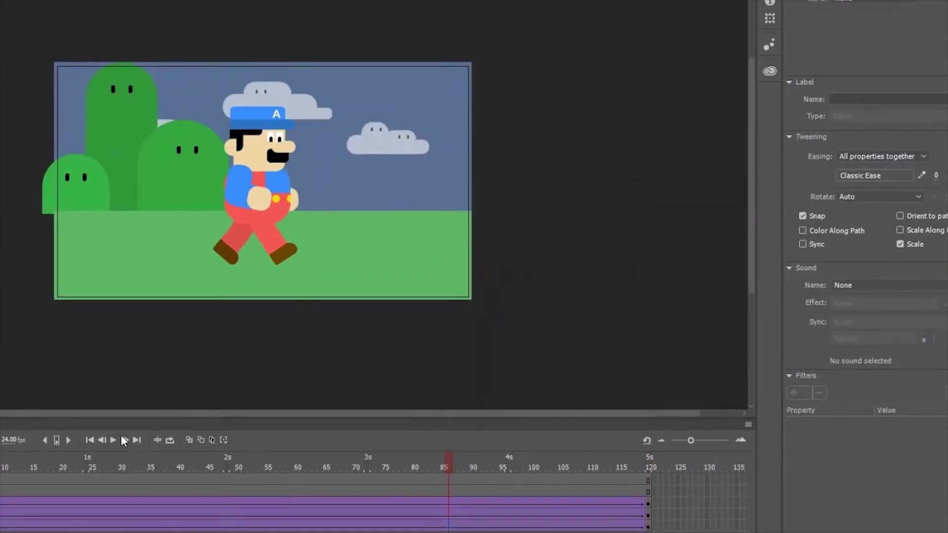
left_click(109, 433)
left_click(130, 475)
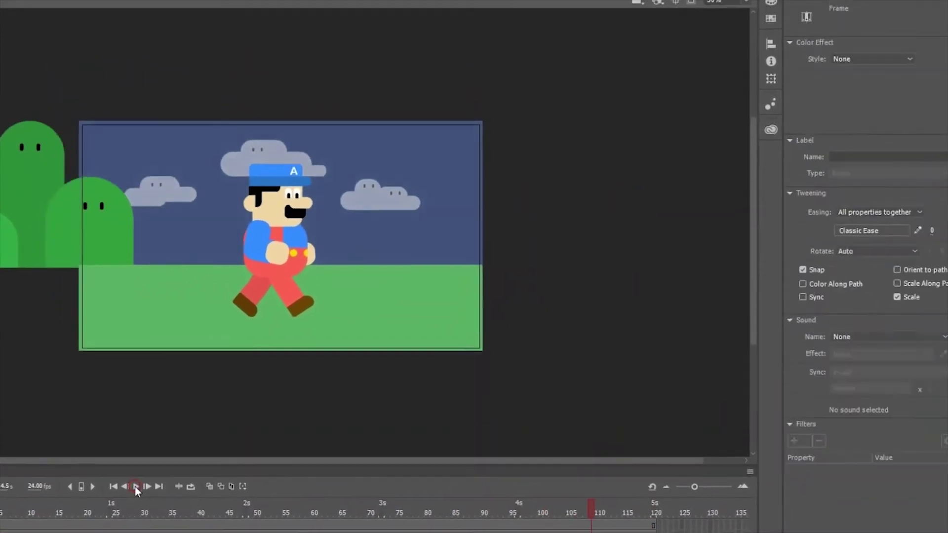
left_click(67, 7)
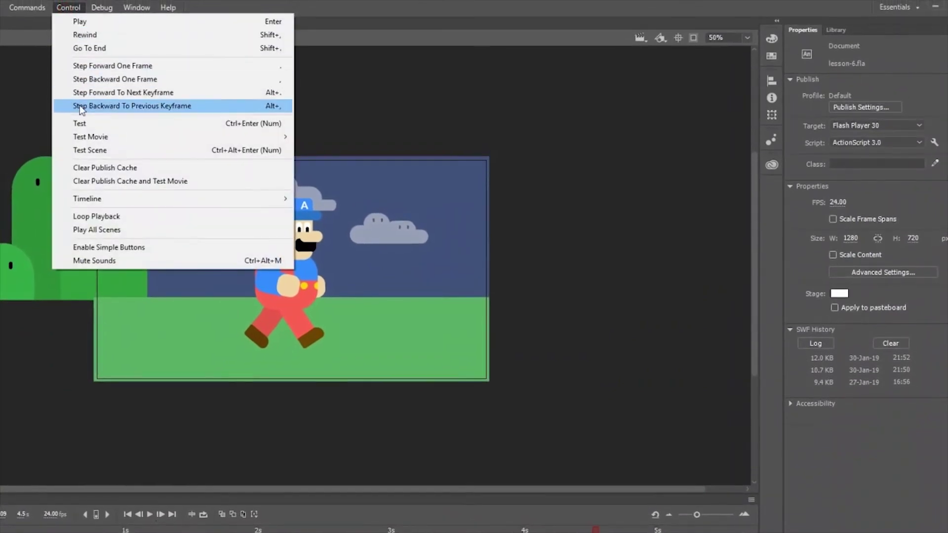
left_click(79, 124)
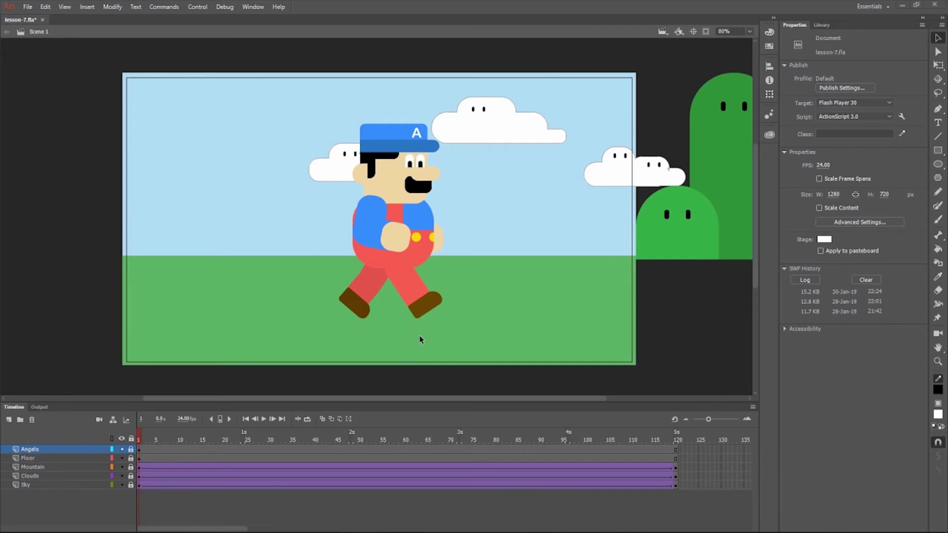
Add a new layer directly above the Mountain layer and name it Airboy
left_click(815, 25)
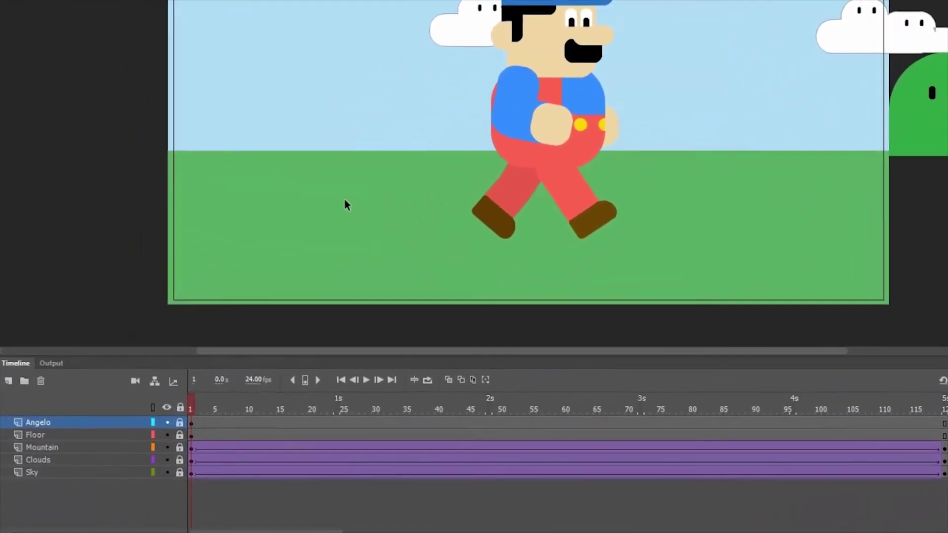
left_click(63, 443)
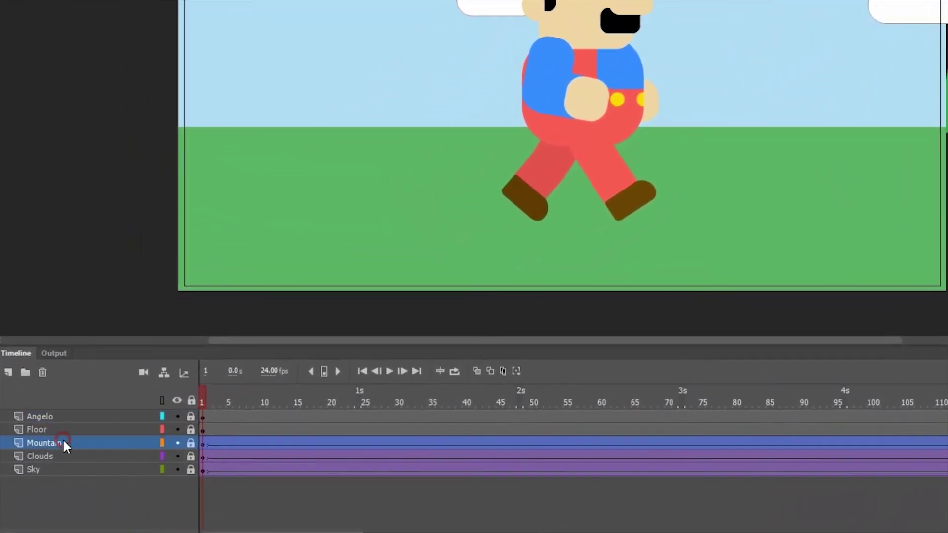
left_click(9, 372)
double_click(42, 444)
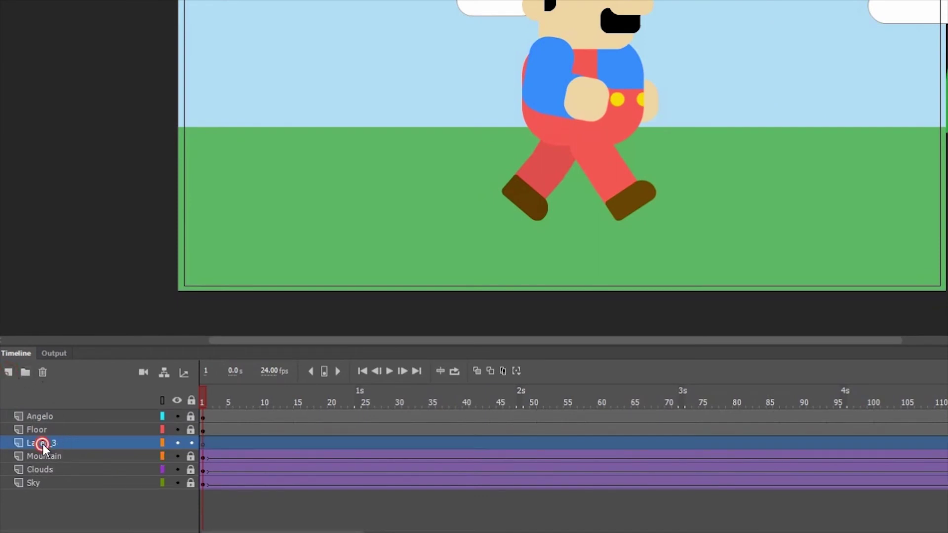
type("Airbo")
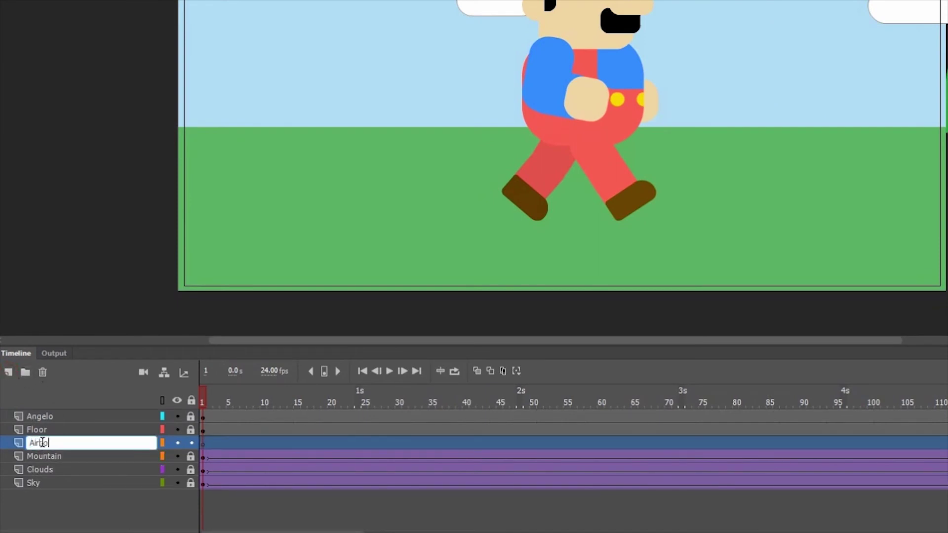
type("y")
key("Return")
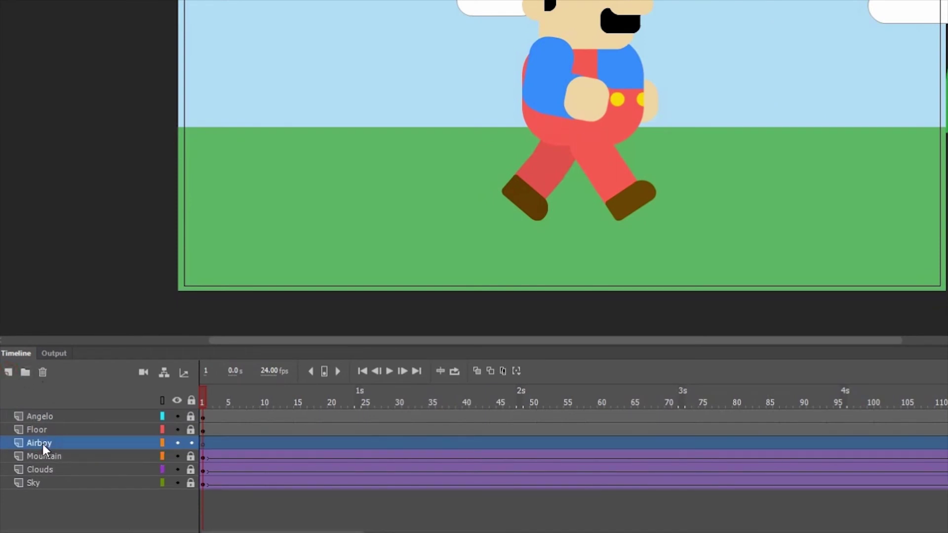
Place an instance of the Airboy symbol behind the walking character at frame 1 of the Airboy layer
left_click(200, 443)
left_click(947, 0)
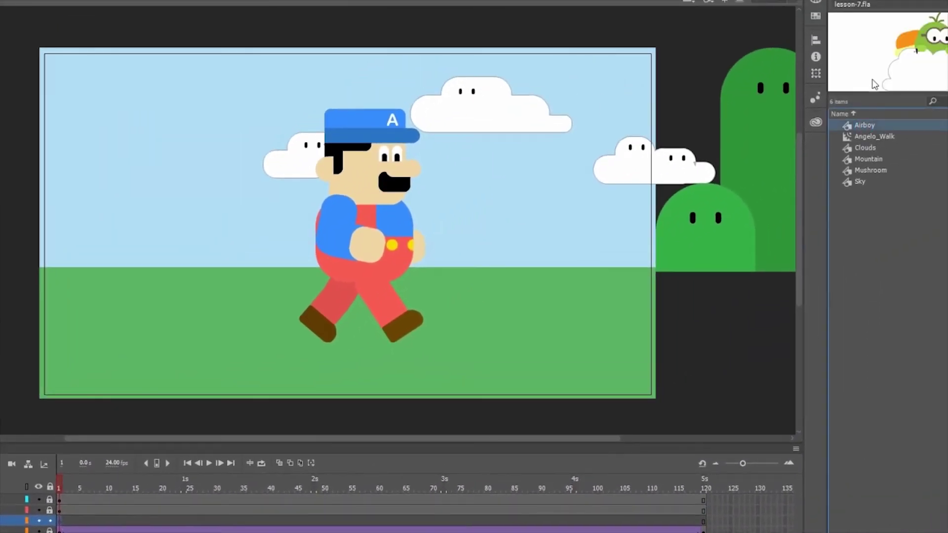
left_click_drag(233, 191, 221, 212)
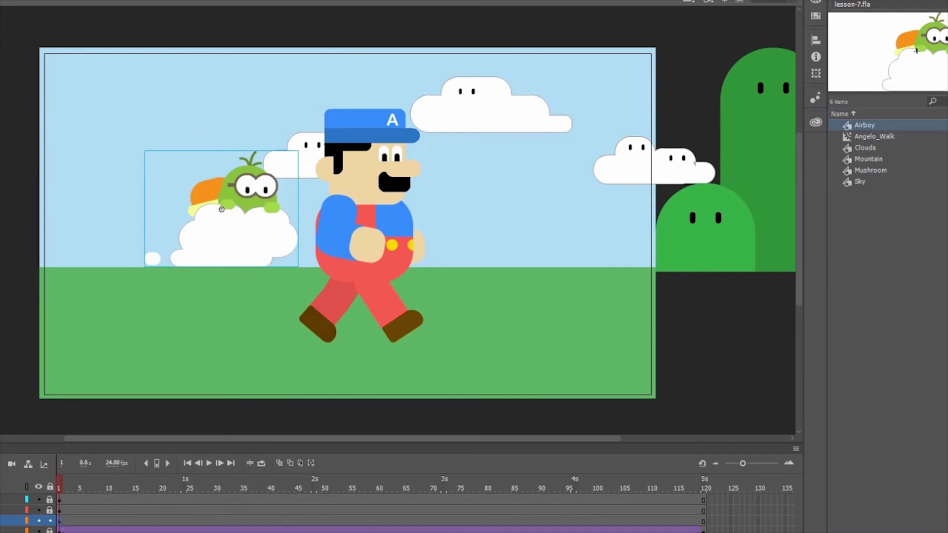
Shrink Airboy proportionally to about a quarter of its size with Free Transform and move it down behind the green floor
key("q")
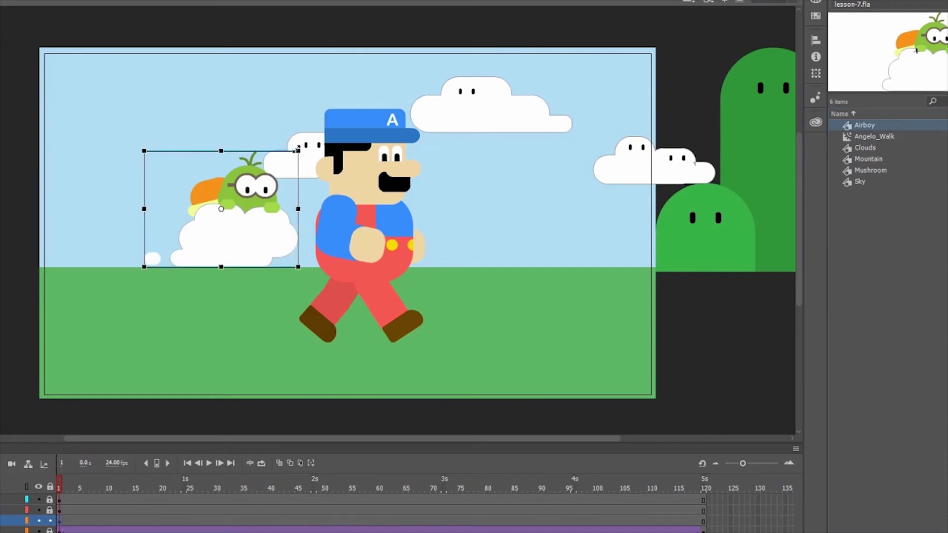
left_click_drag(298, 150, 250, 191)
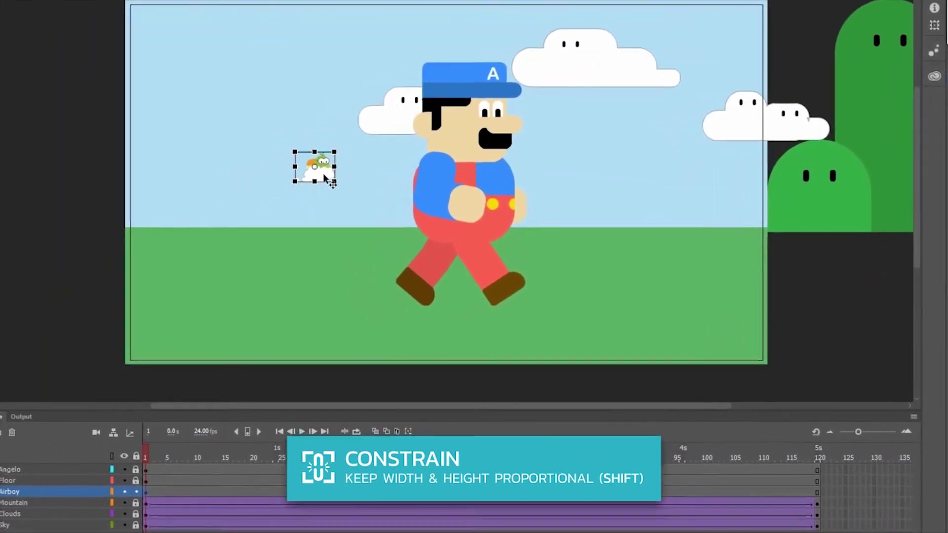
left_click_drag(326, 181, 300, 246)
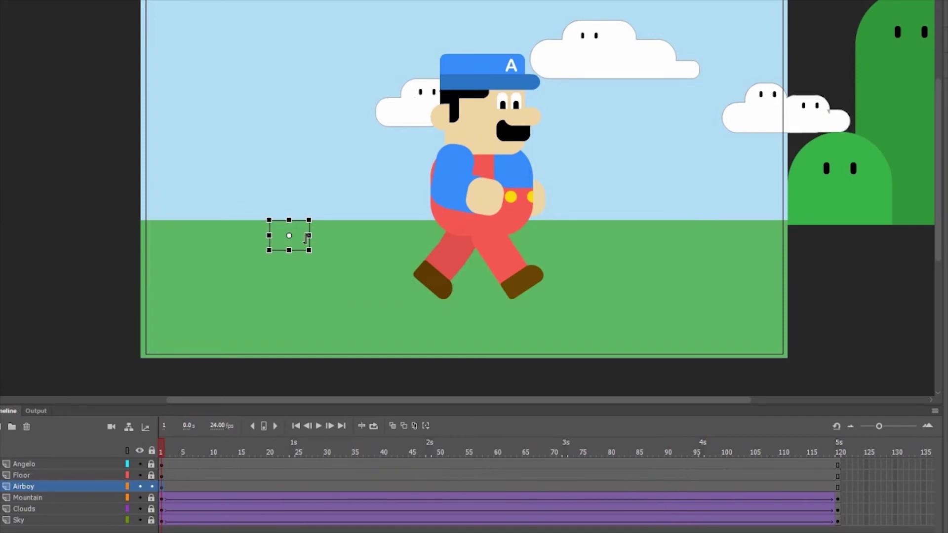
Hide the Angelo and Floor layers and insert a keyframe at frame 110 on the Airboy layer
left_click_drag(142, 473, 143, 473)
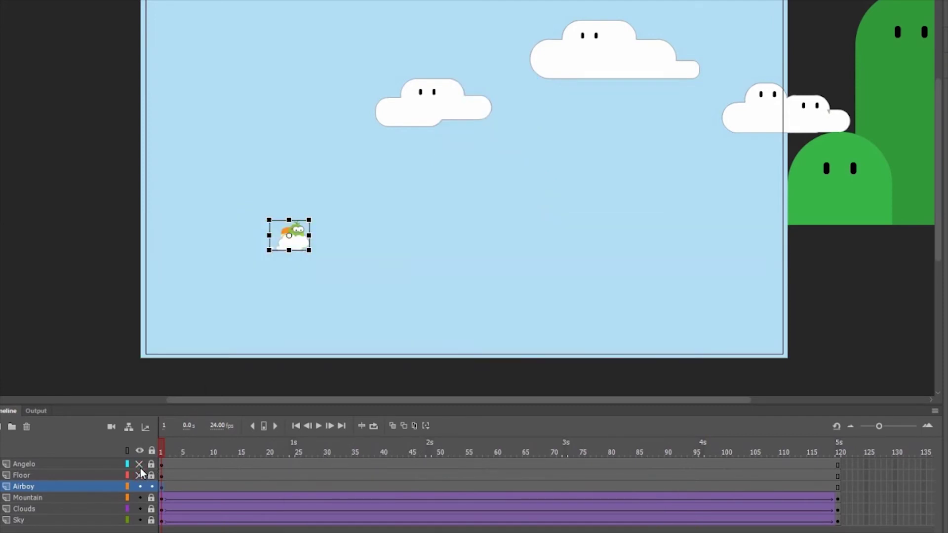
left_click(783, 488)
right_click(783, 491)
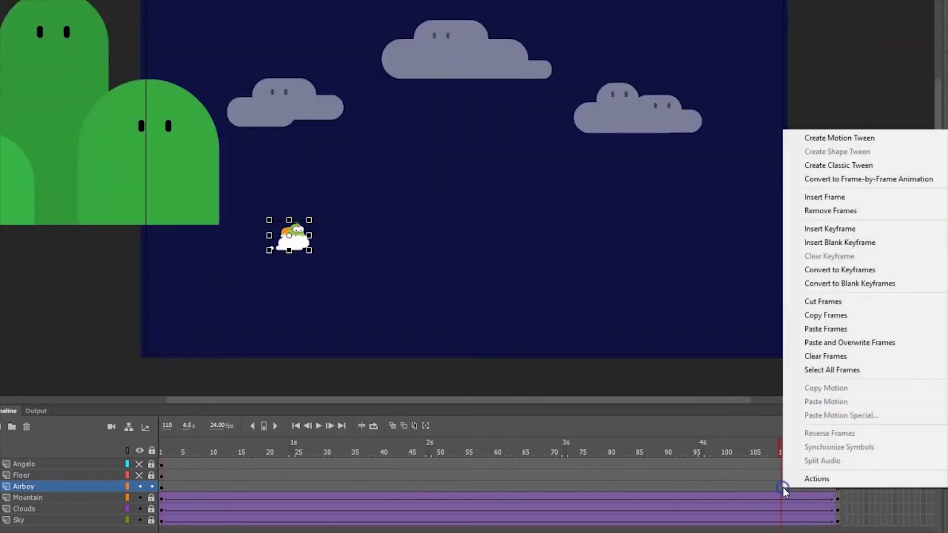
left_click(799, 226)
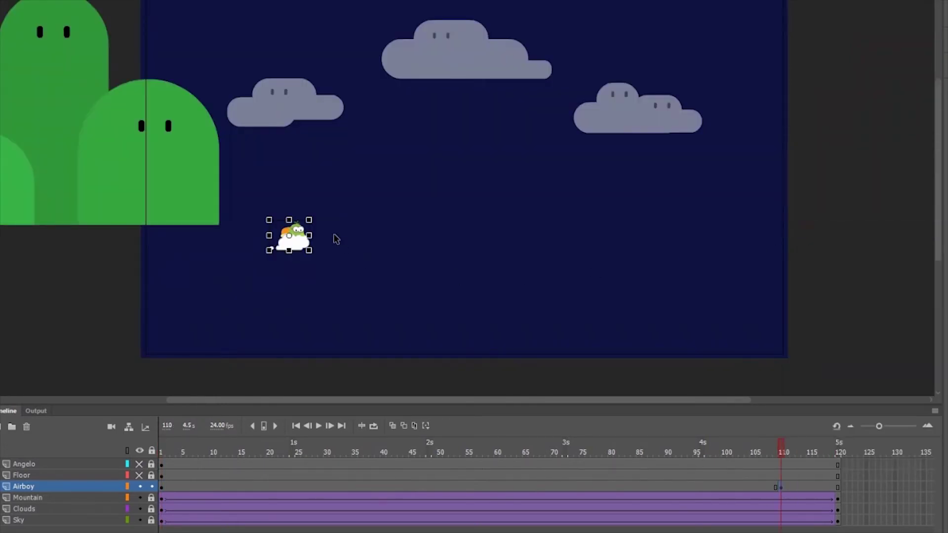
Enlarge Airboy about three times at frame 110, move it off the stage's upper right edge, and create a classic tween on its layer
left_click_drag(310, 218, 353, 181)
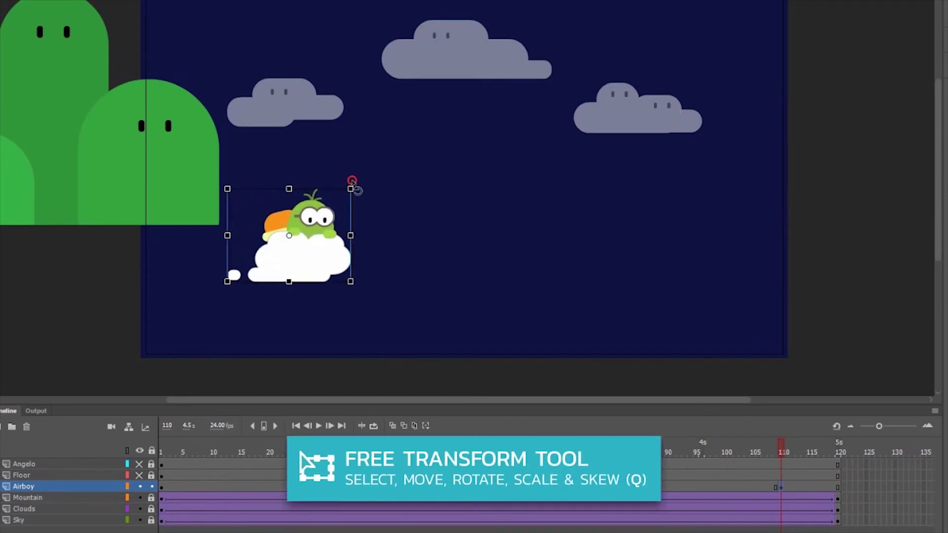
left_click_drag(294, 268, 859, 97)
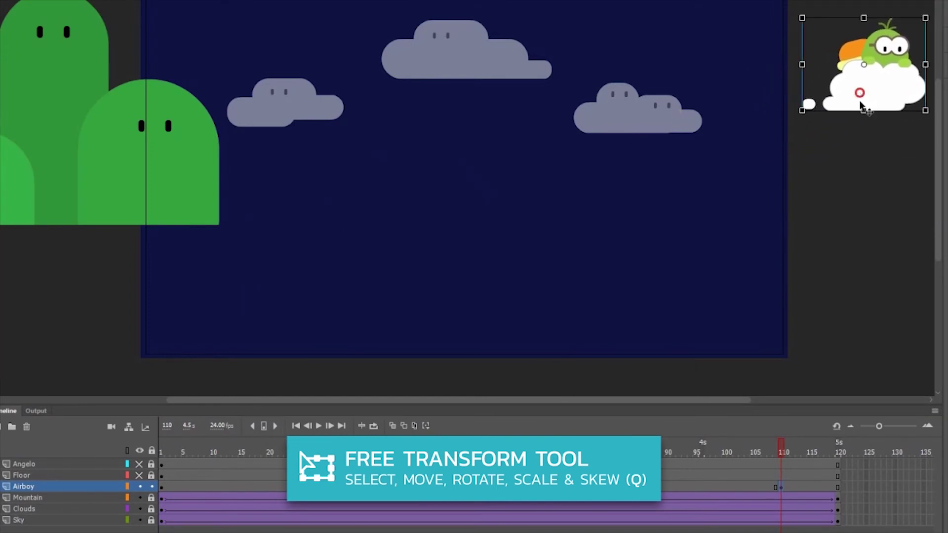
right_click(767, 487)
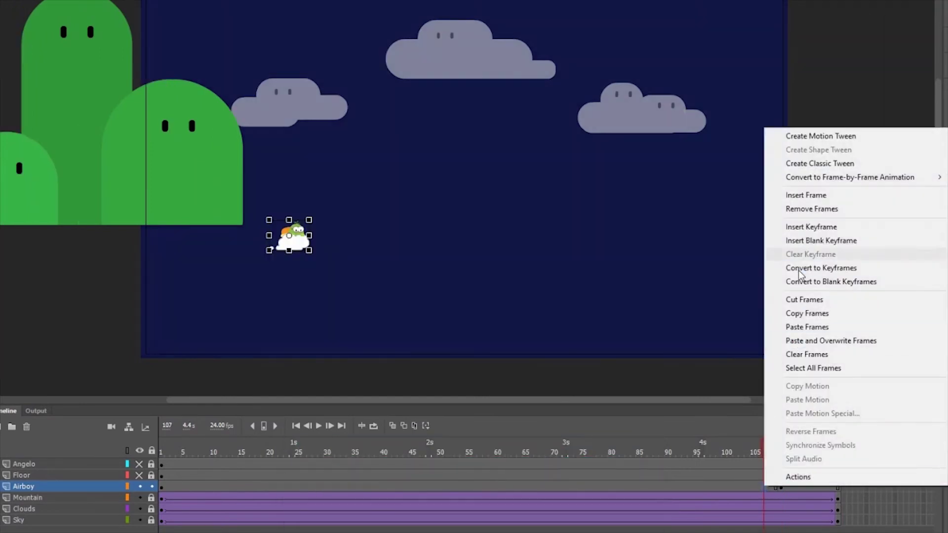
left_click(809, 163)
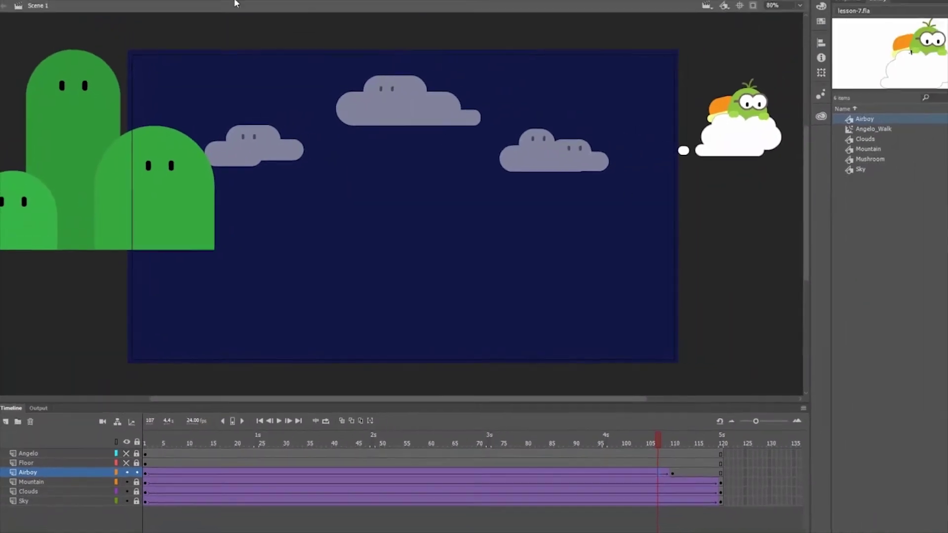
Test the movie to preview Airboy flying across the scene, and close the preview
left_click(197, 7)
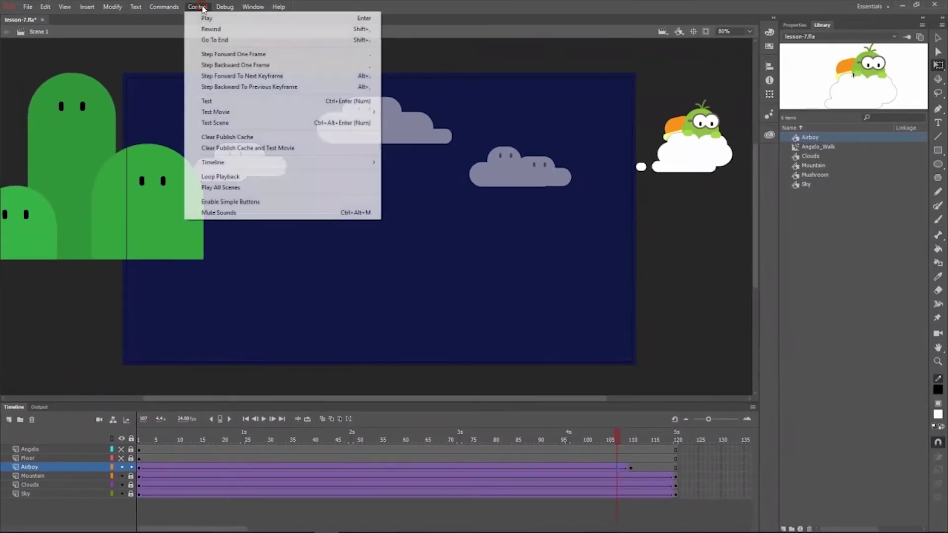
left_click(239, 97)
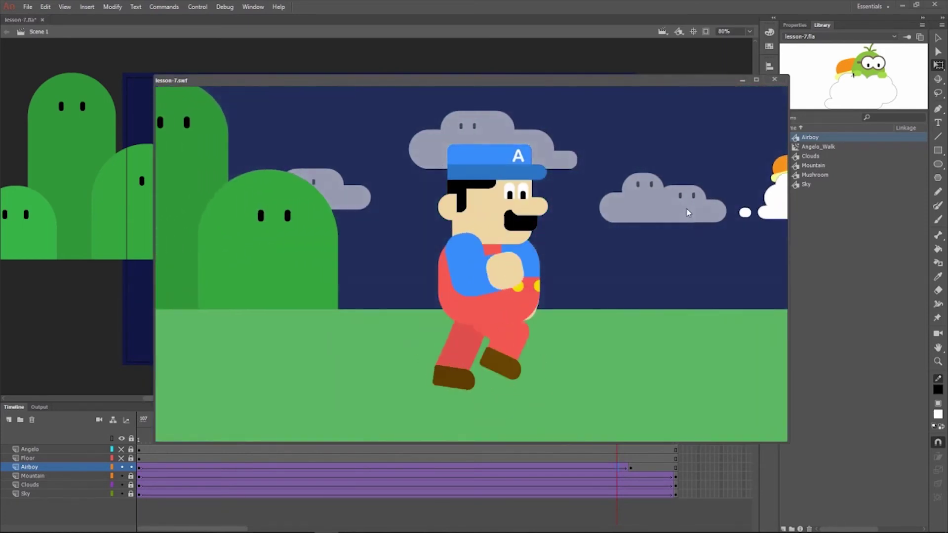
left_click(774, 80)
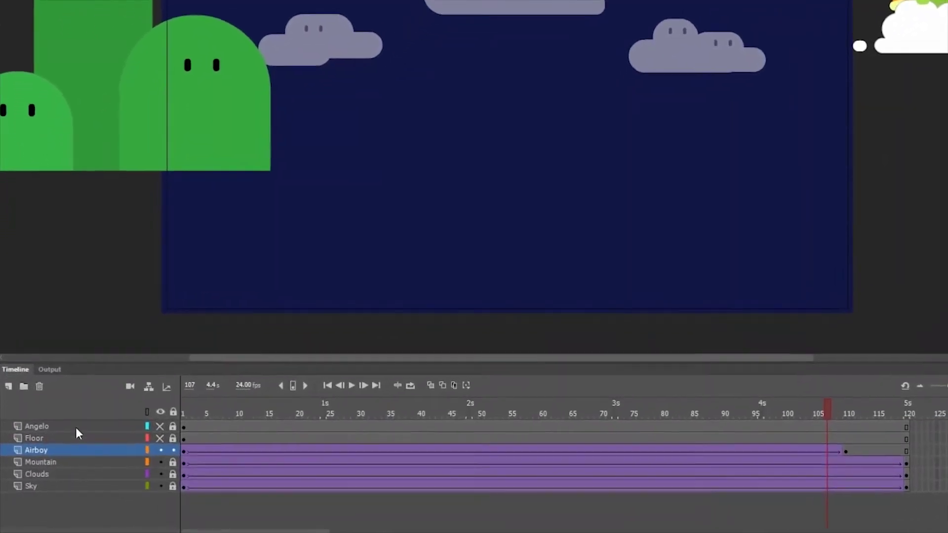
Add a classic motion guide to the Airboy layer and select the guide layer's first frame
right_click(53, 469)
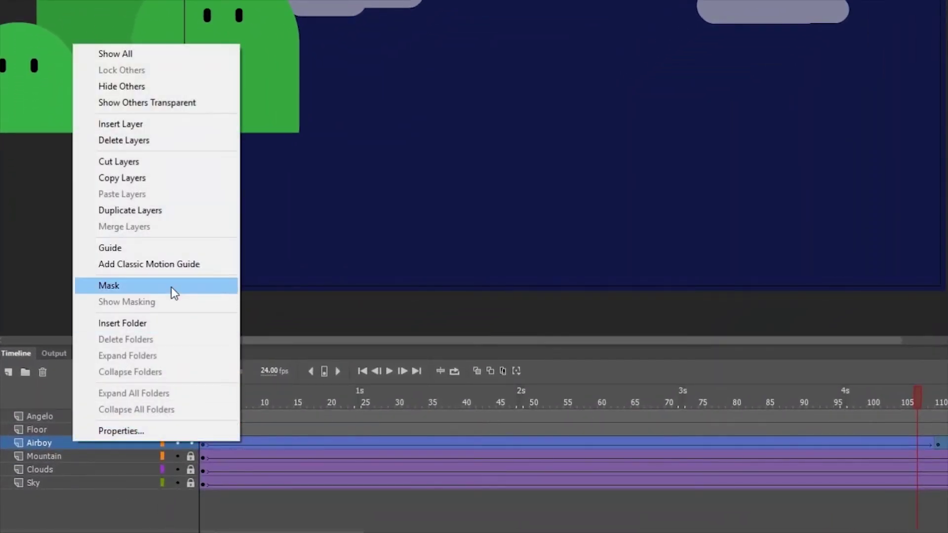
left_click(215, 264)
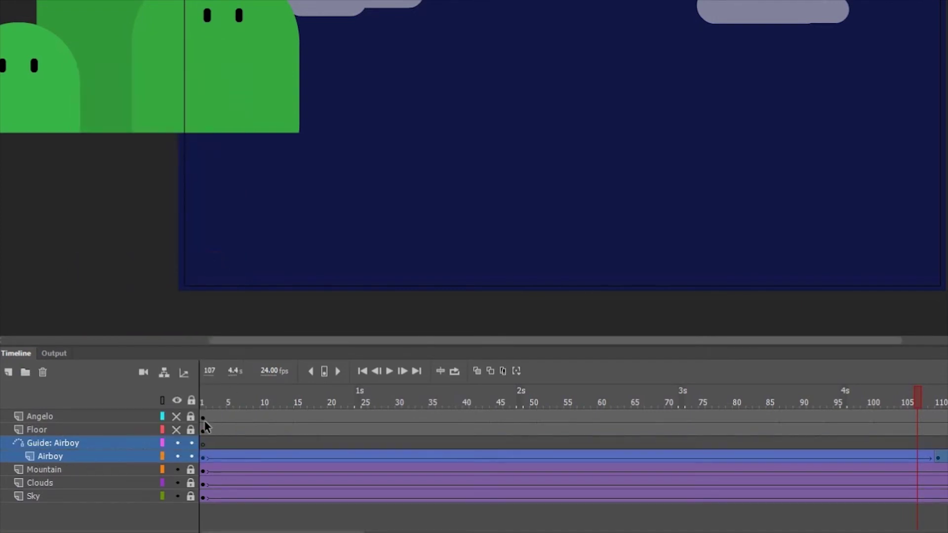
left_click(203, 443)
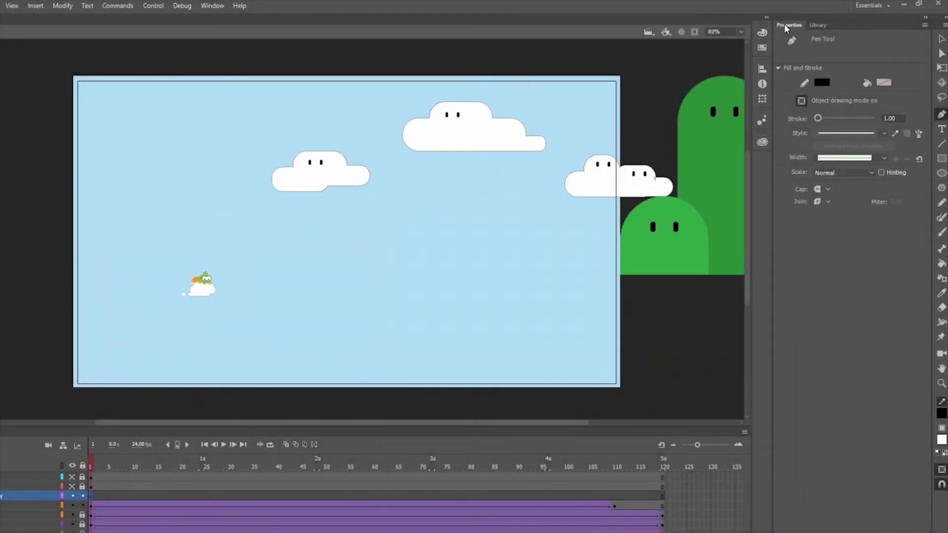
Draw an S-shaped guide path with the Pen tool in a black stroke, from Airboy to beyond the stage's right edge
left_click(823, 82)
left_click(814, 98)
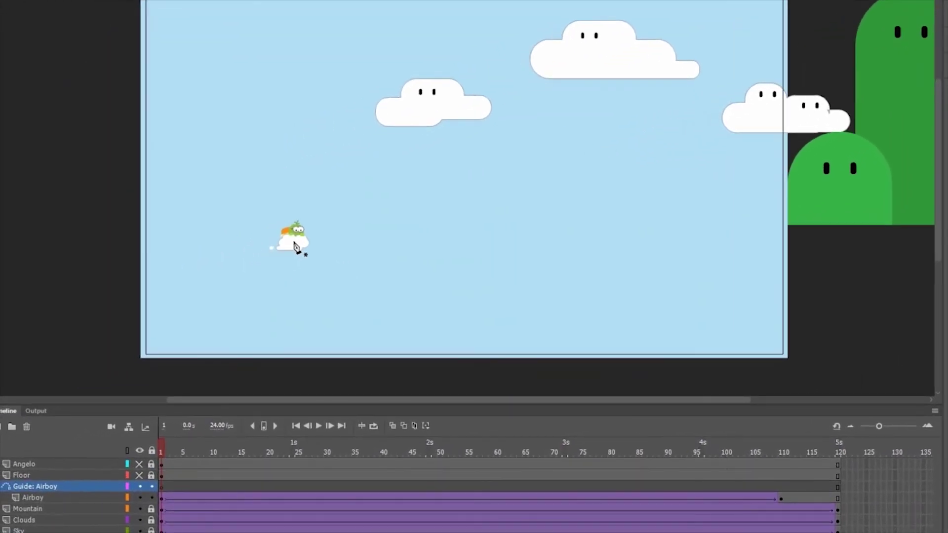
left_click_drag(409, 226, 428, 199)
left_click_drag(321, 128, 175, 91)
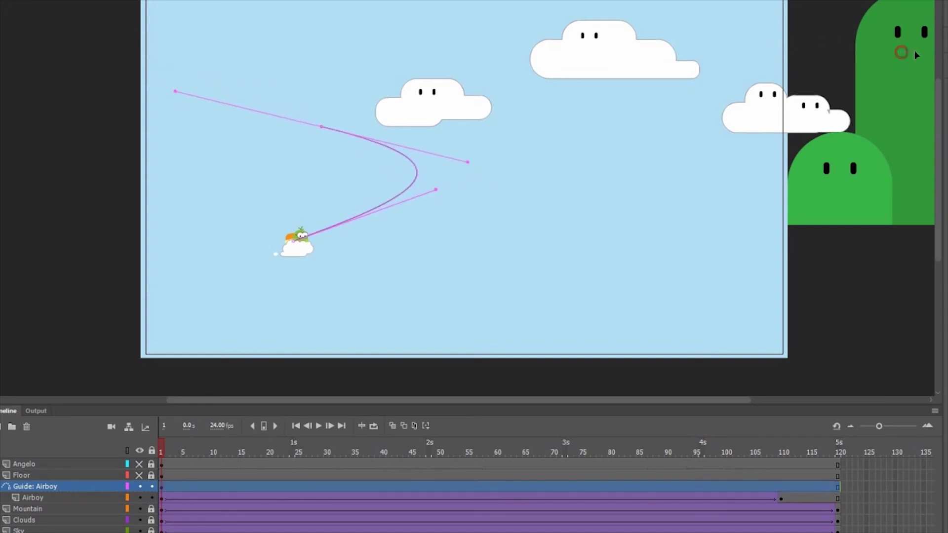
left_click_drag(898, 52, 946, 55)
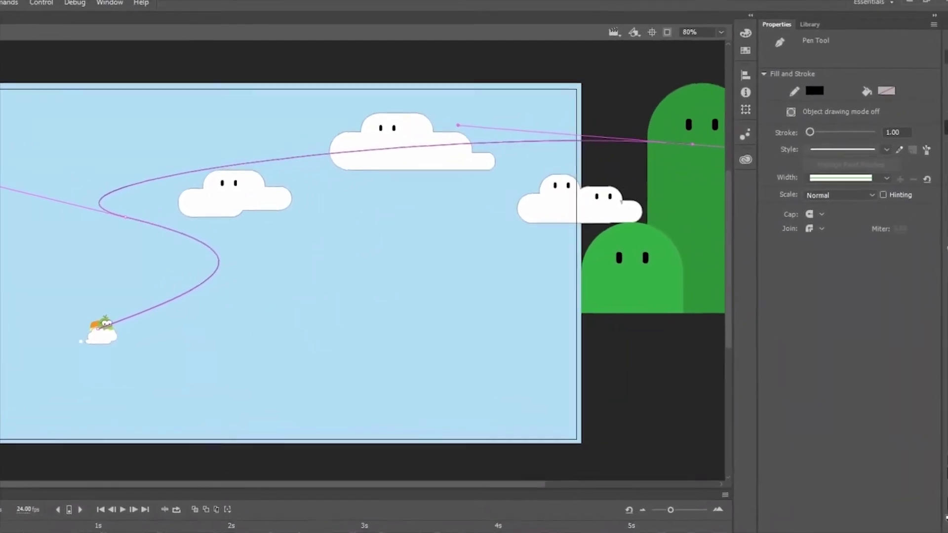
Reshape the guide path's curves by adjusting its middle anchor point and curve handles with the Subselection tool
left_click(943, 60)
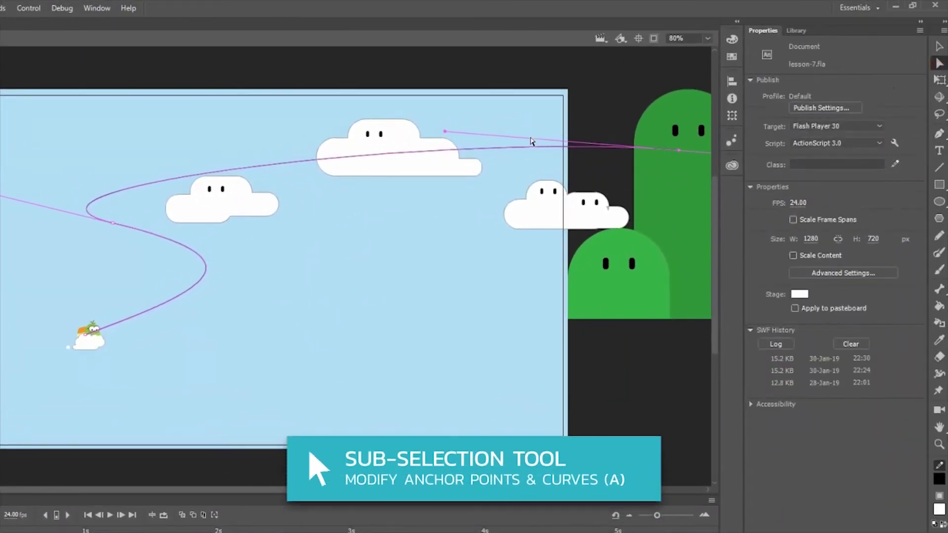
left_click_drag(445, 132, 261, 126)
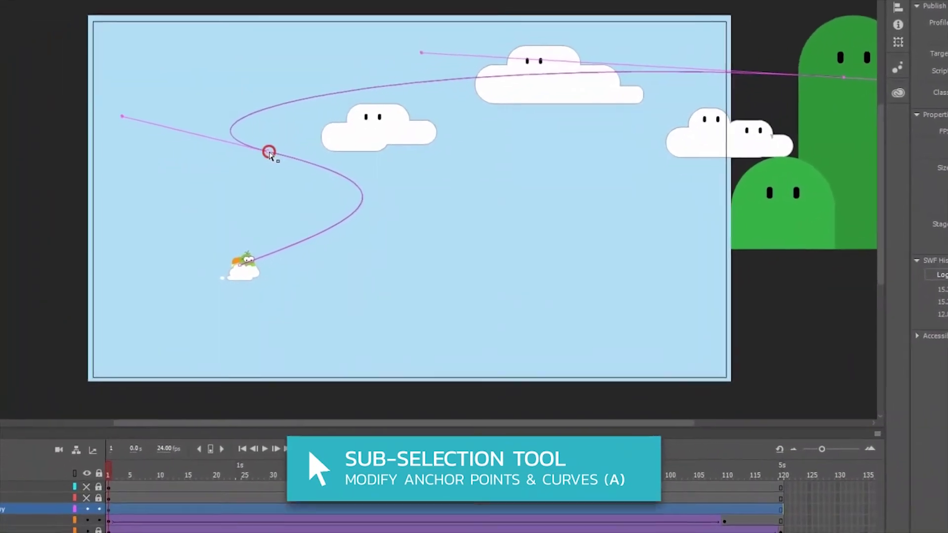
left_click_drag(173, 195, 207, 198)
left_click_drag(354, 131, 354, 131)
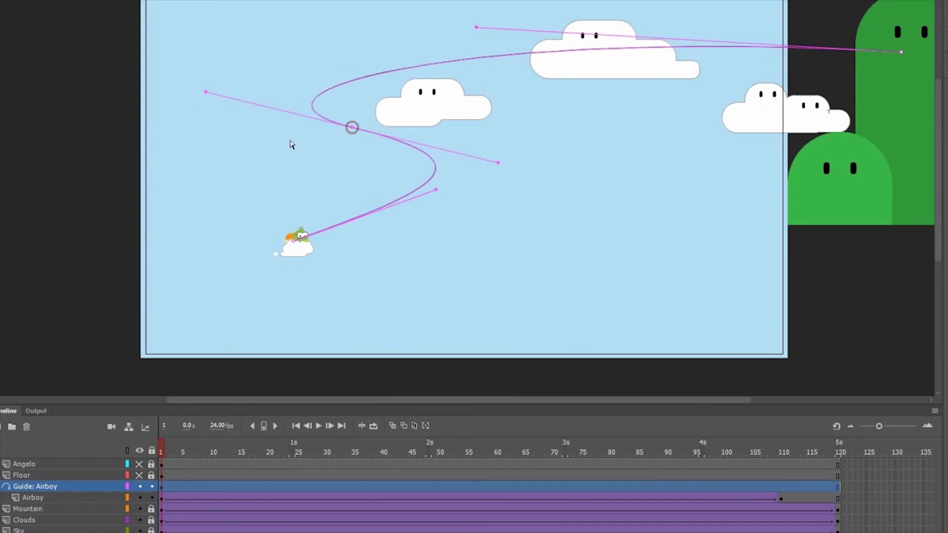
left_click_drag(206, 92, 201, 94)
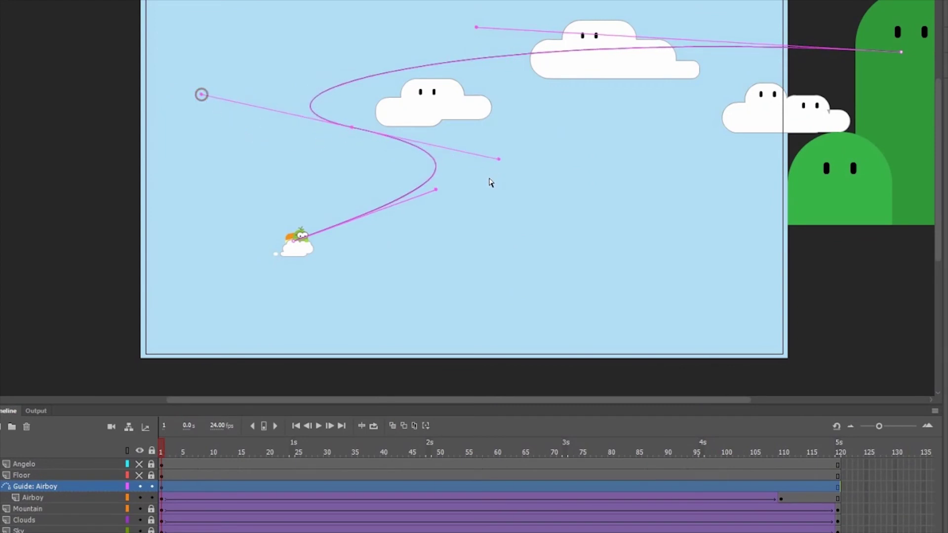
left_click_drag(440, 194, 464, 209)
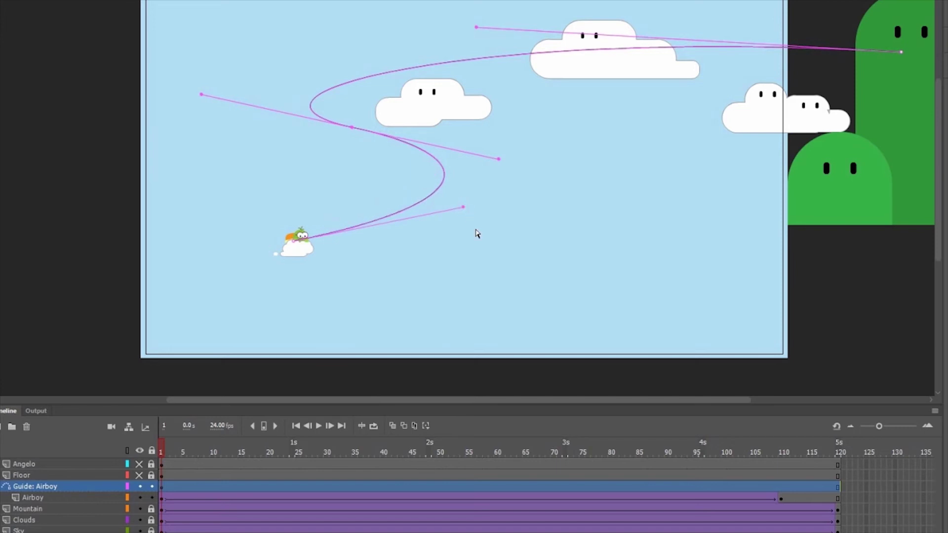
left_click(279, 201)
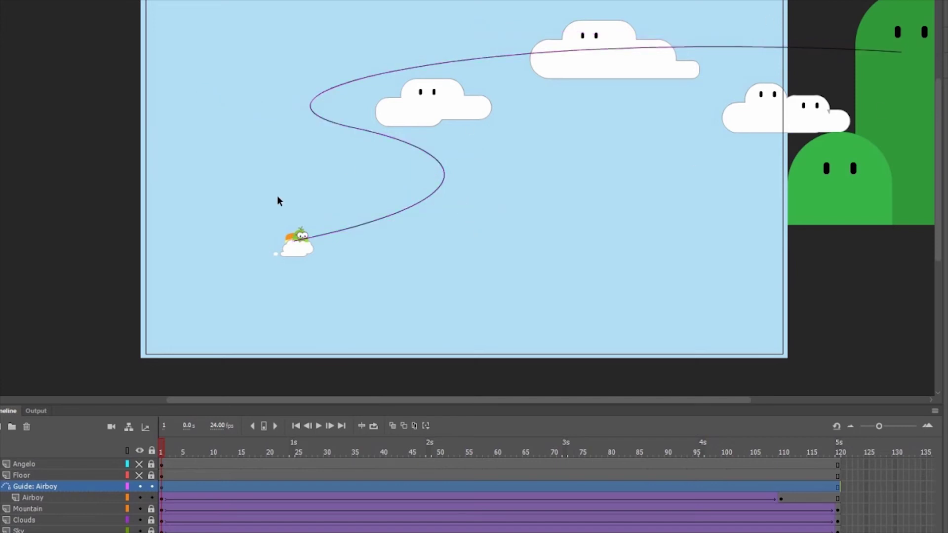
Snap the centre of the small Airboy at frame 1 to the starting point of the guide path
left_click(287, 249)
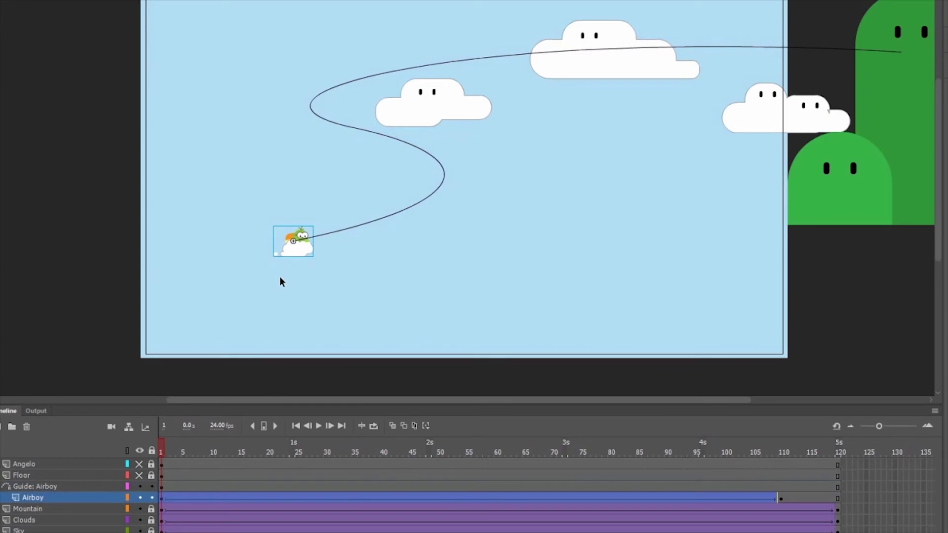
key("ctrl+equal")
key("ctrl+equal")
mouse_move(493, 206)
left_mouse_down()
mouse_move(487, 226)
mouse_move(498, 207)
mouse_move(492, 213)
left_mouse_up()
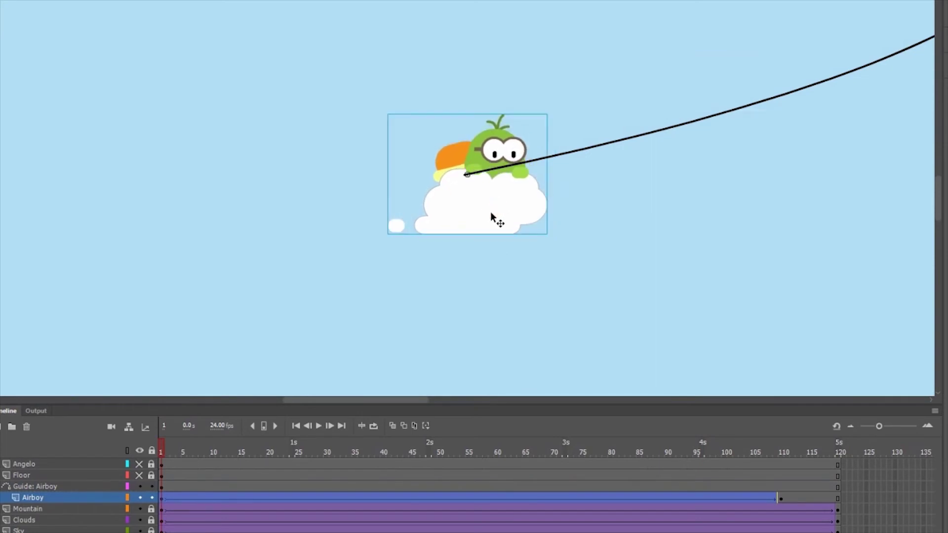
At frame 110, position the large Airboy so its centre sits on the guide path near the path's end
key("ctrl+minus")
key("ctrl+minus")
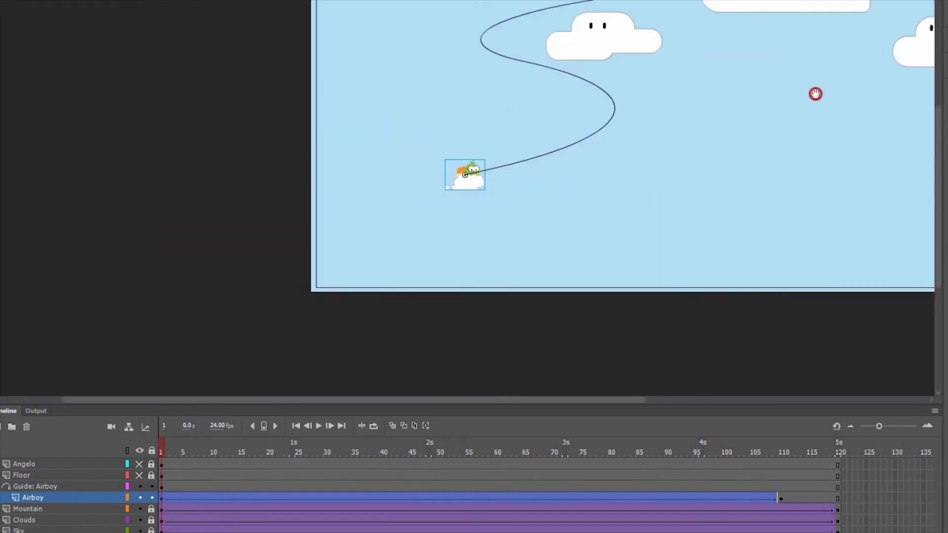
left_click_drag(815, 94, 432, 177)
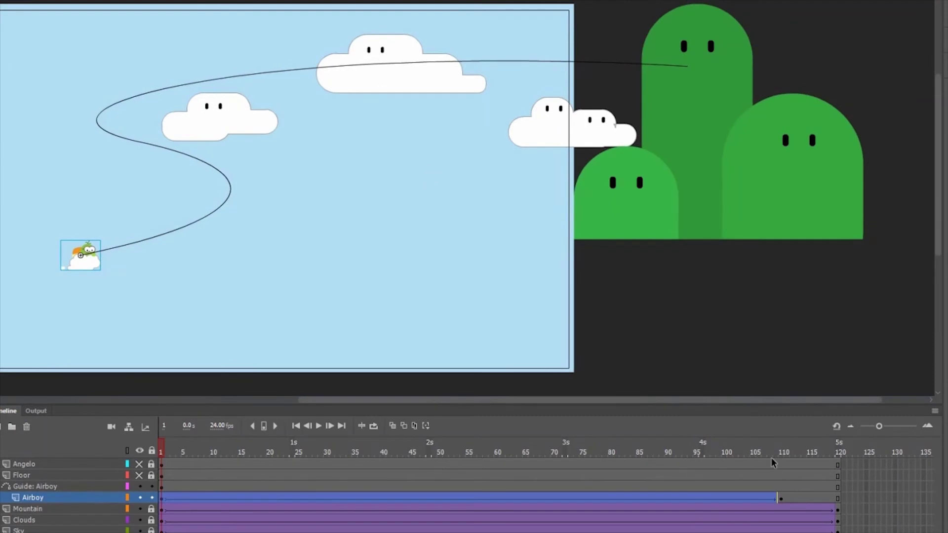
left_click(779, 451)
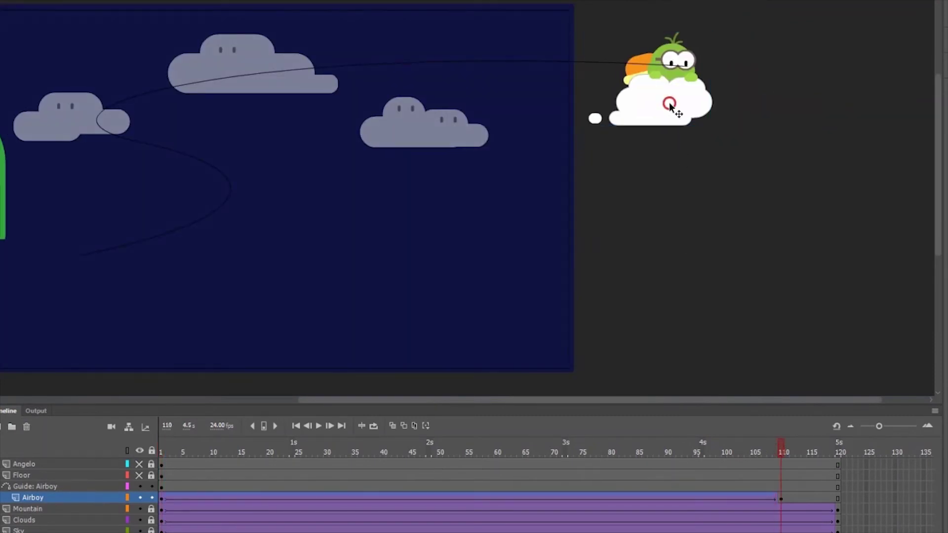
key("ctrl+equal")
key("ctrl+equal")
left_click_drag(541, 201, 583, 170)
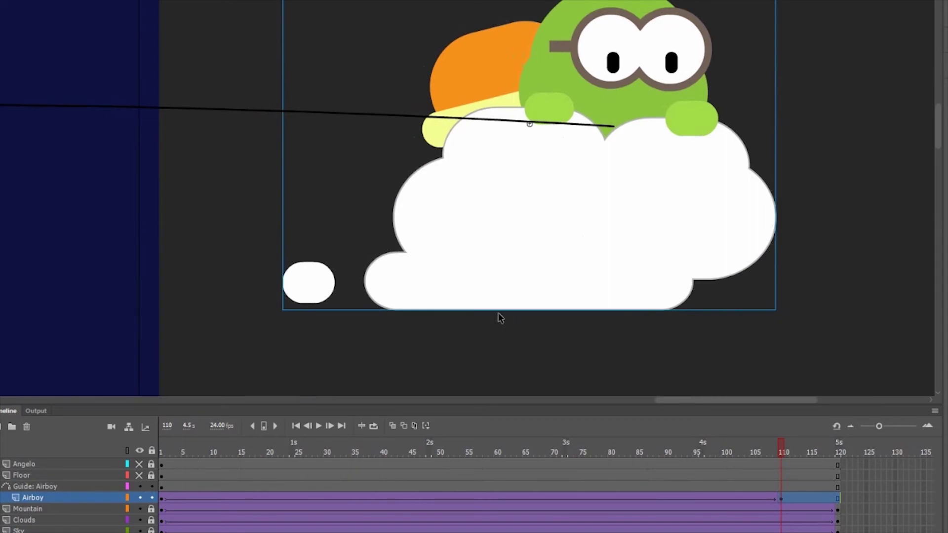
Scrub the timeline back to frame 1 to check Airboy's motion along the guide path
key("ctrl+1")
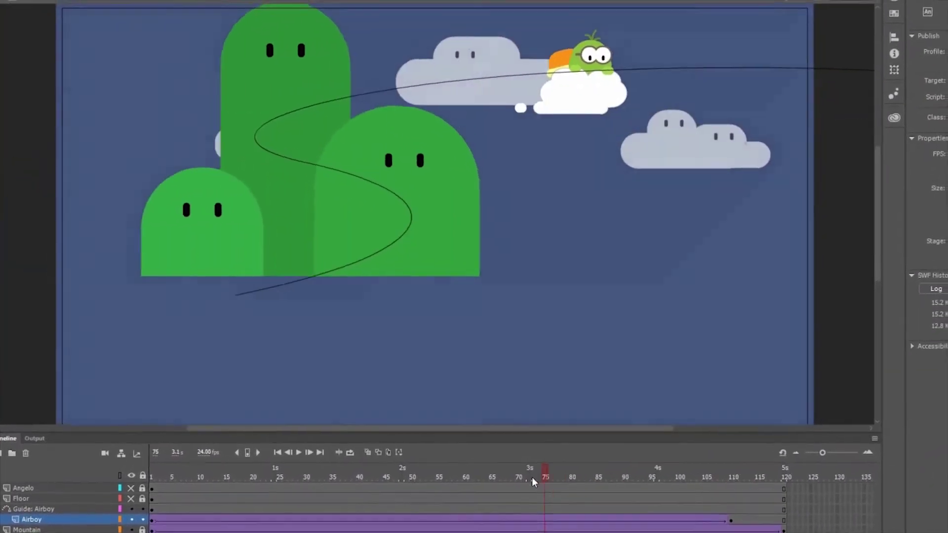
left_click_drag(533, 482, 137, 528)
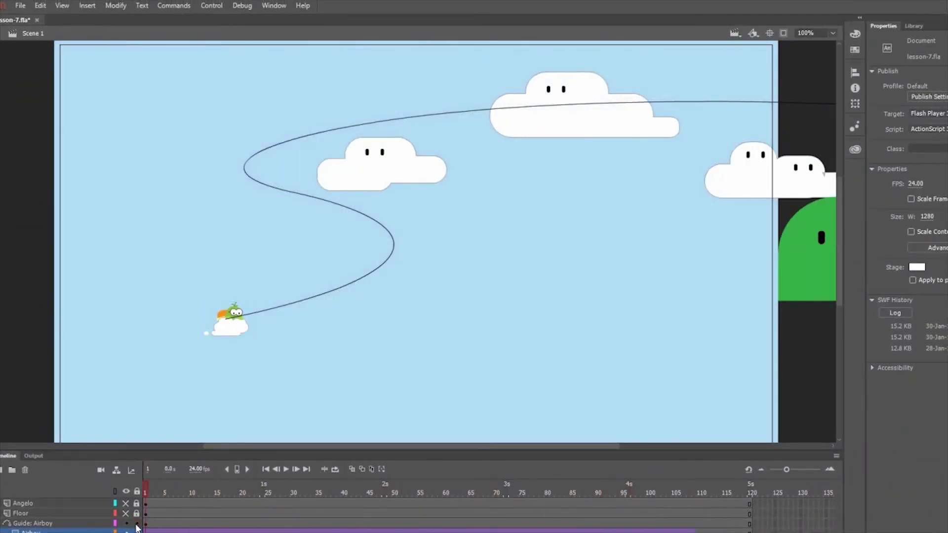
Show the hidden Angelo and Floor layers and test the movie
left_click(131, 506)
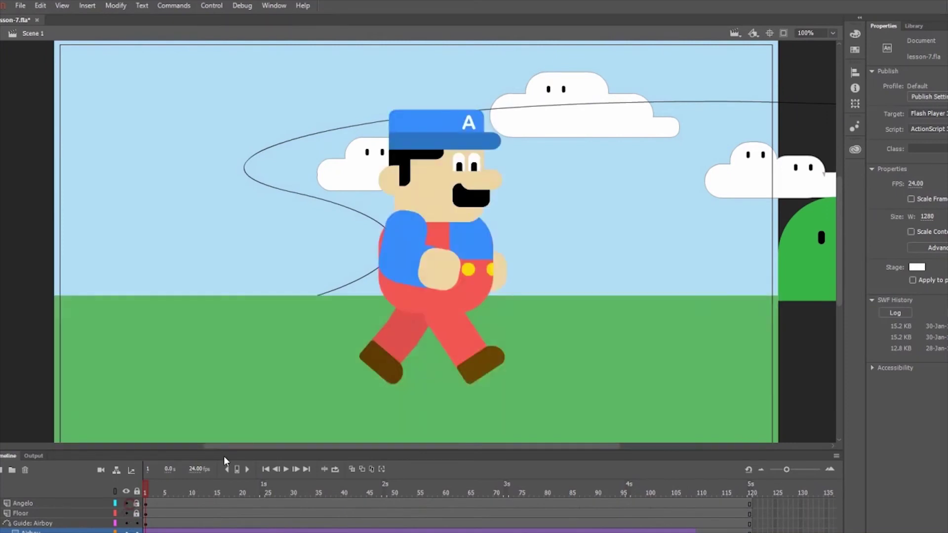
left_click(212, 6)
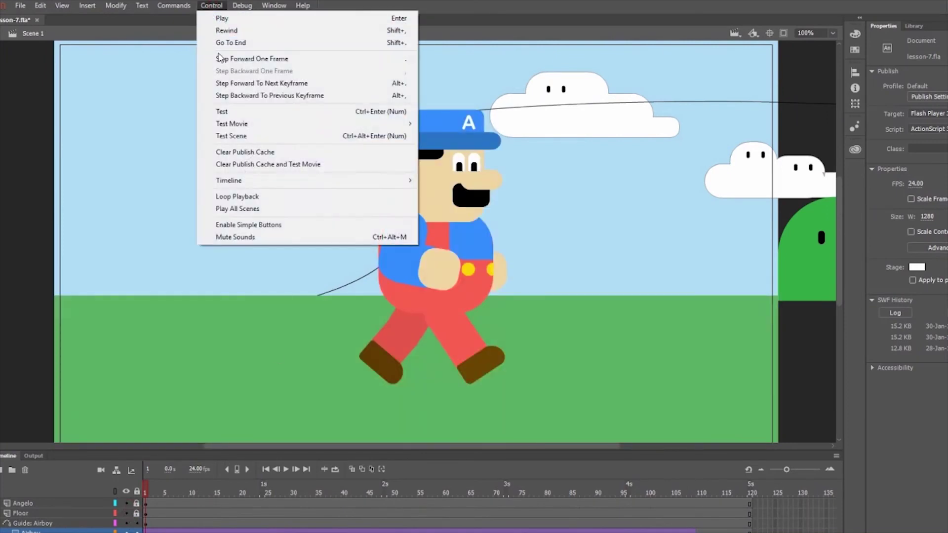
left_click(225, 111)
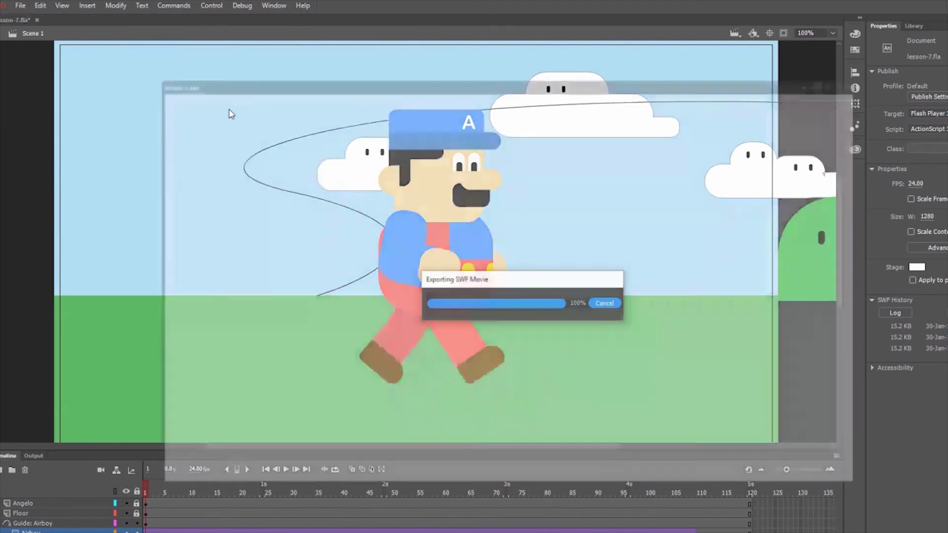
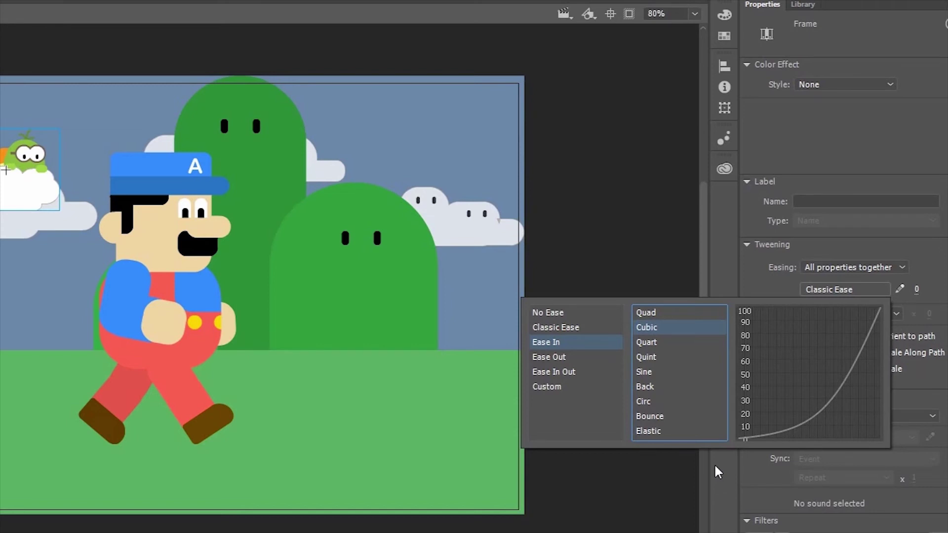
Apply the Cubic Ease In preset to the Airboy tween and preview the result in a test movie
left_click(690, 327)
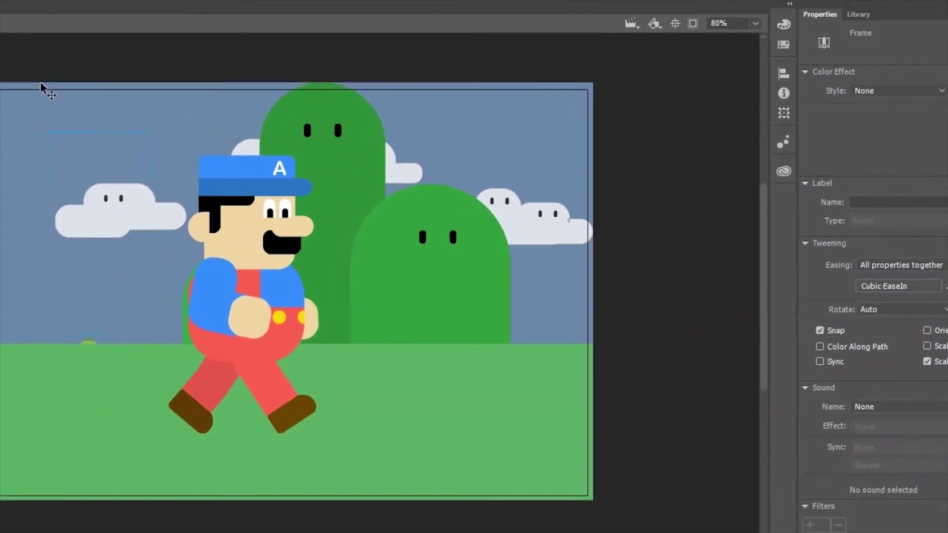
left_click(119, 5)
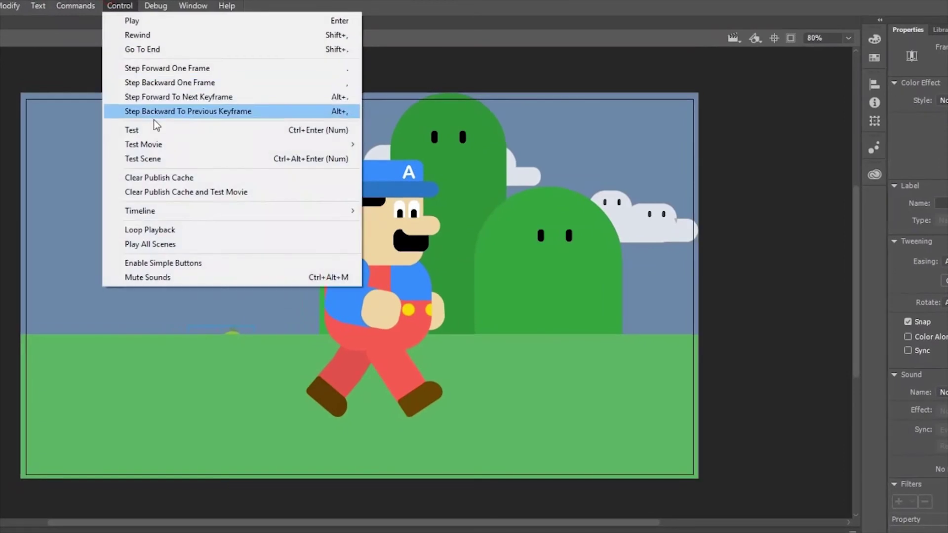
left_click(149, 129)
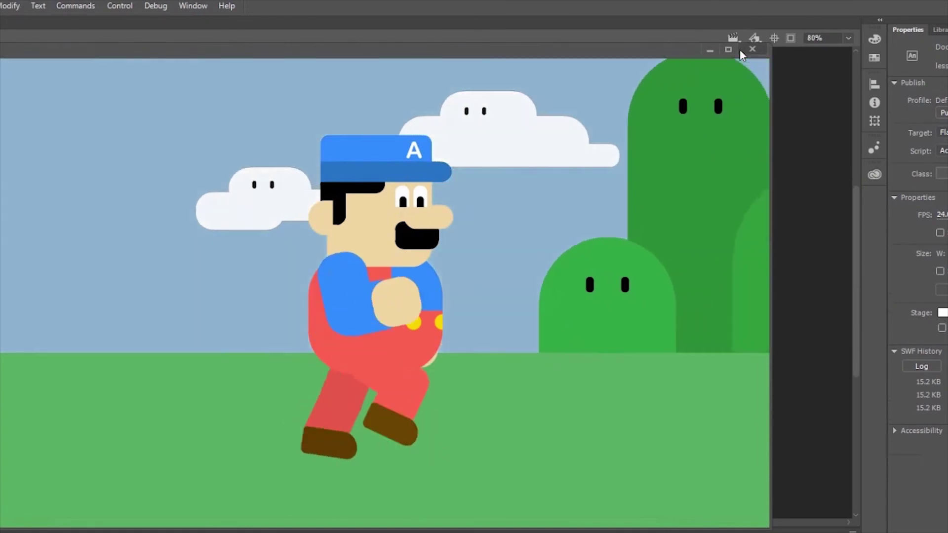
left_click(752, 49)
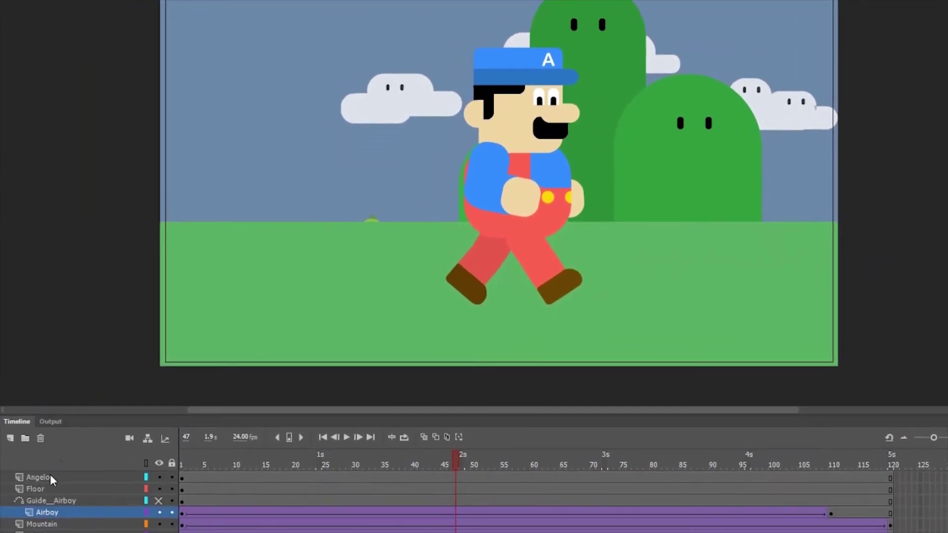
Duplicate the Angelo layer and rename the copy Angelo_shadow
right_click(51, 480)
left_click(121, 271)
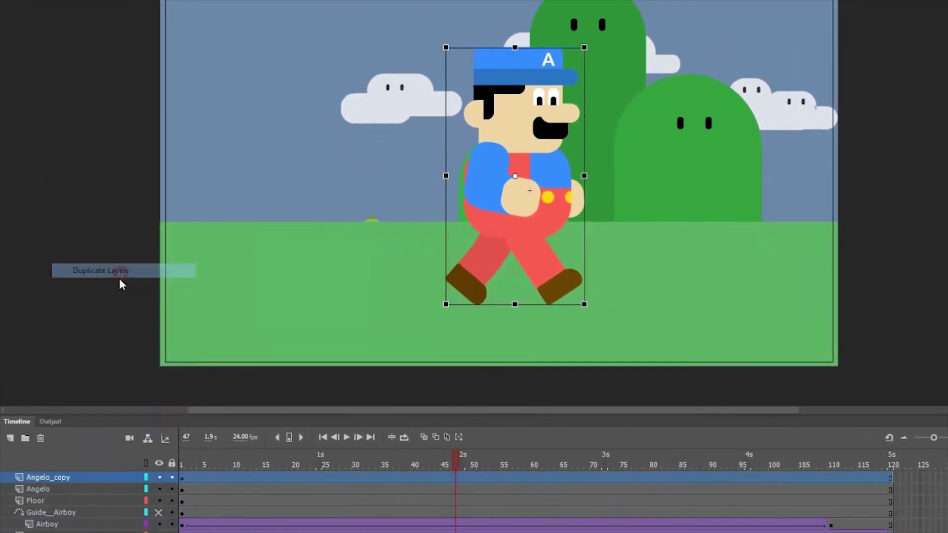
double_click(72, 478)
left_click_drag(55, 477, 104, 477)
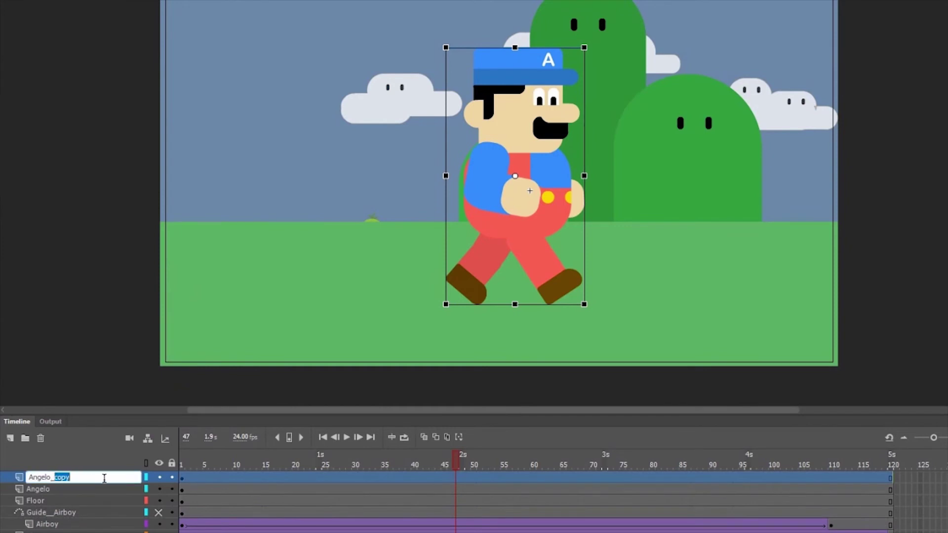
type("shadow")
key("Return")
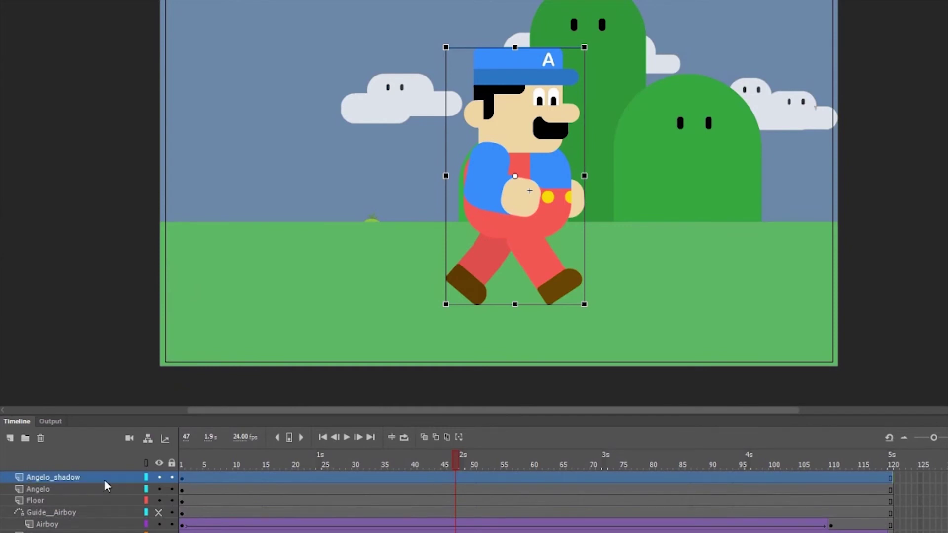
Place the Angelo_shadow layer directly below Angelo and lock every layer except Angelo_shadow
left_click_drag(105, 482, 99, 499)
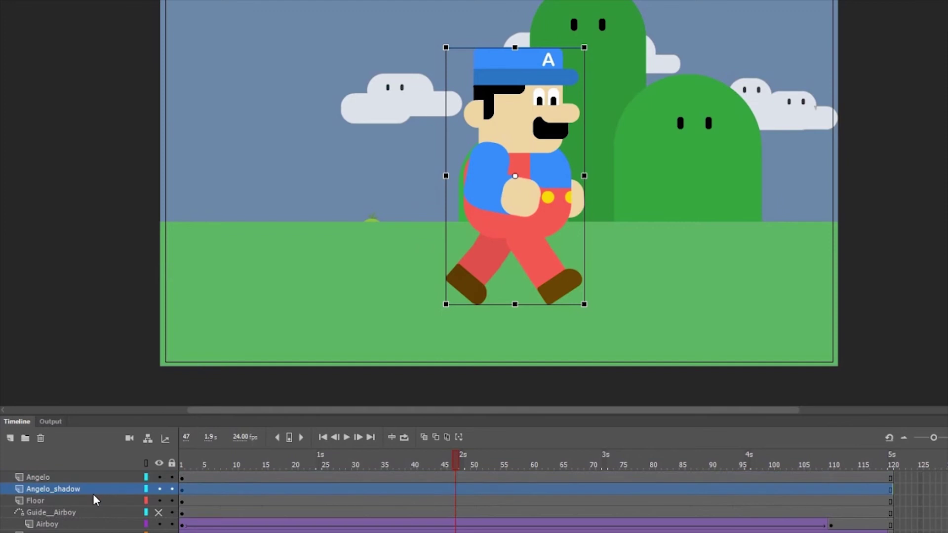
left_click(171, 463)
left_click(172, 489)
Flip the Angelo_shadow character downward from its feet, flatten it, and skew its far edge to the left like a cast shadow
left_click_drag(517, 46, 509, 300)
key("ctrl+z")
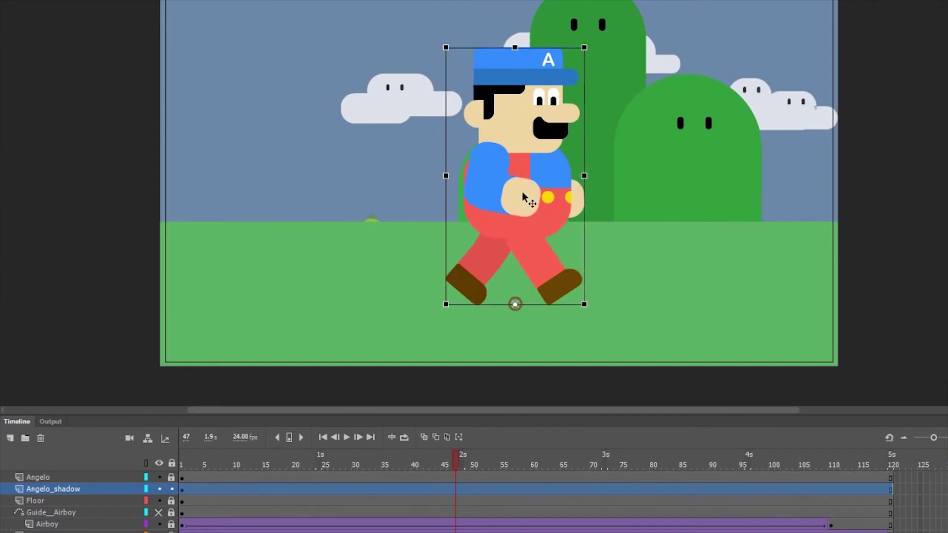
left_click_drag(514, 48, 528, 351)
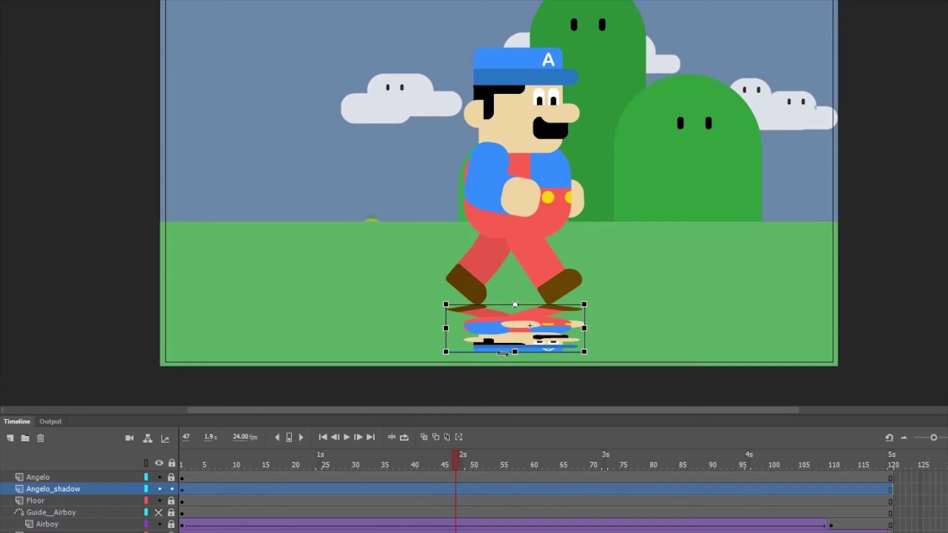
left_click_drag(502, 353, 422, 351)
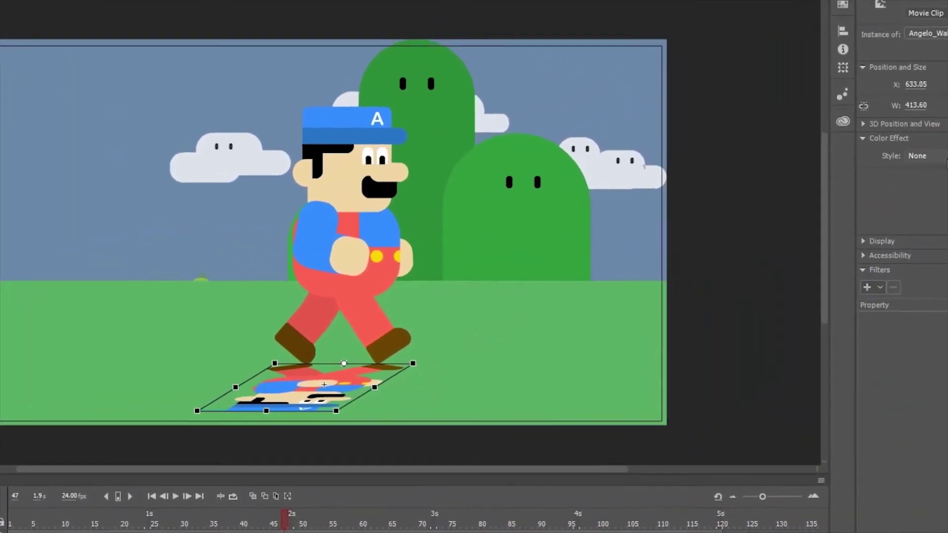
Apply a Tint color effect to the Angelo_shadow instance with dark green #006633 at 100%
left_click(861, 186)
left_click(840, 227)
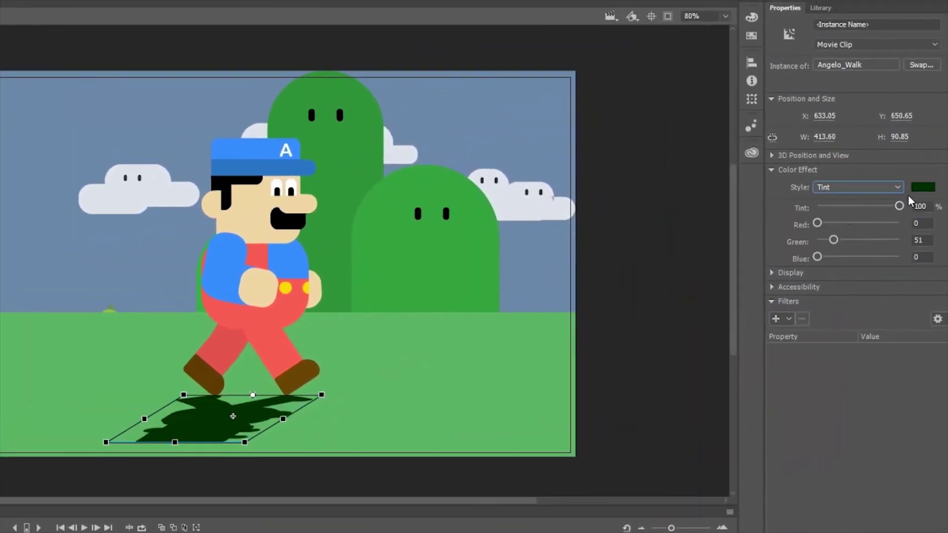
left_click(928, 185)
left_click(756, 237)
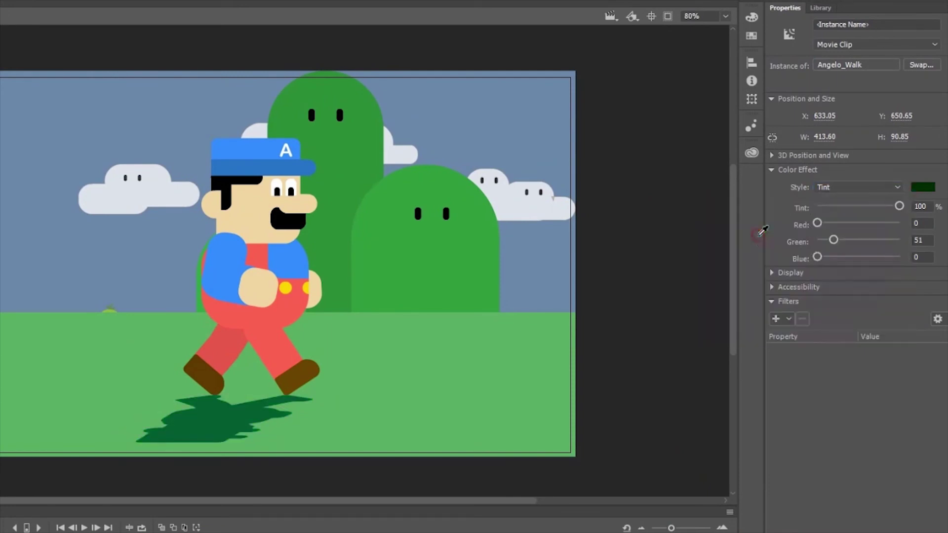
left_click_drag(900, 214, 910, 211)
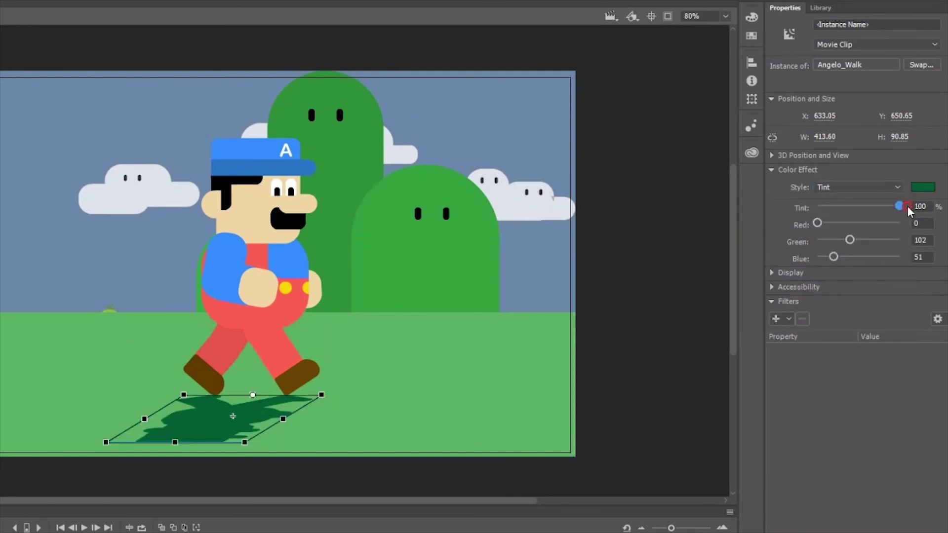
left_click(638, 316)
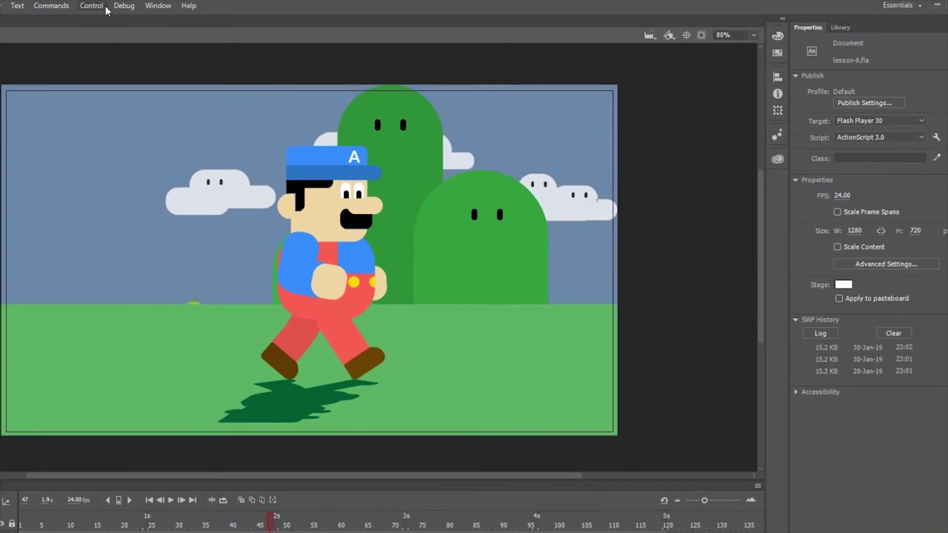
Preview the tinted shadow under the walking character in a test movie, and close the preview
left_click(106, 10)
left_click(111, 117)
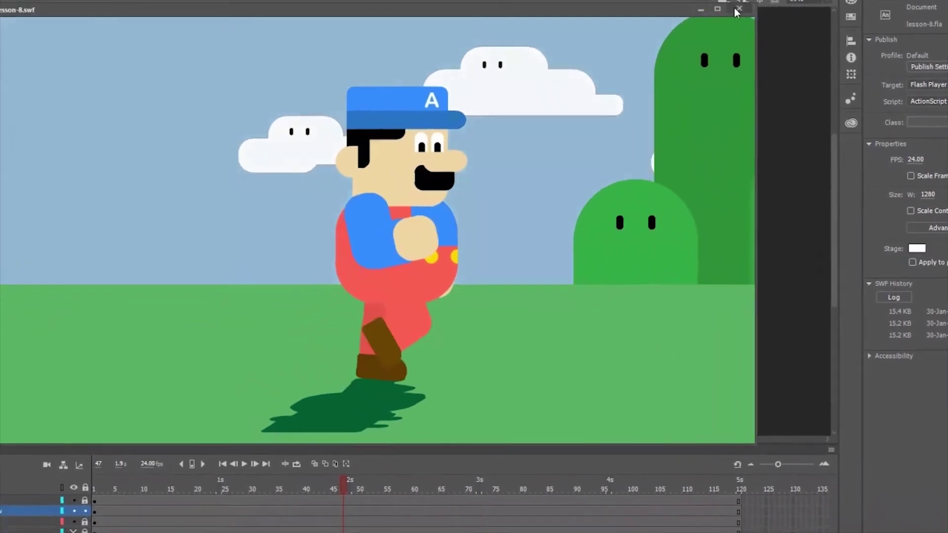
left_click(737, 11)
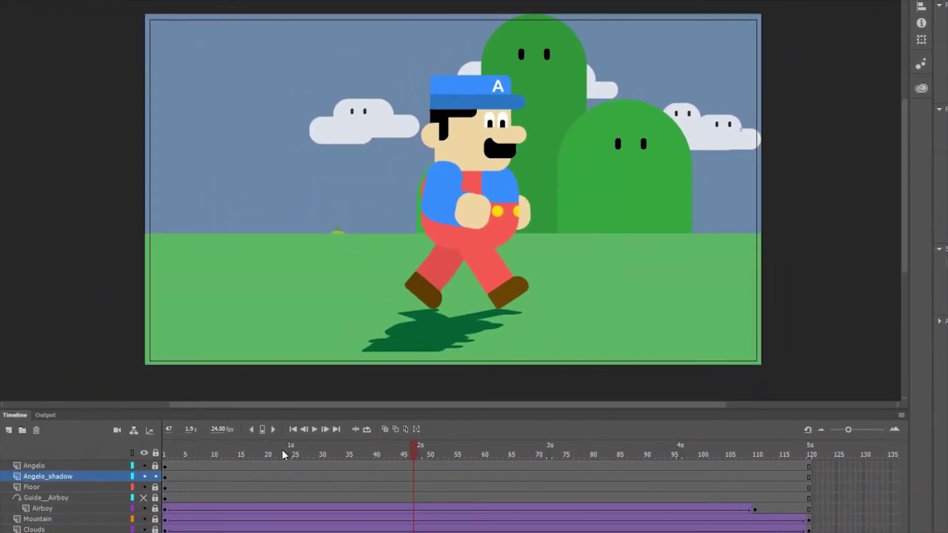
Insert a keyframe at frame 120 of Angelo_shadow and skew the shadow's far edge farther to the left there
right_click(808, 476)
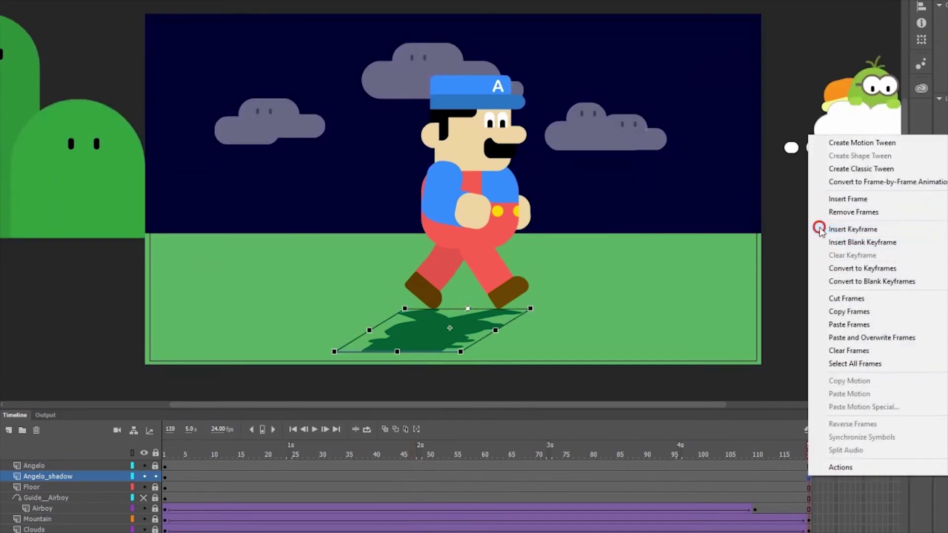
left_click(823, 229)
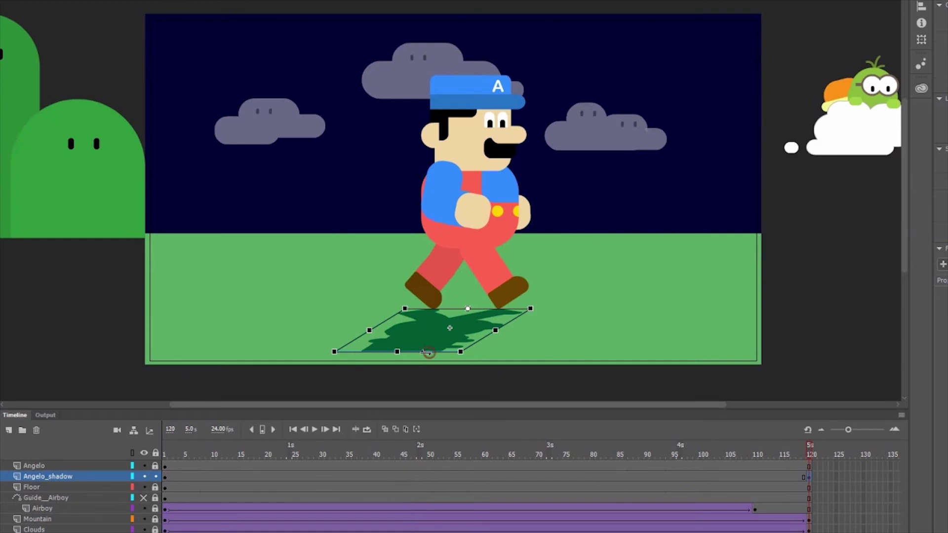
left_click_drag(427, 352, 383, 350)
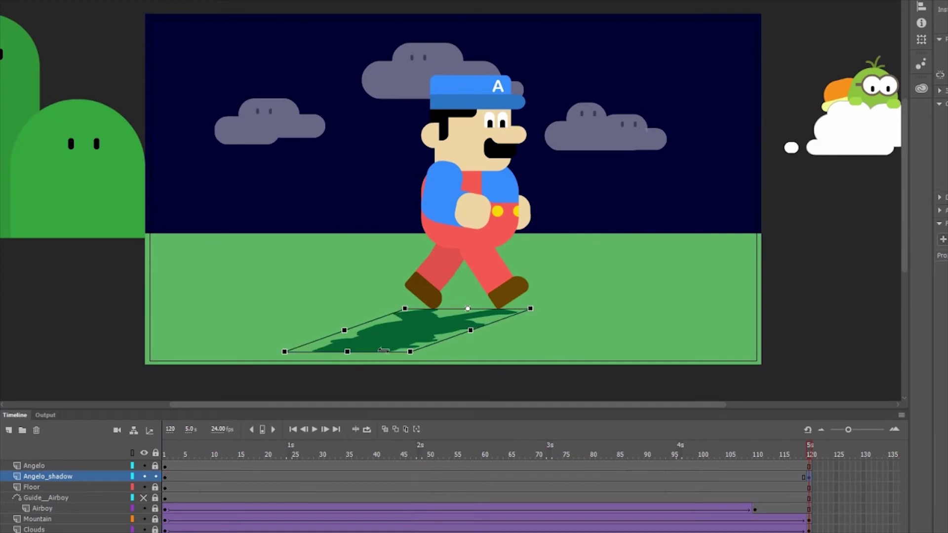
Create a classic tween between the two Angelo_shadow keyframes and preview it in a test movie
right_click(434, 477)
left_click(463, 173)
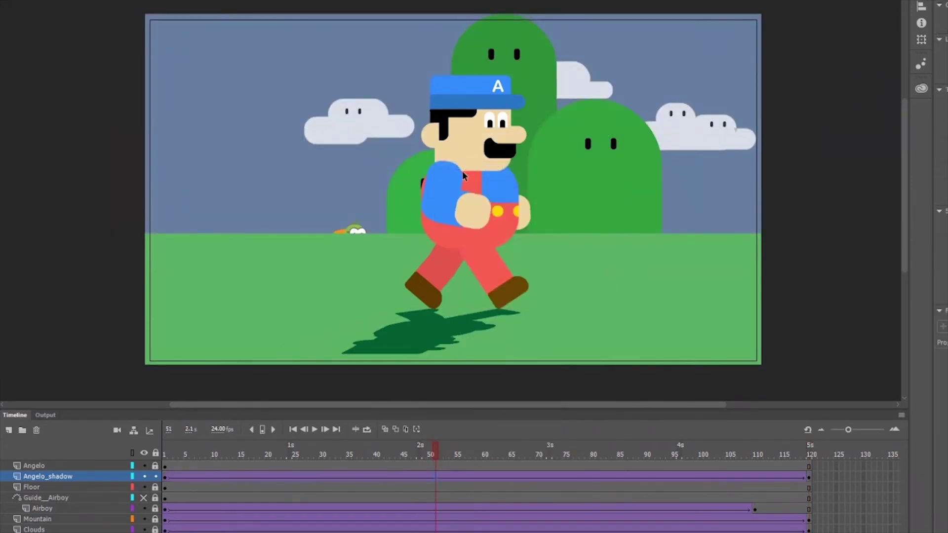
left_click(233, 1)
left_click(254, 45)
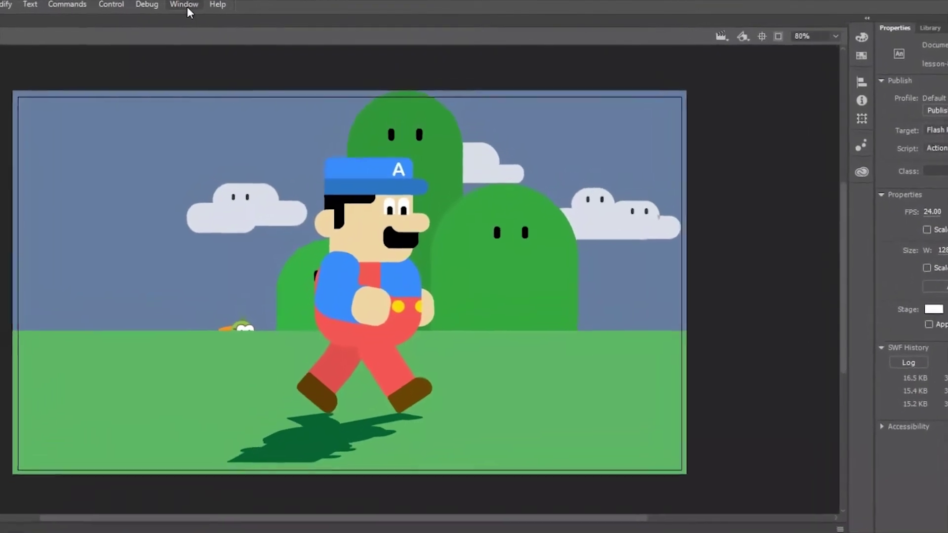
Add a second scene to the document and make Scene 2 the active scene
left_click(253, 7)
left_click(226, 444)
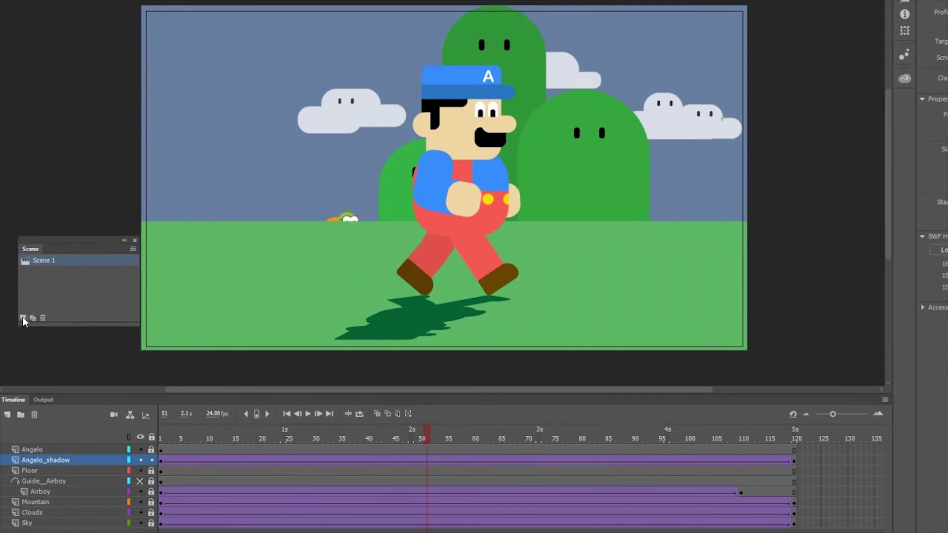
left_click(22, 318)
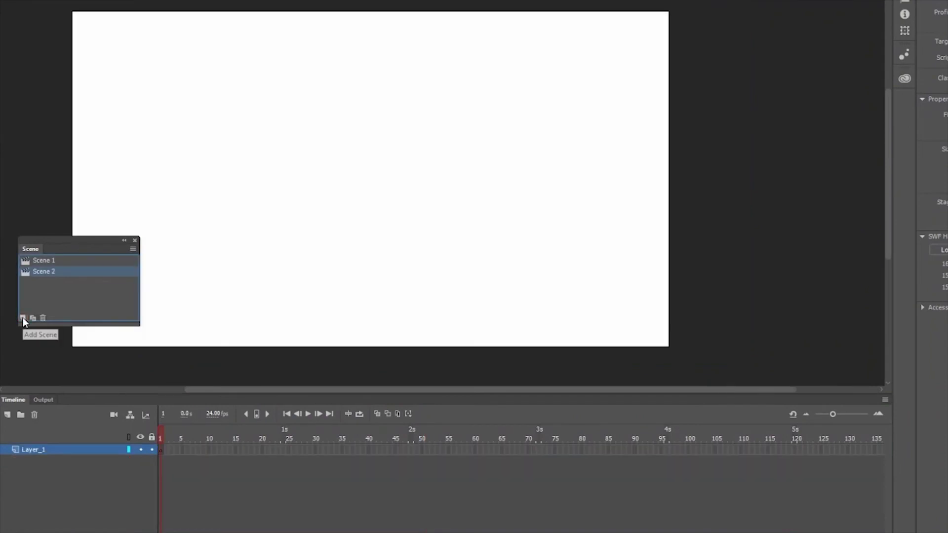
left_click(65, 261)
left_click(63, 271)
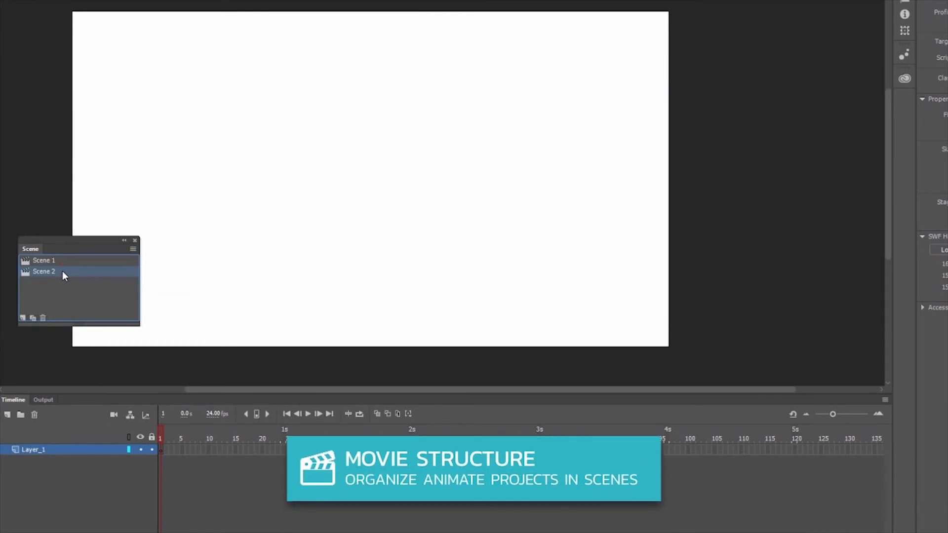
Rename Scene 2's layer Background and place the Sky symbol from the library so it covers the stage
double_click(33, 451)
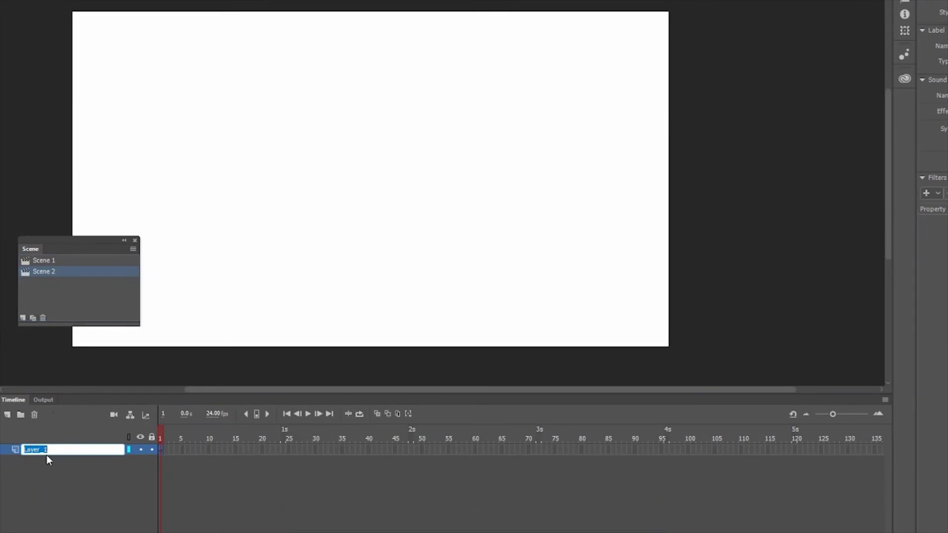
type("Background")
key("Return")
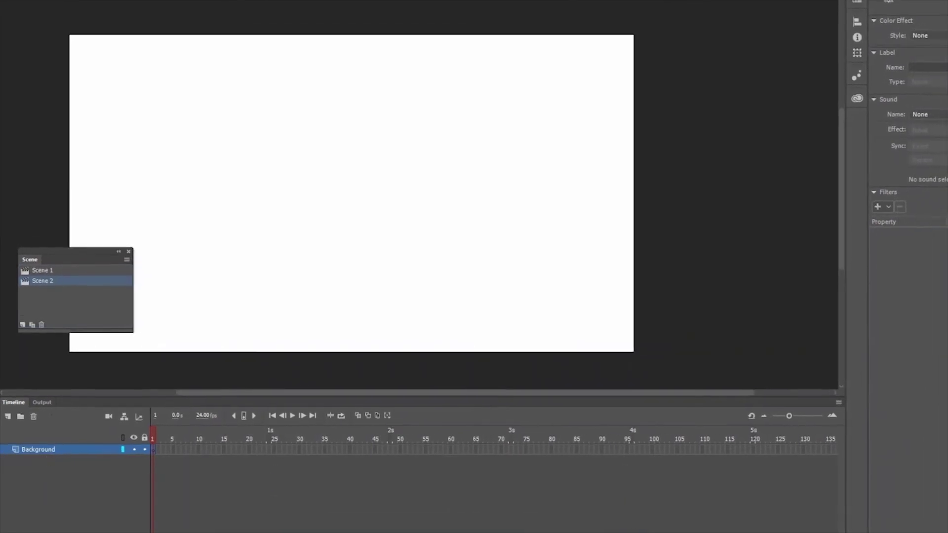
left_click_drag(809, 180, 304, 211)
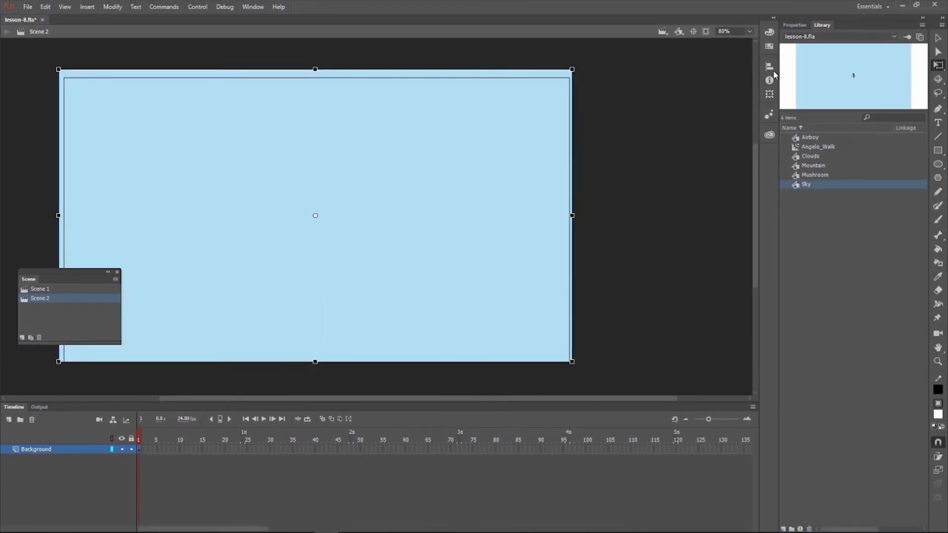
Apply a Tint color effect to the Sky instance with dark navy #000033 at 80%
left_click(794, 24)
left_click(836, 150)
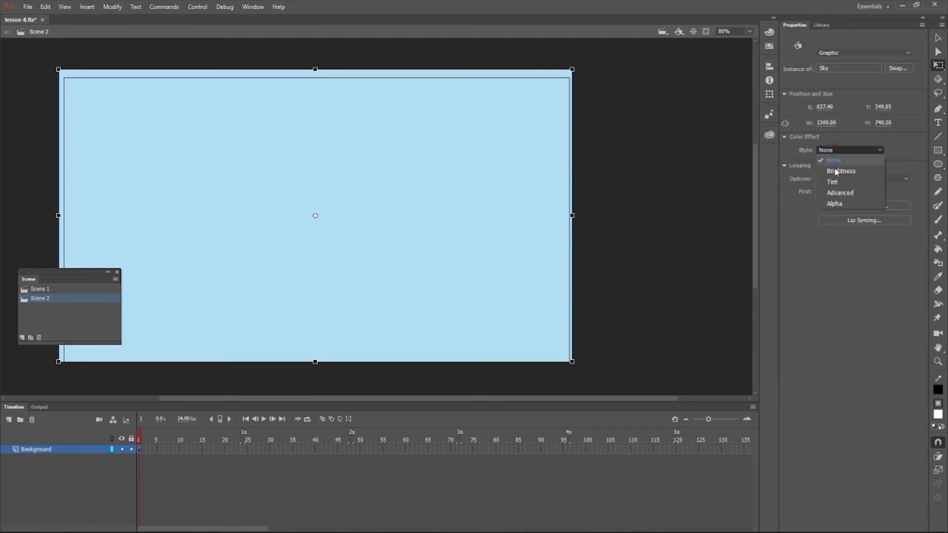
left_click(832, 182)
left_click(899, 151)
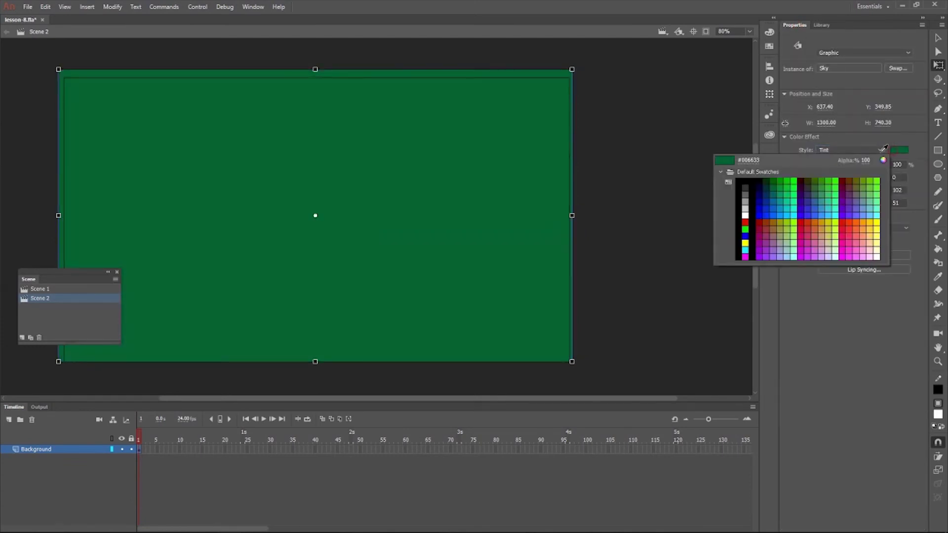
left_click(771, 180)
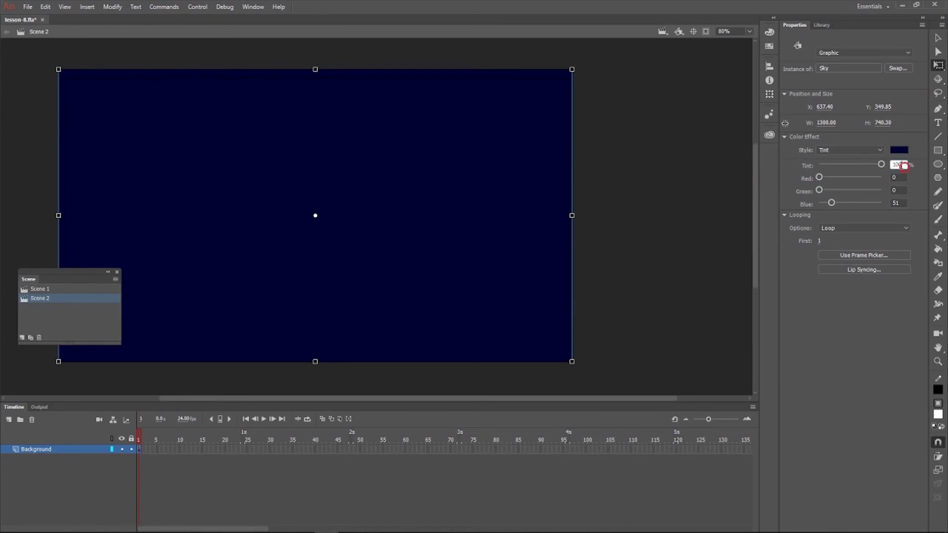
type("80")
key("Return")
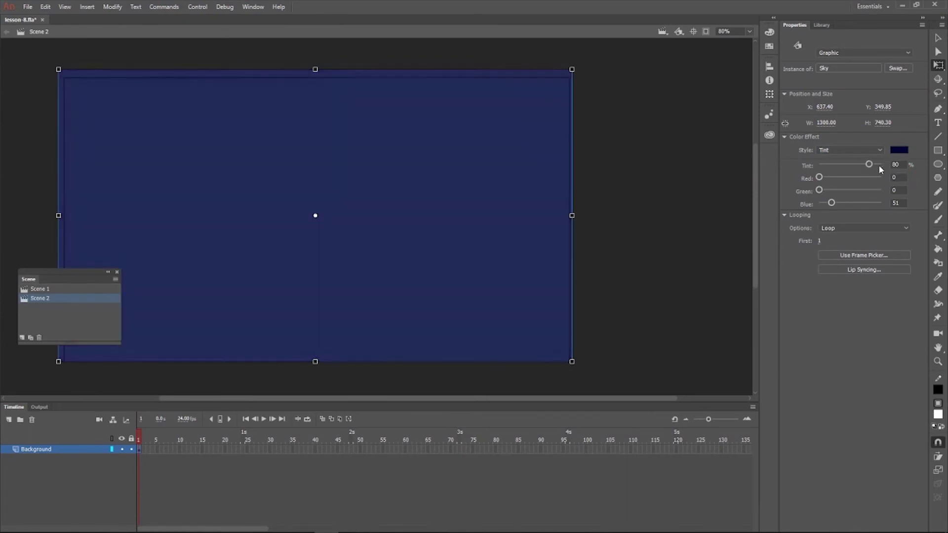
left_click(650, 217)
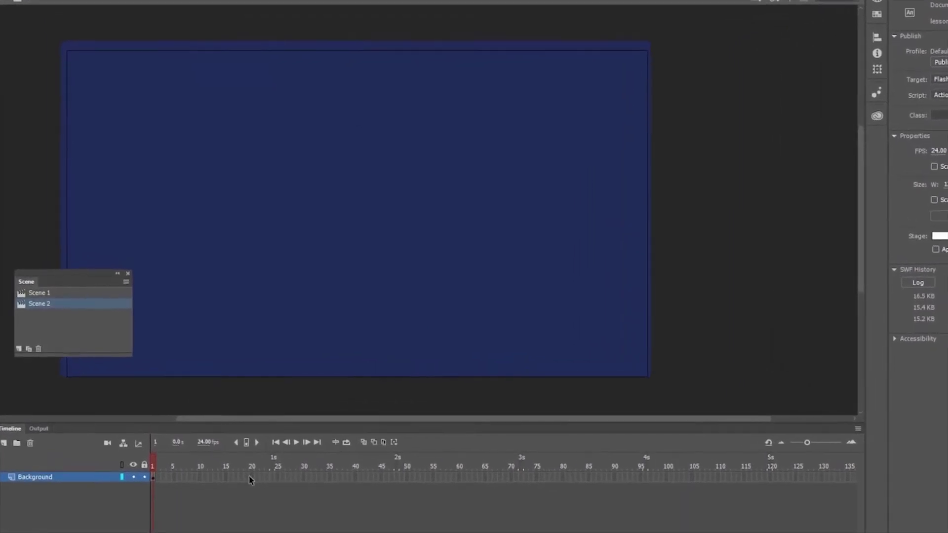
Insert keyframes at frames 20 and 35 of the Background layer
right_click(265, 492)
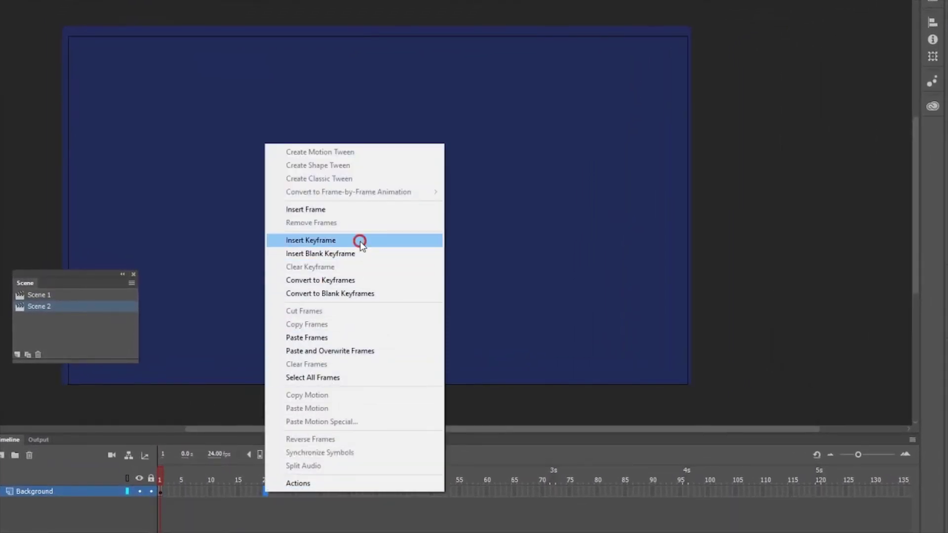
left_click(360, 241)
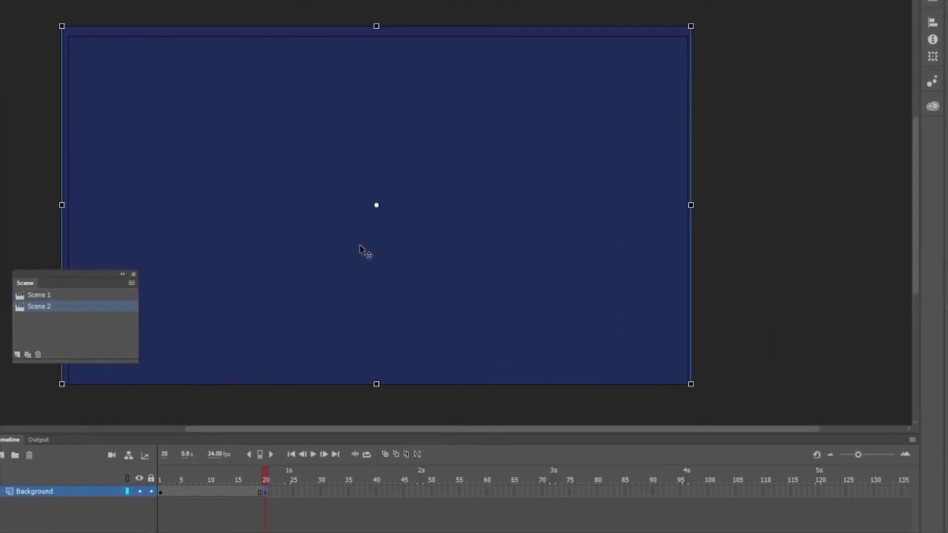
right_click(348, 491)
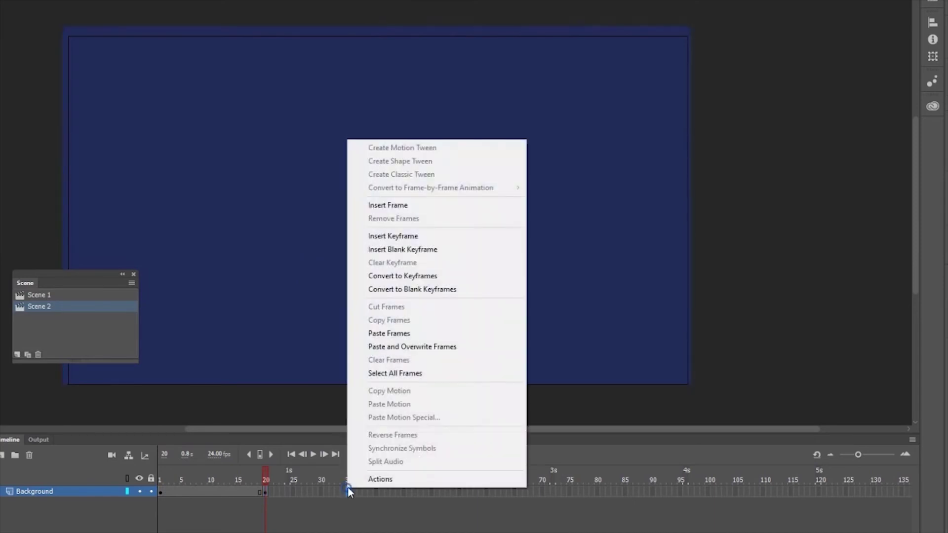
left_click(419, 238)
Tint the Sky instance at frame 35 with color #ff6666, using the Tint color effect
left_click(540, 162)
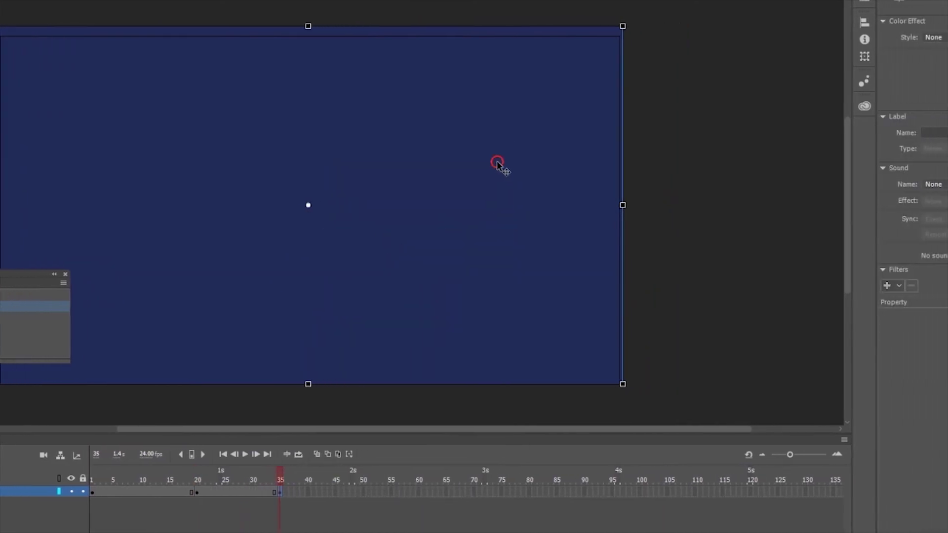
left_click(863, 126)
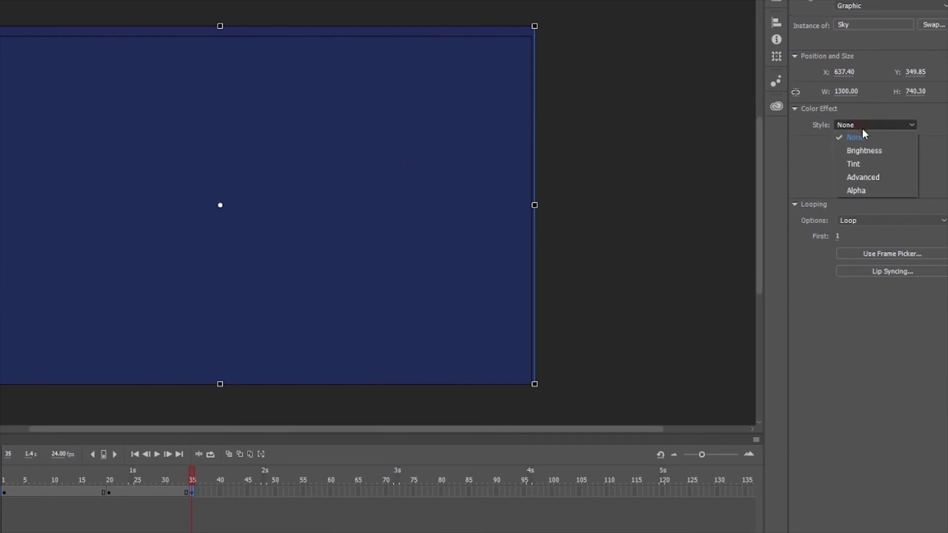
left_click(862, 163)
left_click(934, 127)
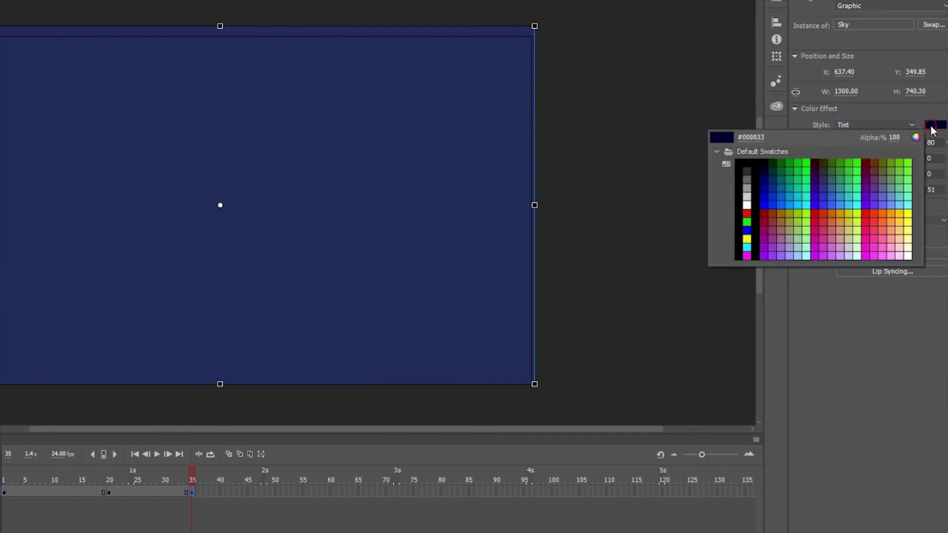
left_click(751, 138)
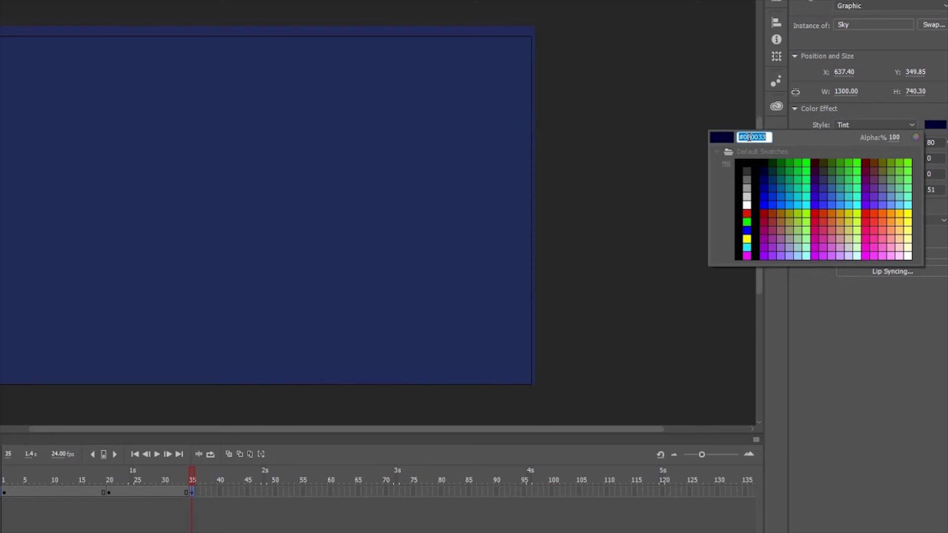
type("ff6666")
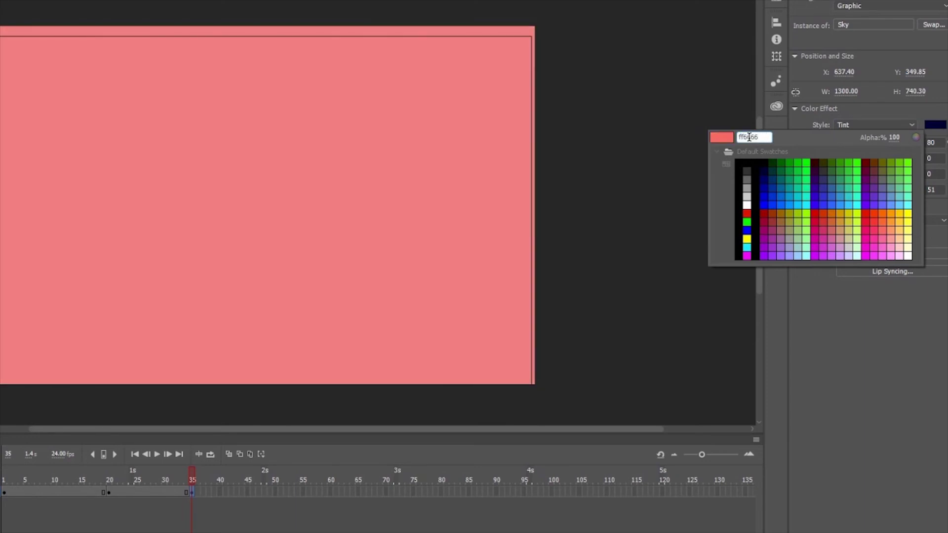
key("Return")
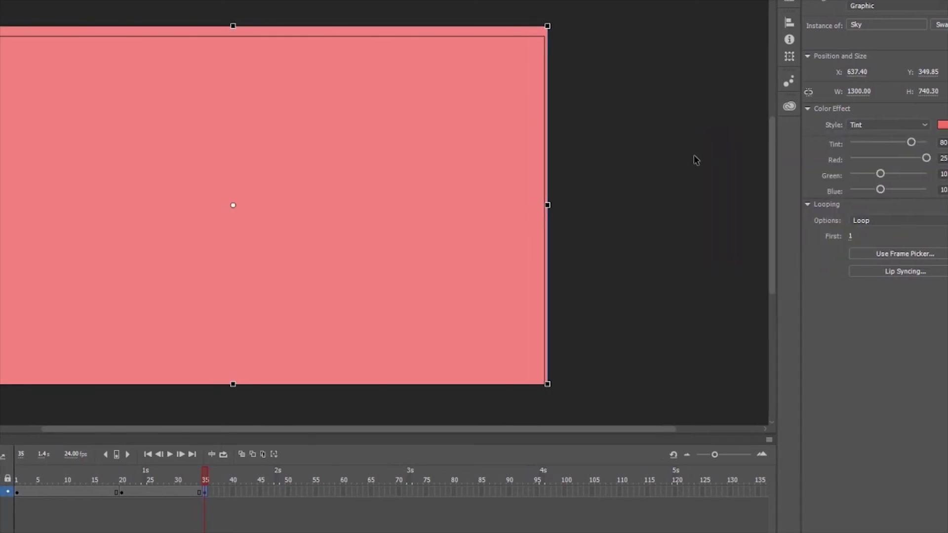
left_click(681, 158)
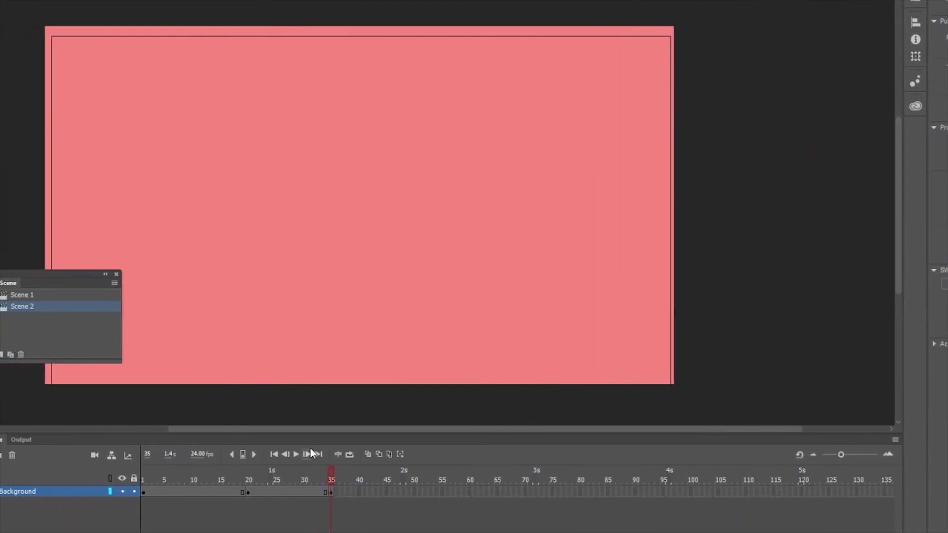
Create a classic tween between frames 20 and 35 of the Background layer and scrub to frame 35 to check it
right_click(271, 488)
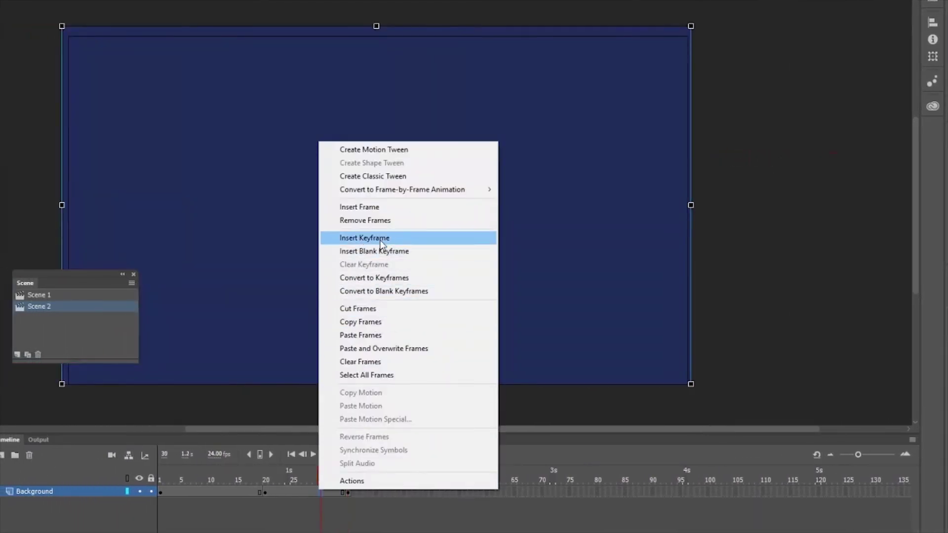
left_click(381, 178)
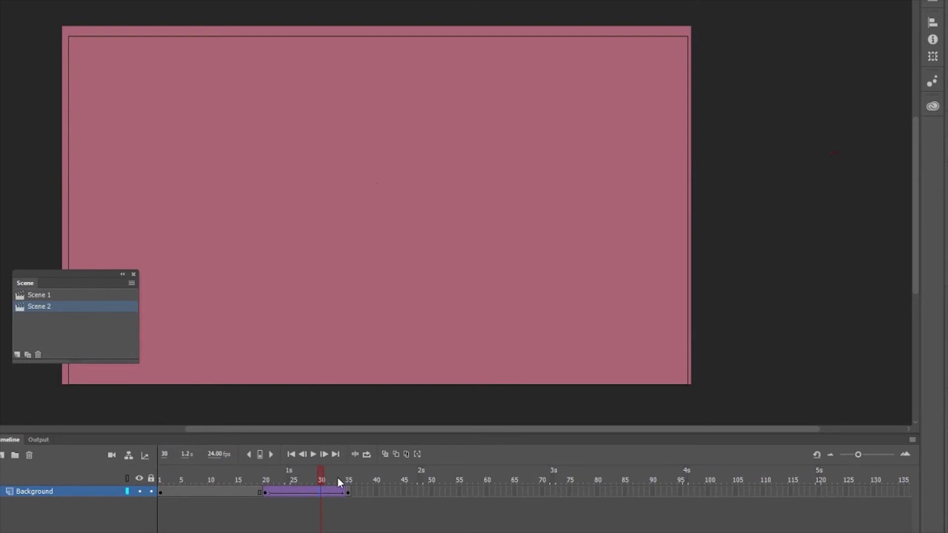
left_click_drag(320, 476, 348, 479)
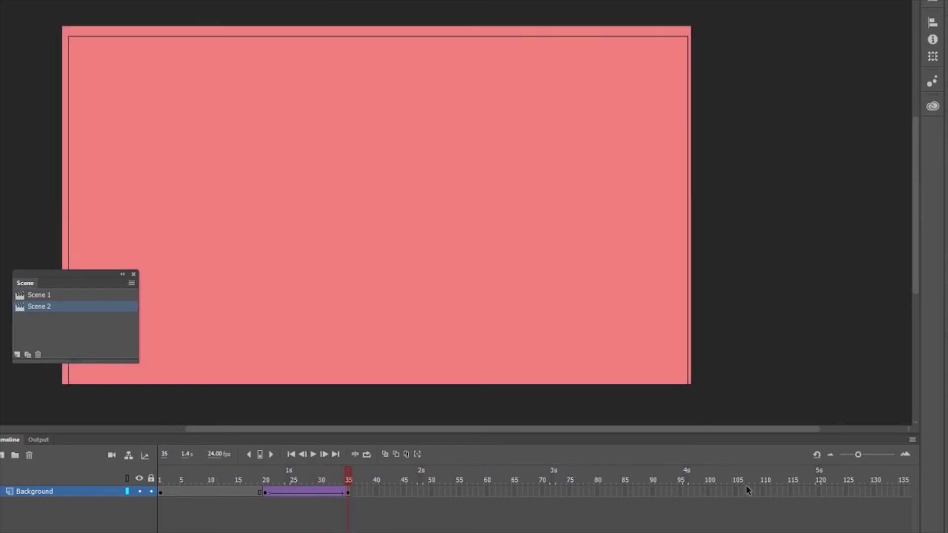
Extend the Background layer to frame 120 by inserting a frame there, and deselect the Sky instance
right_click(818, 493)
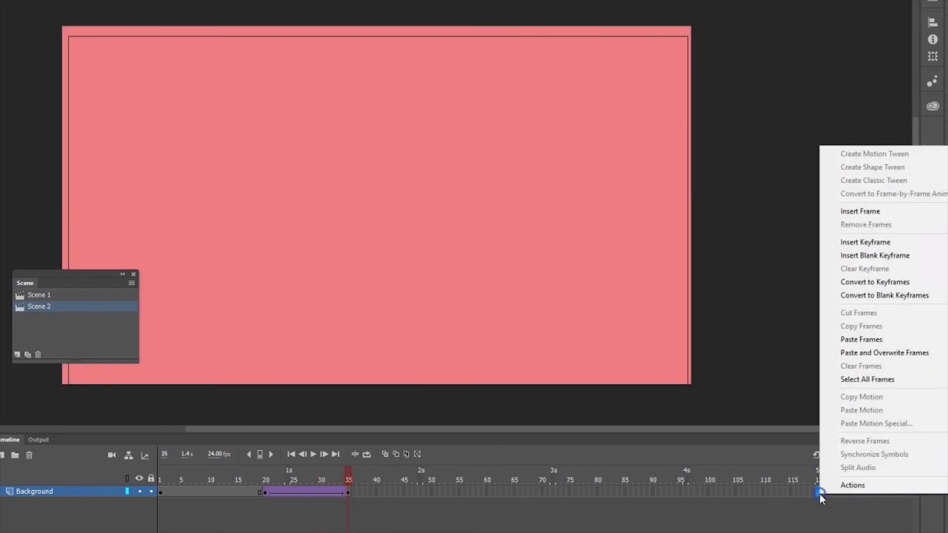
left_click(840, 211)
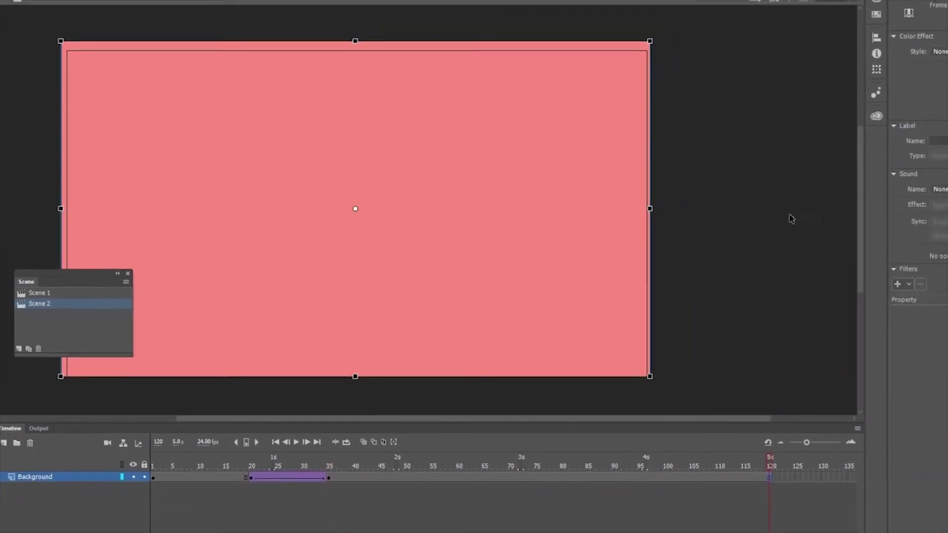
left_click(675, 235)
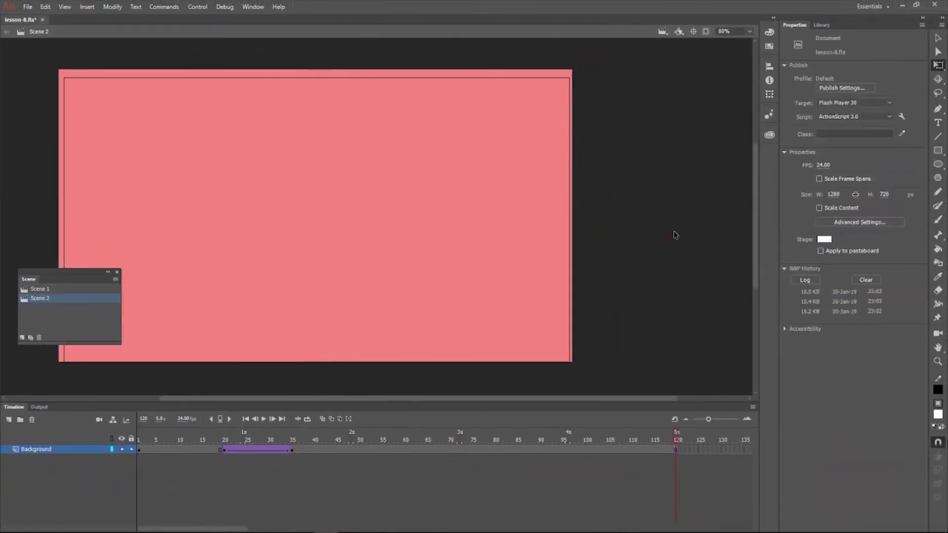
Create a new Graphic symbol named Title in the library
left_click(820, 26)
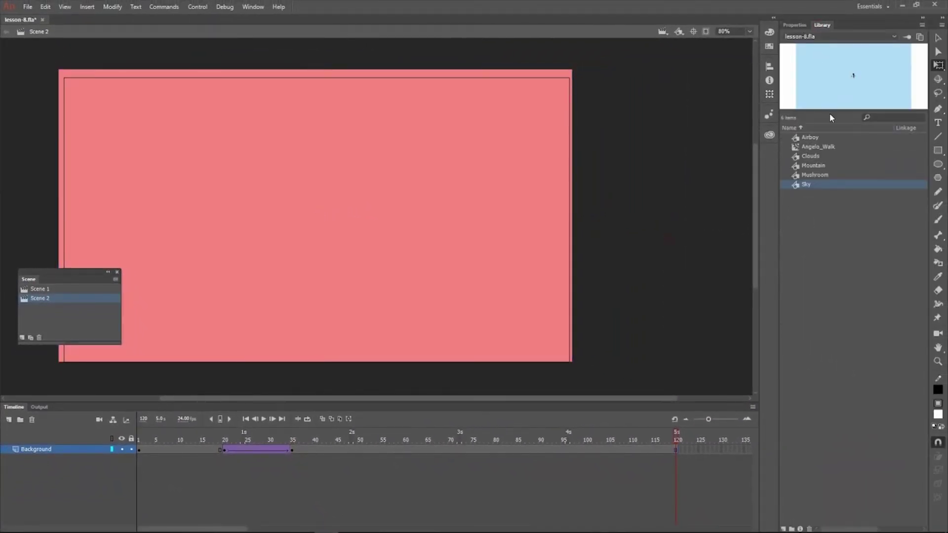
left_click(774, 529)
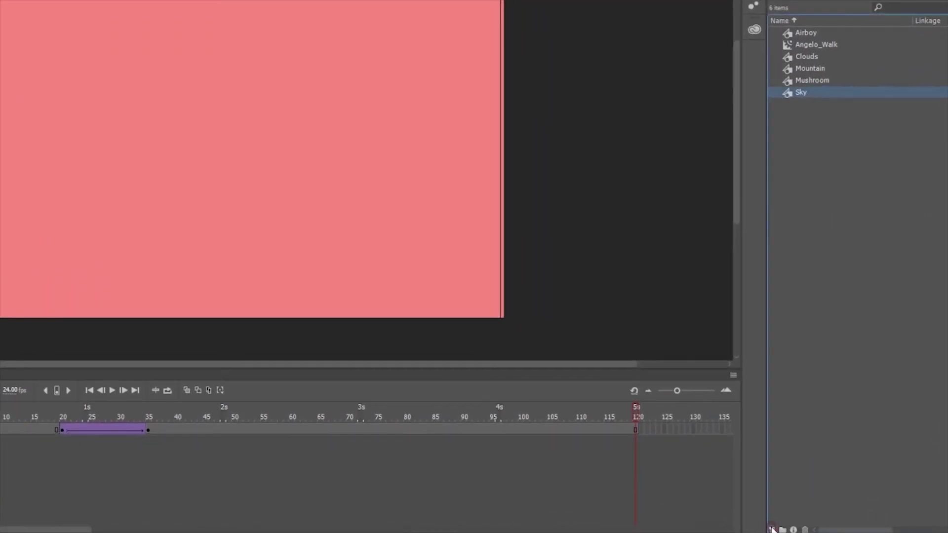
type("Title")
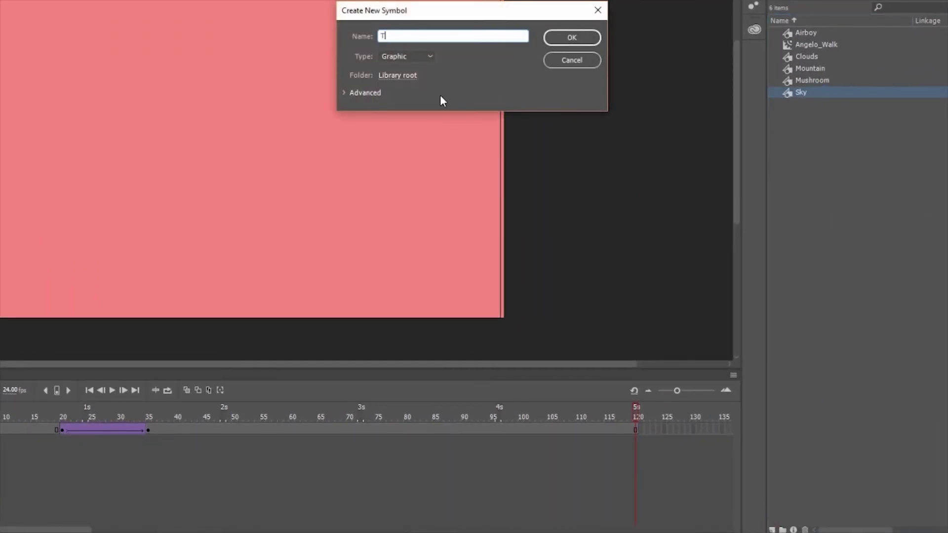
left_click(571, 38)
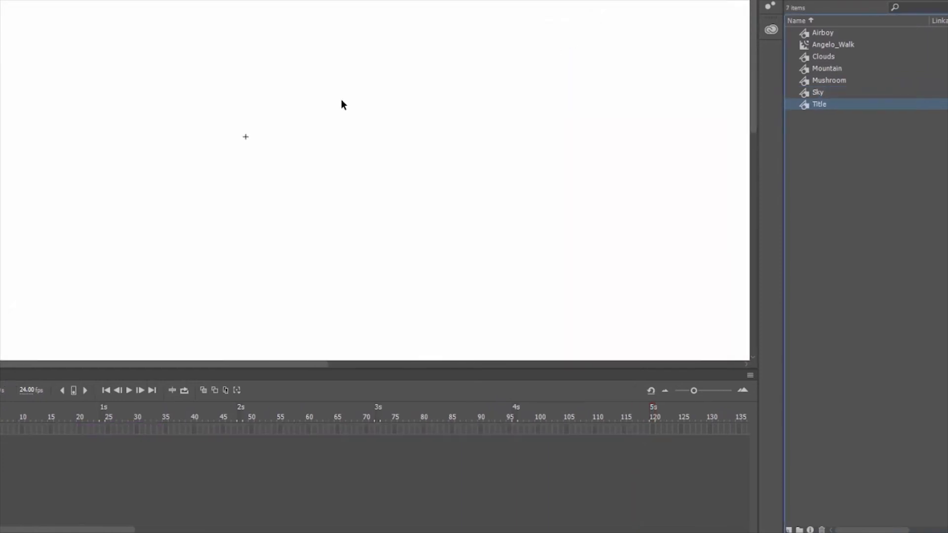
Rename the only layer of the Title symbol as Text
double_click(23, 429)
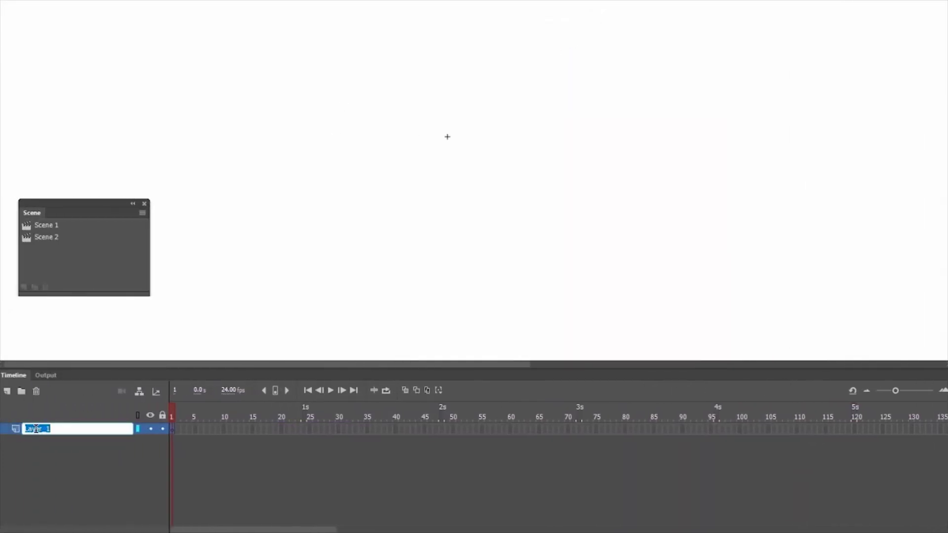
type("tel")
type("text")
key("Return")
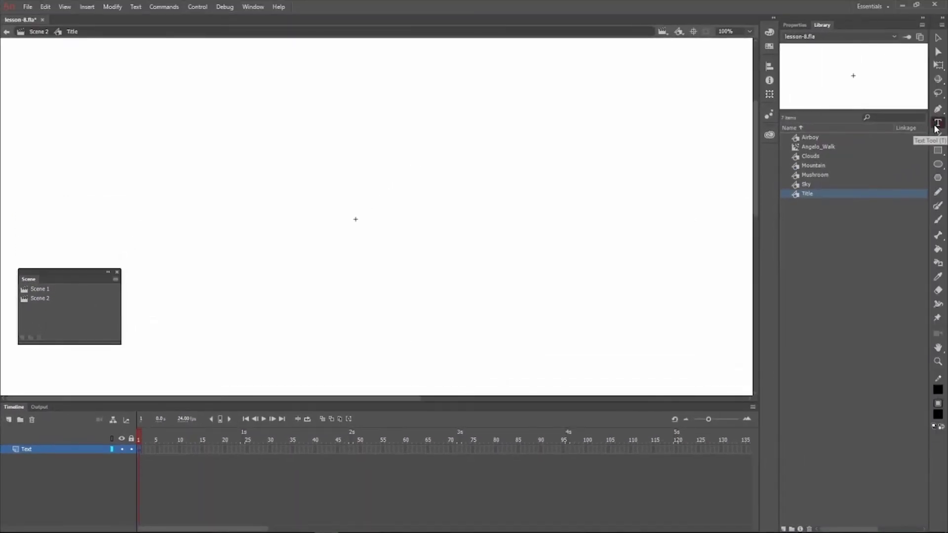
Set the Text tool to Bauhaus 93, 100 pt, gray #999999, with letter spacing -3
left_click(795, 24)
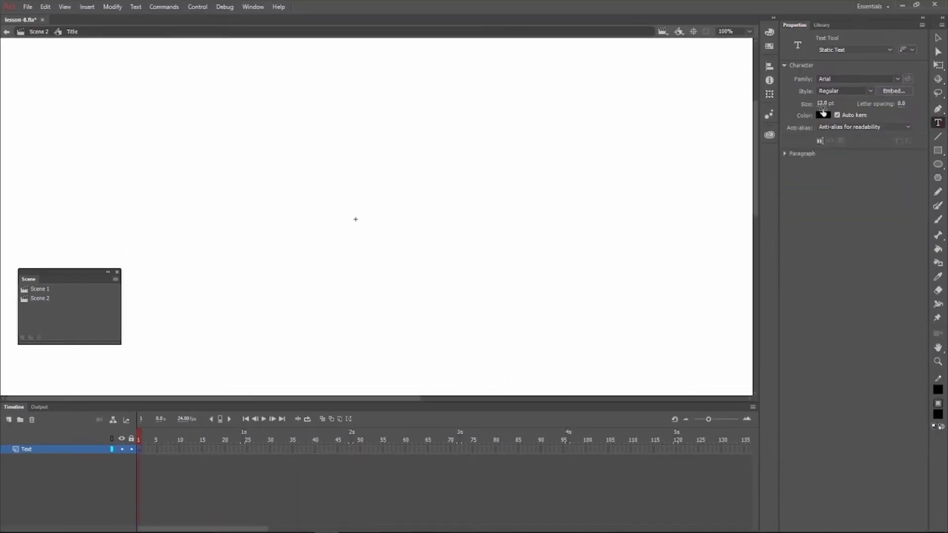
left_click(823, 114)
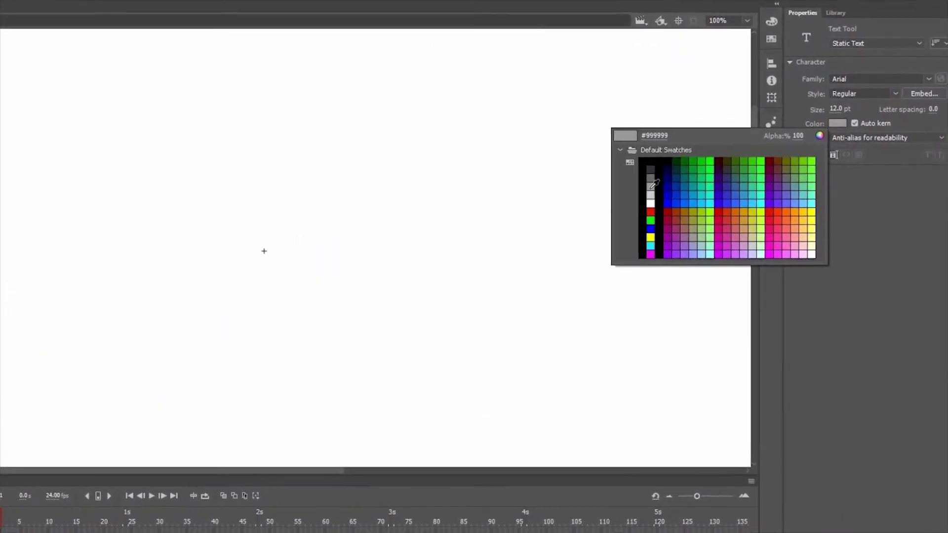
left_click(651, 187)
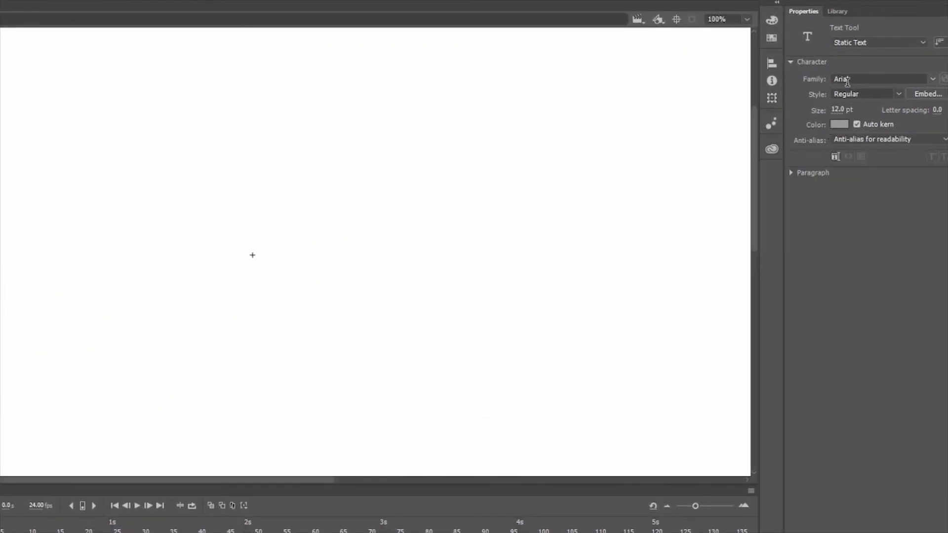
left_click(933, 79)
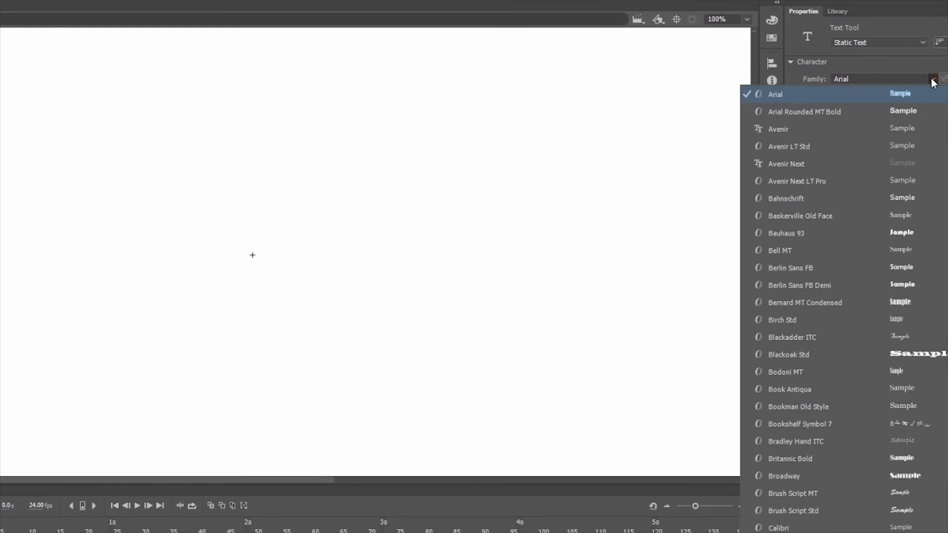
left_click(814, 231)
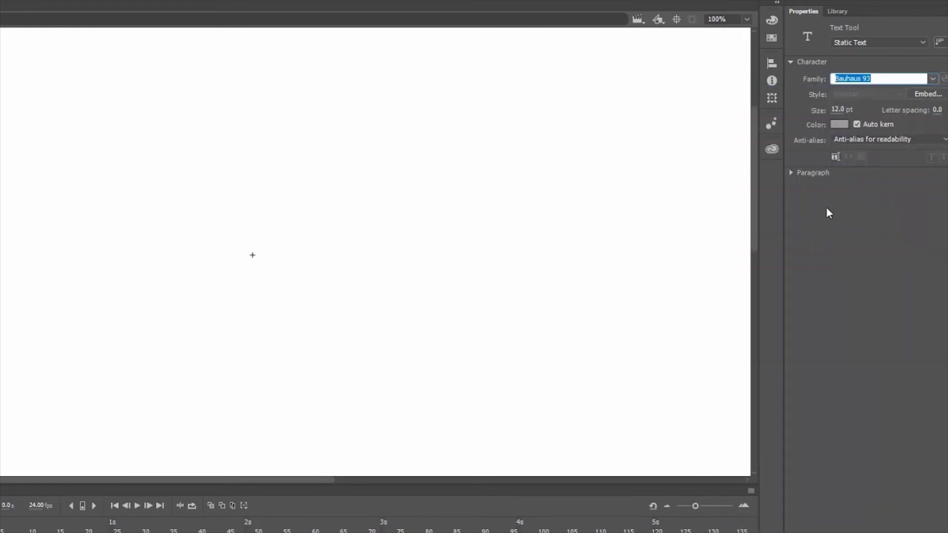
left_click(837, 109)
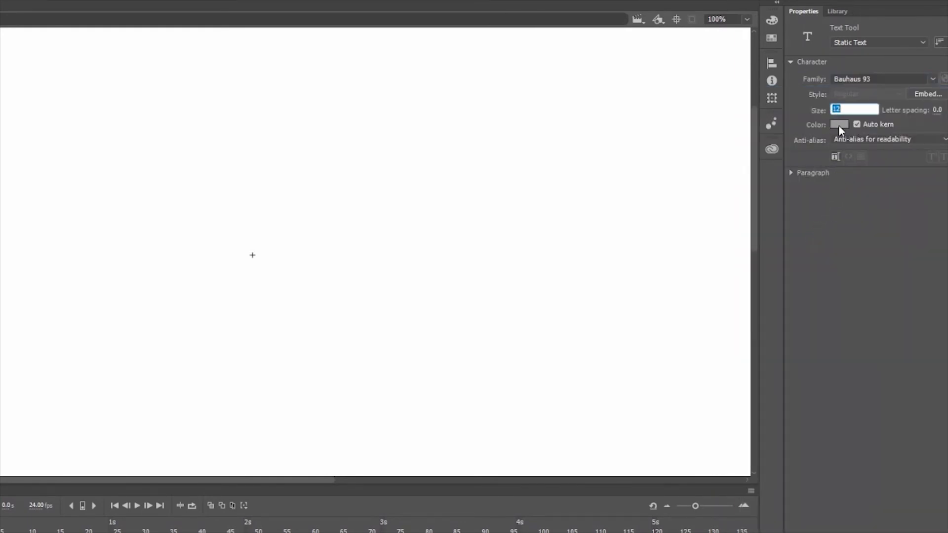
type("100")
left_click(936, 110)
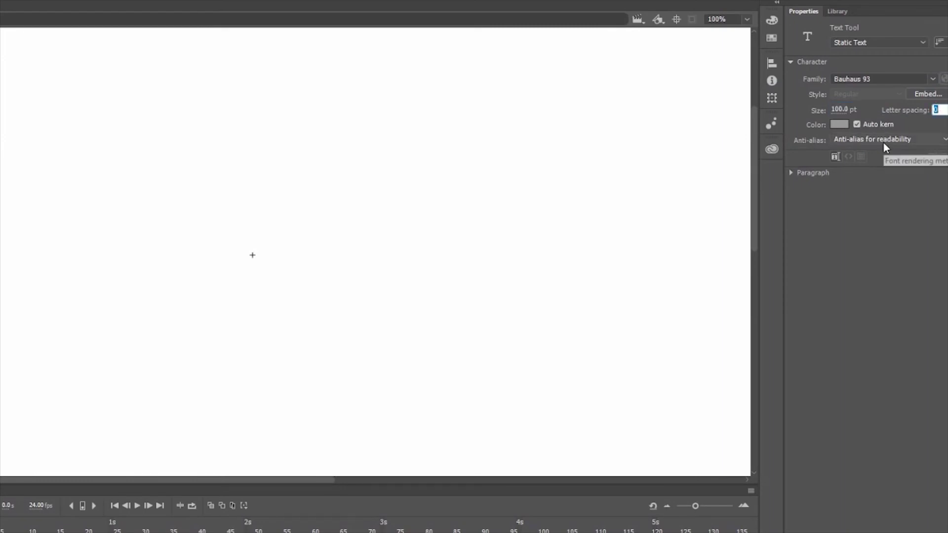
type("-3")
key("Return")
Add the static text MEGA to the upper part of the symbol's stage
left_click(211, 187)
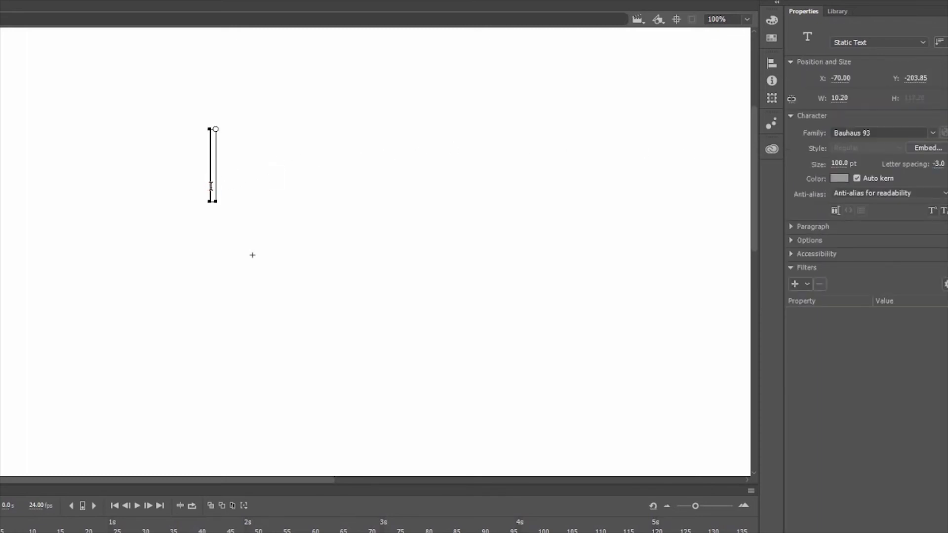
type("MEGA")
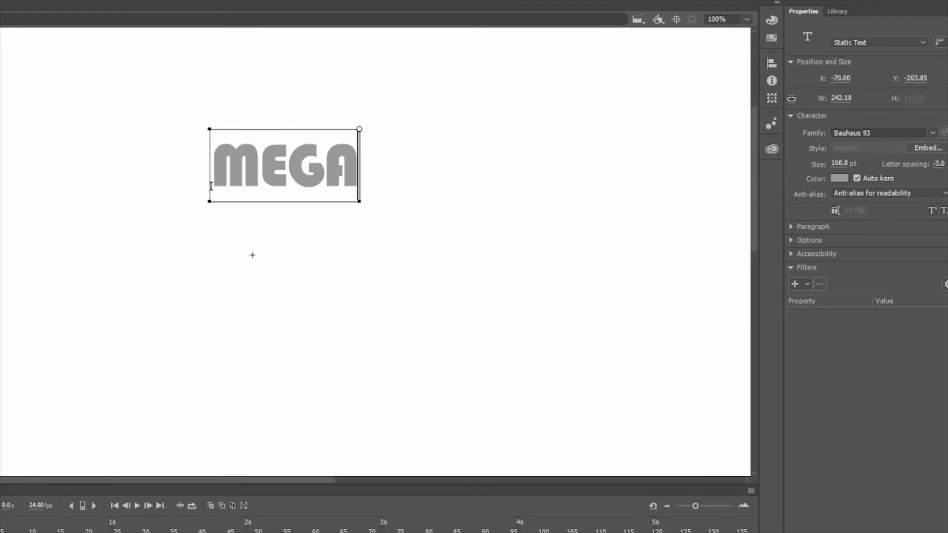
left_click(212, 235)
Add a second static text reading ANGELO BROS. at 135 pt just below MEGA
left_click(212, 235)
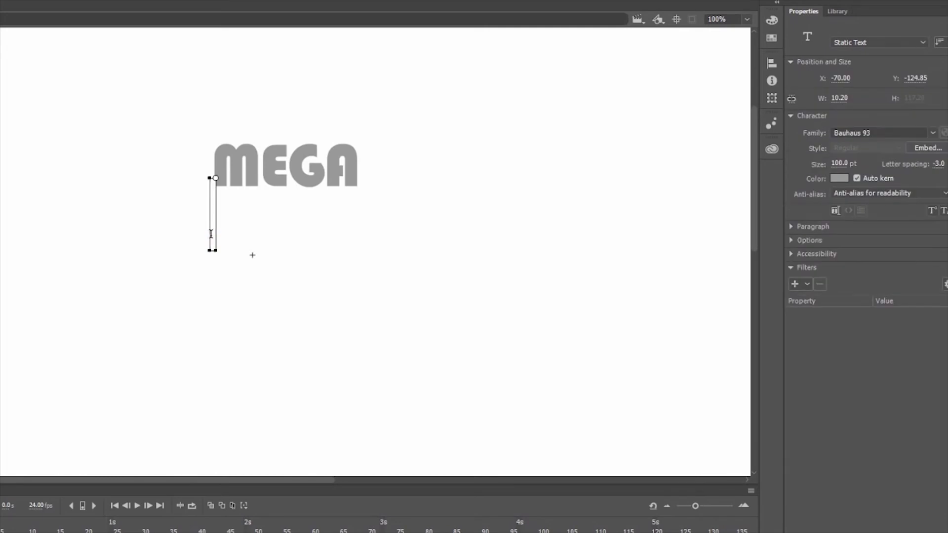
left_click(836, 163)
key("BackSpace")
key("Return")
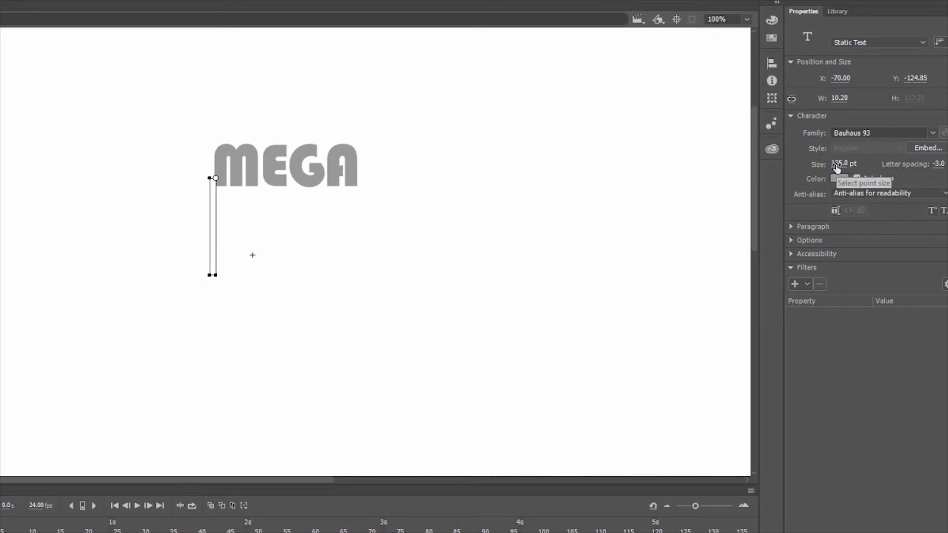
type("ANGELO B")
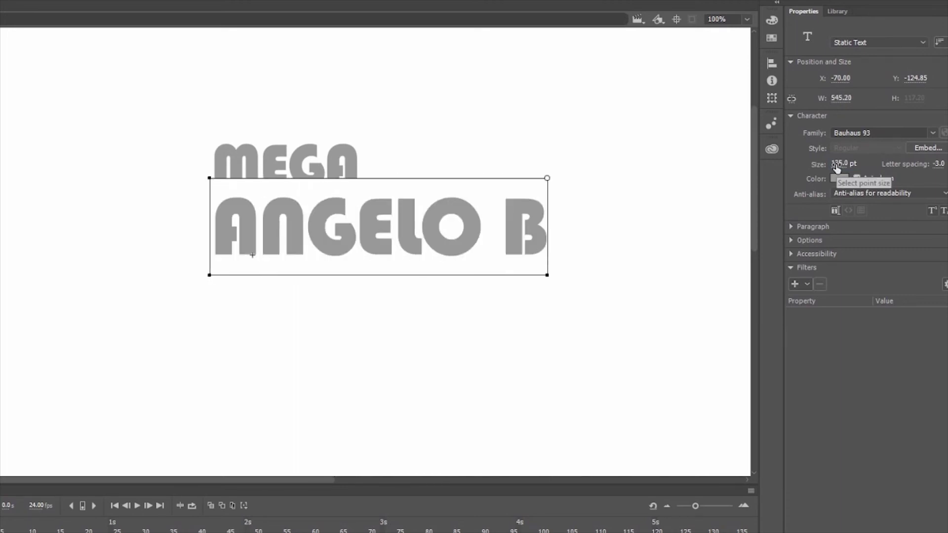
type("ROS.")
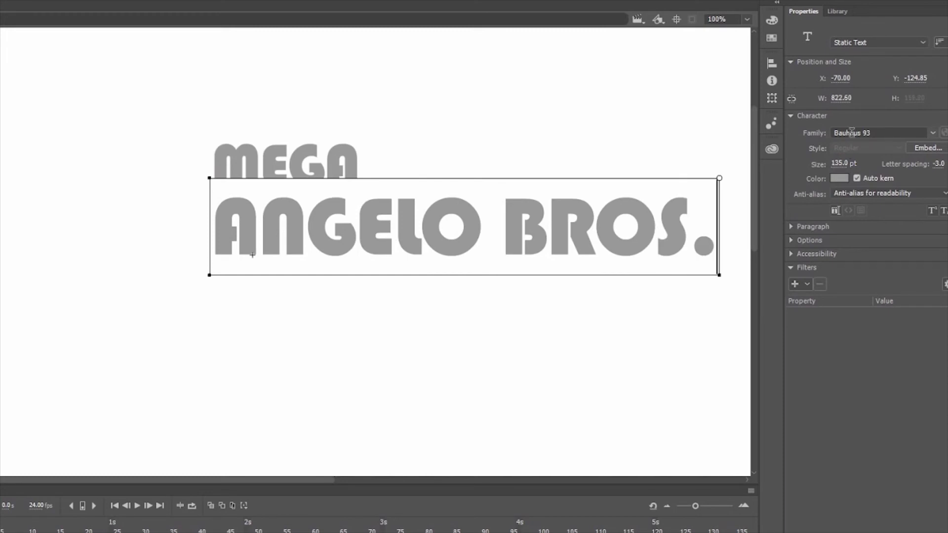
key("Escape")
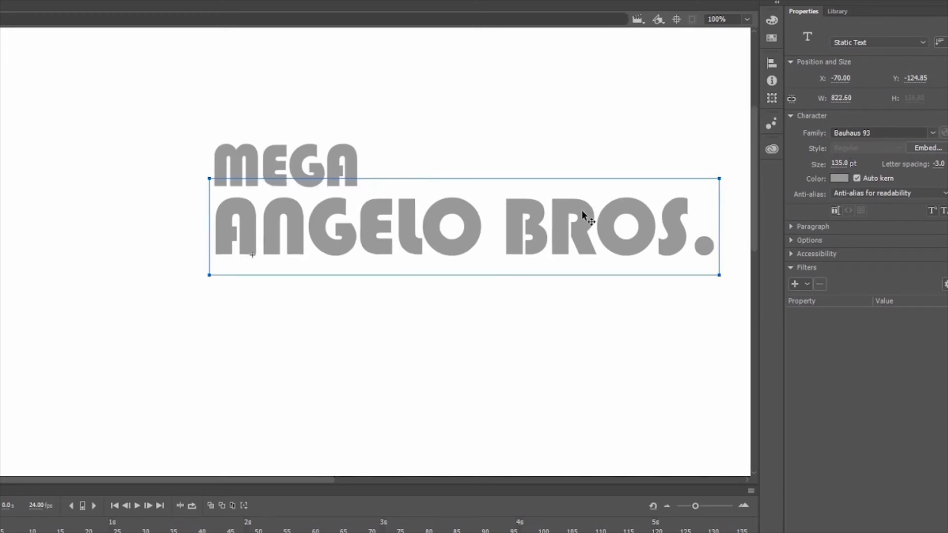
Move the ANGELO BROS. text leftward so that MEGA sits above its right half
left_click_drag(579, 216, 317, 218)
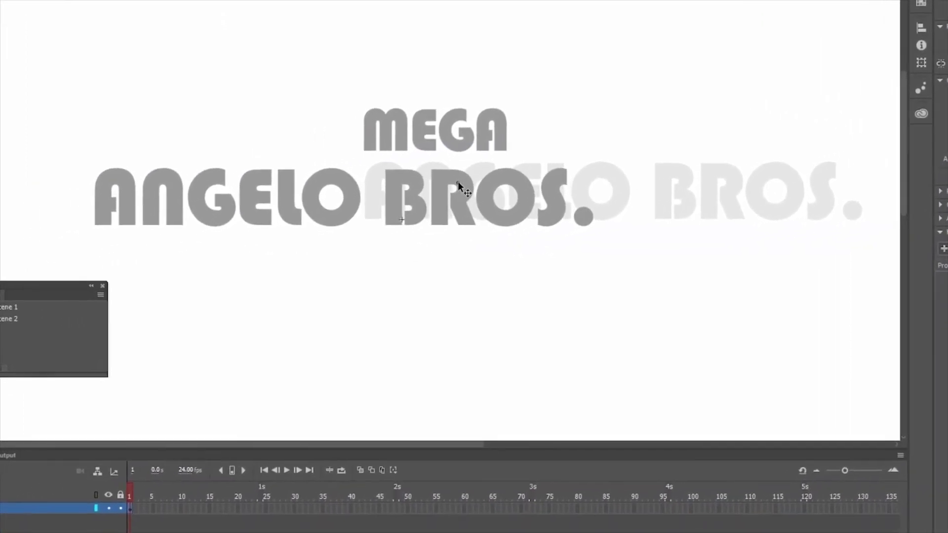
left_click_drag(458, 187, 489, 170)
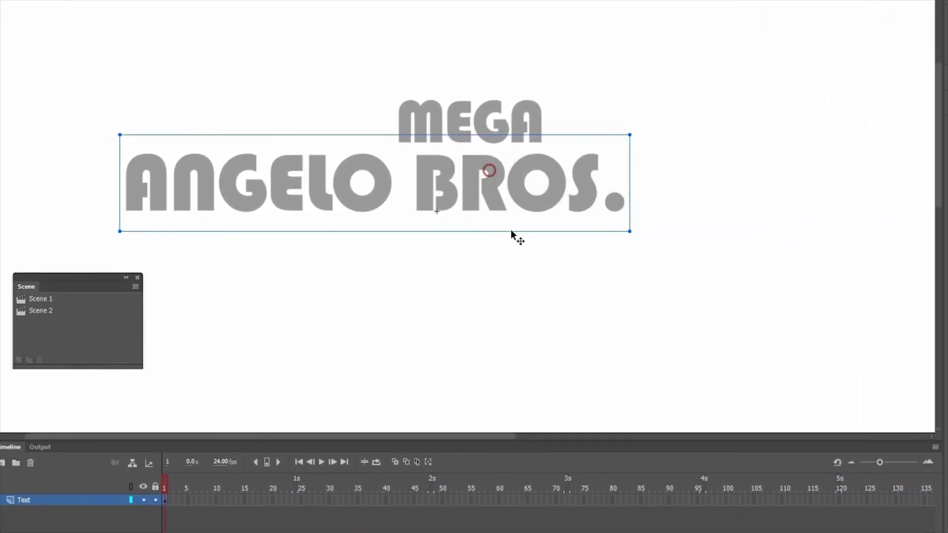
left_click(511, 253)
Add a new layer named Label and place it beneath the Text layer
left_click(2, 463)
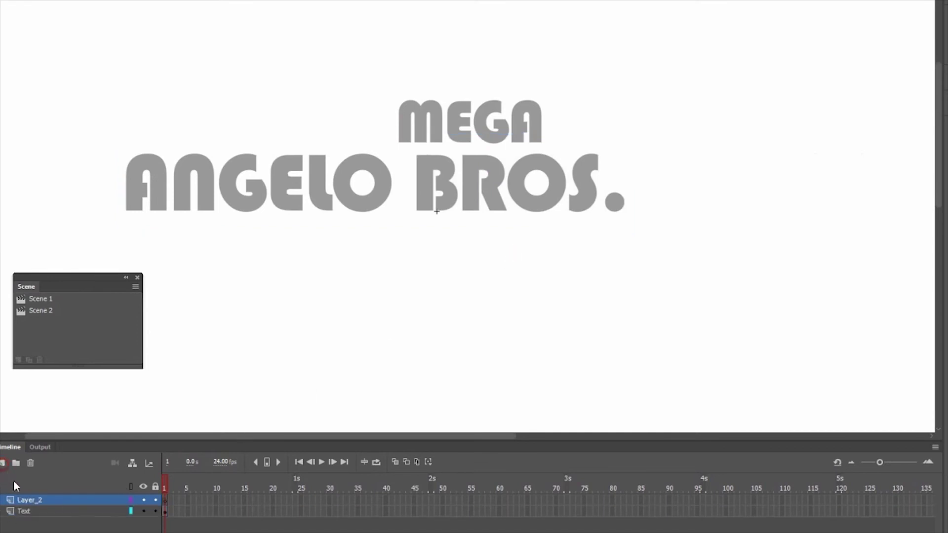
left_click(22, 511)
left_click(30, 502)
double_click(28, 501)
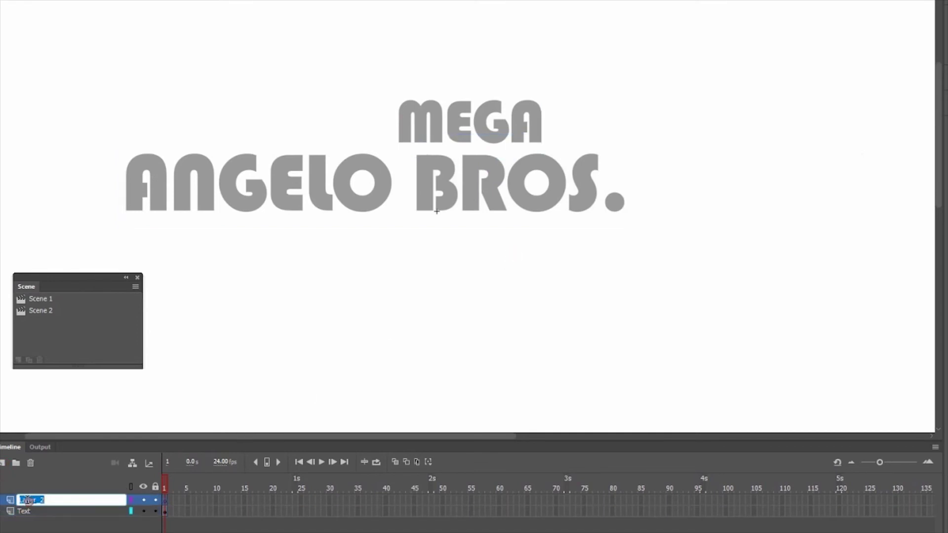
type("Label")
key("Return")
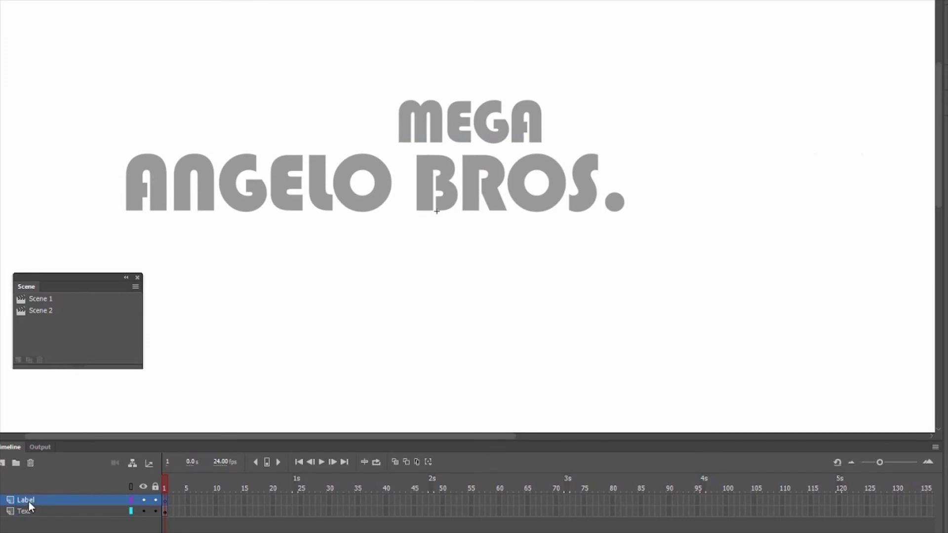
left_click_drag(28, 501, 28, 514)
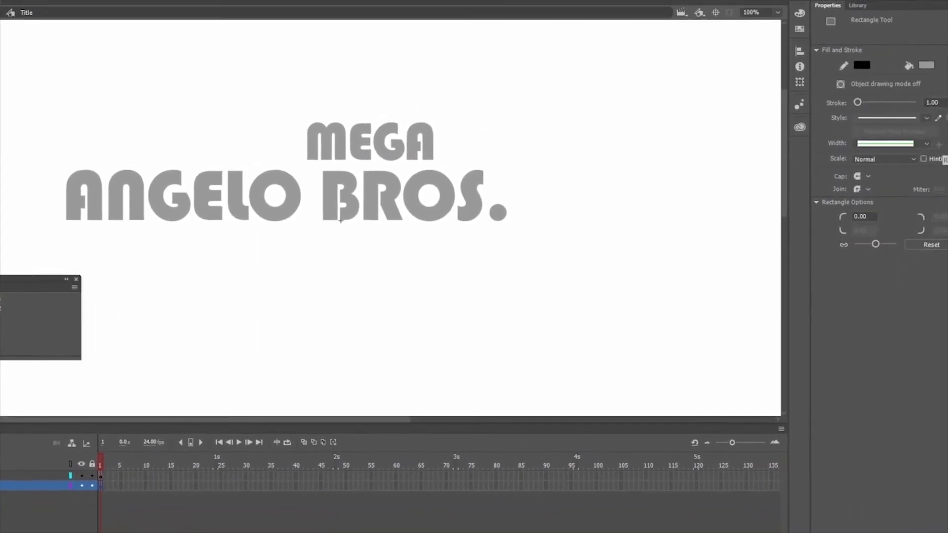
Configure the Rectangle tool with no stroke and a black fill
left_click(821, 73)
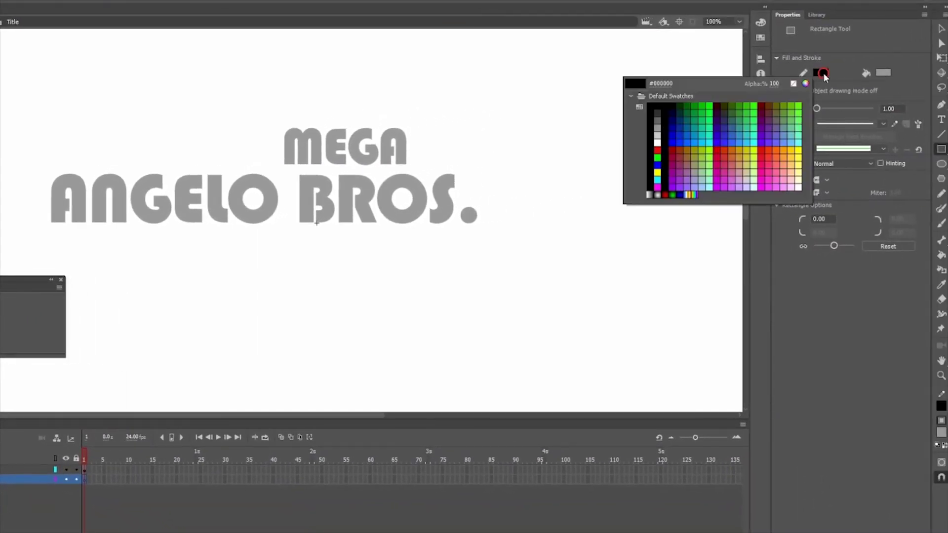
left_click(794, 84)
left_click(882, 72)
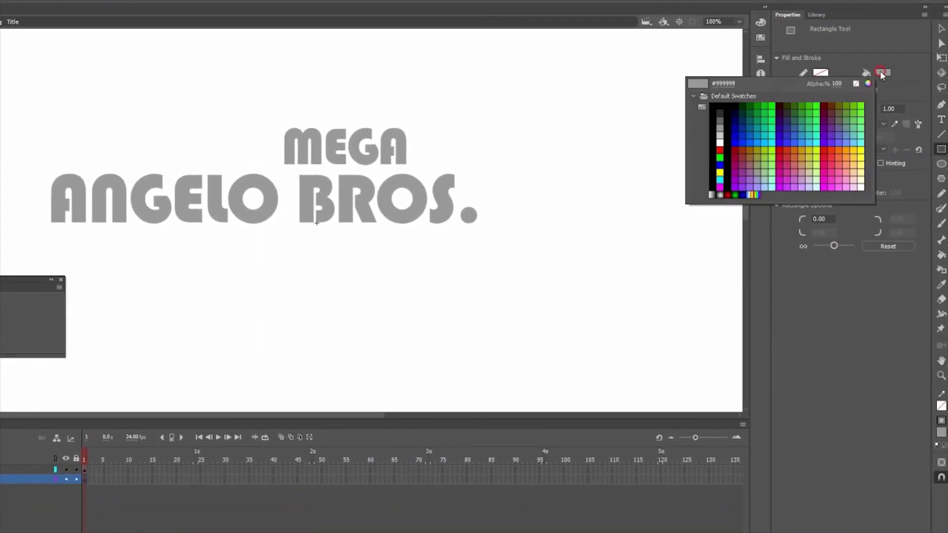
left_click(725, 101)
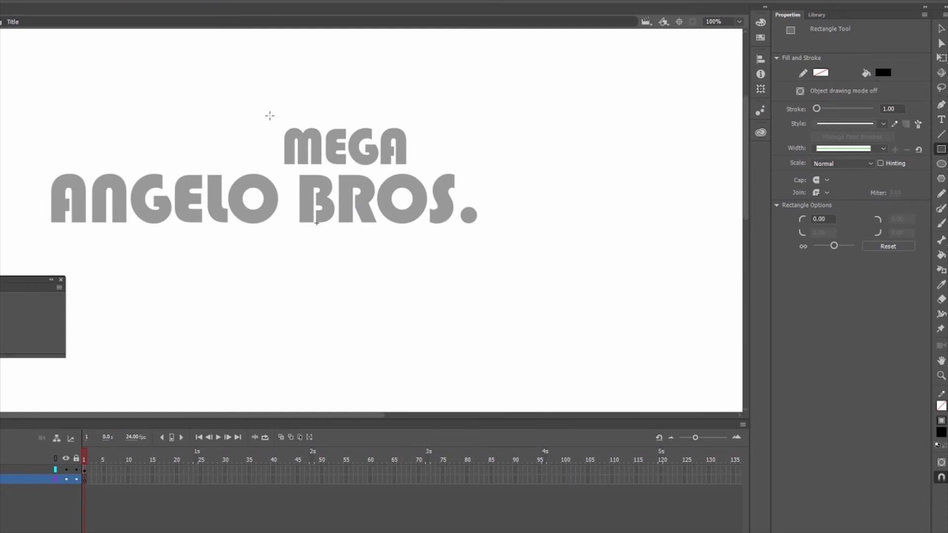
Draw two overlapping black rectangles with a 45 corner radius on the Label layer, one behind MEGA and one behind ANGELO BROS
left_click_drag(269, 116, 424, 176)
key("Down")
key("Down")
key("Down")
key("Down")
key("Down")
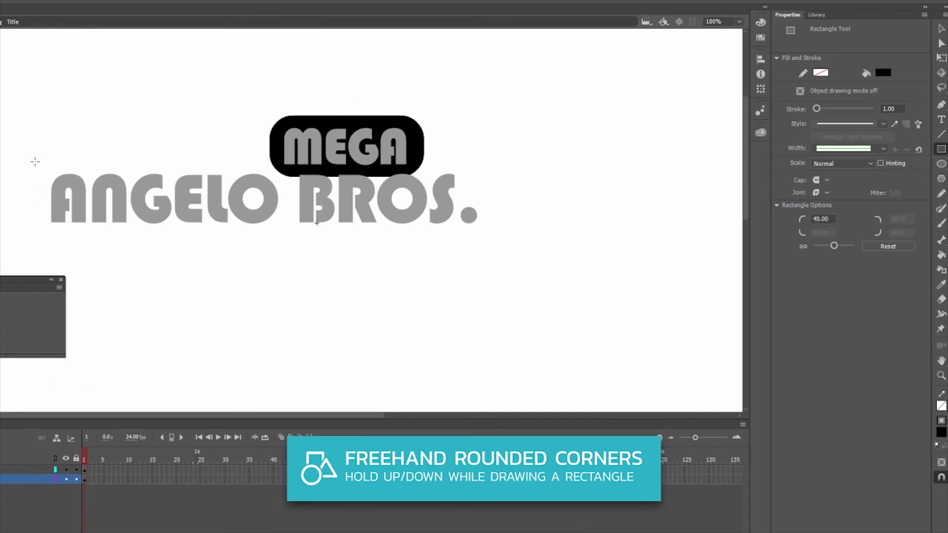
left_click_drag(34, 160, 498, 247)
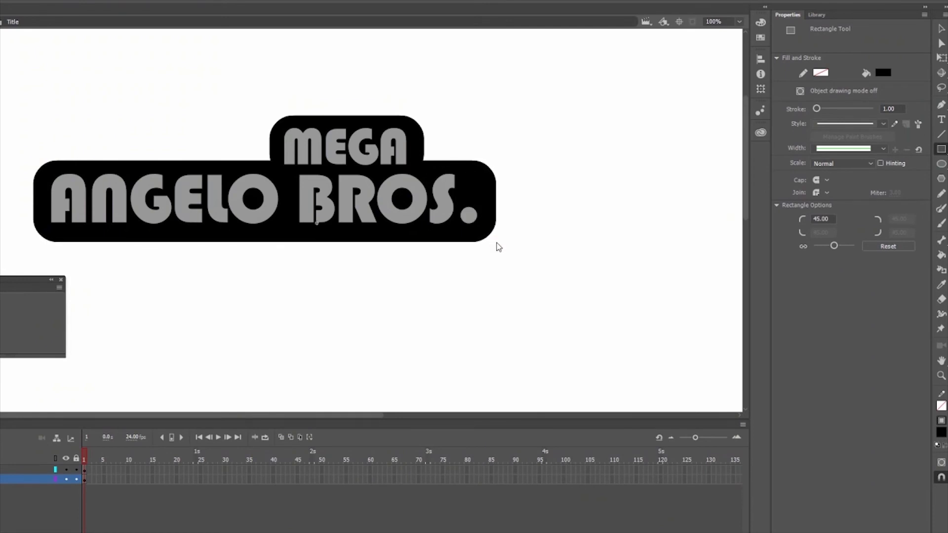
left_click(941, 29)
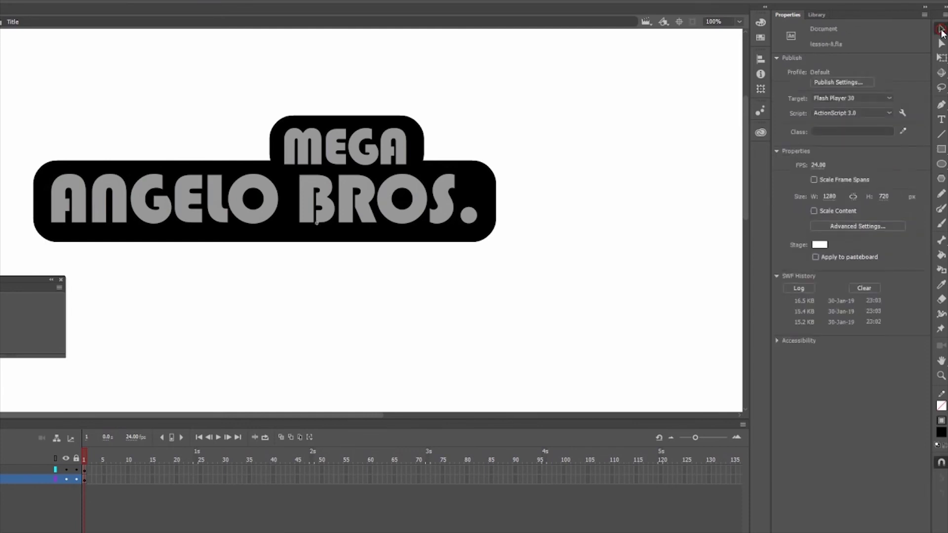
Recolor both the MEGA and ANGELO BROS. texts white (#FFFFFF)
key("ctrl+a")
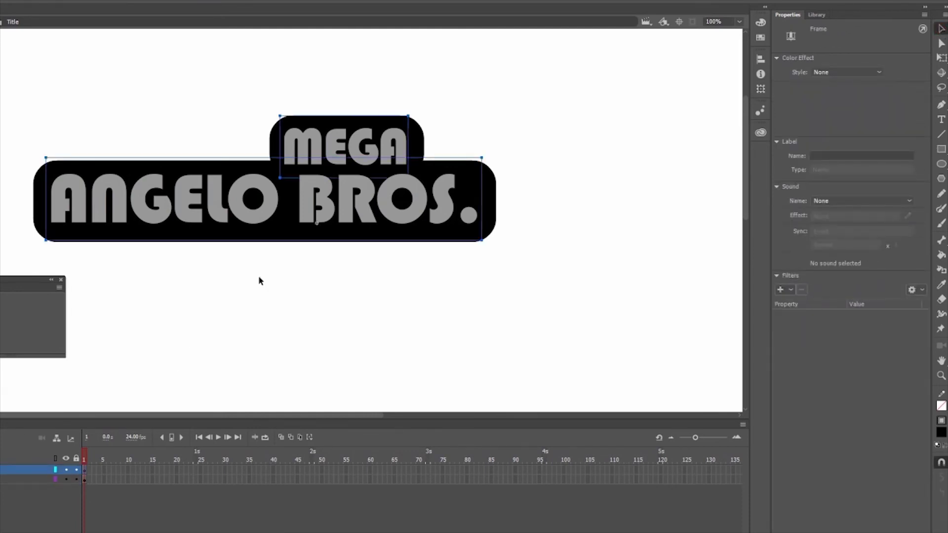
left_click(268, 212)
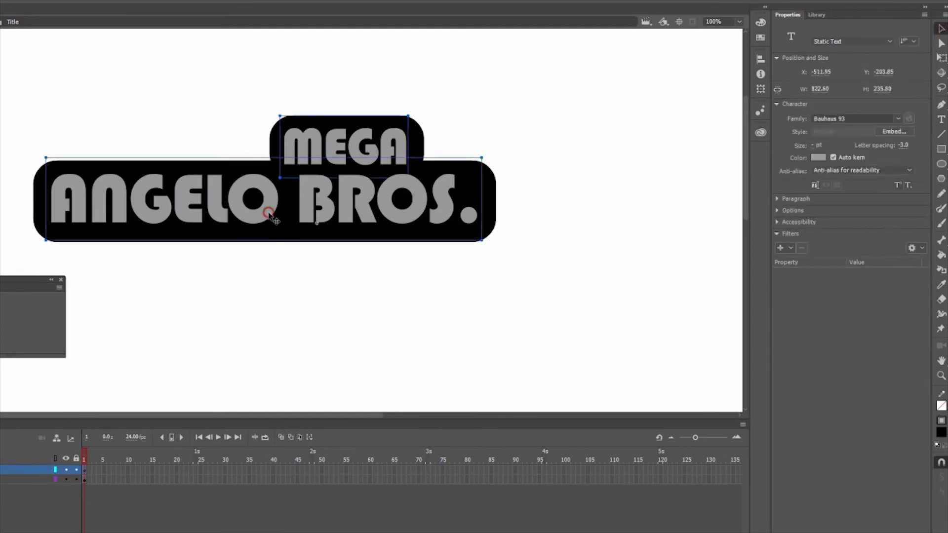
left_click(820, 158)
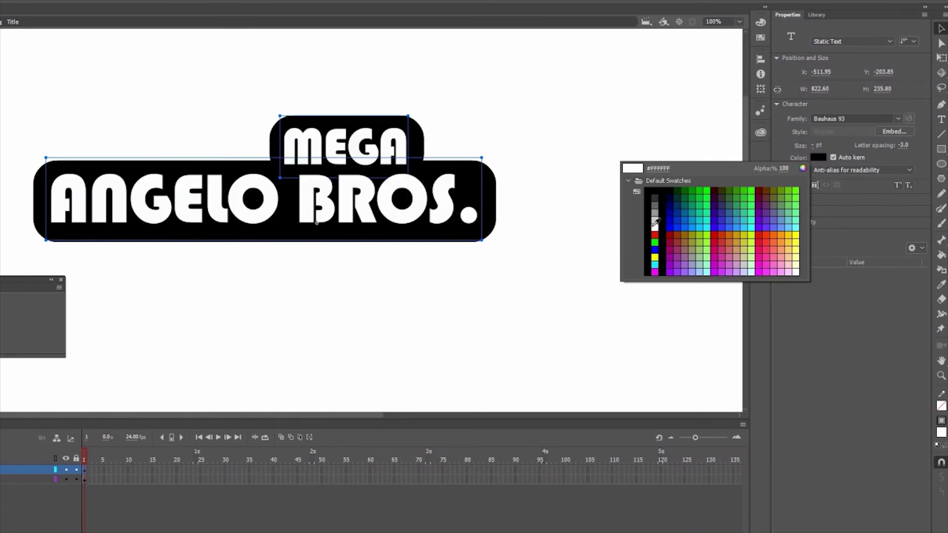
left_click(654, 227)
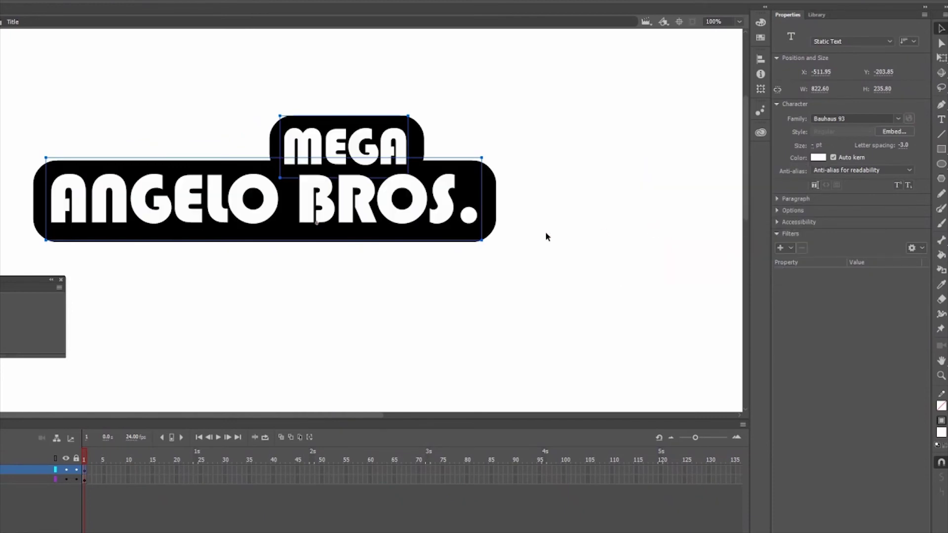
left_click(456, 267)
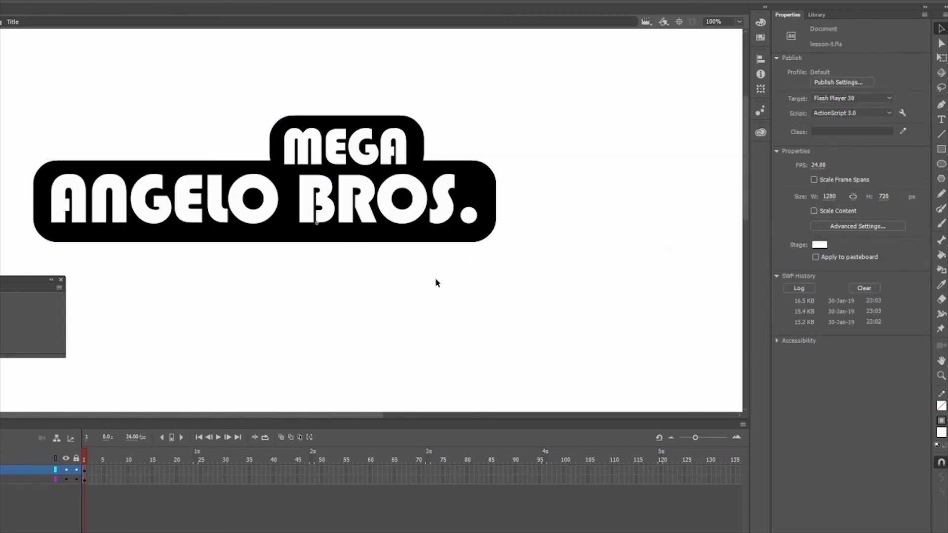
Select the texts together with their black label and move them down and rightward to center the title on its registration point
left_click_drag(556, 91, 15, 251)
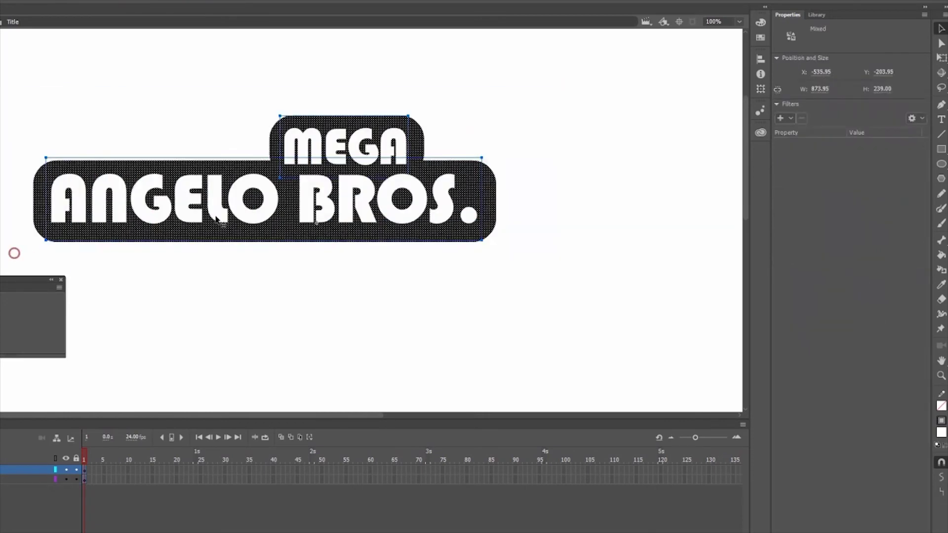
left_click(264, 210)
left_click_drag(264, 210, 301, 233)
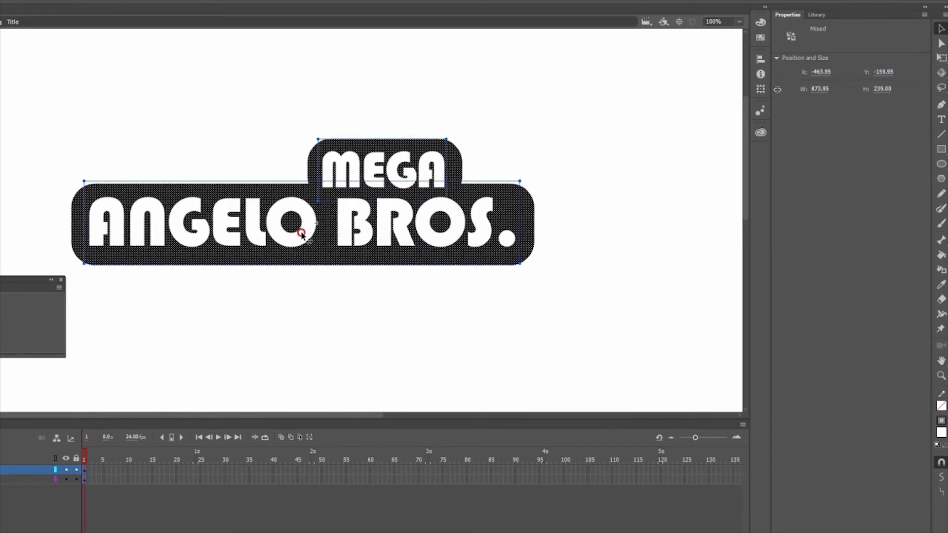
left_click(315, 284)
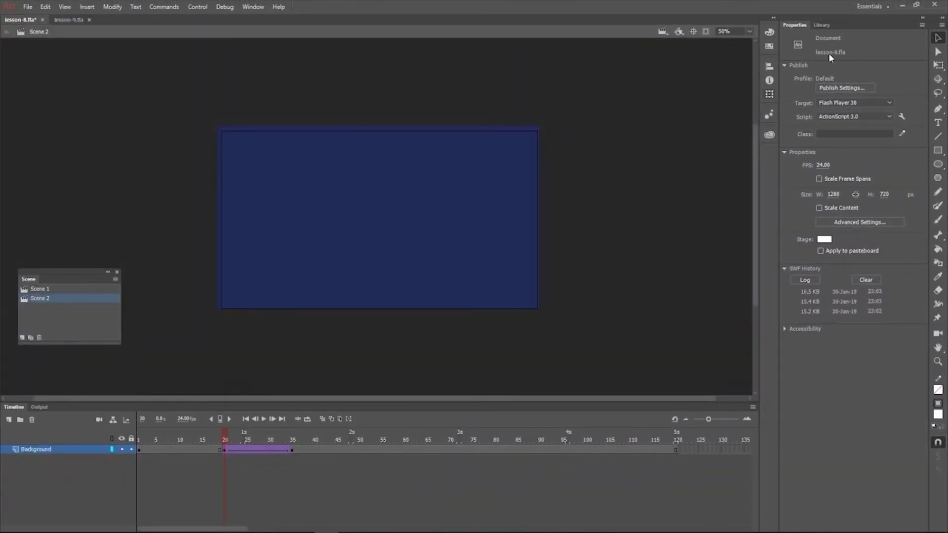
Add a new layer named Mushroom above the Background layer in Scene 2
left_click(822, 25)
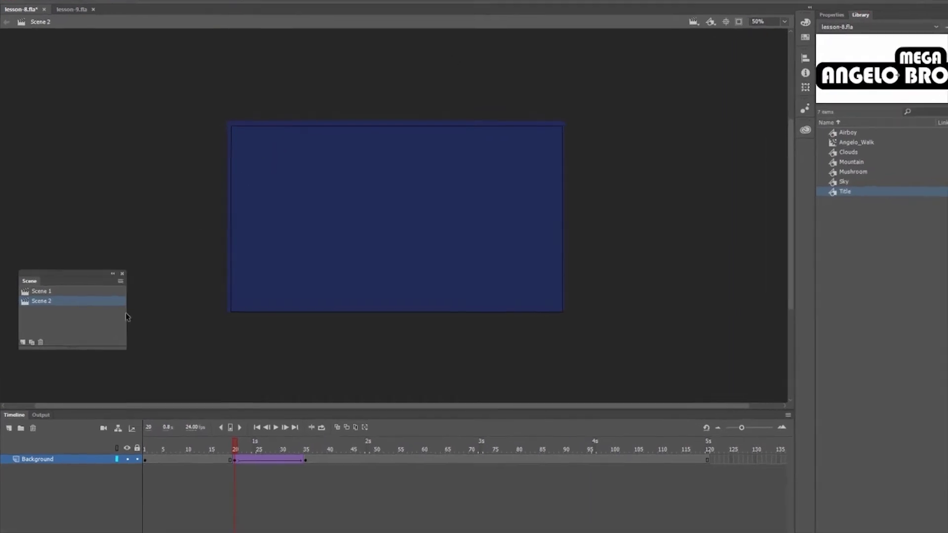
left_click(10, 447)
double_click(38, 478)
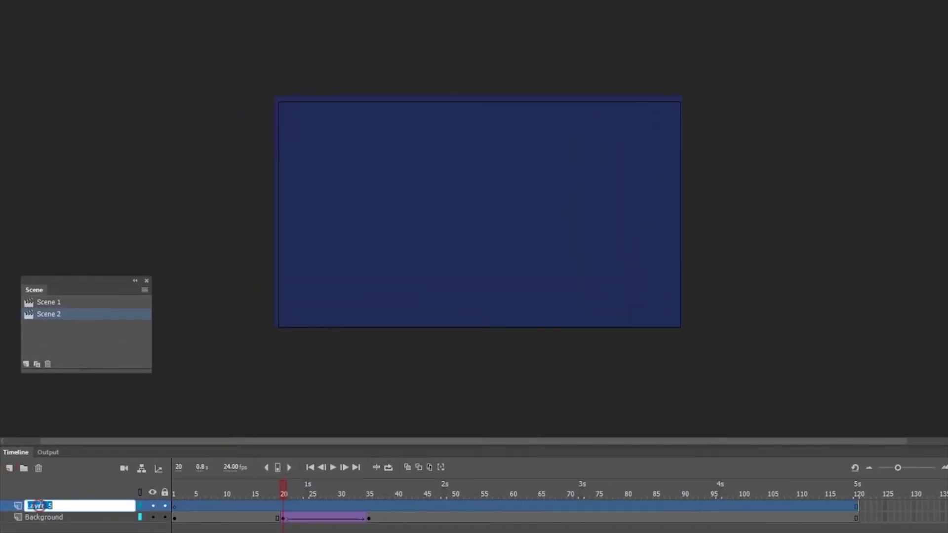
type("Mushroom")
key("Return")
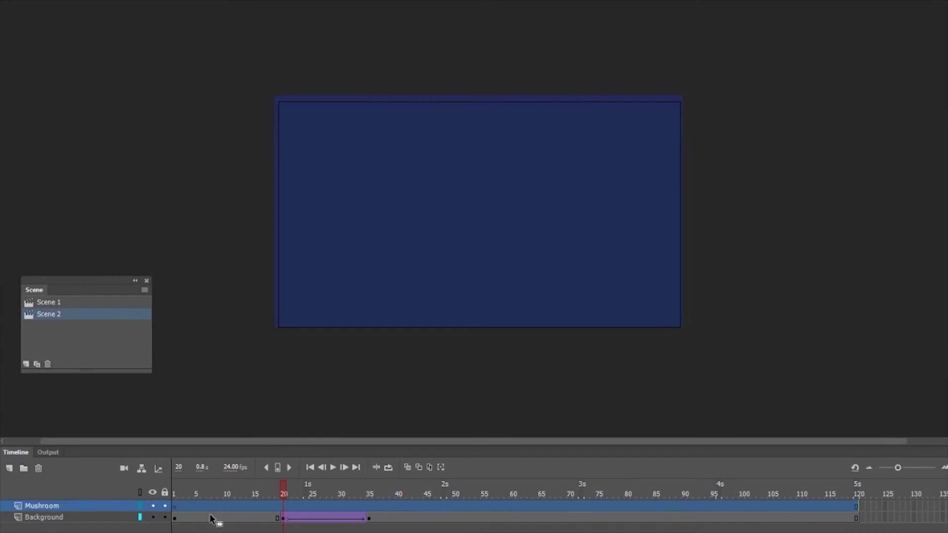
Insert a keyframe at frame 20 of the Mushroom layer and place the Mushroom symbol just above the stage, horizontally centered
right_click(283, 506)
left_click(357, 261)
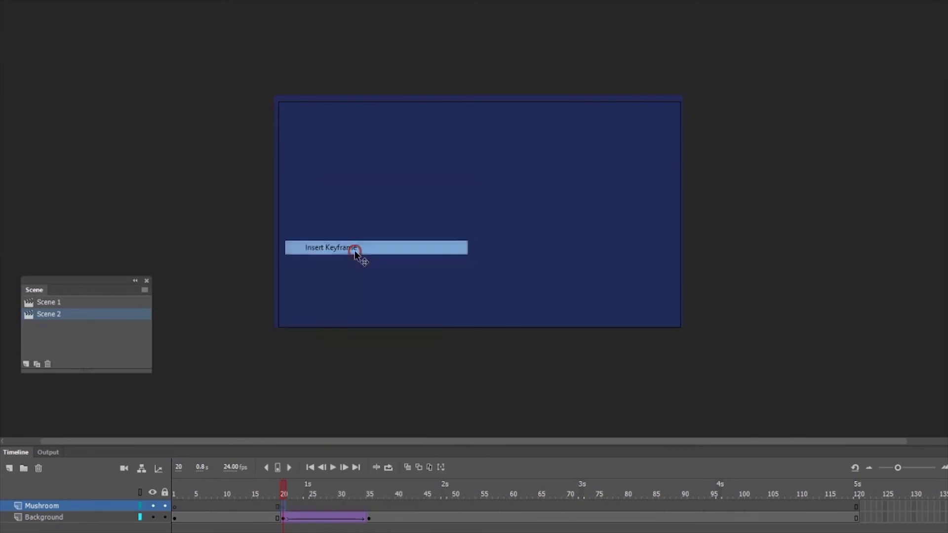
left_click_drag(912, 188, 562, 174)
left_click_drag(277, 99, 317, 125)
left_click(527, 277)
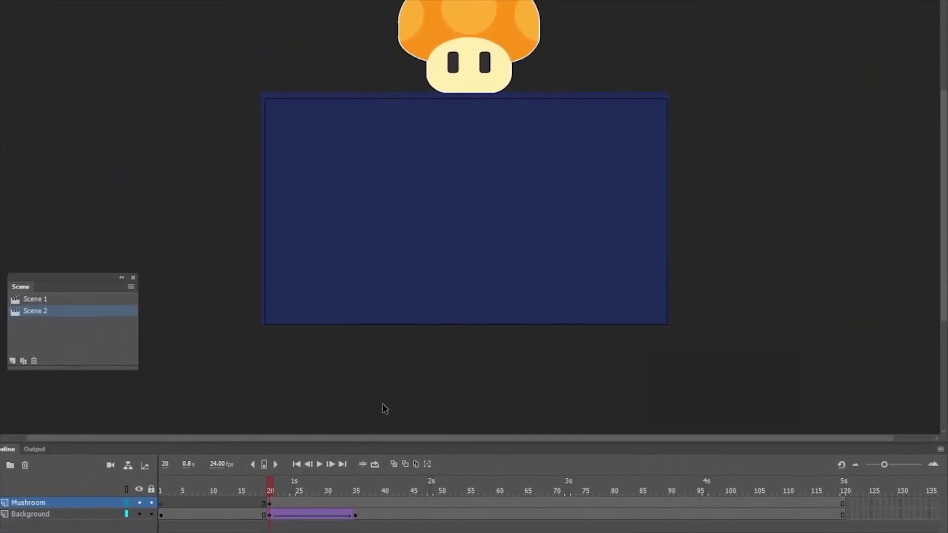
Insert a keyframe at frame 35 of the Mushroom layer and move the mushroom straight down into the lower middle of the stage
right_click(356, 502)
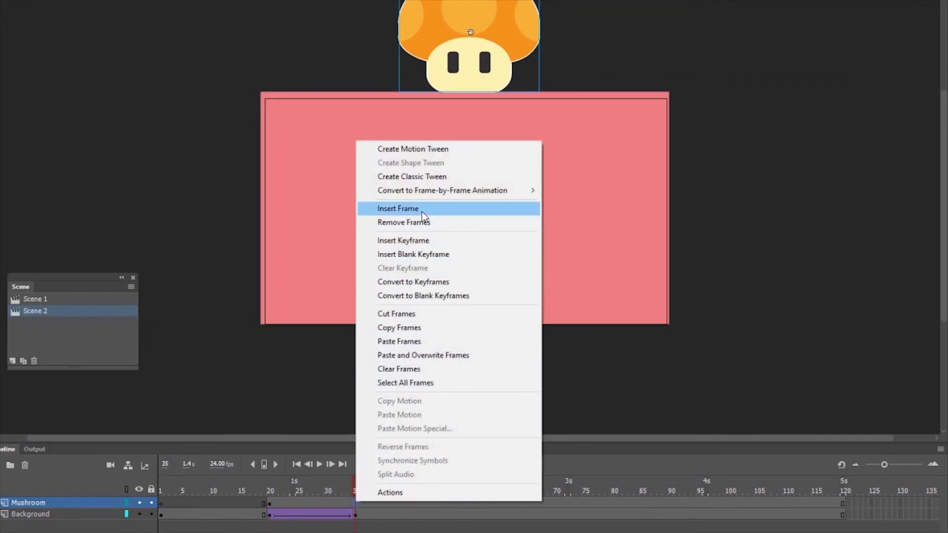
left_click(423, 240)
left_click_drag(491, 81, 478, 276)
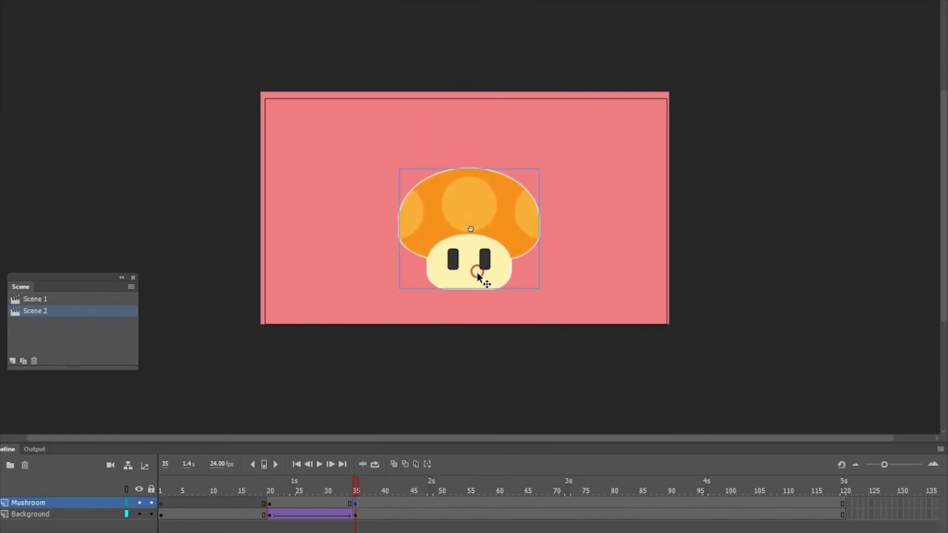
Insert keyframes at frames 40 and 45 of the Mushroom layer and raise the mushroom slightly at frame 40 for a bounce
right_click(385, 503)
left_click(453, 242)
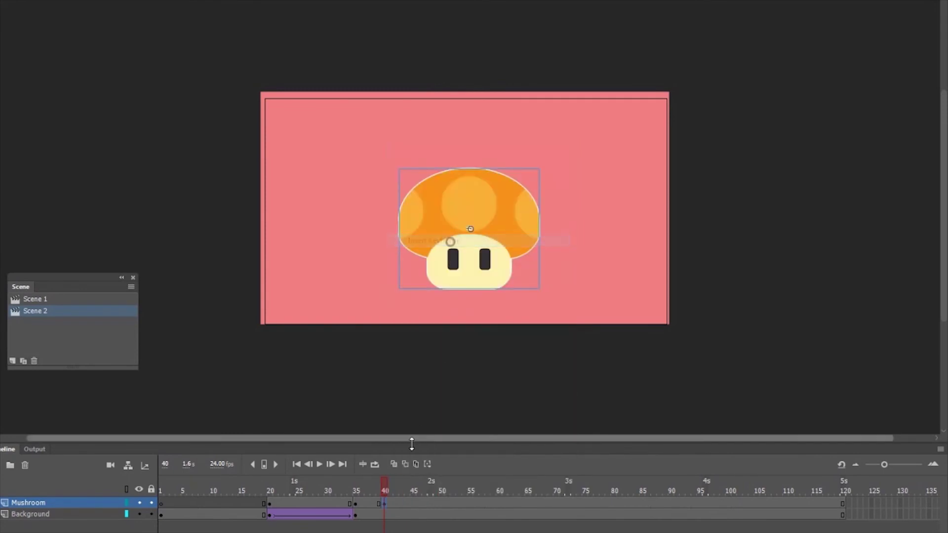
right_click(411, 502)
left_click(472, 239)
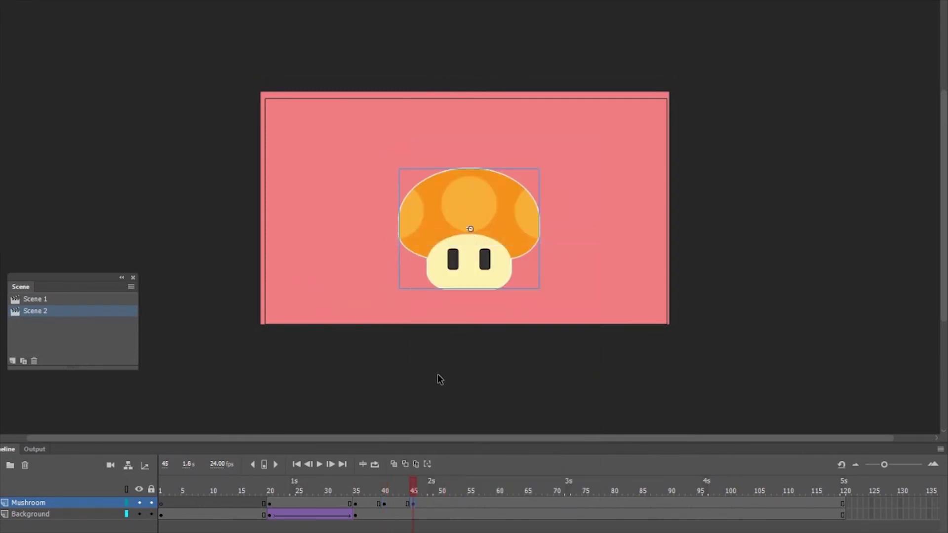
left_click(357, 502)
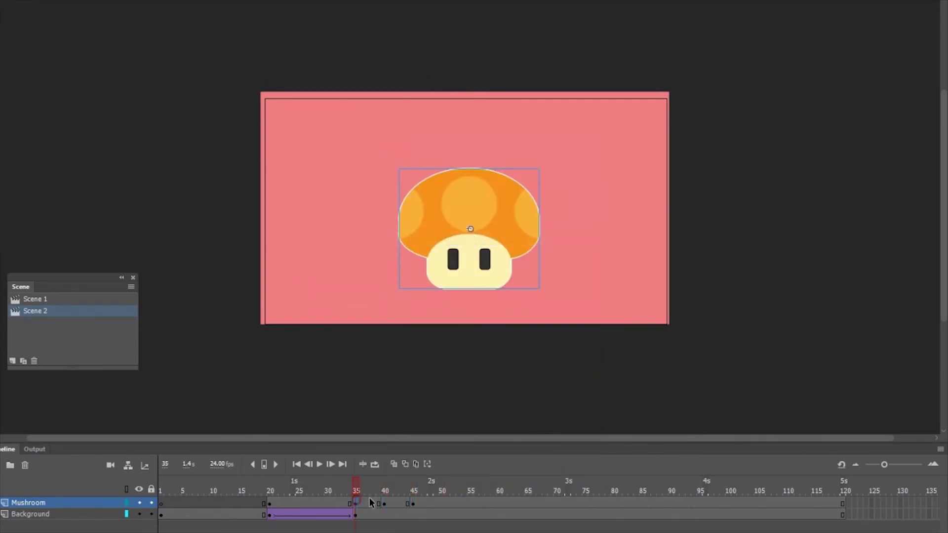
left_click(414, 502)
left_click(384, 502)
left_click_drag(469, 273, 467, 229)
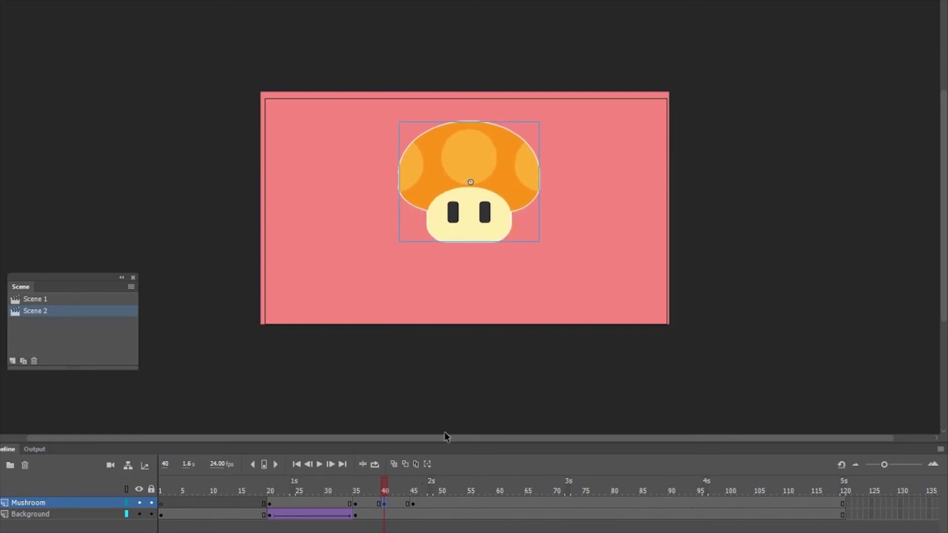
Create classic tweens between the mushroom's keyframes from frame 20 to 45 and play back the drop and bounce
left_click_drag(342, 502, 390, 503)
right_click(390, 503)
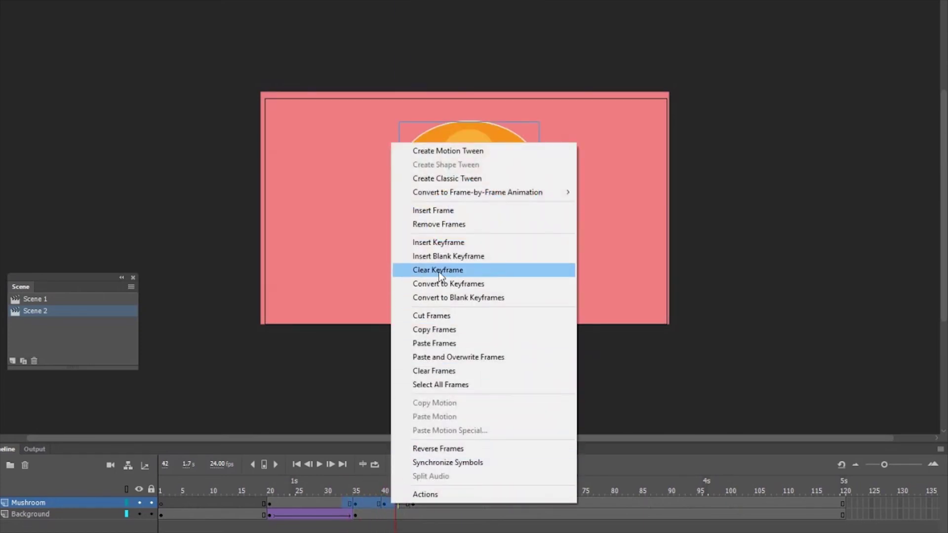
left_click(434, 179)
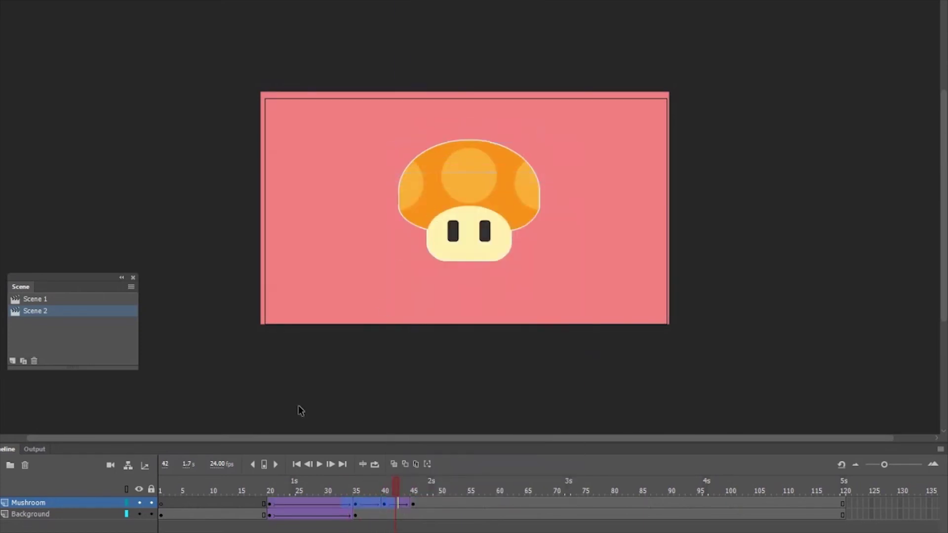
left_click(260, 487)
left_click(319, 464)
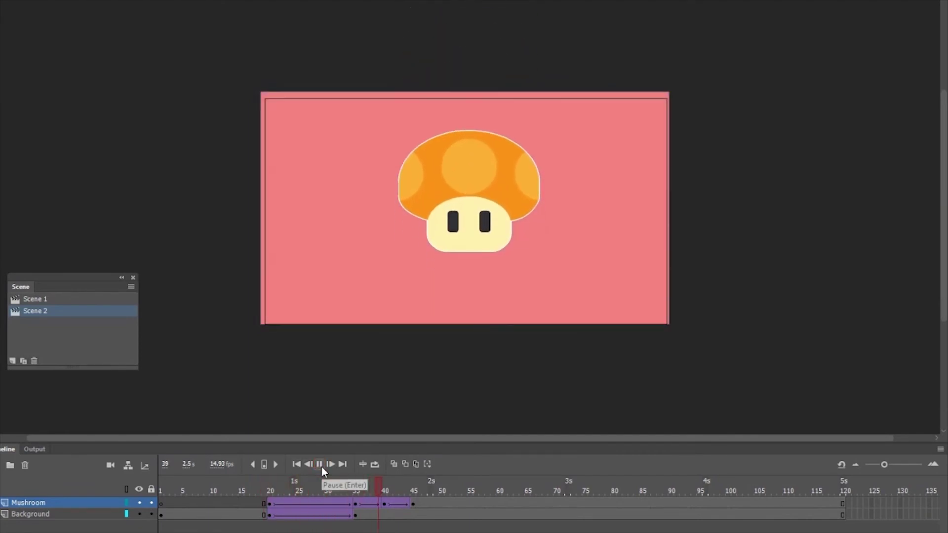
left_click(258, 487)
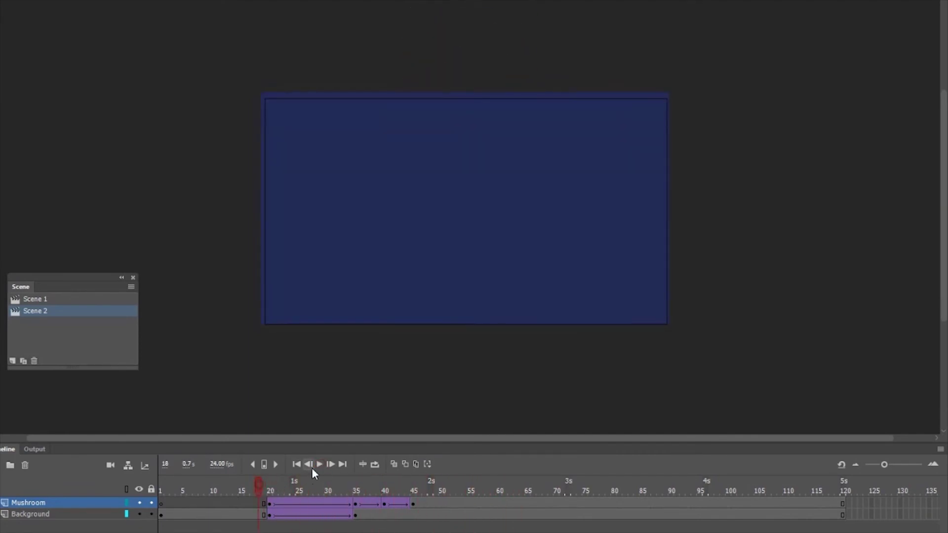
left_click(318, 464)
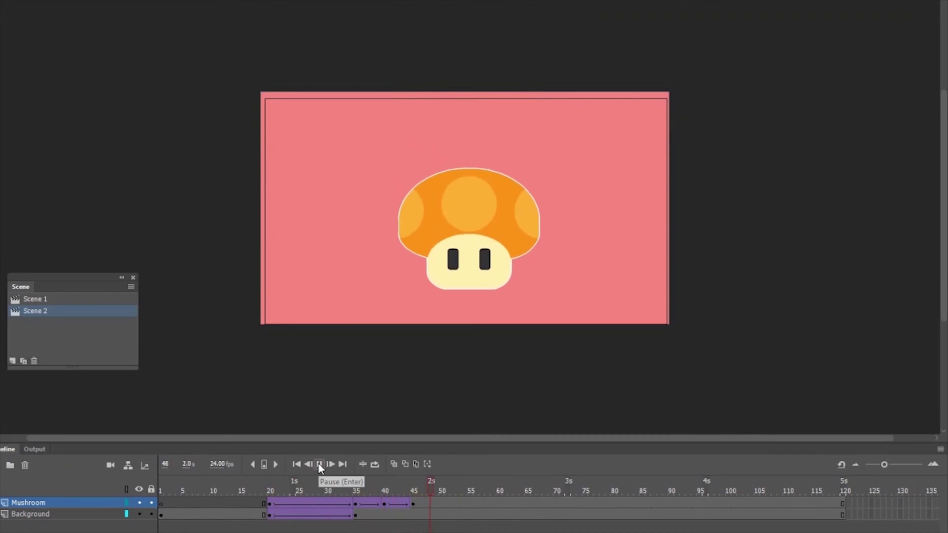
left_click(318, 463)
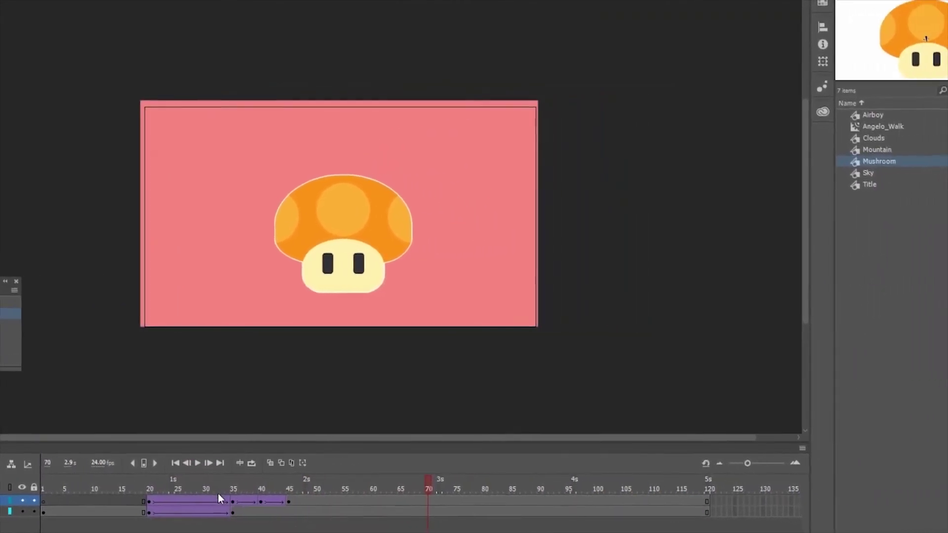
Apply a Circ Ease In to the mushroom's falling tween between frames 20 and 35
left_click(218, 493)
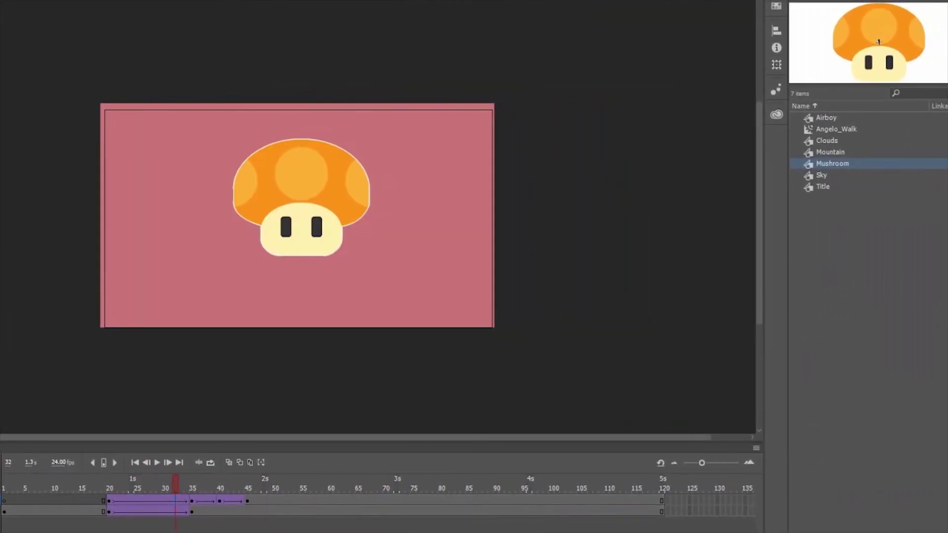
left_click(811, 6)
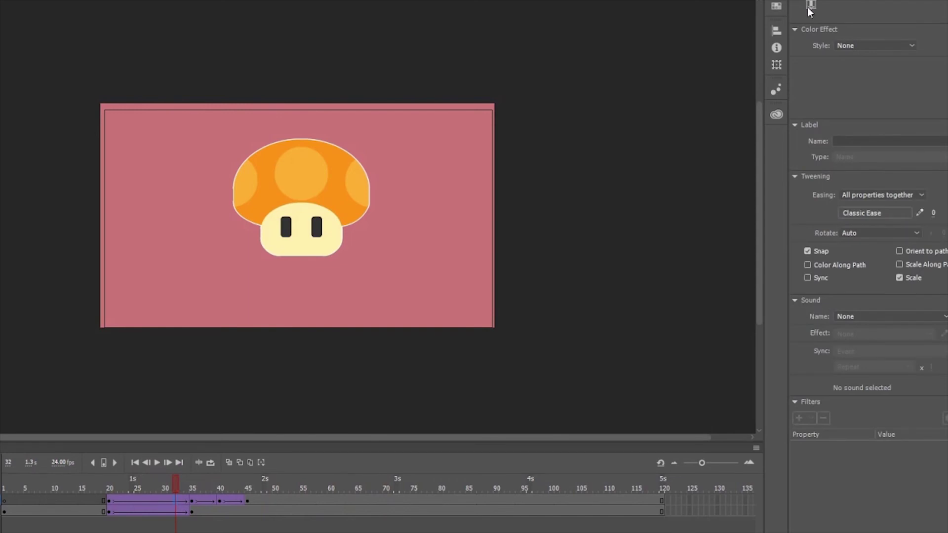
left_click(871, 212)
left_click(637, 256)
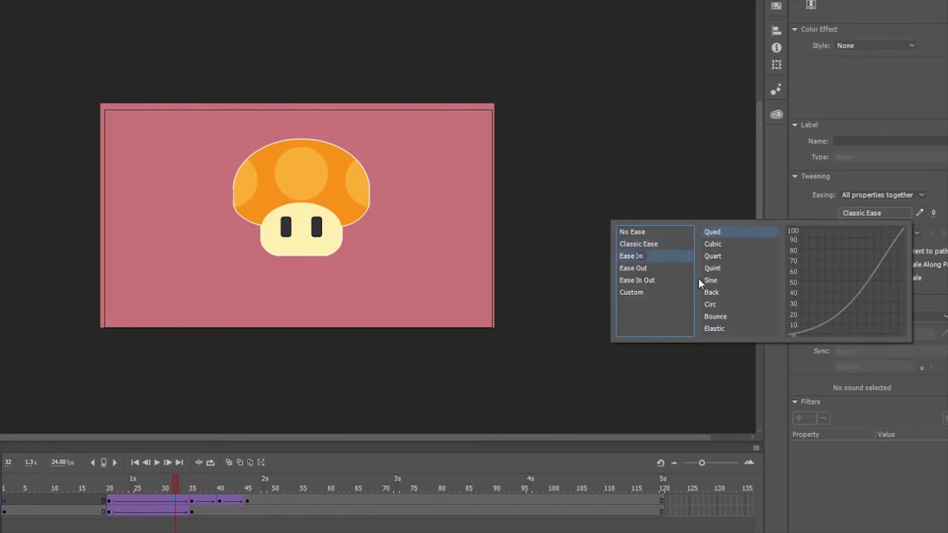
left_click(713, 303)
left_click(713, 304)
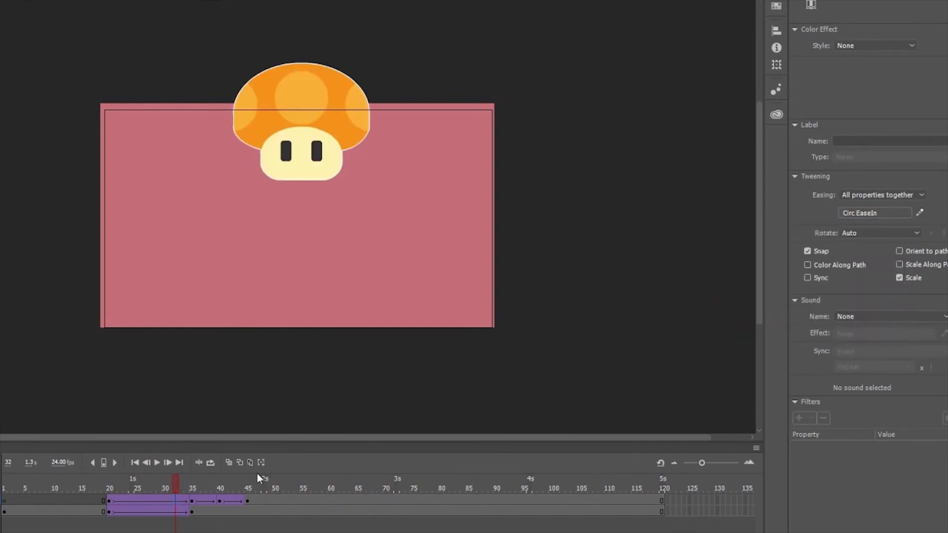
Apply a Circ Ease Out to the mushroom's rising tween between frames 35 and 40
left_click(203, 499)
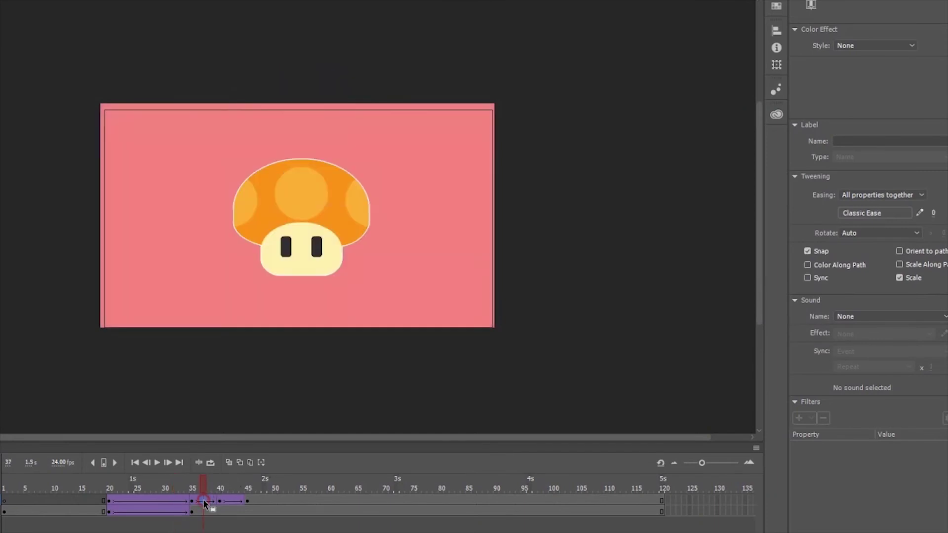
left_click(849, 214)
left_click(642, 268)
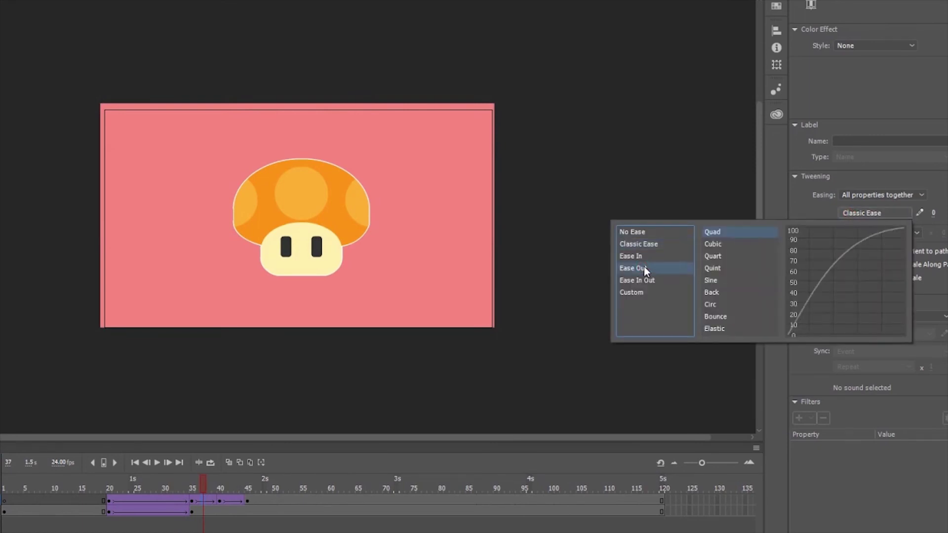
left_click(711, 304)
left_click(711, 304)
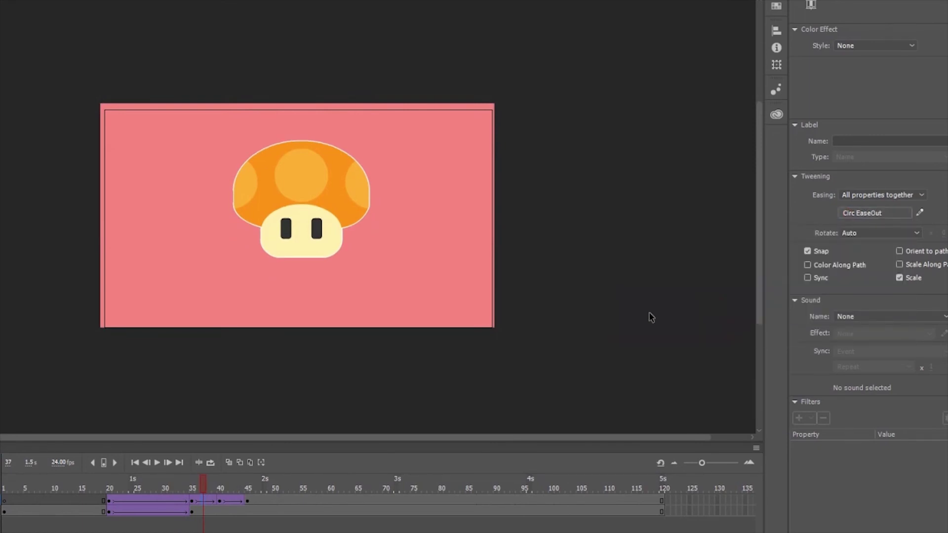
Apply a Circ Ease In to the mushroom's final drop tween between frames 40 and 45
left_click(231, 500)
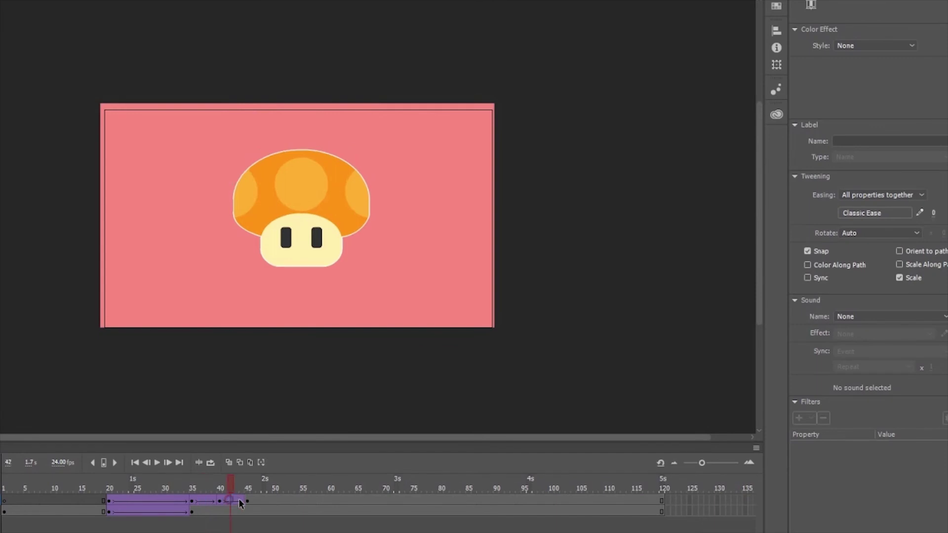
left_click(852, 213)
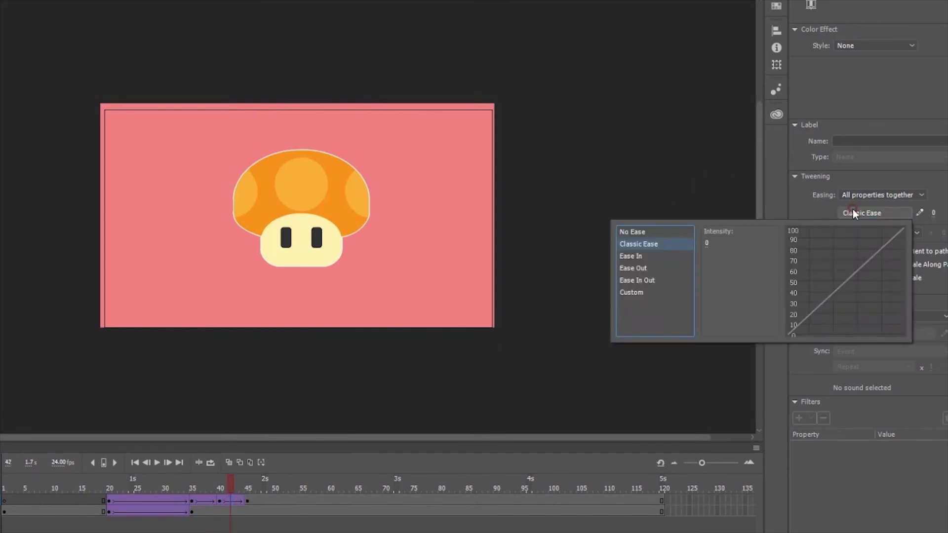
left_click(643, 256)
left_click(710, 305)
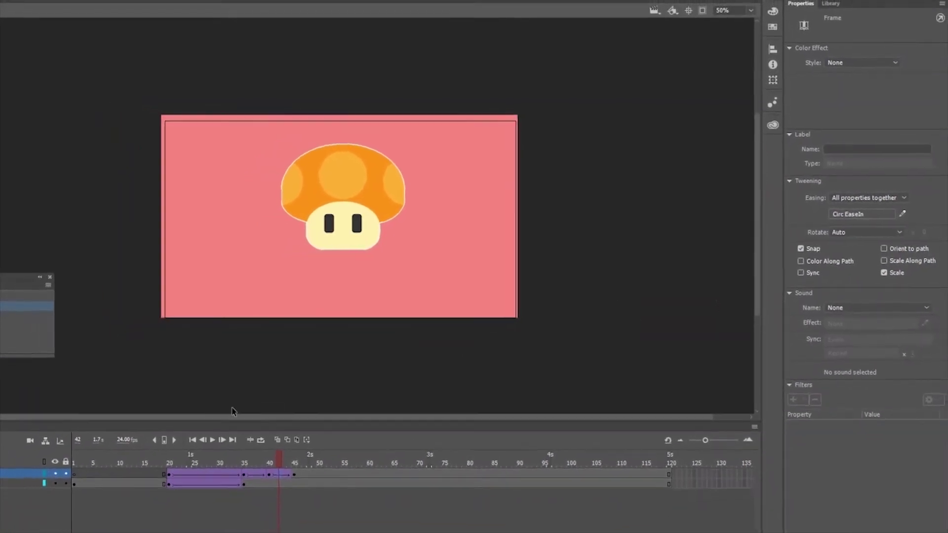
Play back the mushroom's eased drop and bounce in Scene 2
left_click(137, 473)
left_click(264, 419)
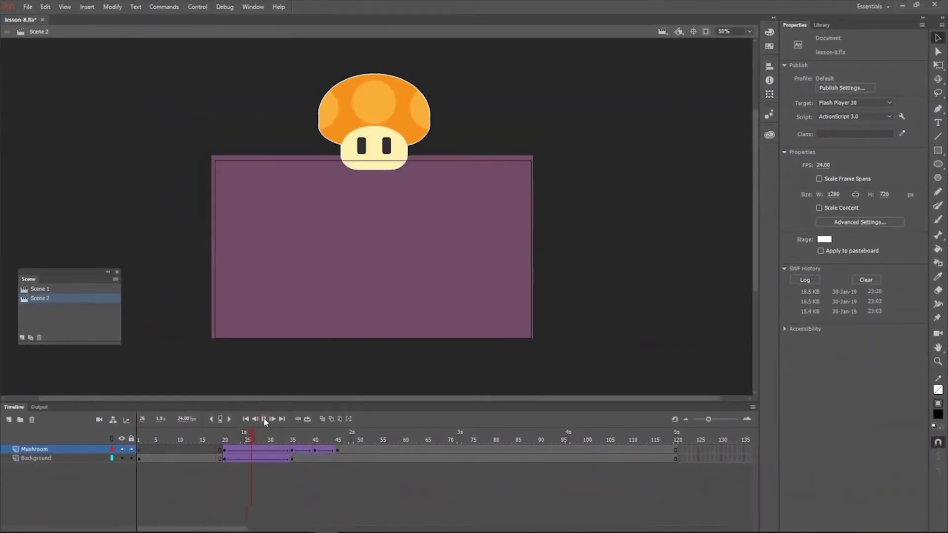
left_click(264, 419)
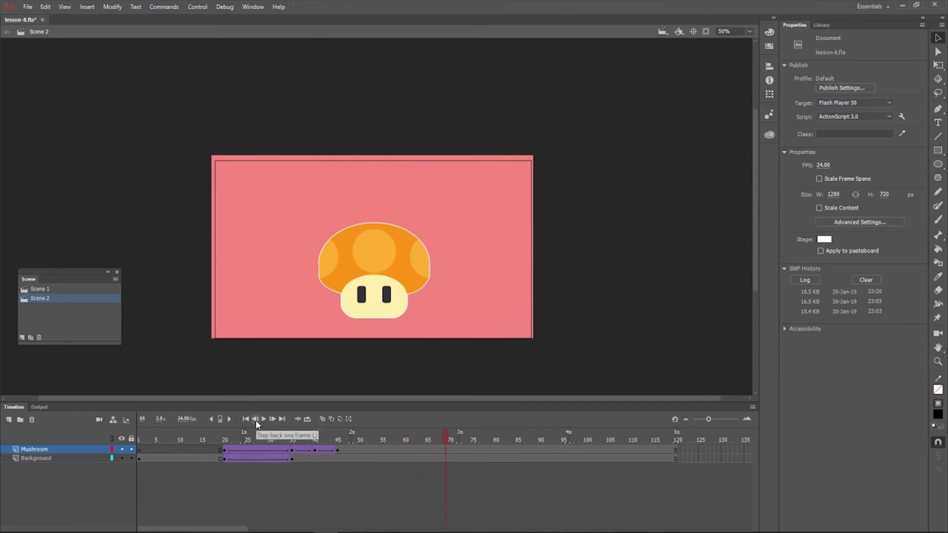
Add a layer named Shadow between the Mushroom and Background layers
left_click(48, 461)
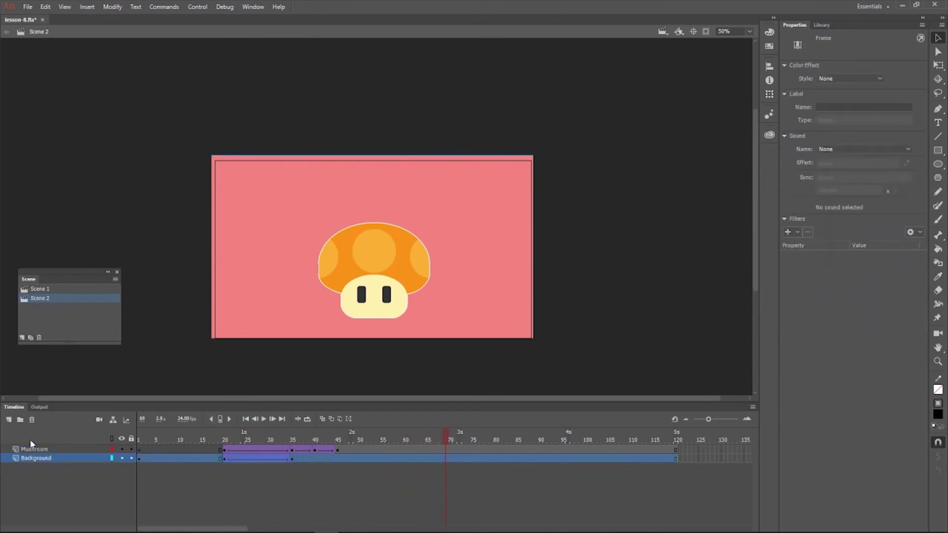
left_click(10, 425)
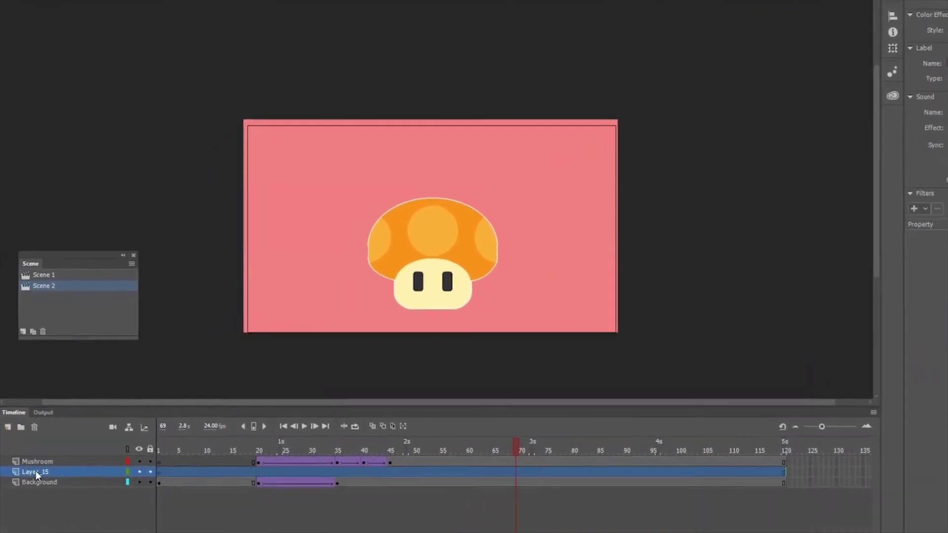
double_click(33, 459)
type("Shado")
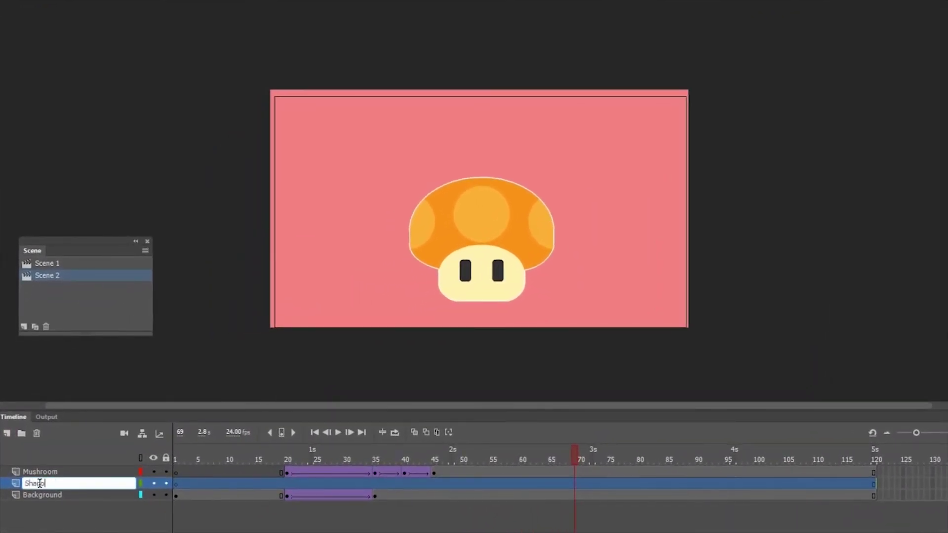
type("w")
key("Return")
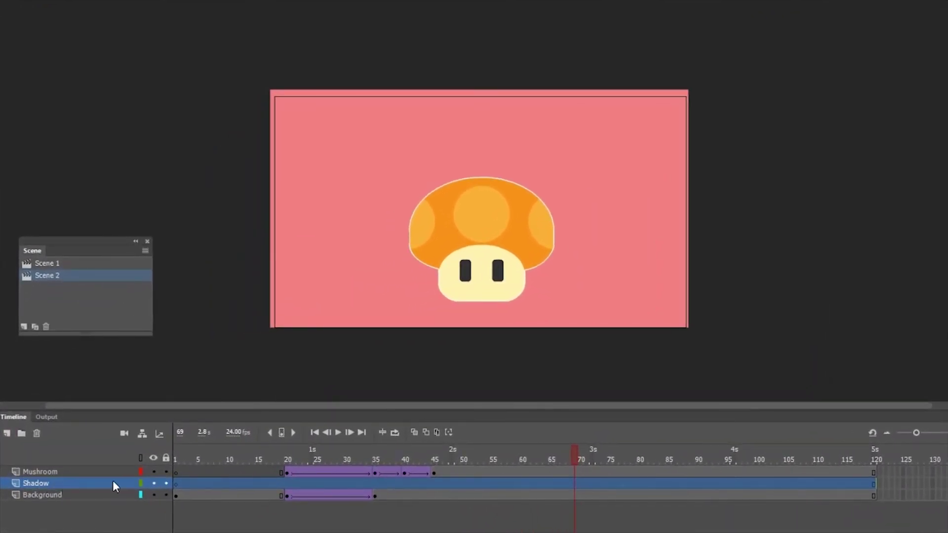
Insert a keyframe at frame 20 of the Shadow layer and draw a black oval about 489 by 128 px low on the stage
left_click(288, 482)
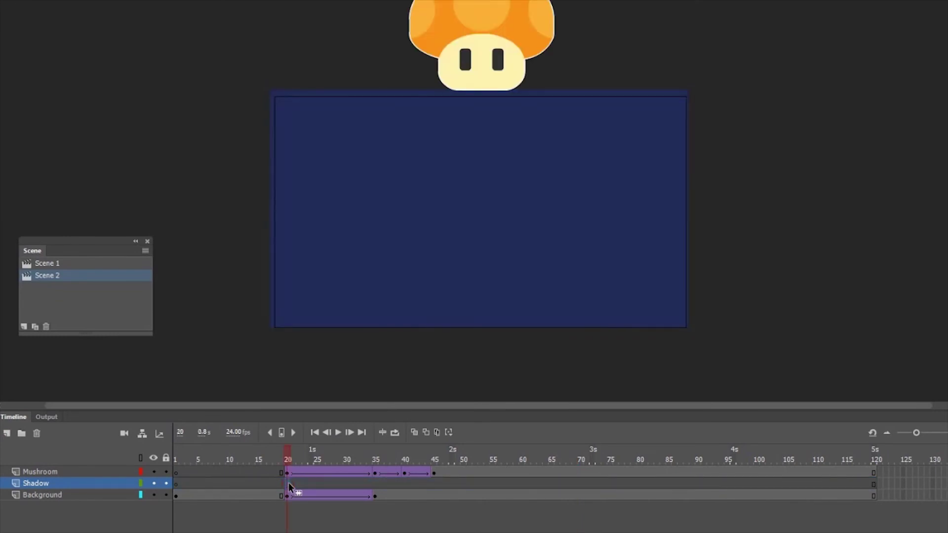
right_click(289, 482)
left_click(339, 218)
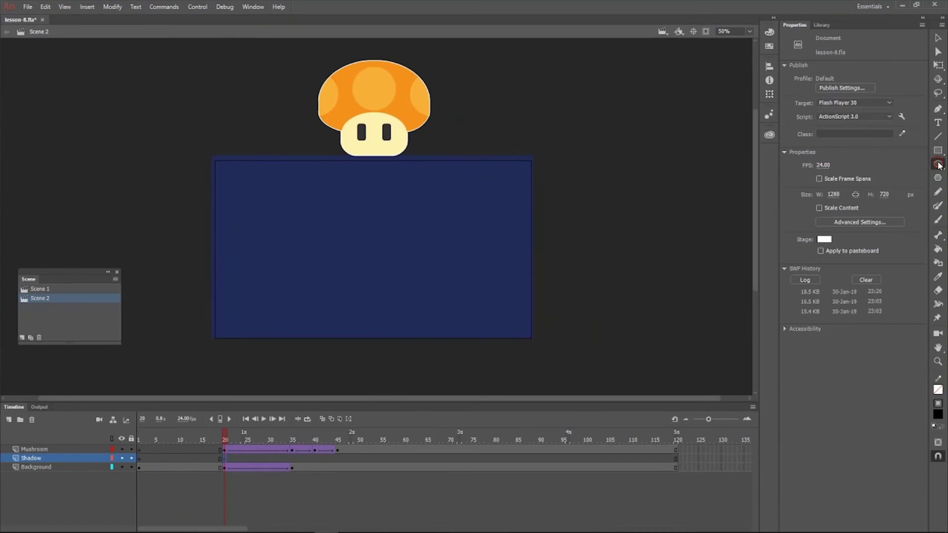
left_click(938, 165)
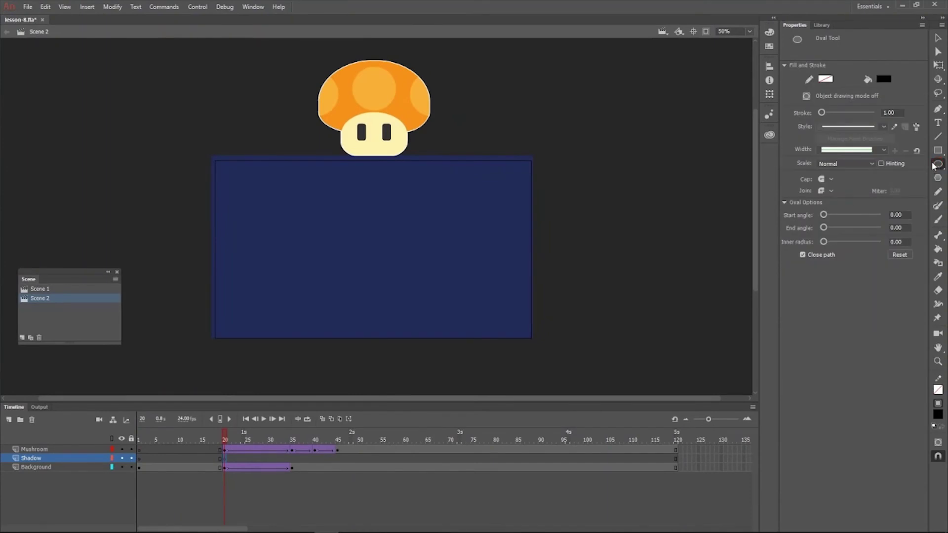
left_click_drag(348, 285, 441, 311)
left_click(937, 38)
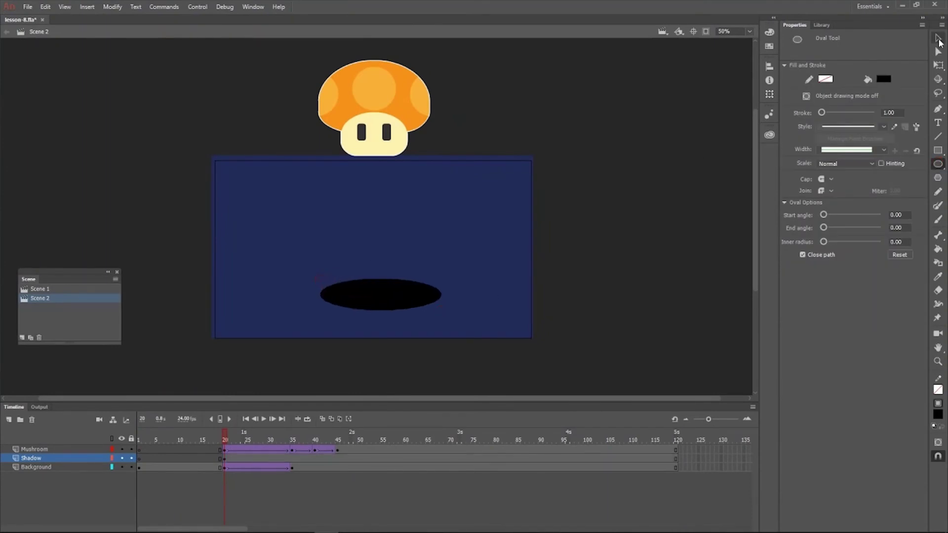
Convert the black oval into a Graphic symbol named Shadow
left_click(411, 296)
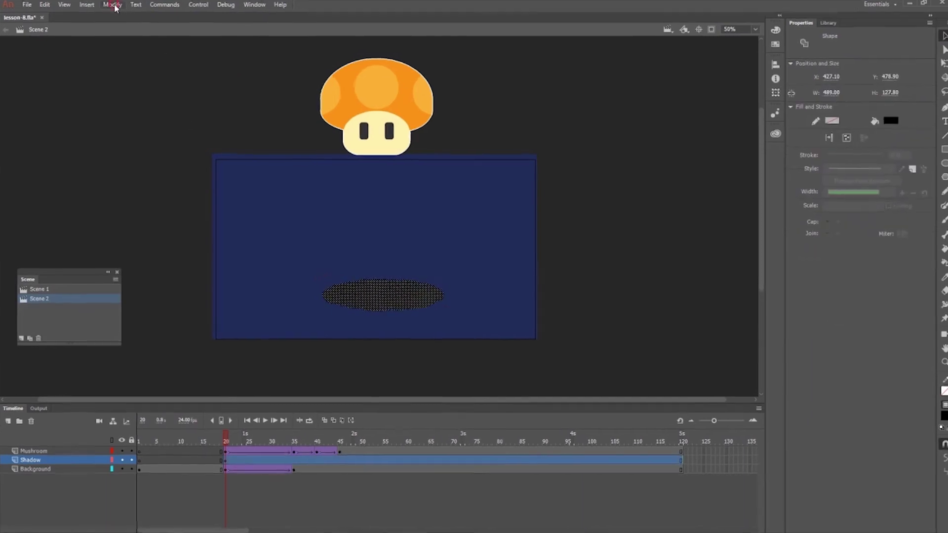
left_click(113, 7)
left_click(129, 28)
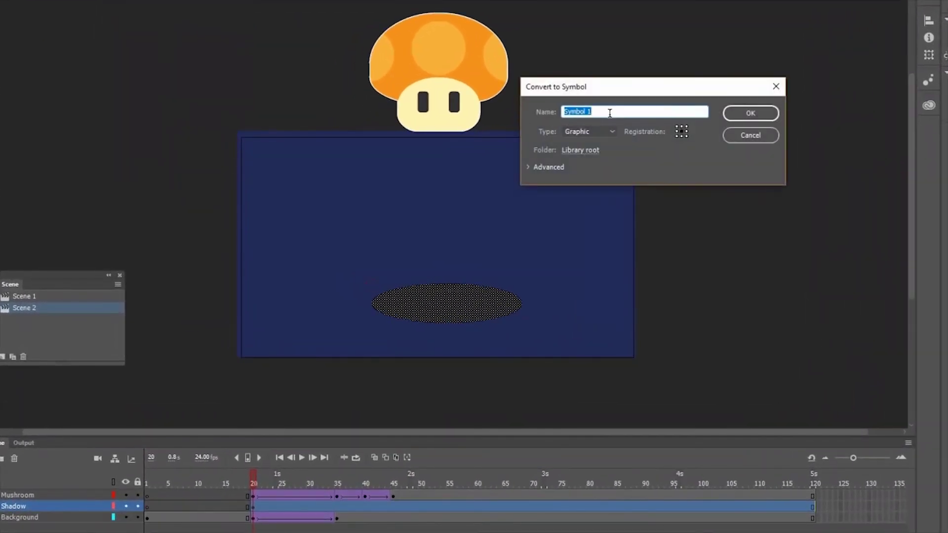
type("Shadow")
left_click(733, 115)
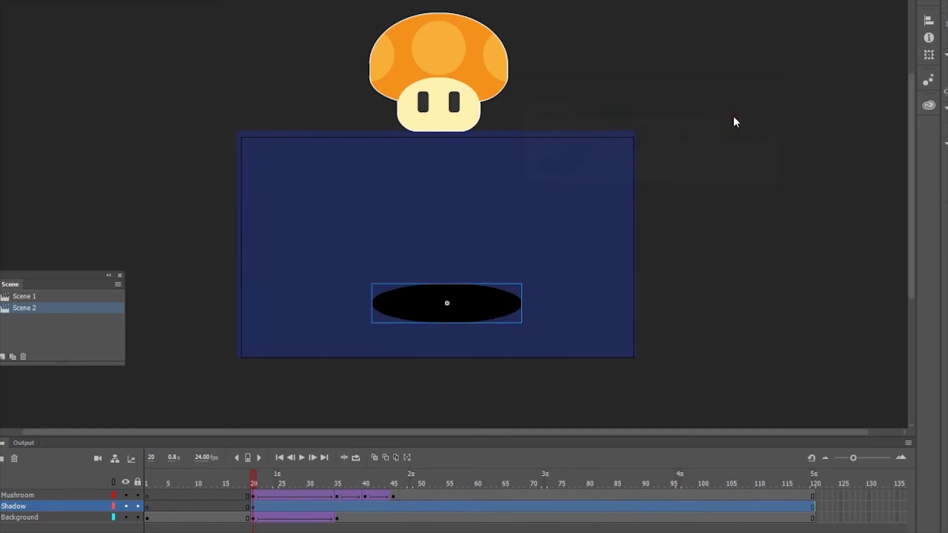
Narrow the shadow to about 435 px and position it beneath the mushroom's landing spot, using frame 35 as reference
key("q")
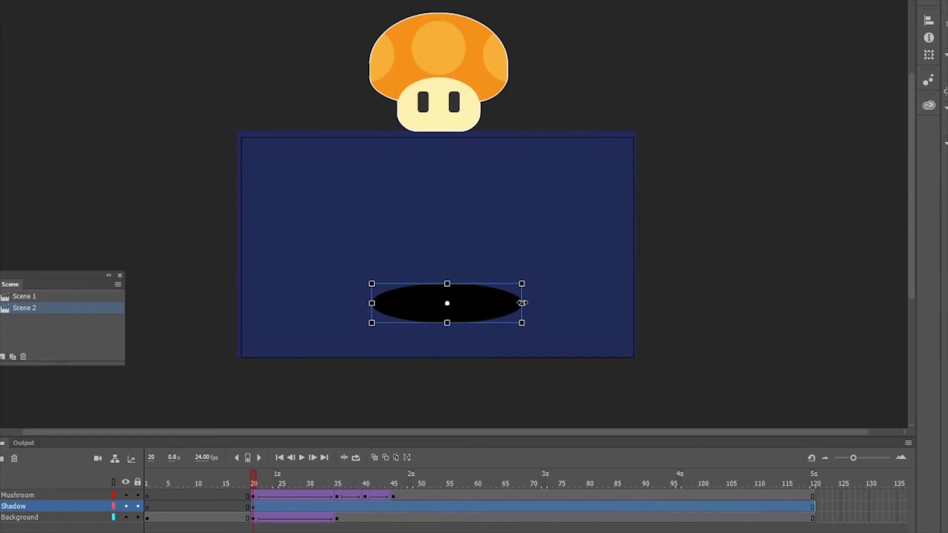
left_click_drag(522, 303, 466, 318)
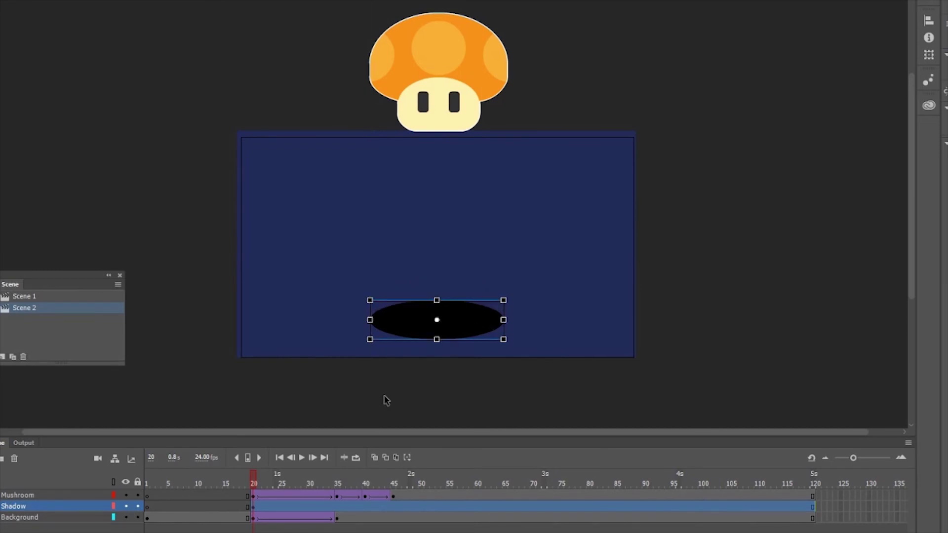
left_click(337, 507)
right_click(337, 508)
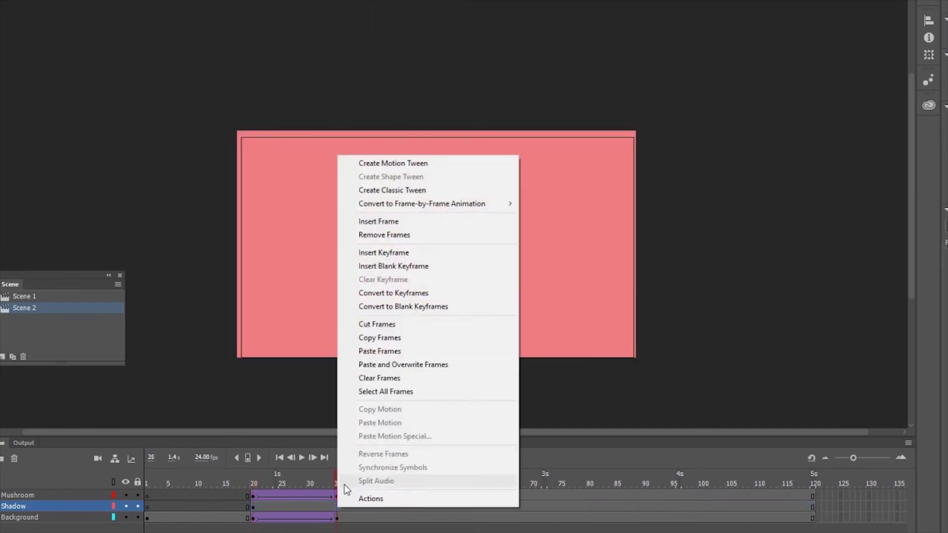
left_click(425, 253)
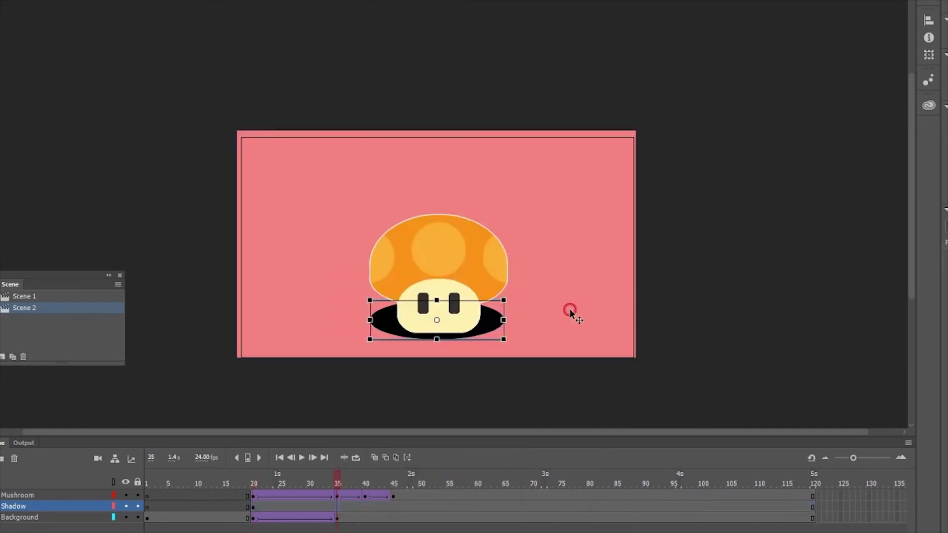
left_click(570, 309)
left_click(489, 324)
left_click_drag(489, 324, 492, 327)
Insert keyframes at frames 35, 40 and 45 of the Shadow layer
left_click(340, 506)
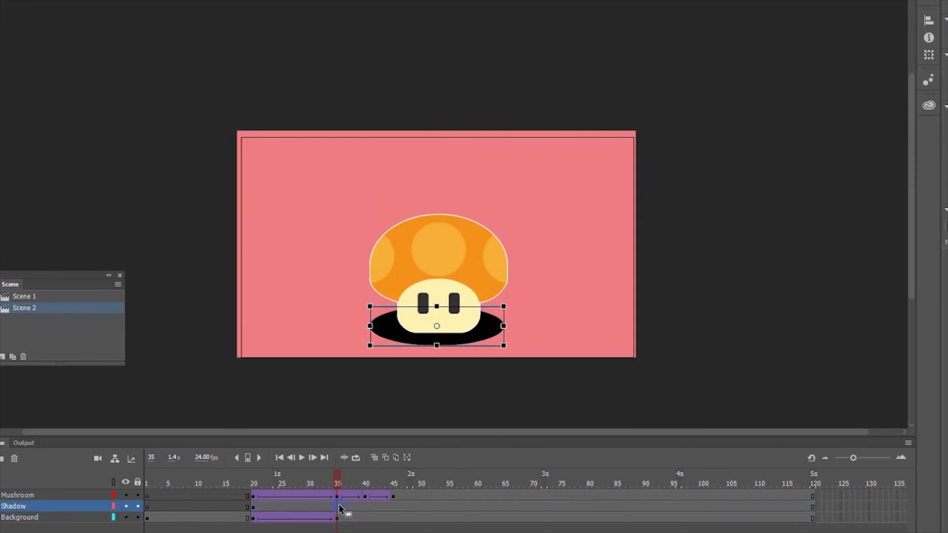
right_click(340, 506)
left_click(411, 251)
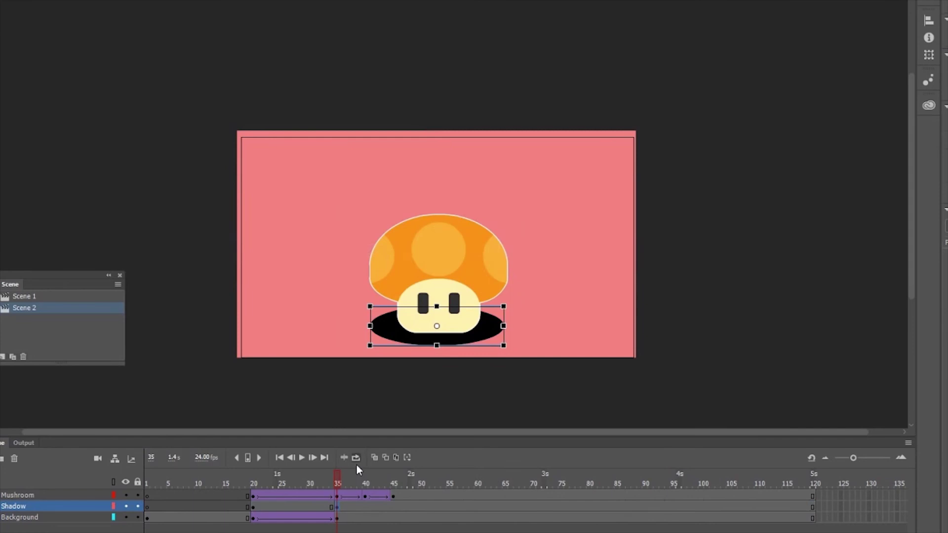
left_click(365, 506)
right_click(365, 506)
left_click(441, 250)
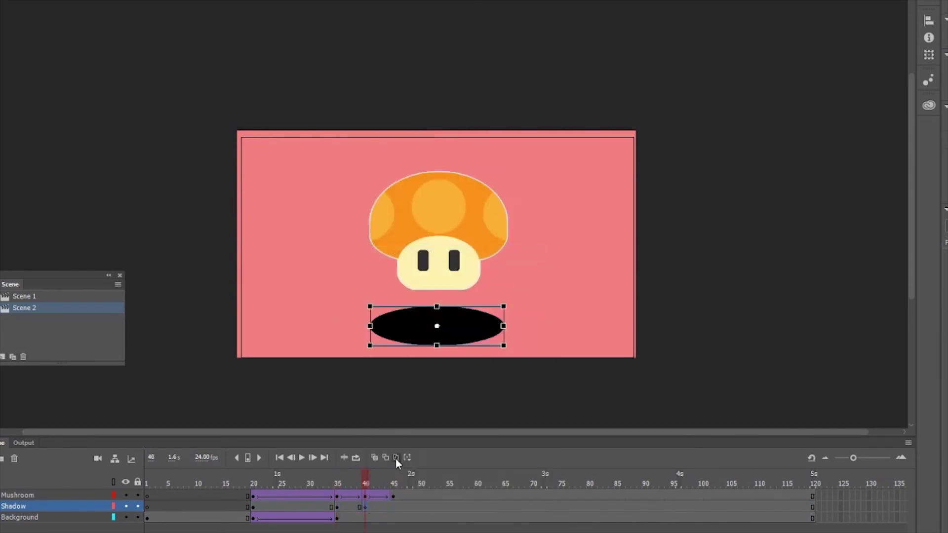
left_click(394, 506)
right_click(394, 506)
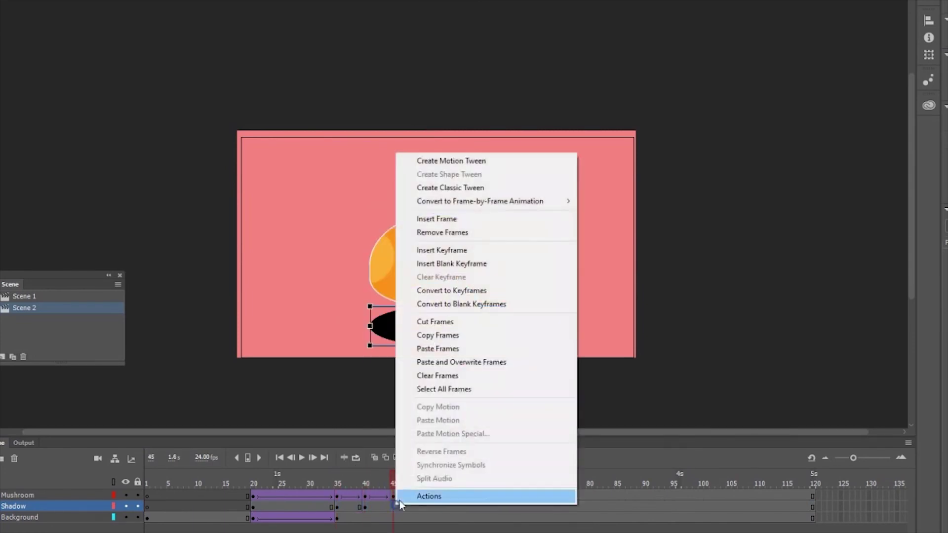
left_click(483, 247)
Shrink the shadow at frame 20 to about 311 by 92 px around its center
left_click(253, 508)
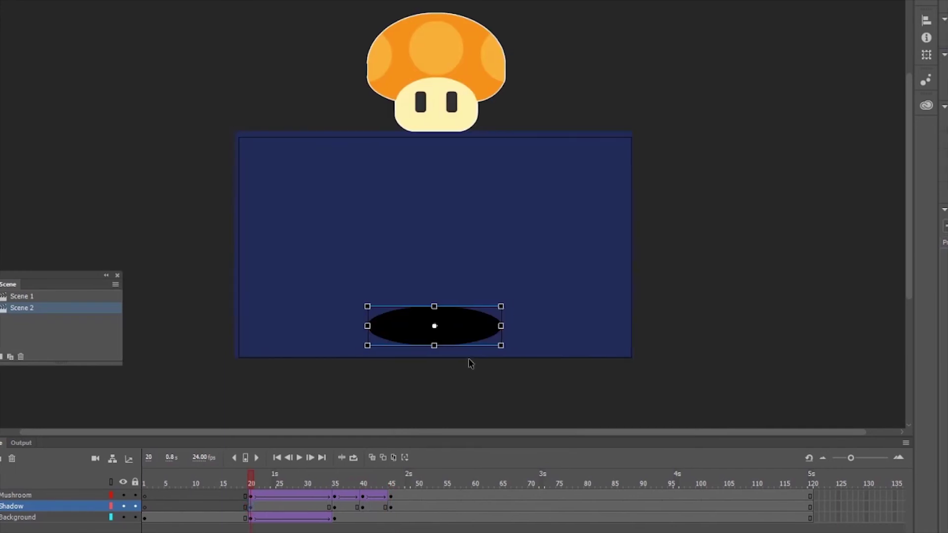
left_click(460, 325)
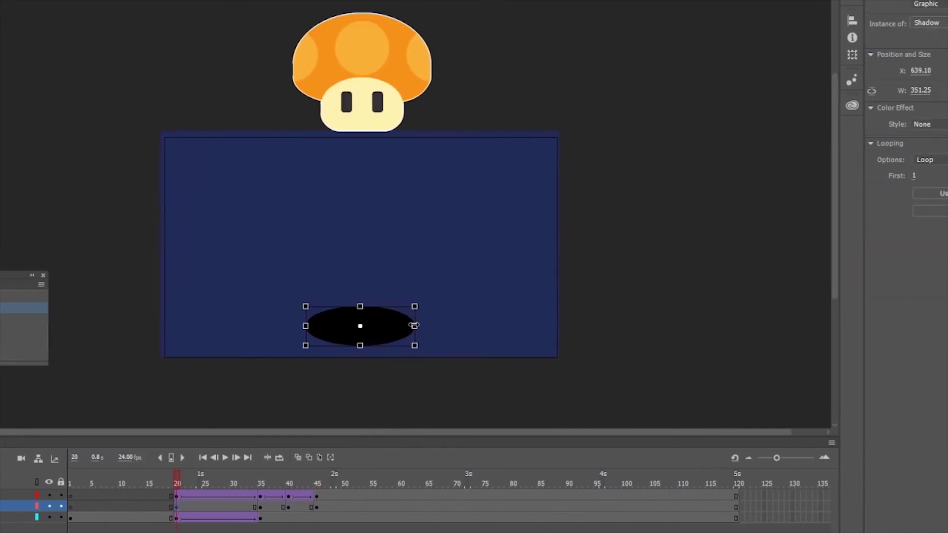
left_click_drag(323, 307, 323, 312)
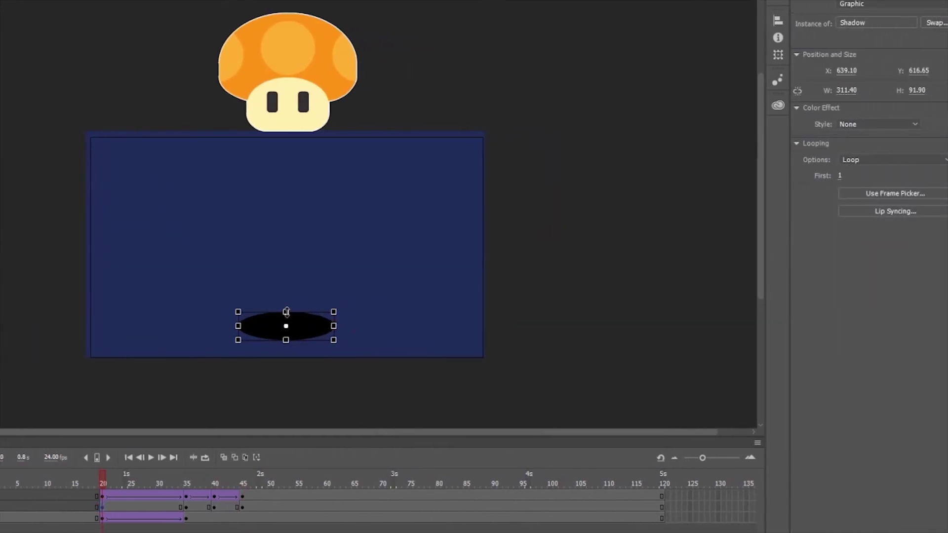
Apply an Alpha color effect of 20% to the shadow at frame 20
left_click(894, 123)
left_click(845, 190)
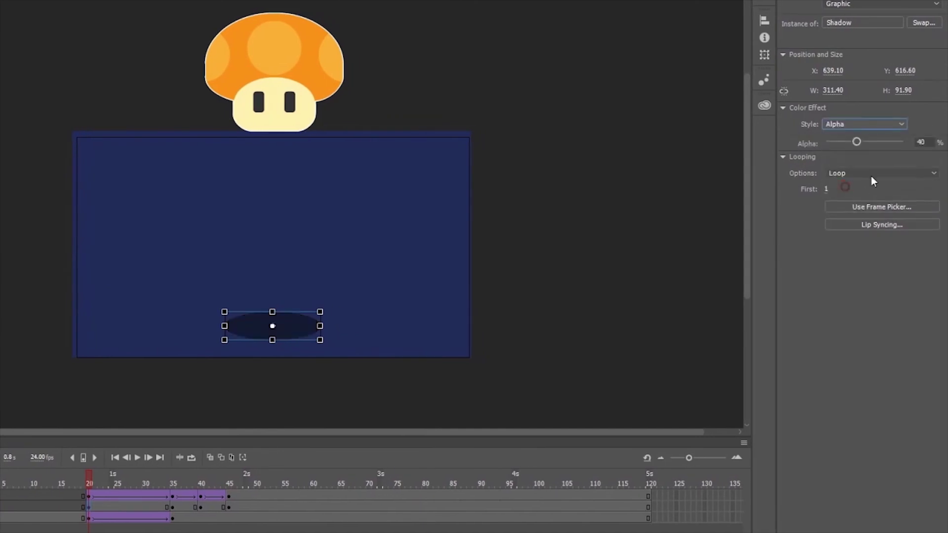
left_click(928, 141)
type("20")
key("Return")
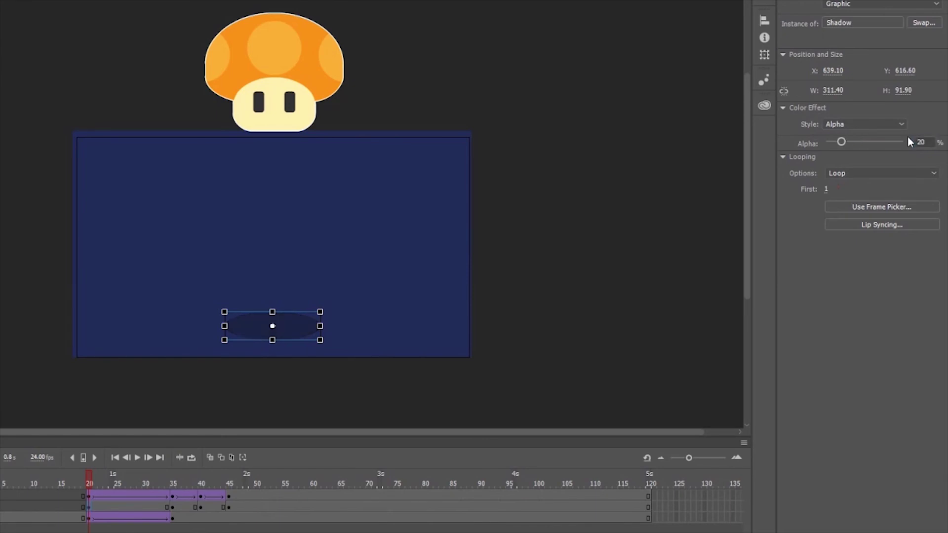
Apply an Alpha color effect of 40% to the shadow at frame 35
left_click(172, 508)
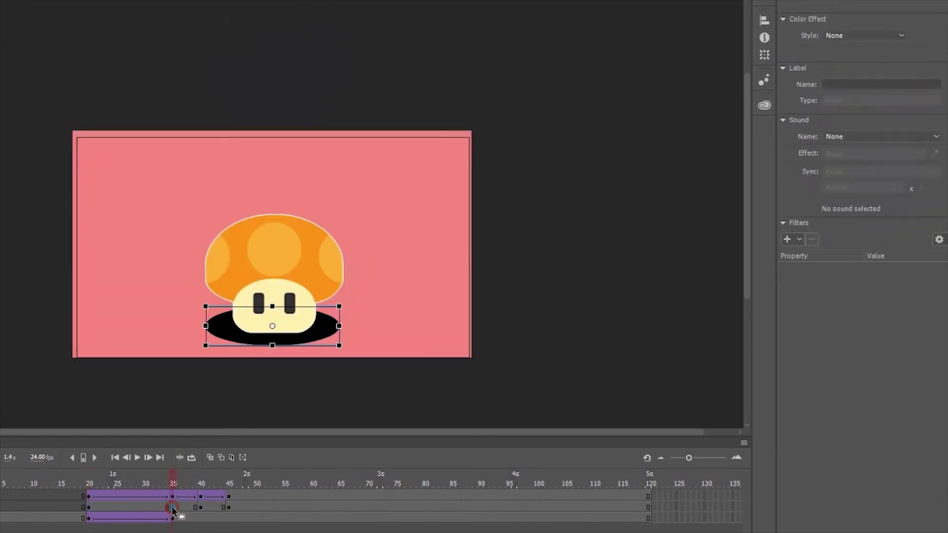
left_click(323, 331)
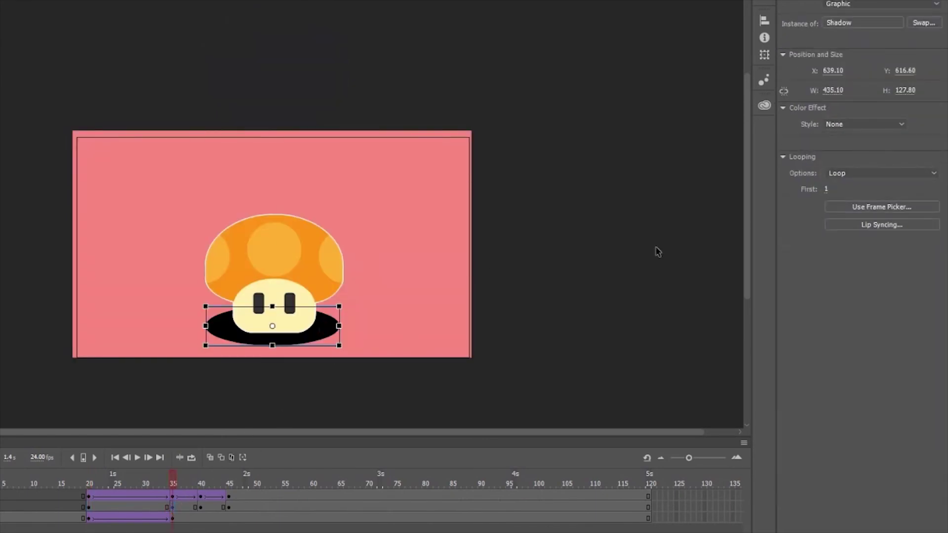
left_click(862, 124)
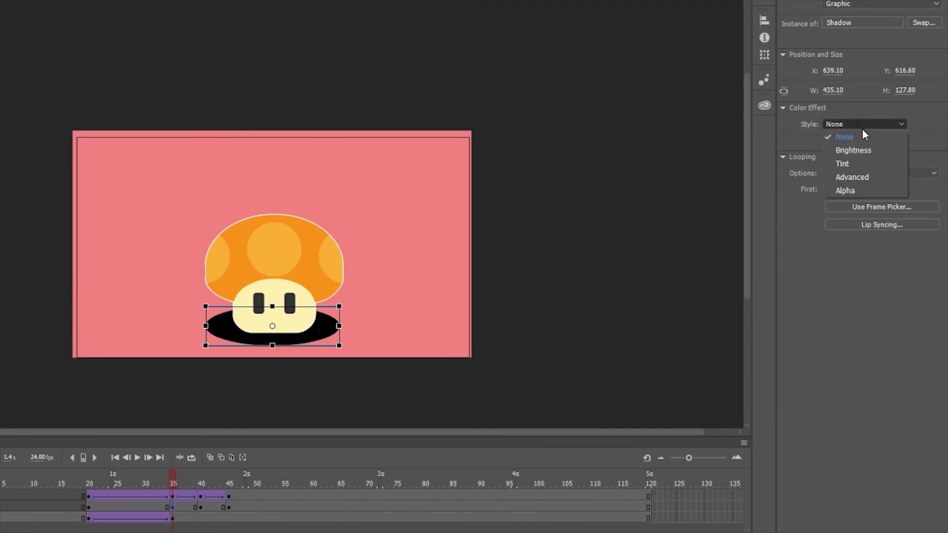
left_click(858, 190)
left_click(916, 143)
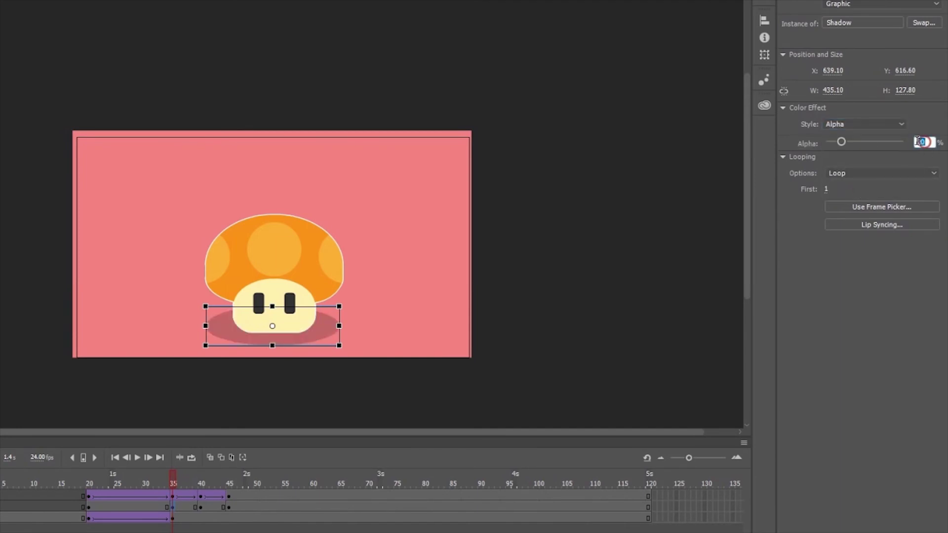
type("40")
key("Return")
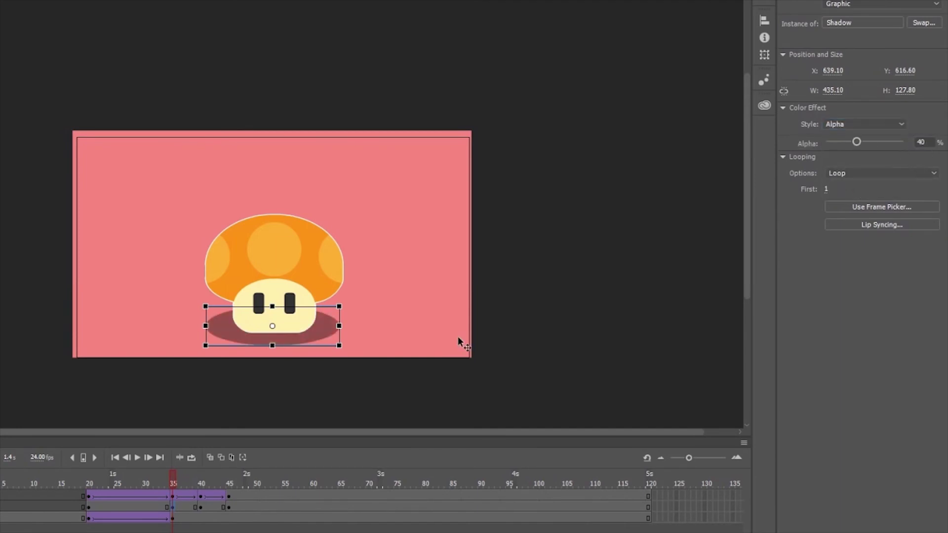
Apply an Alpha color effect of 40% to the shadow at frame 45
left_click(229, 507)
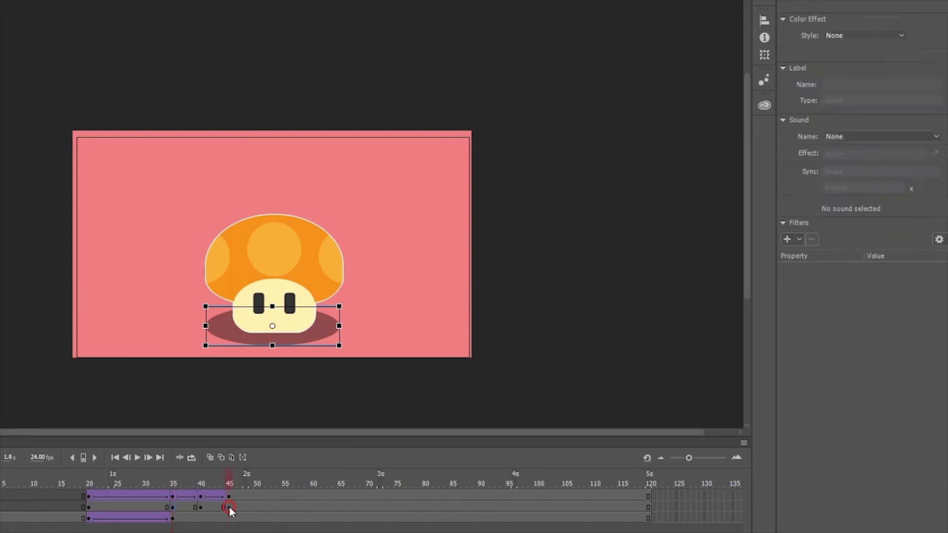
left_click(321, 328)
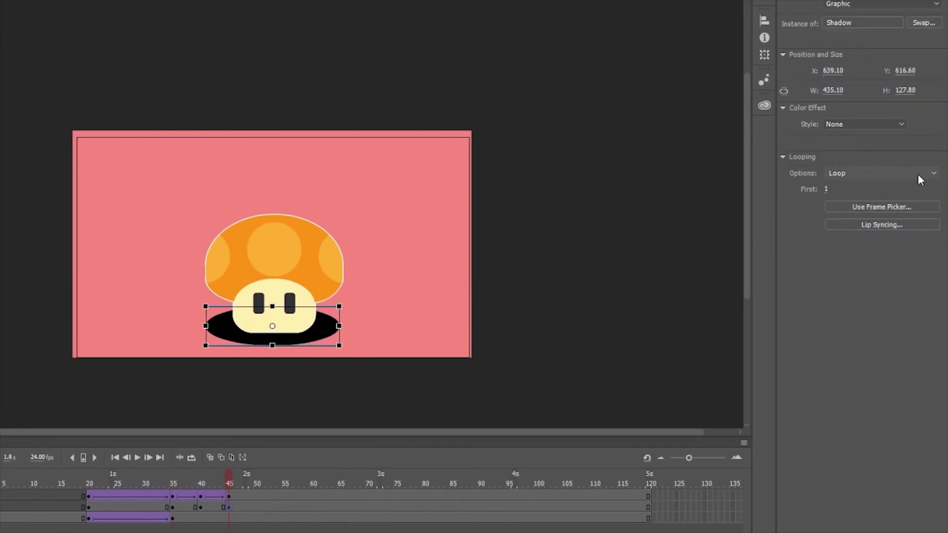
left_click(900, 122)
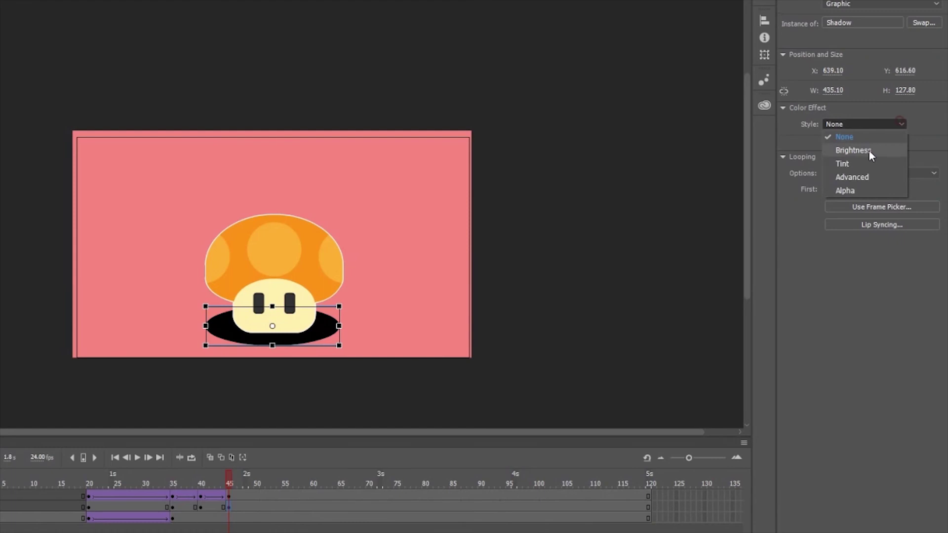
left_click(853, 191)
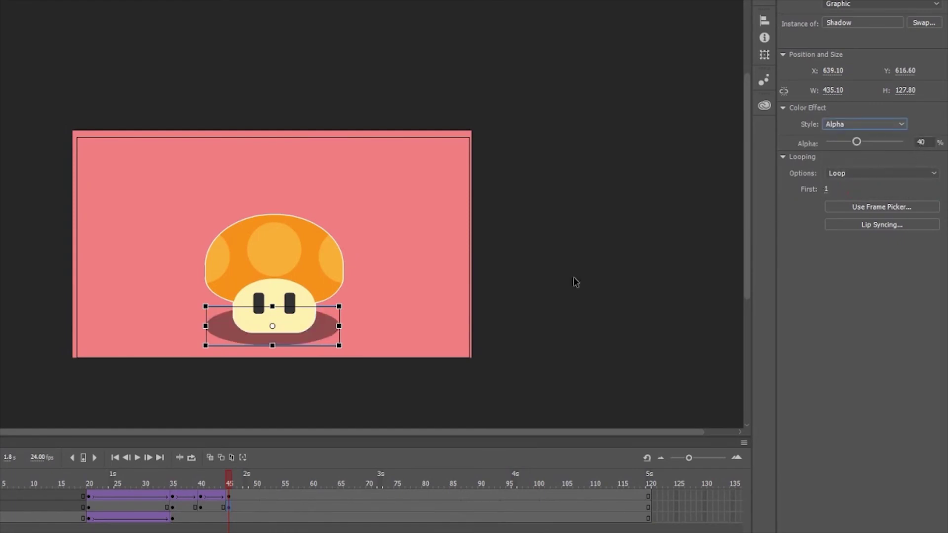
Shrink the shadow at frame 40 to about 323 by 96 px around its center and apply an Alpha color effect of 30%
left_click(201, 507)
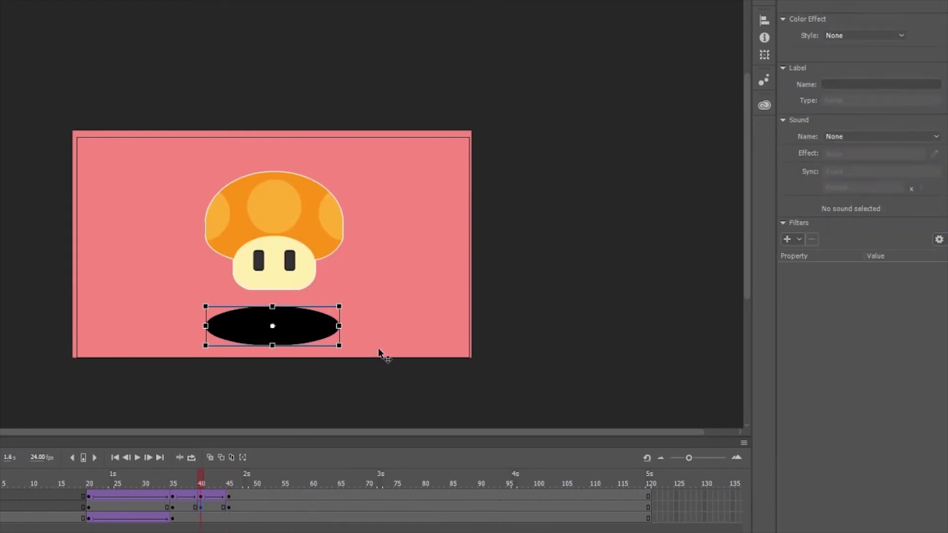
left_click_drag(341, 325, 225, 326)
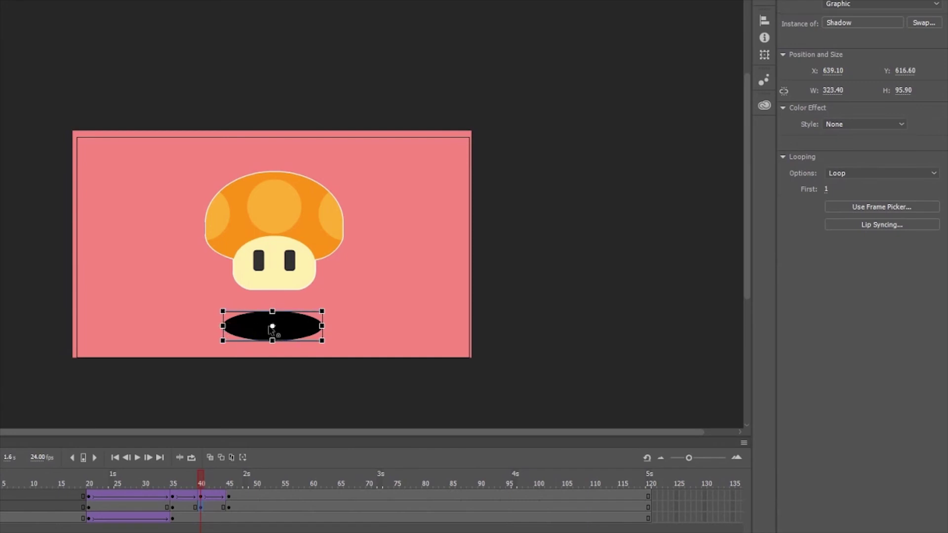
left_click(872, 125)
left_click(845, 191)
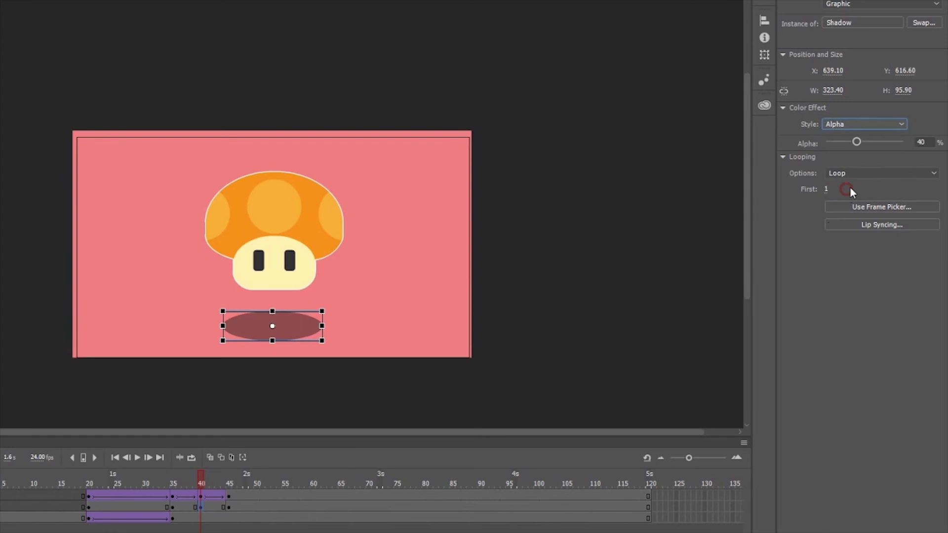
left_click(923, 142)
key("Return")
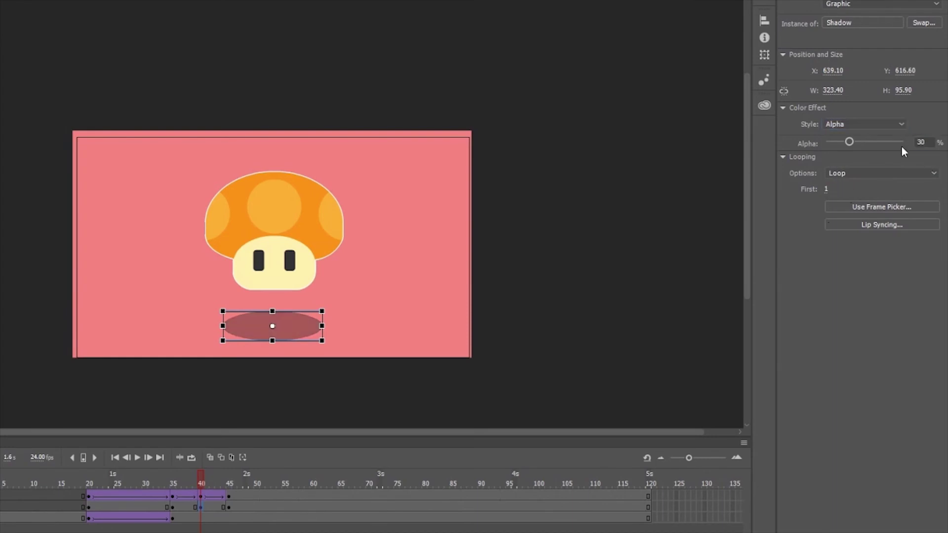
Create classic tweens between the Shadow layer's keyframes at frames 20, 35, 40 and 45
left_click_drag(149, 507, 209, 506)
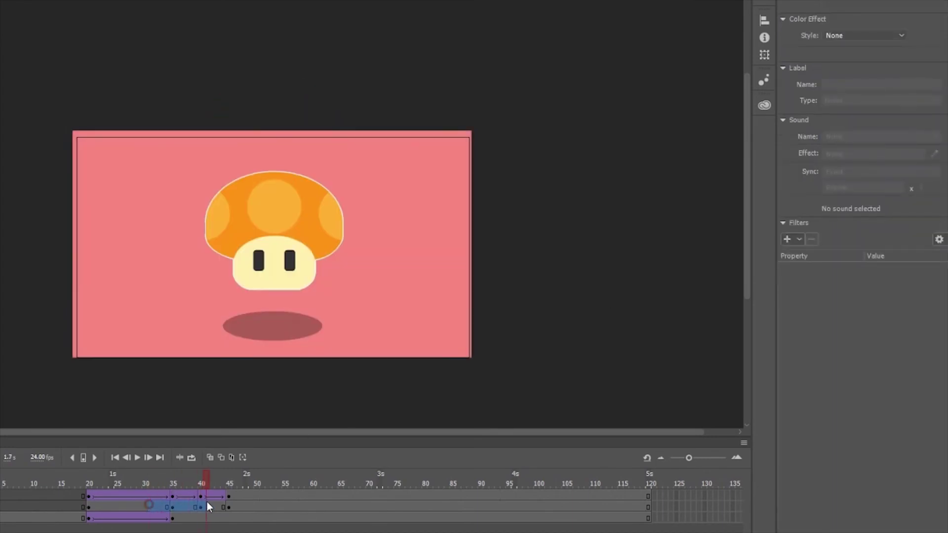
right_click(192, 505)
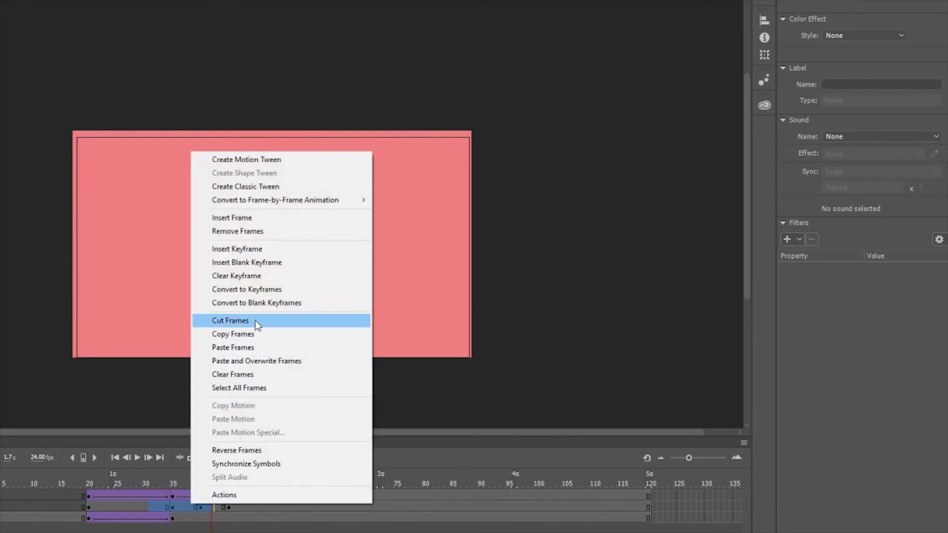
left_click(253, 188)
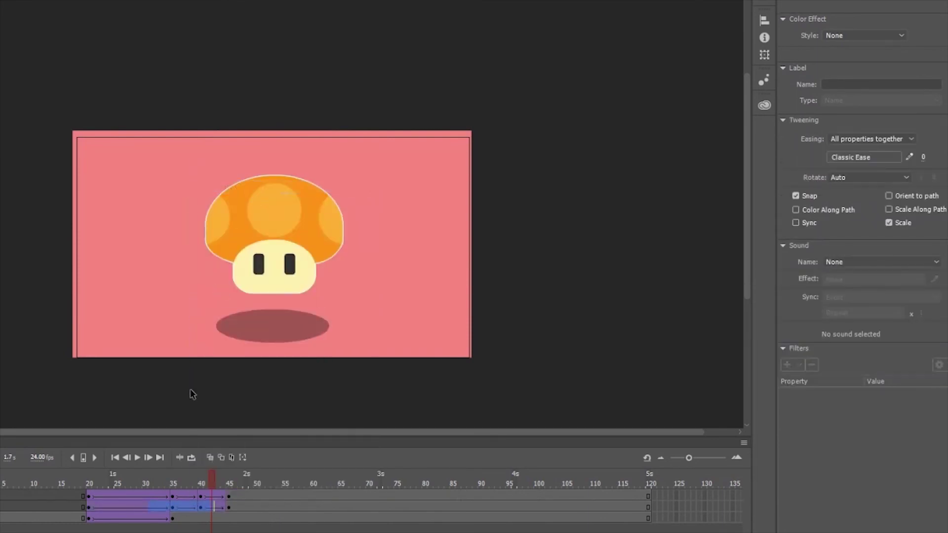
Apply the Circ Ease In preset to the shadow's tween between frames 20 and 35
left_click(162, 507)
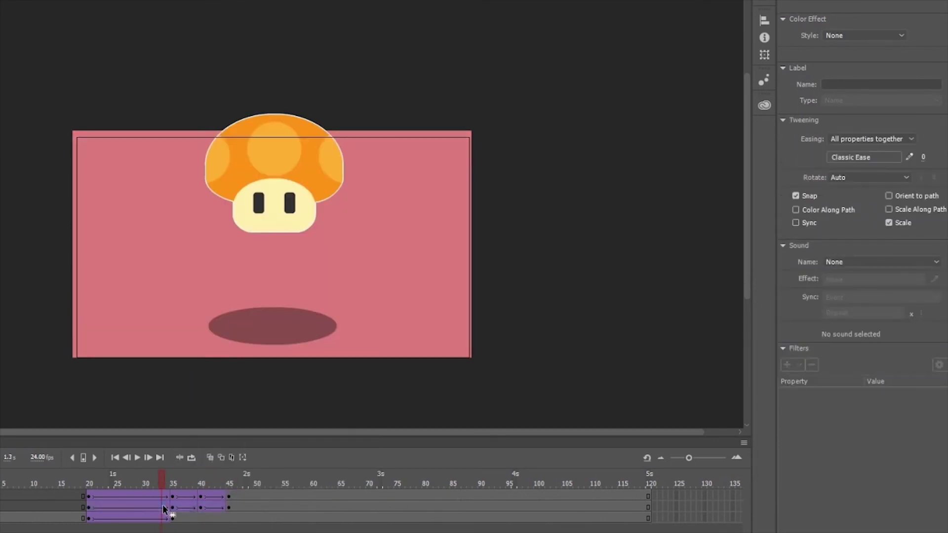
left_click(874, 156)
double_click(701, 195)
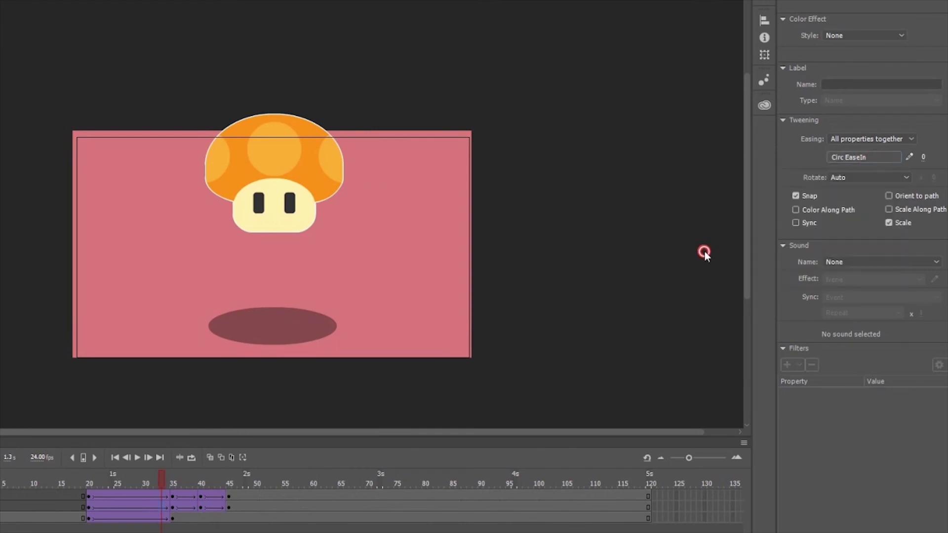
Apply an Ease Out preset to the shadow's tween from frame 35 to 40 and an Ease In preset from frame 40 to 45
left_click(189, 508)
left_click(854, 157)
left_click(619, 213)
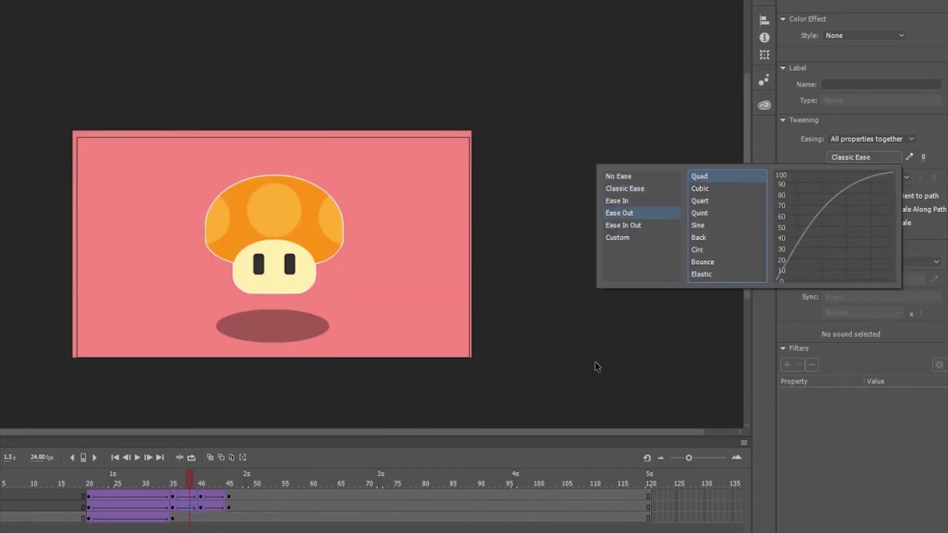
left_click(218, 508)
left_click(862, 159)
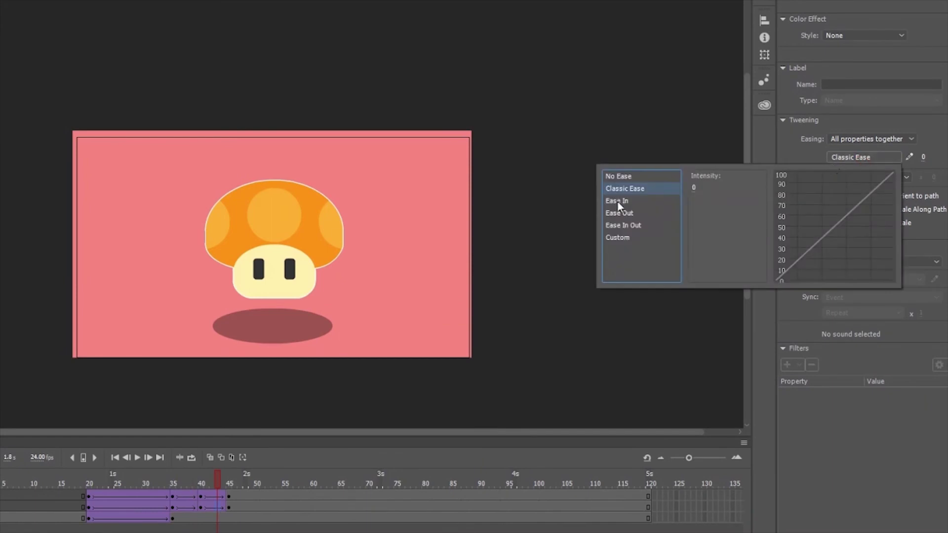
left_click(618, 203)
double_click(723, 266)
Play the animation from just before frame 20 to check the shadow against the mushroom's bounce
left_click(83, 482)
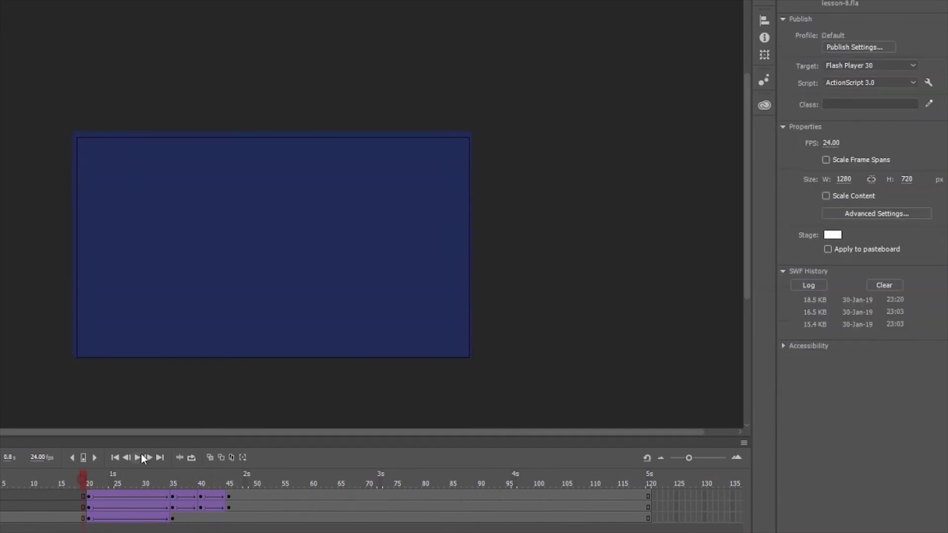
left_click(137, 458)
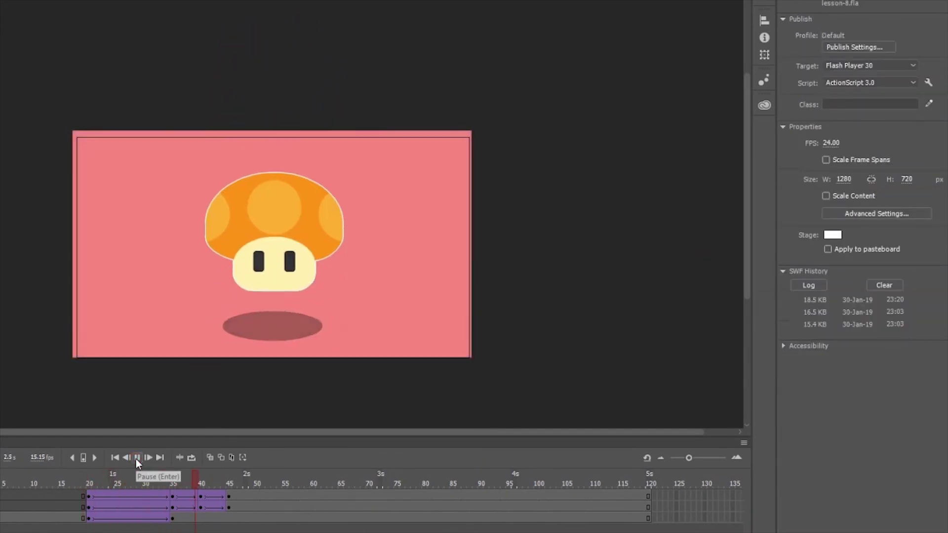
left_click(135, 459)
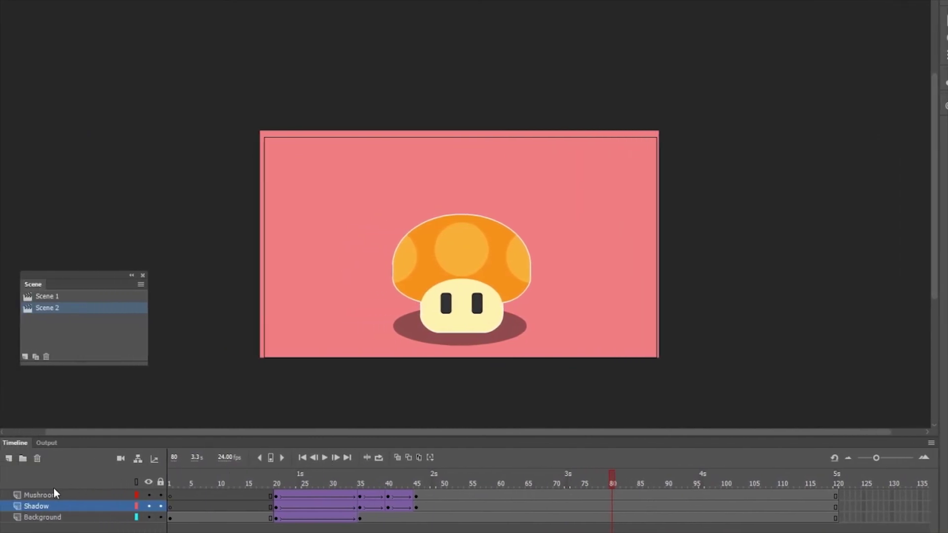
Add a new layer above the Mushroom layer and name it Title
left_click(50, 494)
left_click(11, 460)
double_click(39, 494)
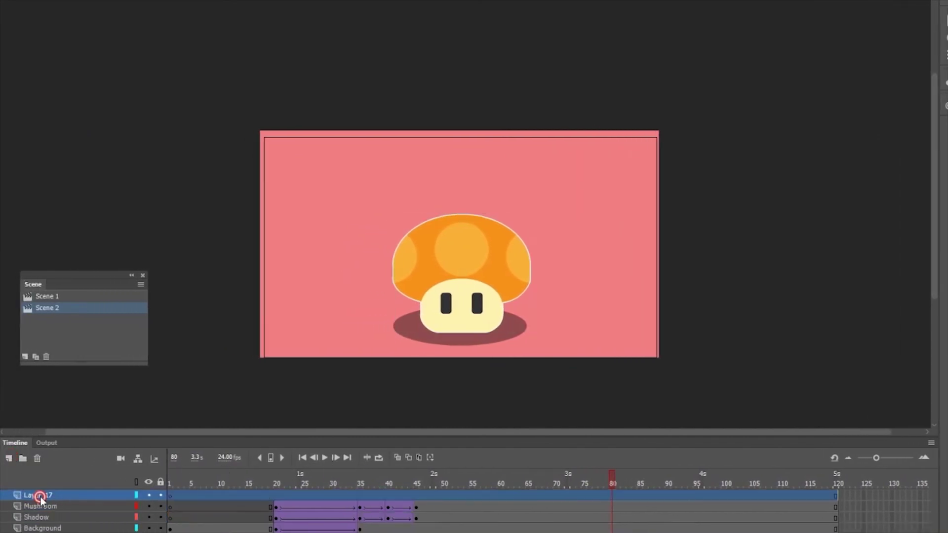
type("Title")
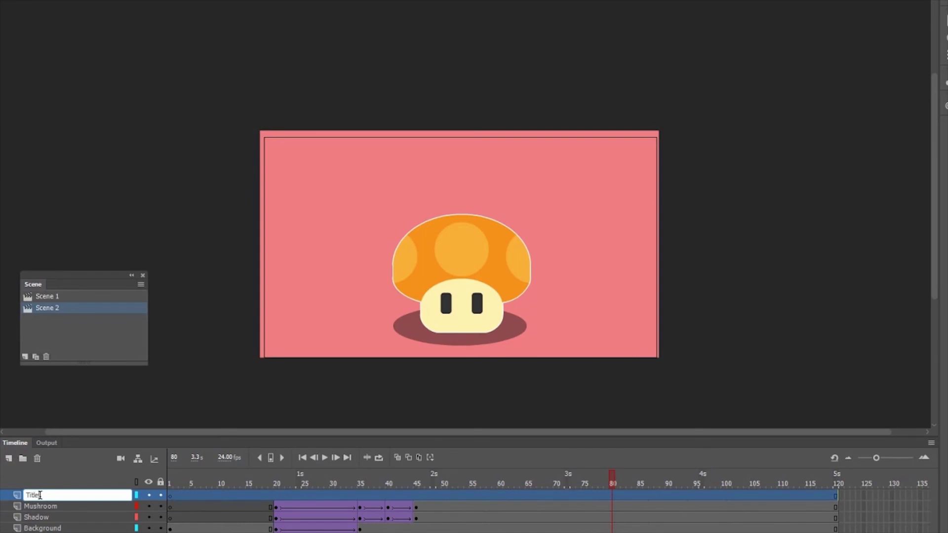
key("Return")
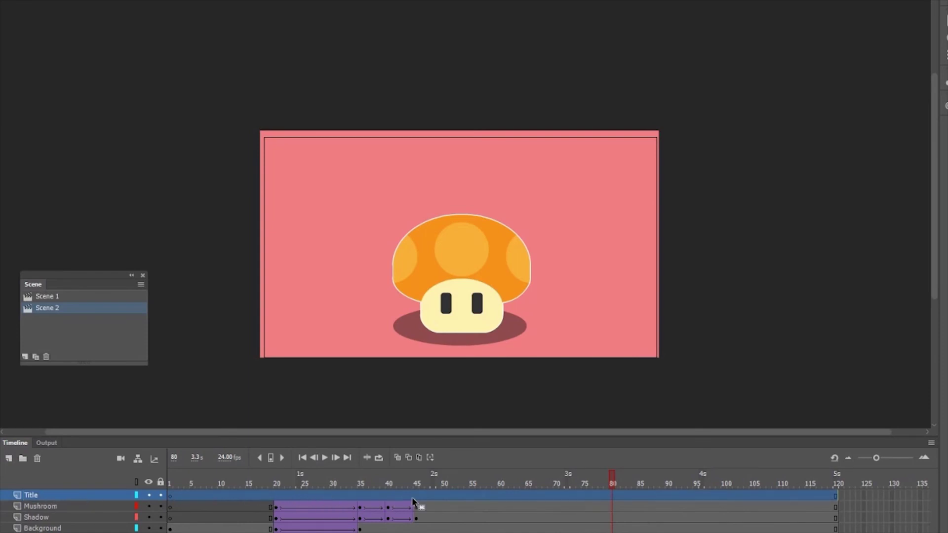
Insert a keyframe at frame 50 of the Title layer and place the Title symbol over the mushroom's cap
right_click(446, 494)
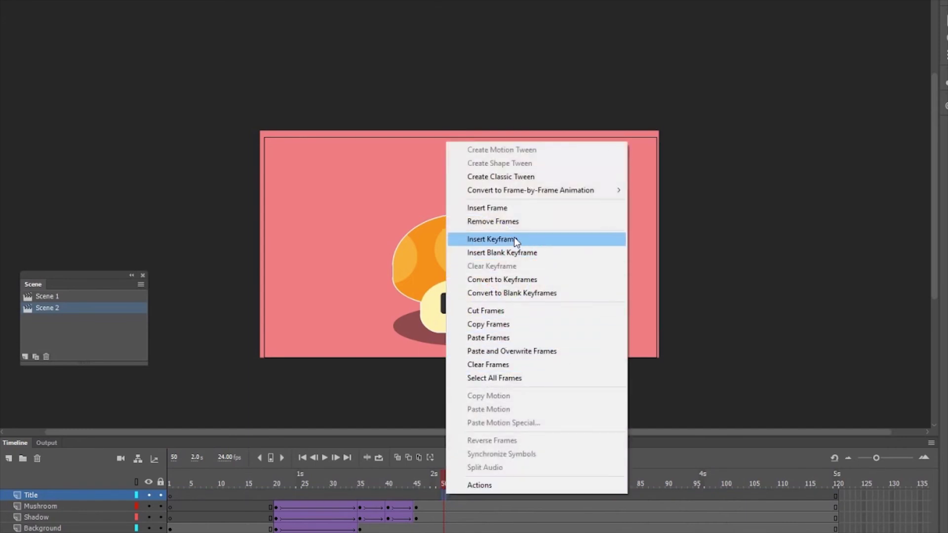
left_click(514, 241)
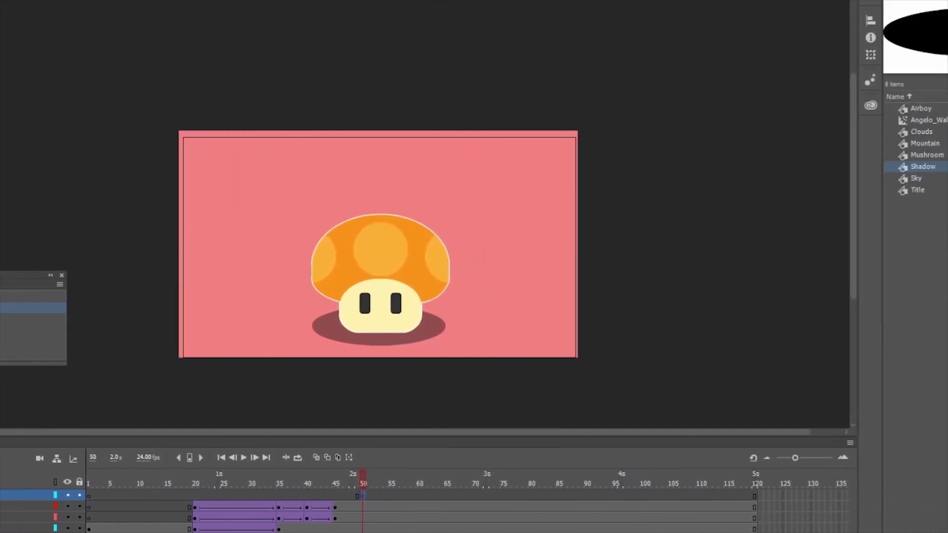
left_click(907, 189)
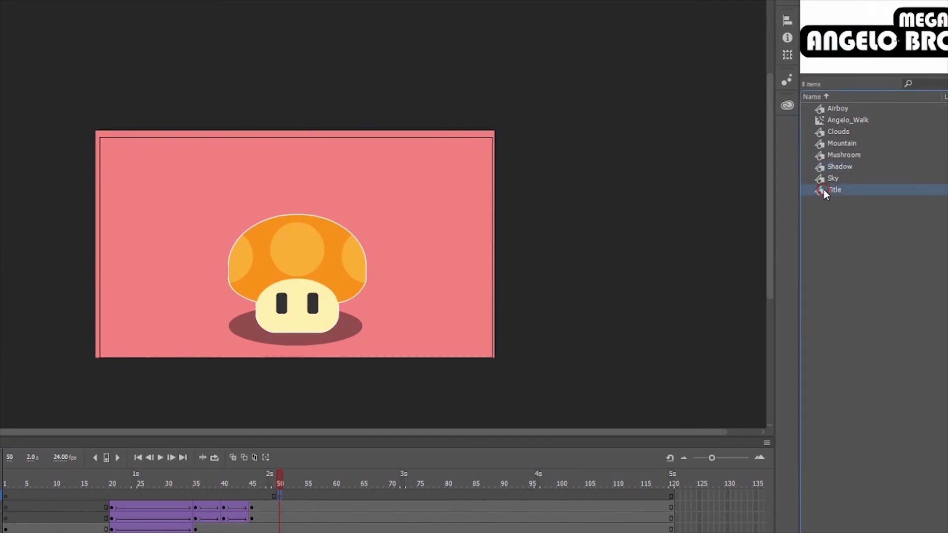
left_click_drag(823, 193, 293, 210)
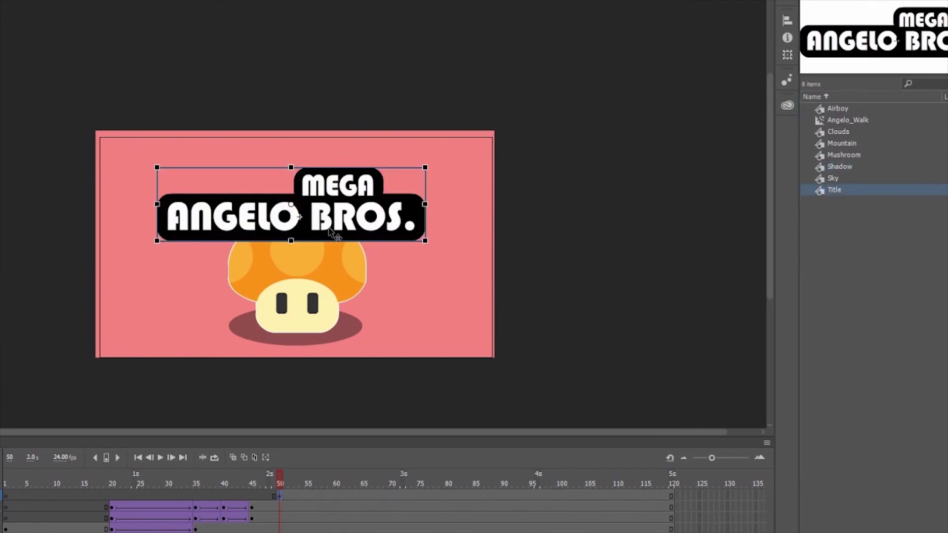
Insert keyframes at frames 55 and 58 of the Title layer
key("ctrl+=")
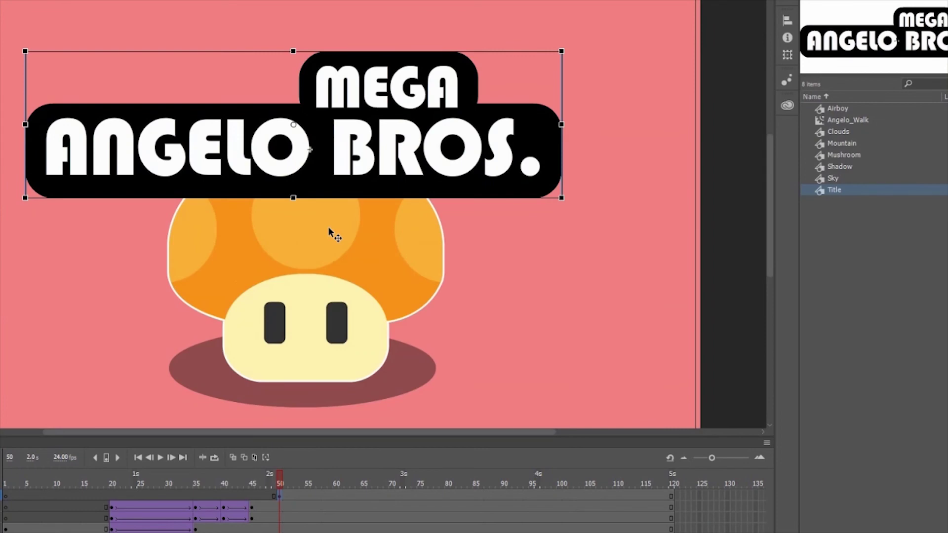
right_click(310, 499)
left_click(363, 239)
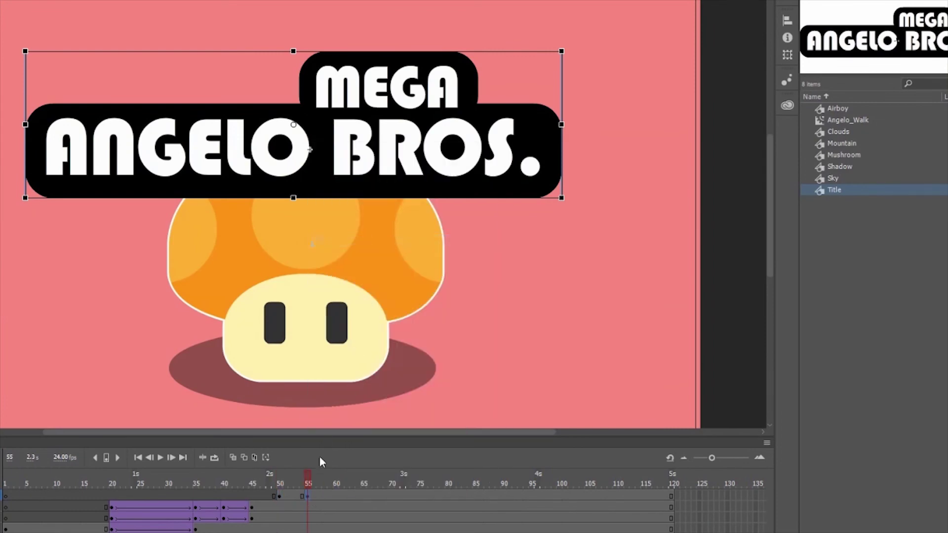
left_click(325, 497)
right_click(325, 496)
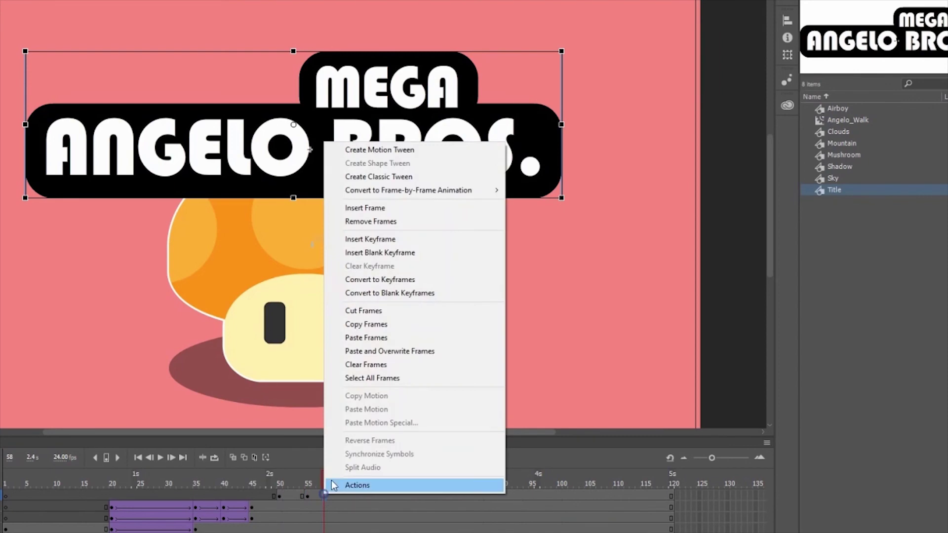
left_click(401, 240)
Shrink the title at frame 50 to about a third of its size and enlarge it at frame 55 by about 10%
left_click(280, 496)
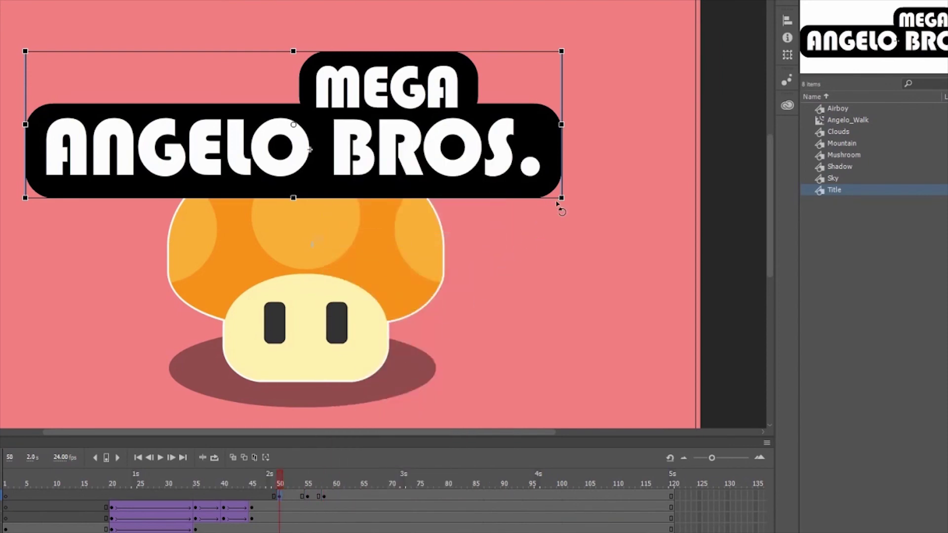
left_click_drag(559, 202, 382, 151)
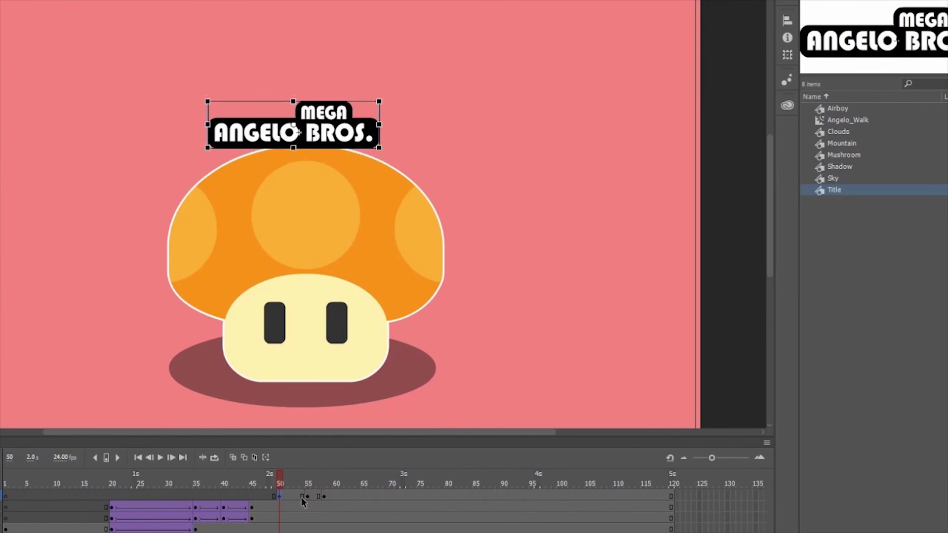
left_click(307, 496)
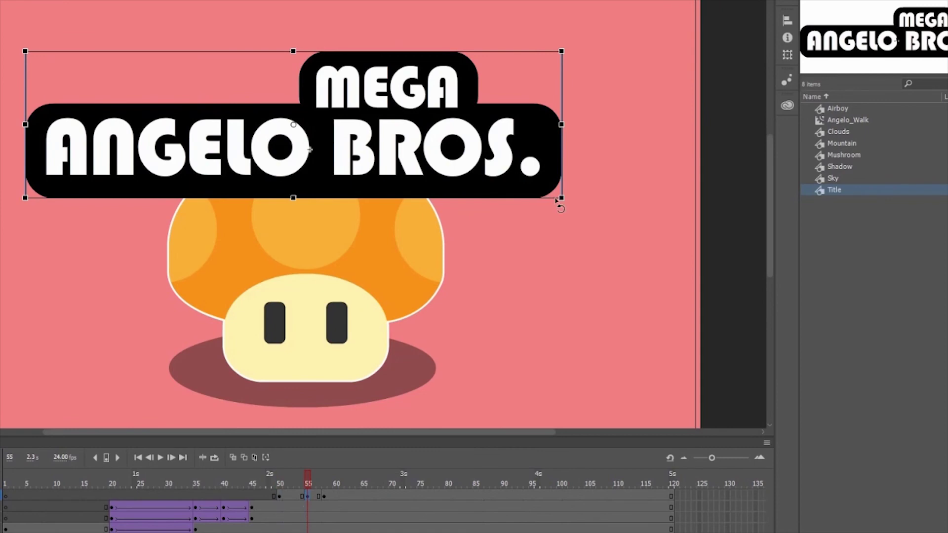
left_click_drag(561, 197, 590, 223)
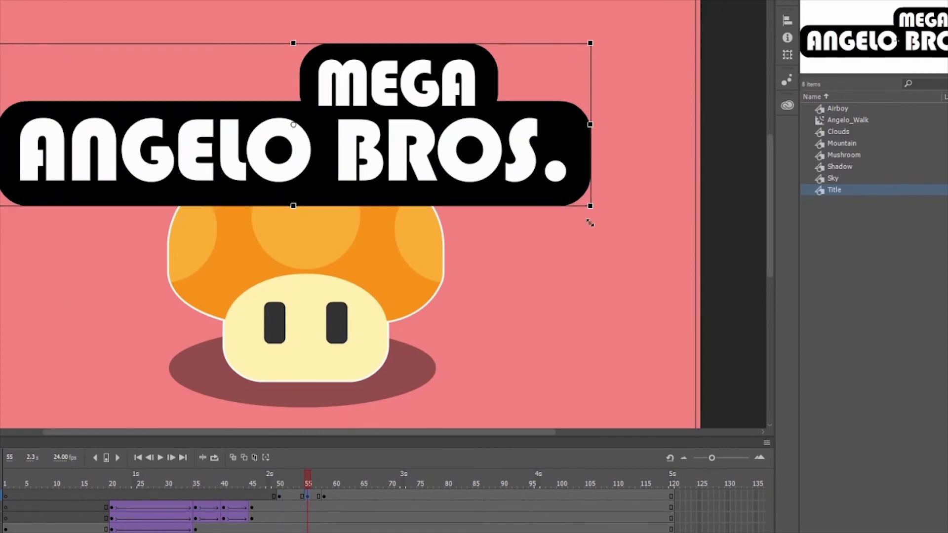
Scale the title at frame 58 down to about 86% around its center and scrub through the title's keyframes
left_click(325, 497)
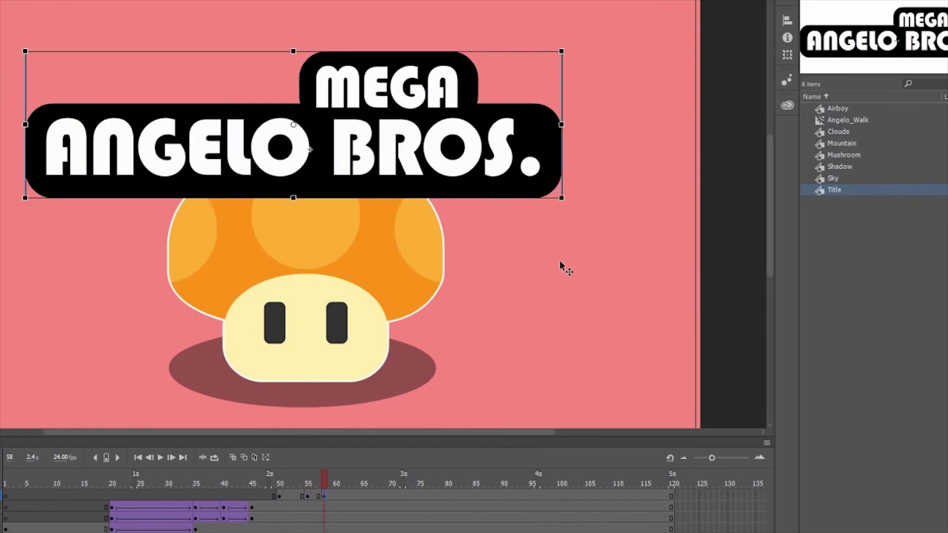
left_click_drag(562, 197, 546, 187)
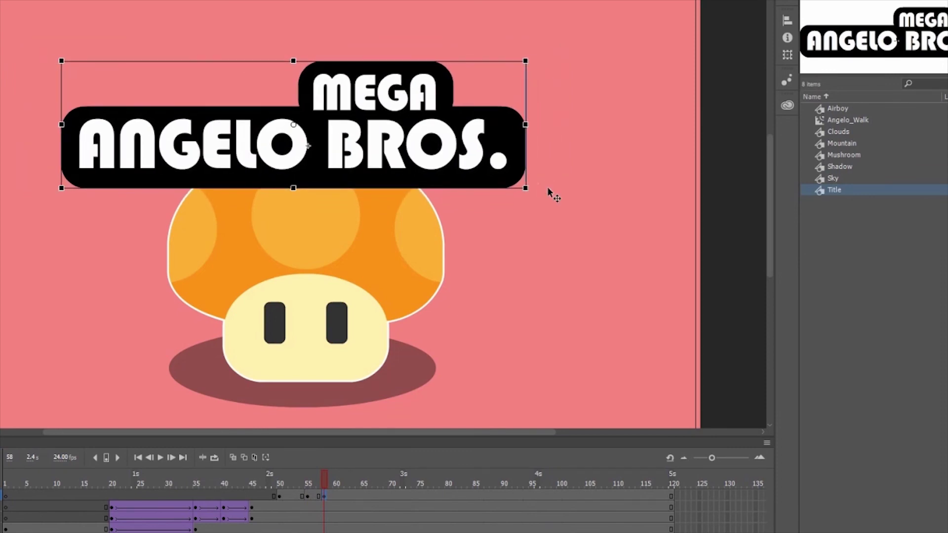
left_click_drag(276, 482, 346, 479)
Create classic tweens between the Title layer's keyframes at frames 50, 55 and 58 and scrub through the pop-in
left_click(311, 496)
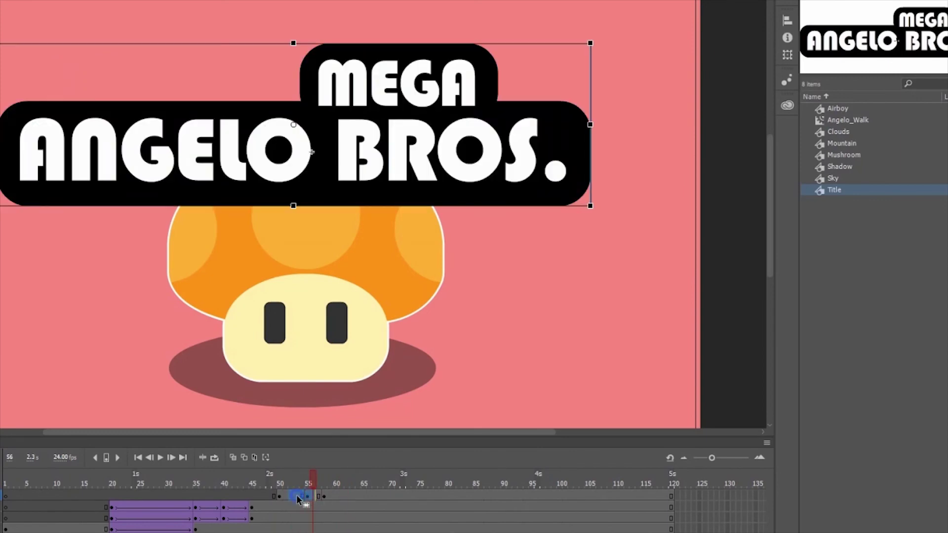
right_click(296, 496)
left_click(349, 178)
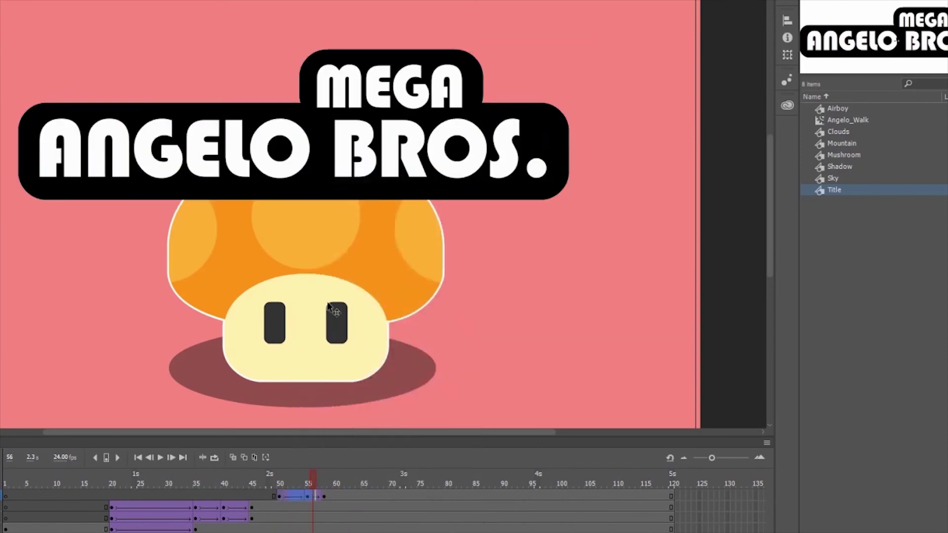
left_click_drag(281, 477, 335, 485)
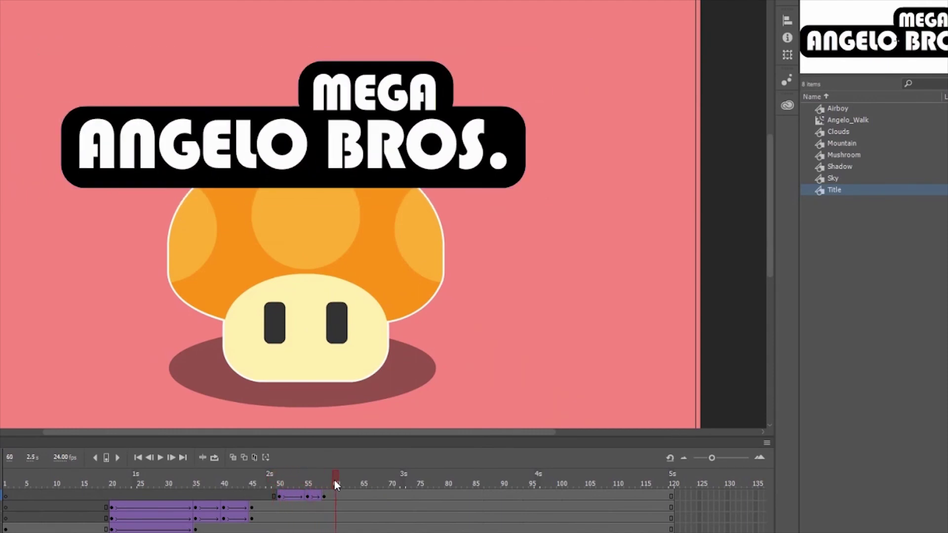
Apply a Circ Ease-In to the Title layer's tween between frames 50 and 55, and play back the pop-in
left_click(294, 496)
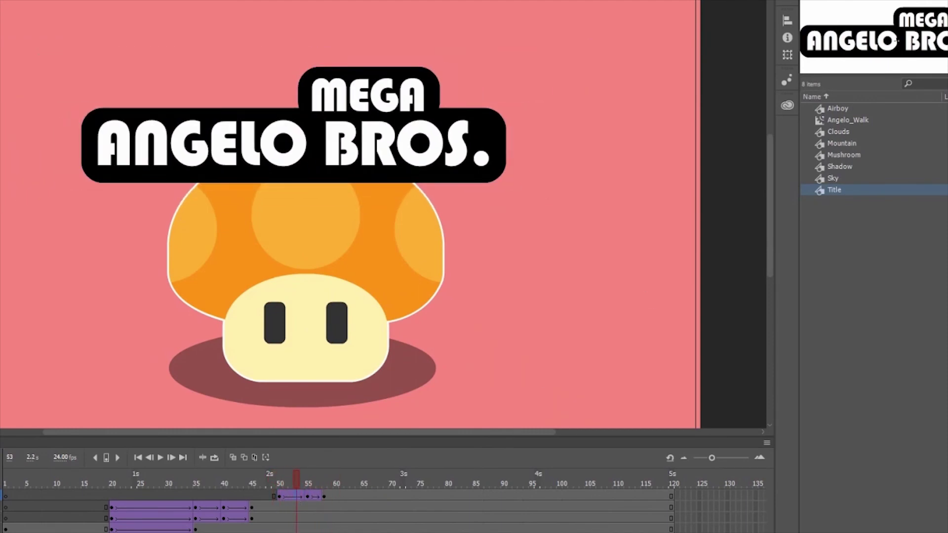
key("ctrl+F3")
left_click(879, 154)
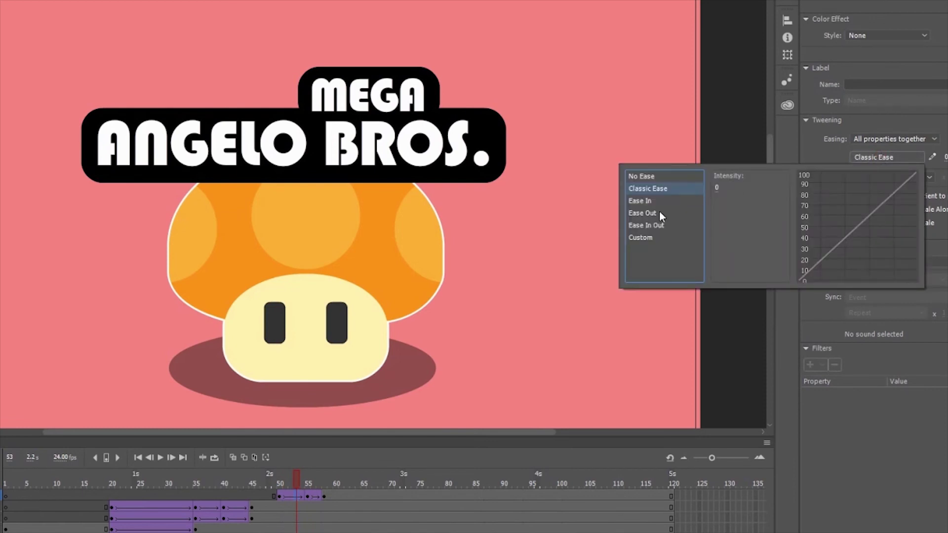
left_click(648, 204)
double_click(720, 251)
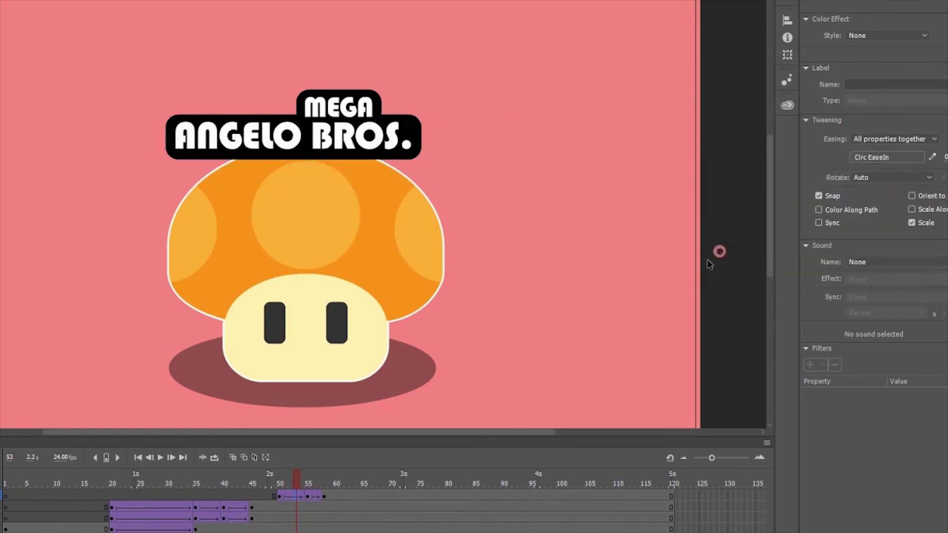
left_click(265, 479)
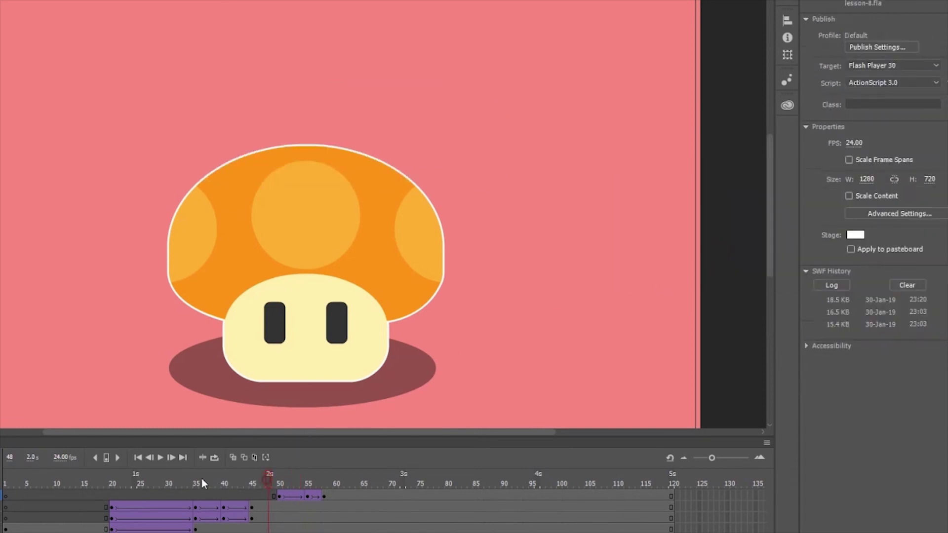
left_click(159, 459)
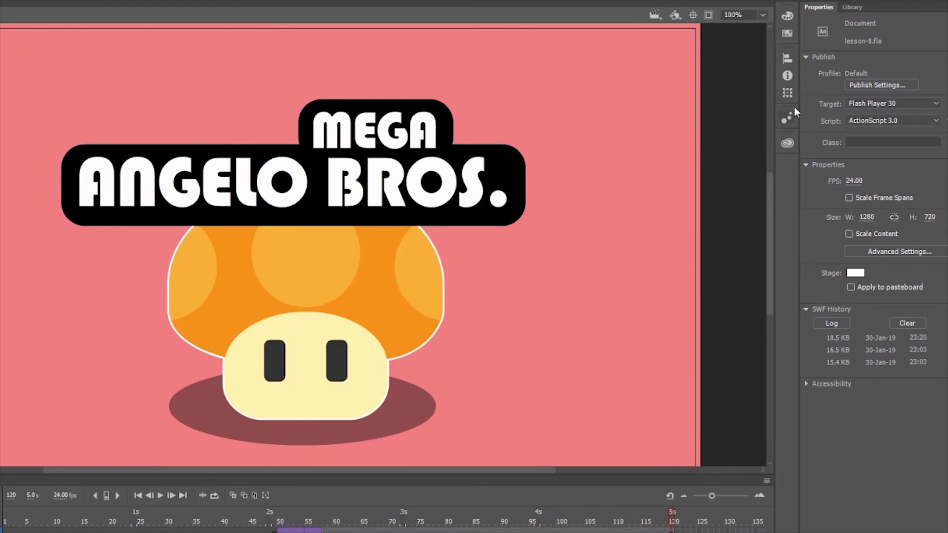
Create a new Graphic symbol named Star in the library
left_click(852, 7)
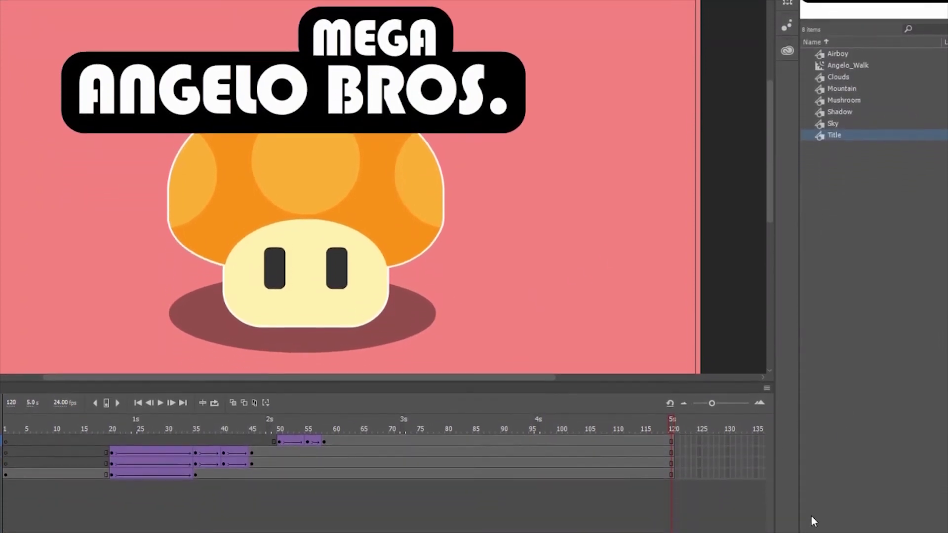
left_click(804, 528)
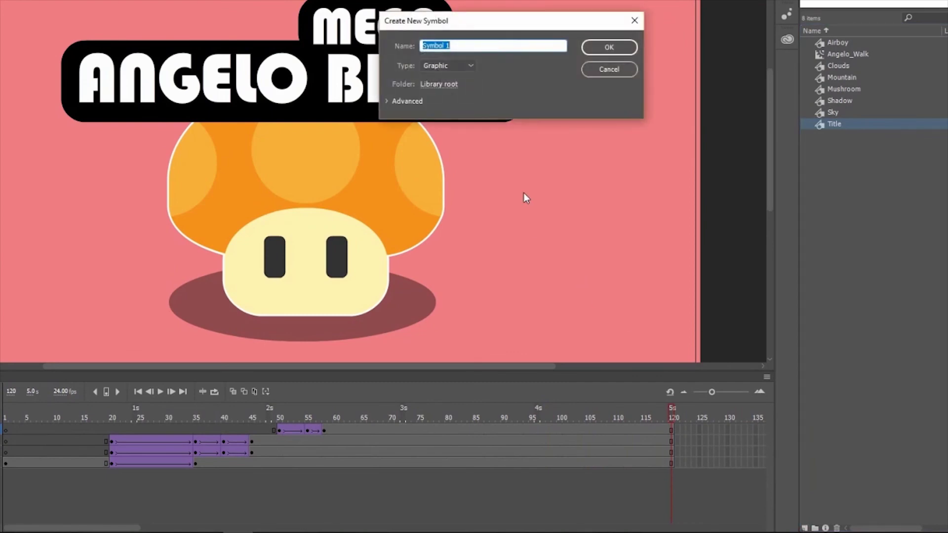
type("Star")
left_click(600, 52)
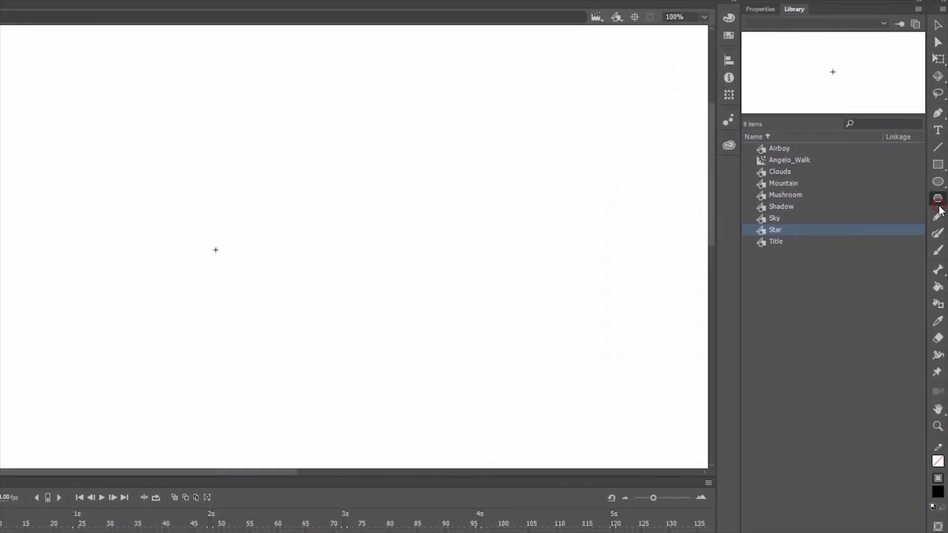
Set the PolyStar tool to the star style with 5 sides and a star point size of 0.50
left_click(759, 10)
left_click(825, 246)
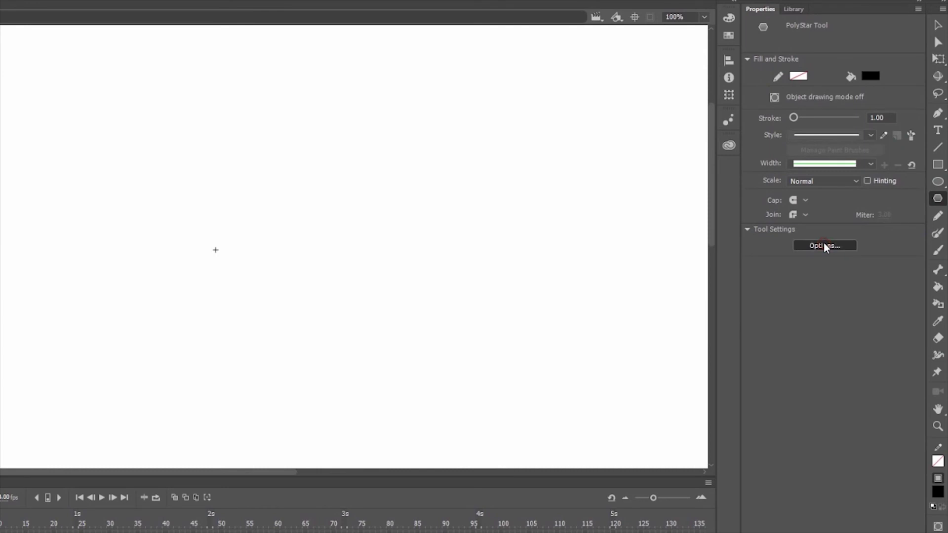
left_click(398, 289)
left_click(371, 311)
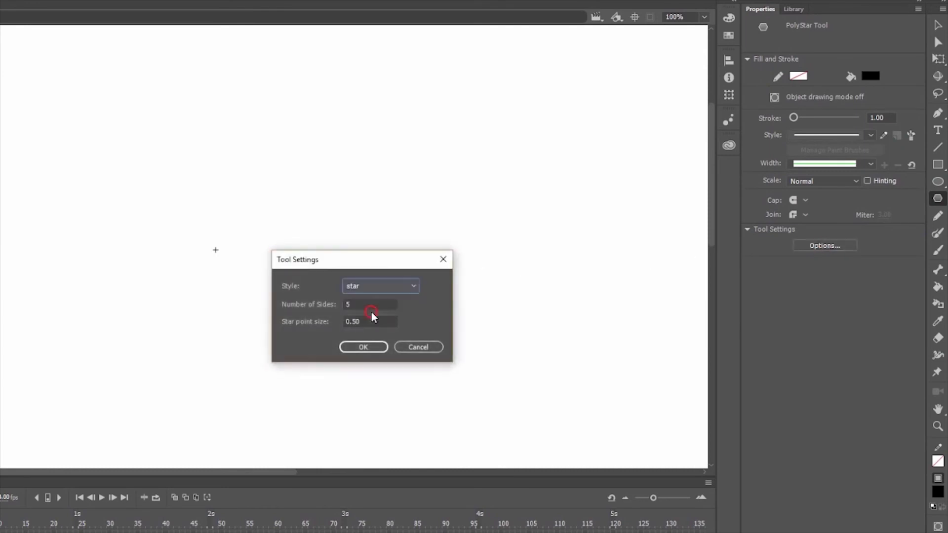
left_click(364, 347)
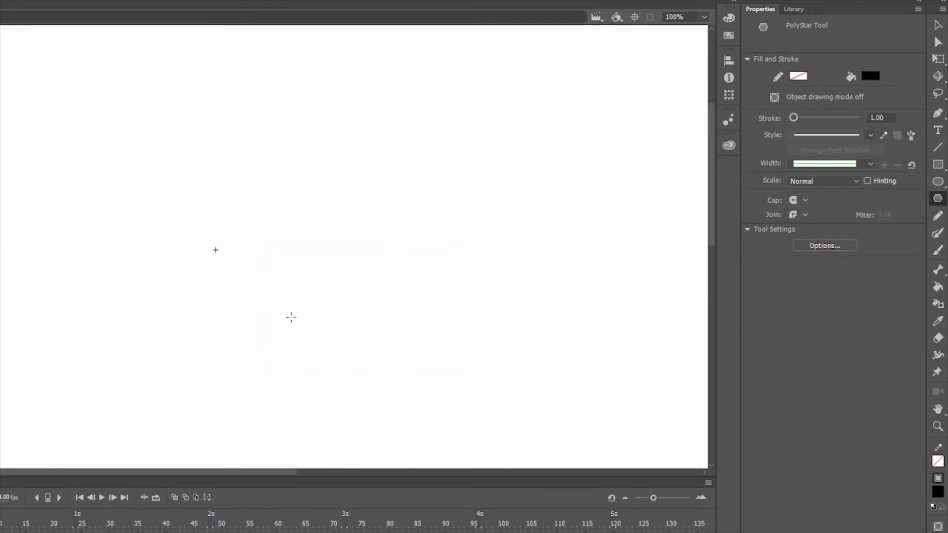
Draw a black five-pointed star outward from the symbol's registration point and return to Scene 2
left_click_drag(216, 251, 269, 321)
left_click_drag(272, 325, 276, 330)
left_click(937, 24)
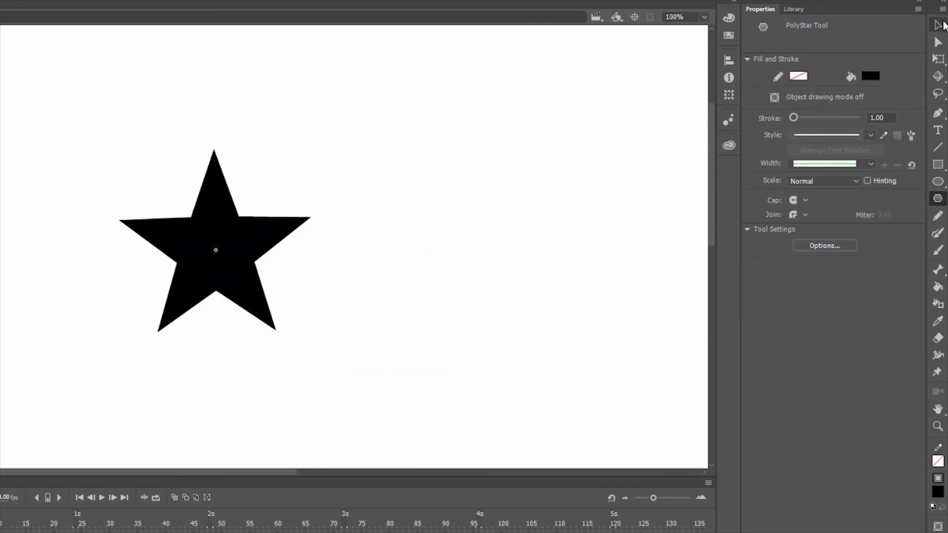
left_click(28, 32)
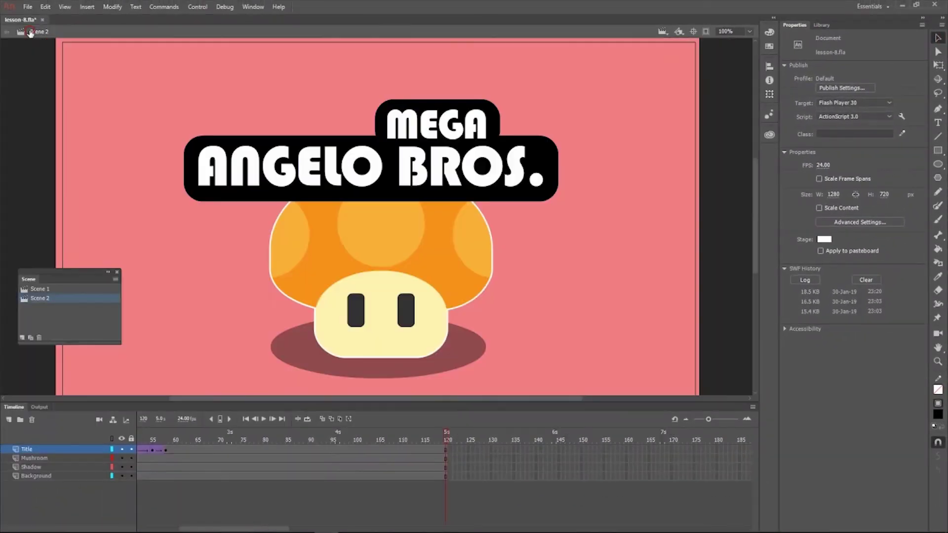
Create a new Movie Clip symbol named Shooting Star in the library
left_click(820, 26)
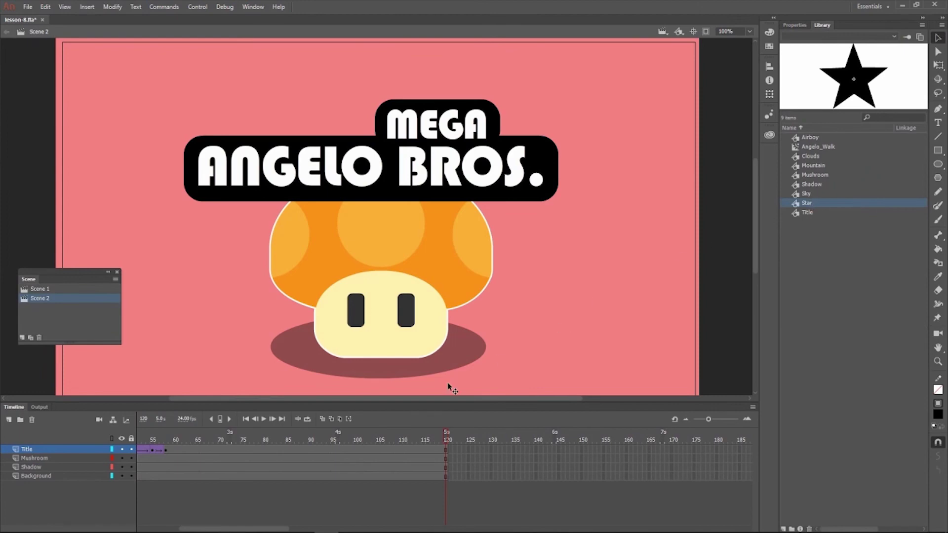
left_click_drag(288, 527, 224, 530)
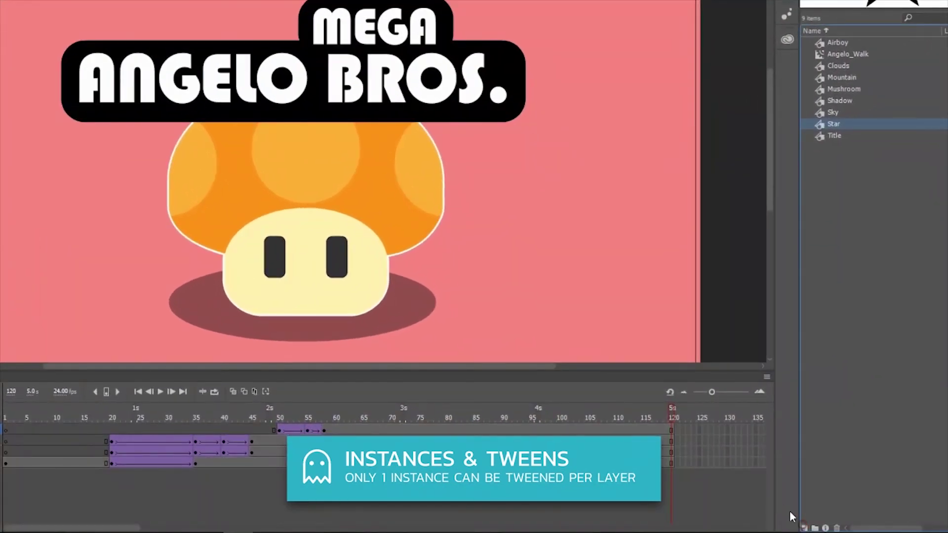
left_click(803, 527)
type("S")
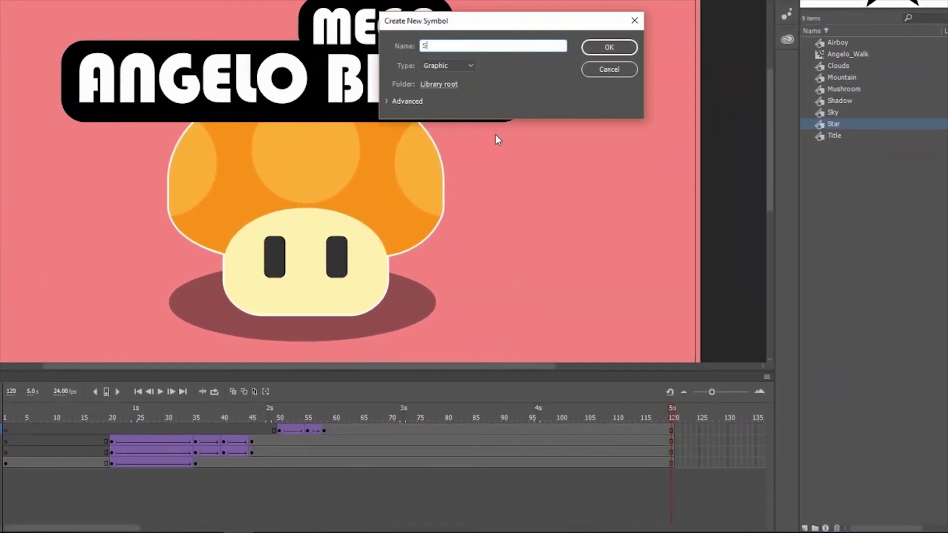
type("hooting Star")
left_click(453, 67)
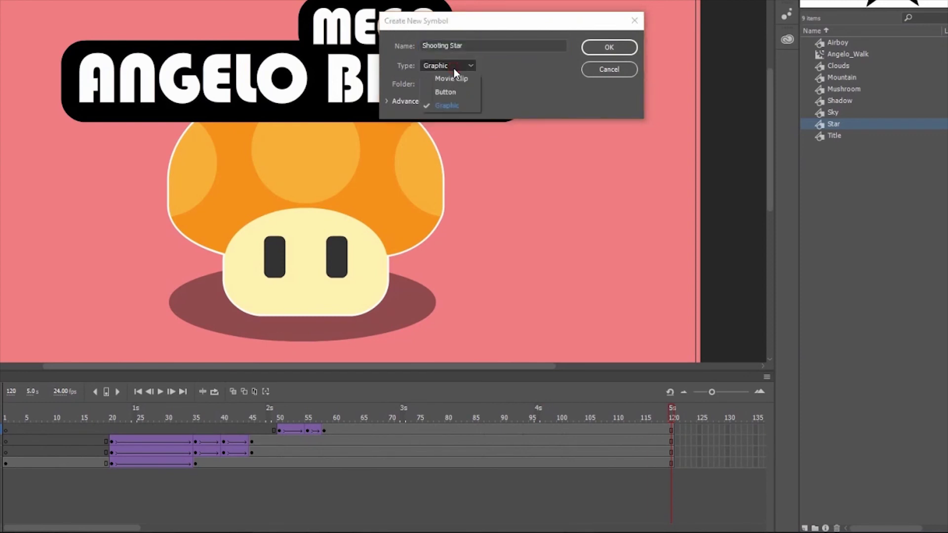
left_click(452, 78)
left_click(609, 47)
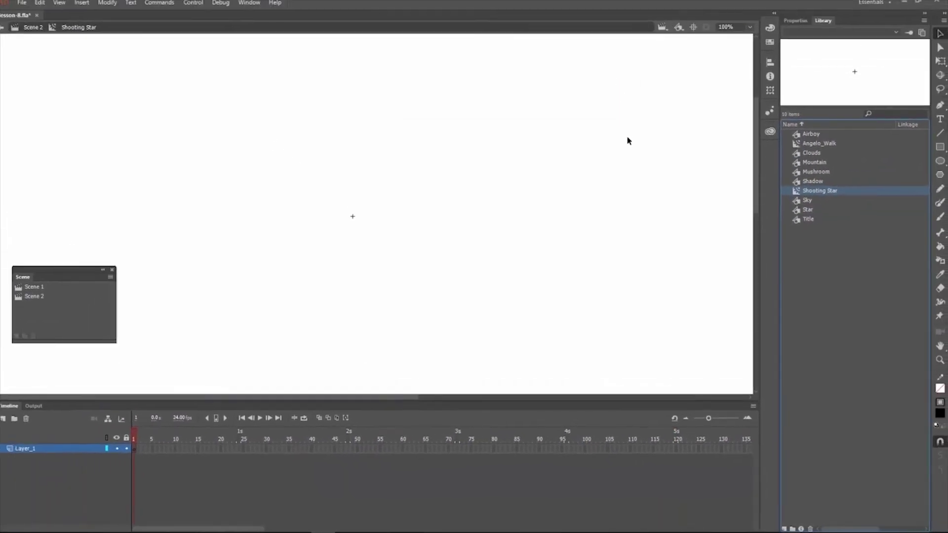
Place the Star symbol at the center of the Shooting Star clip and insert a keyframe at frame 24
left_click(798, 214)
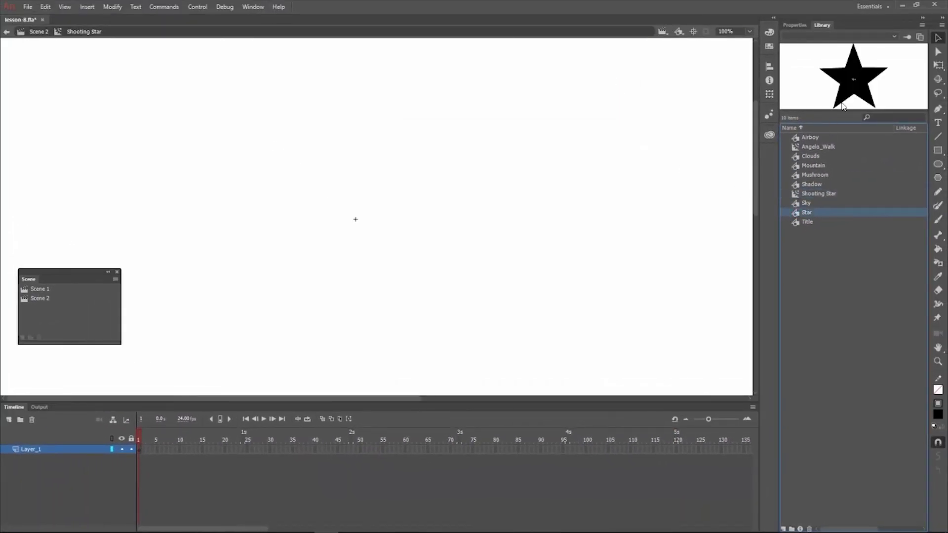
left_click_drag(672, 117, 359, 217)
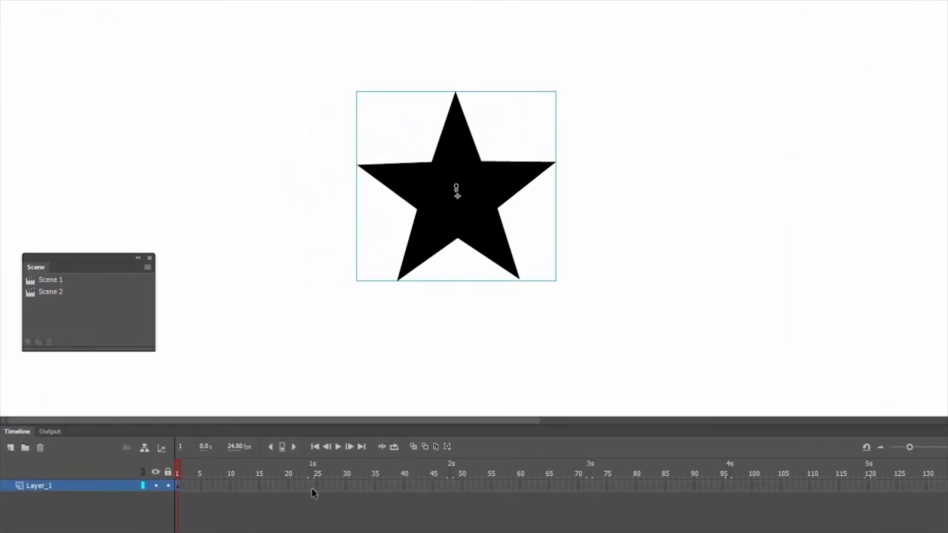
right_click(312, 487)
left_click(371, 223)
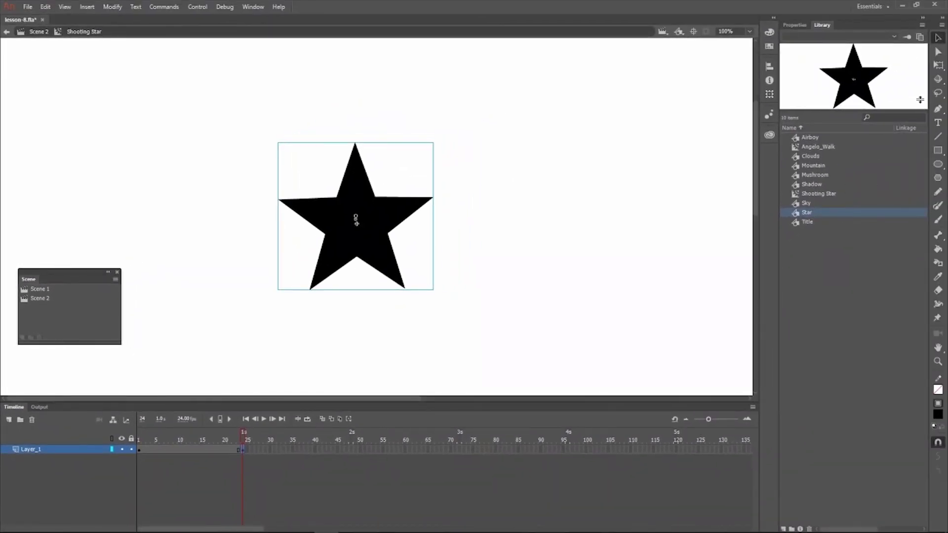
Try a full turn of the star at frame 24, then create a classic tween from frame 1 and scrub through it
left_click(938, 67)
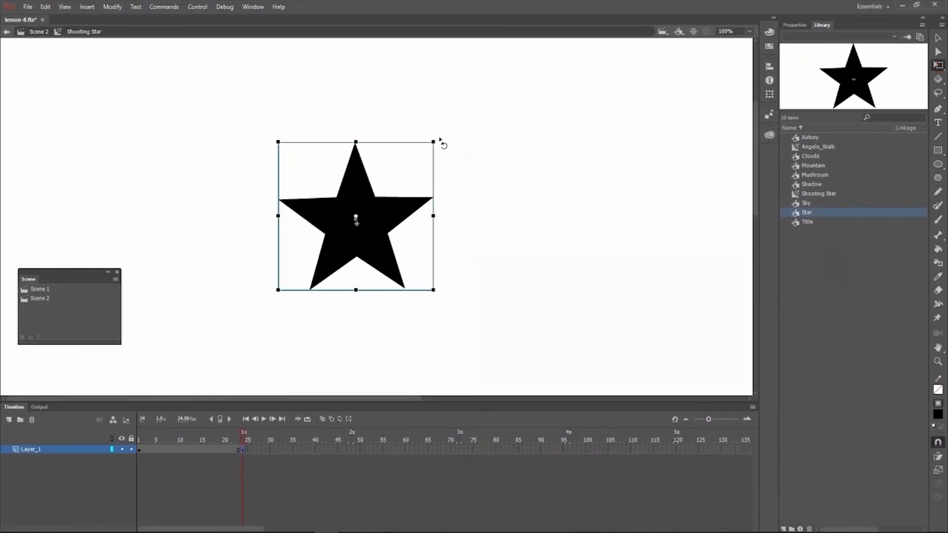
mouse_move(439, 138)
left_mouse_down()
mouse_move(473, 211)
mouse_move(388, 336)
mouse_move(228, 212)
mouse_move(374, 107)
mouse_move(447, 146)
mouse_move(442, 140)
left_mouse_up()
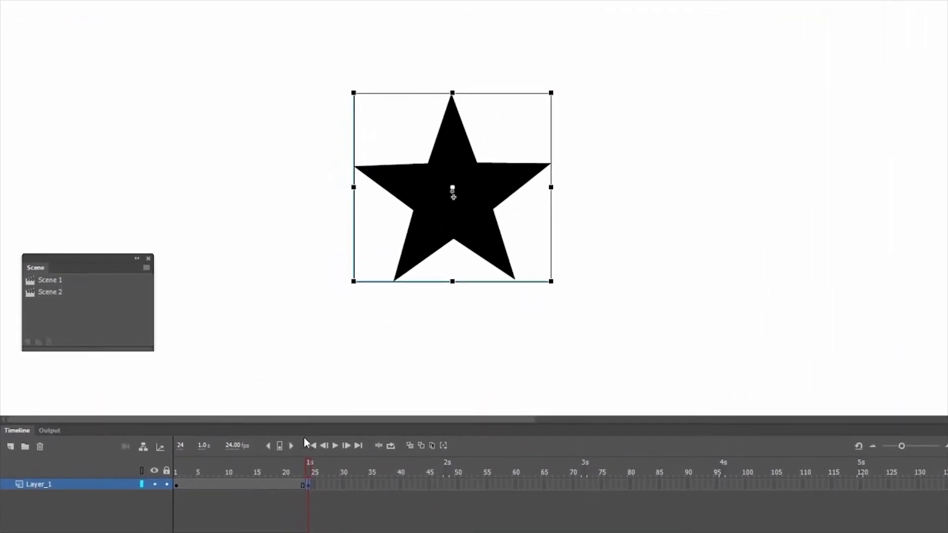
left_click(293, 485)
right_click(293, 485)
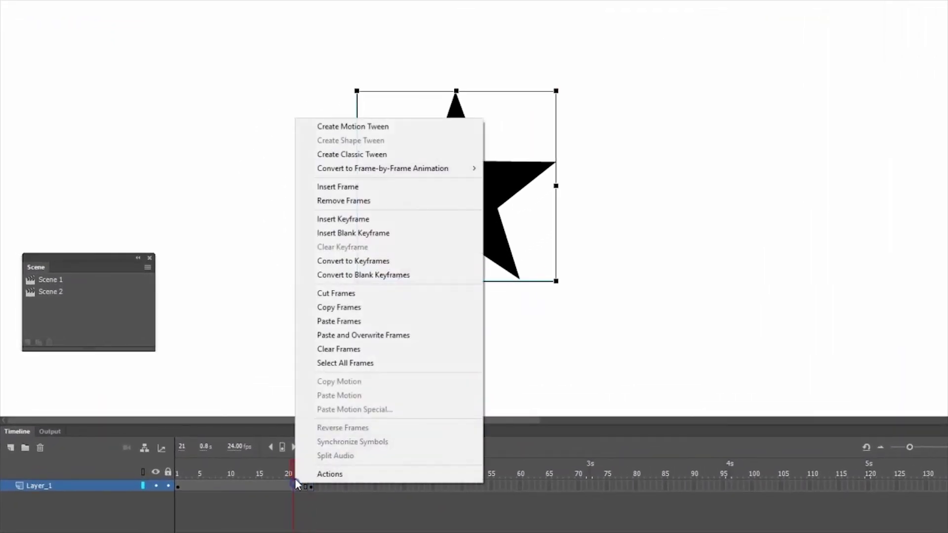
left_click(376, 160)
left_click_drag(200, 463, 312, 458)
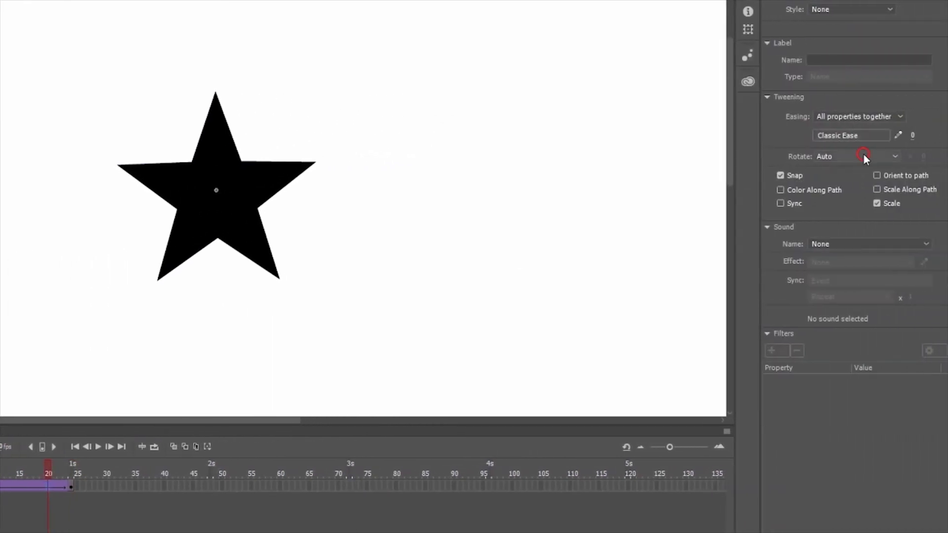
Give the star's classic tween a full rotation through its tween properties and scrub through frames 1 to 24
left_click(876, 156)
left_click(848, 196)
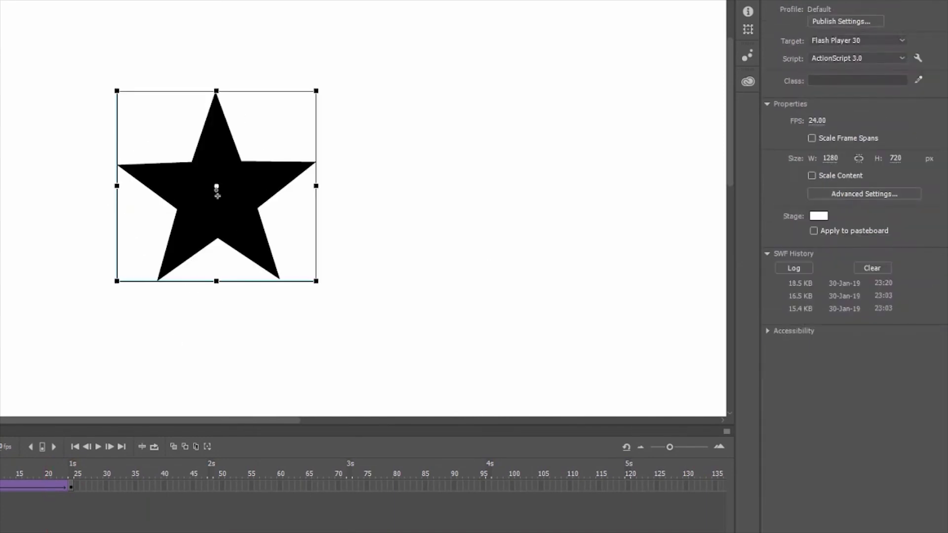
left_click_drag(14, 464, 175, 455)
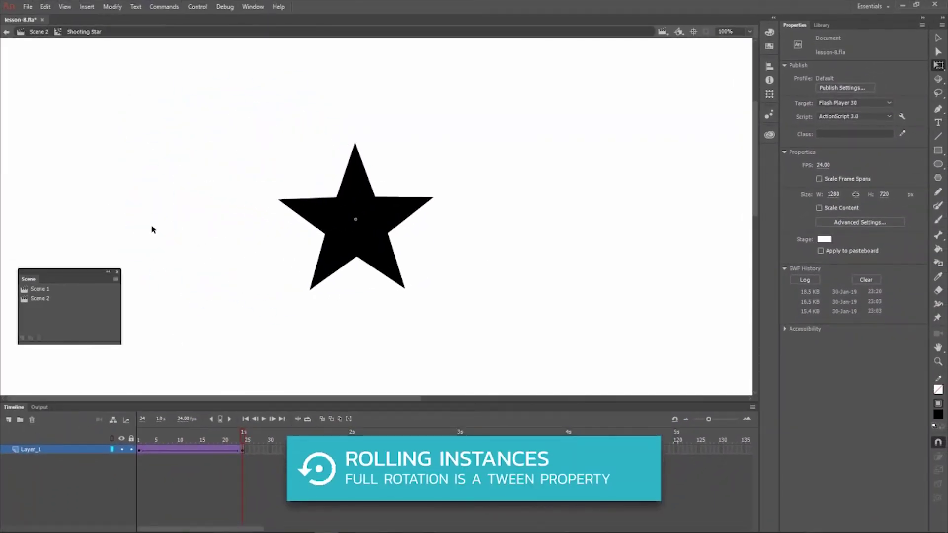
Return to Scene 2 and add a layer named Shooting_Stars directly above the Background layer
left_click(36, 36)
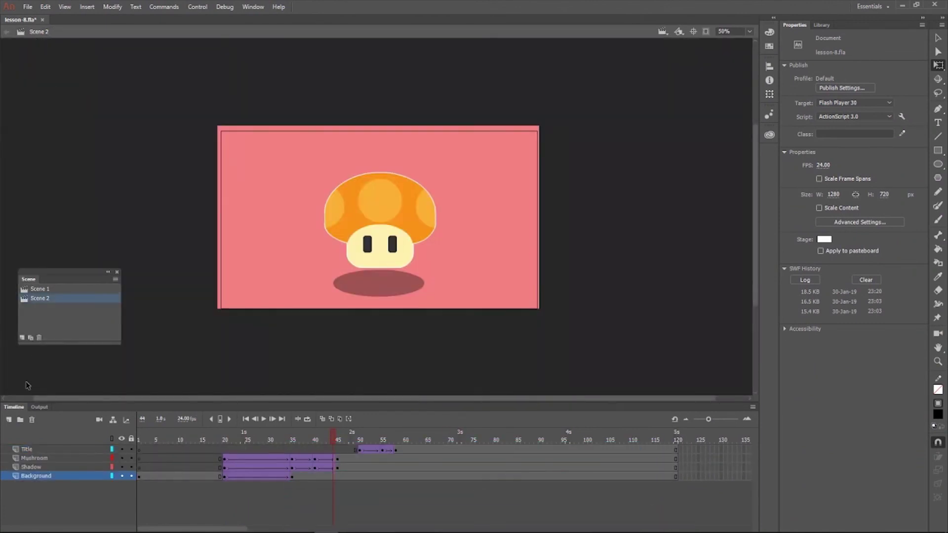
left_click(9, 420)
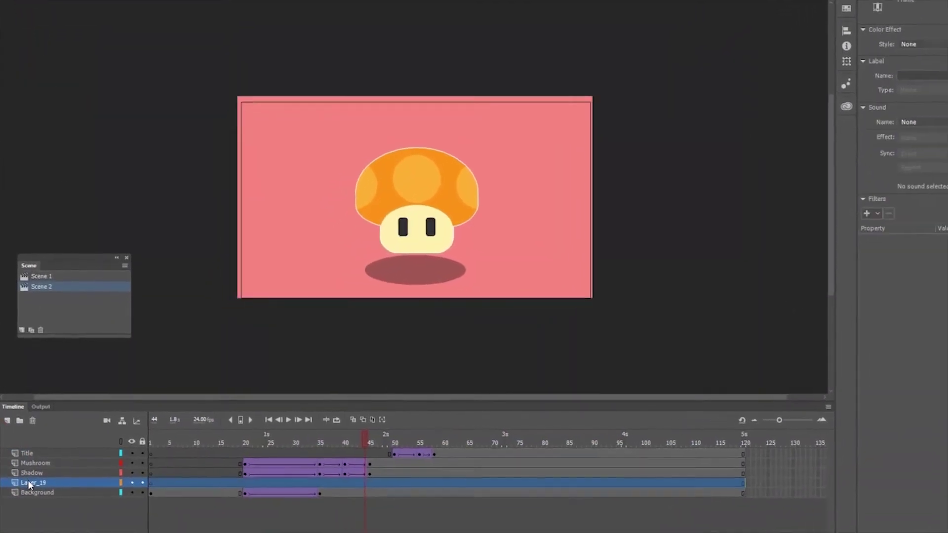
double_click(36, 477)
type("Shooting")
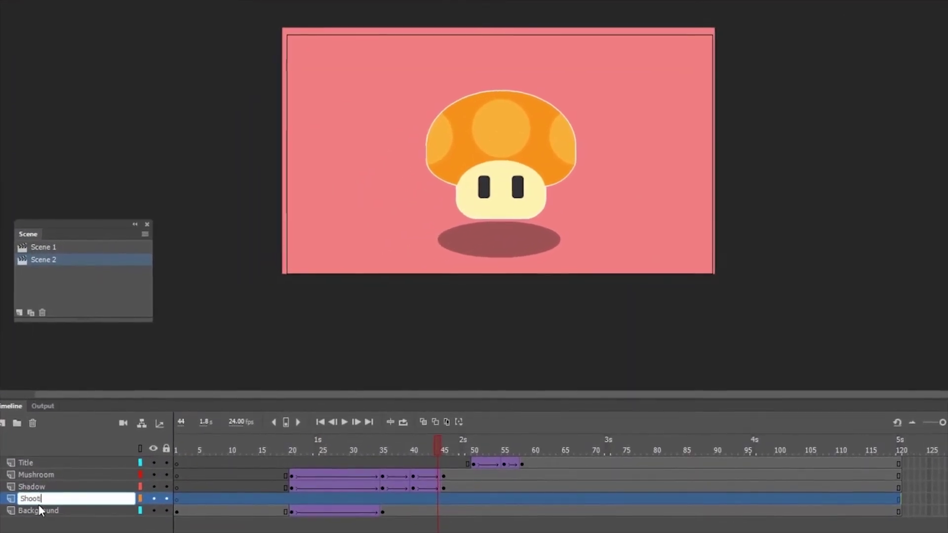
type(" Stars")
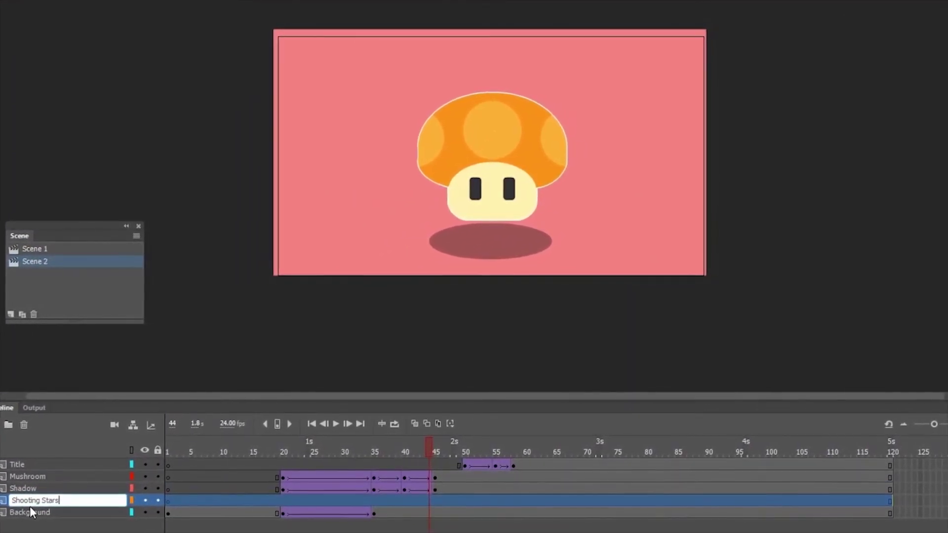
key("Return")
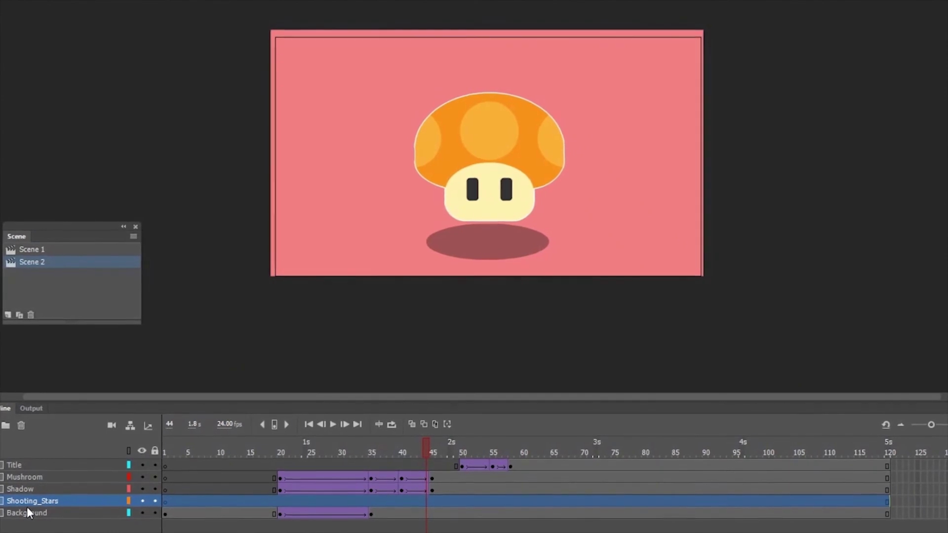
Insert a keyframe at frame 5 of the Shooting_Stars layer and place a Shooting Star instance in the stage's upper-left corner
left_click(190, 499)
right_click(190, 500)
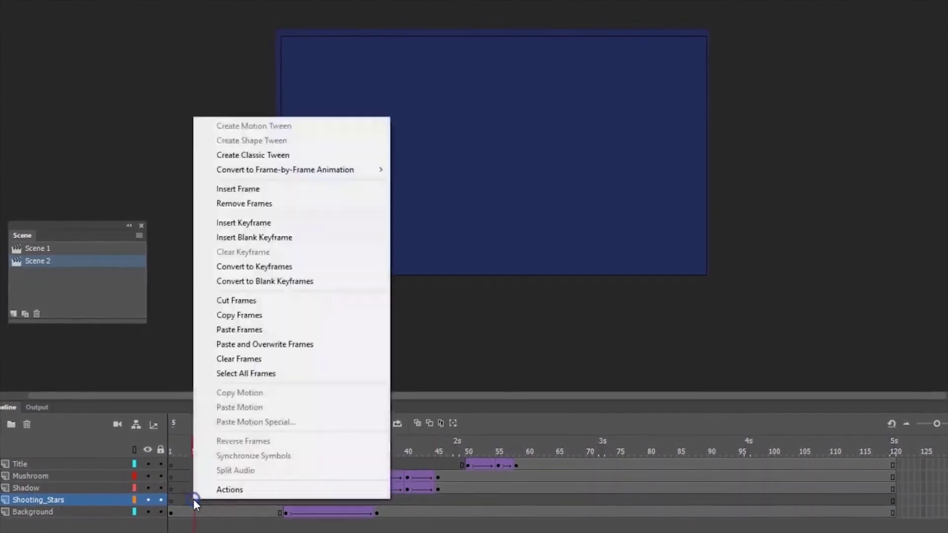
left_click(280, 223)
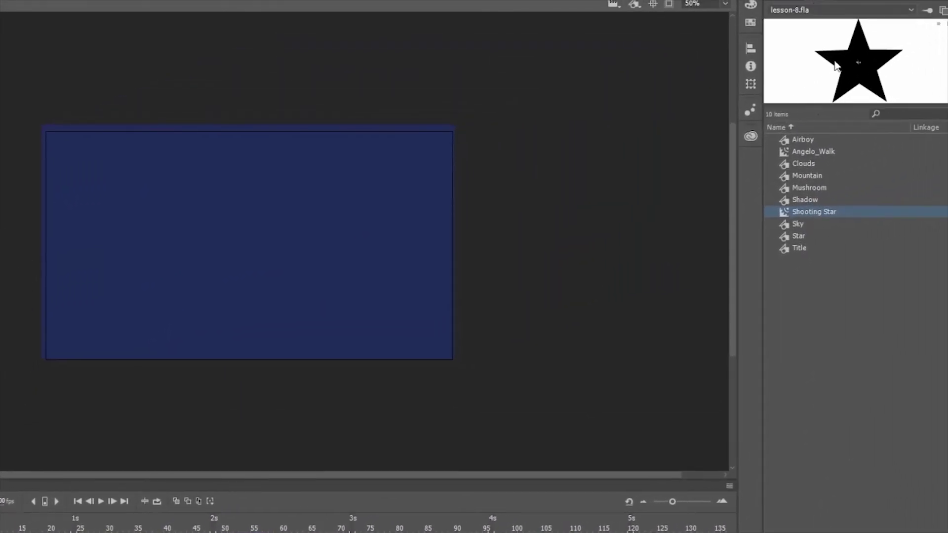
left_click_drag(833, 61, 94, 168)
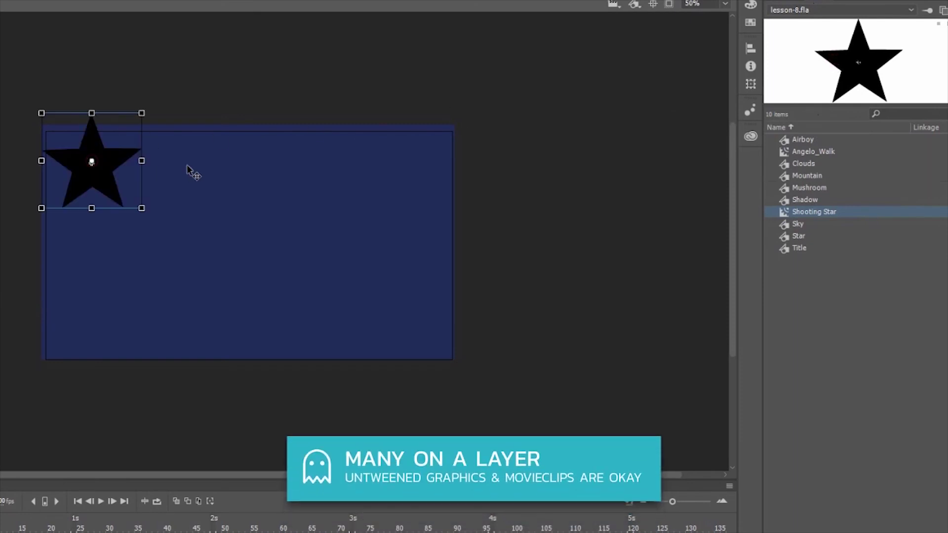
Scale the Shooting Star instance down to about 98 × 94 px and apply a 100% white tint
left_click_drag(142, 208, 109, 184)
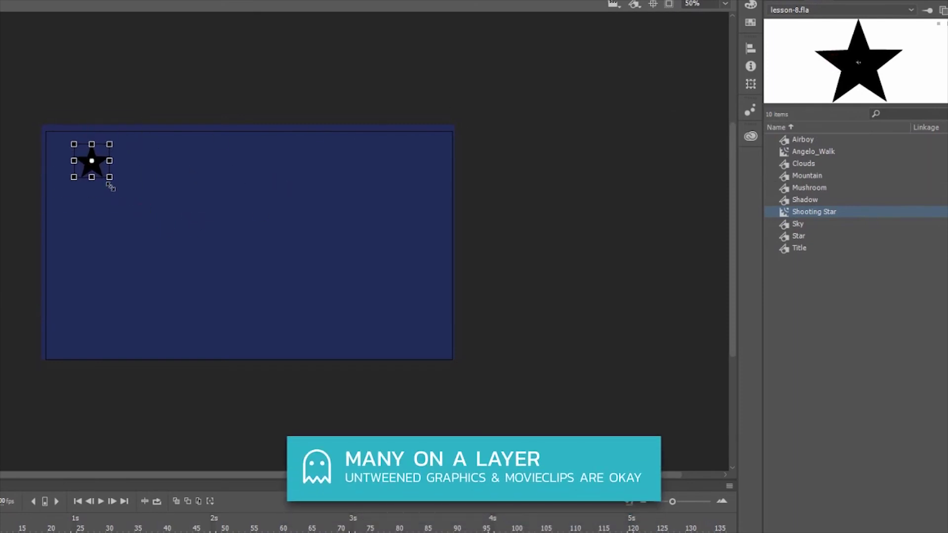
left_click(782, 3)
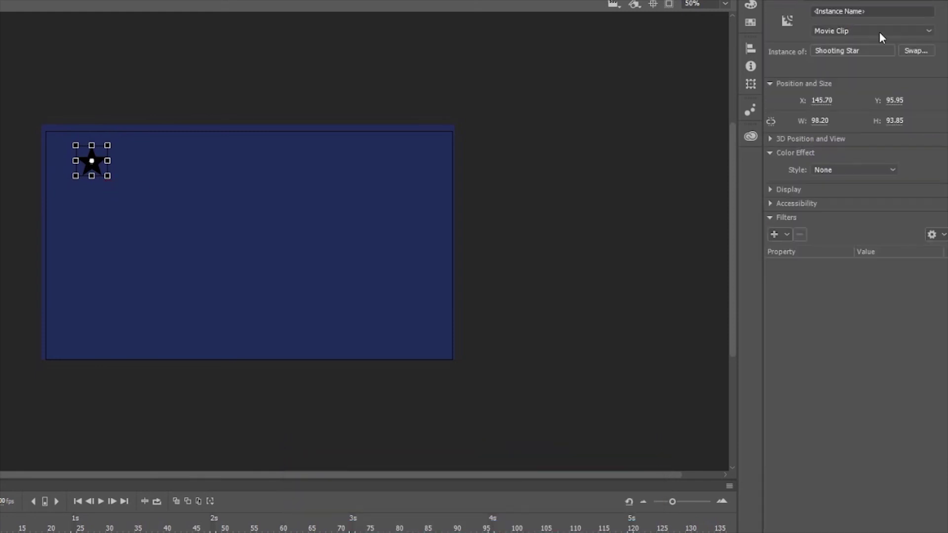
left_click(841, 167)
left_click(834, 211)
left_click(911, 171)
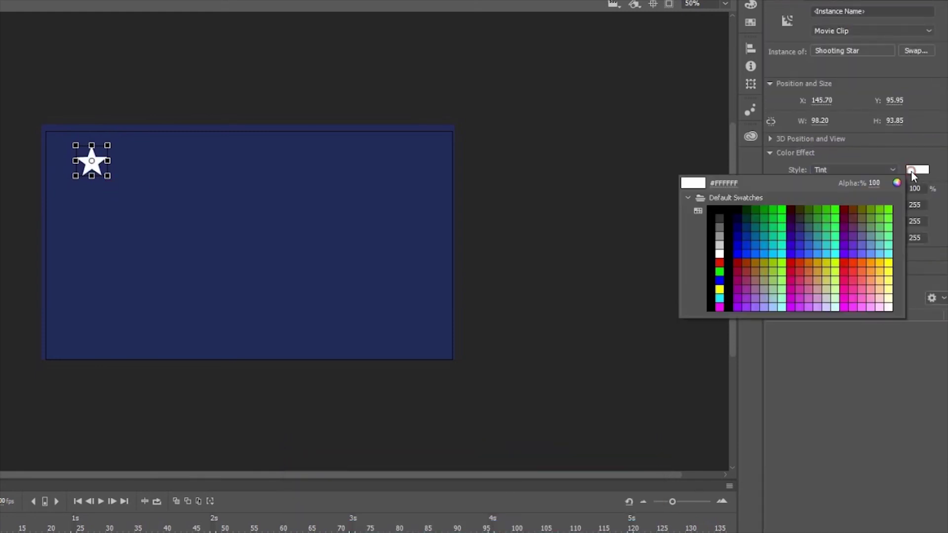
left_click(911, 170)
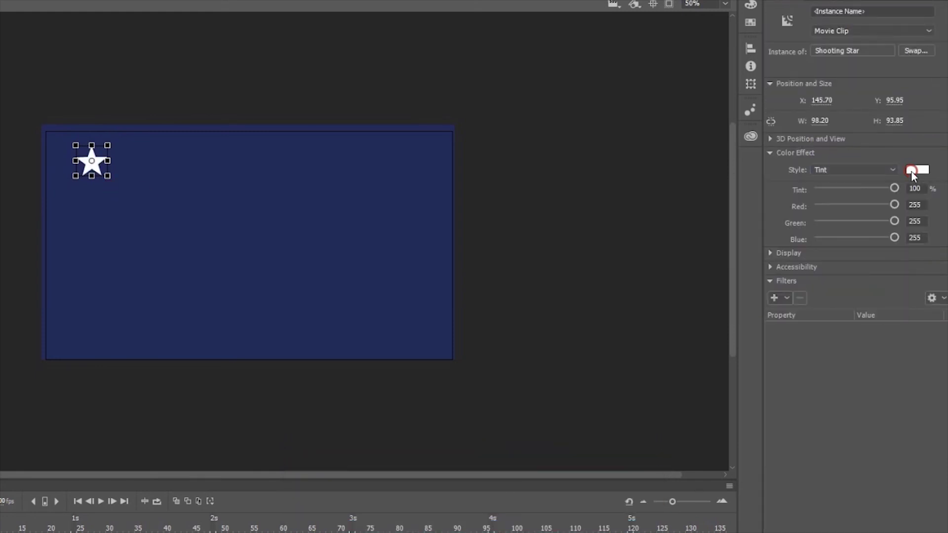
left_click(169, 110)
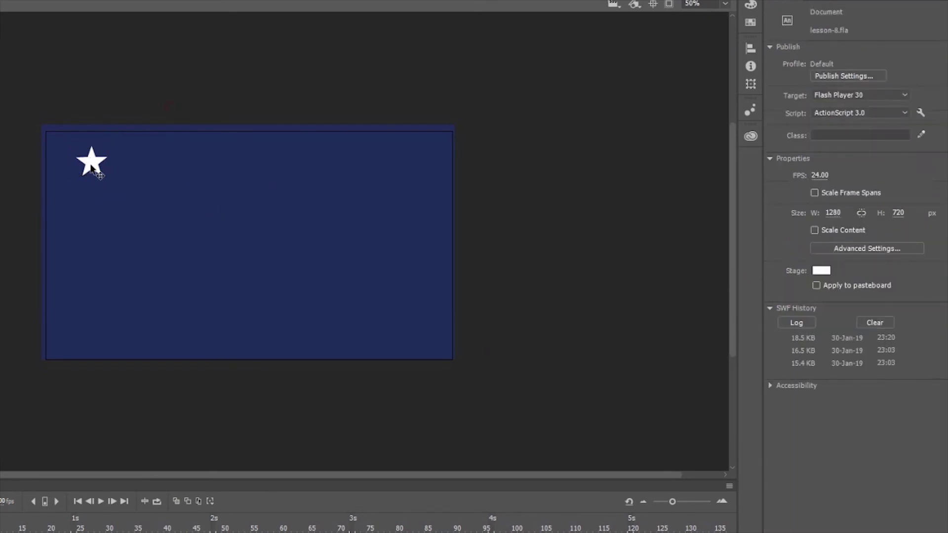
Scatter copies of the white star over the whole stage, with some overlapping its upper edge, and test the scene
left_click_drag(92, 168, 129, 214)
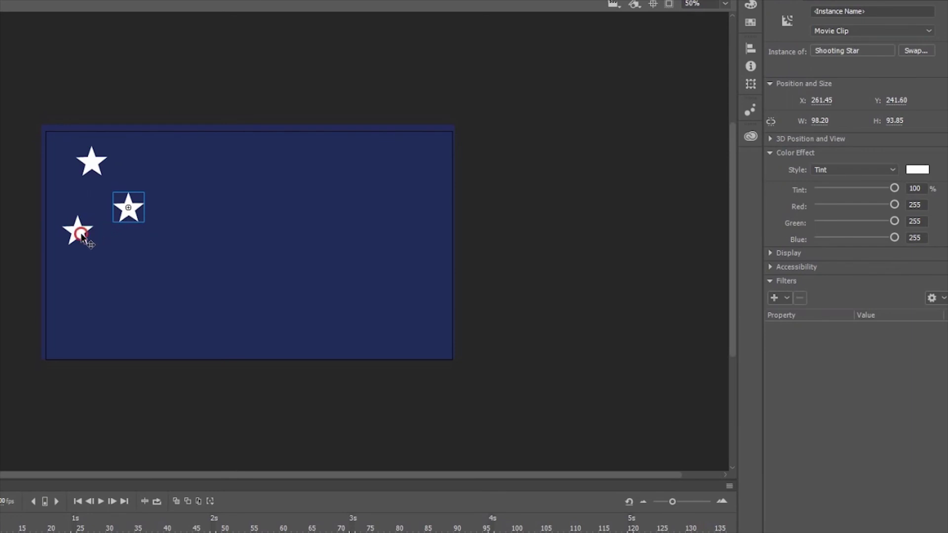
left_click_drag(81, 234, 151, 323)
left_click_drag(148, 219, 193, 267)
left_click_drag(193, 267, 150, 173)
left_click_drag(254, 178, 299, 158)
left_click_drag(299, 157, 269, 302)
left_click_drag(269, 302, 307, 342)
left_click_drag(307, 342, 386, 331)
left_click_drag(387, 331, 403, 231)
left_click_drag(403, 231, 417, 173)
left_click_drag(417, 173, 463, 139)
left_click_drag(463, 140, 575, 319)
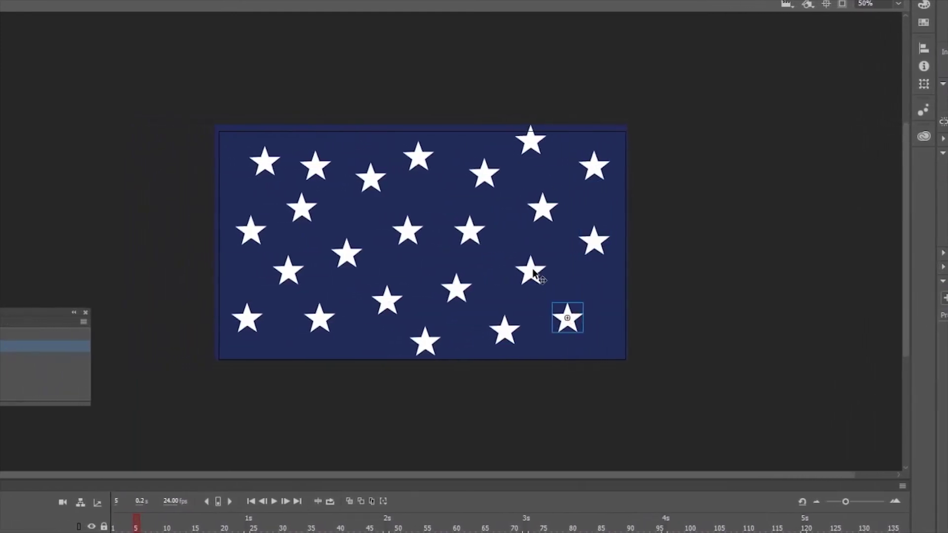
left_click_drag(304, 165, 322, 126)
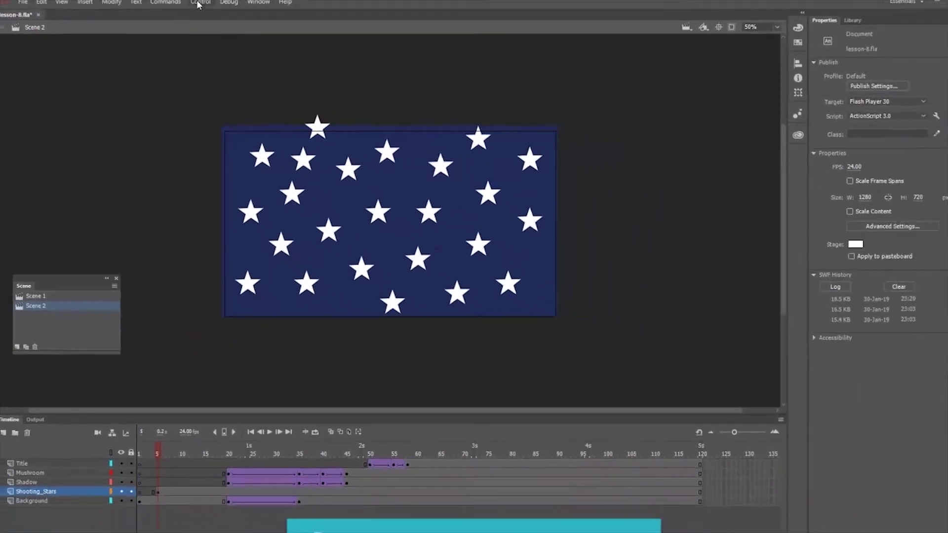
left_click(197, 6)
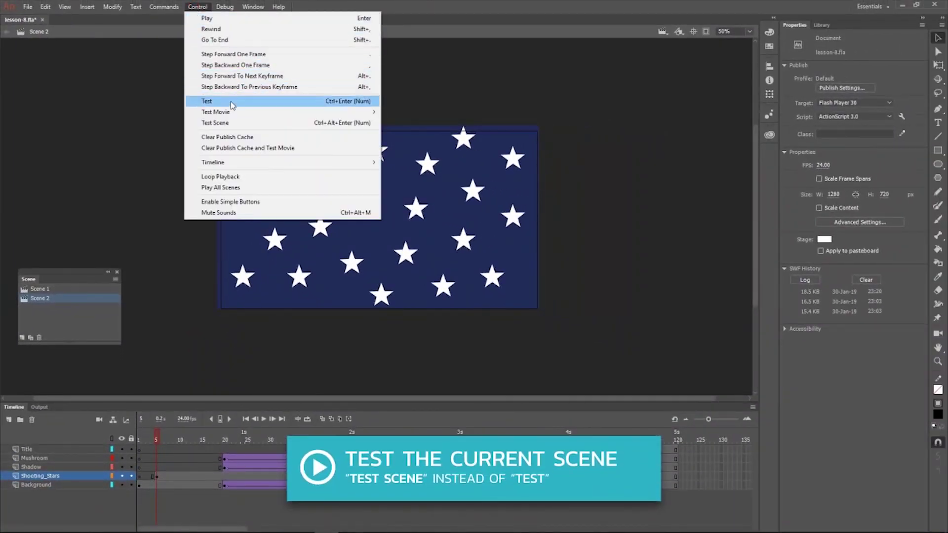
left_click(225, 122)
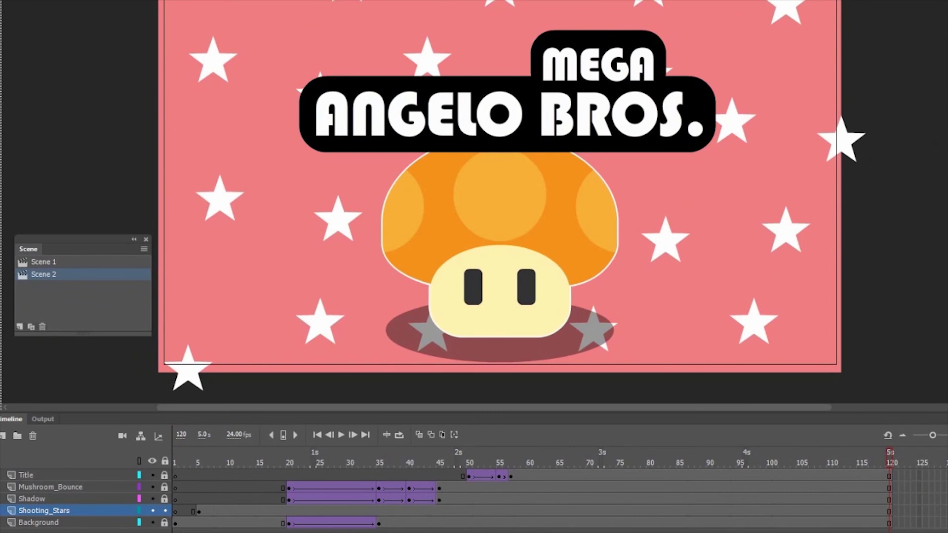
From frame 5, open a star for in-place editing and move its tween's last keyframe to frame 120
left_click(197, 463)
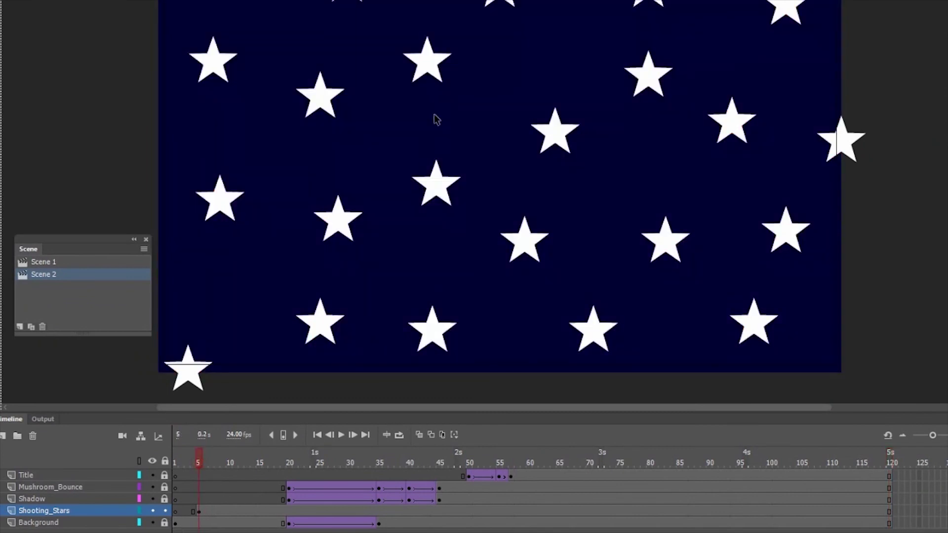
left_click(429, 64)
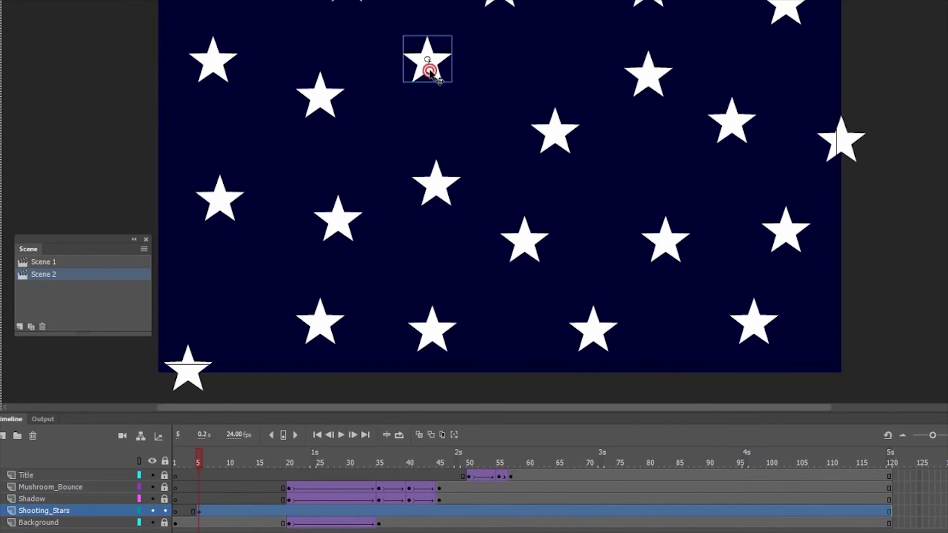
double_click(430, 70)
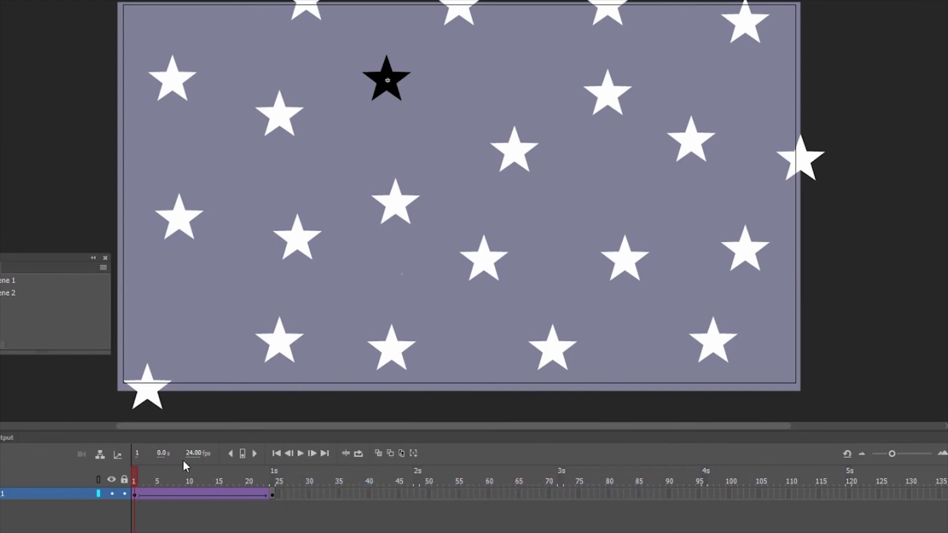
mouse_move(135, 471)
left_mouse_down()
mouse_move(272, 471)
mouse_move(134, 466)
left_mouse_up()
left_click_drag(273, 496, 849, 496)
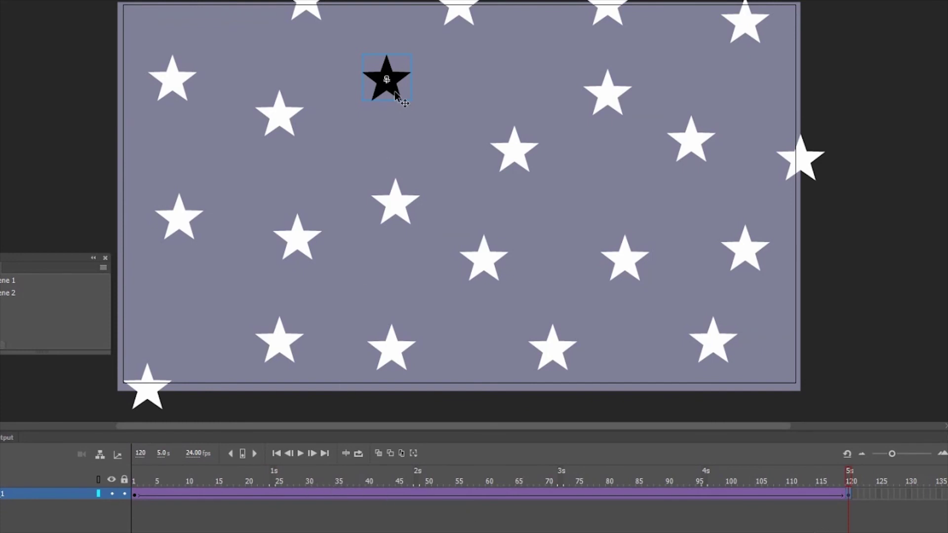
At frame 120, move the star straight down below the stage and set the tween's clockwise rotation count to 2
scroll(385, 133, "down", 2)
left_click_drag(390, 40, 388, 412)
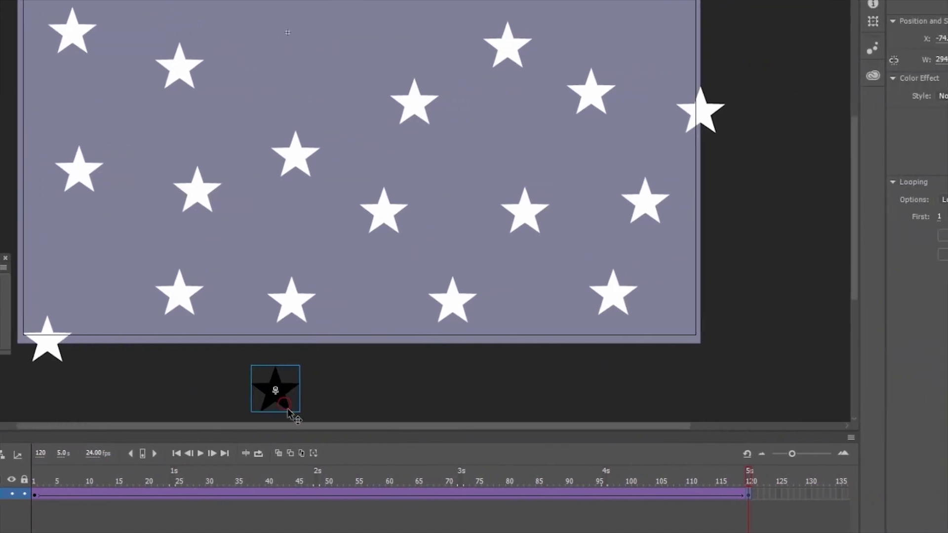
left_click(360, 493)
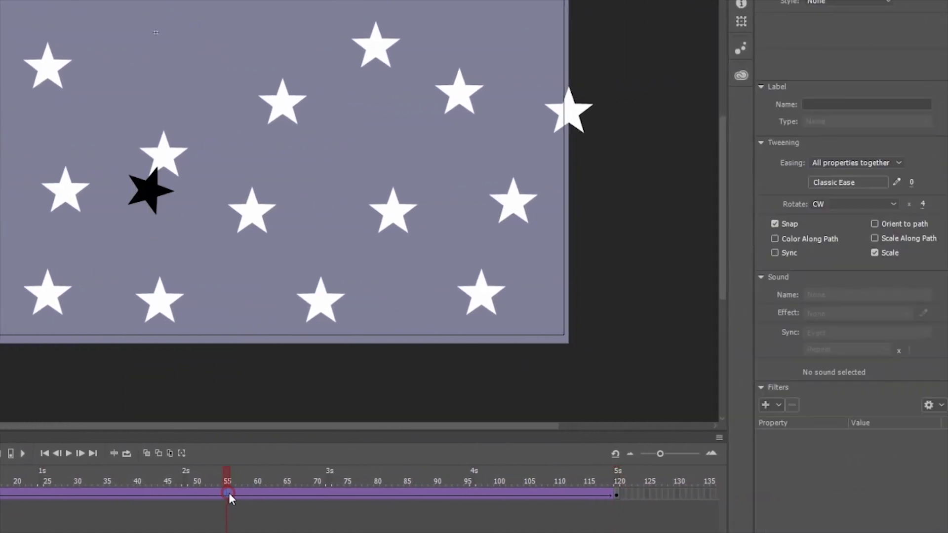
left_click(923, 206)
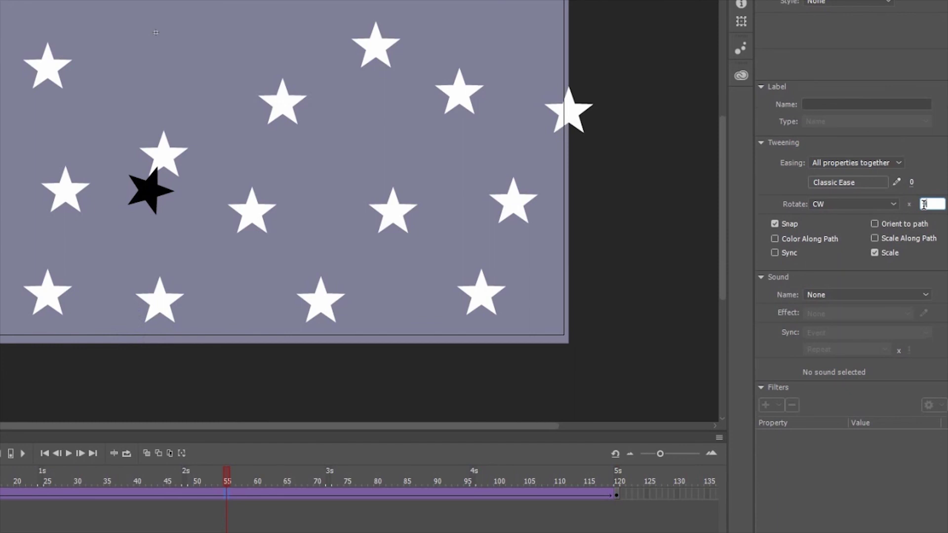
type("2")
key("Return")
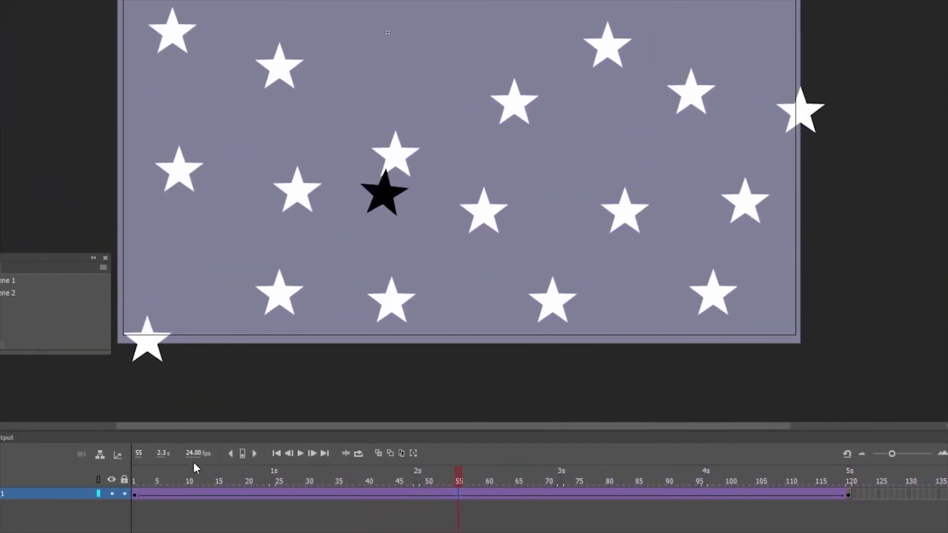
left_click_drag(194, 461, 123, 475)
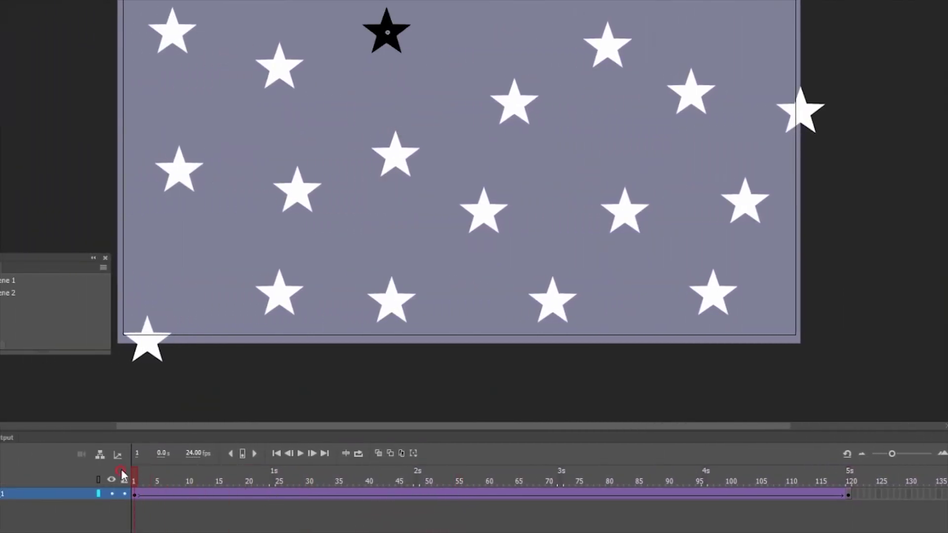
Shrink the black star uniformly at frame 1 of the movie clip and test the scene
left_click(385, 49)
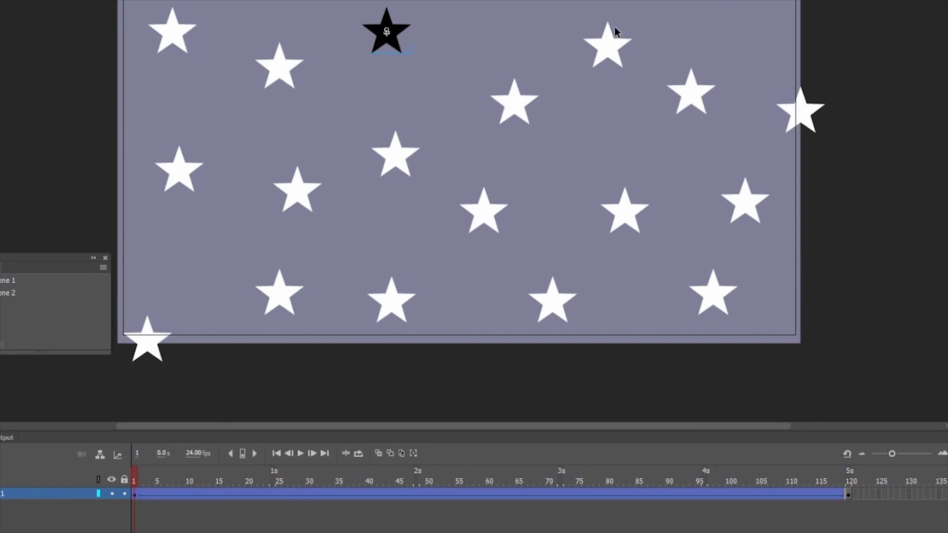
key("q")
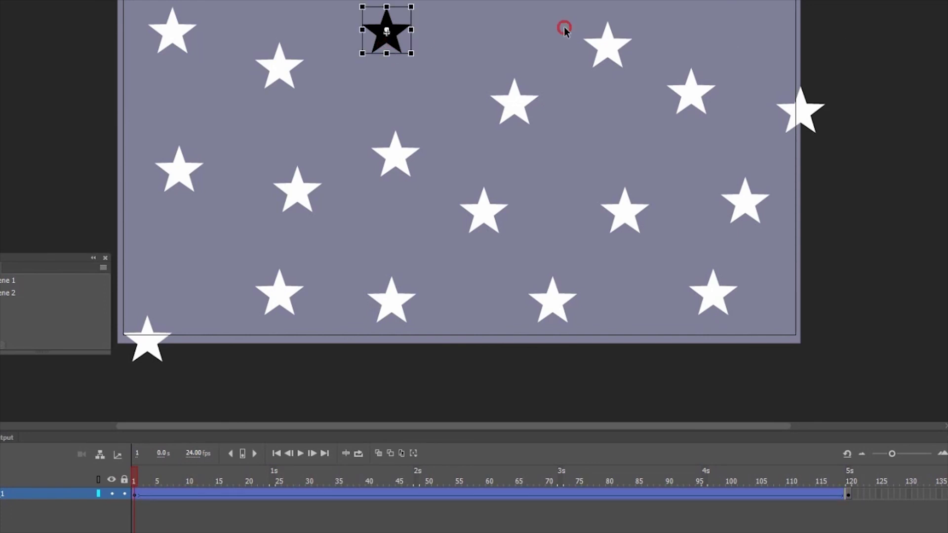
left_click_drag(565, 28, 565, 74)
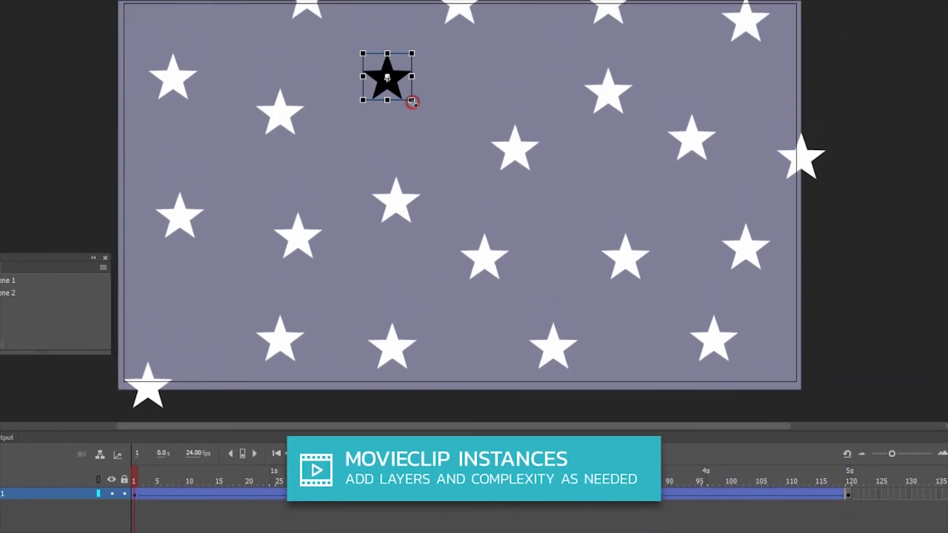
left_click_drag(412, 102, 403, 94)
left_click(381, 30)
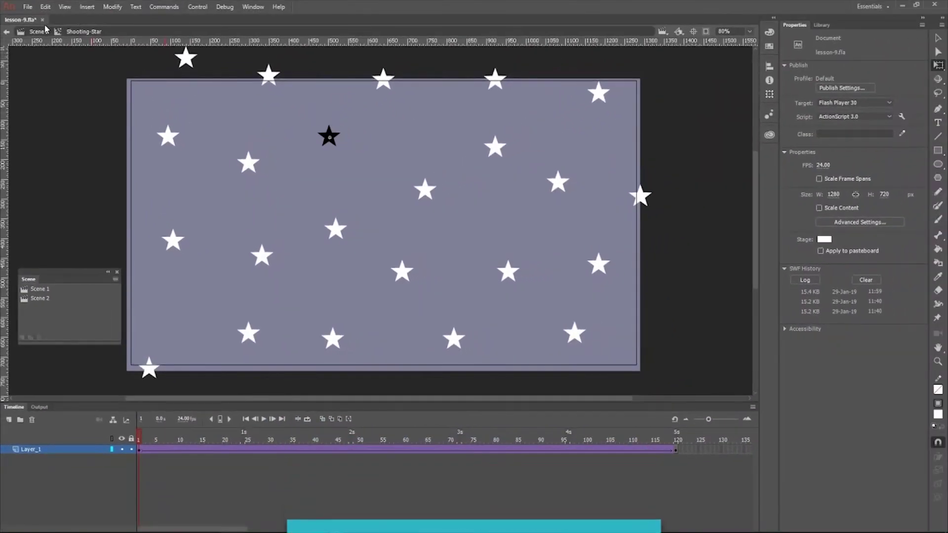
left_click(198, 7)
left_click(229, 120)
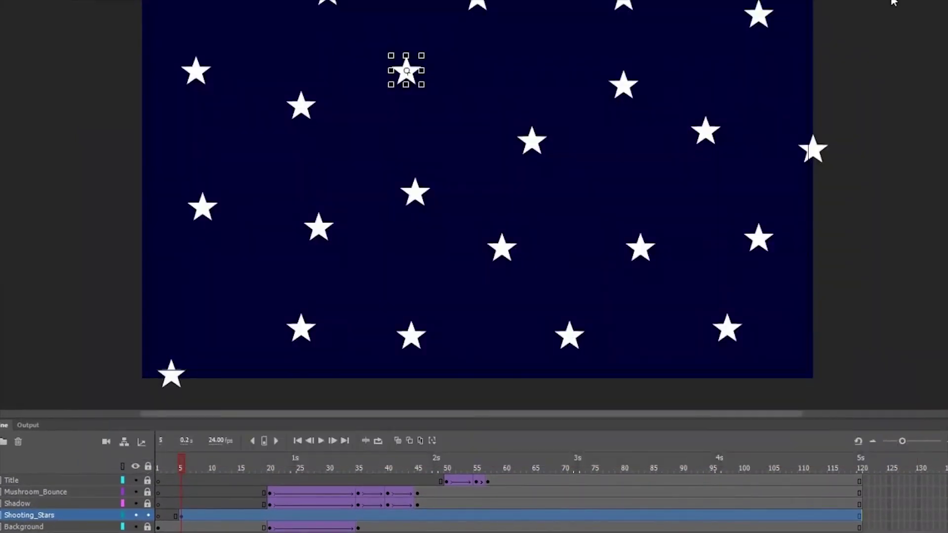
In Scene 2, rotate many of the Shooting_Stars instances individually by varying amounts so that they fall in different directions
key("shift+F2")
left_click_drag(427, 48, 437, 59)
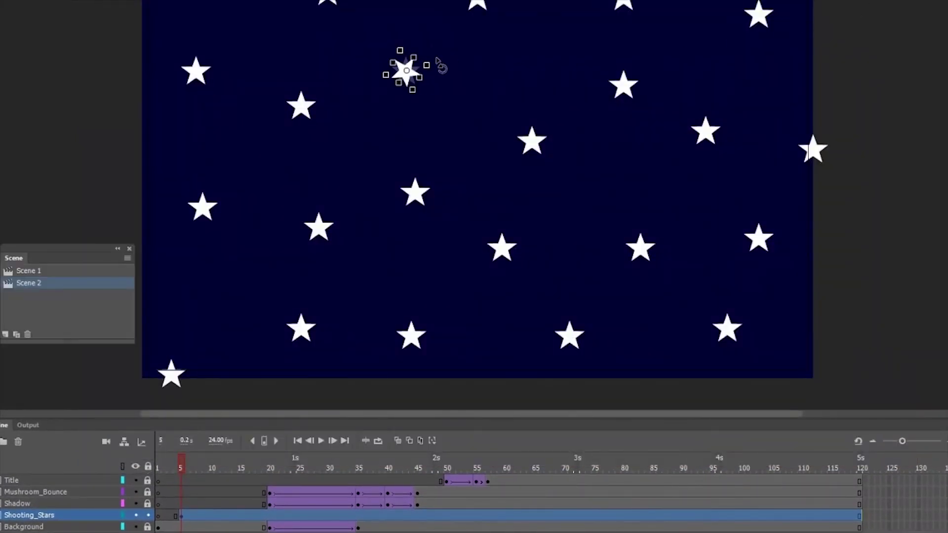
left_click(303, 108)
left_click_drag(315, 89, 324, 99)
left_click(318, 227)
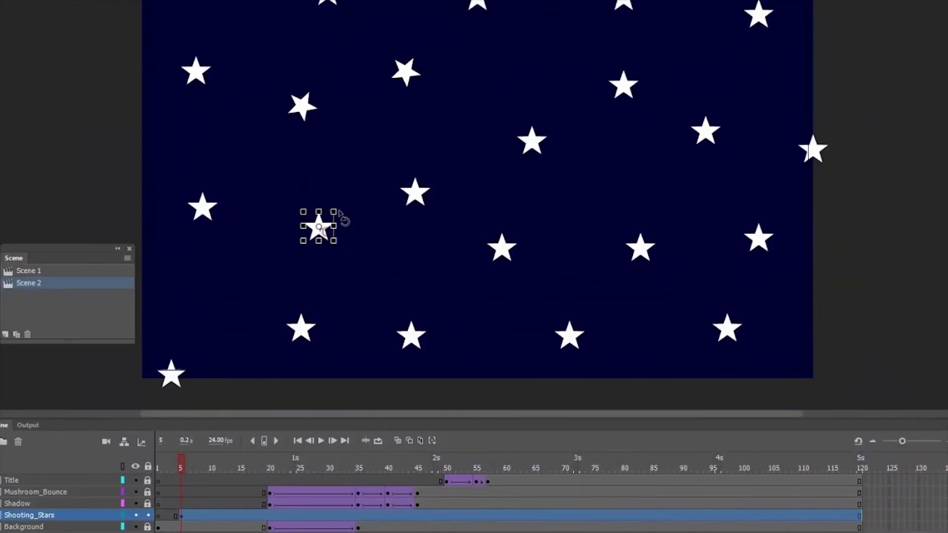
left_click_drag(339, 216, 348, 227)
left_click(202, 206)
left_click_drag(225, 186, 230, 195)
left_click(196, 72)
left_click_drag(218, 55, 226, 59)
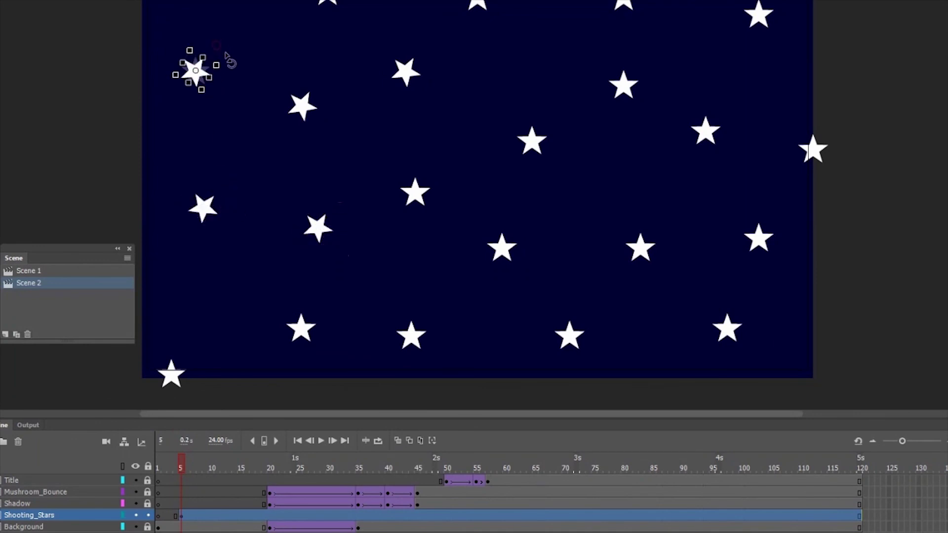
left_click(532, 141)
left_click_drag(554, 129, 565, 133)
left_click(502, 247)
left_click_drag(523, 226, 531, 235)
left_click(623, 85)
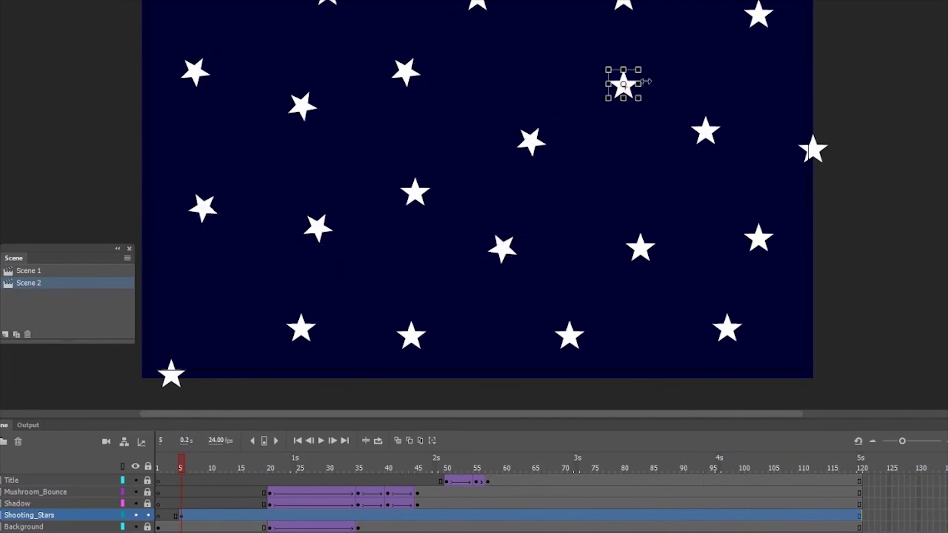
left_click_drag(645, 69, 651, 78)
left_click(623, 6)
left_click_drag(644, 19, 651, 27)
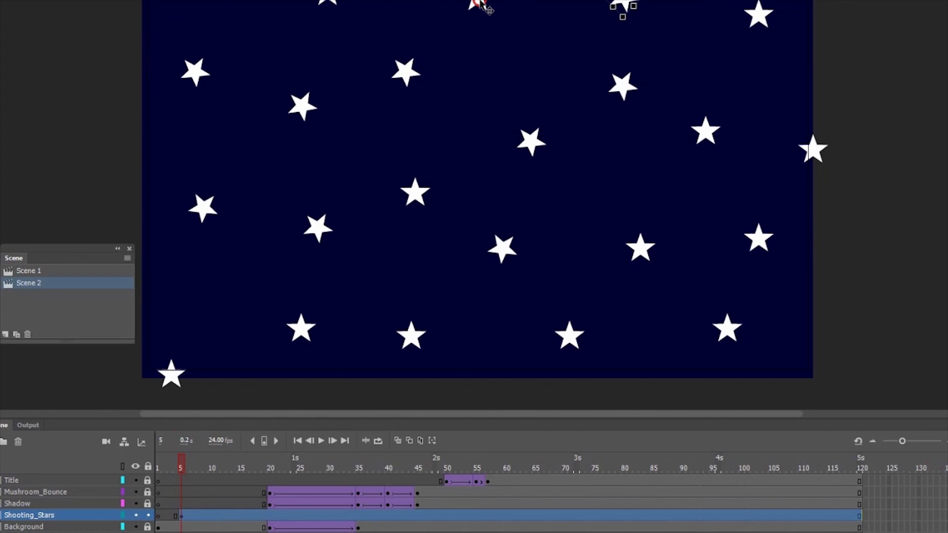
left_click(705, 130)
left_click_drag(741, 123, 747, 130)
left_click(758, 14)
left_click_drag(779, 31, 784, 40)
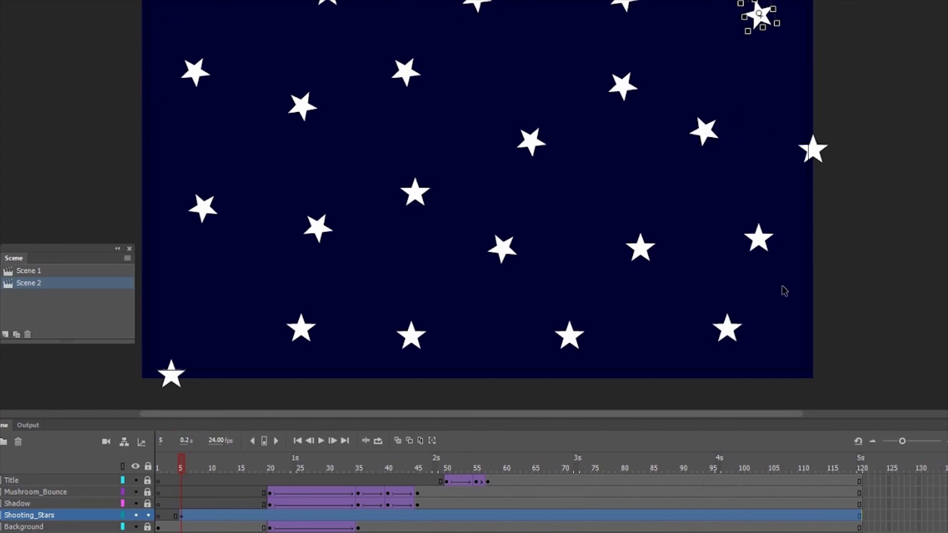
left_click(758, 238)
left_click_drag(776, 221, 782, 228)
left_click(726, 328)
left_click_drag(746, 347, 767, 361)
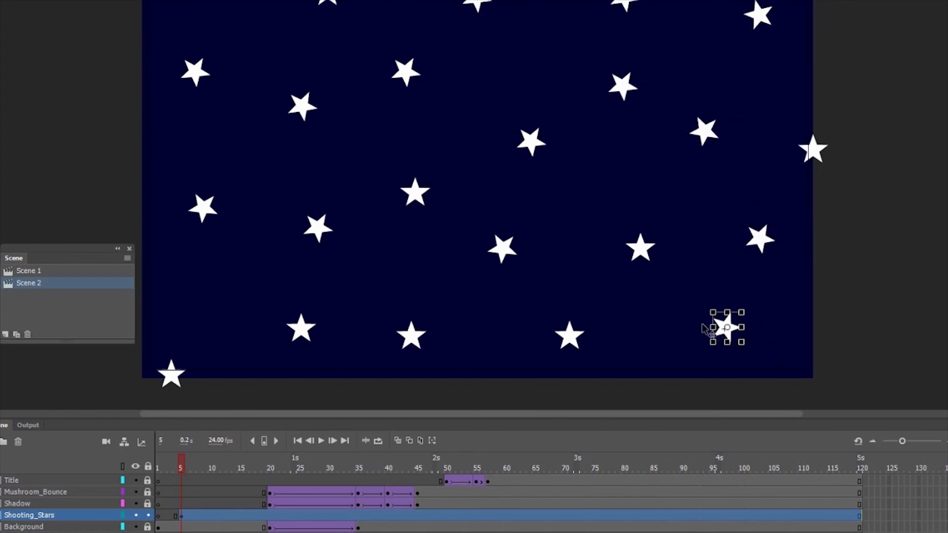
Select all stars on the Shooting_Stars layer, move them together upward so some start above the stage, and test the scene
left_click(192, 514)
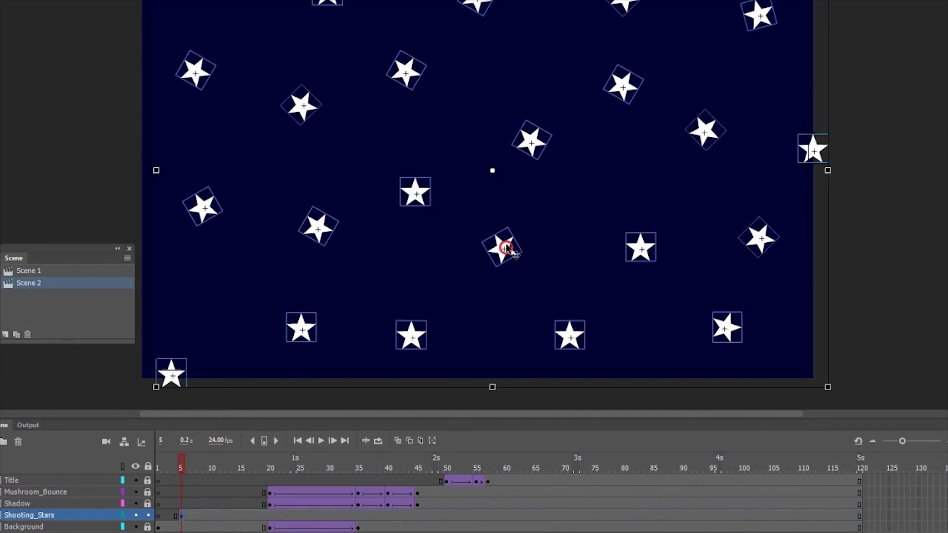
left_click_drag(507, 248, 507, 116)
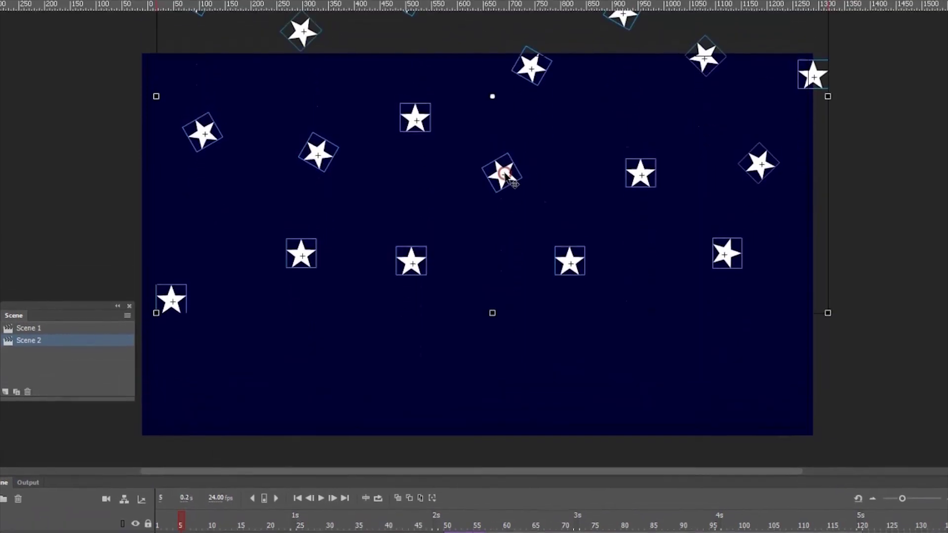
left_click(232, 0)
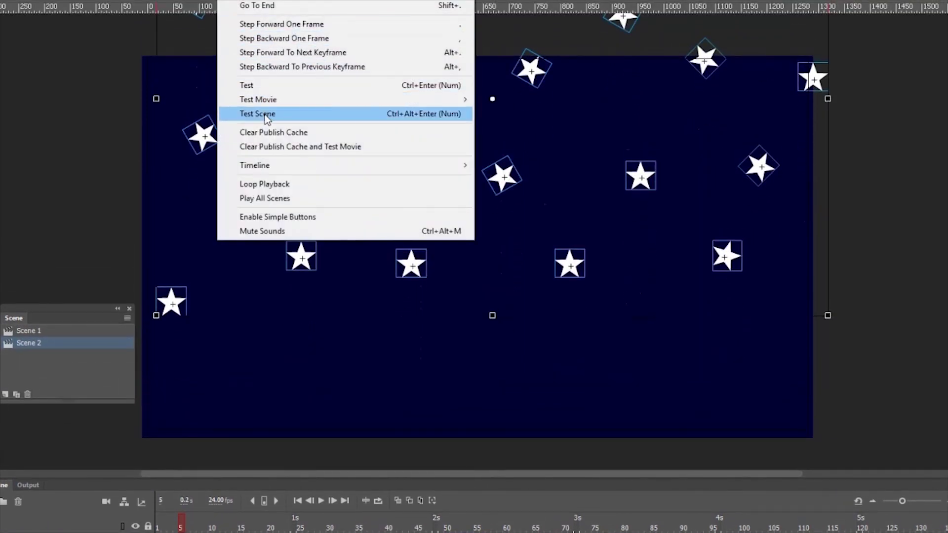
left_click(292, 115)
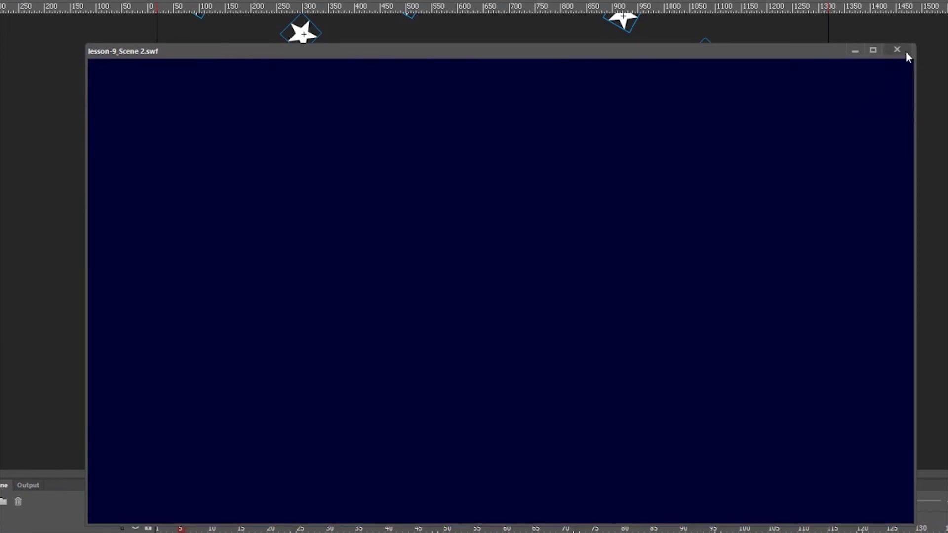
Close the test playback and add a new layer named Lightning_flash above the Title layer
left_click(903, 50)
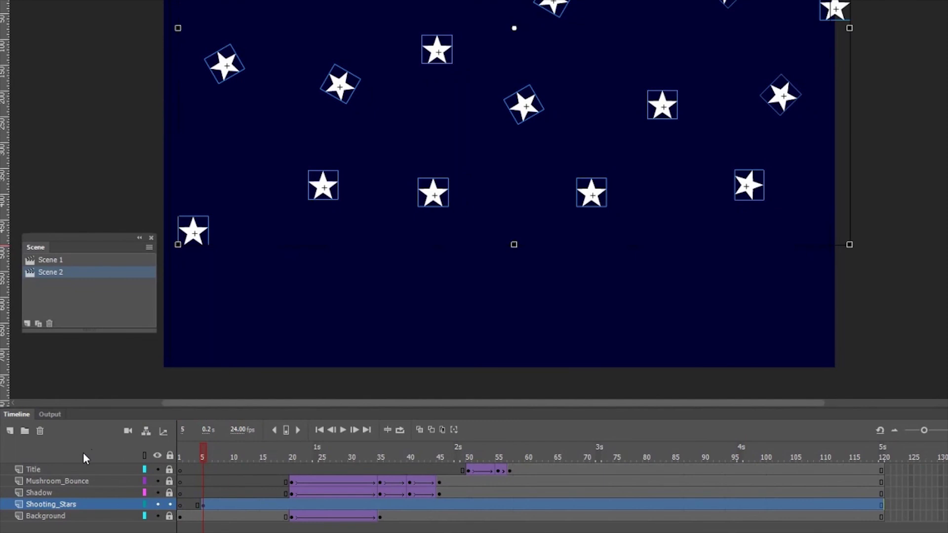
left_click(54, 467)
left_click(11, 431)
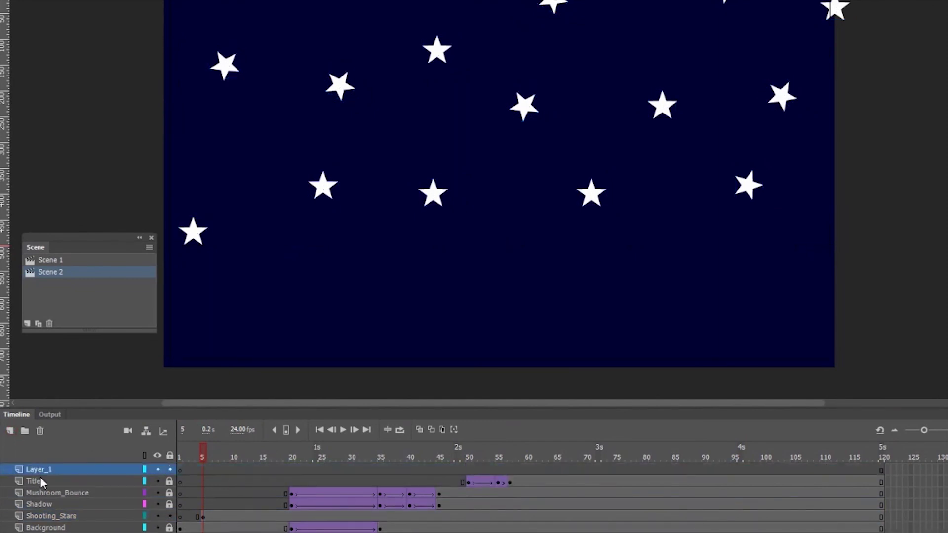
left_click(40, 469)
double_click(40, 469)
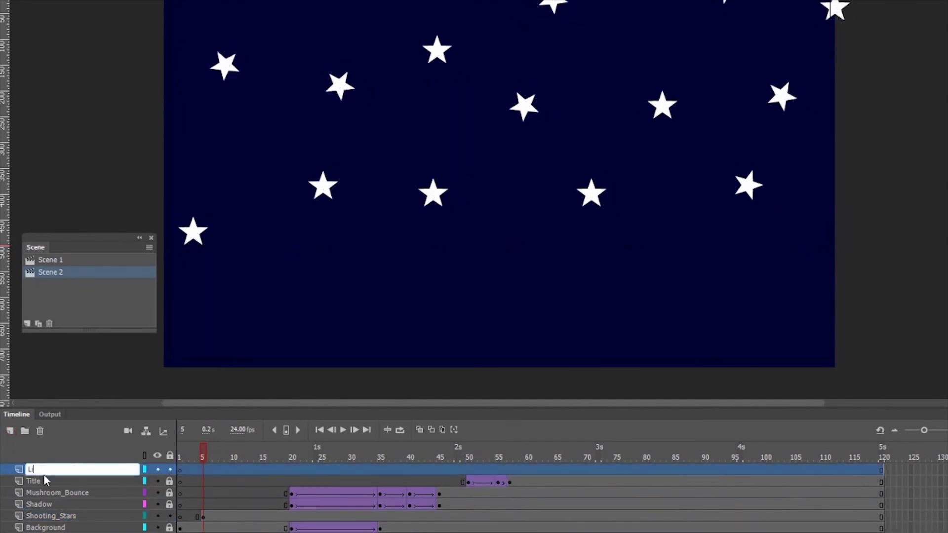
type("Lightning flash")
key("Return")
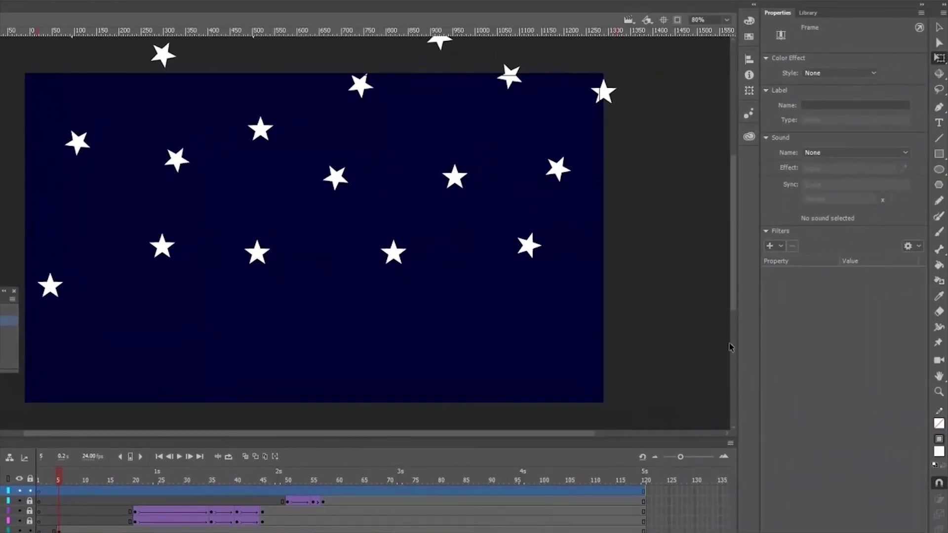
On the Lightning_flash layer, draw a white rectangle without a stroke that slightly overlaps the stage edges on all sides
left_click(939, 154)
left_click(878, 73)
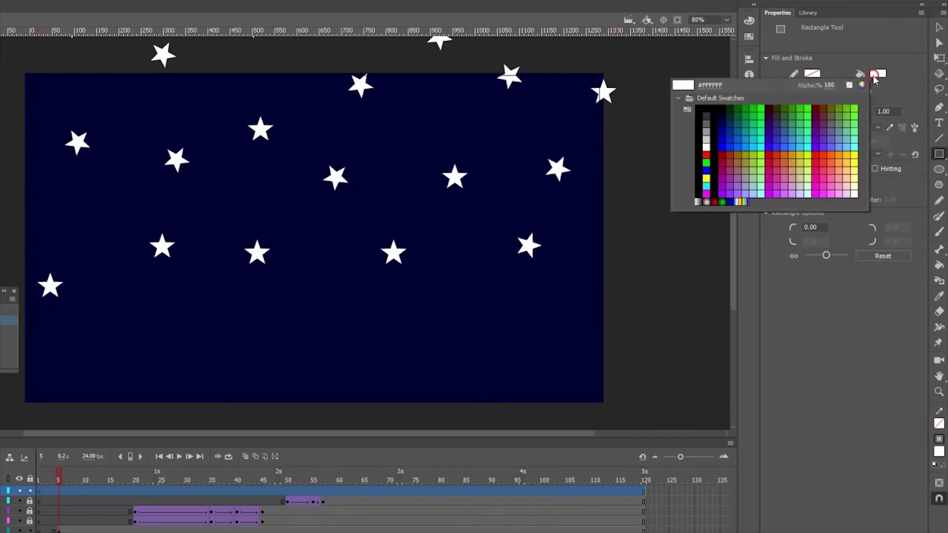
left_click(708, 147)
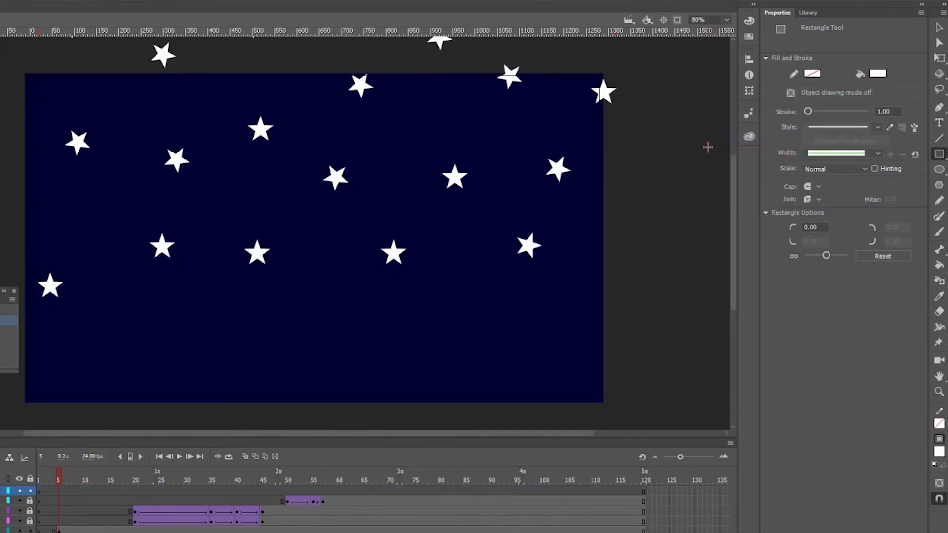
left_click_drag(21, 66, 611, 406)
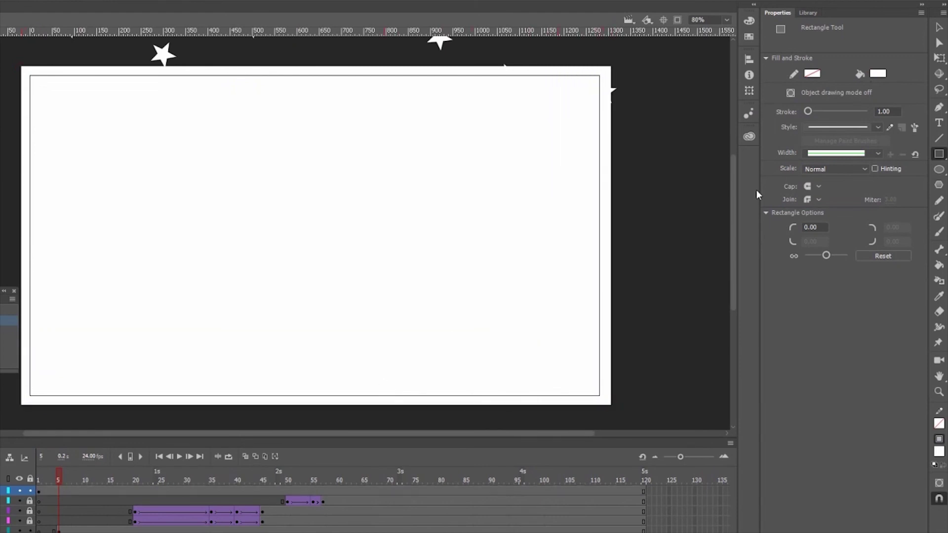
left_click(938, 28)
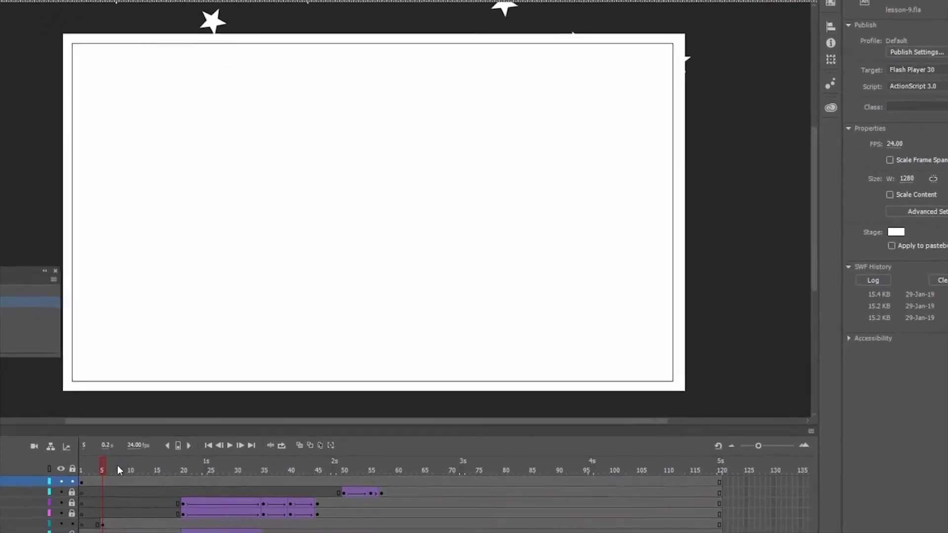
On Lightning_flash, insert a keyframe at frame 5 and blank keyframes at frames 3 and 6, then scrub through the flash
left_click(58, 490)
right_click(59, 490)
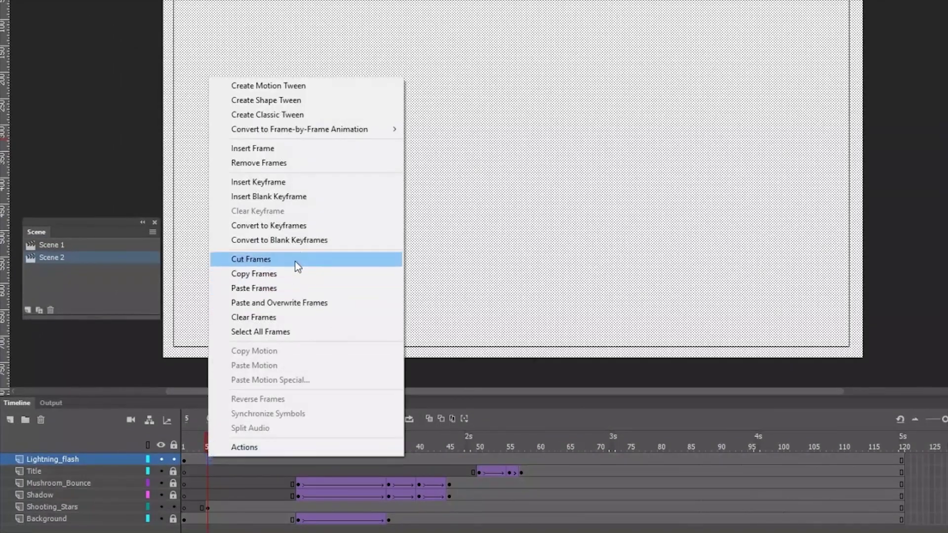
left_click(298, 181)
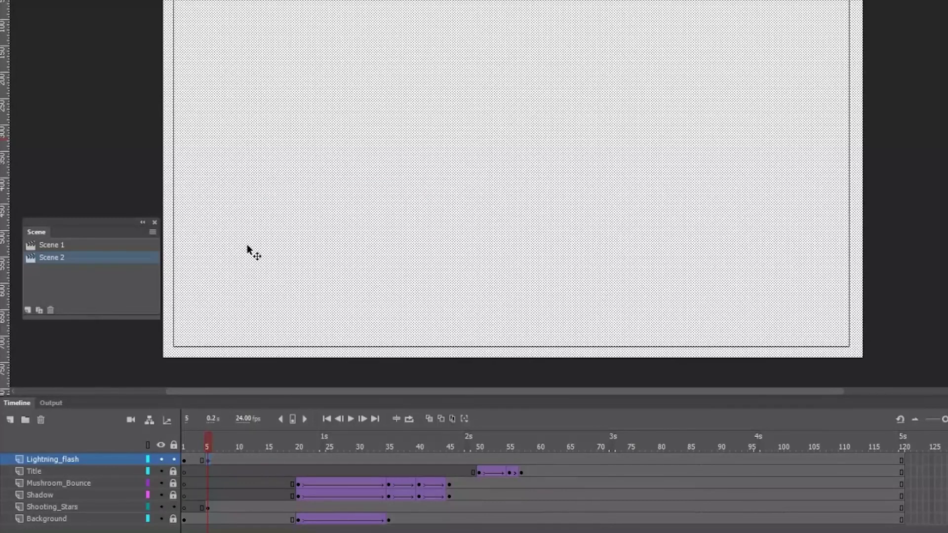
left_click(195, 459)
right_click(195, 460)
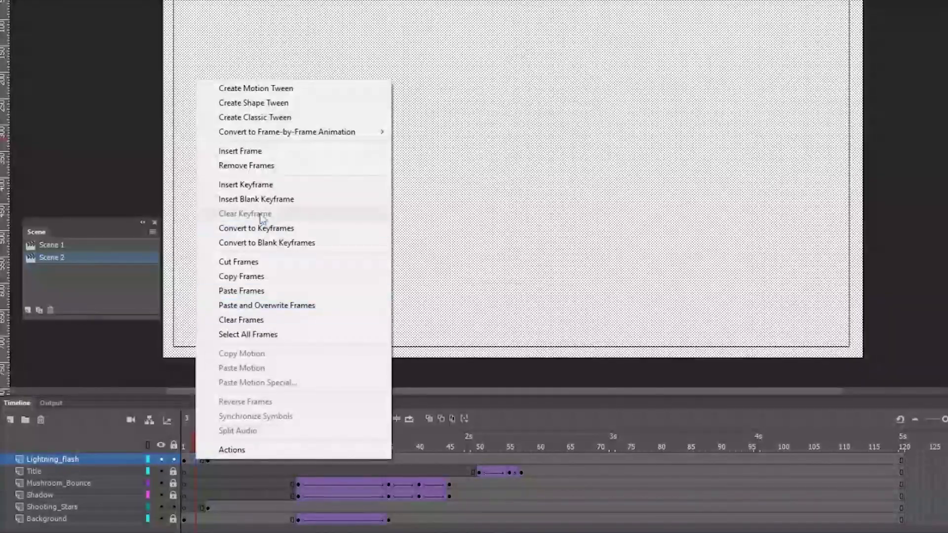
left_click(262, 199)
right_click(214, 455)
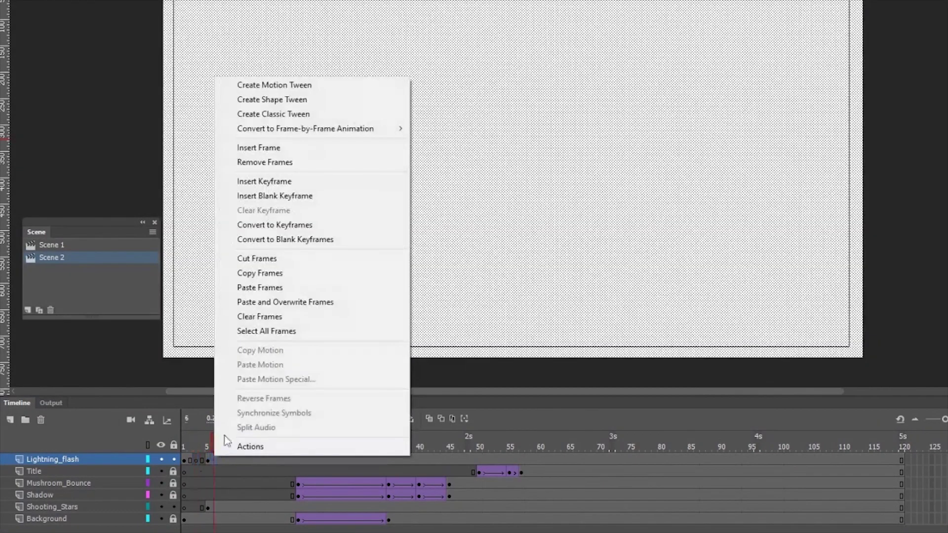
left_click(273, 195)
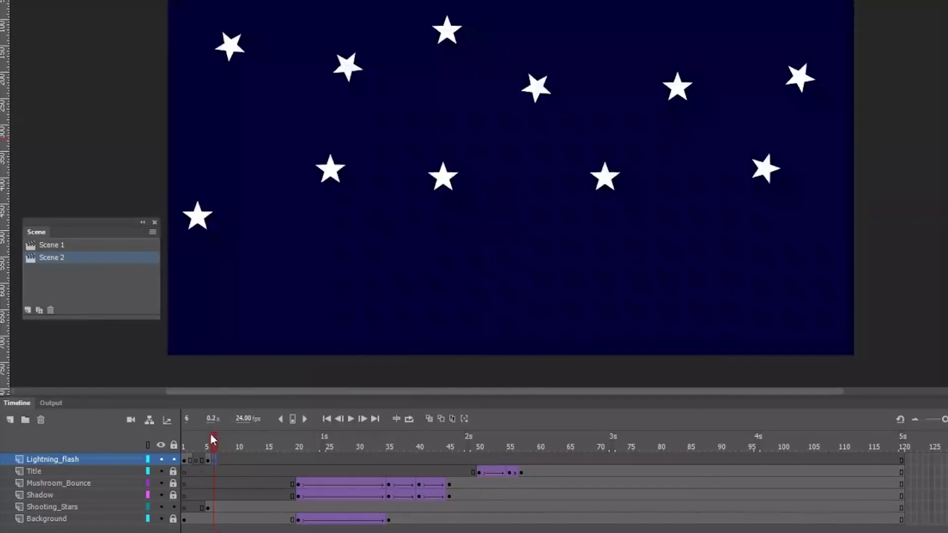
left_click_drag(212, 439, 226, 423)
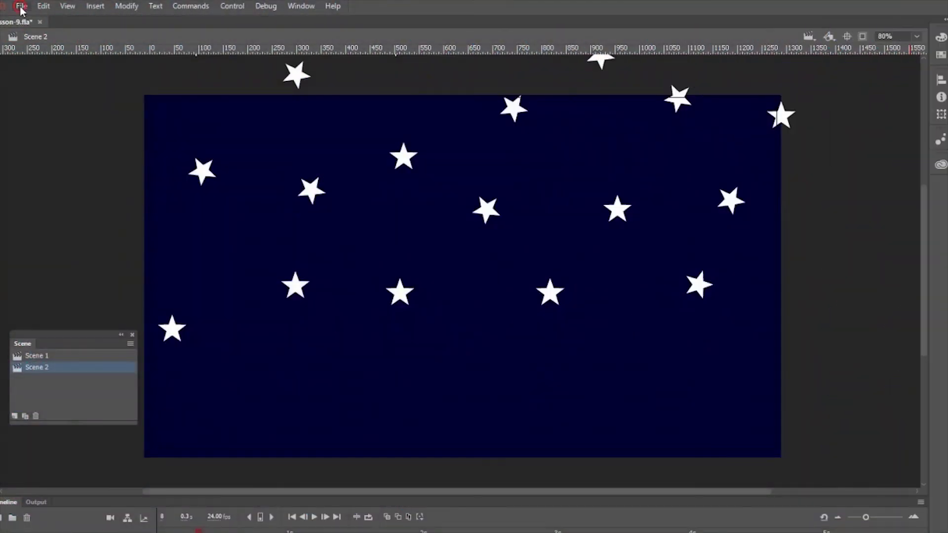
Import apple-app-store.png and google-play-store.png from the Assets folder into the library and preview both images
left_click(22, 7)
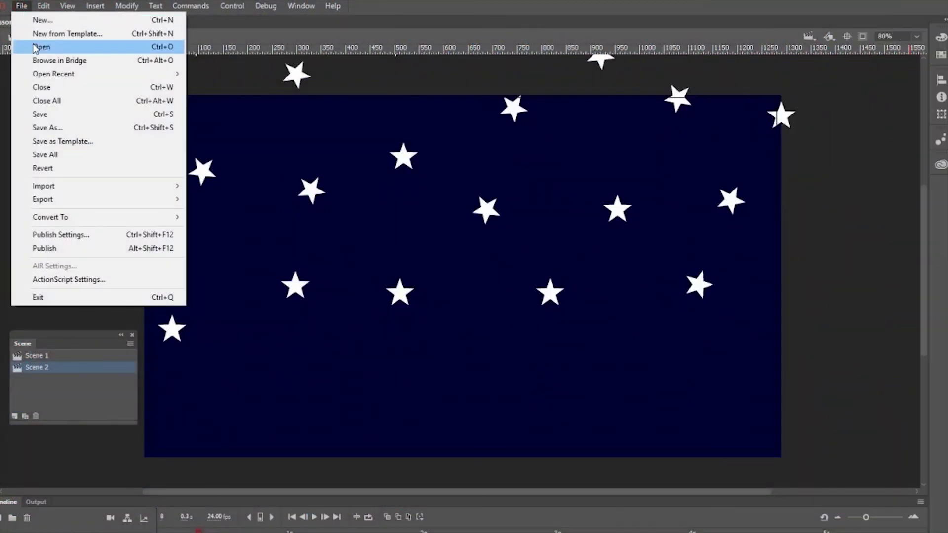
mouse_move(109, 187)
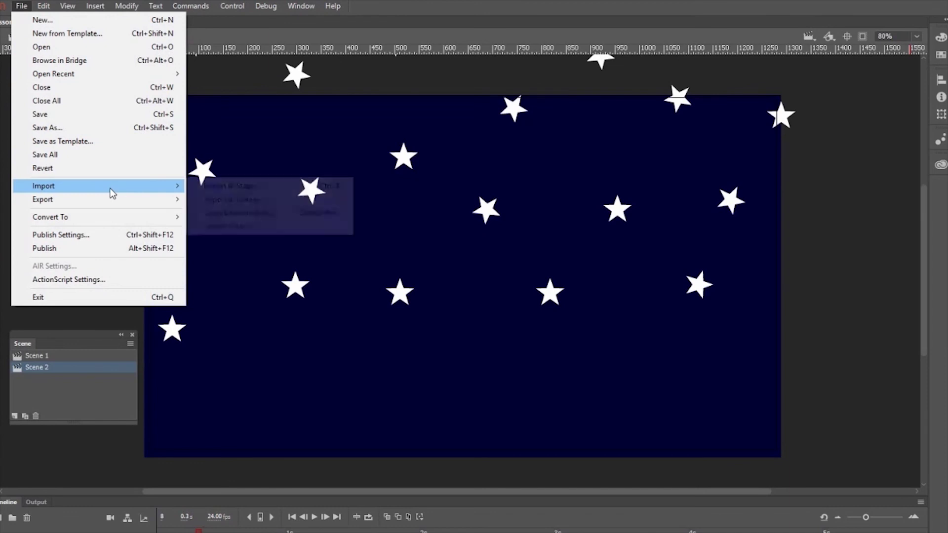
left_click(238, 200)
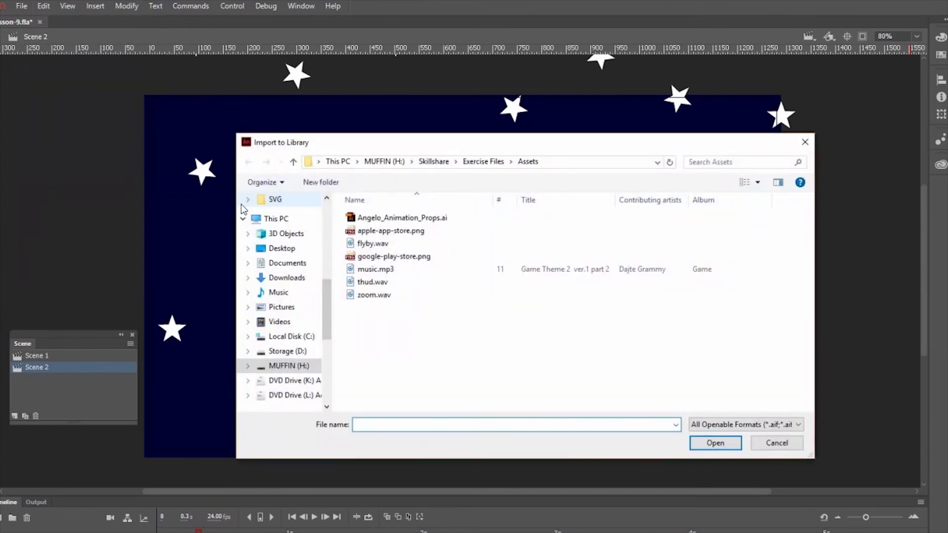
left_click(380, 230)
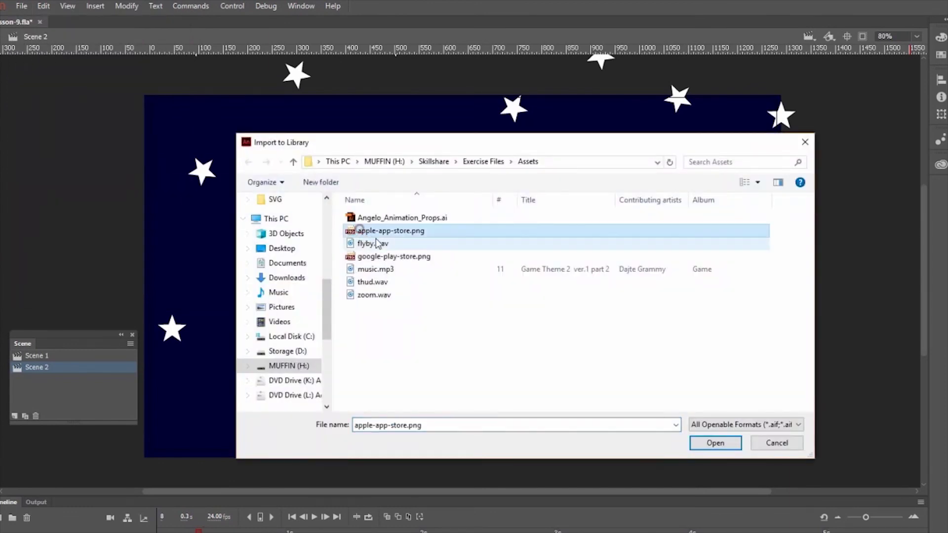
left_click(394, 256, "ctrl")
left_click(711, 443)
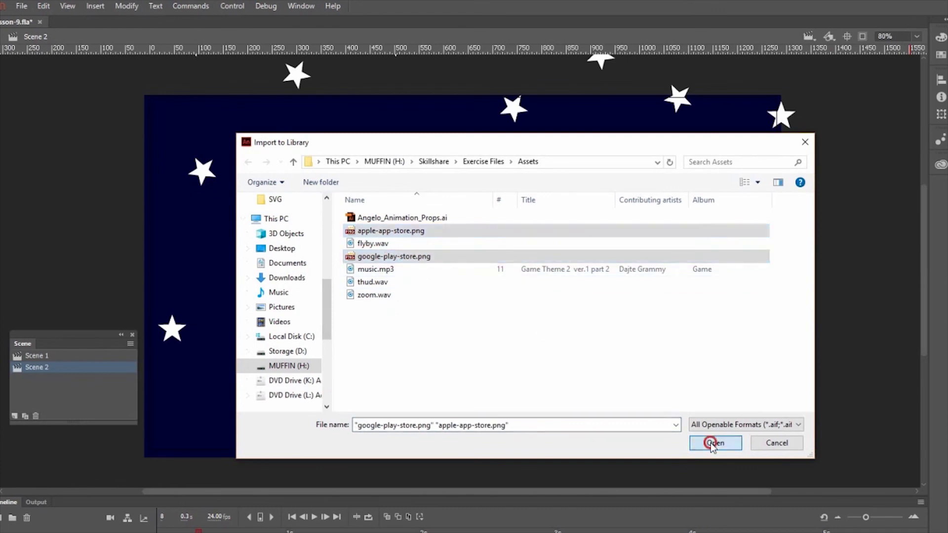
left_click(814, 30)
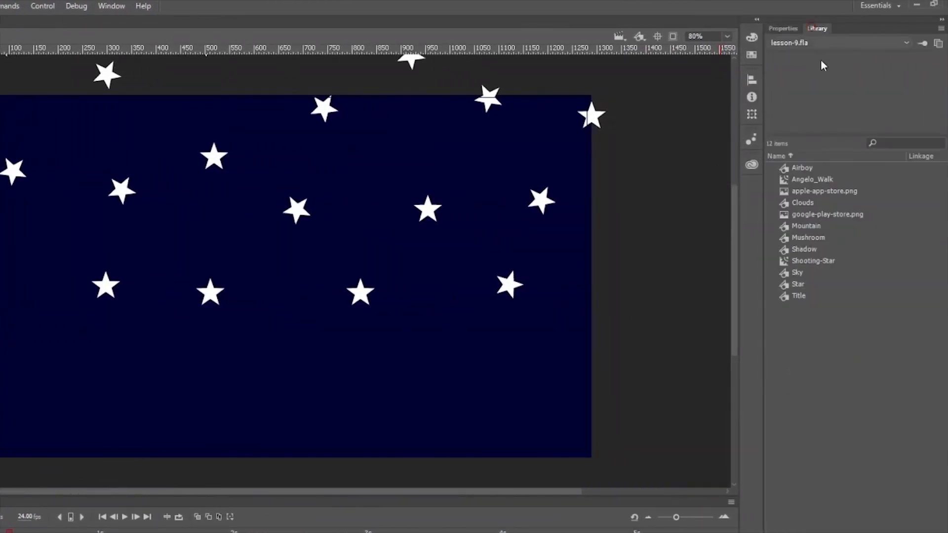
left_click(843, 192)
left_click(845, 217)
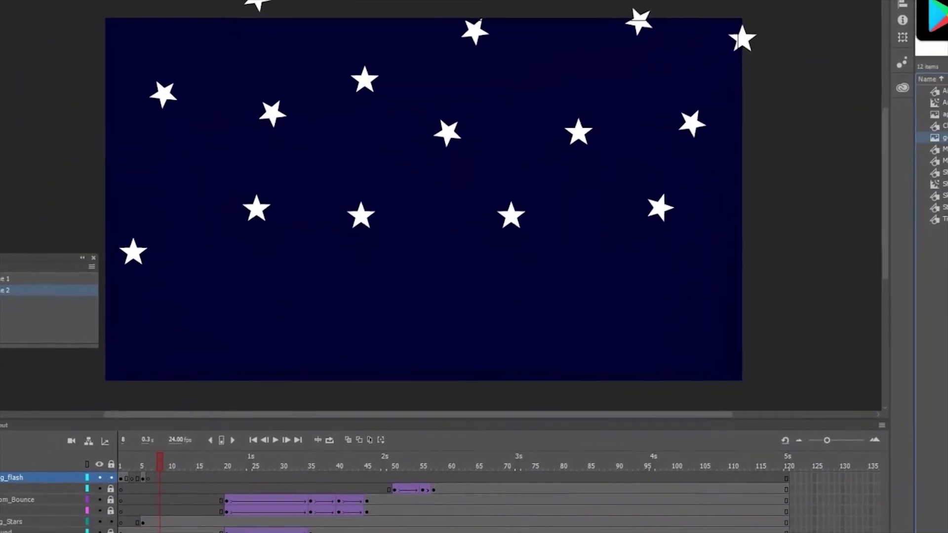
Name the new top layer Stores and insert a keyframe on it at frame 58
double_click(17, 466)
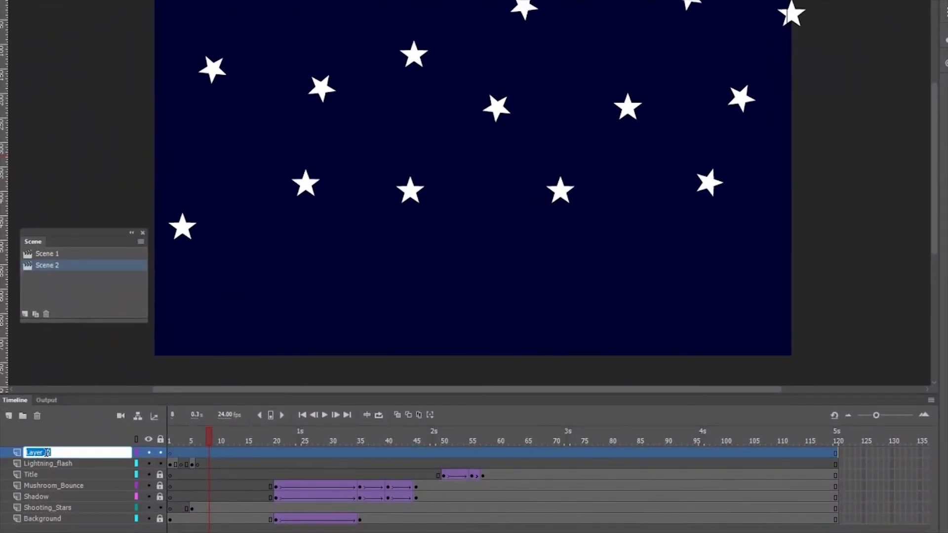
type("Stores")
key("Return")
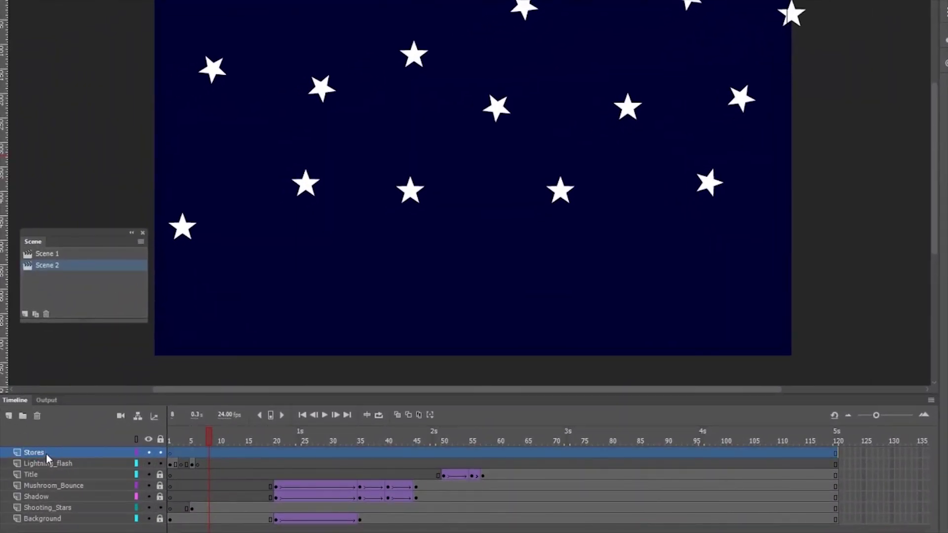
left_click(491, 454)
right_click(492, 454)
left_click(488, 453)
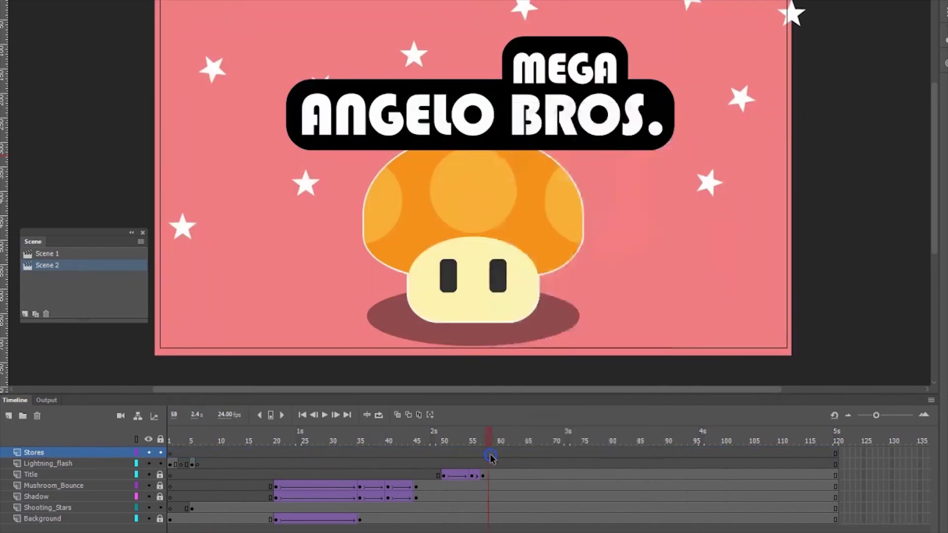
right_click(487, 454)
left_click(550, 200)
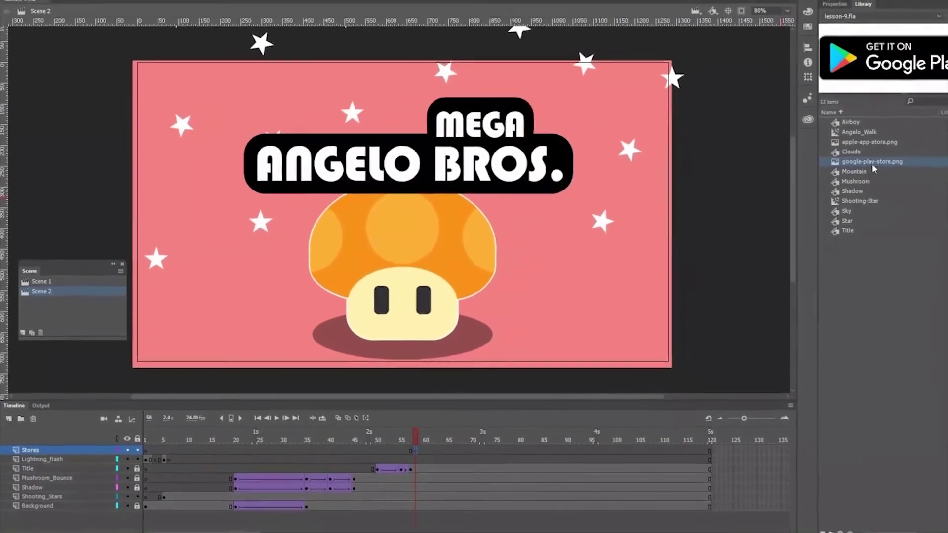
Place the App Store badge in the stage's lower-right area and the Google Play badge directly above it, nudging their left edges into alignment
left_click_drag(869, 142, 656, 236)
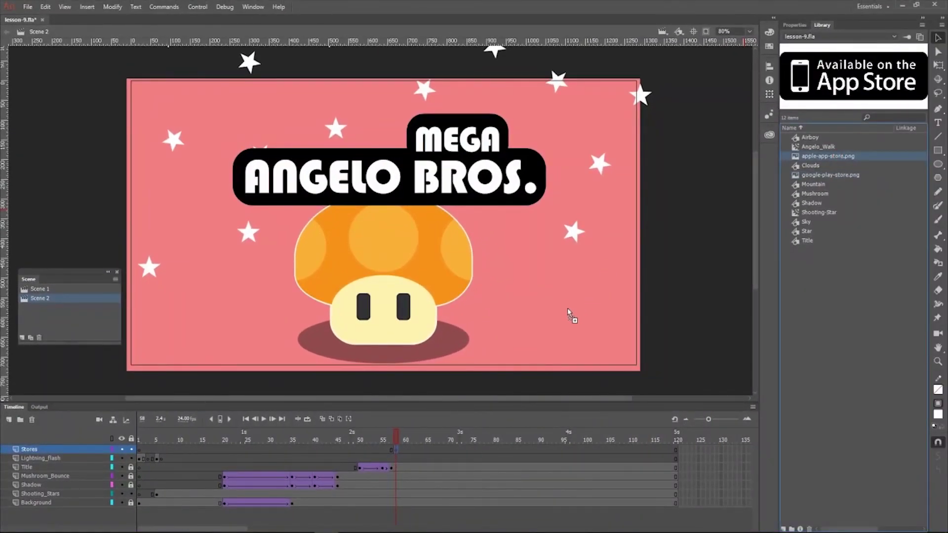
left_click_drag(567, 308, 573, 334)
left_click(830, 175)
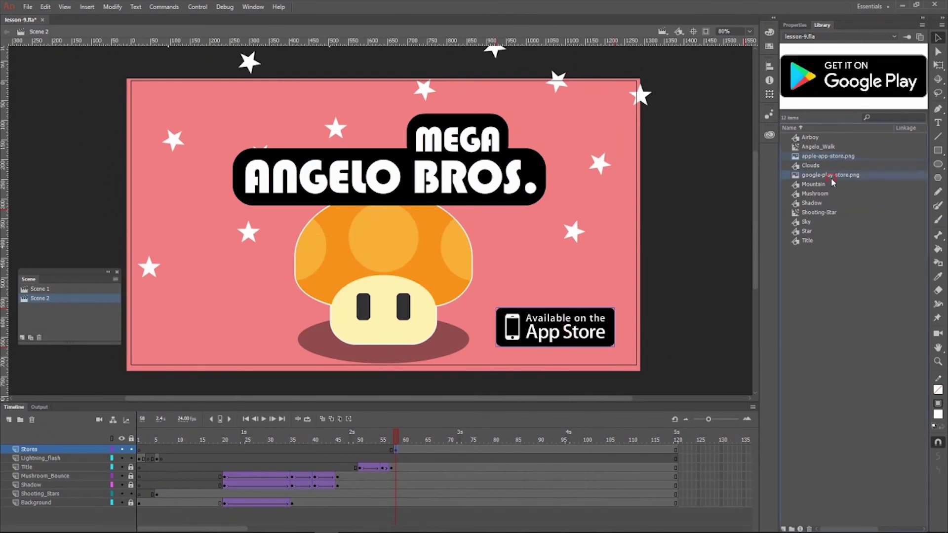
left_click_drag(831, 175, 616, 251)
left_click_drag(559, 272, 558, 293)
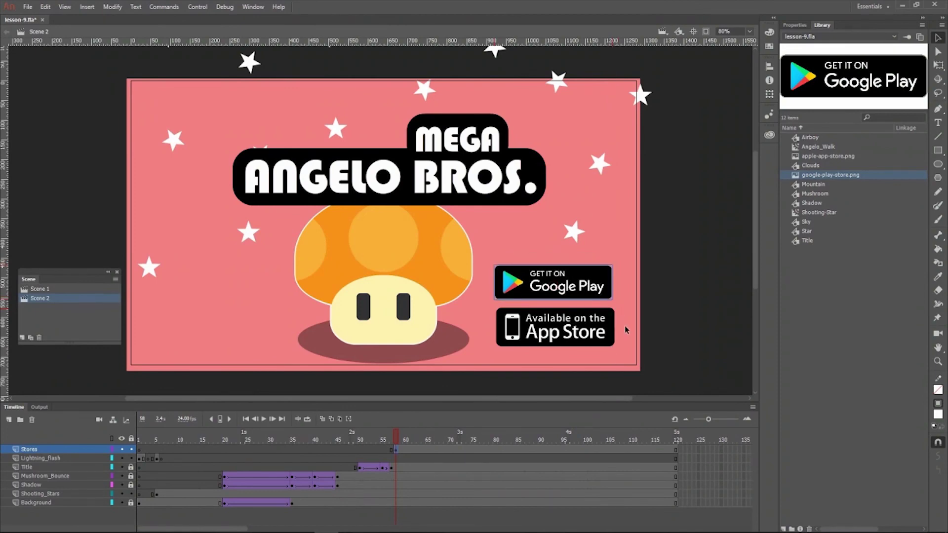
key("Right")
key("Right")
key("Right")
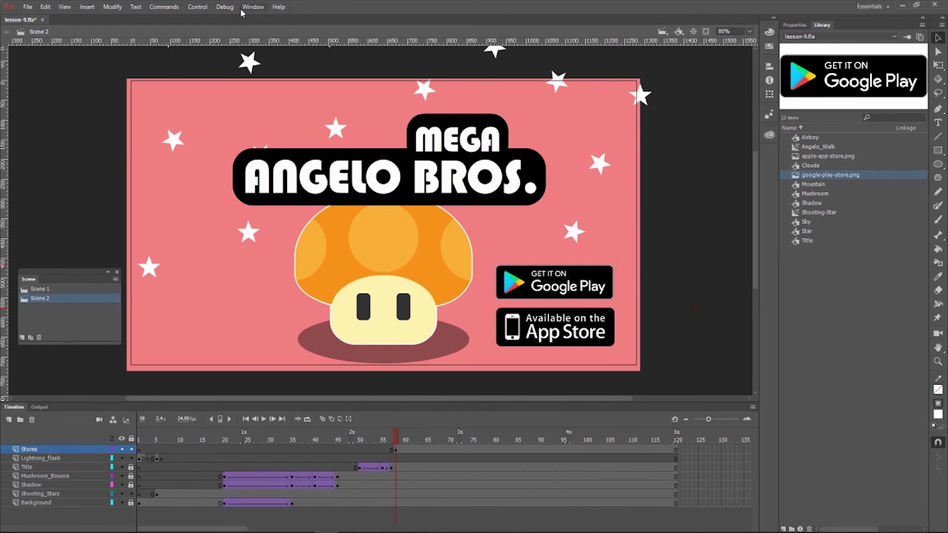
Test Scene 2 with the flash and store badges
left_click(204, 8)
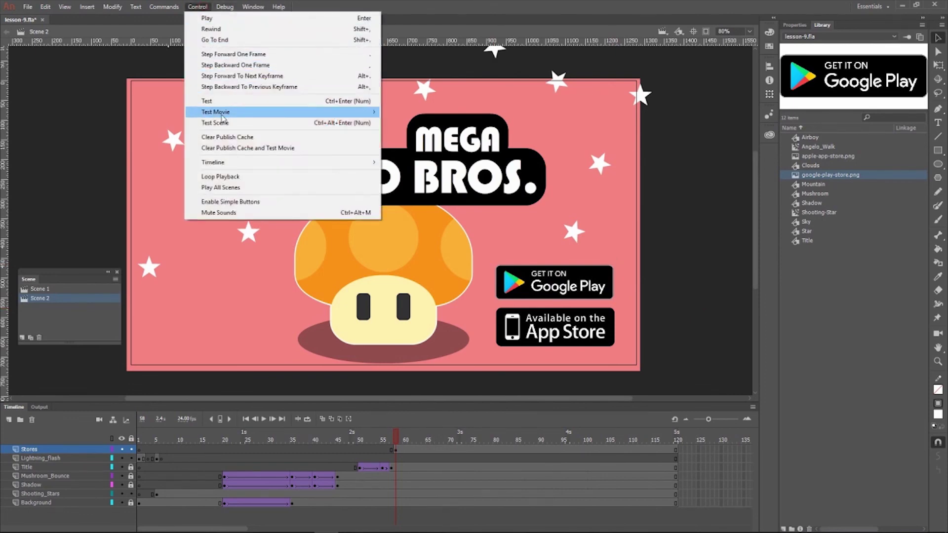